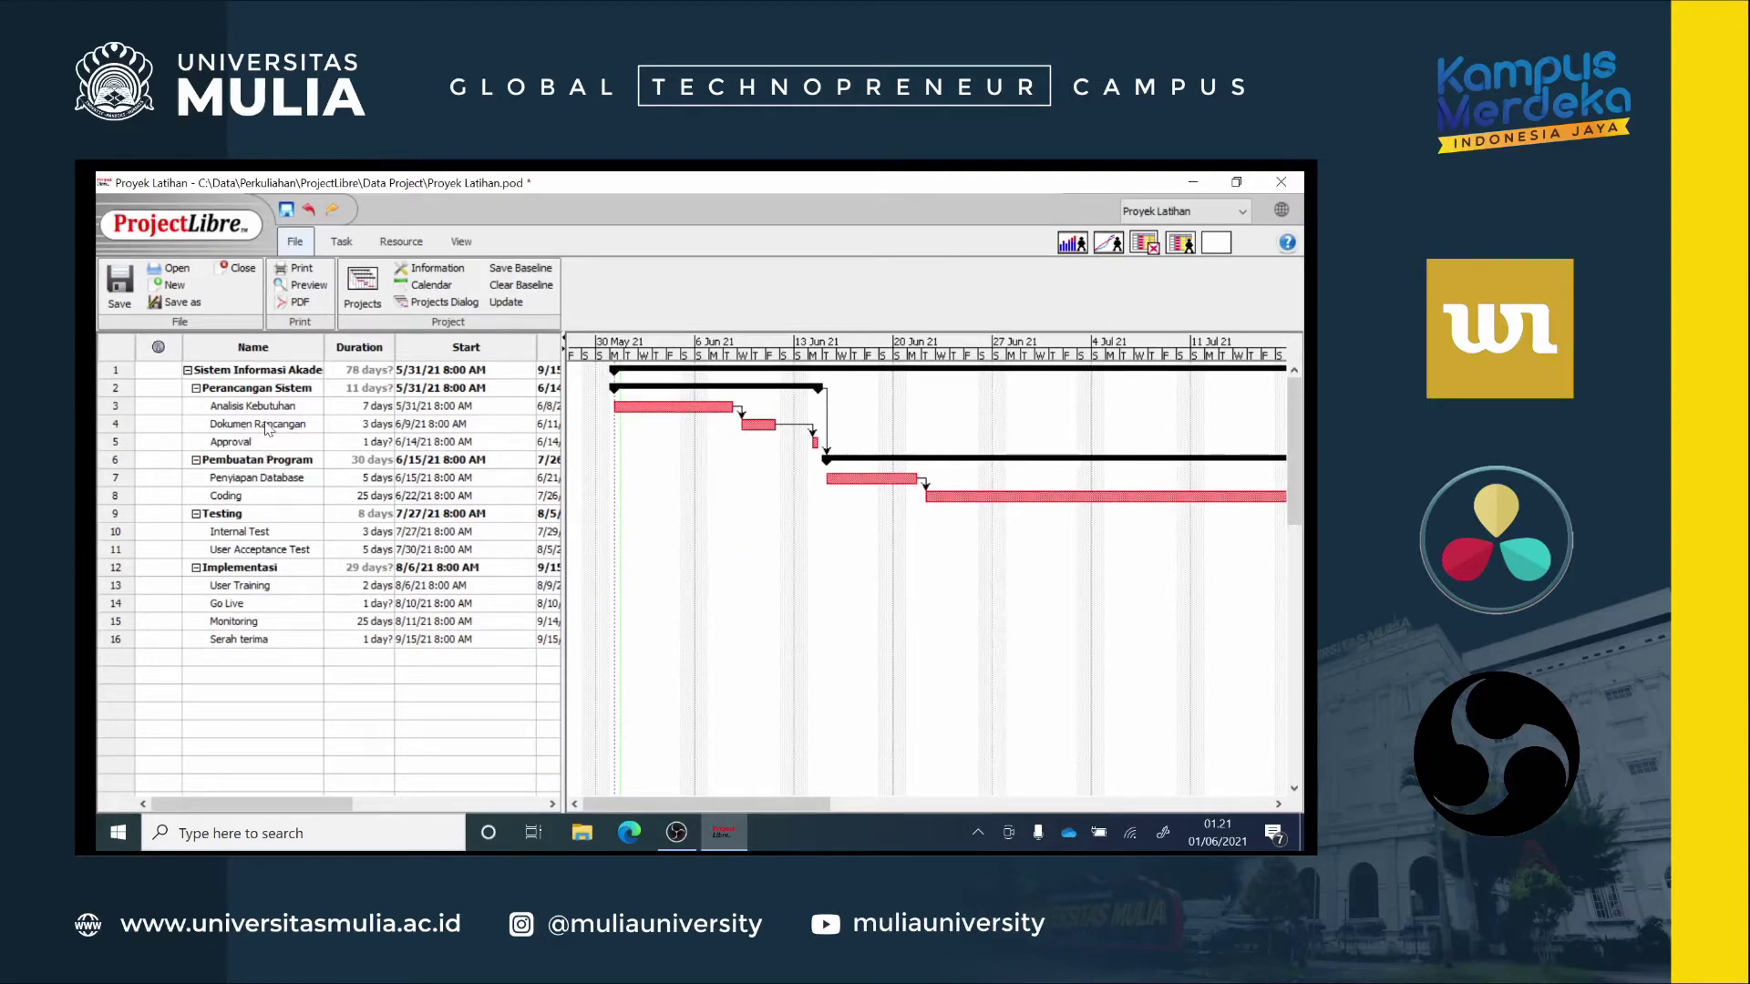
# Step: Widen the task table's Name column and zoom the Gantt chart out to show months with dates every three days
pyautogui.moveTo(323, 351); pyautogui.dragTo(369, 352)
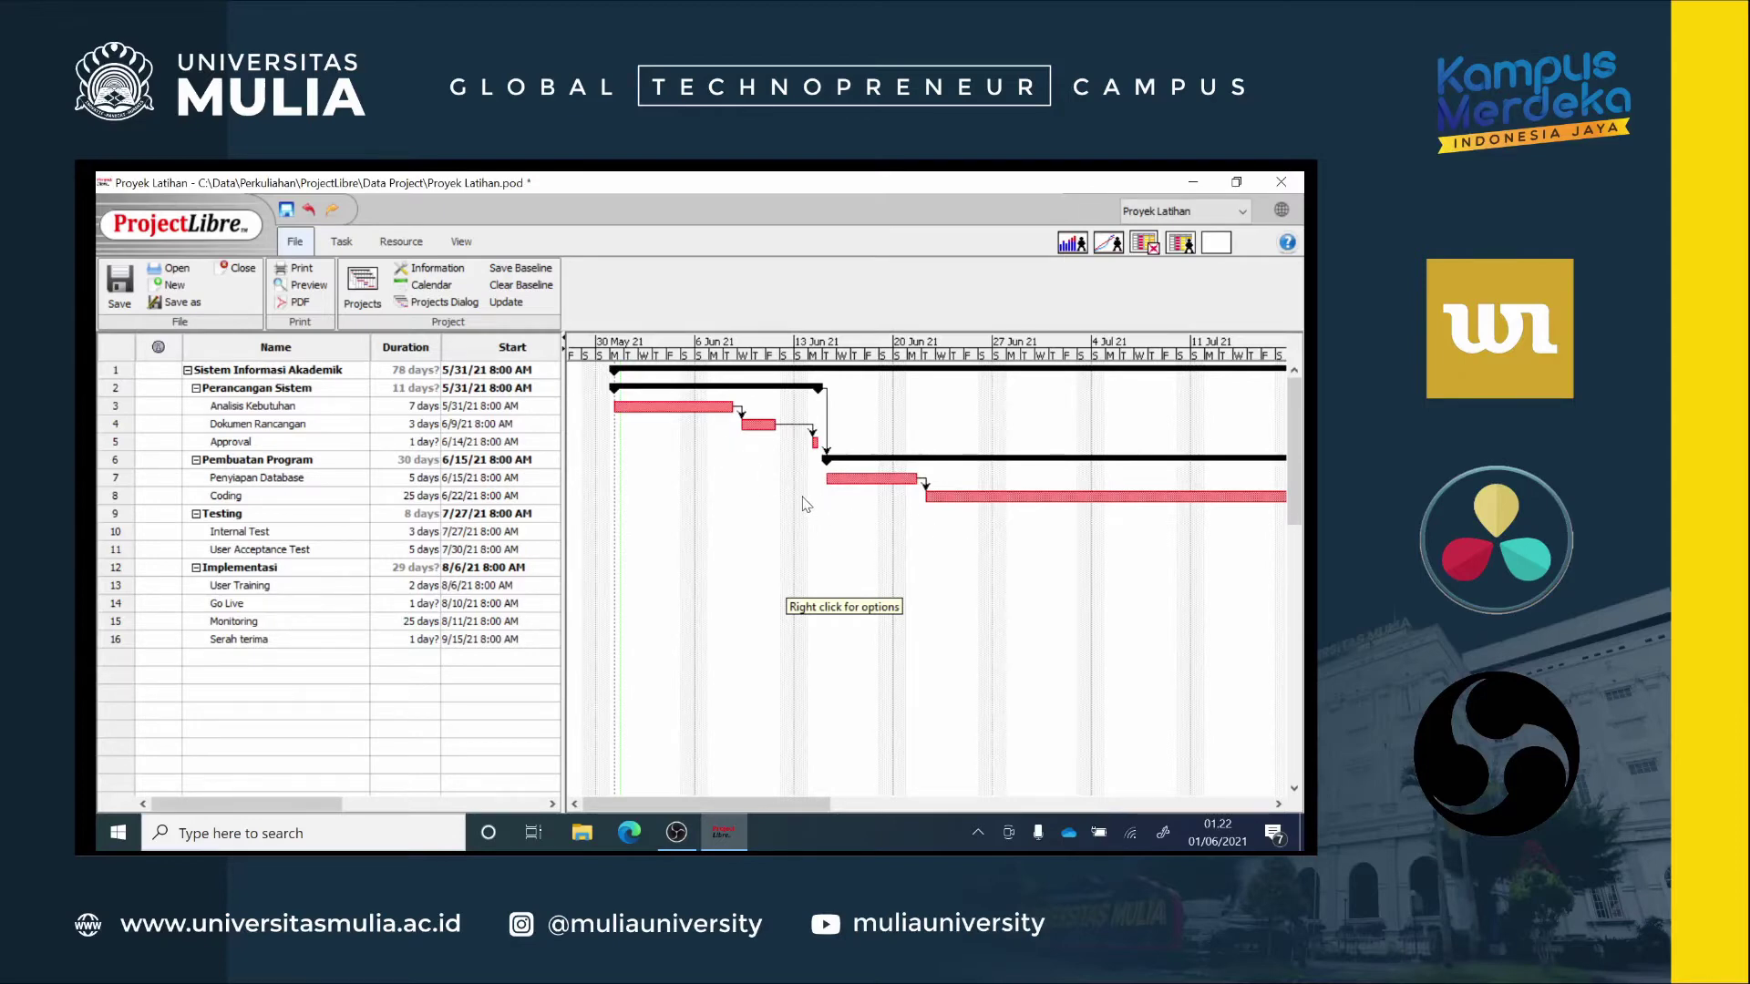
pyautogui.moveTo(781, 795)
pyautogui.mouseDown()
pyautogui.moveTo(1113, 798)
pyautogui.moveTo(756, 804)
pyautogui.mouseUp()
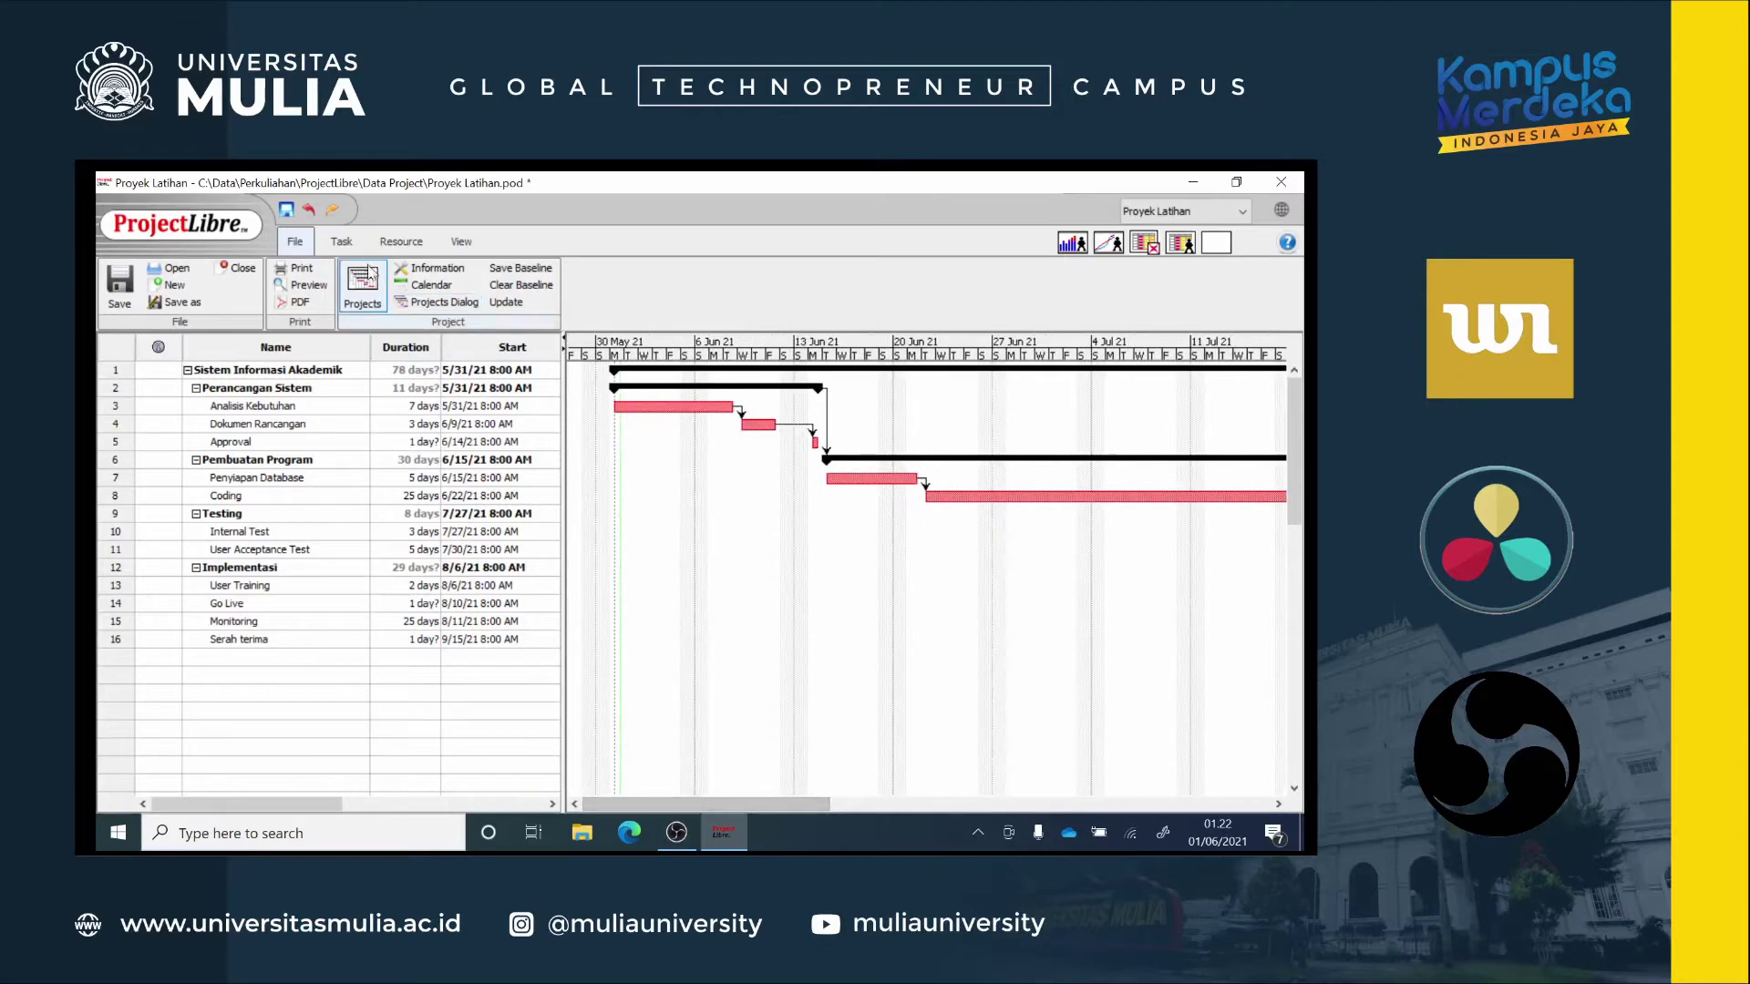
pyautogui.click(343, 243)
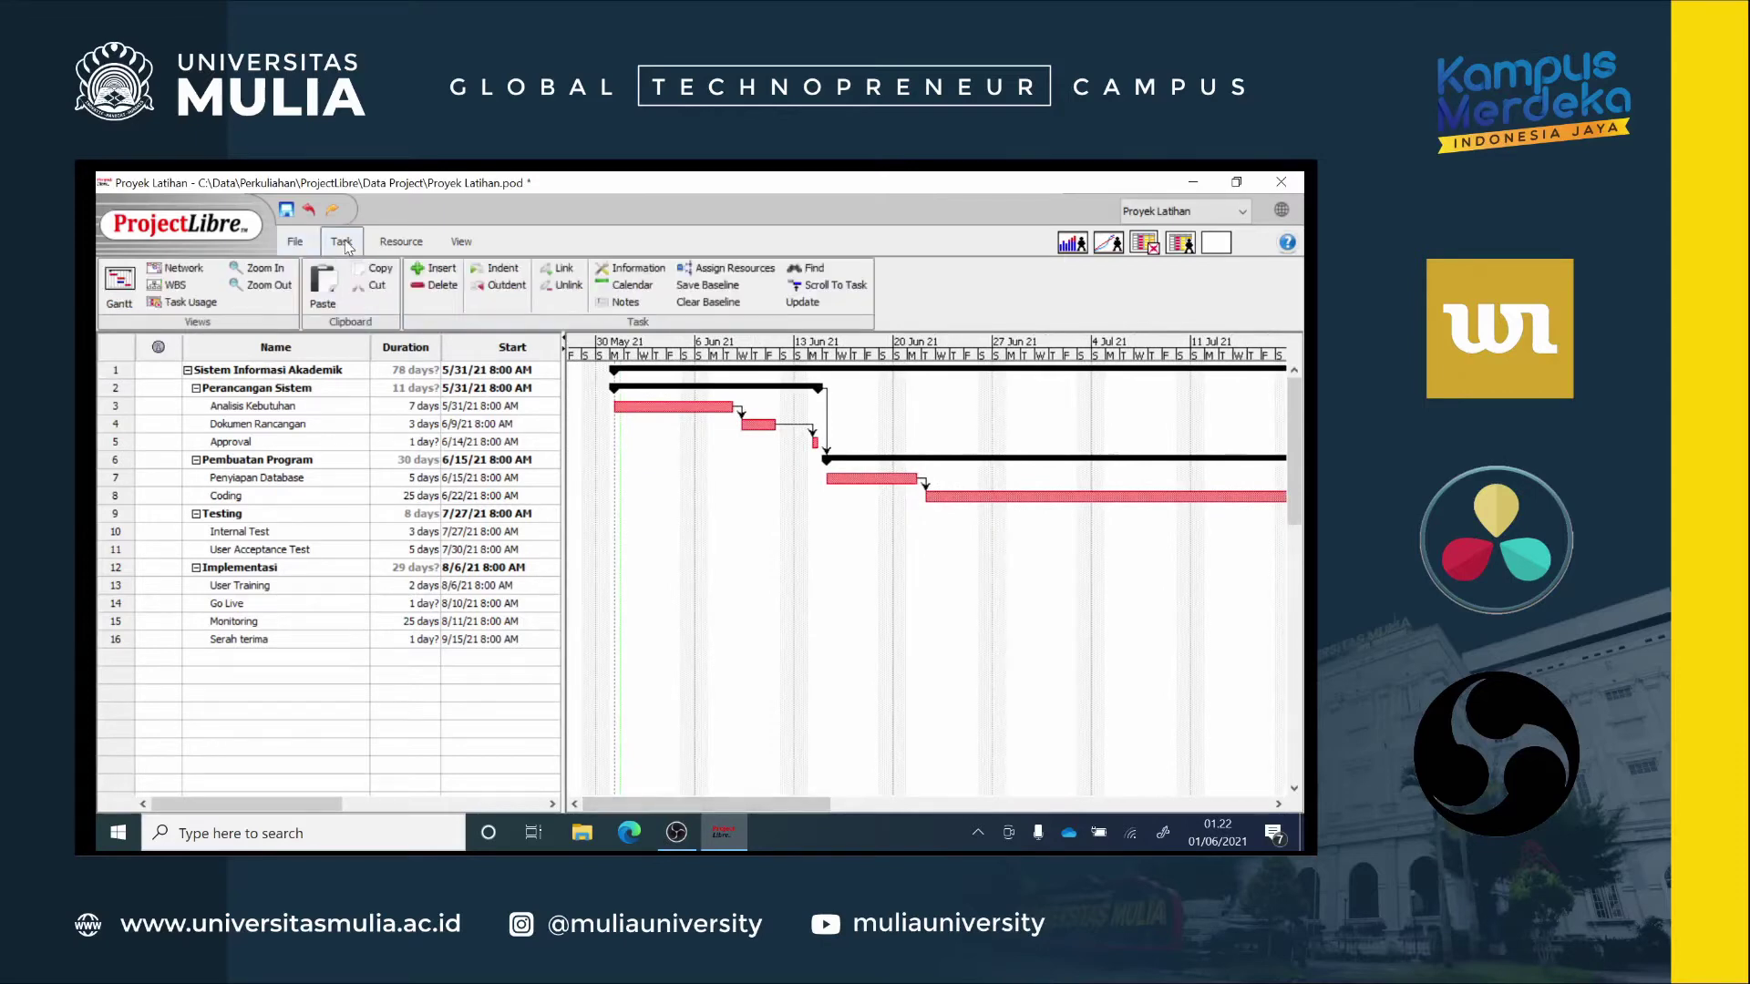
pyautogui.click(266, 286)
pyautogui.click(266, 286)
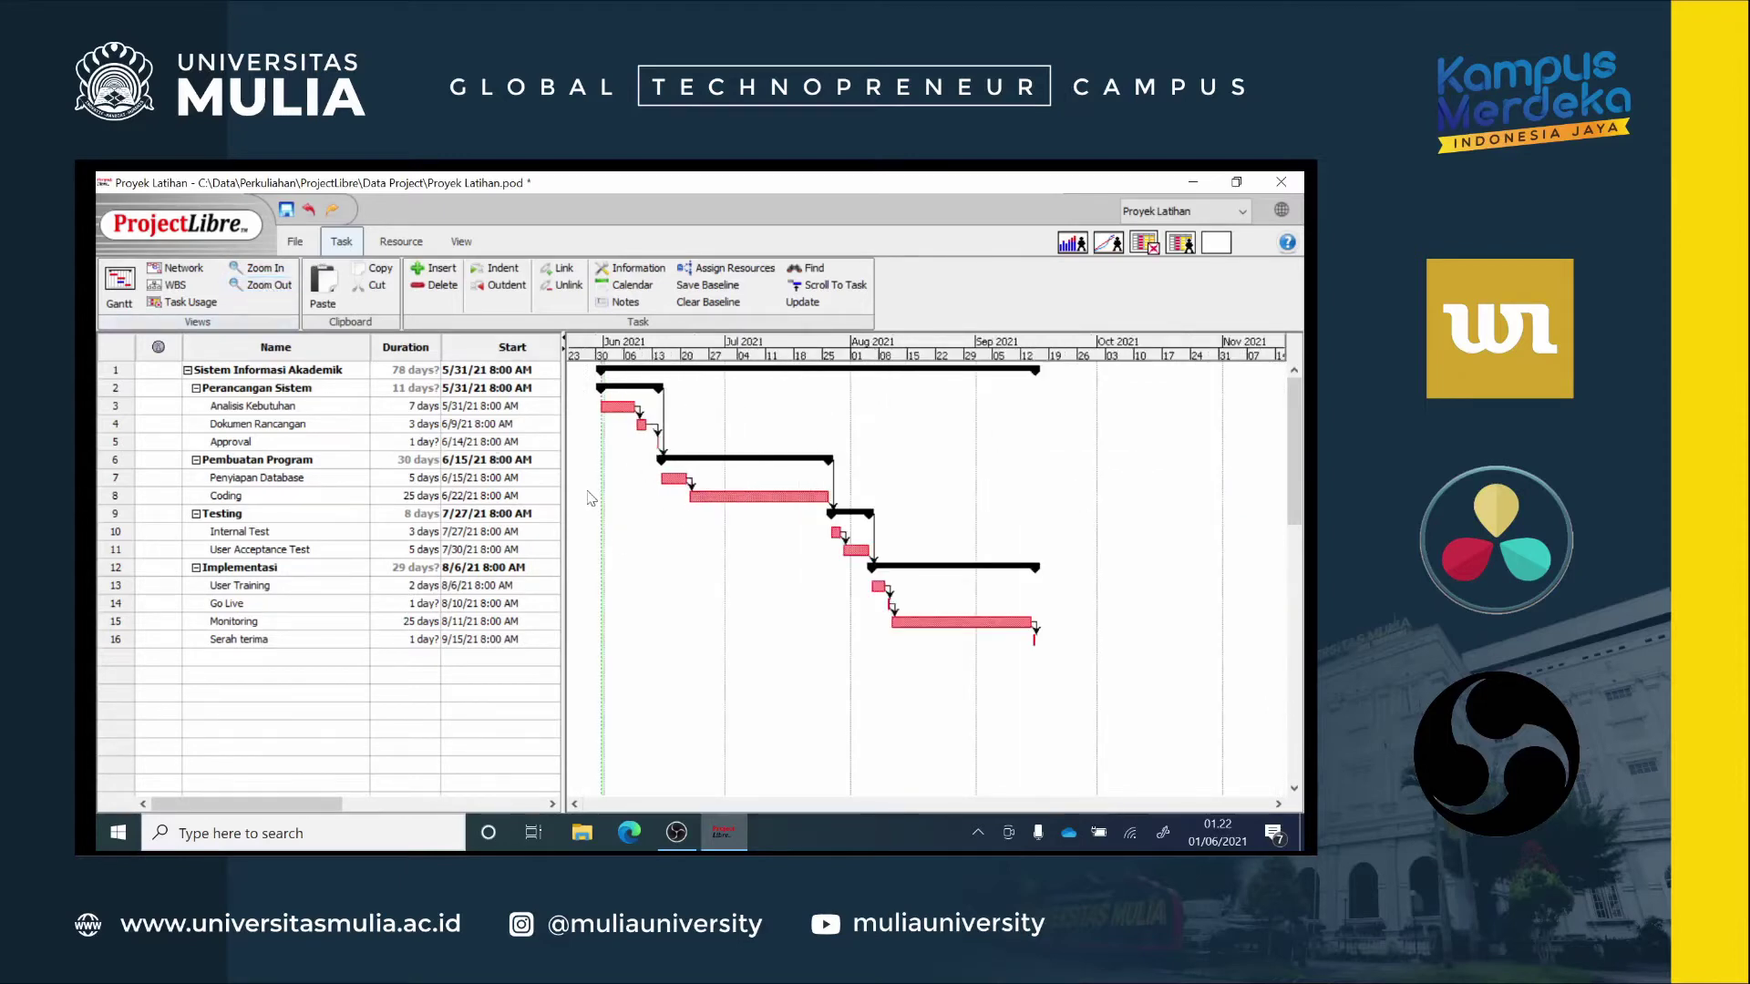
pyautogui.click(268, 272)
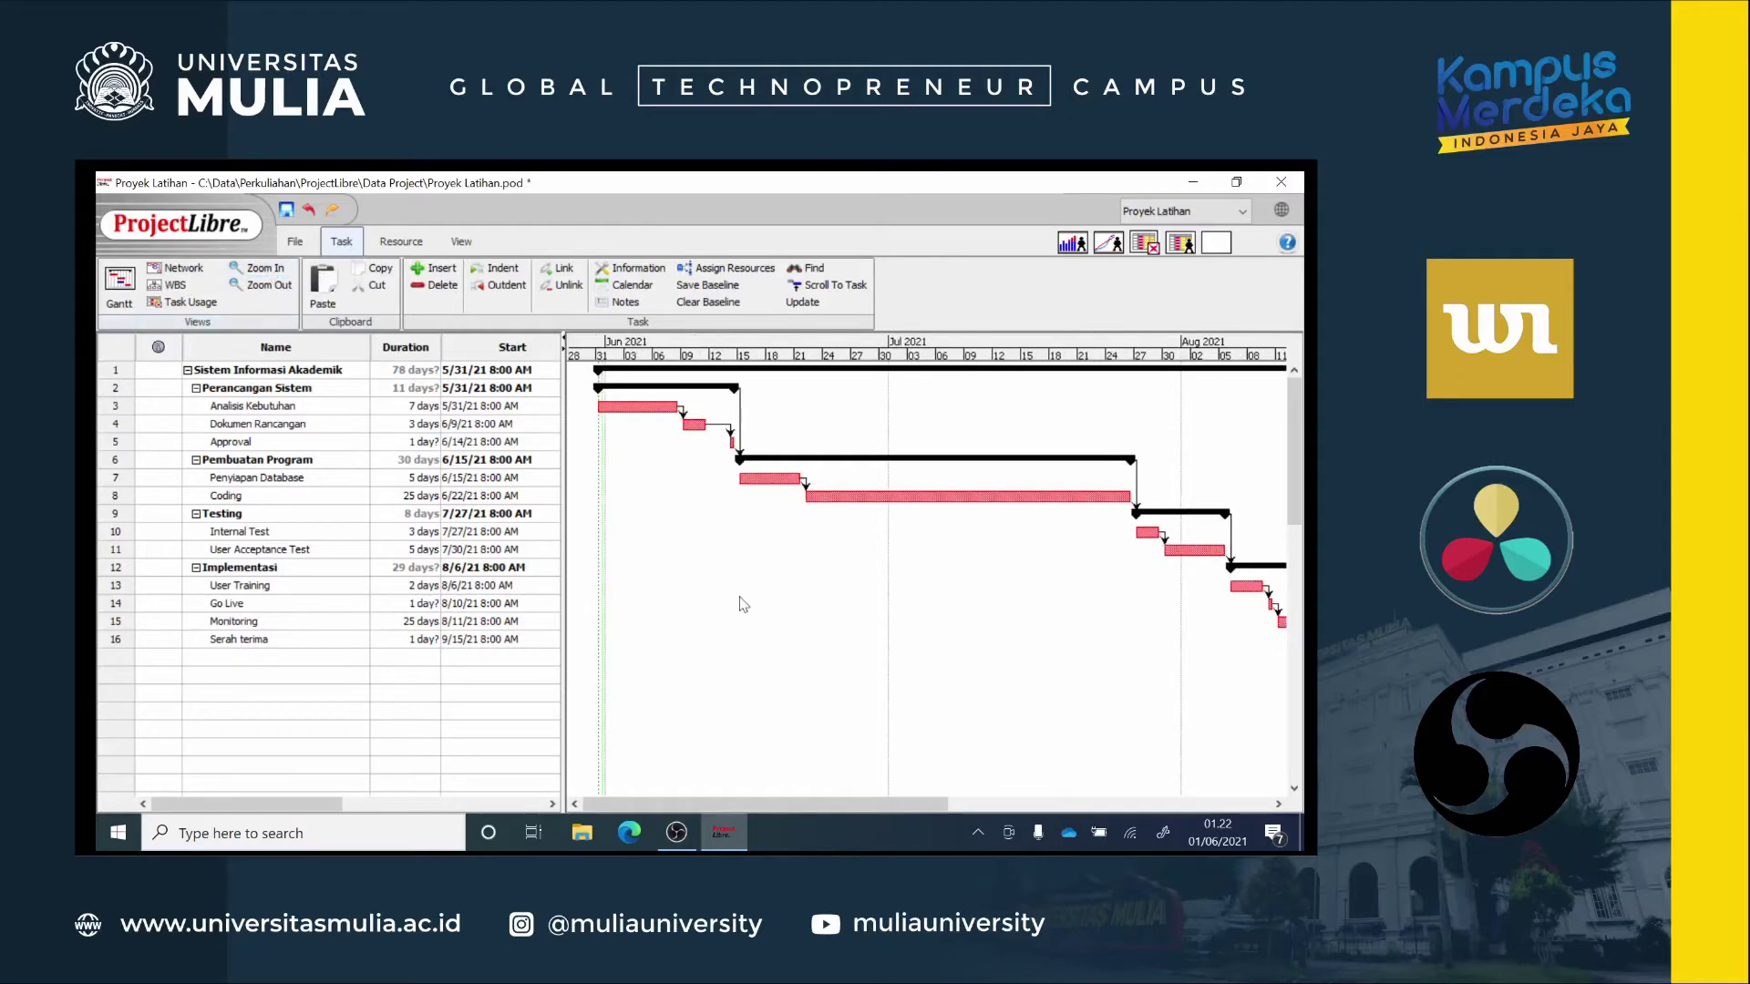
# Step: Turn on Show Rows for the Gantt chart
pyautogui.moveTo(832, 805)
pyautogui.mouseDown()
pyautogui.moveTo(927, 800)
pyautogui.moveTo(832, 807)
pyautogui.mouseUp()
pyautogui.rightClick(773, 566)
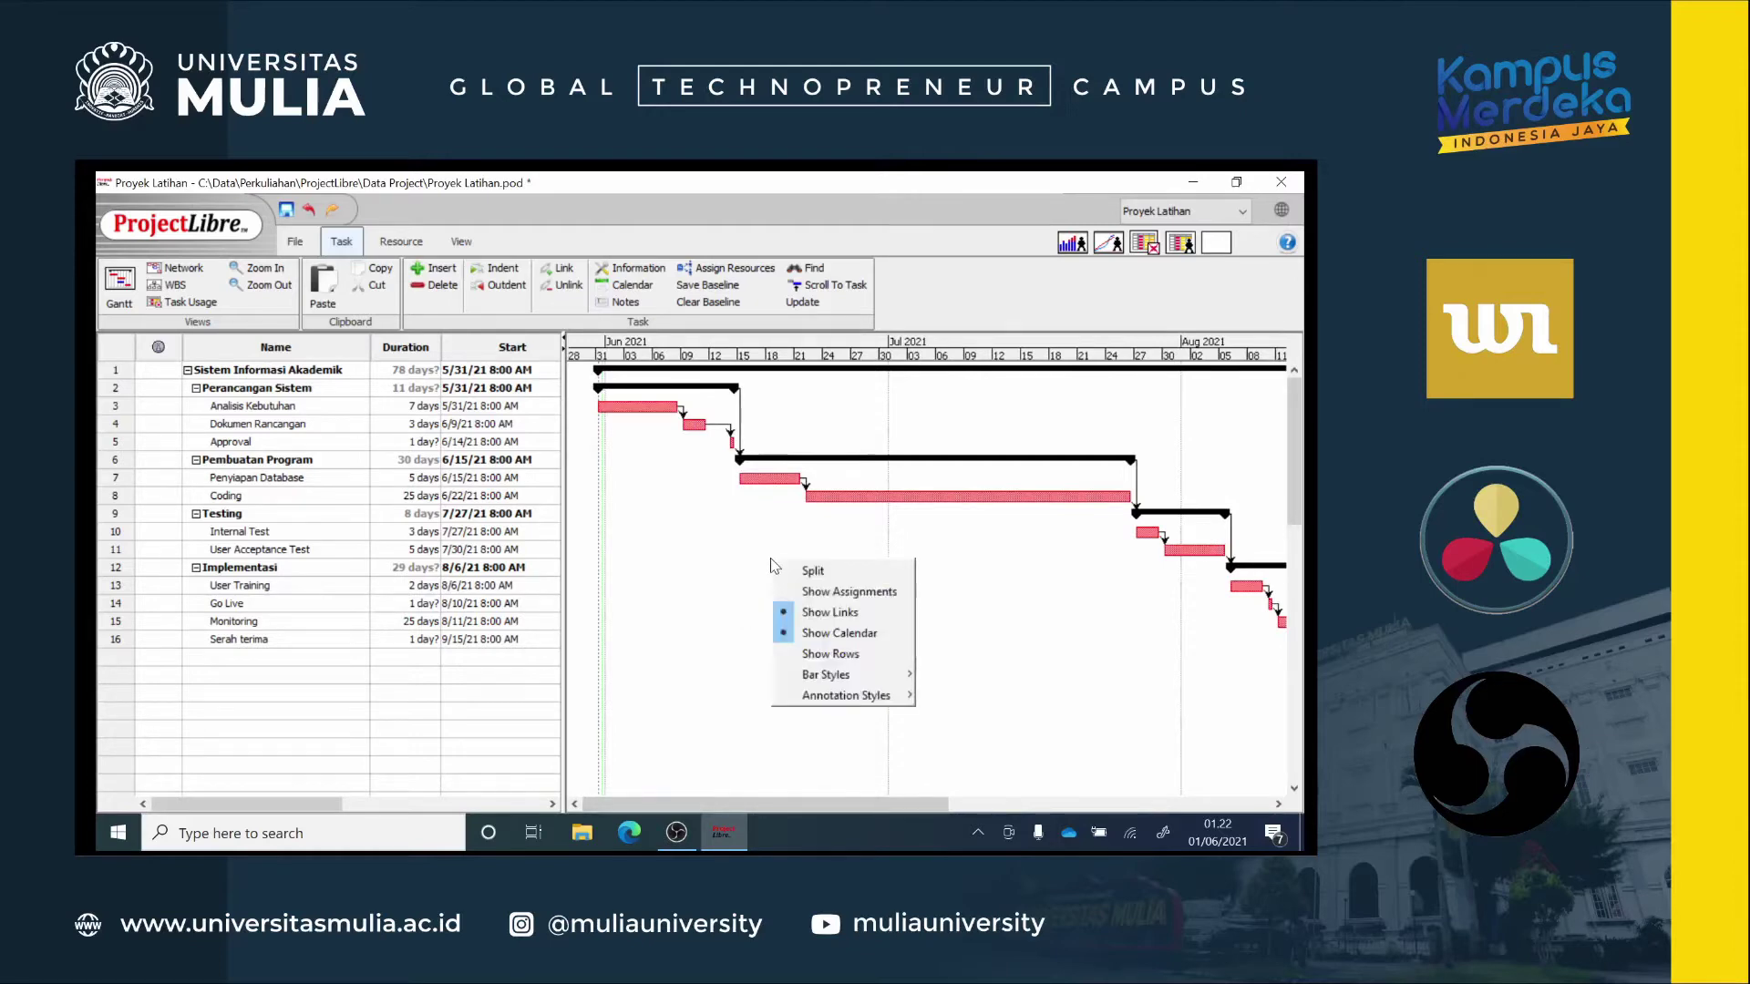
pyautogui.click(856, 654)
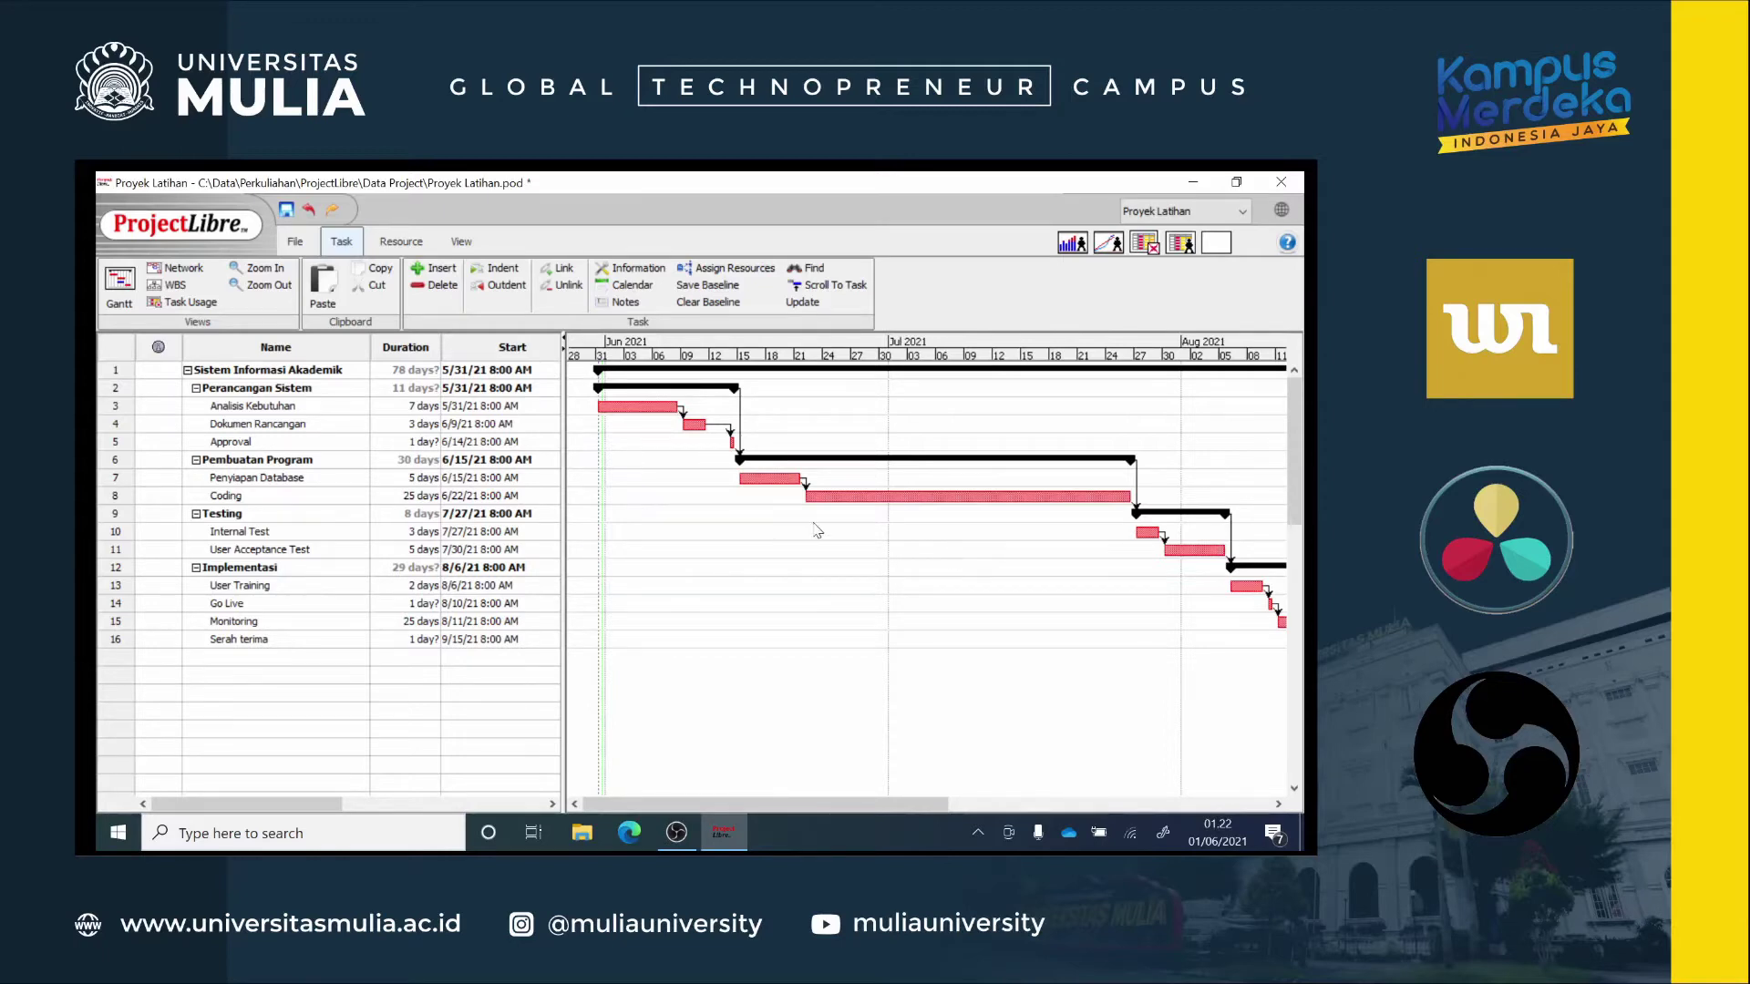
# Step: Open the project's resource sheet and look at the available resource types in the first row
pyautogui.click(401, 240)
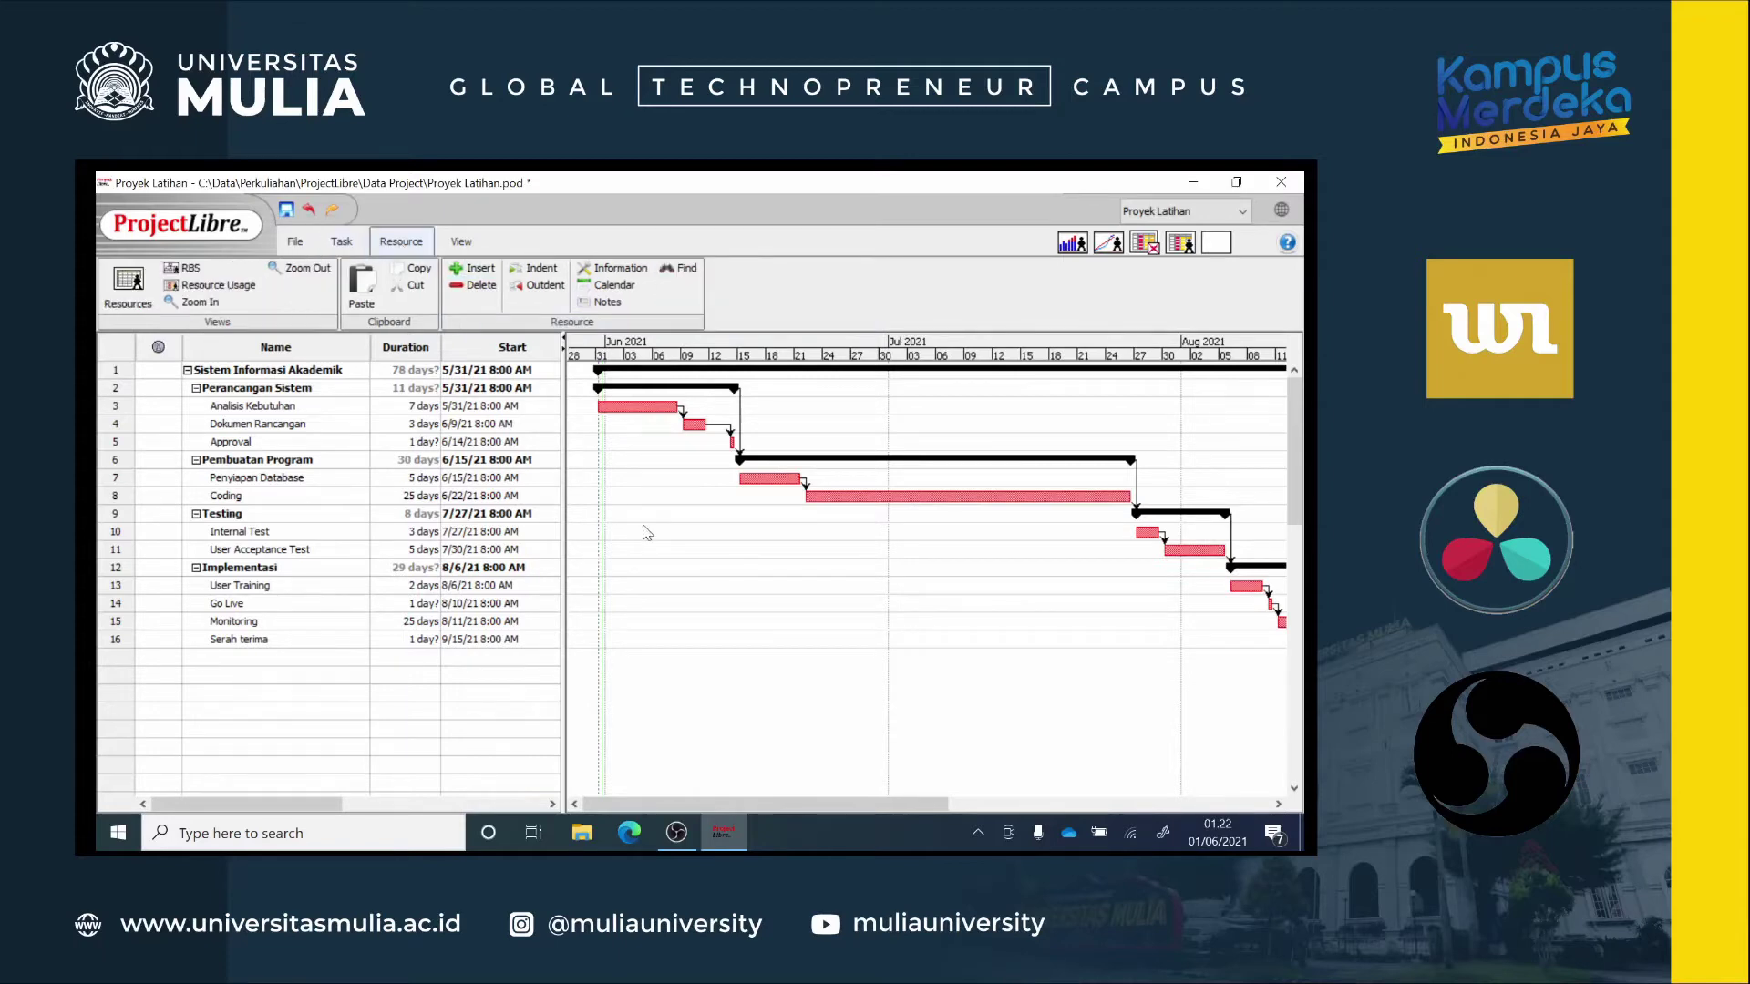
pyautogui.click(128, 290)
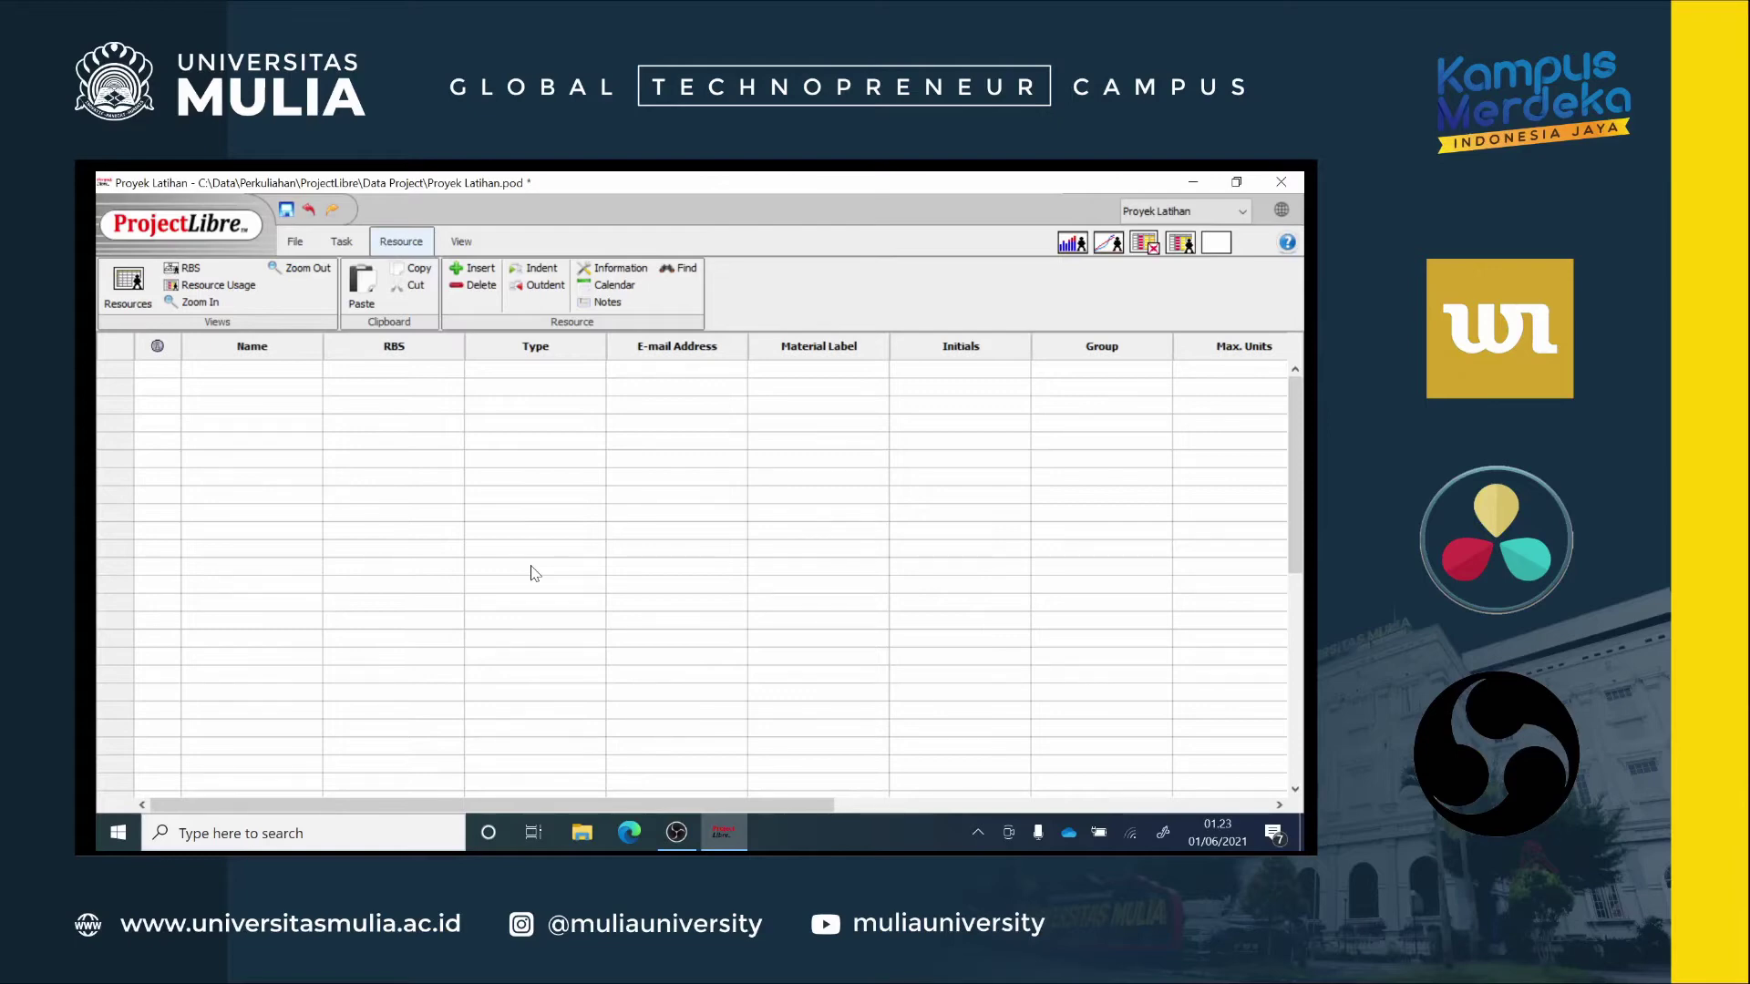
pyautogui.click(578, 372)
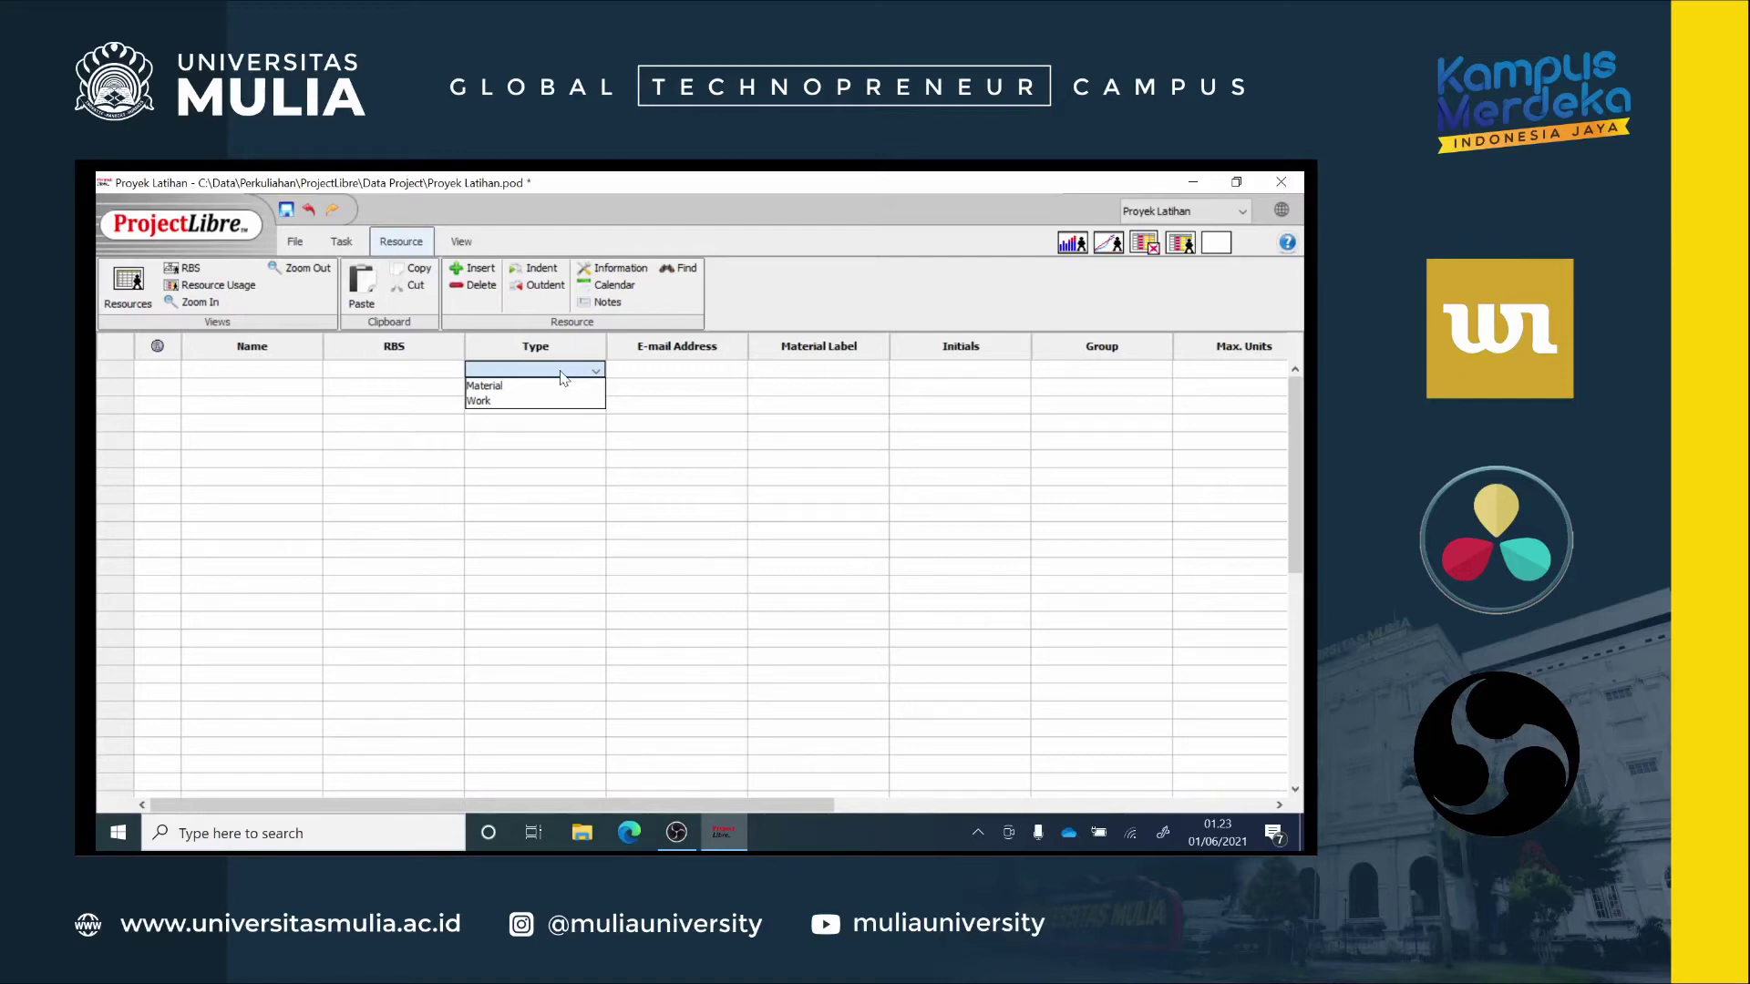
pyautogui.click(720, 406)
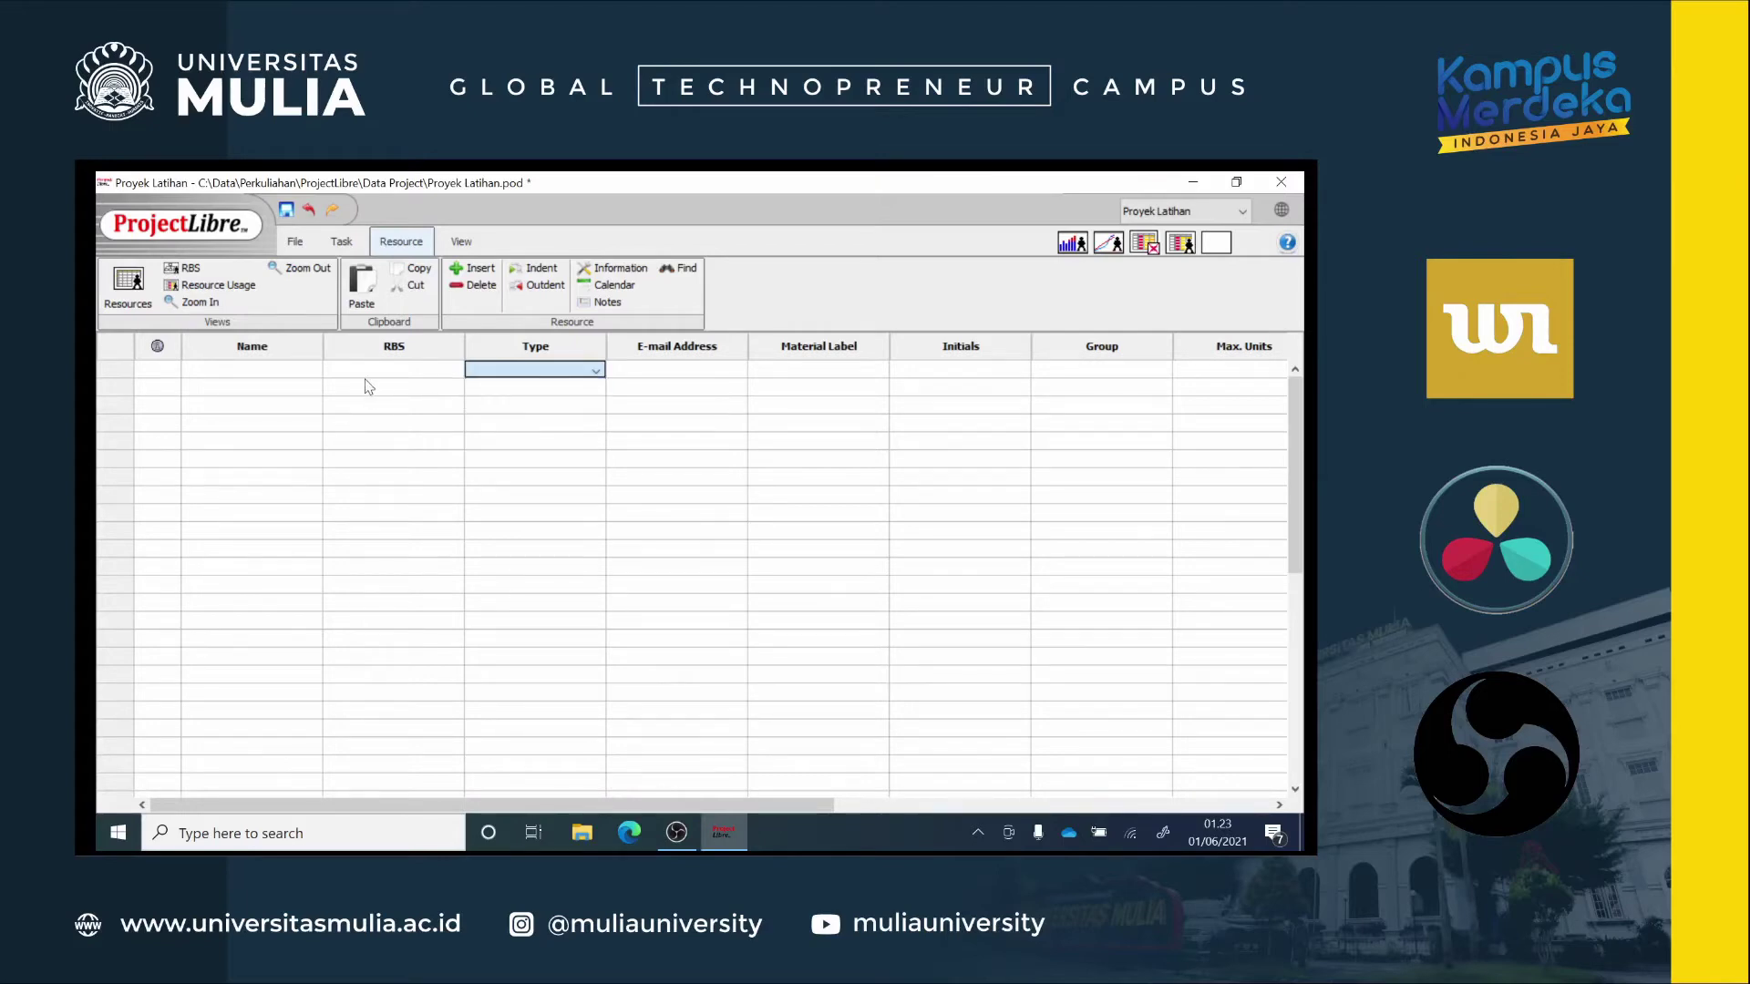
# Step: Add the first resource by entering the project manager's name in row 1 with the type Work
pyautogui.click(301, 371)
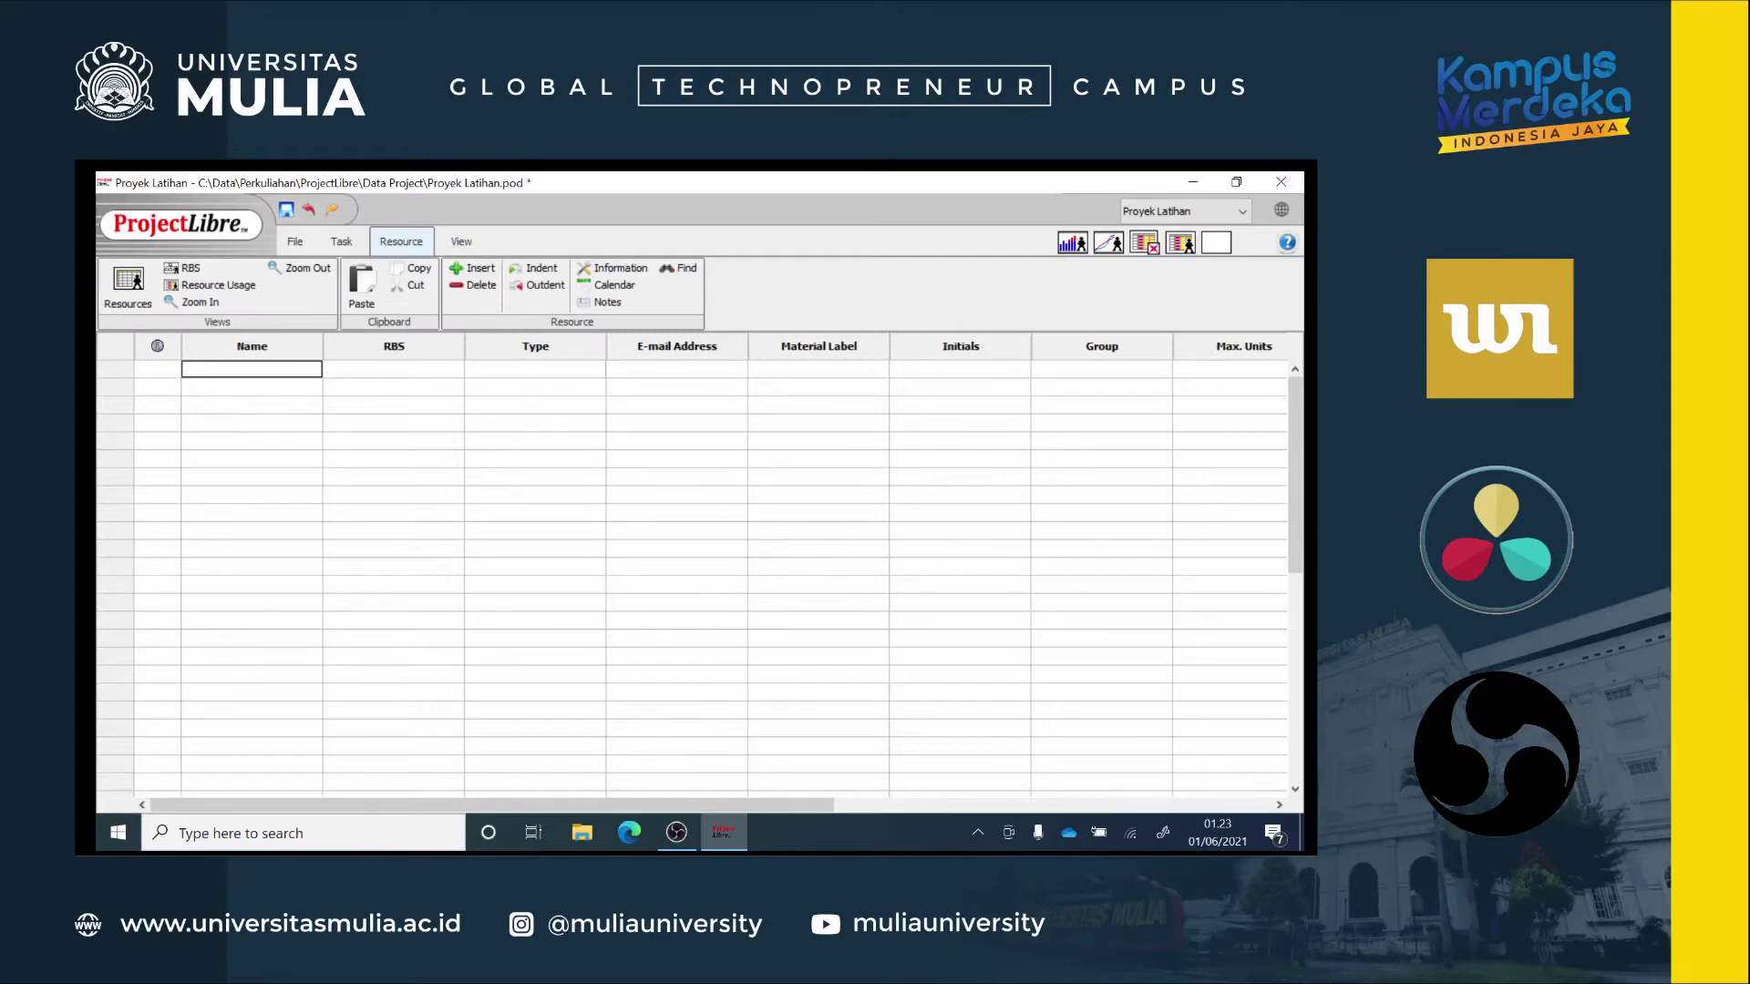
pyautogui.write('Wibisono')
pyautogui.click(583, 376)
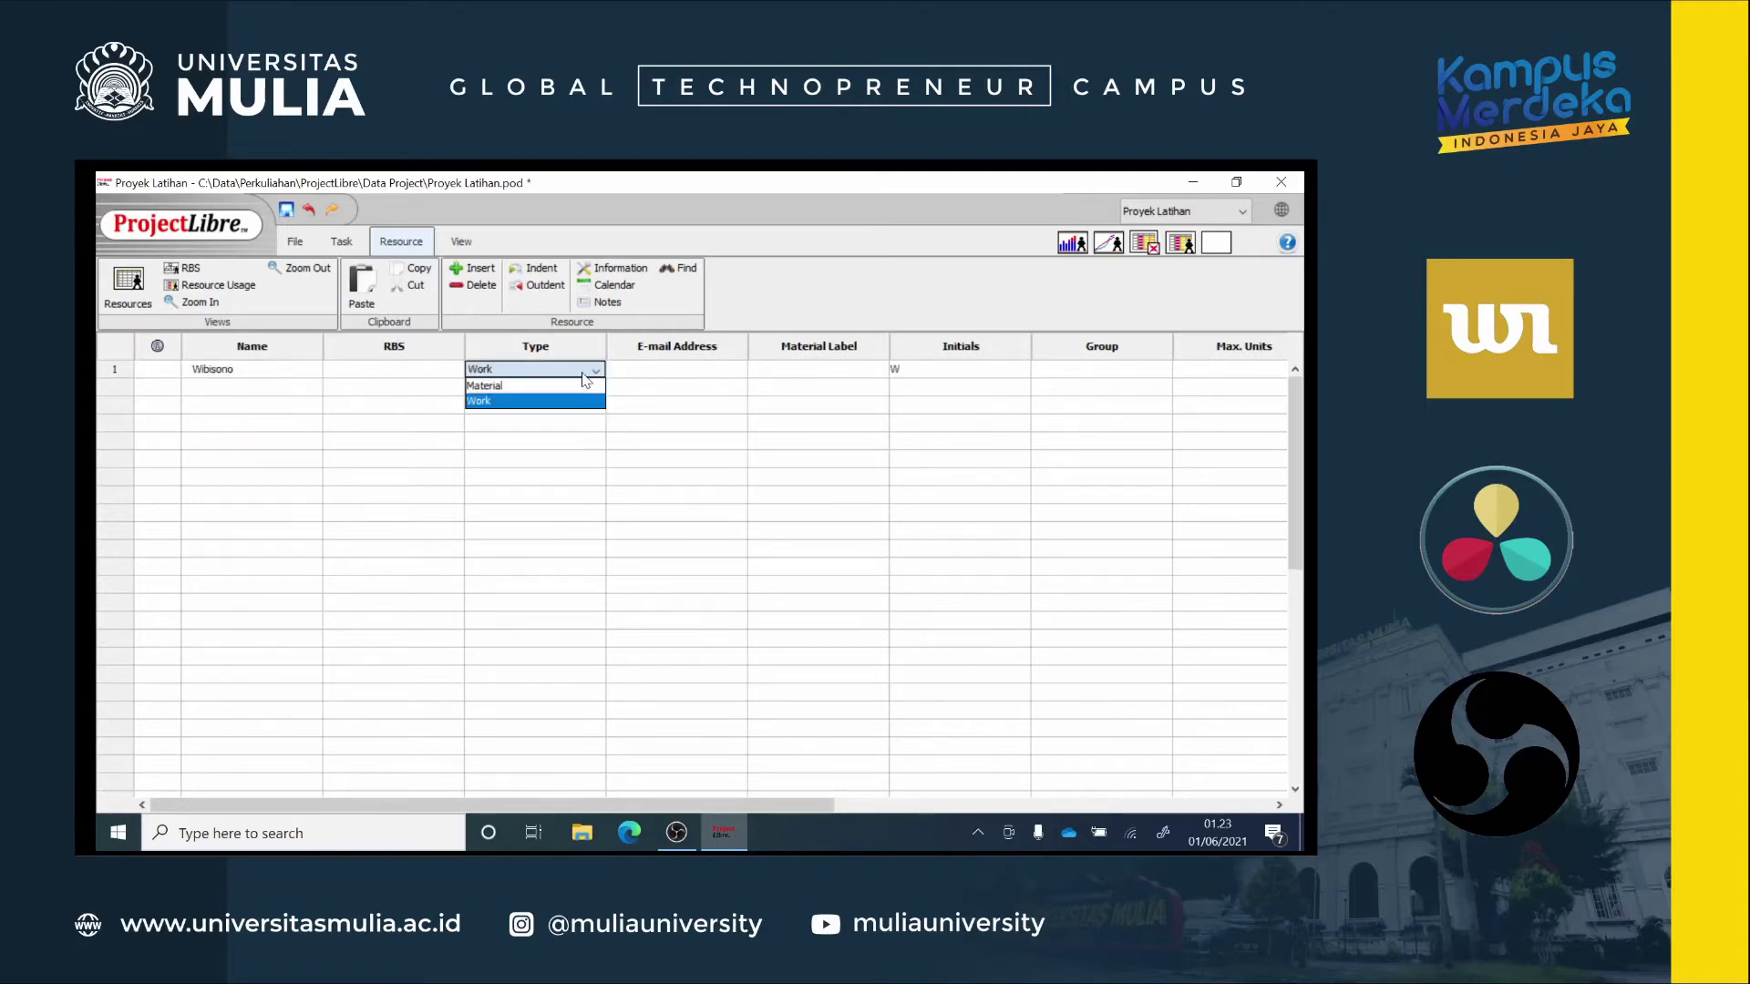
pyautogui.click(519, 401)
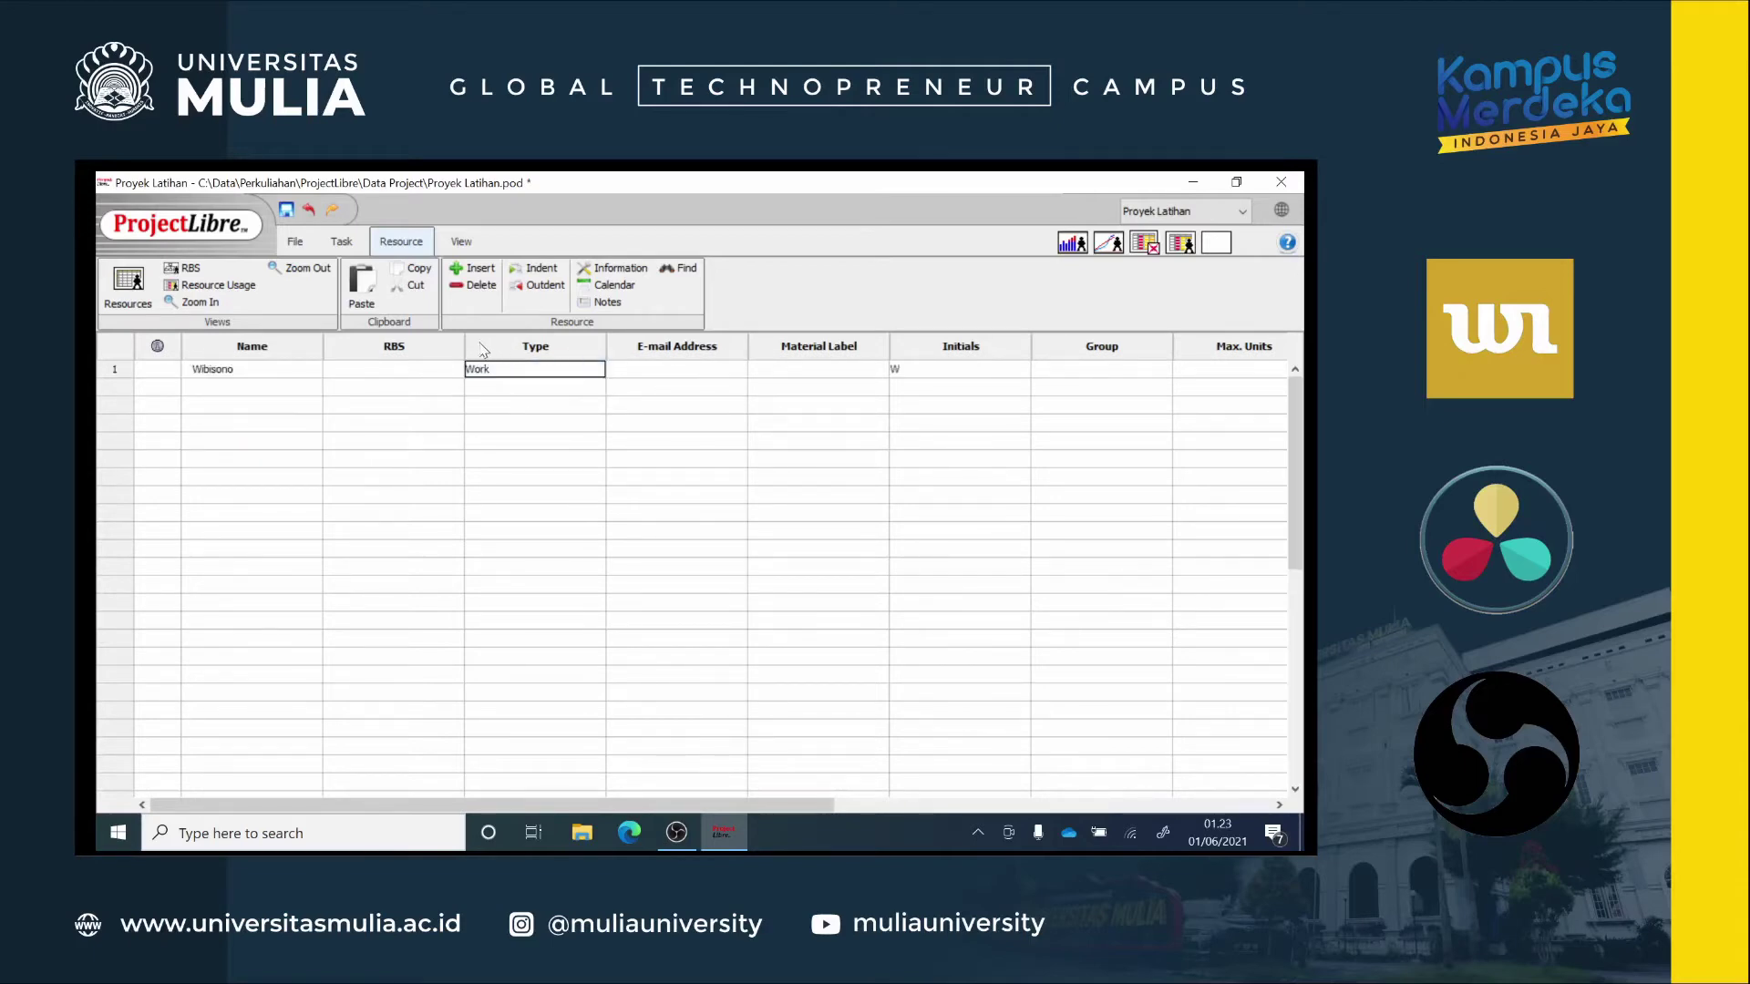
# Step: Narrow the RBS and E-mail Address columns, and set the first resource's group to PM
pyautogui.moveTo(463, 340); pyautogui.dragTo(409, 341)
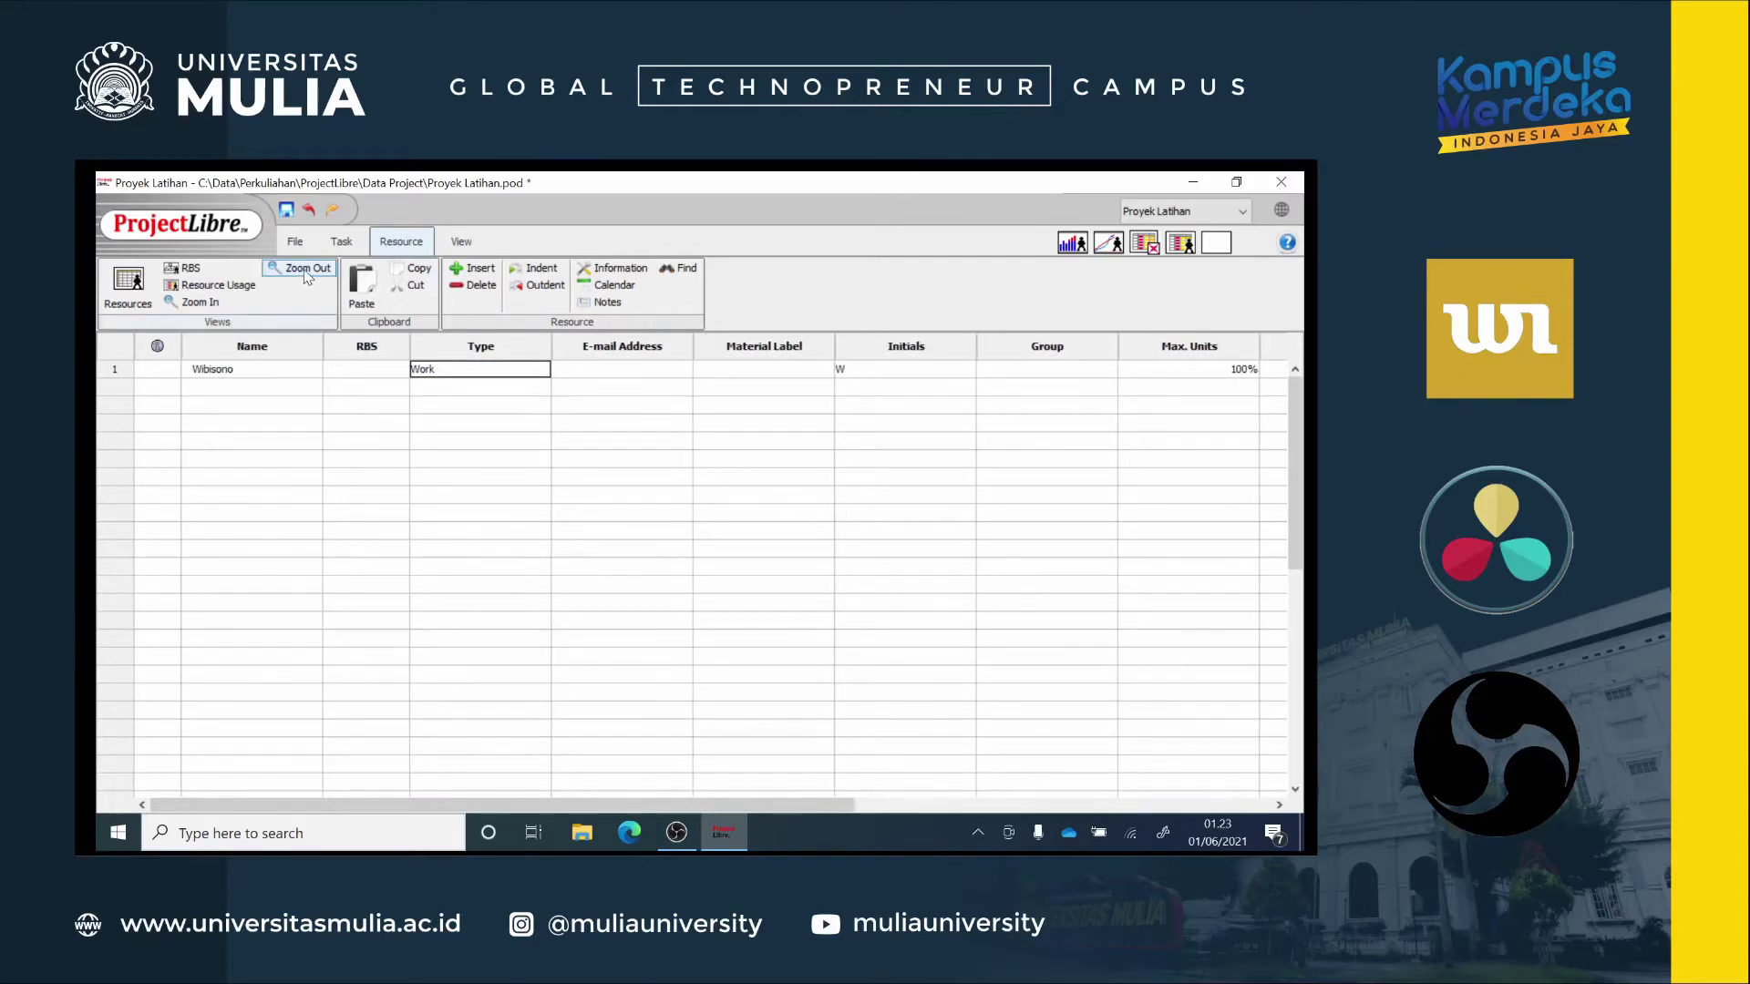
pyautogui.click(455, 368)
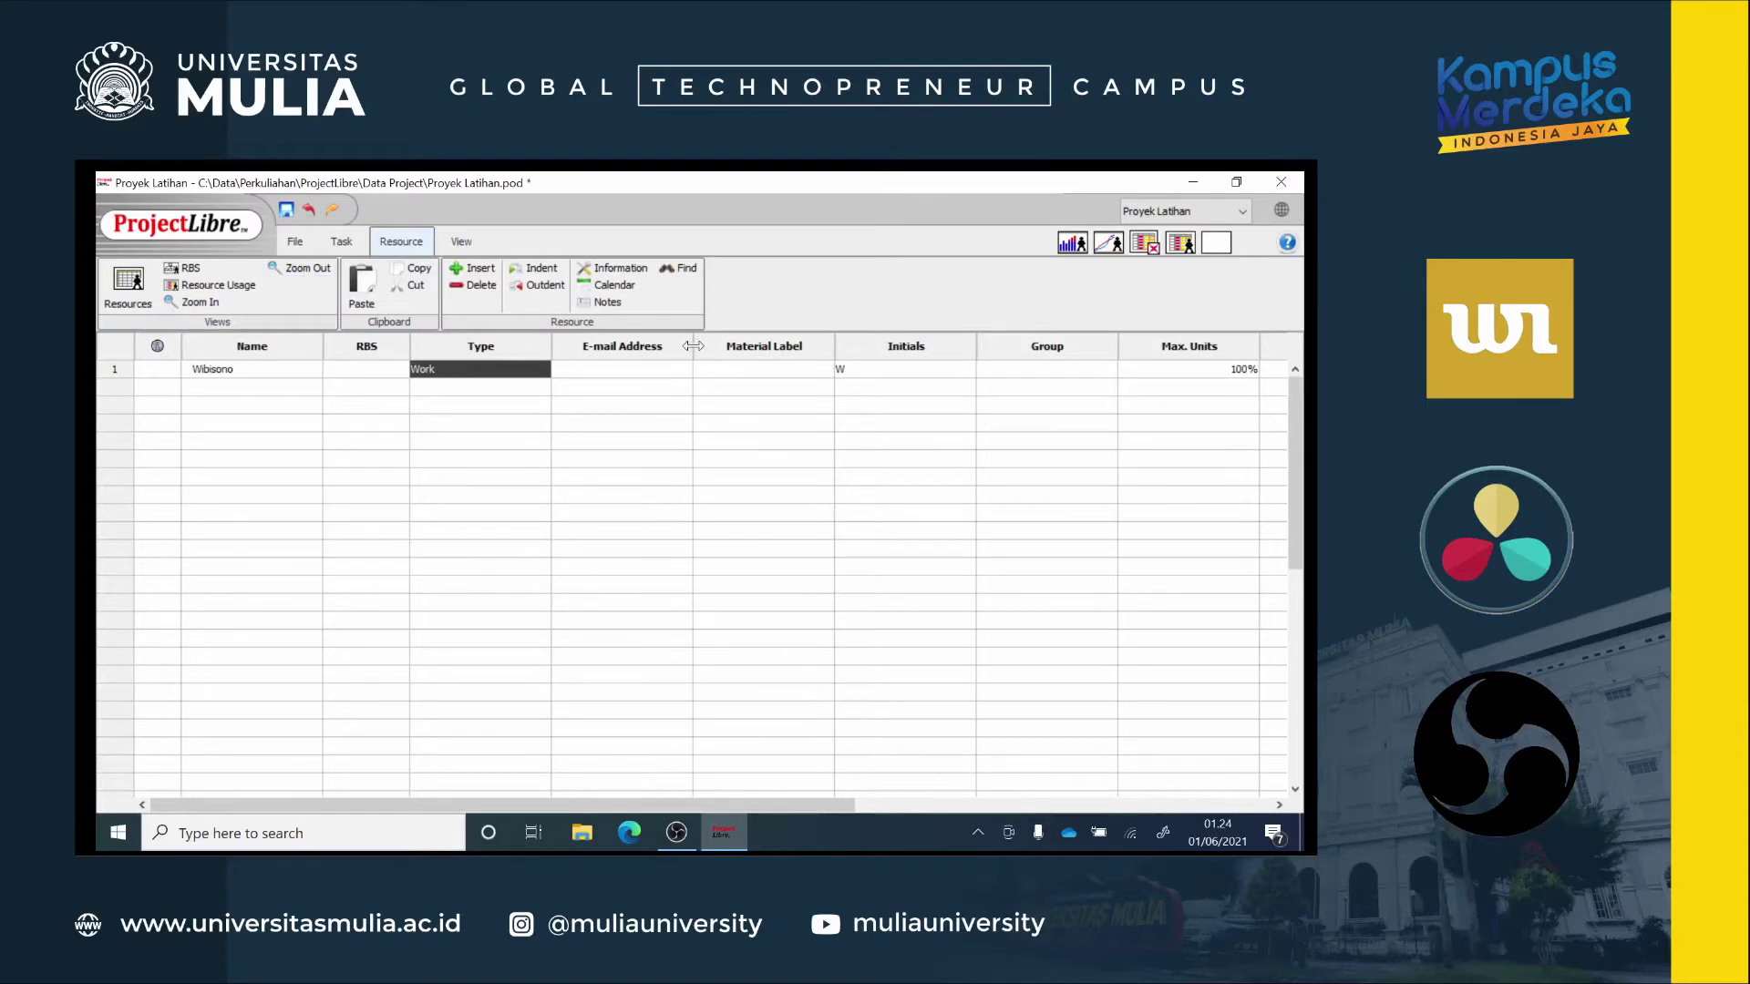
pyautogui.moveTo(692, 347); pyautogui.dragTo(621, 356)
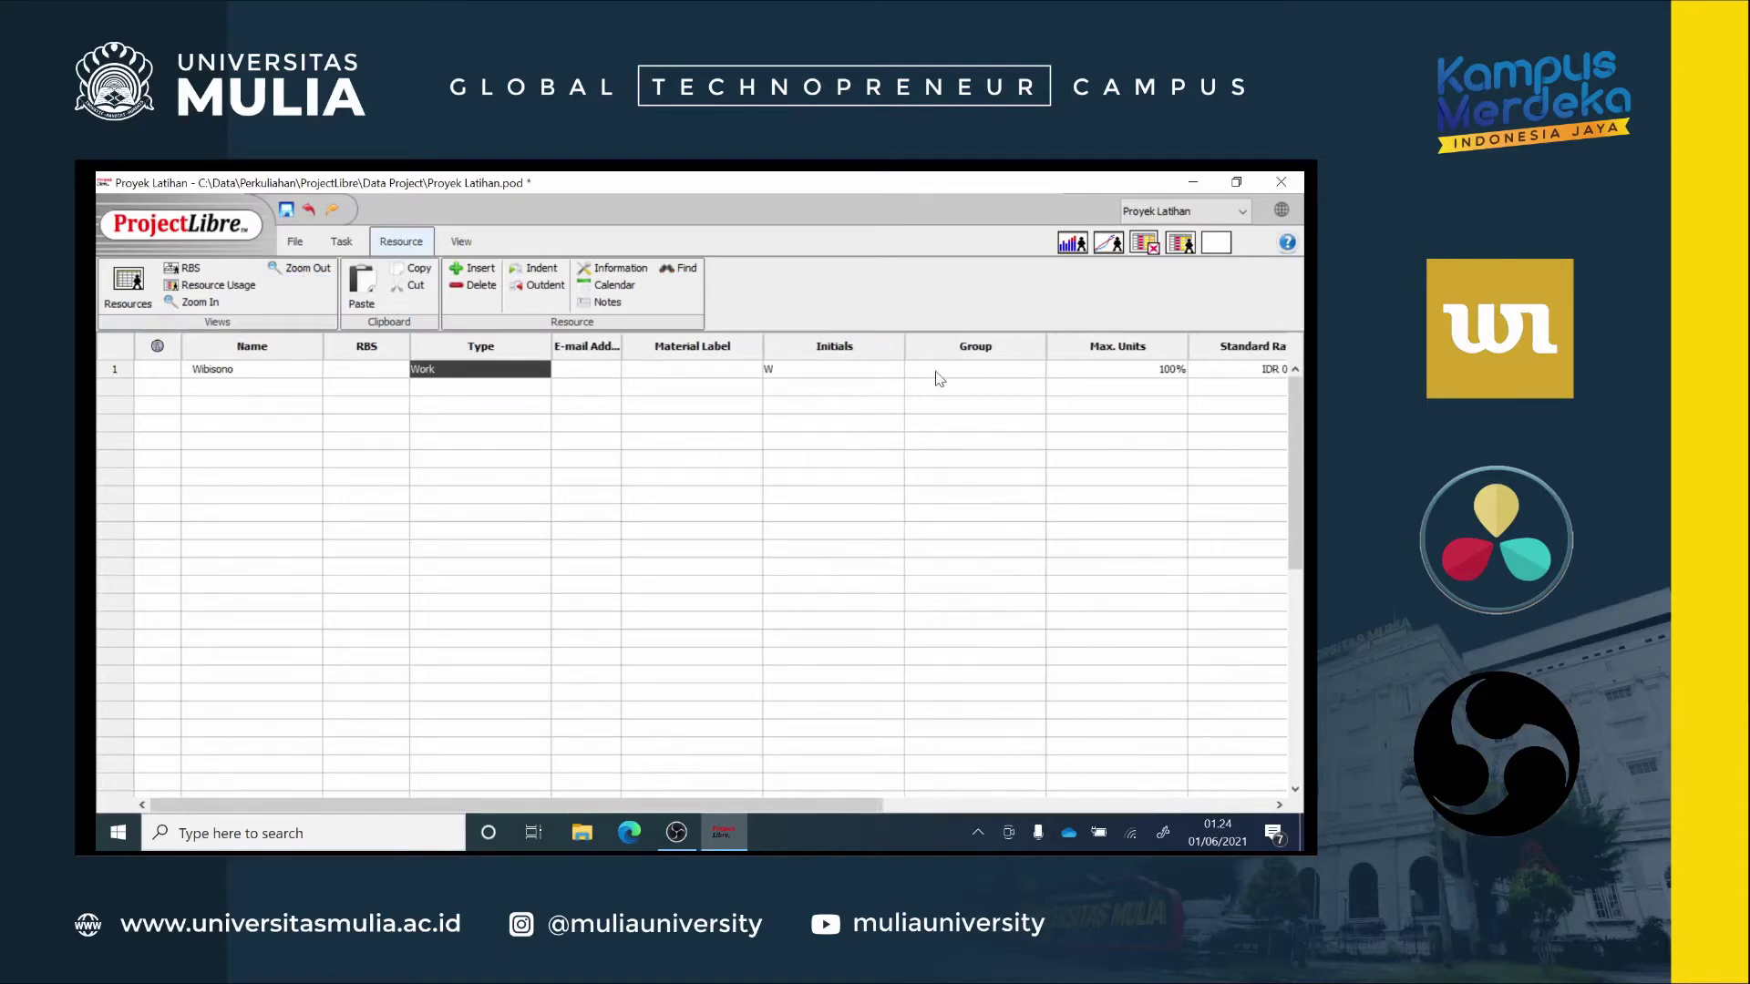
pyautogui.click(975, 369)
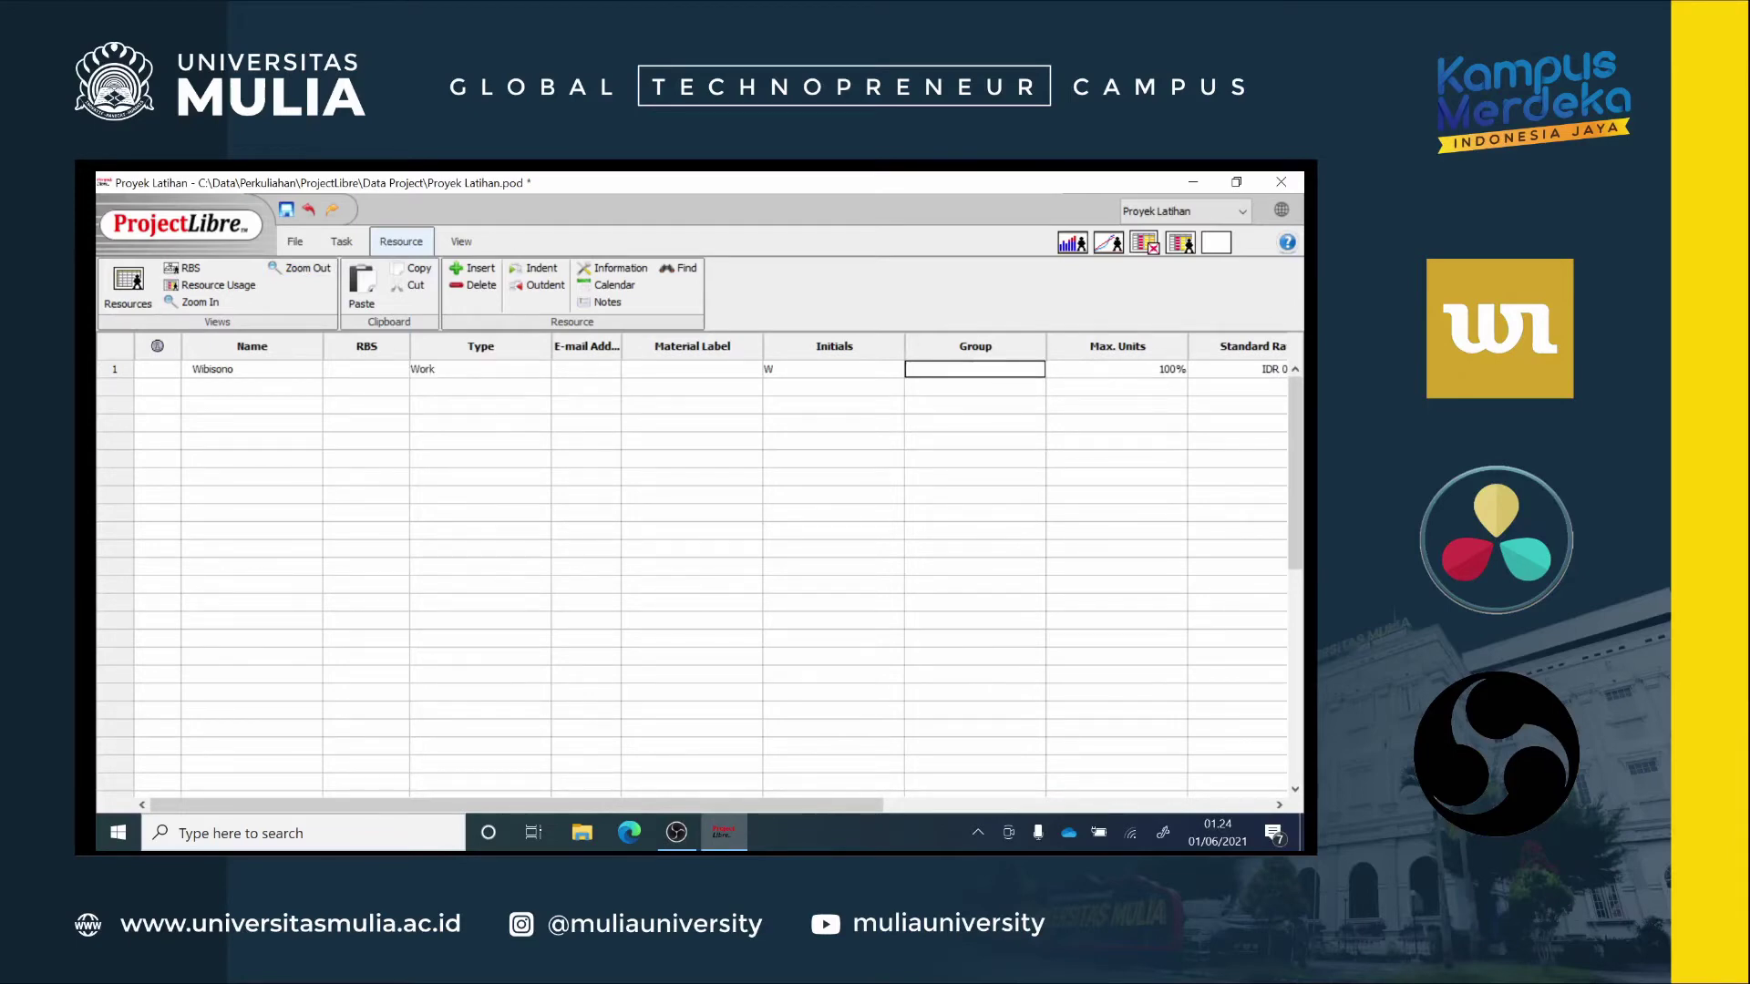
pyautogui.write('PM')
# Step: Add the second resource's name in row 2 and set its group to System Analyst
pyautogui.click(205, 390)
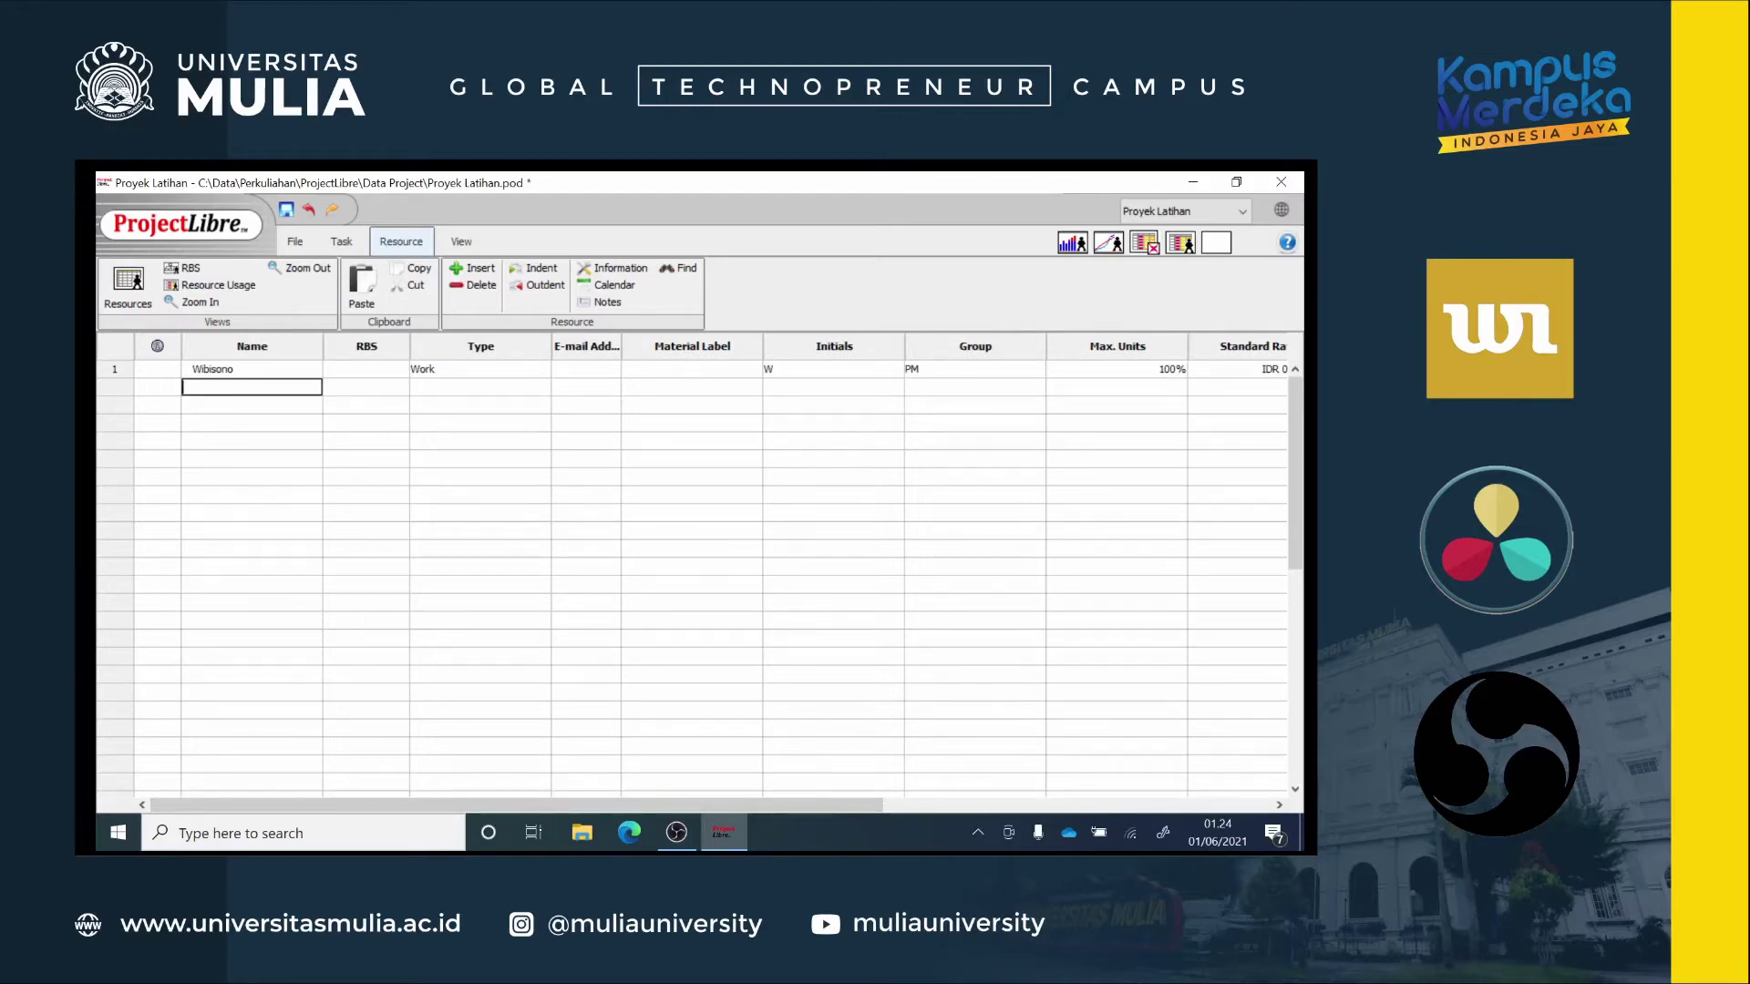
pyautogui.write('Sinta')
pyautogui.click(961, 388)
pyautogui.write('System Analyst')
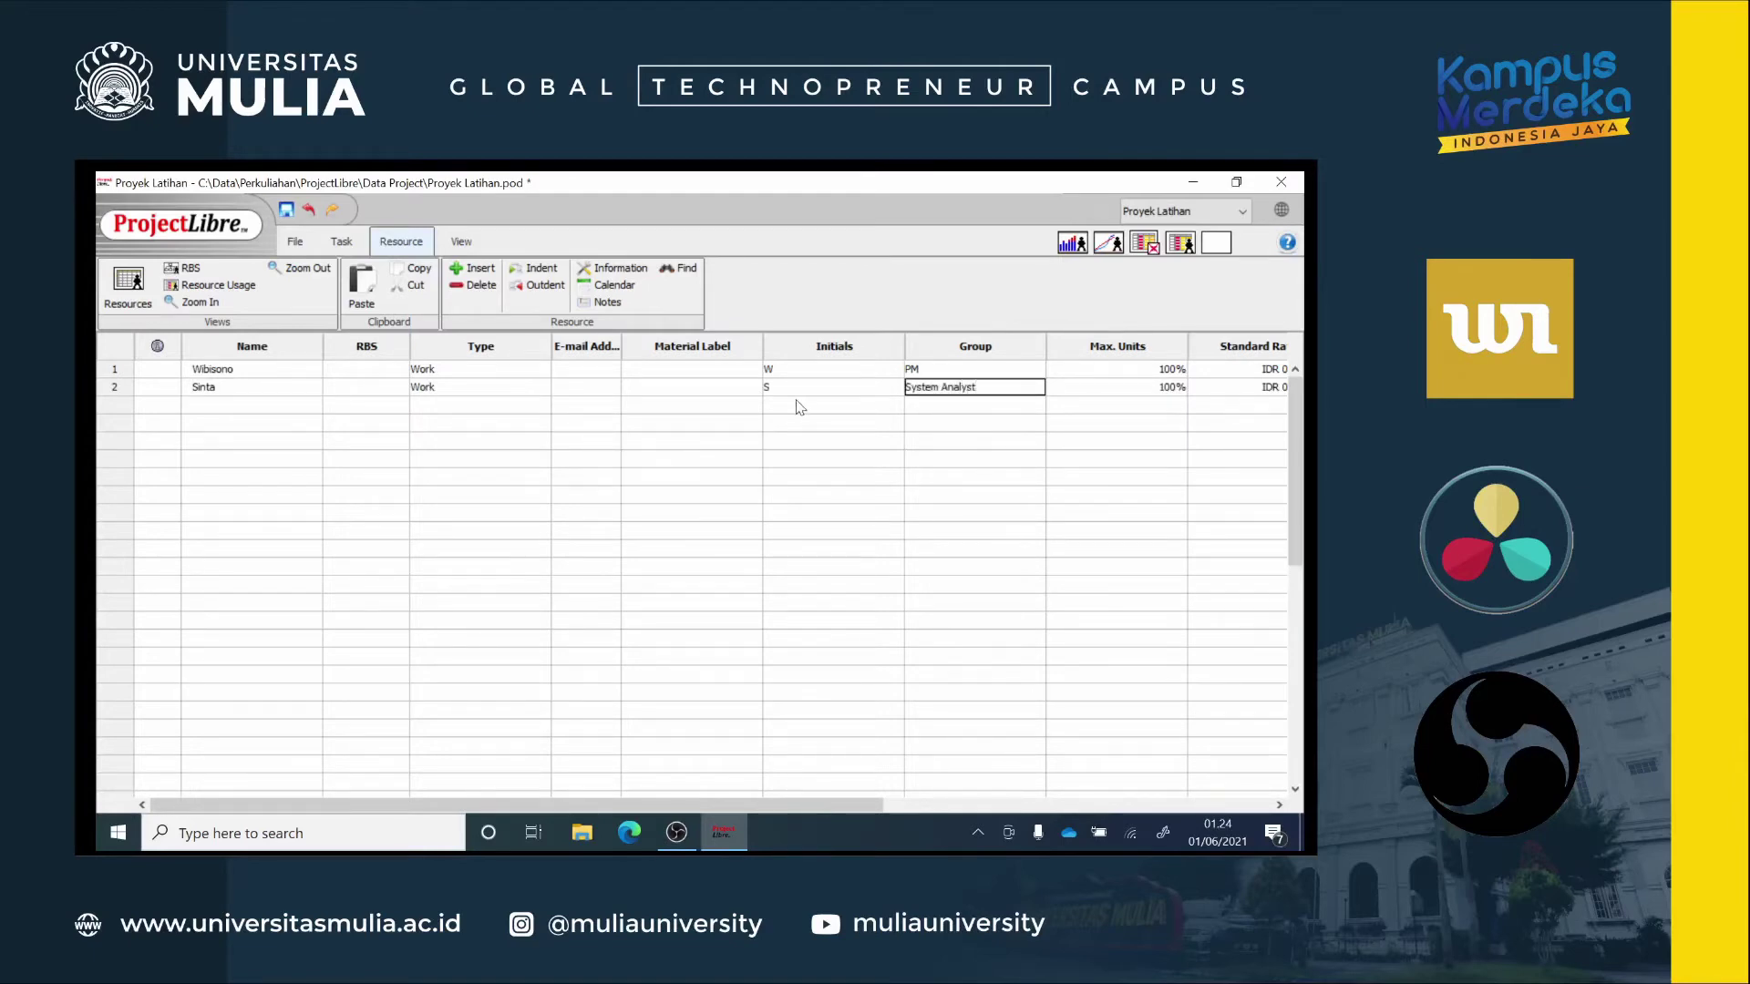
# Step: Add the third resource's name in row 3 and set its group to Database Administrator
pyautogui.click(236, 405)
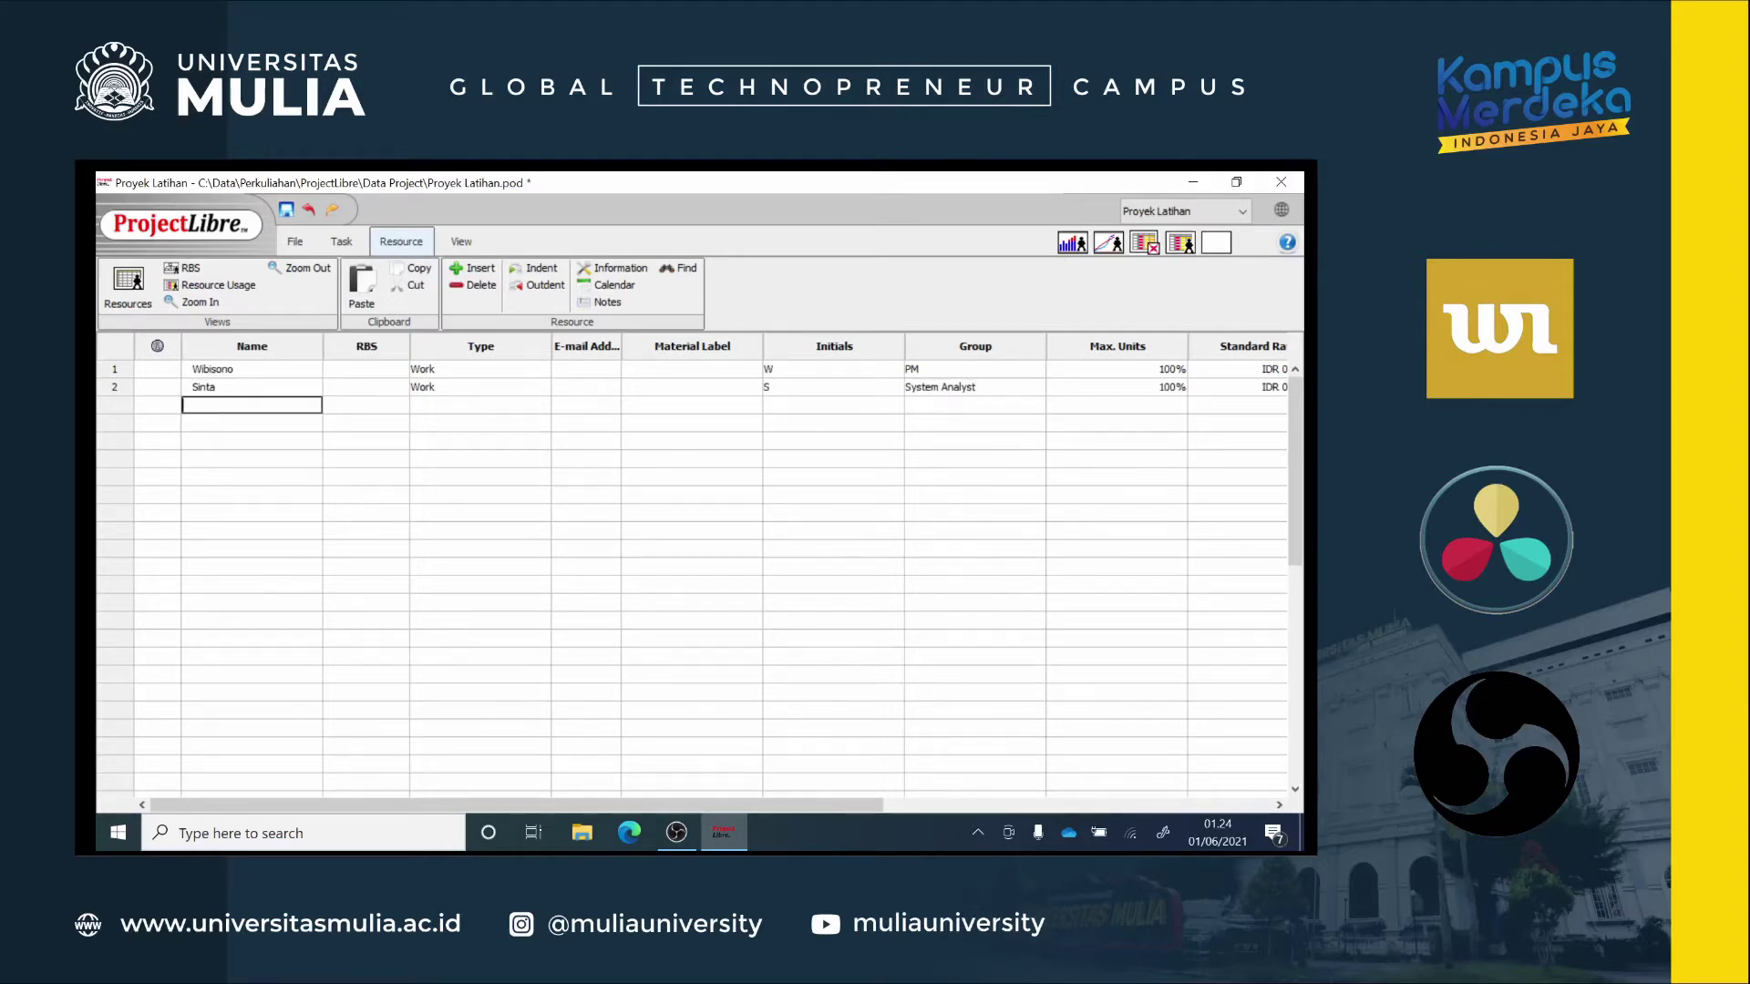
pyautogui.write('Darto')
pyautogui.click(935, 407)
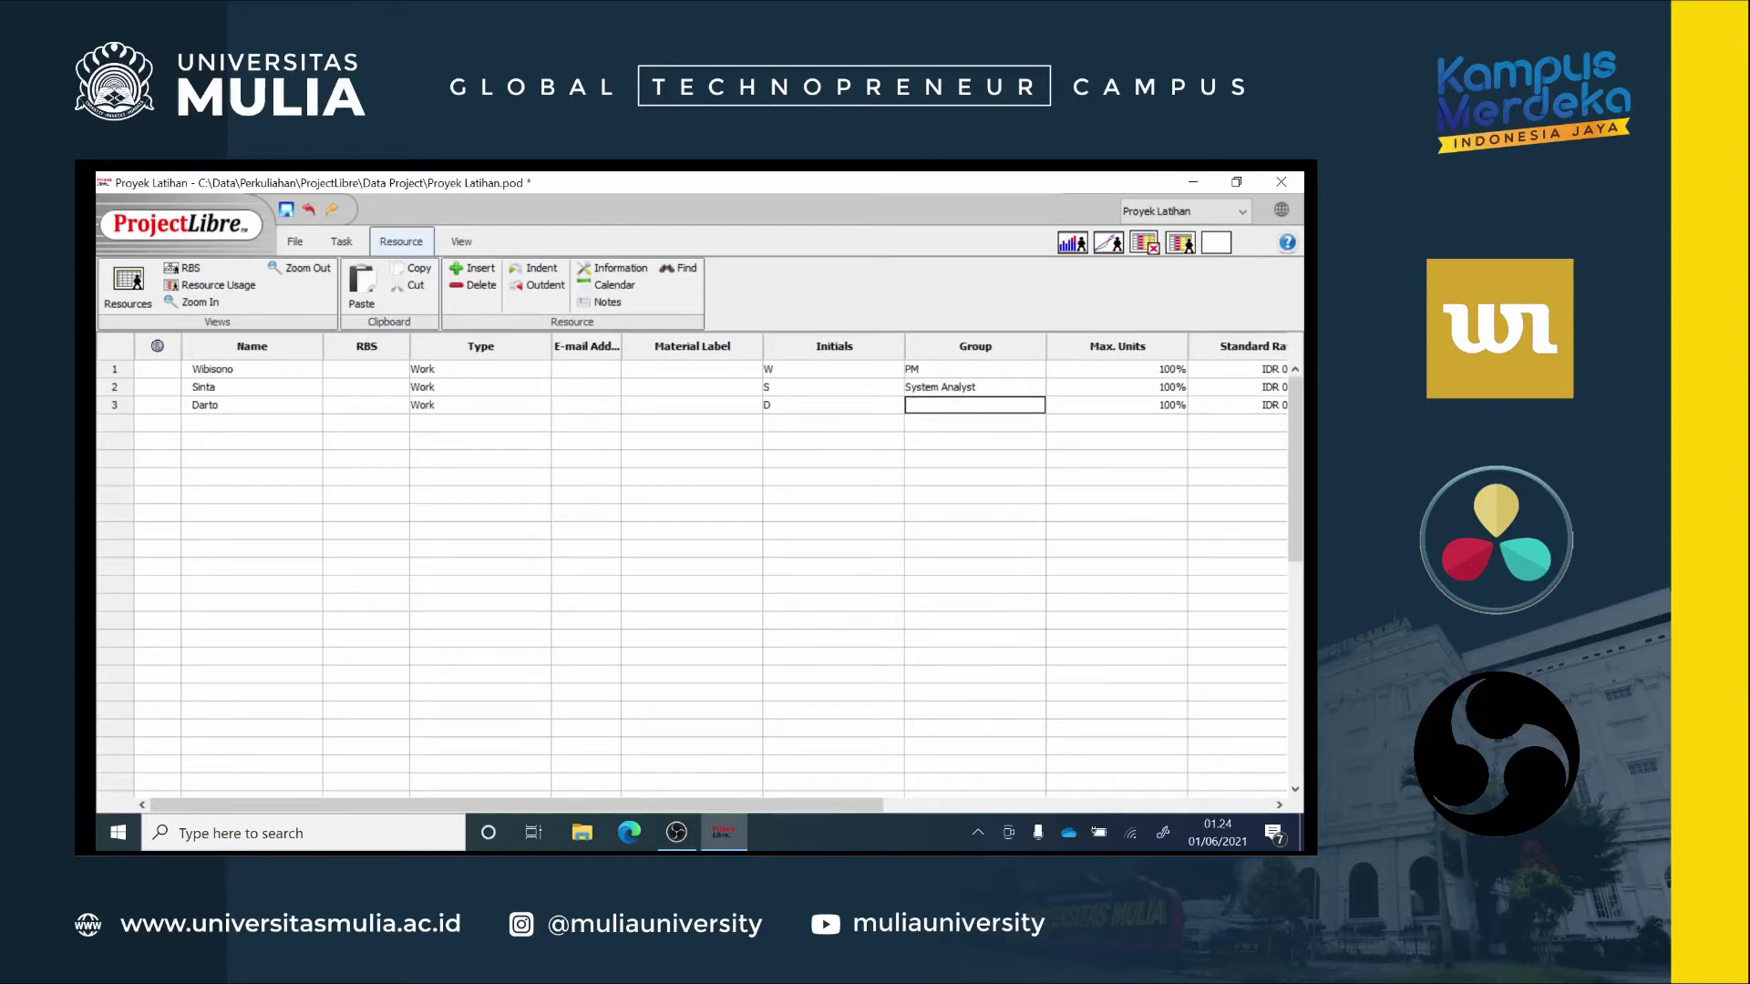
pyautogui.write('Database Administrator')
# Step: Add the fourth resource's name in row 4 and set its group to Database Administrator
pyautogui.click(284, 427)
pyautogui.write('Dara')
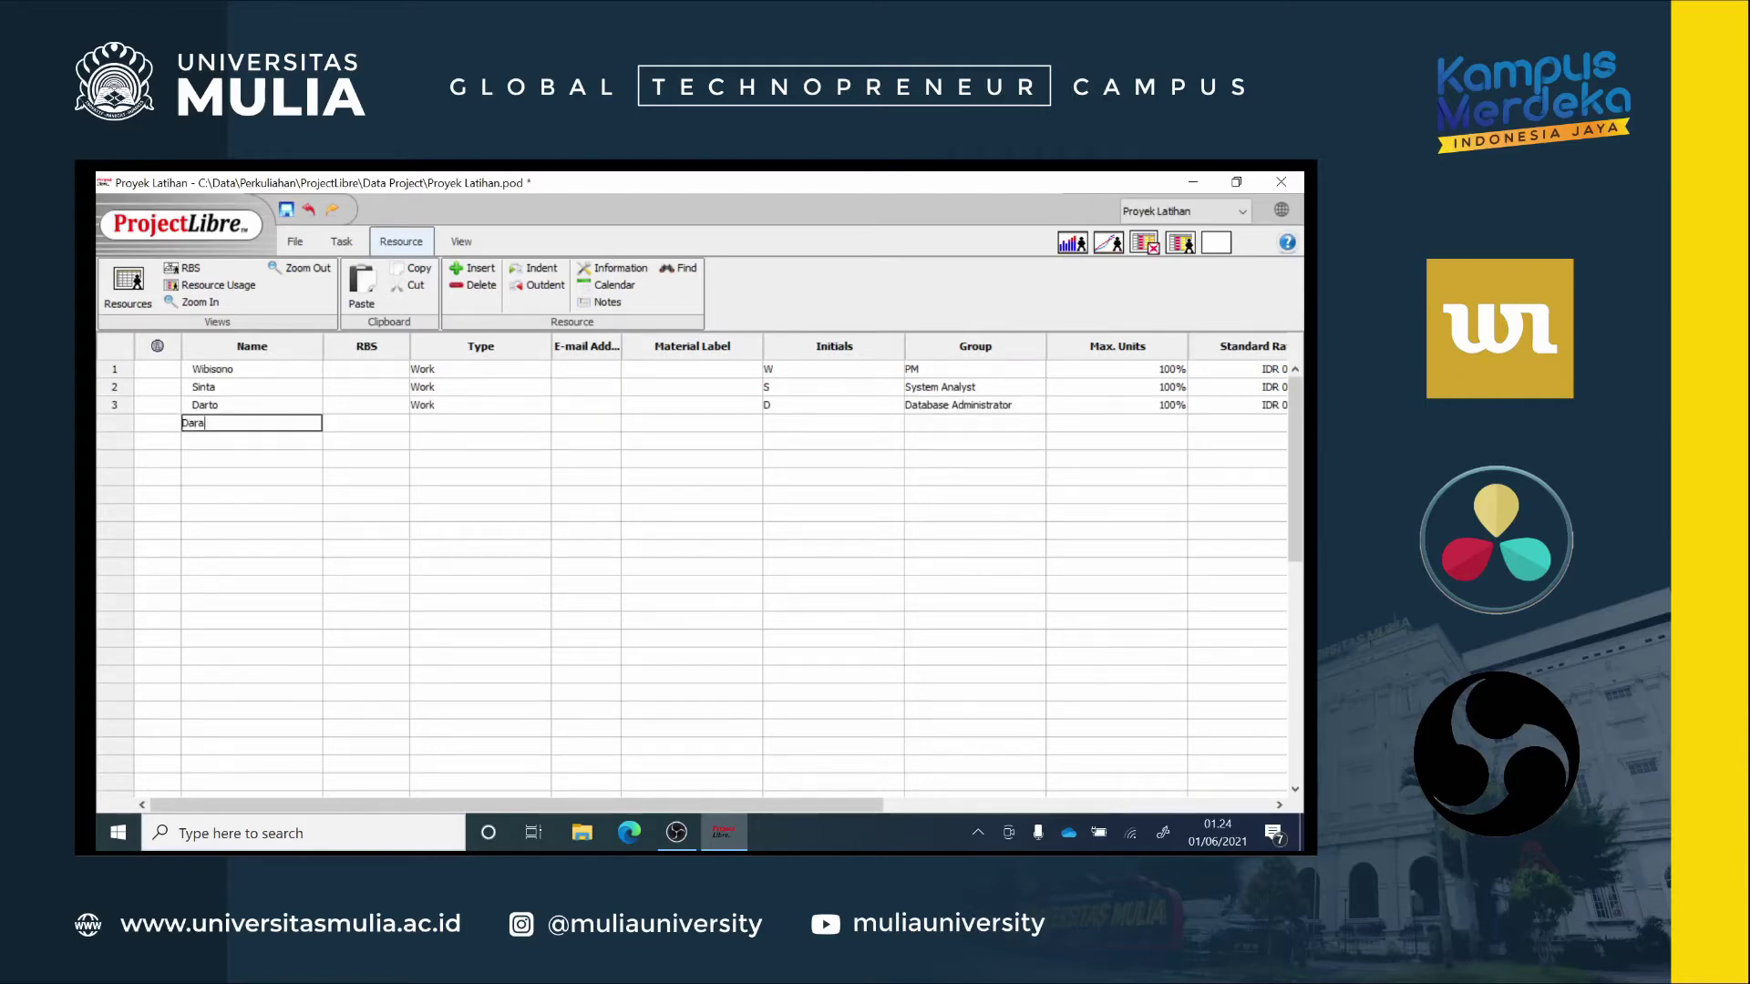
pyautogui.doubleClick(284, 406)
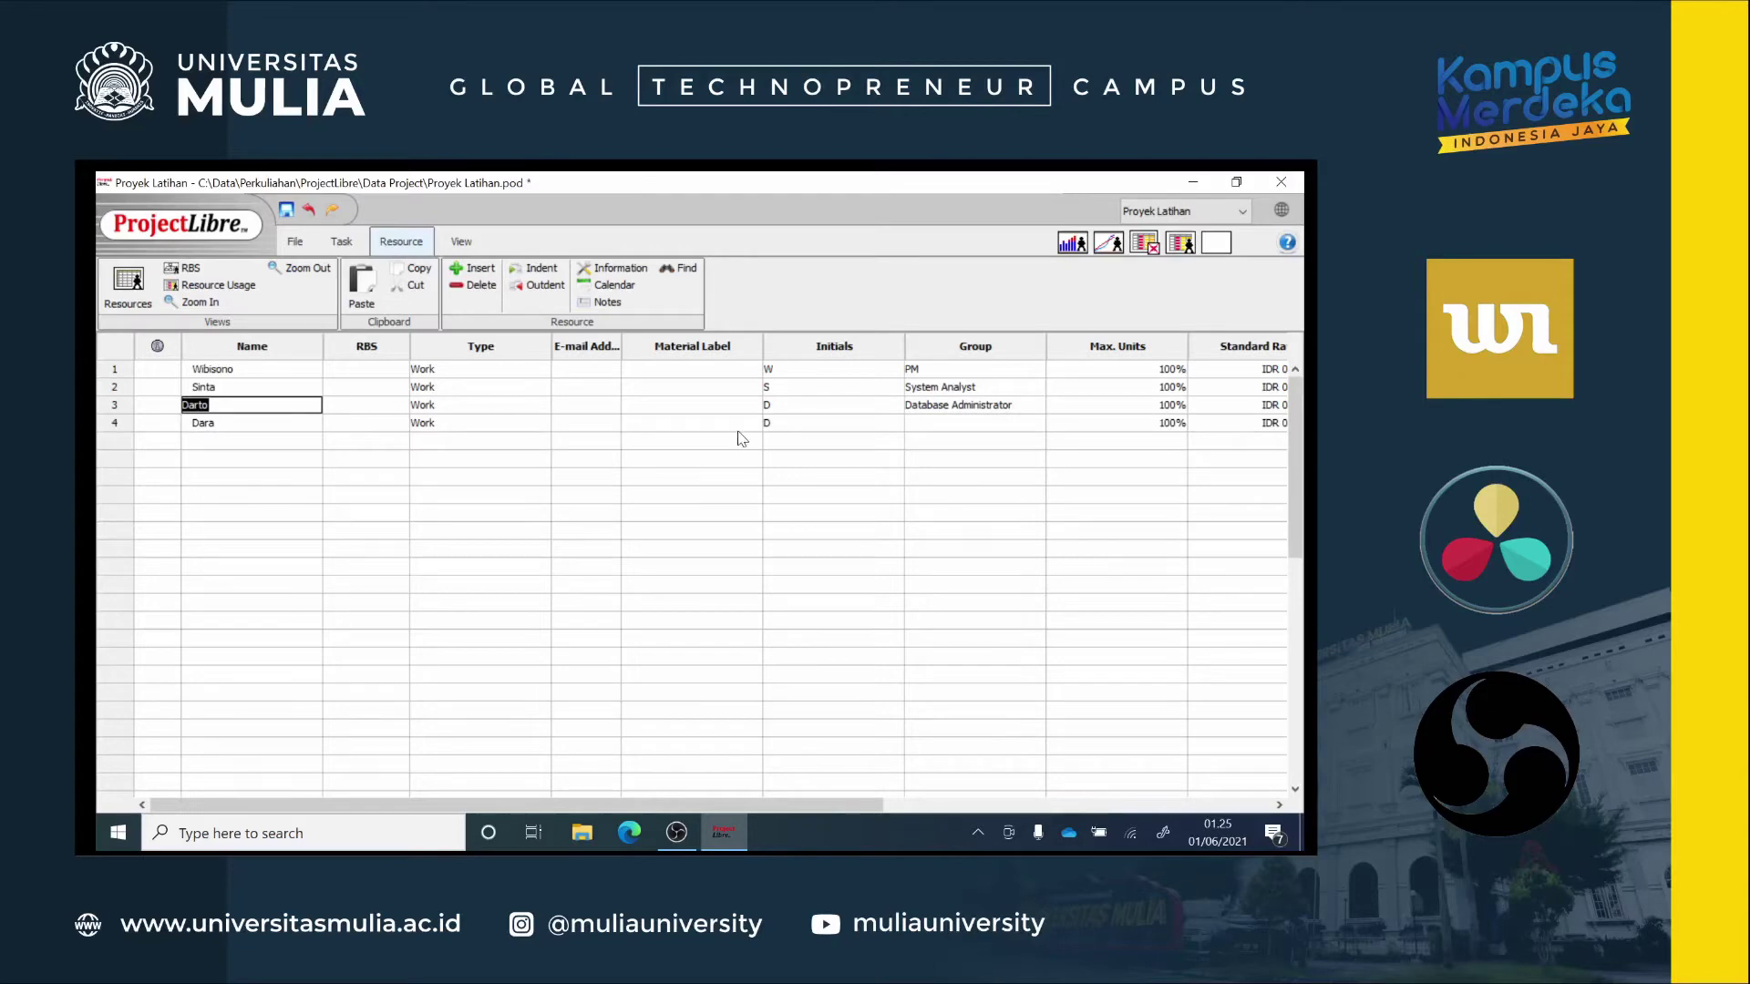
pyautogui.click(920, 423)
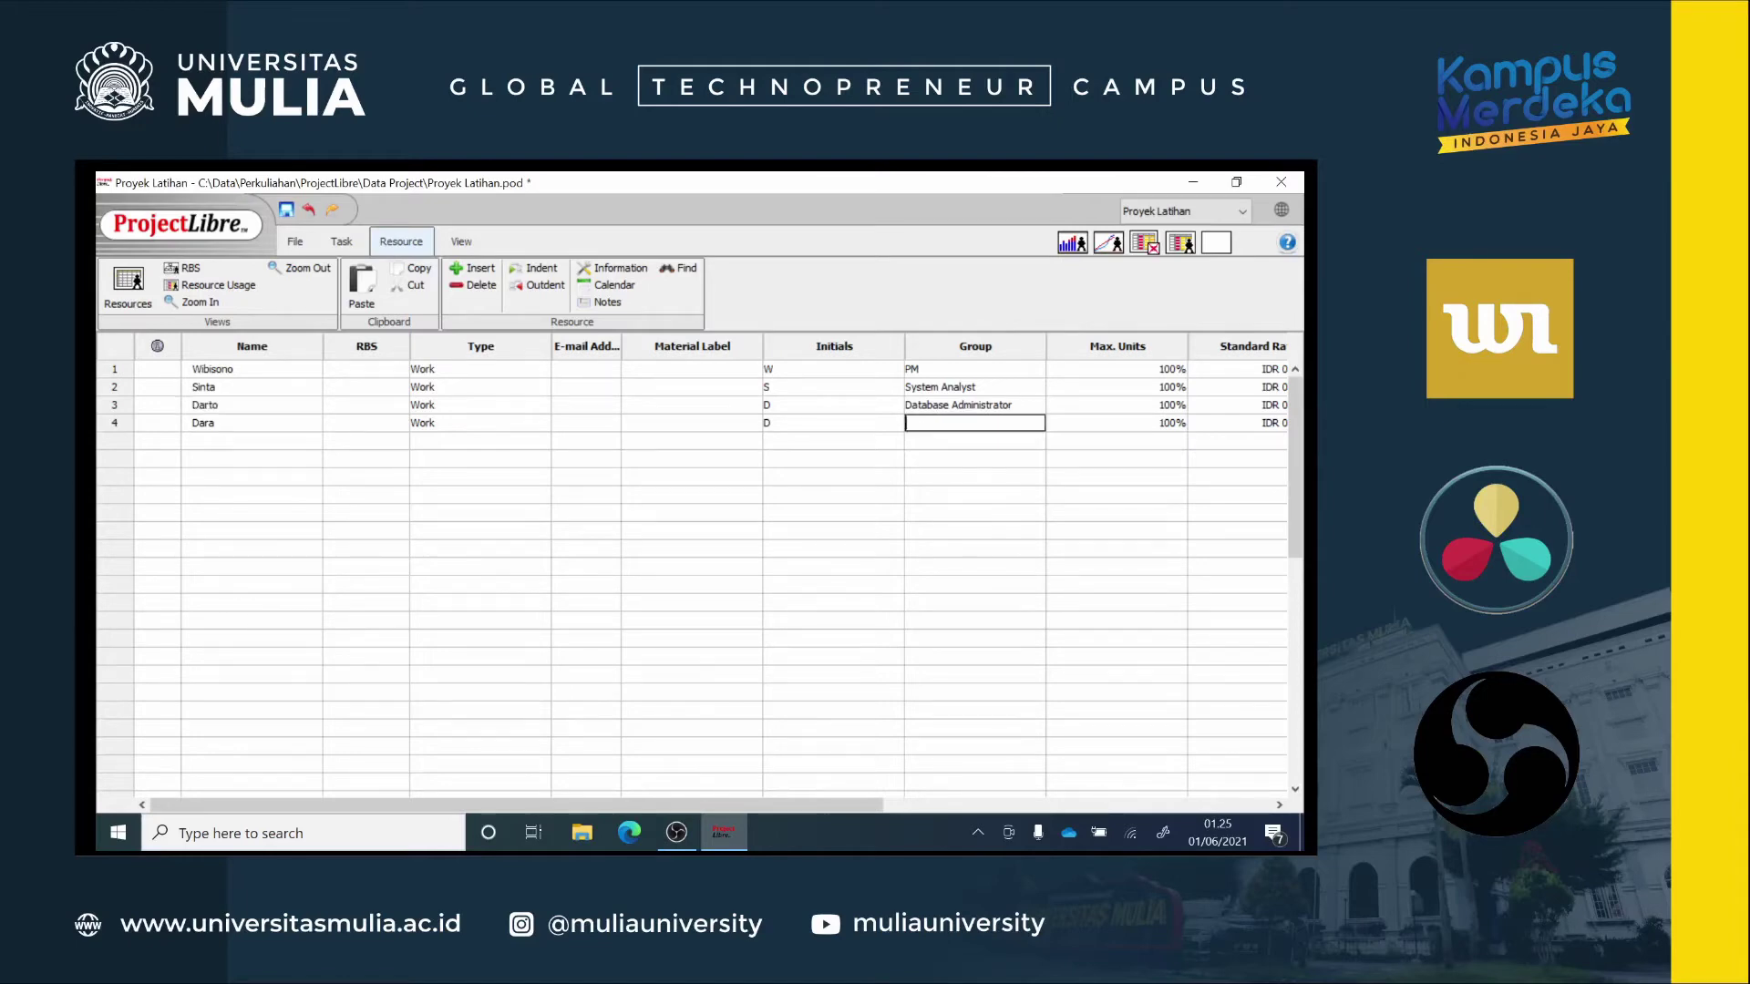
pyautogui.write('Database Administrator')
# Step: Enter the fifth resource's name in row 5 with a capital first letter
pyautogui.click(216, 444)
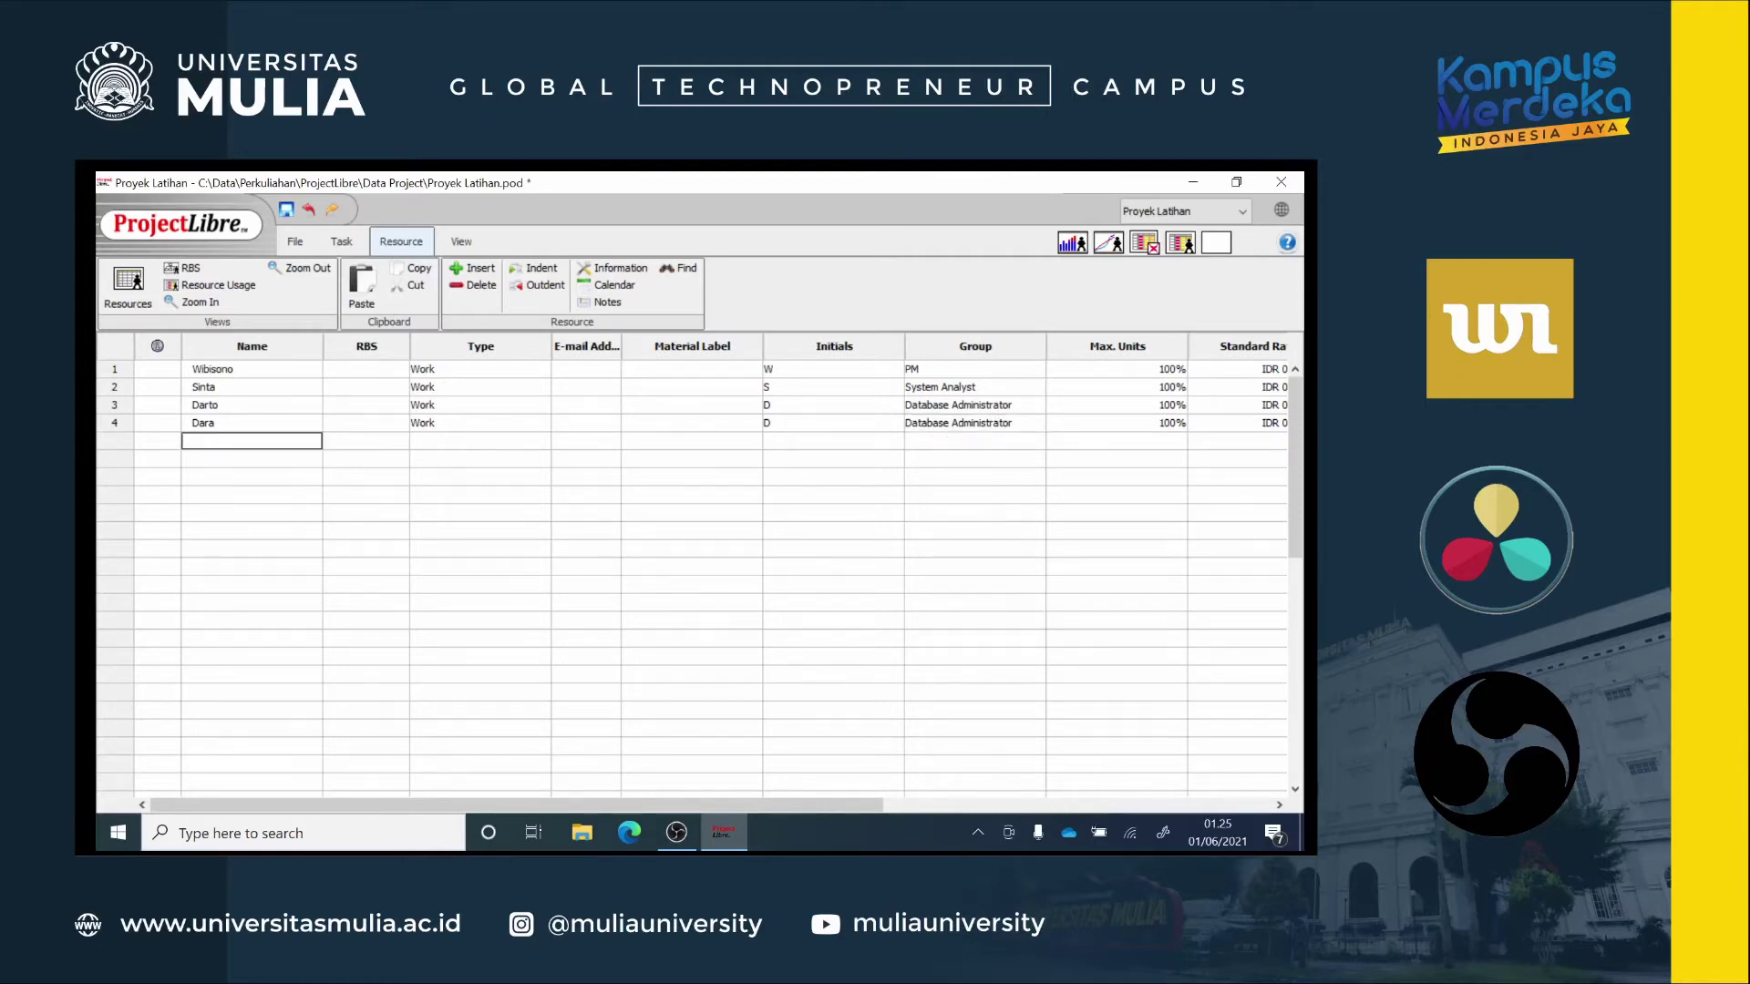
pyautogui.write('paula')
pyautogui.press('BackSpace')
pyautogui.press('BackSpace')
pyautogui.press('BackSpace')
pyautogui.press('BackSpace')
pyautogui.press('BackSpace')
pyautogui.write('Paula')
# Step: Enter the names of three more resources in rows 6 to 8, keeping the type Work for row 8
pyautogui.click(226, 459)
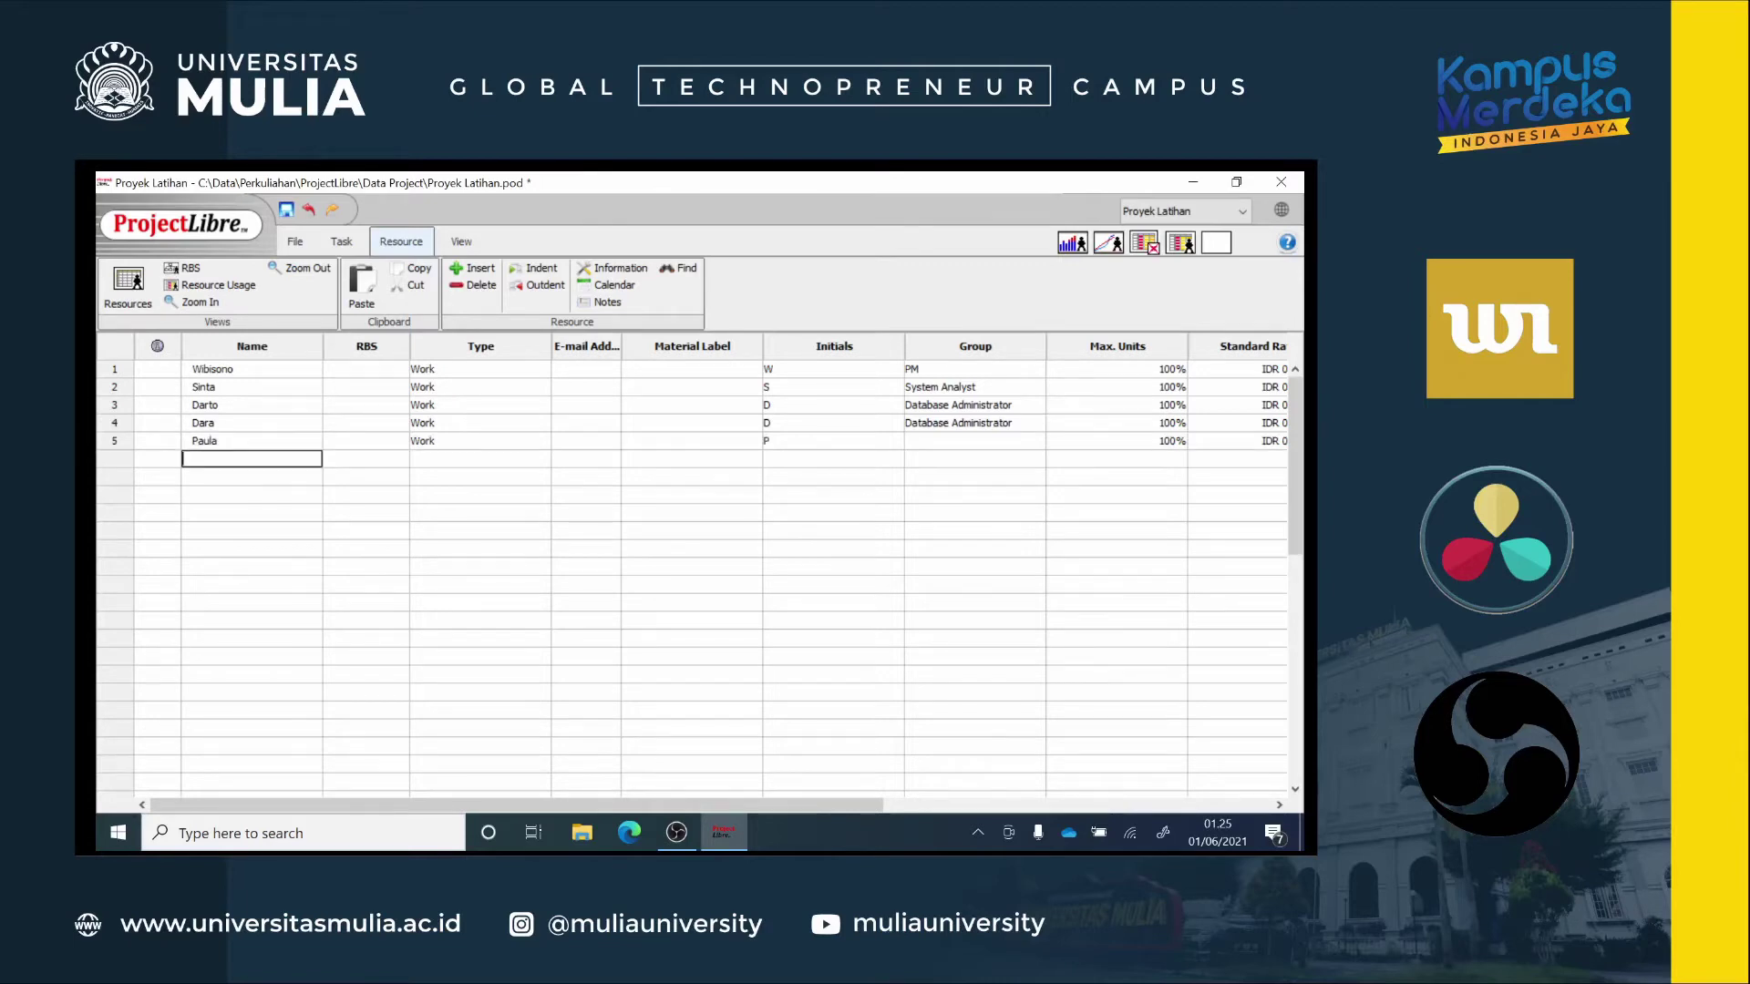
pyautogui.write('Prima')
pyautogui.click(229, 476)
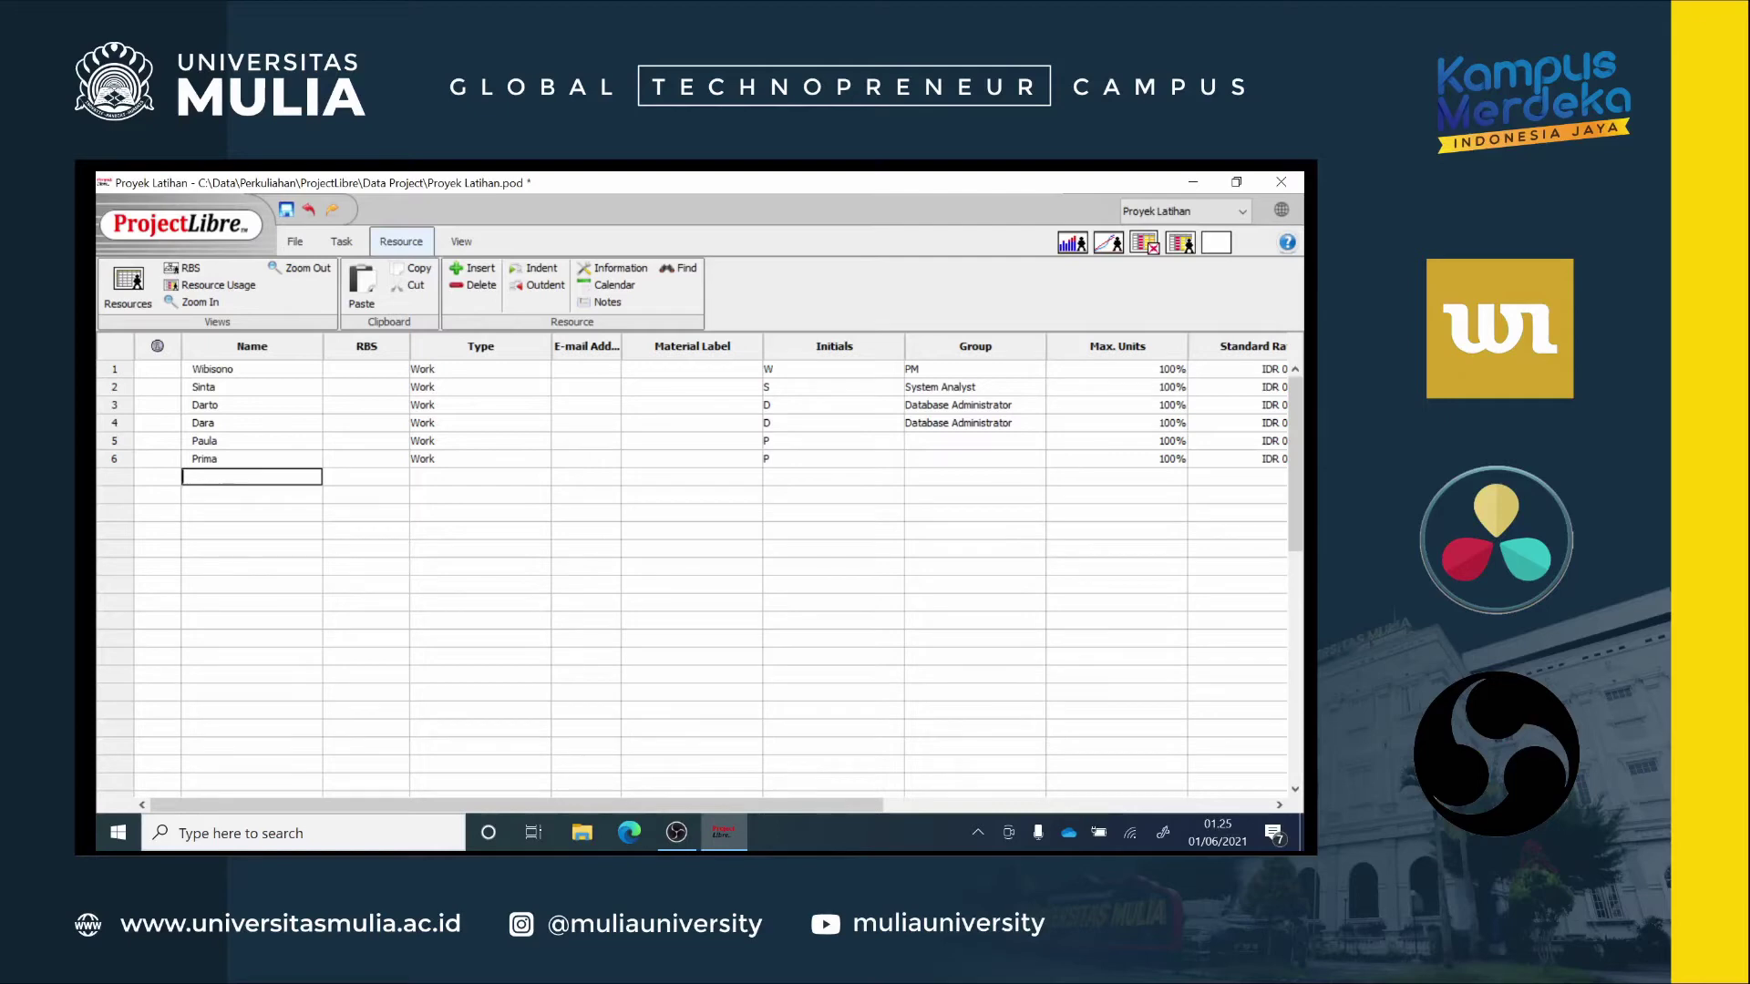
pyautogui.write('Prita')
pyautogui.press('Return')
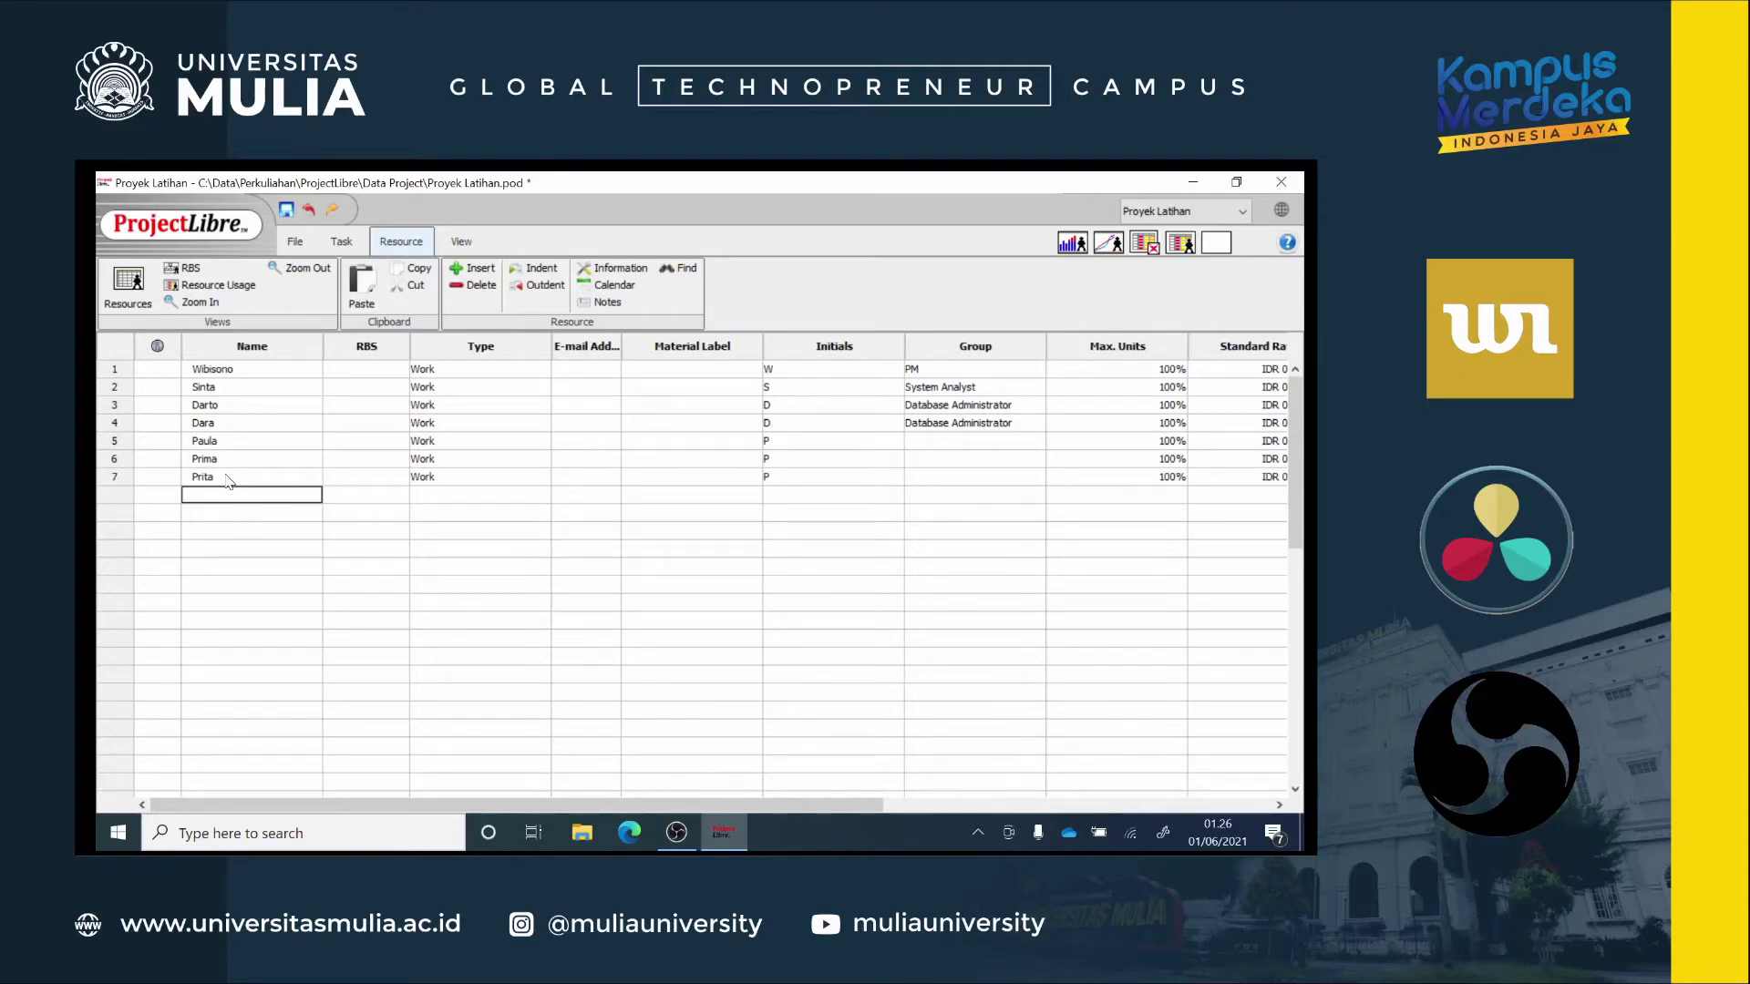
pyautogui.write('Pa')
pyautogui.click(433, 495)
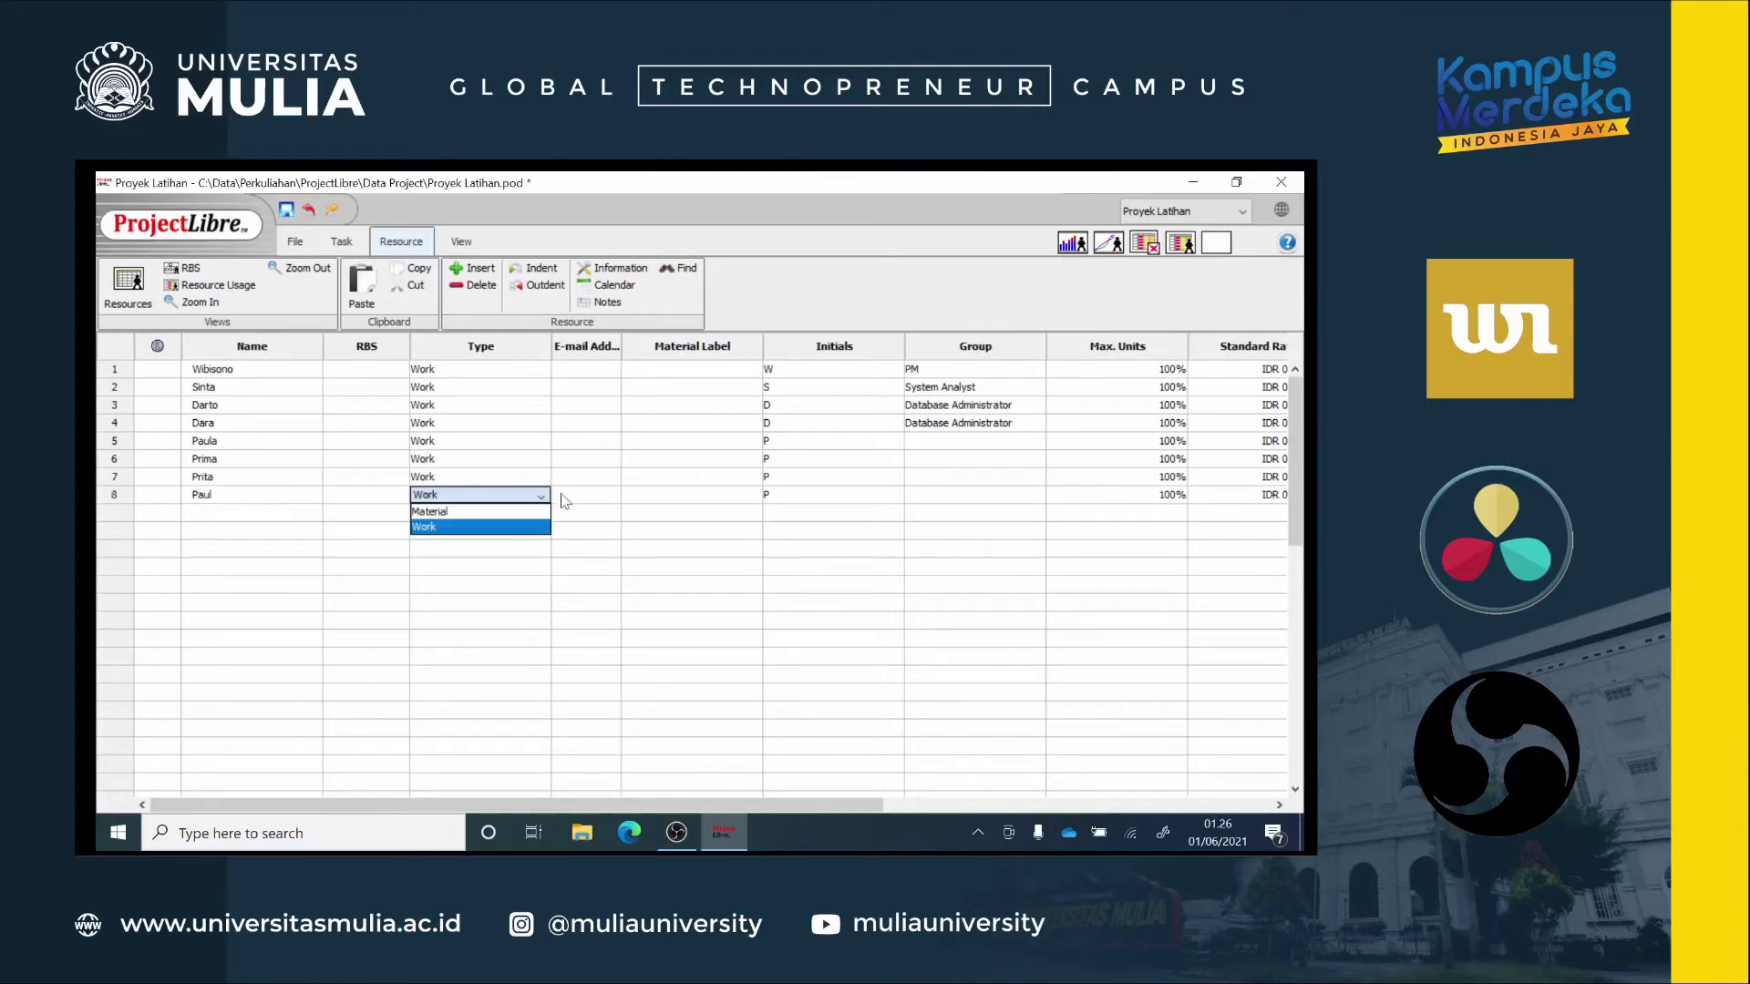
pyautogui.click(831, 506)
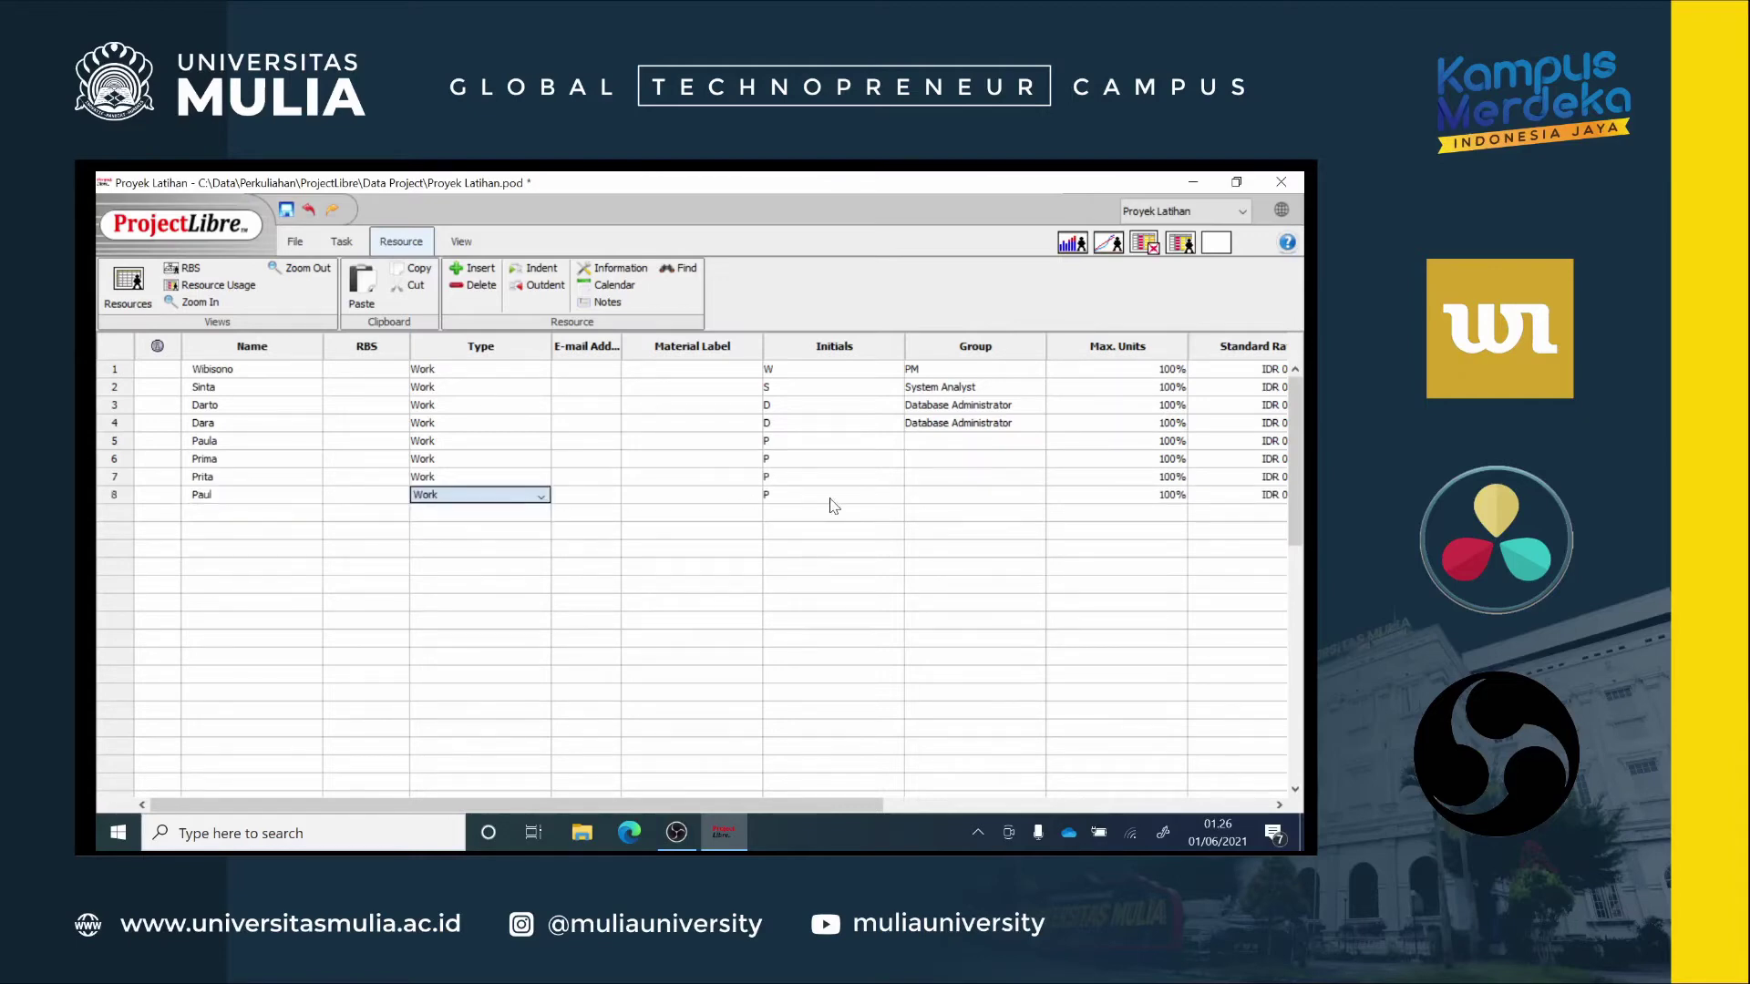
# Step: Set the initials of the resources in rows 1 to 4 to WB, SI, DT and DR
pyautogui.doubleClick(796, 369)
pyautogui.write('WB')
pyautogui.doubleClick(796, 387)
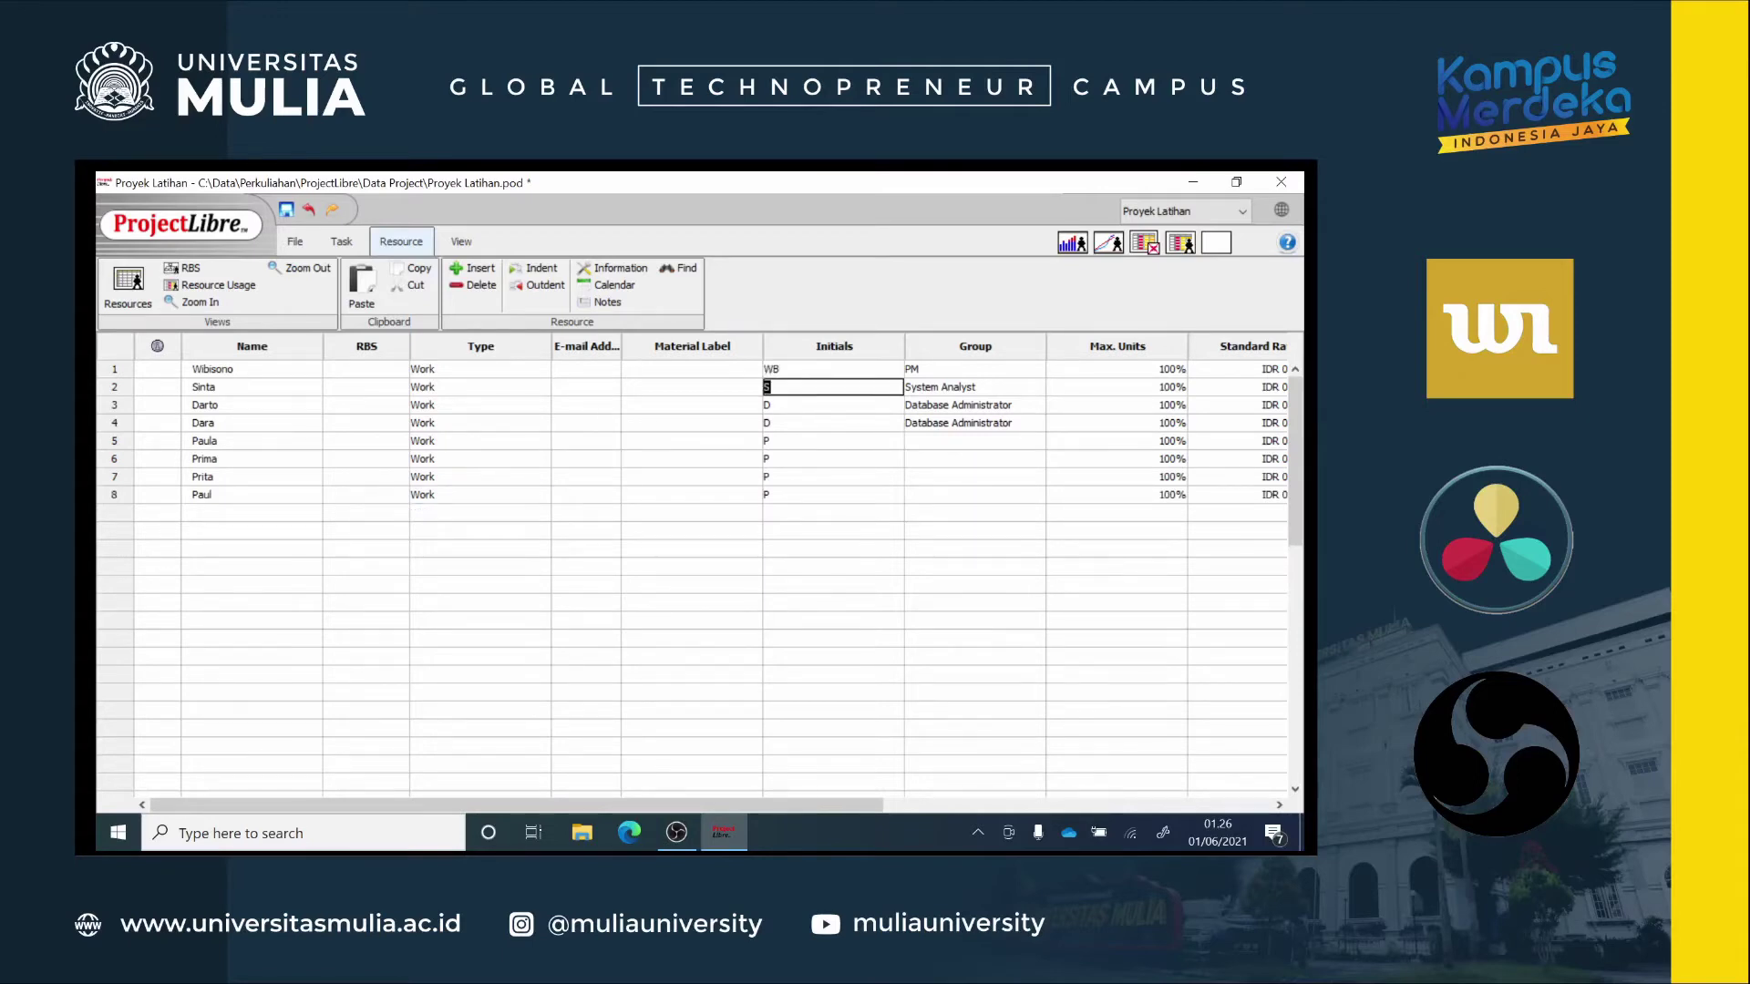
pyautogui.write('SI')
pyautogui.doubleClick(791, 404)
pyautogui.write('DT')
pyautogui.doubleClick(791, 423)
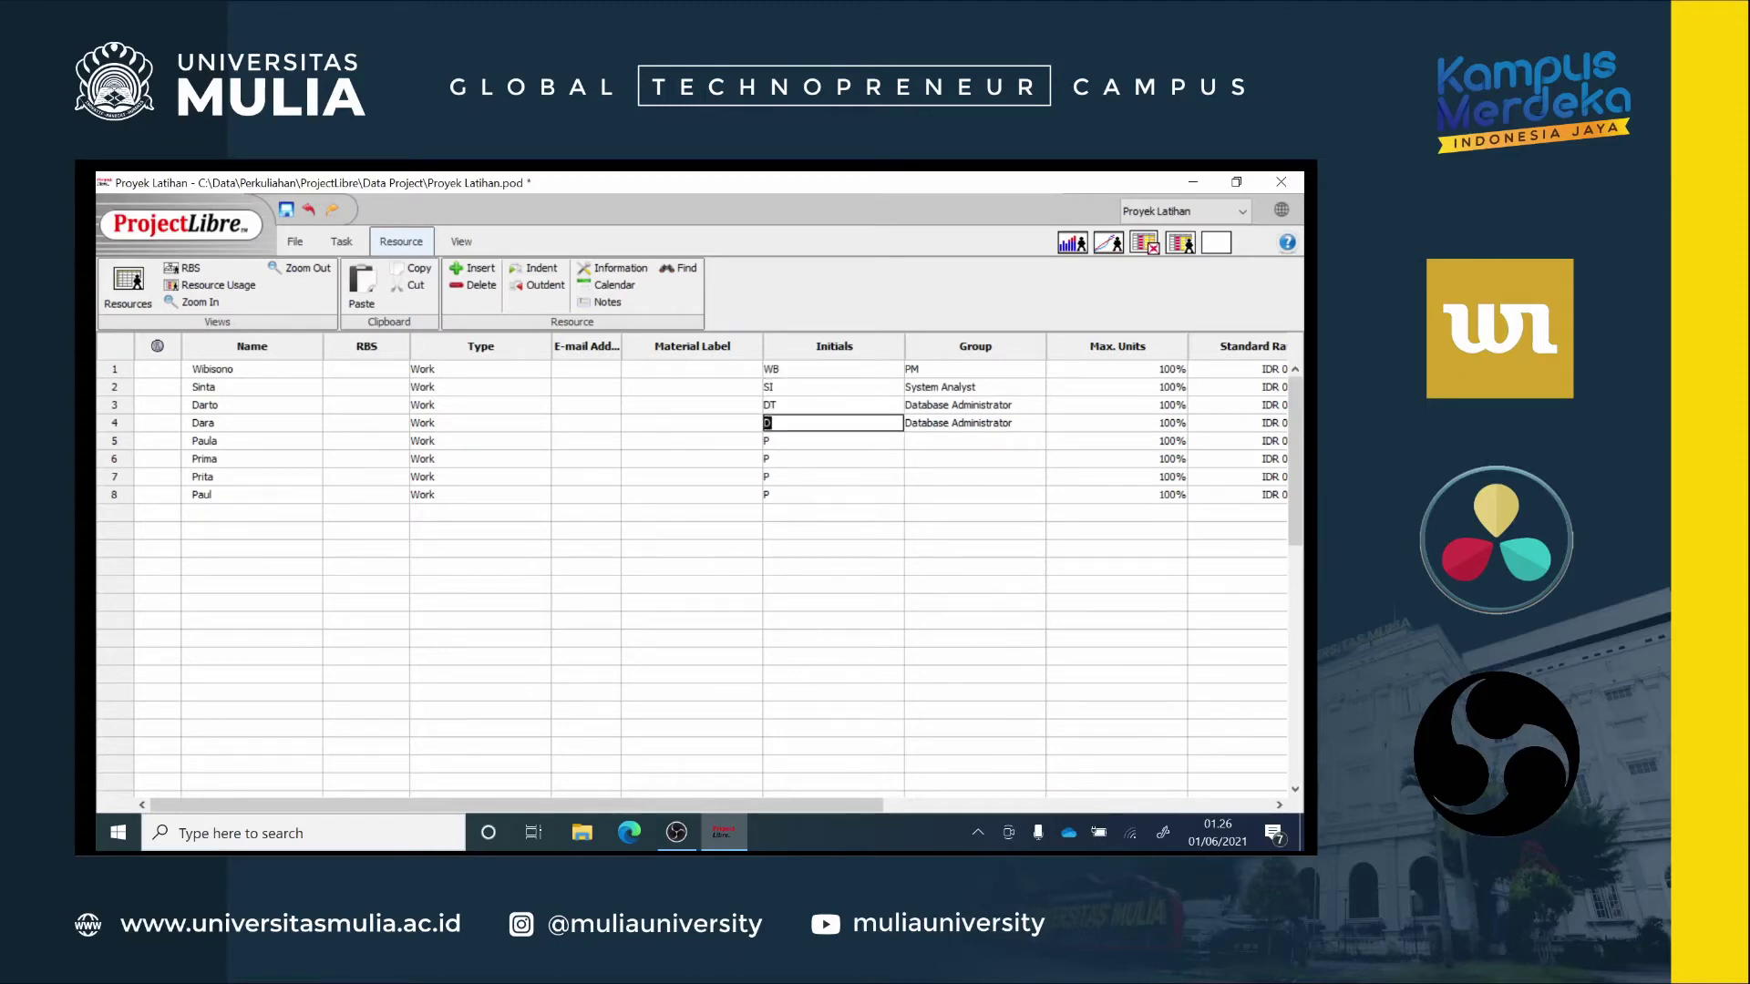
pyautogui.write('DR')
# Step: Set the initials of the resources in rows 5 to 7 to PA, PR and PT
pyautogui.doubleClick(784, 443)
pyautogui.write('PA')
pyautogui.doubleClick(785, 460)
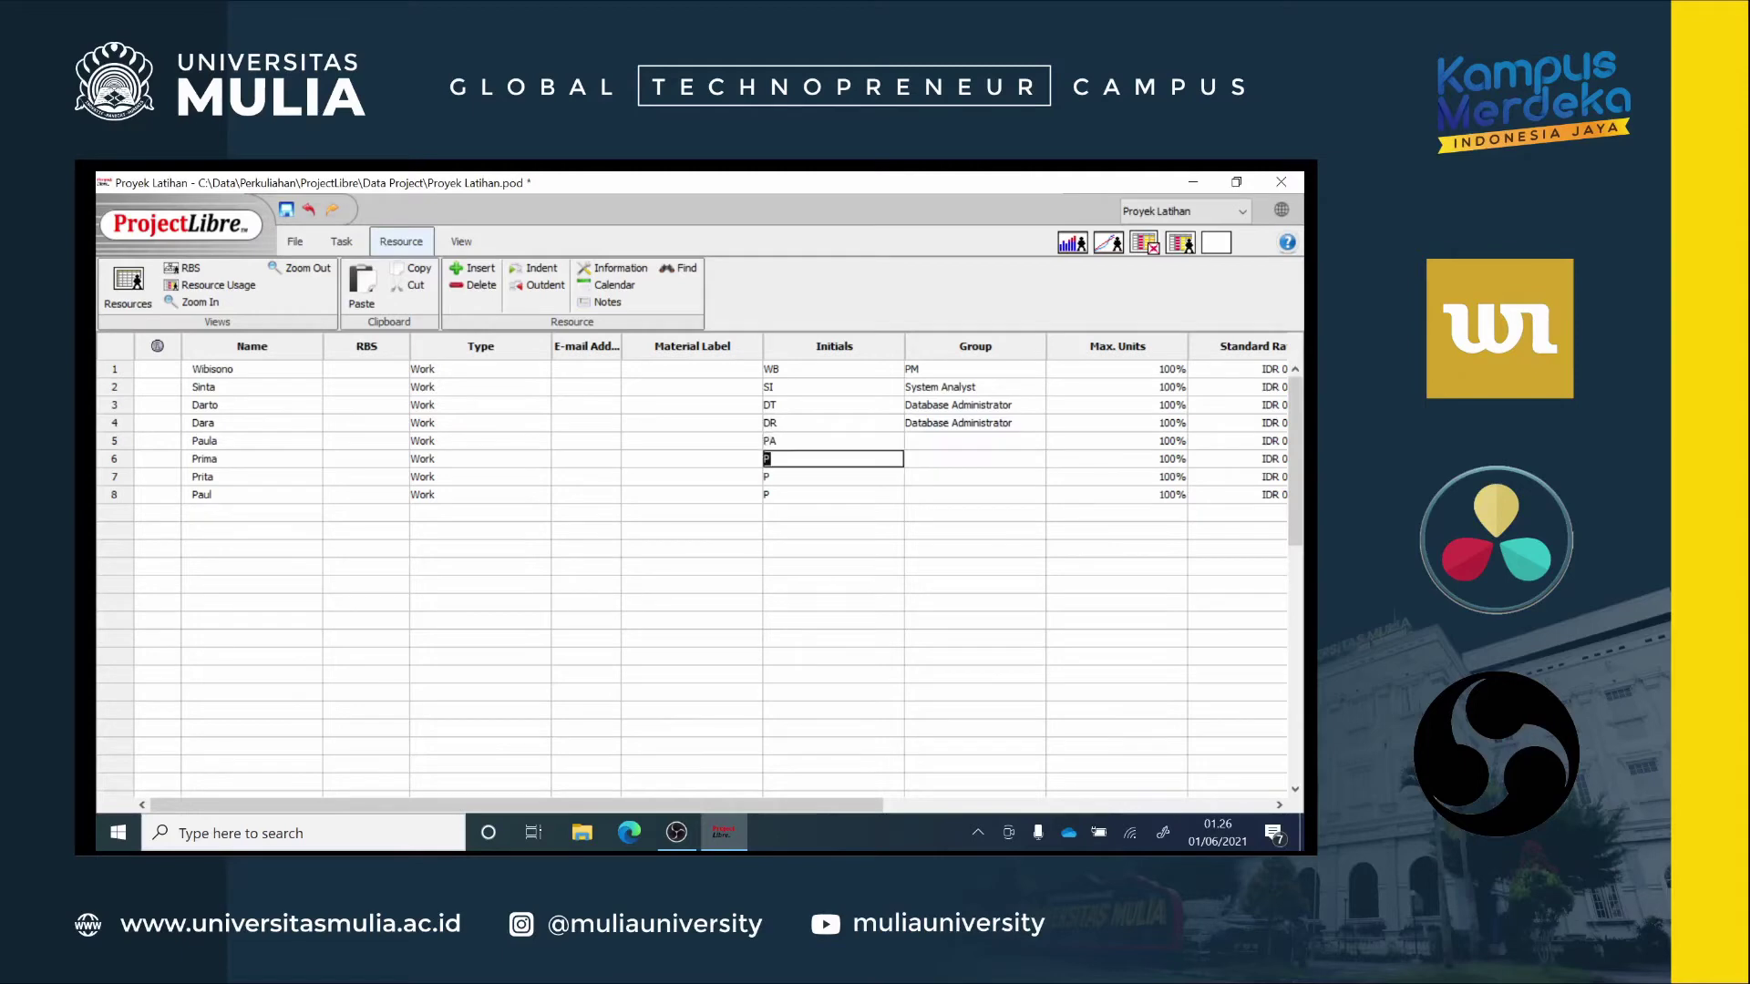
pyautogui.write('PR')
pyautogui.doubleClick(792, 475)
pyautogui.write('PT')
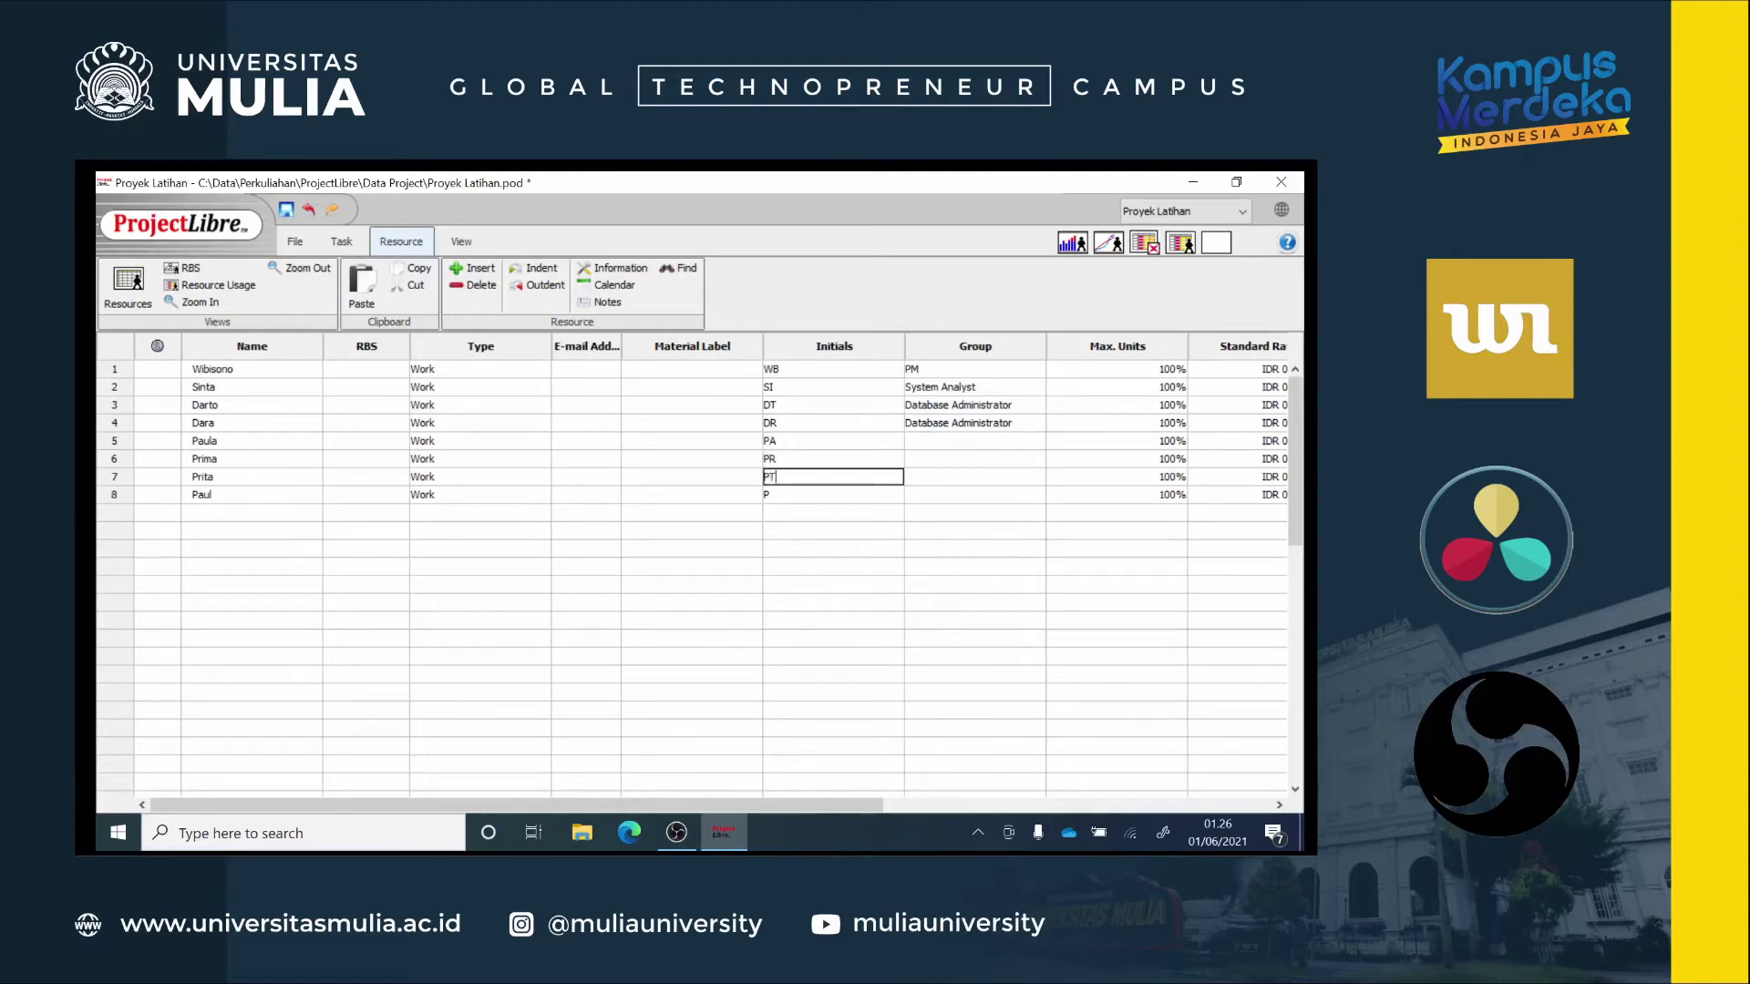
# Step: Set the initials of the resource in row 8 to PL and the group of rows 5 to 8 to Programmer
pyautogui.doubleClick(795, 497)
pyautogui.write('PL')
pyautogui.click(963, 445)
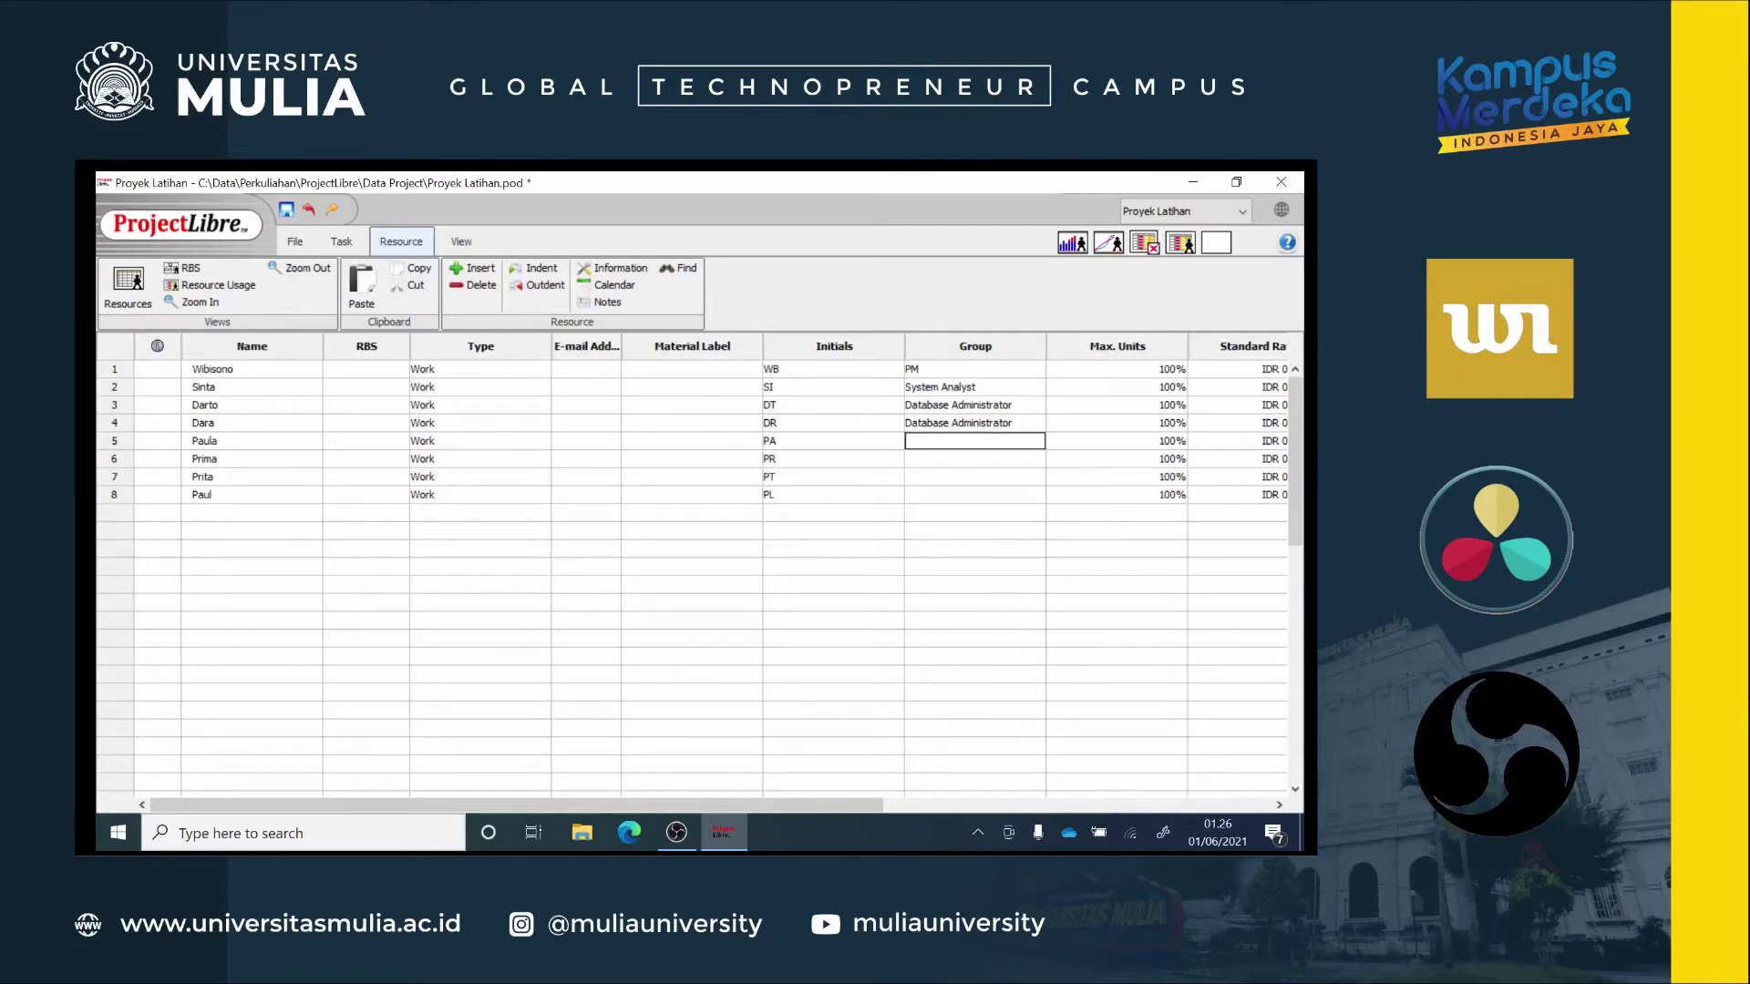
pyautogui.write('Programmer')
pyautogui.press('Return')
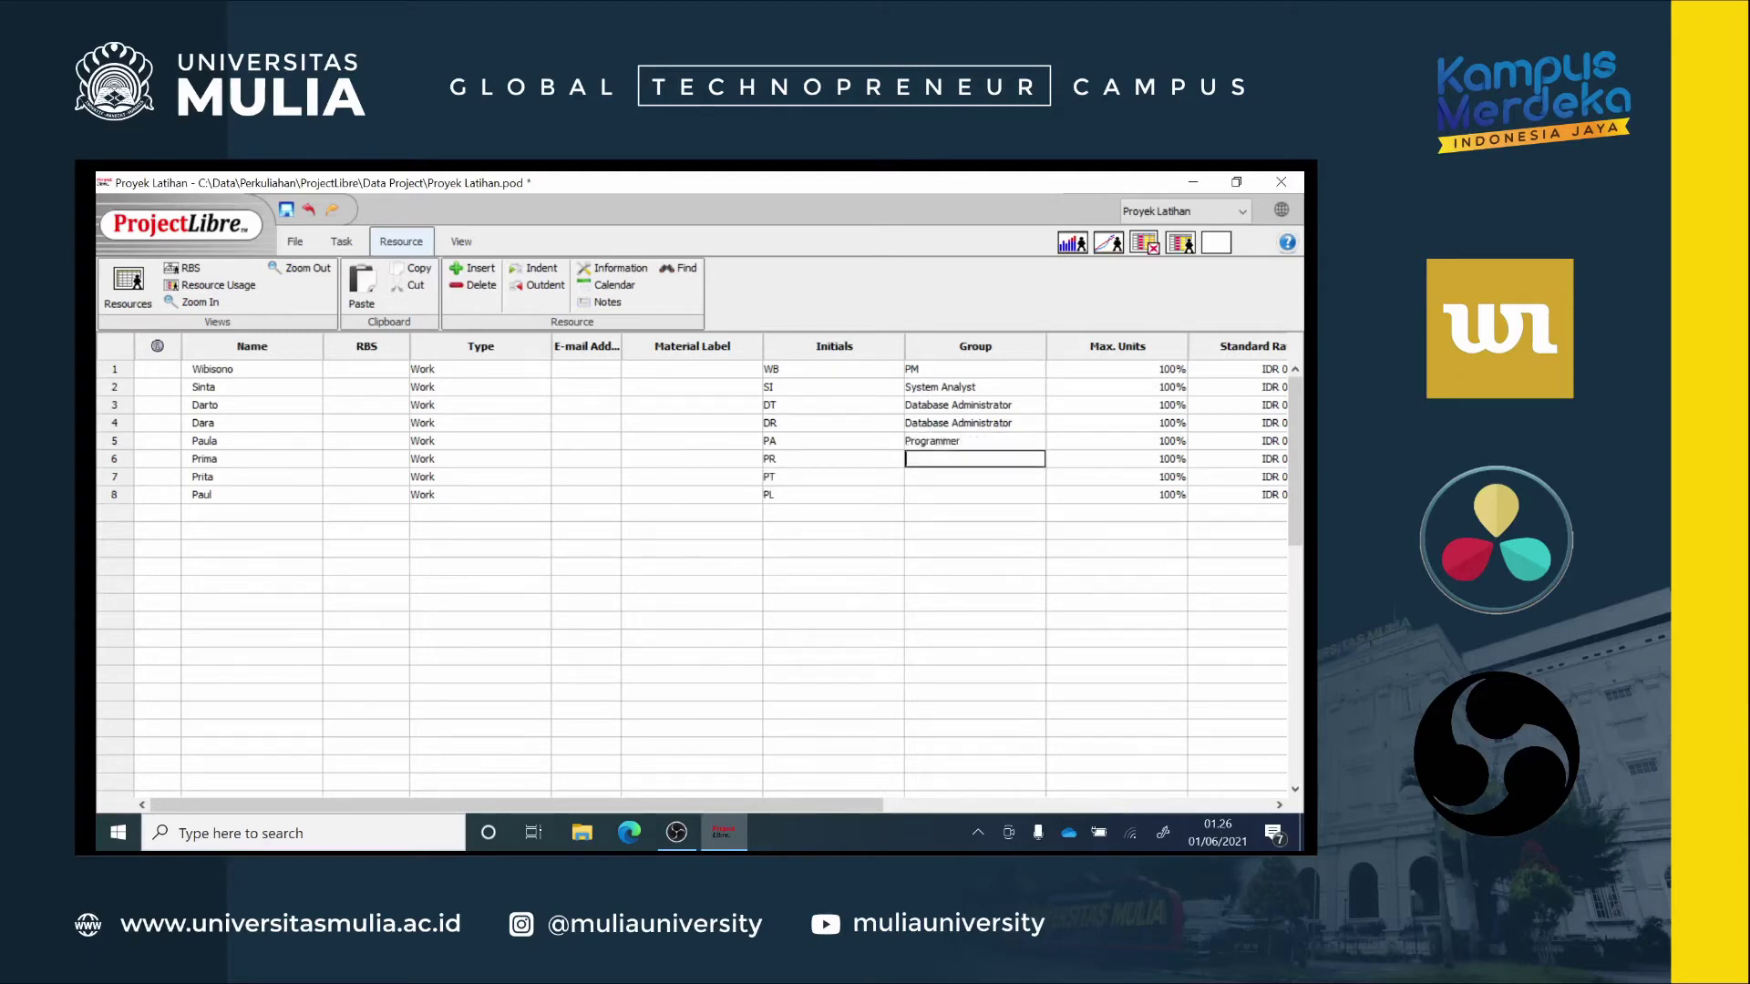
pyautogui.write('Programmer')
pyautogui.press('Return')
pyautogui.write('Programmer')
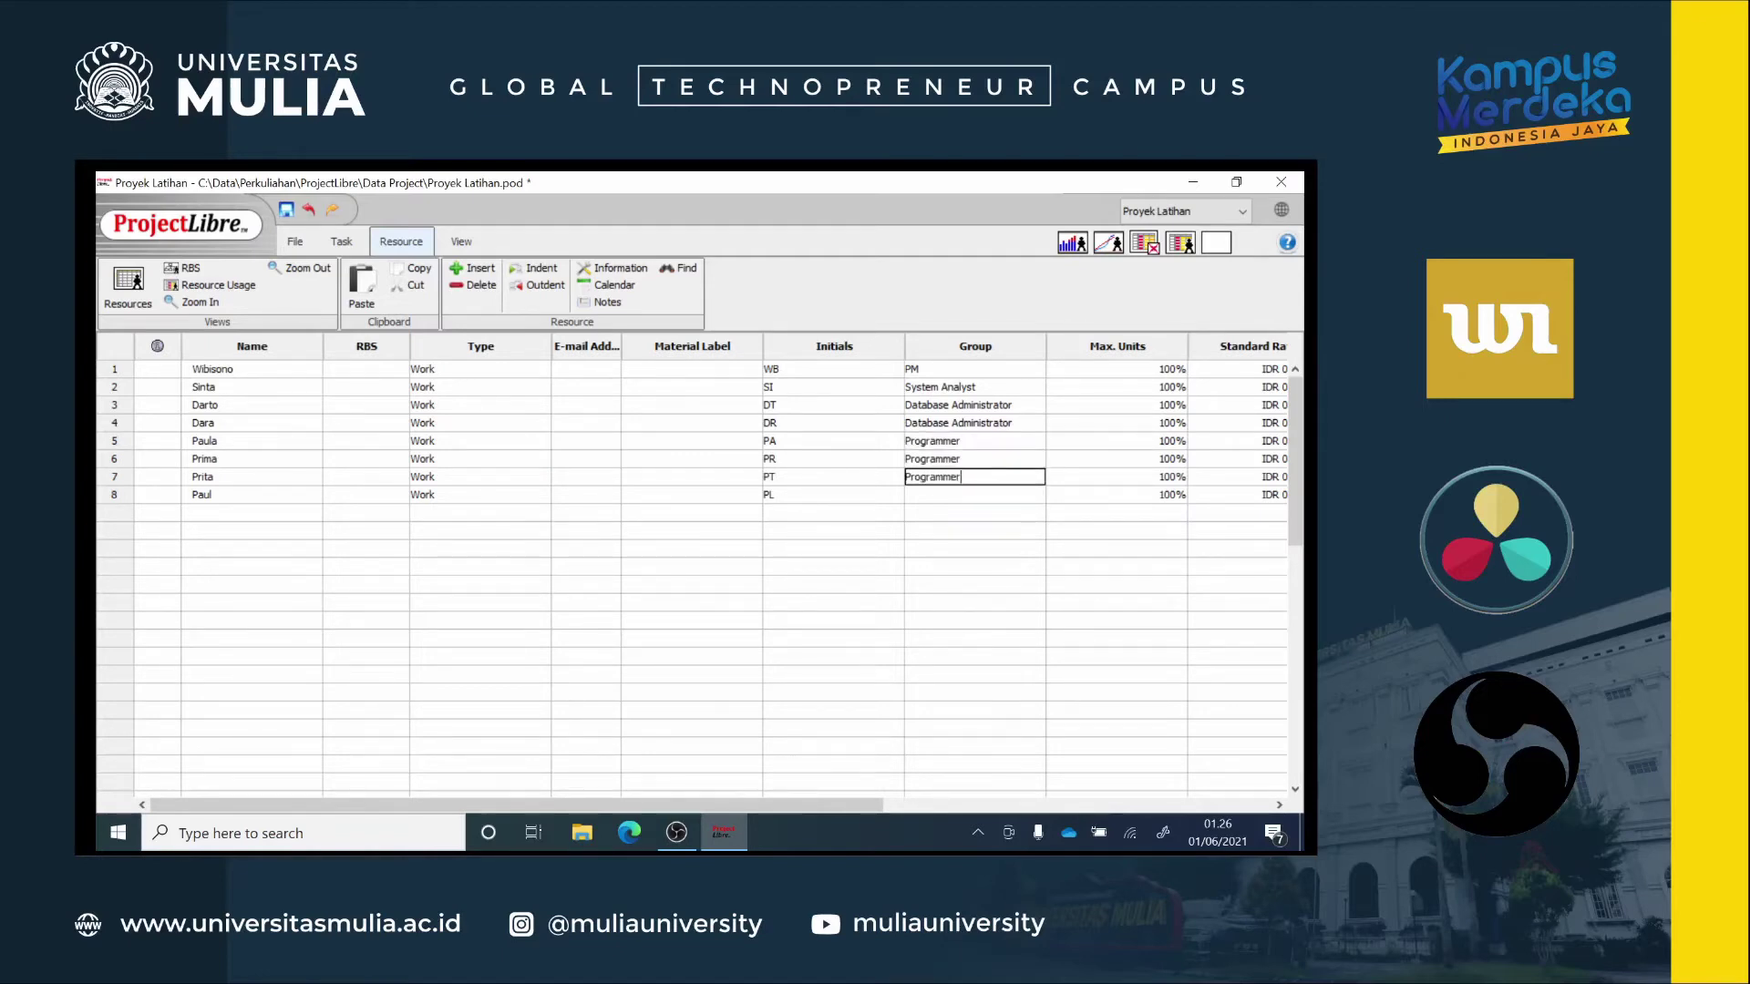
pyautogui.press('Return')
pyautogui.write('P')
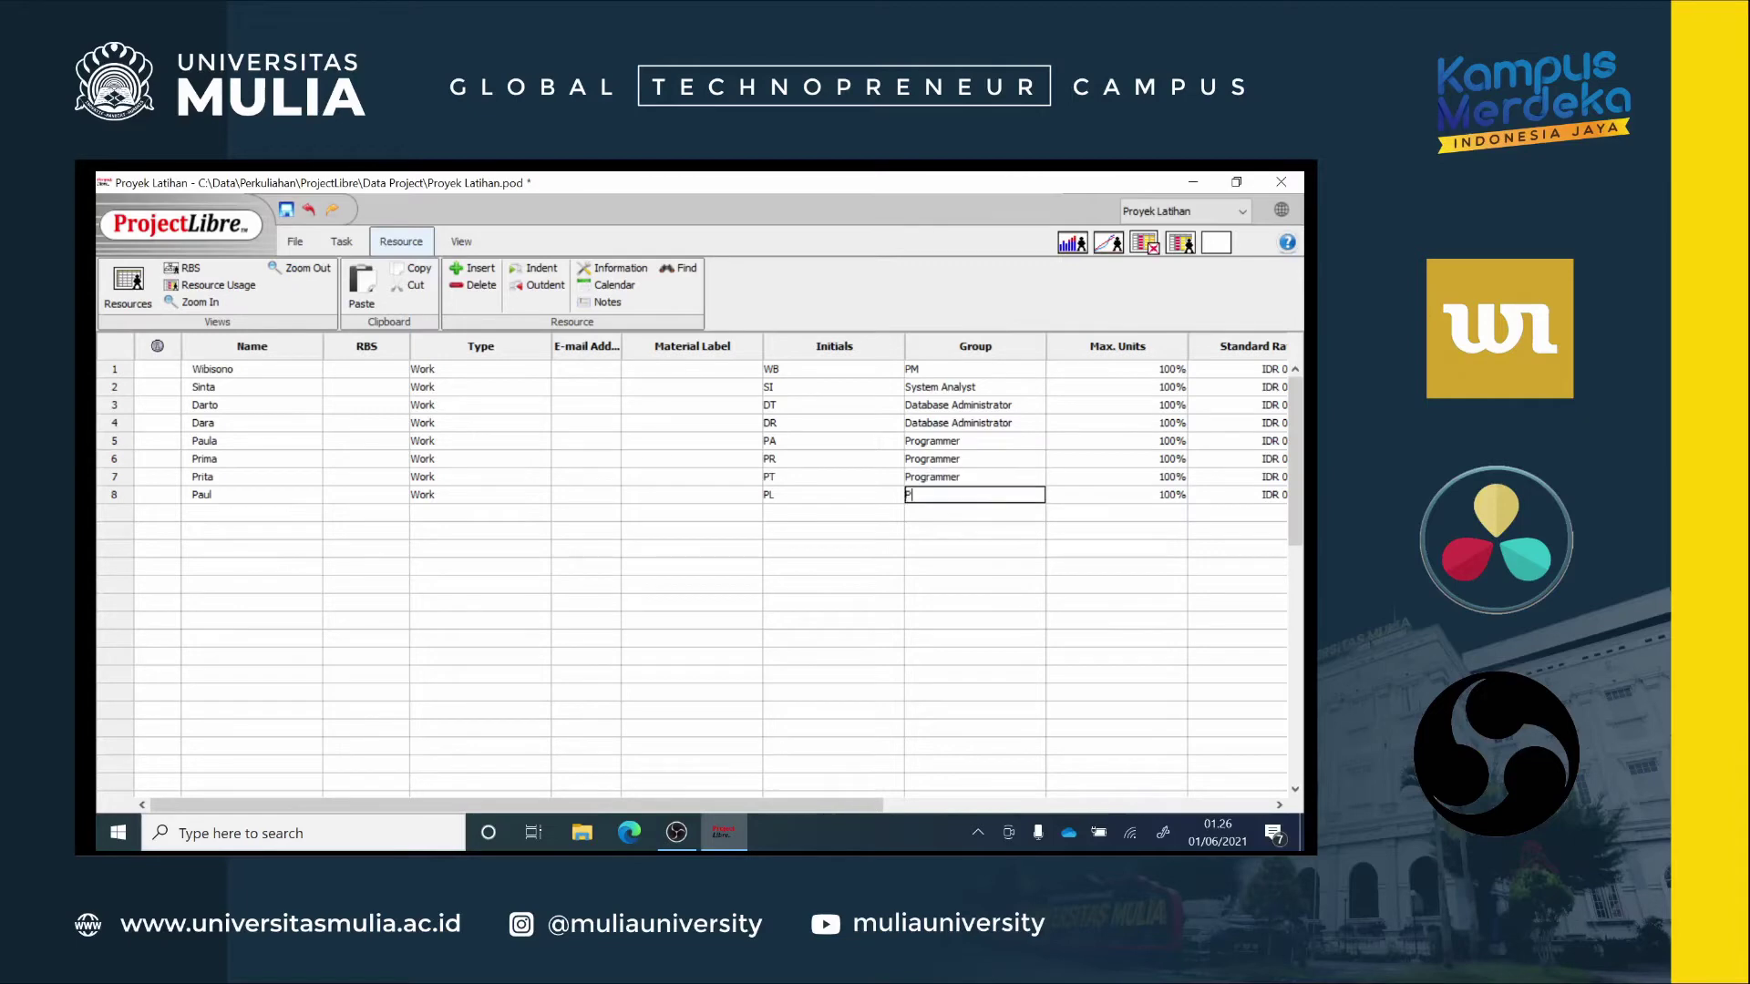
pyautogui.write('rogrammer')
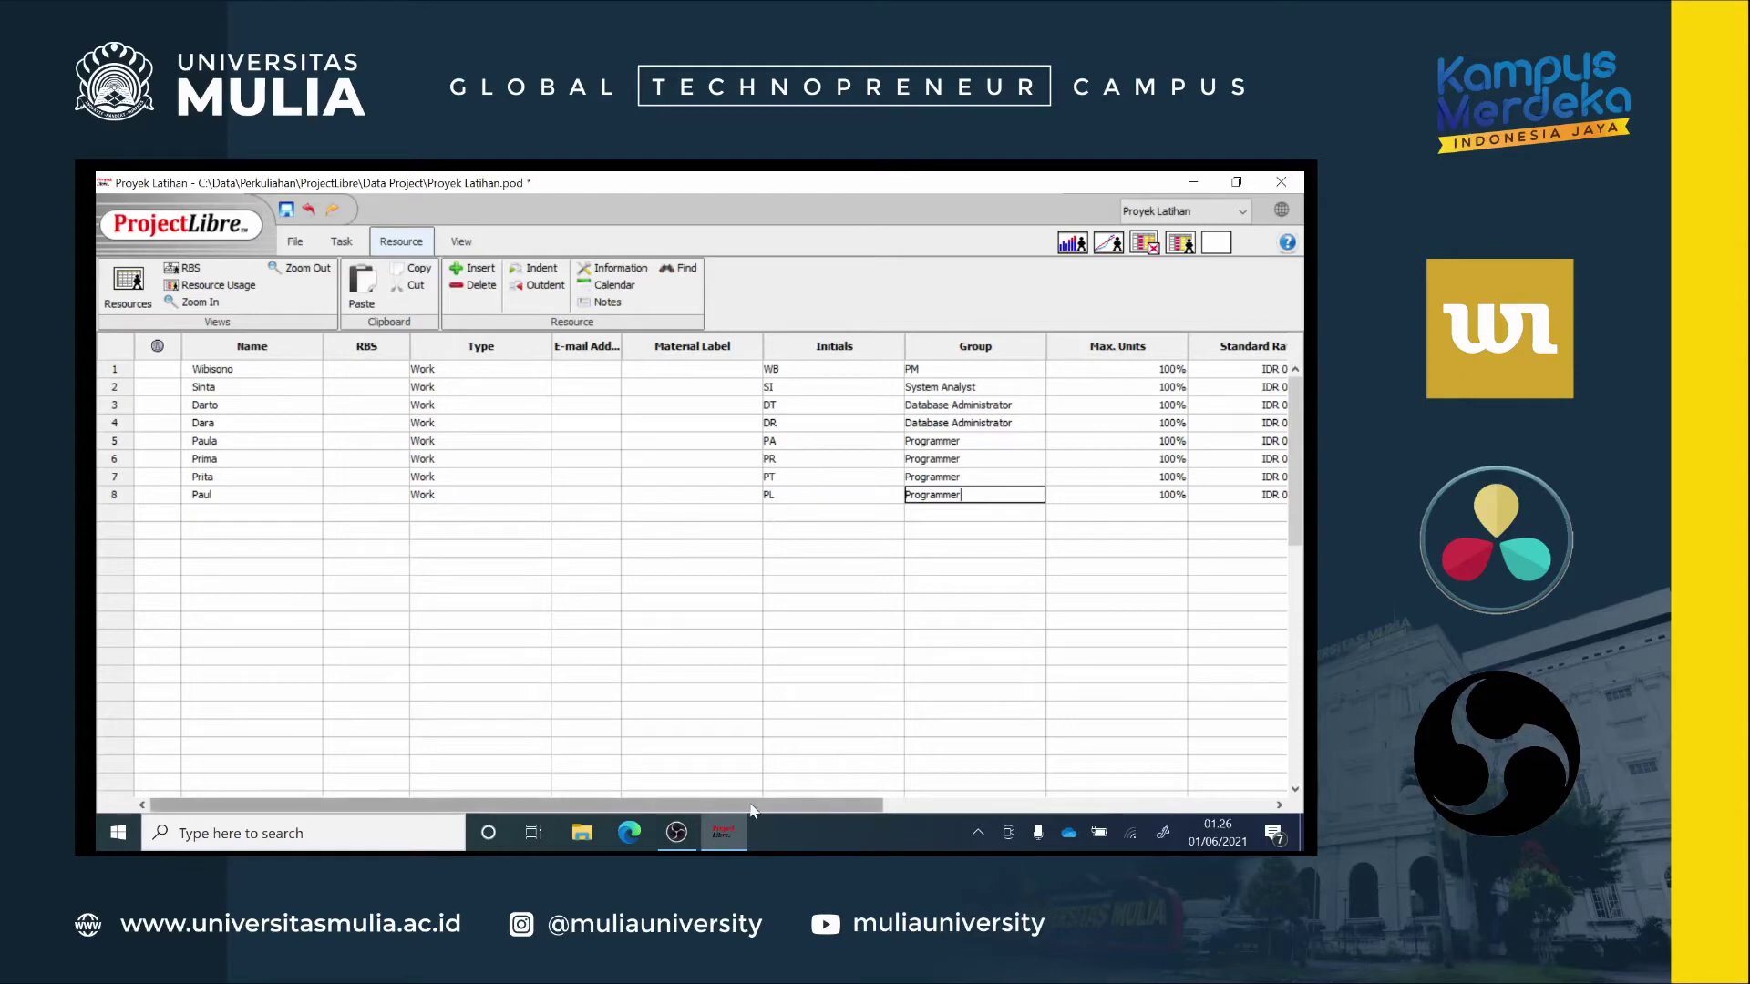
# Step: Set the standard rate to 200000 per hour for the PM in row 1 and 150000 for the System Analyst in row 2
pyautogui.moveTo(749, 809); pyautogui.dragTo(1030, 810)
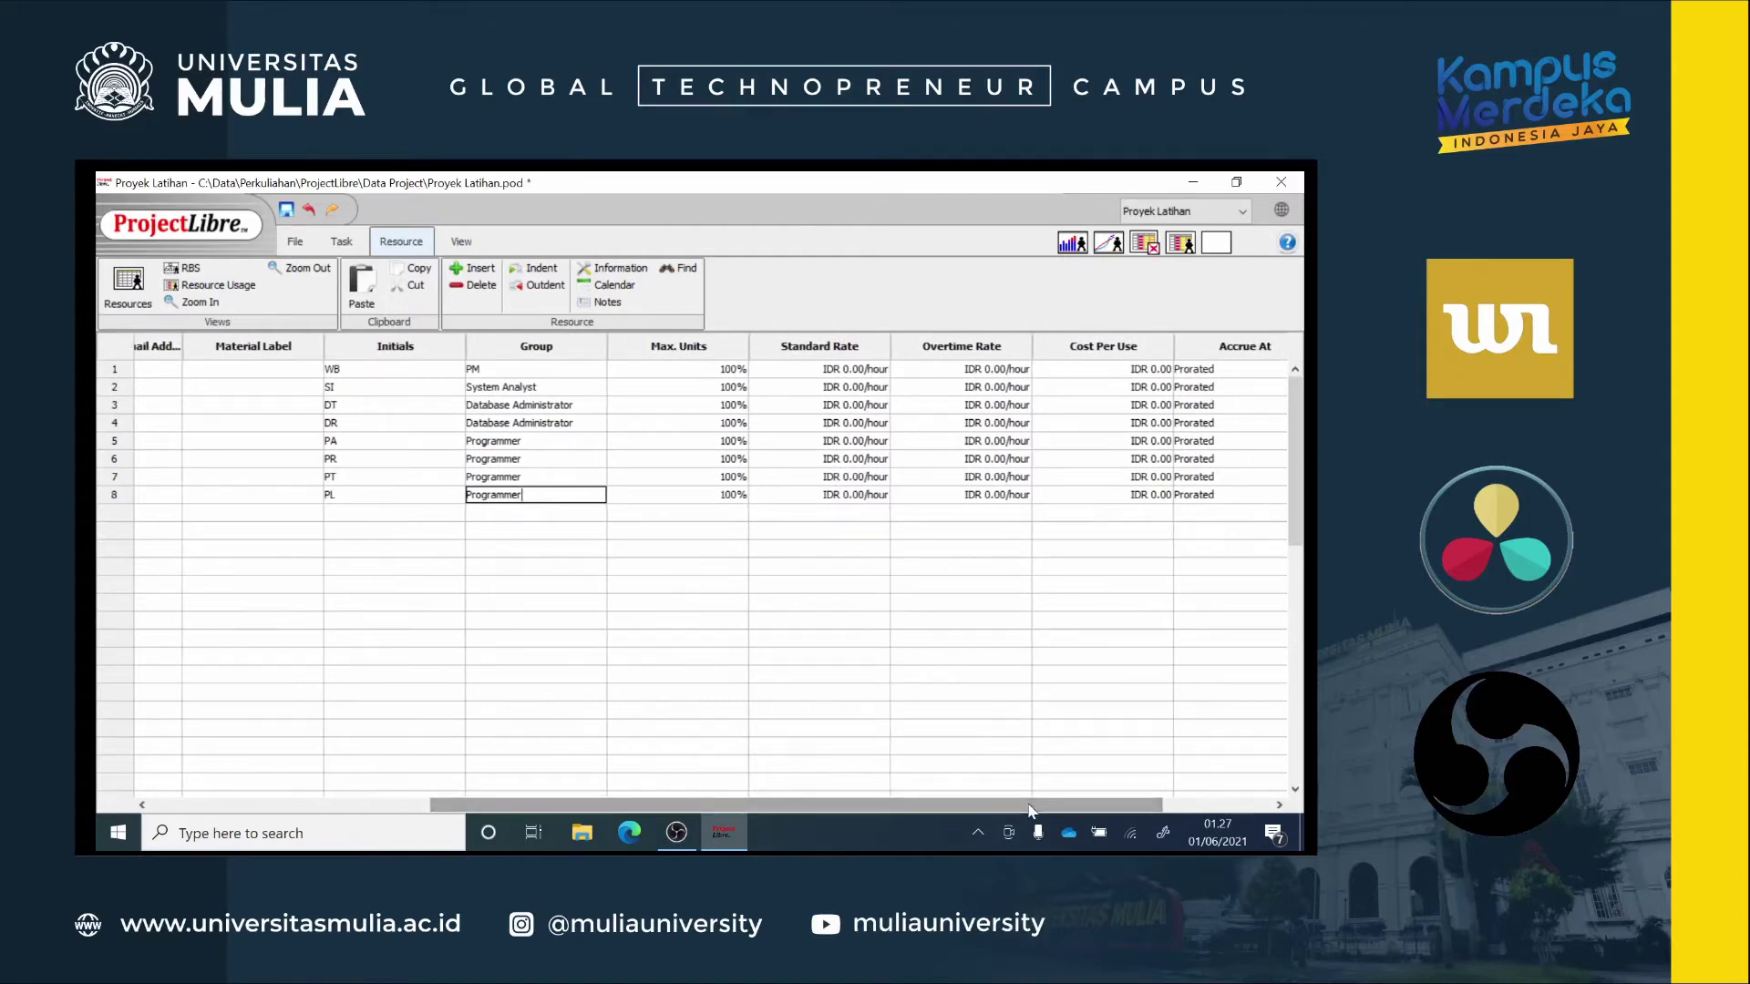
pyautogui.moveTo(1030, 810); pyautogui.dragTo(1030, 810)
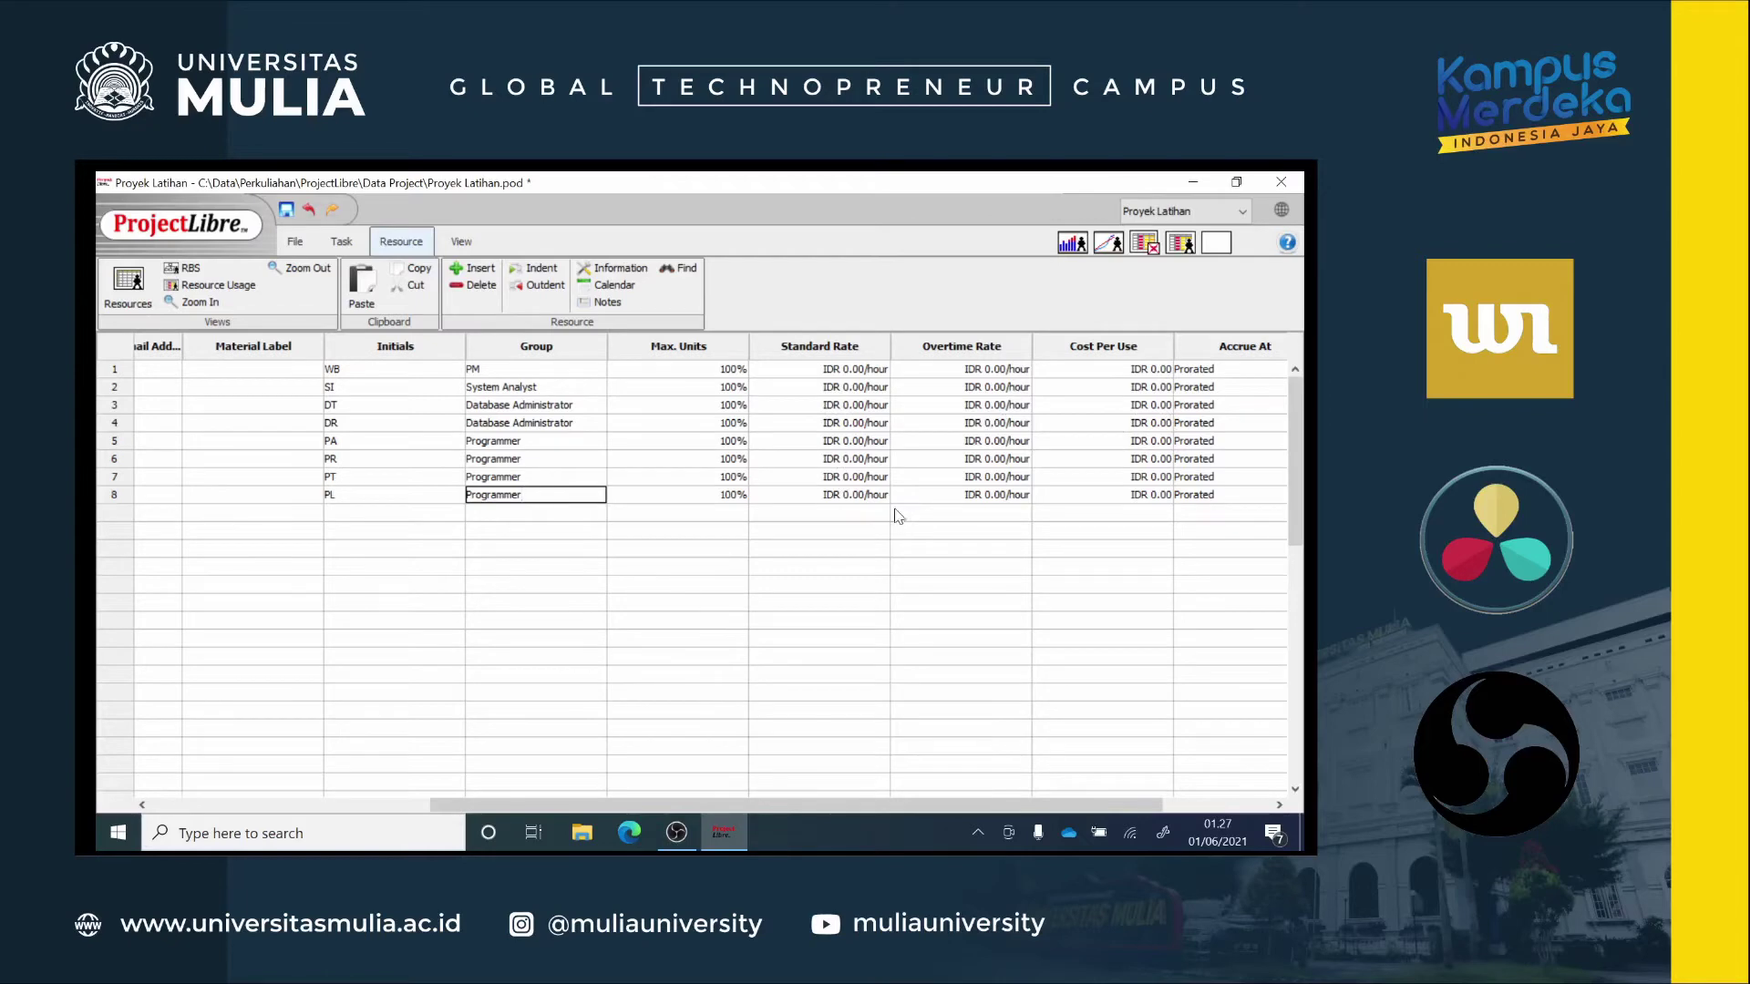
pyautogui.doubleClick(825, 369)
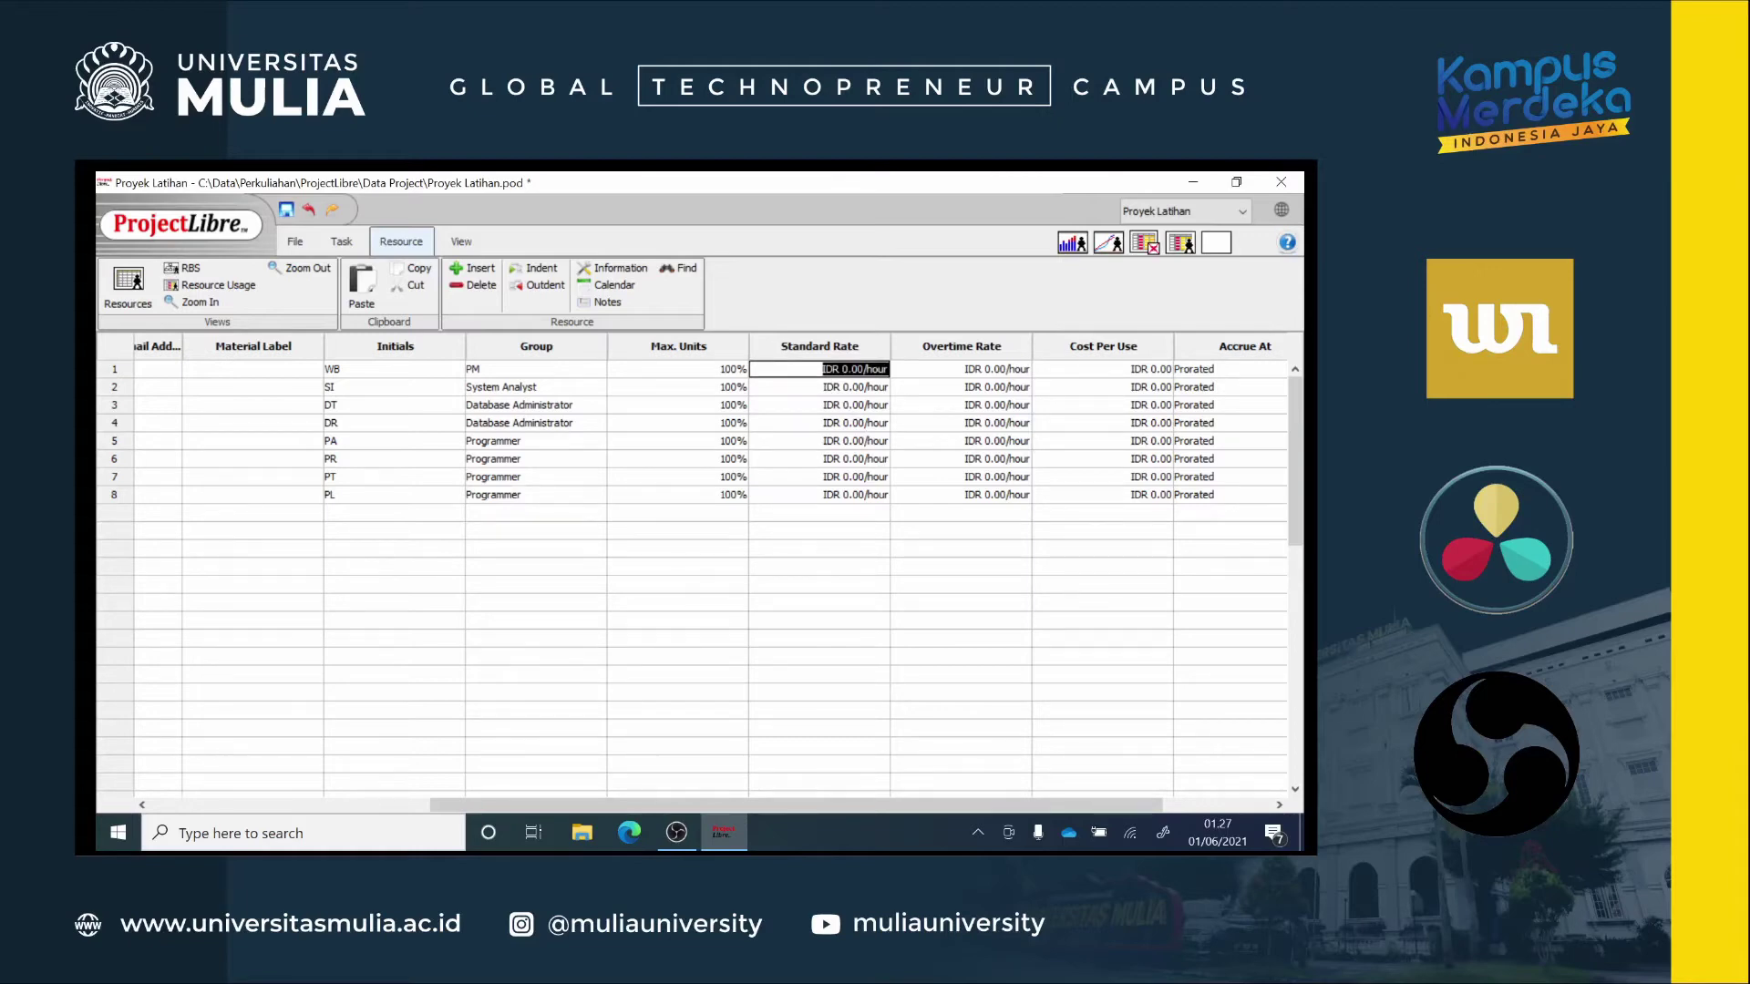
pyautogui.write('200000')
pyautogui.click(844, 390)
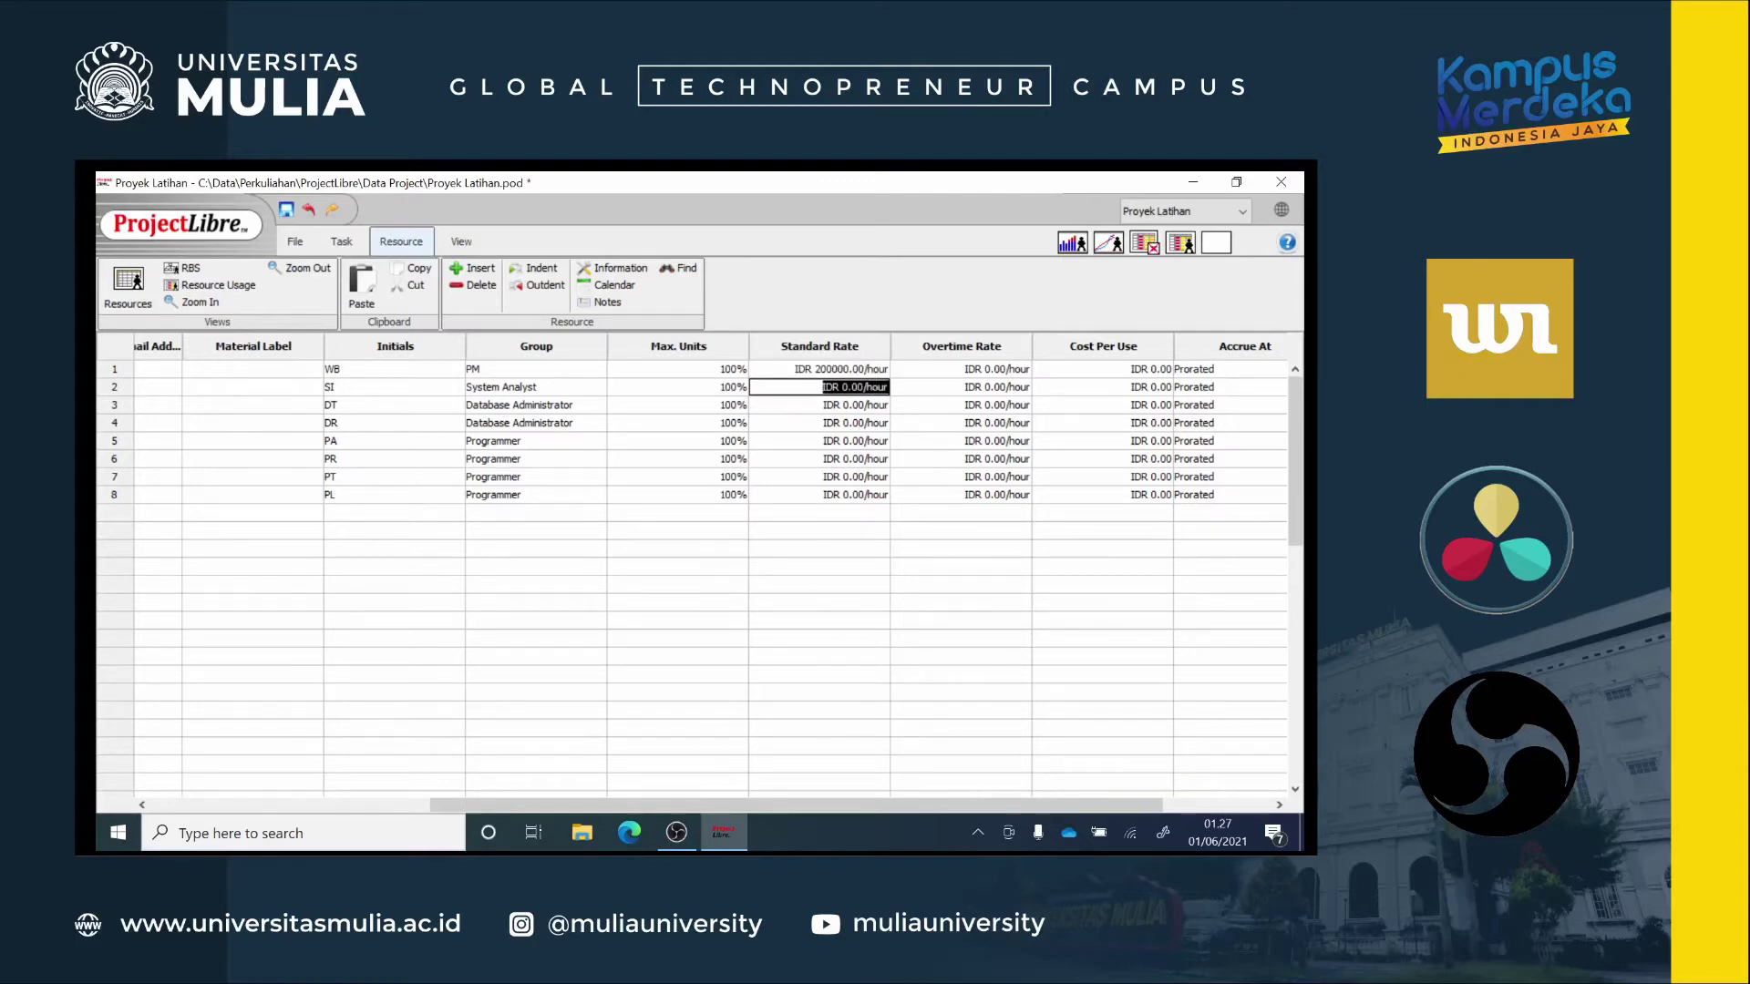
pyautogui.write('150000')
pyautogui.press('Return')
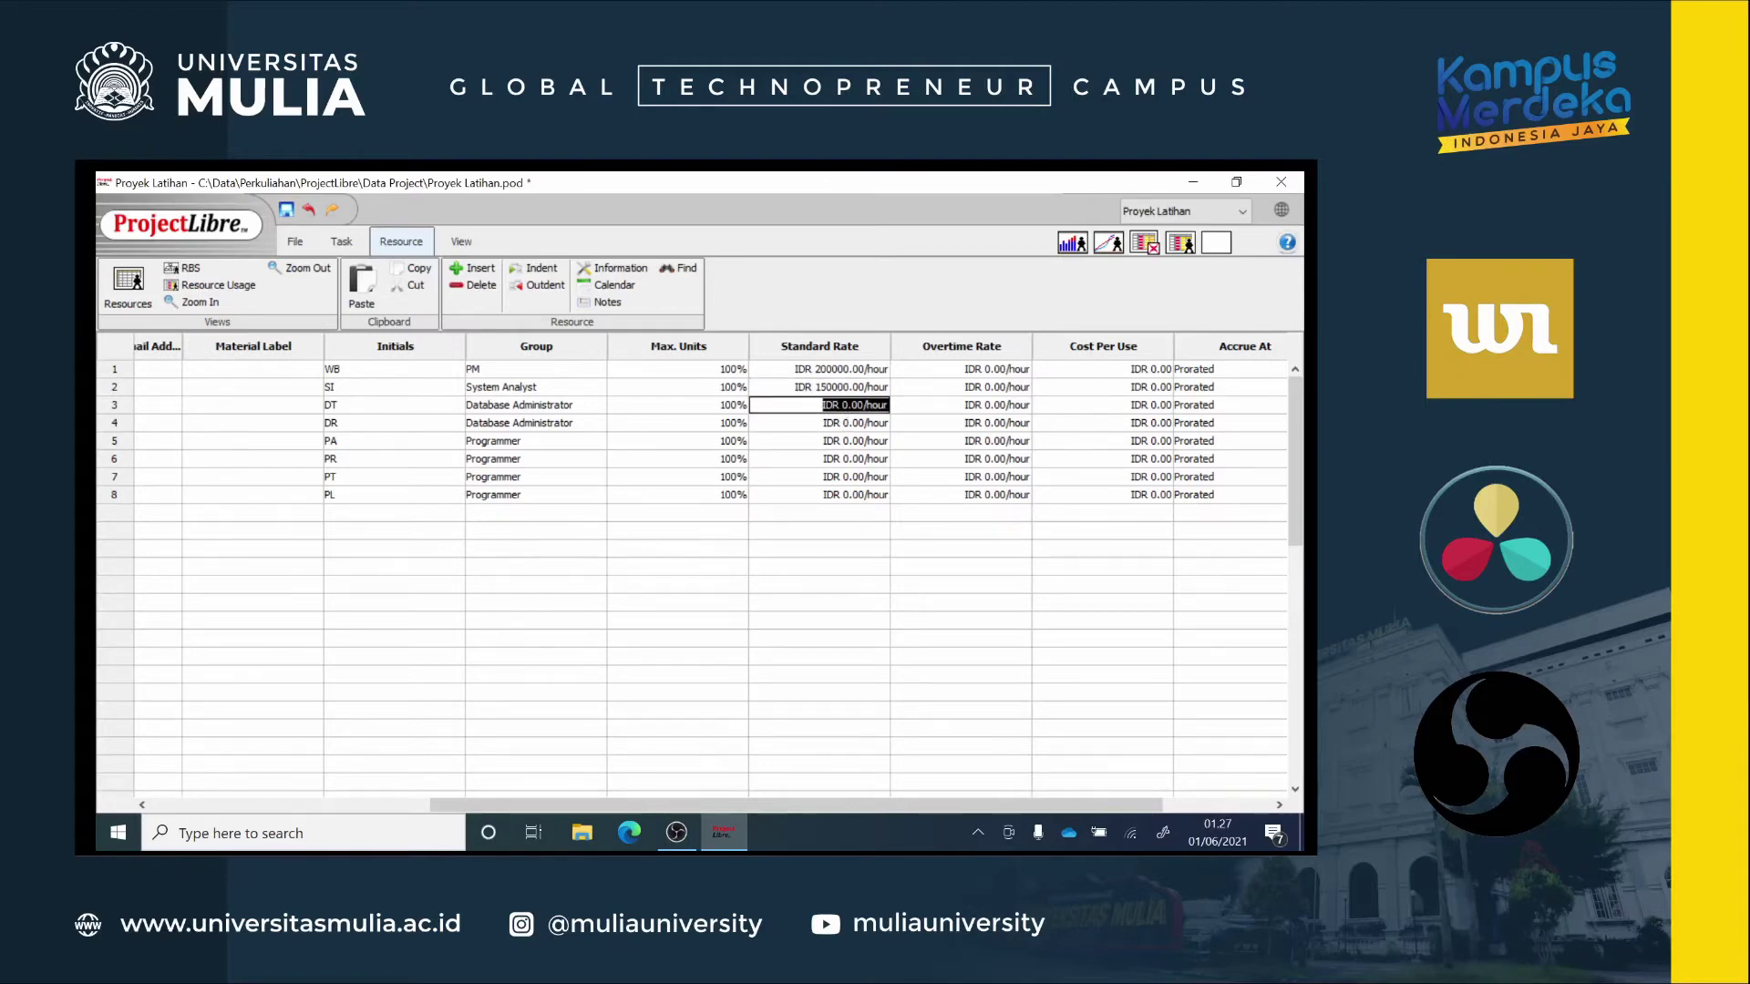
# Step: Set the standard rate of the resources in rows 3 to 6 to 125000 per hour
pyautogui.write('125000')
pyautogui.press('Return')
pyautogui.write('12')
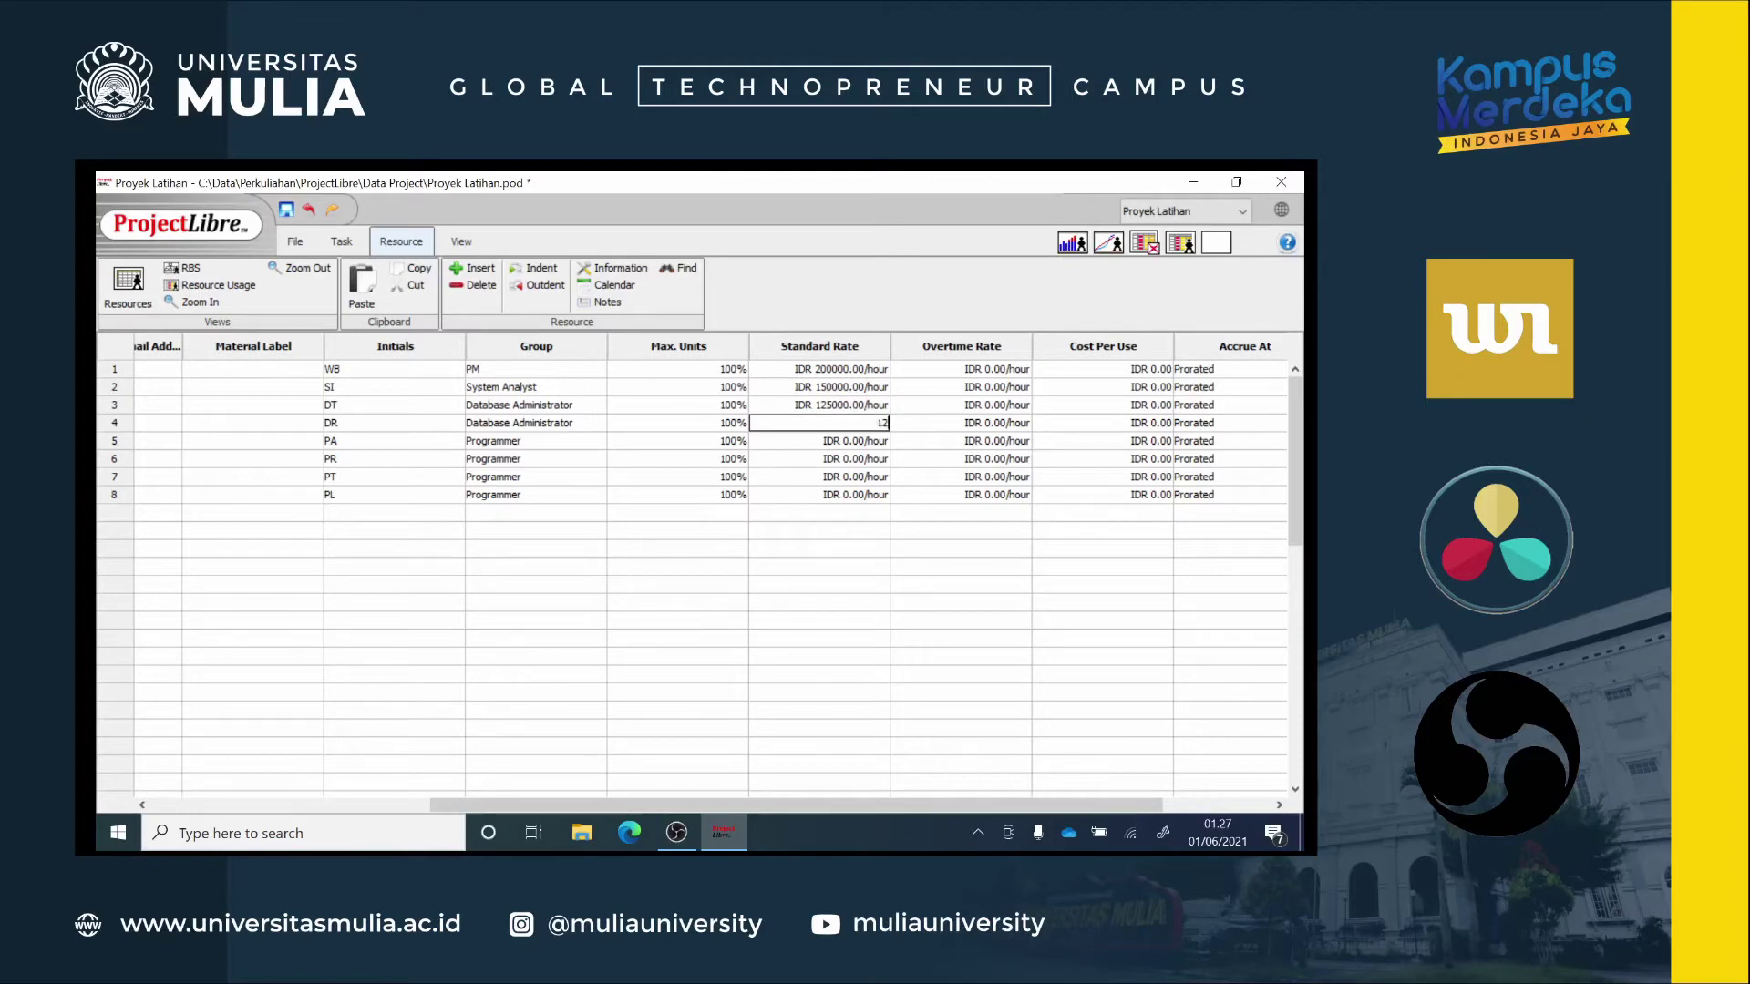
pyautogui.write('5000')
pyautogui.press('Return')
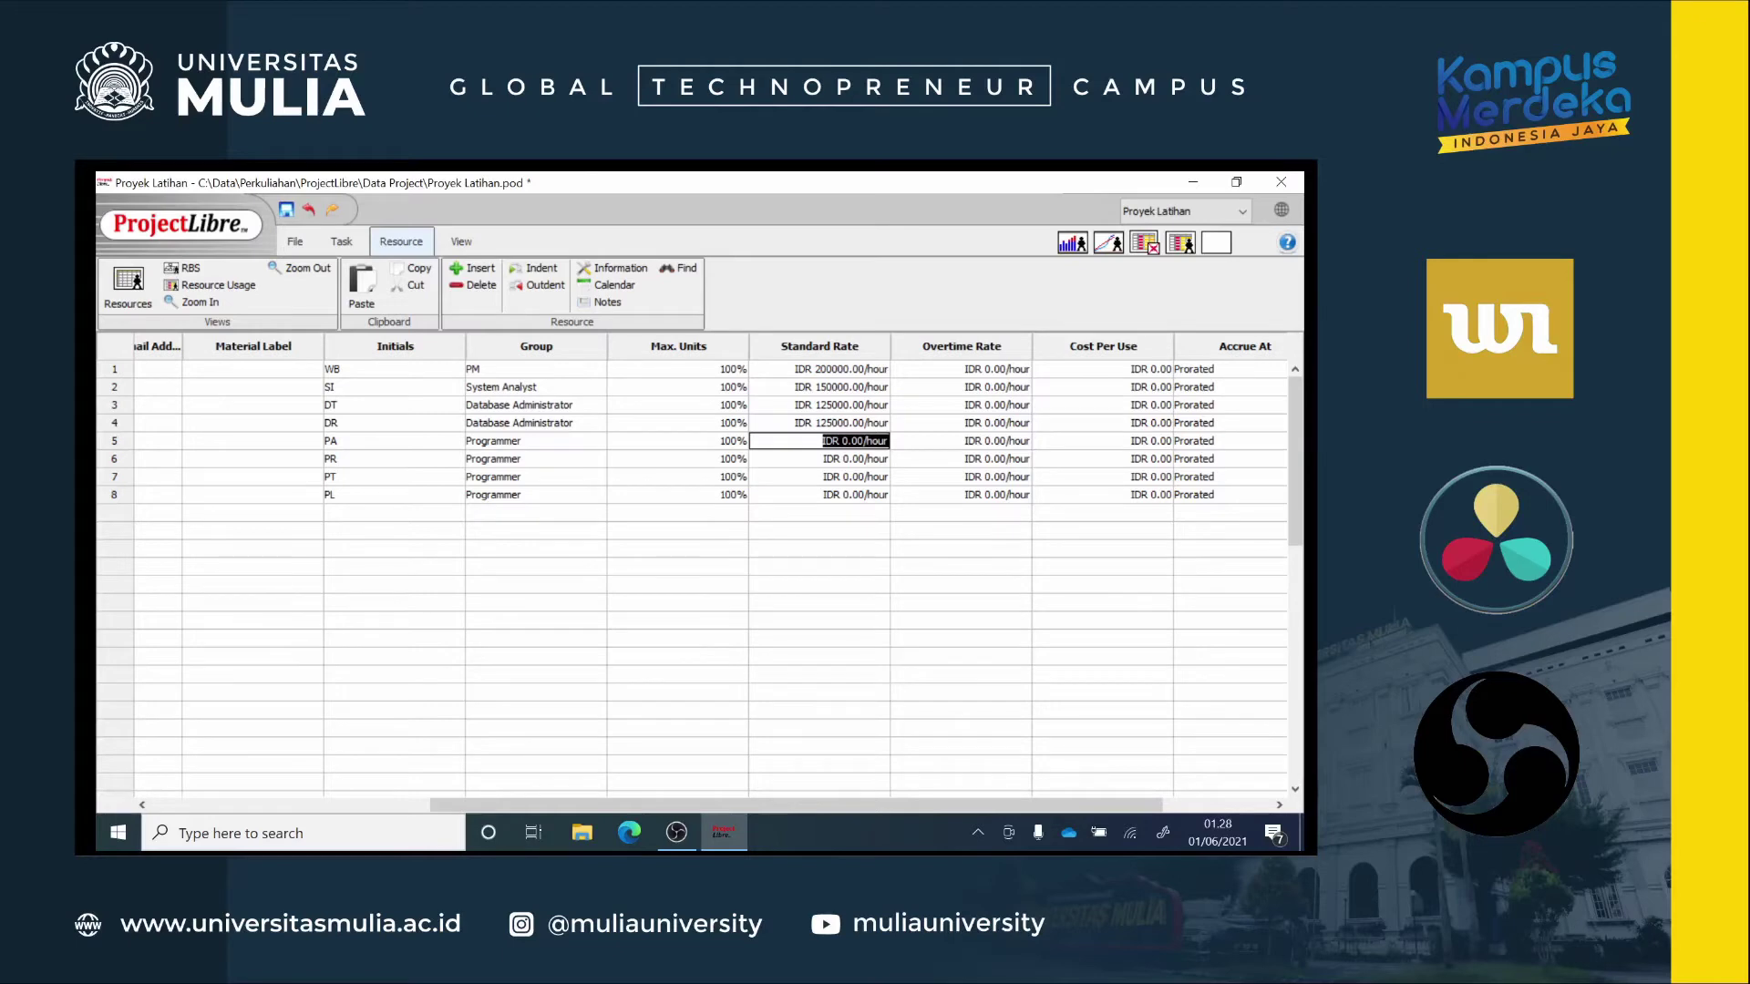
pyautogui.write('125000')
pyautogui.press('Return')
pyautogui.write('125000')
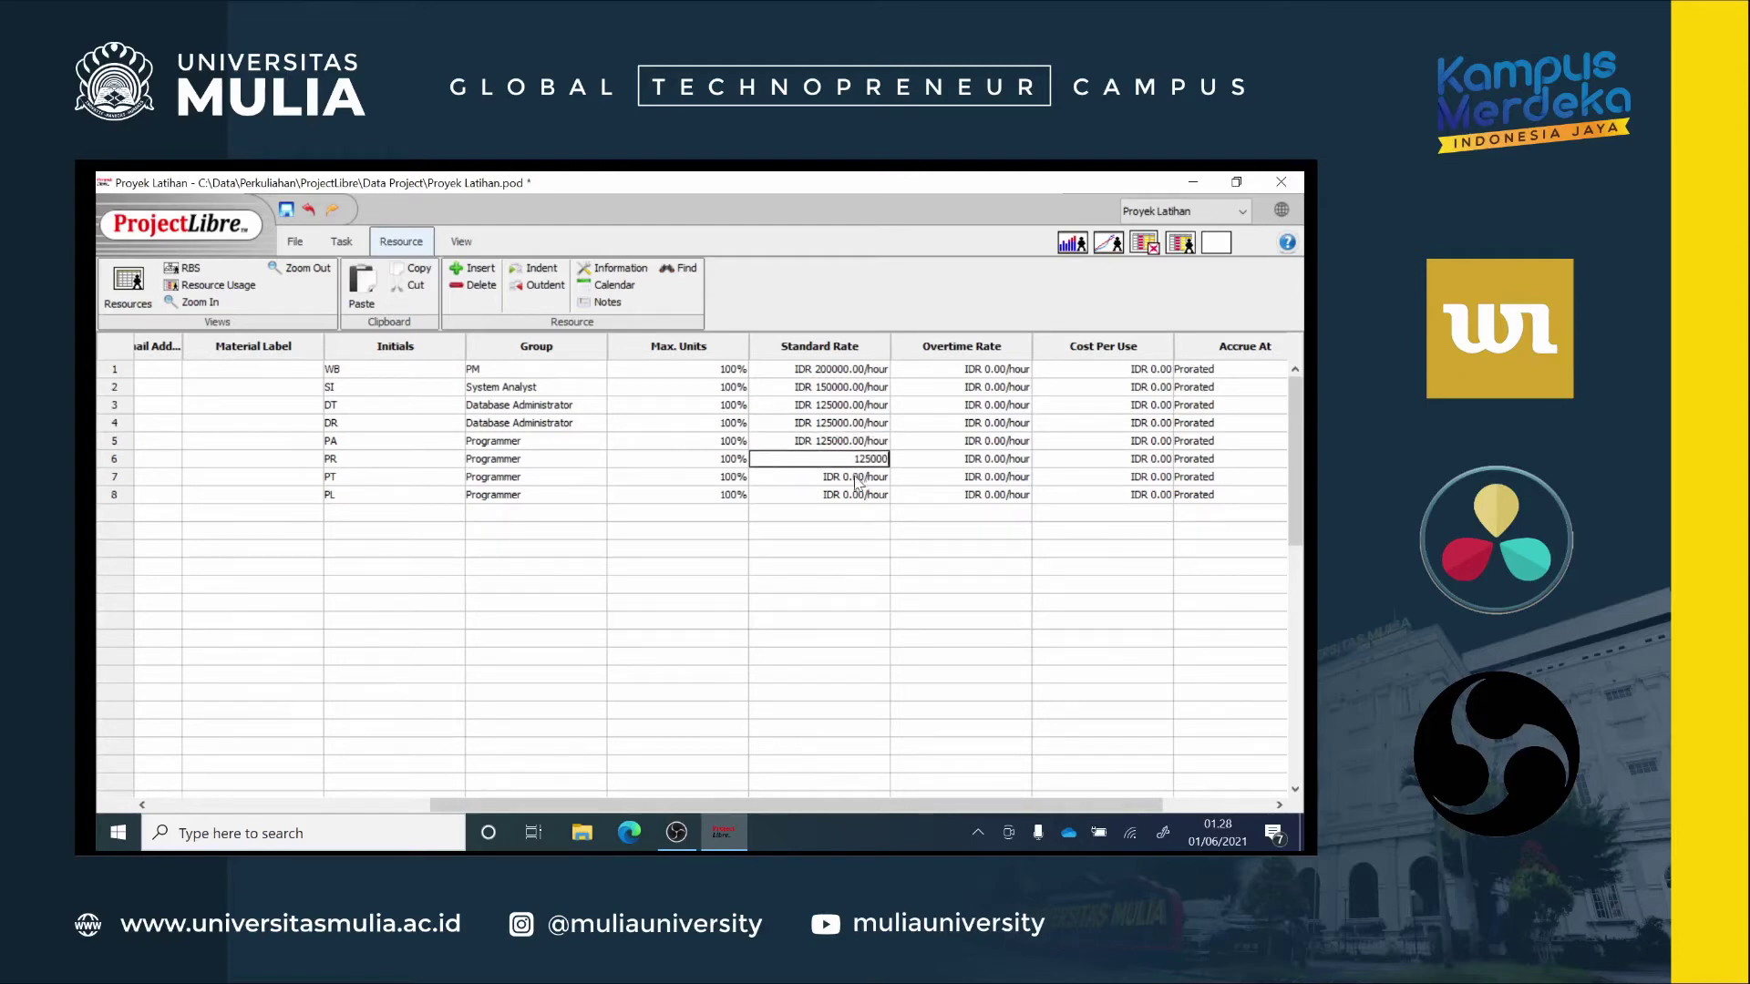
pyautogui.press('Return')
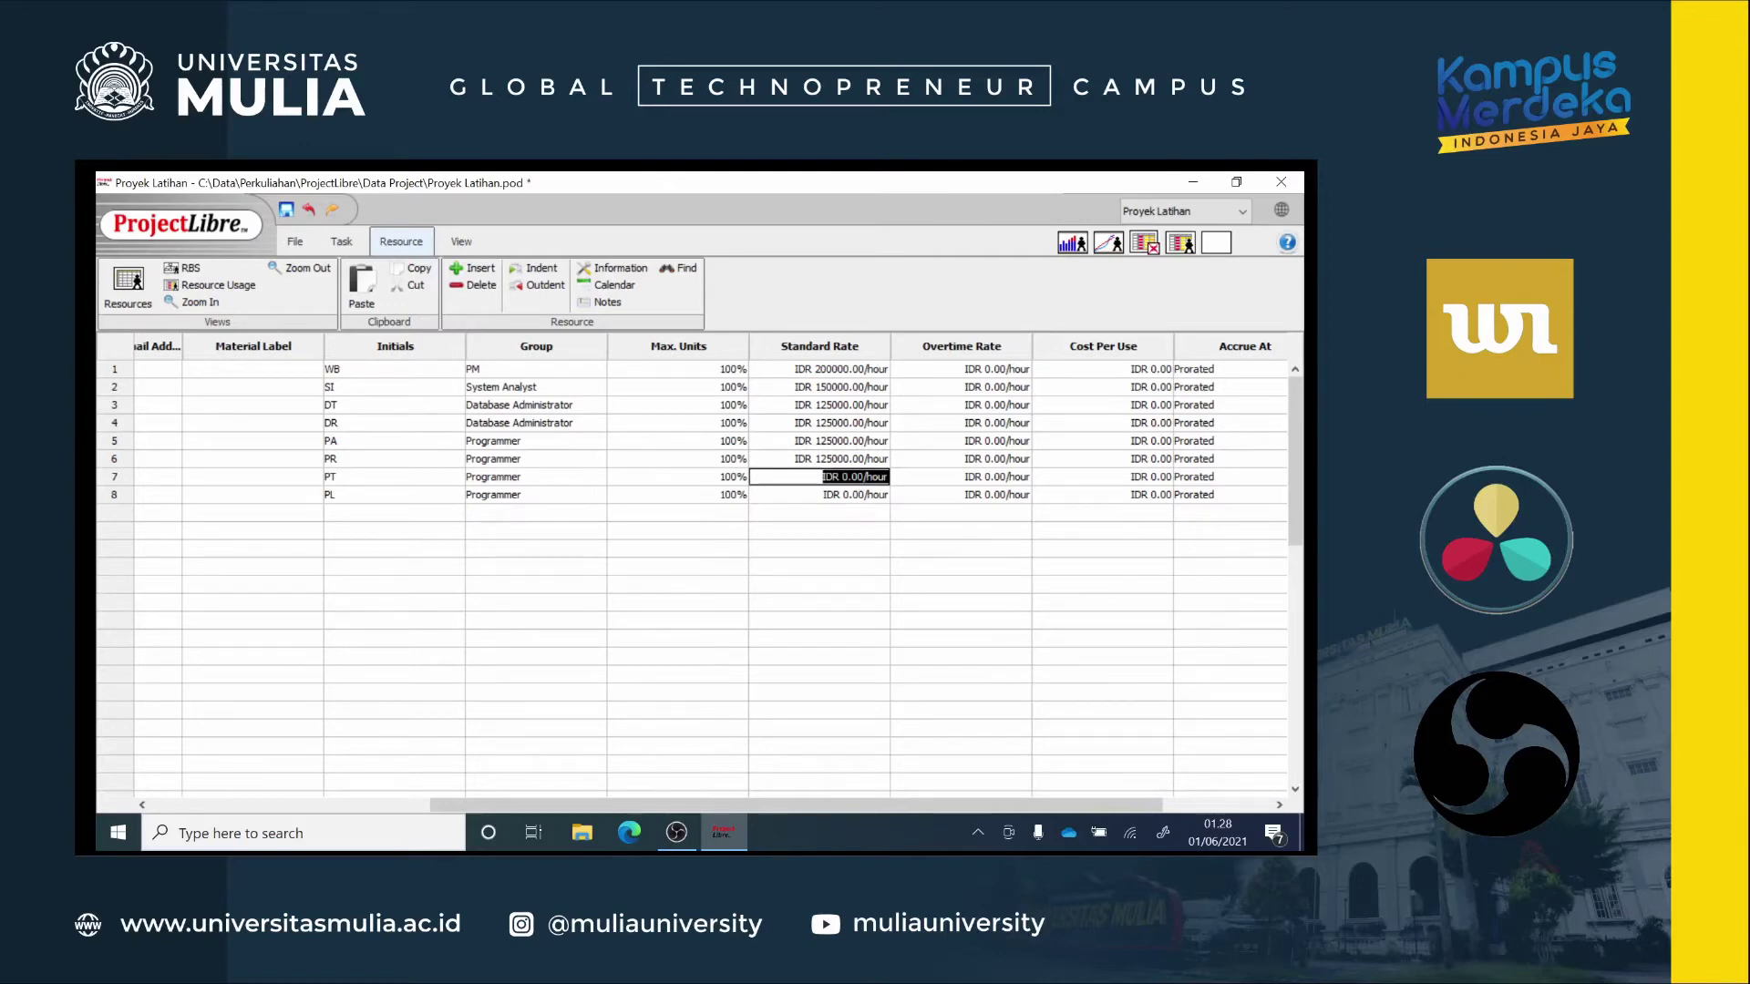
# Step: Set the standard rate of the programmers in rows 7 and 8 to 100000 per hour
pyautogui.write('100000')
pyautogui.press('Return')
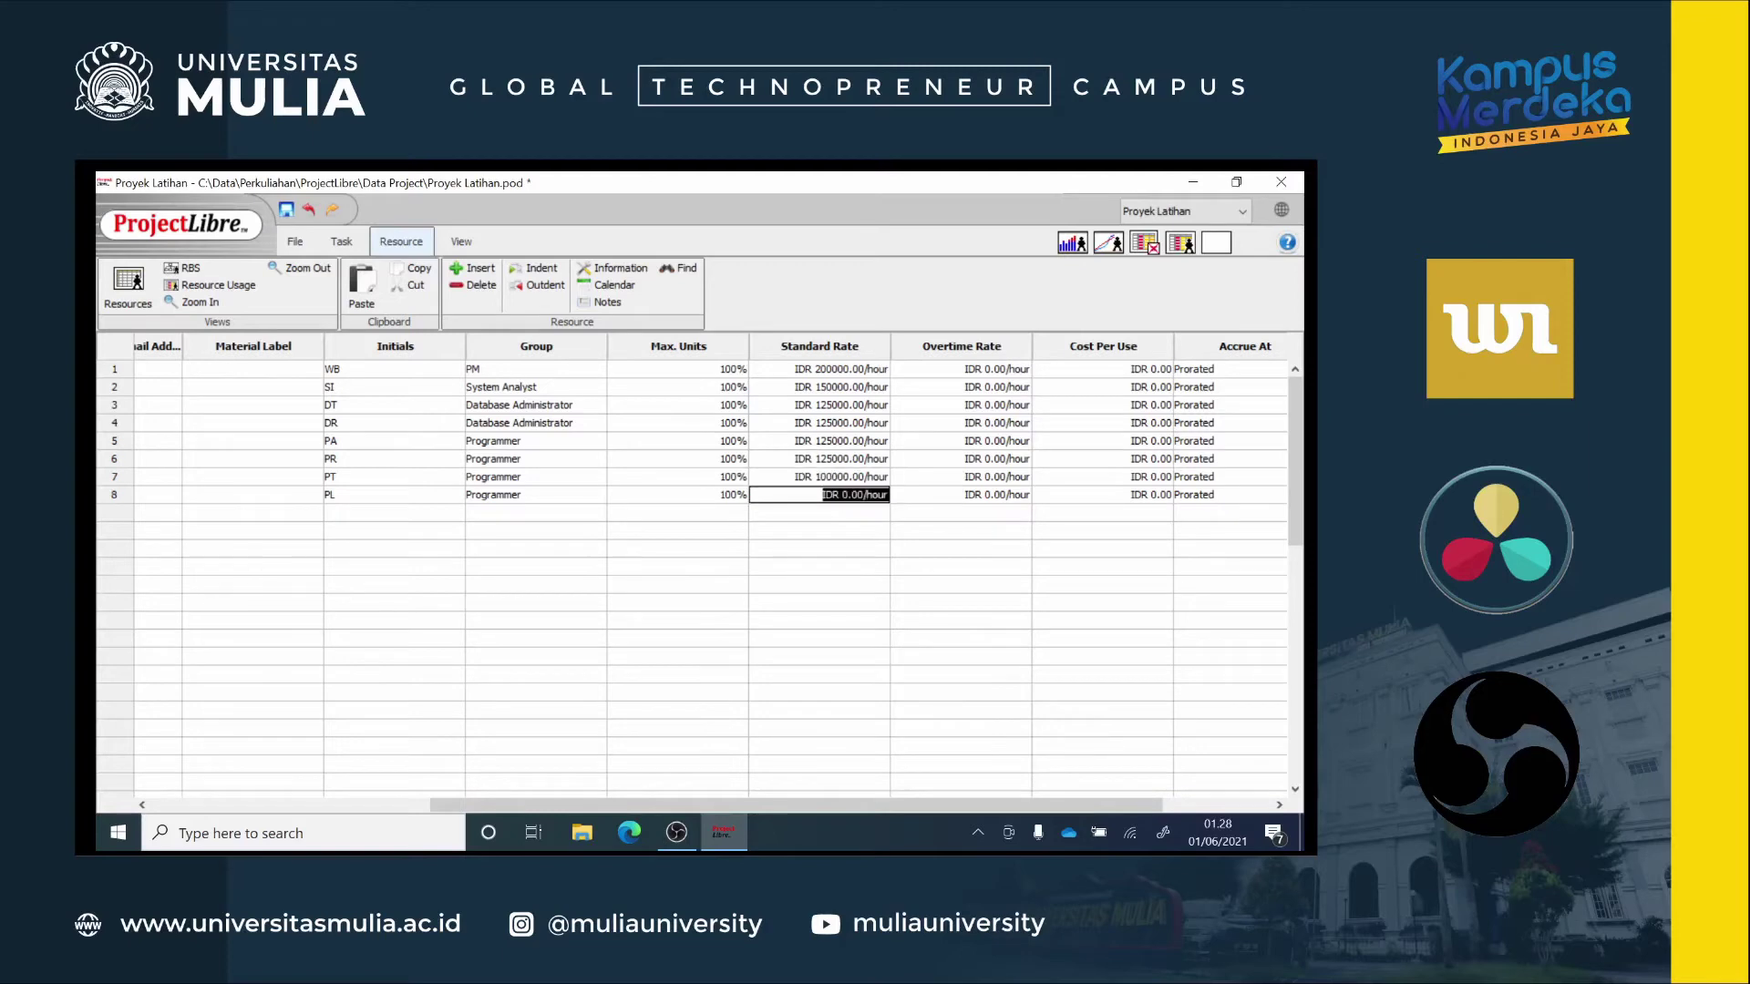
pyautogui.write('100000')
pyautogui.press('Return')
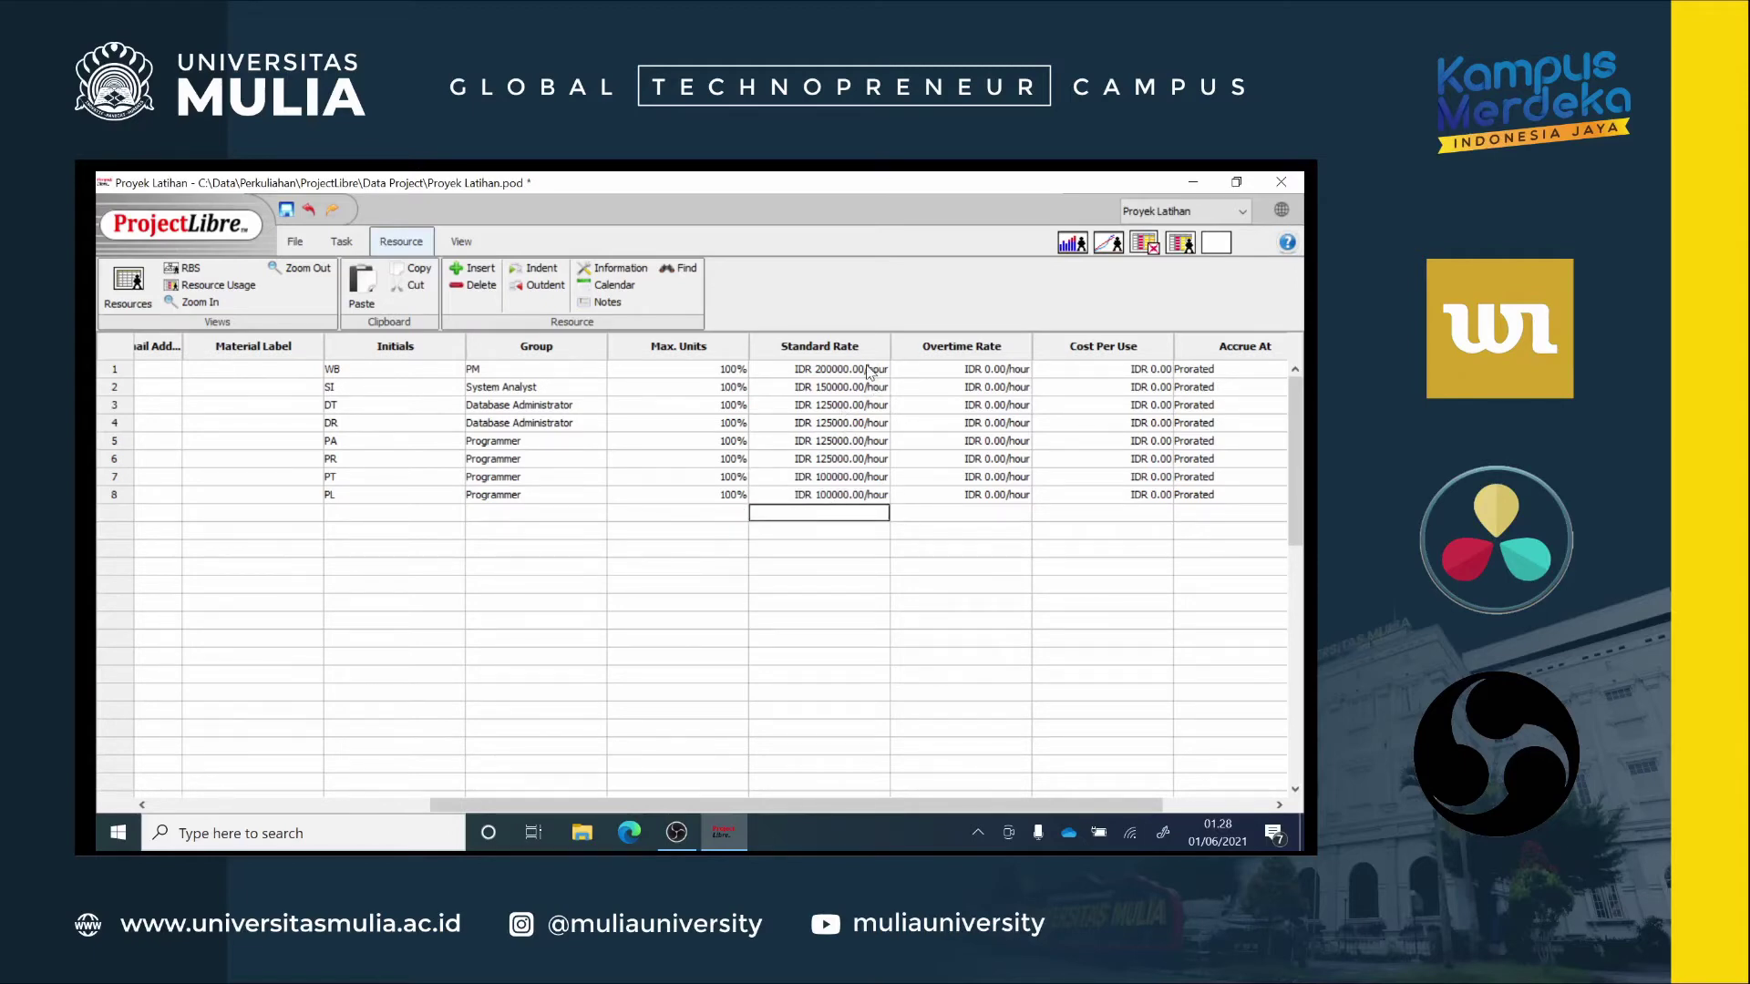
# Step: Set the overtime rate to 220000 per hour for the PM in row 1 and 165000 for the System Analyst in row 2
pyautogui.doubleClick(962, 374)
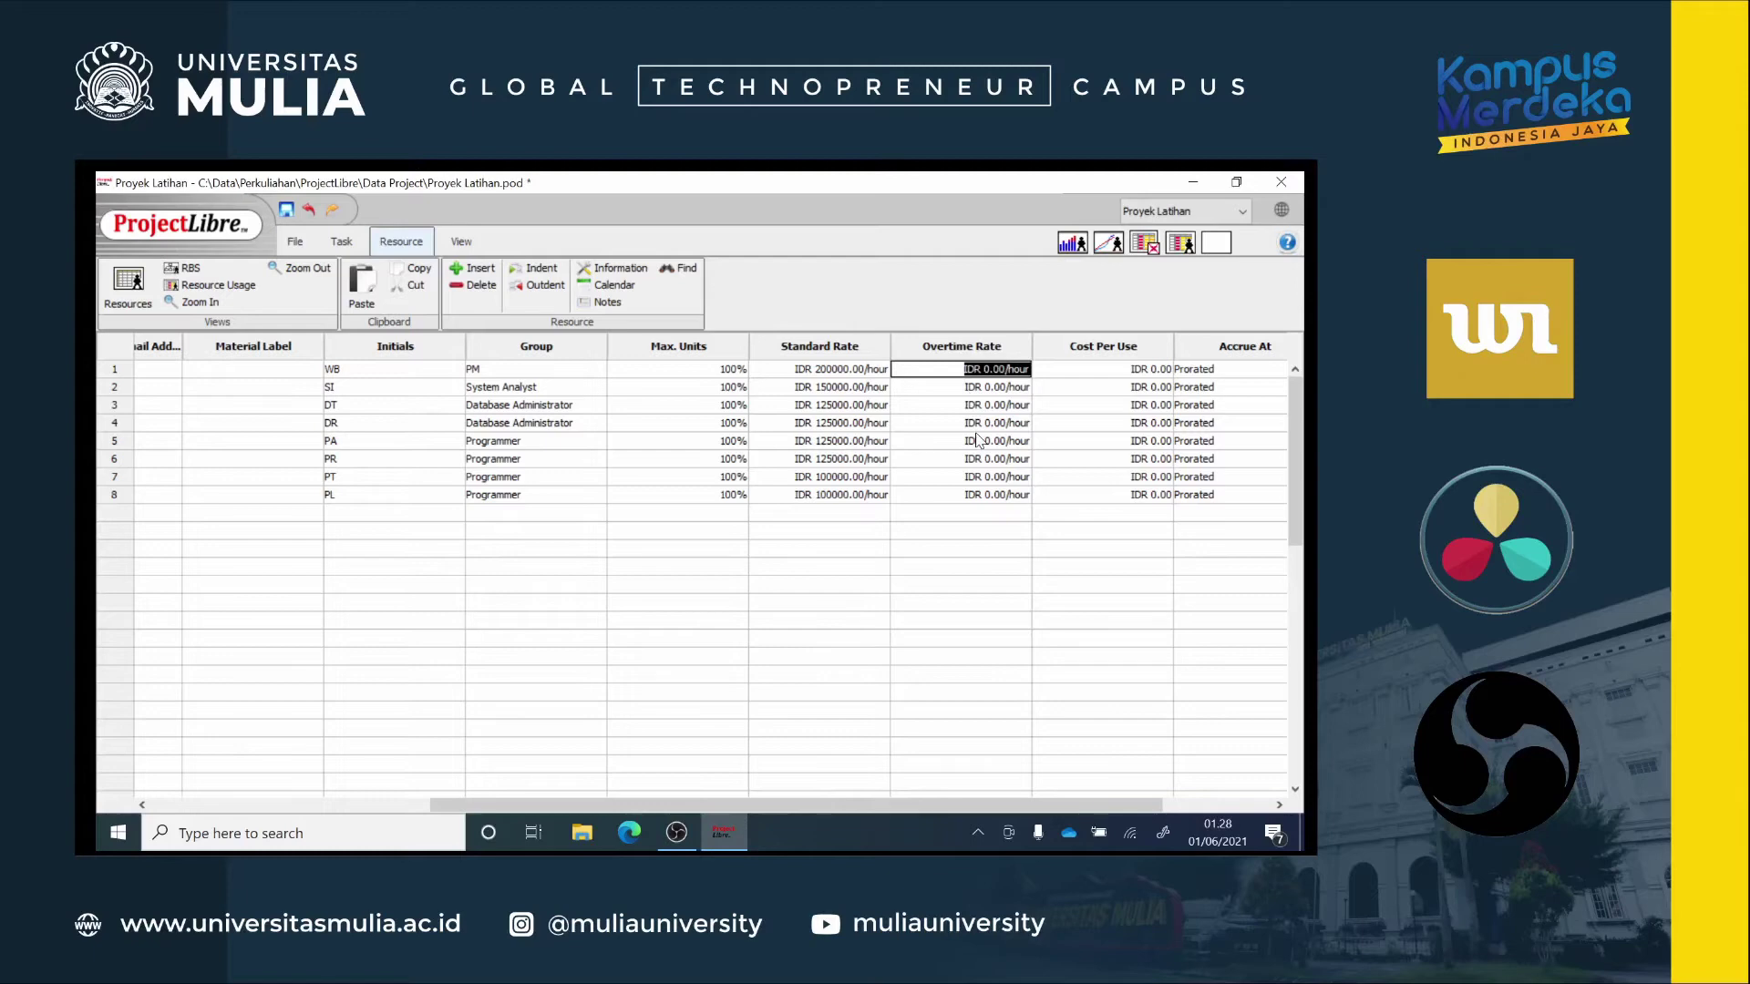
pyautogui.write('220000')
pyautogui.press('Return')
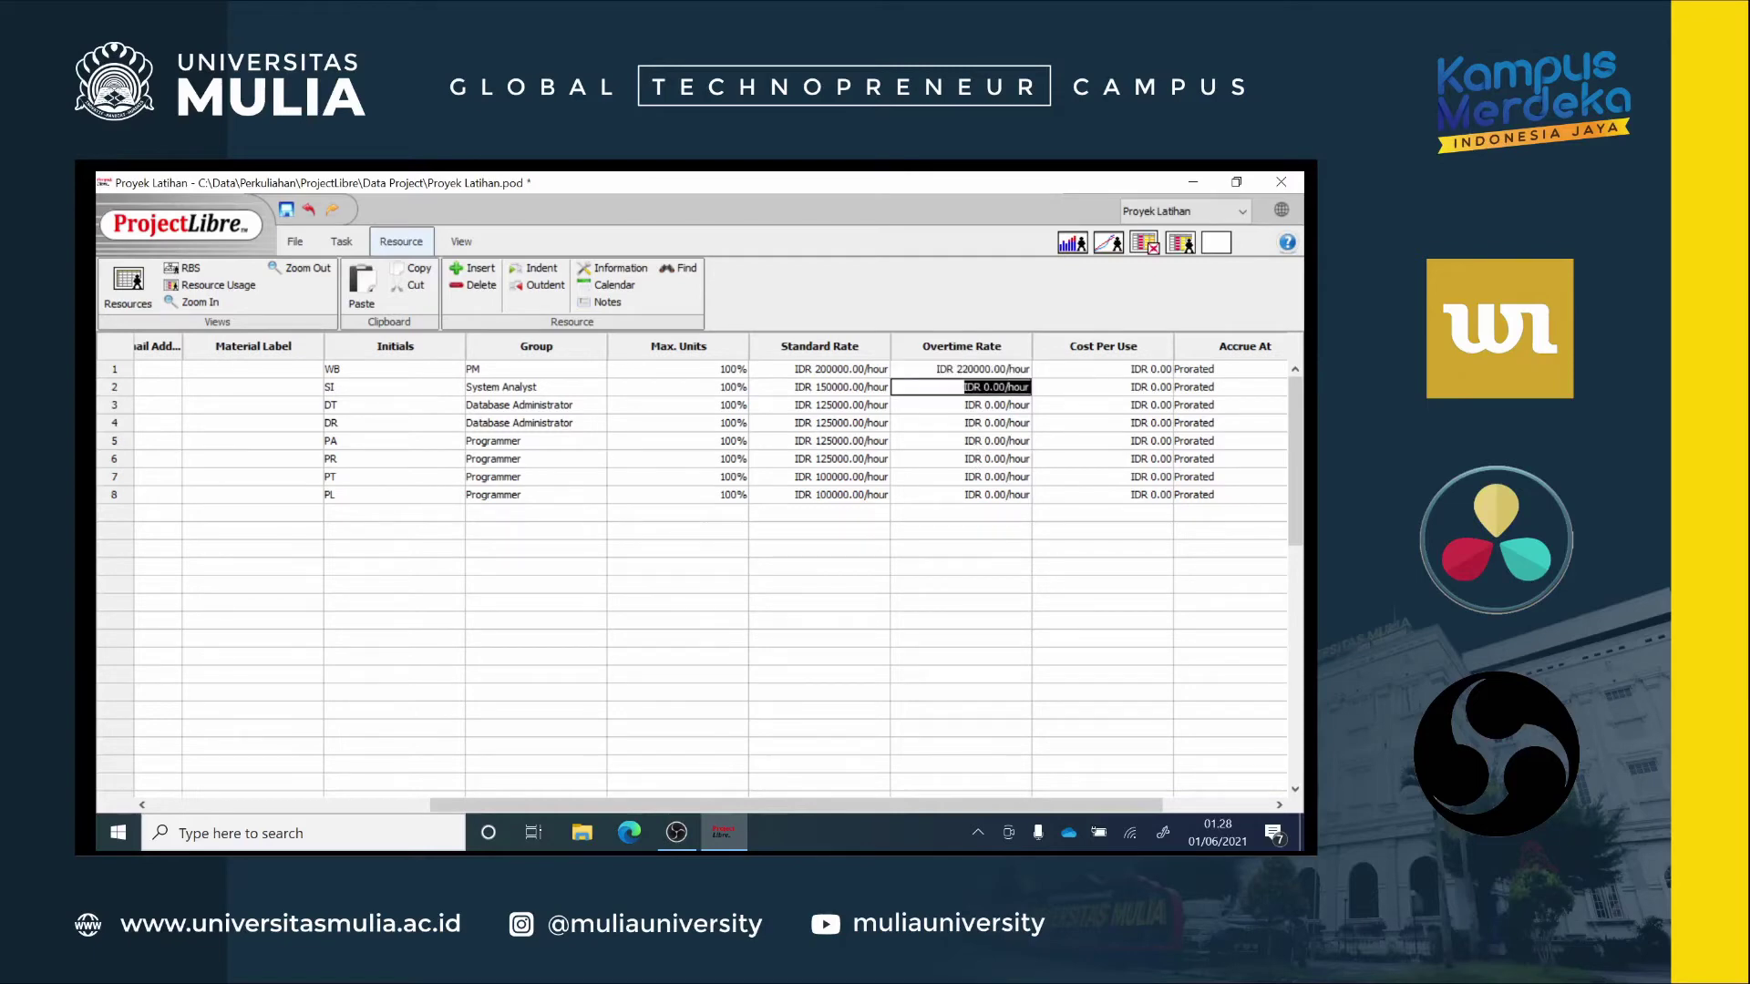
pyautogui.write('165000')
pyautogui.press('Return')
# Step: Set the overtime rate of the resources in rows 3 to 6 to 140000 per hour
pyautogui.write('165000')
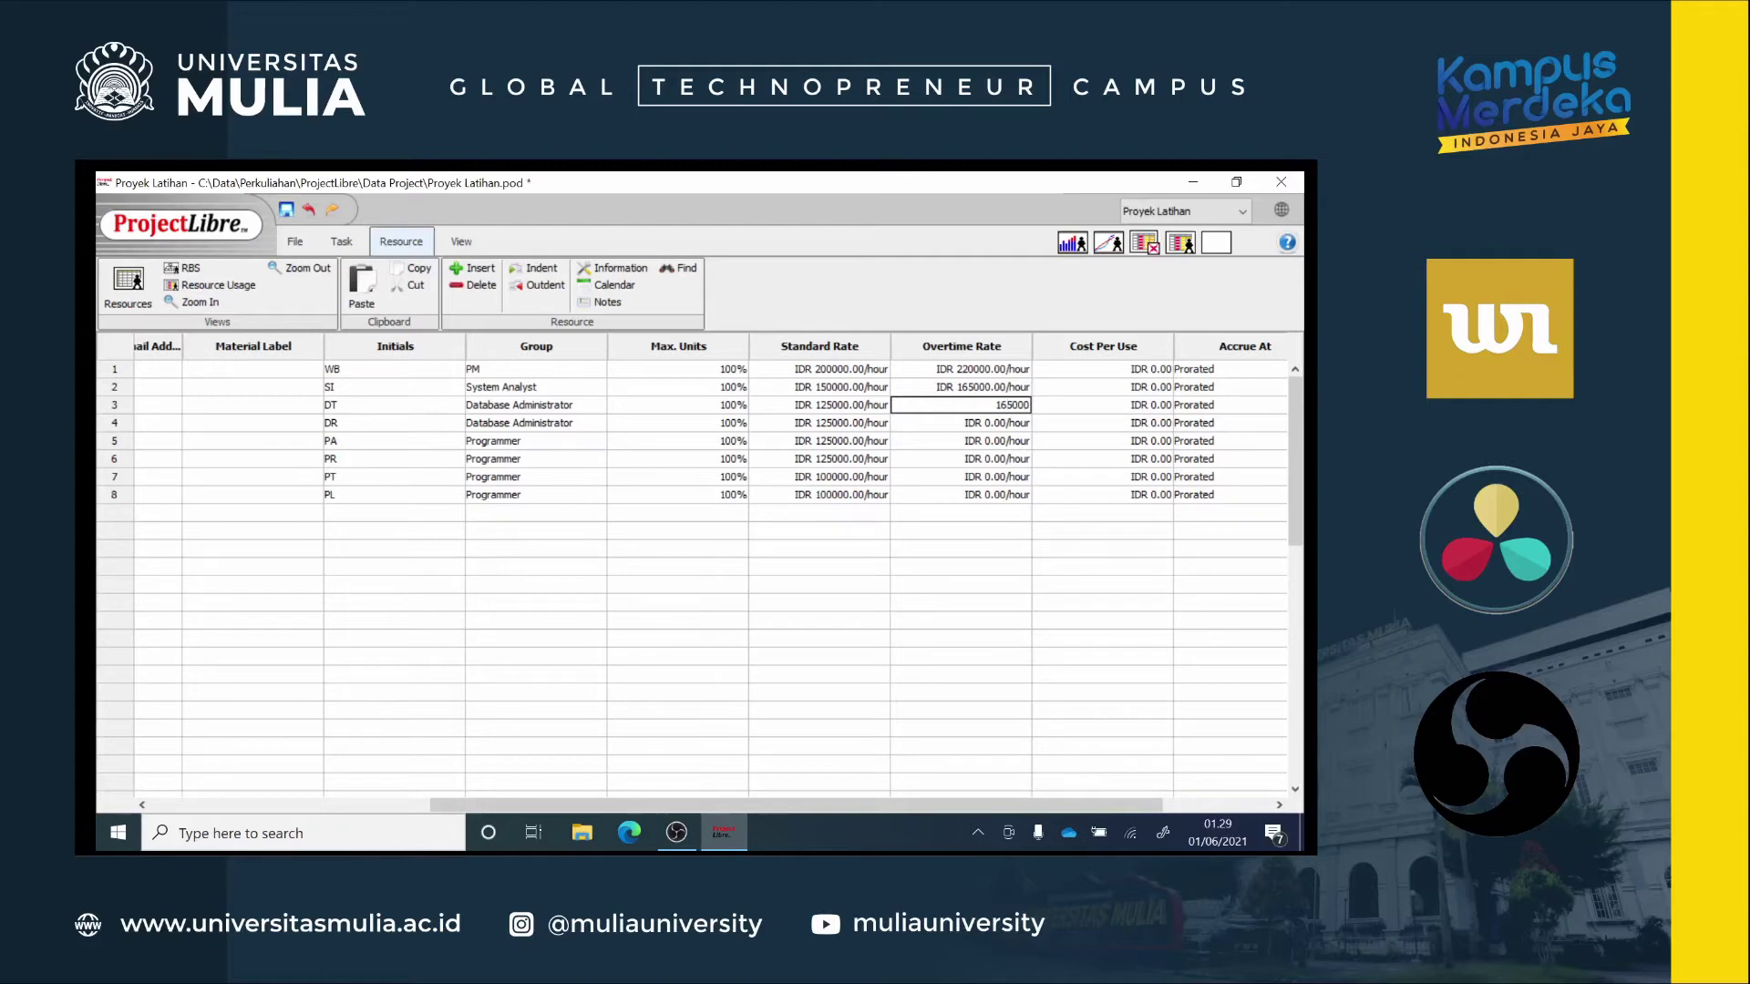
pyautogui.hotkey('shift', 'Right')
pyautogui.hotkey('shift', 'Right')
pyautogui.write('40')
pyautogui.press('Return')
pyautogui.write('140000')
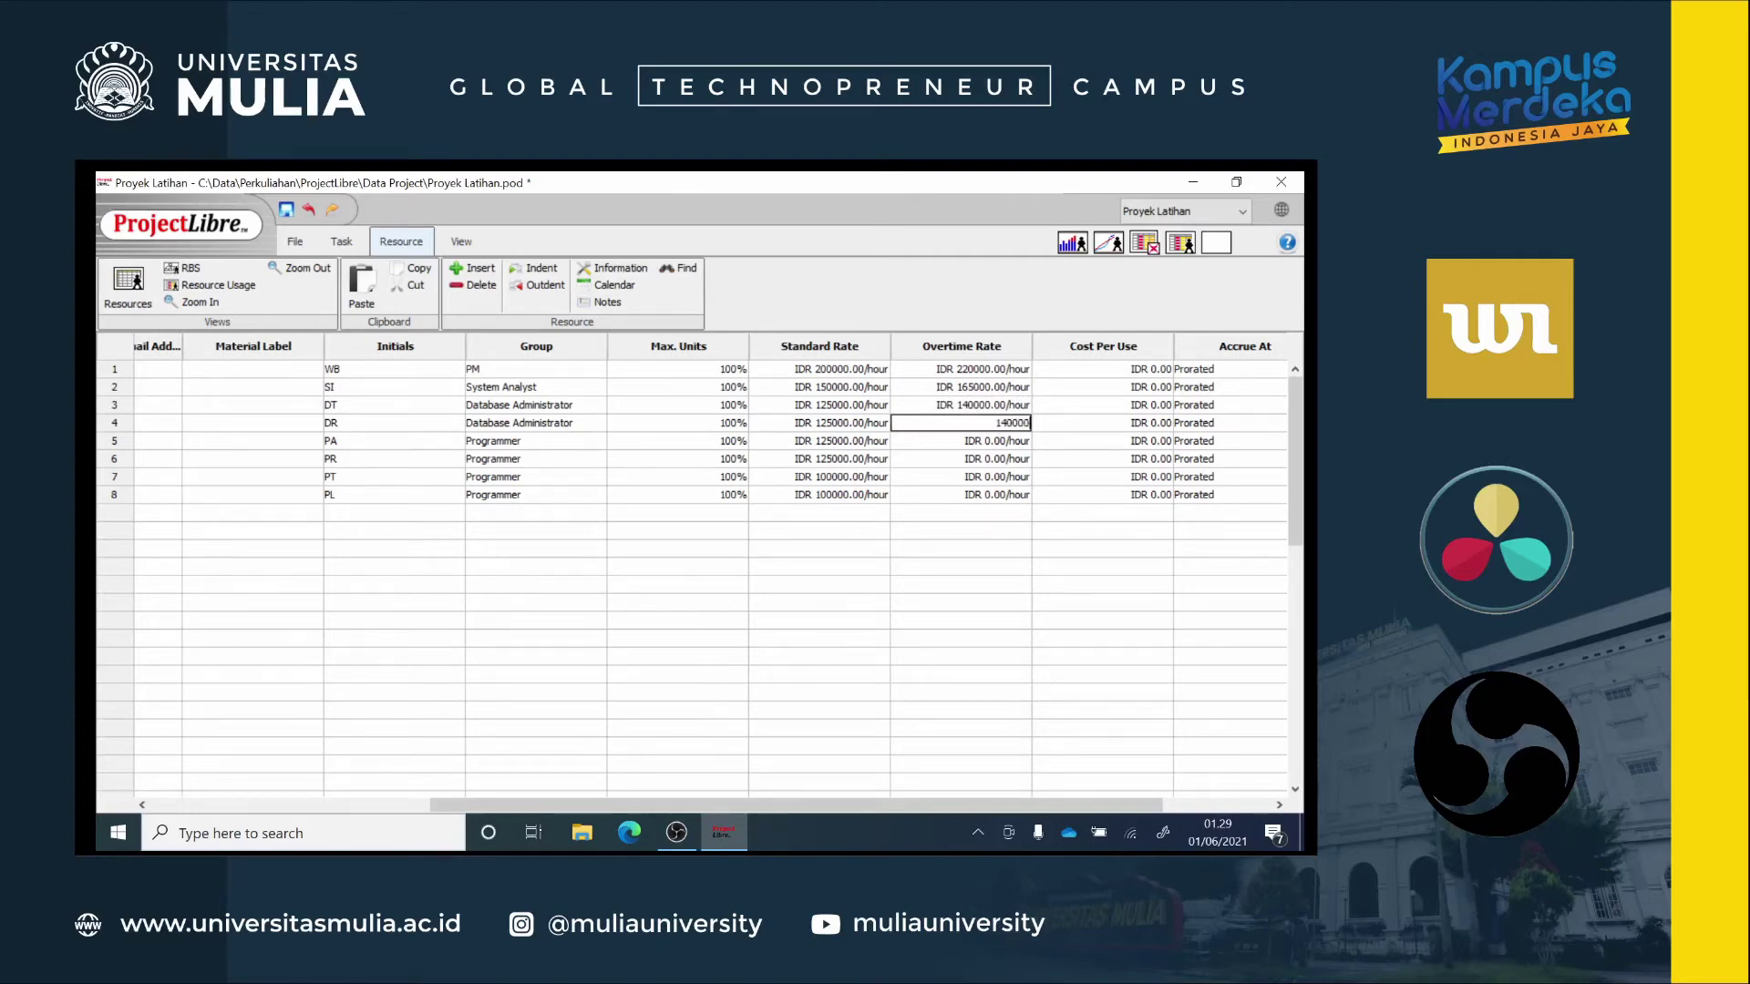
pyautogui.press('Return')
pyautogui.write('140000')
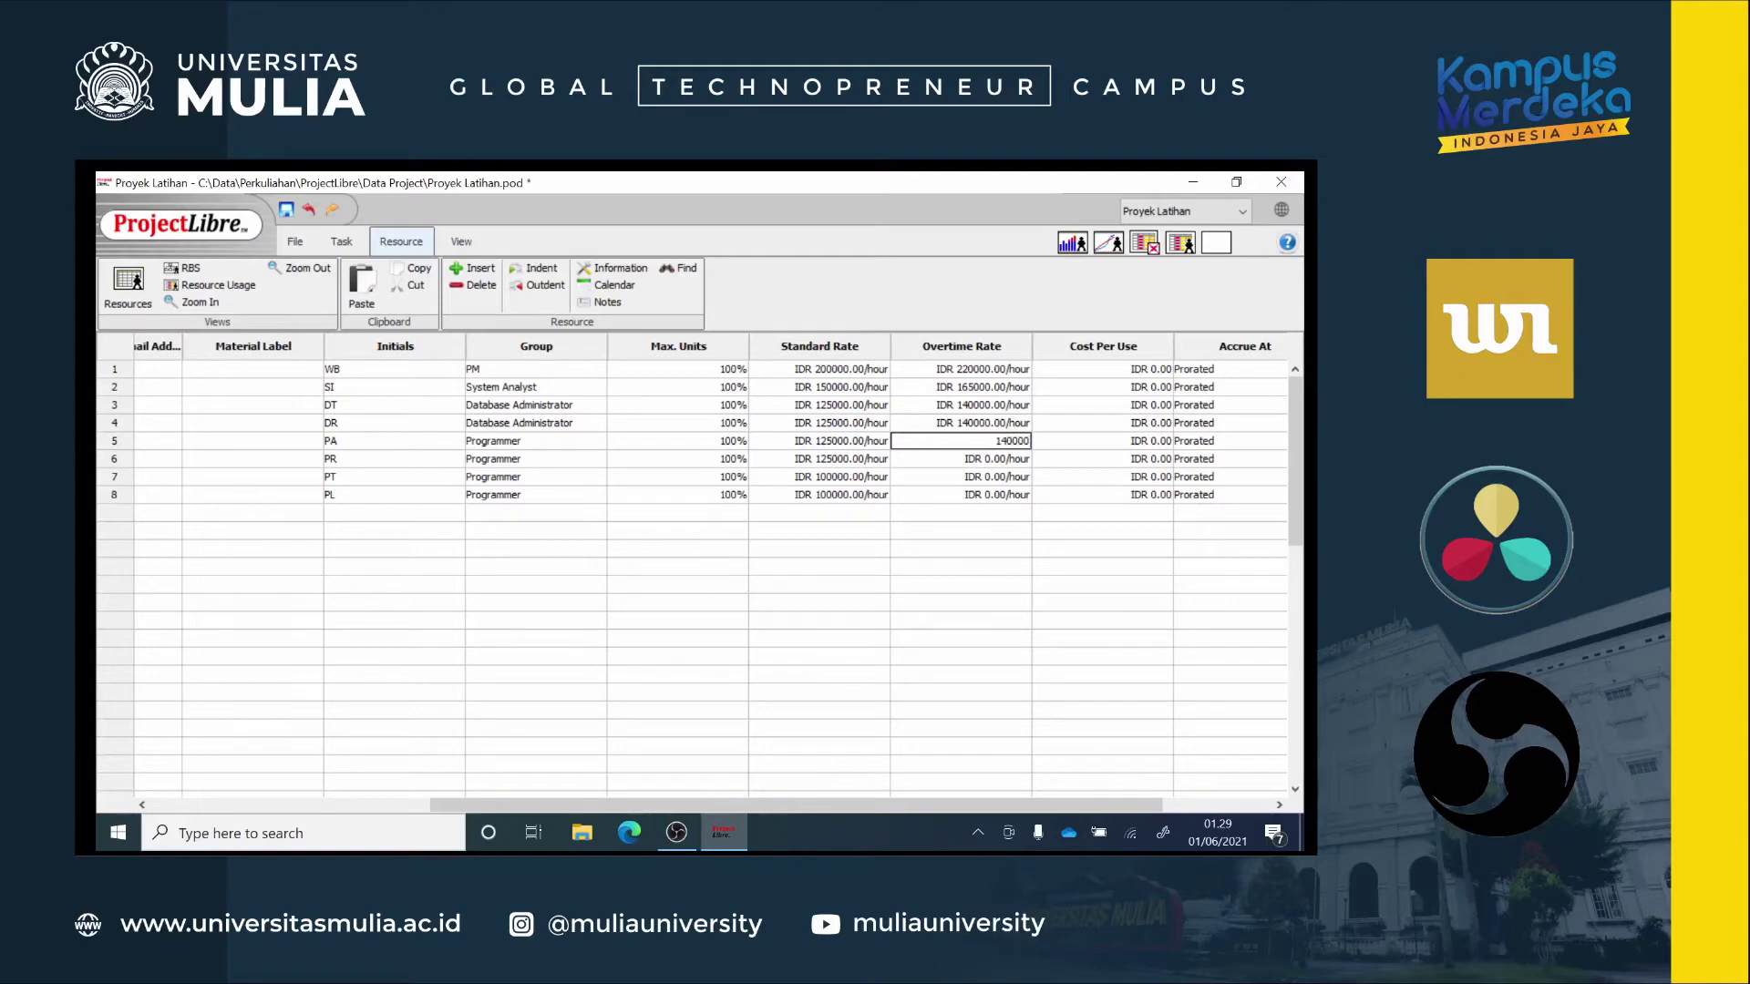
pyautogui.press('Return')
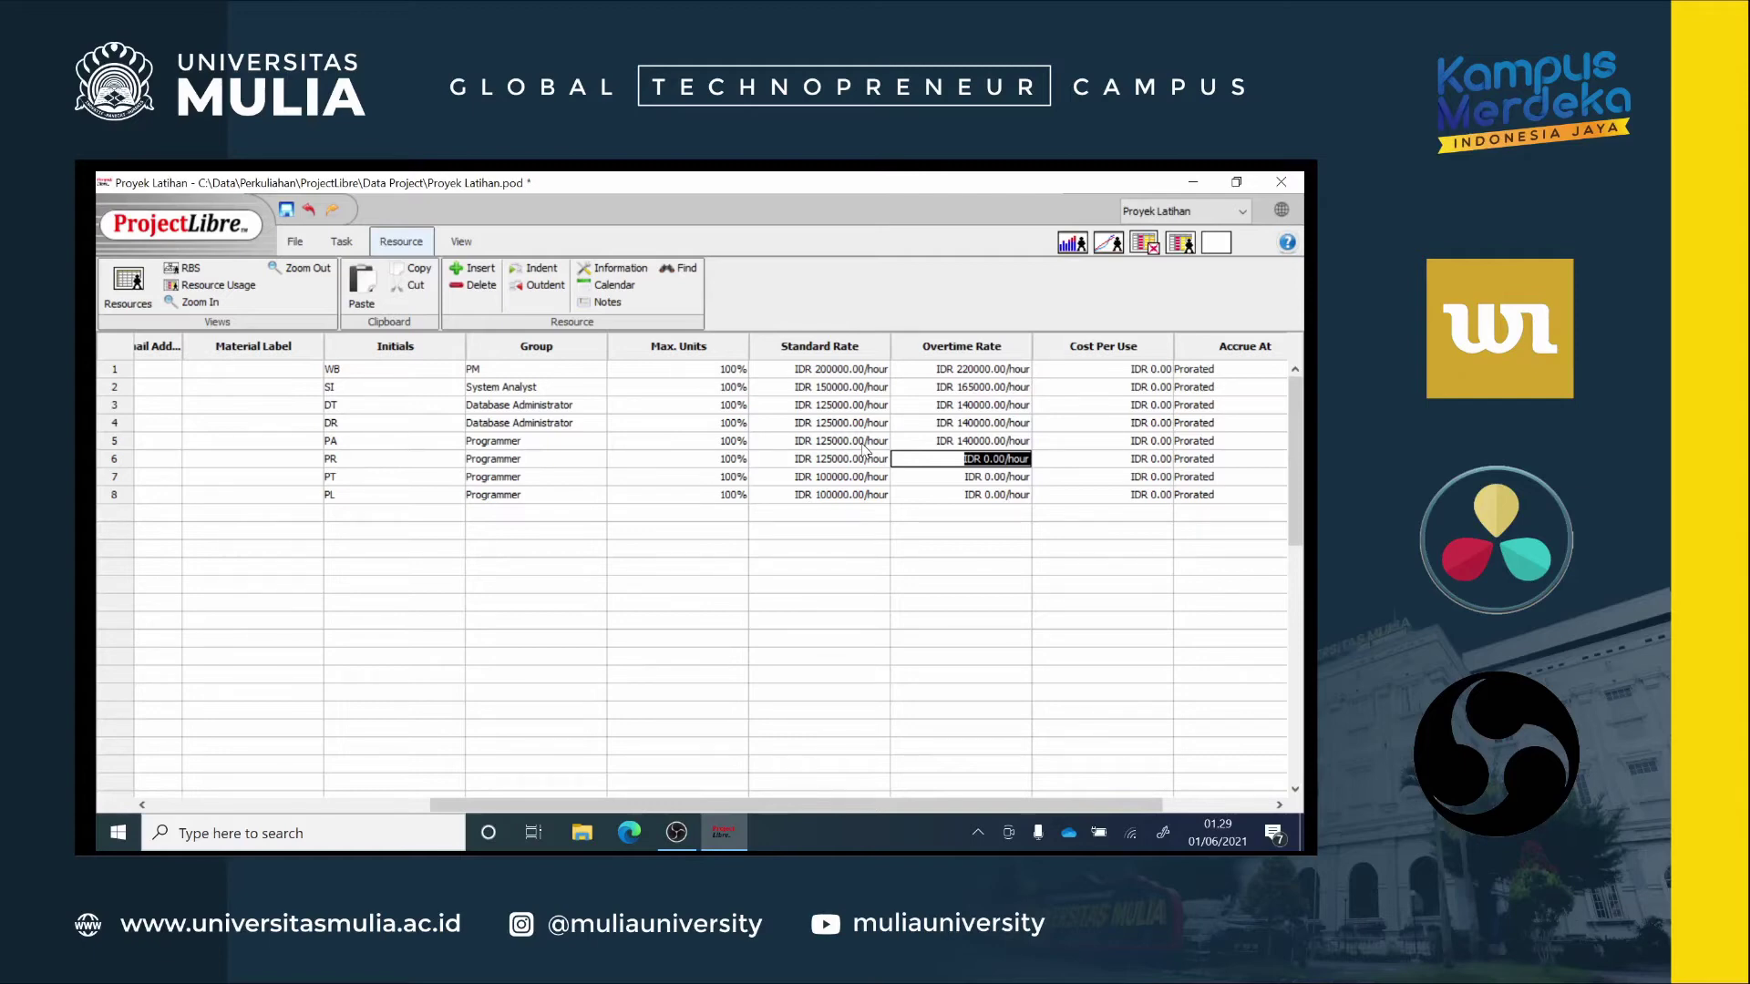
pyautogui.write('140000')
pyautogui.click(966, 481)
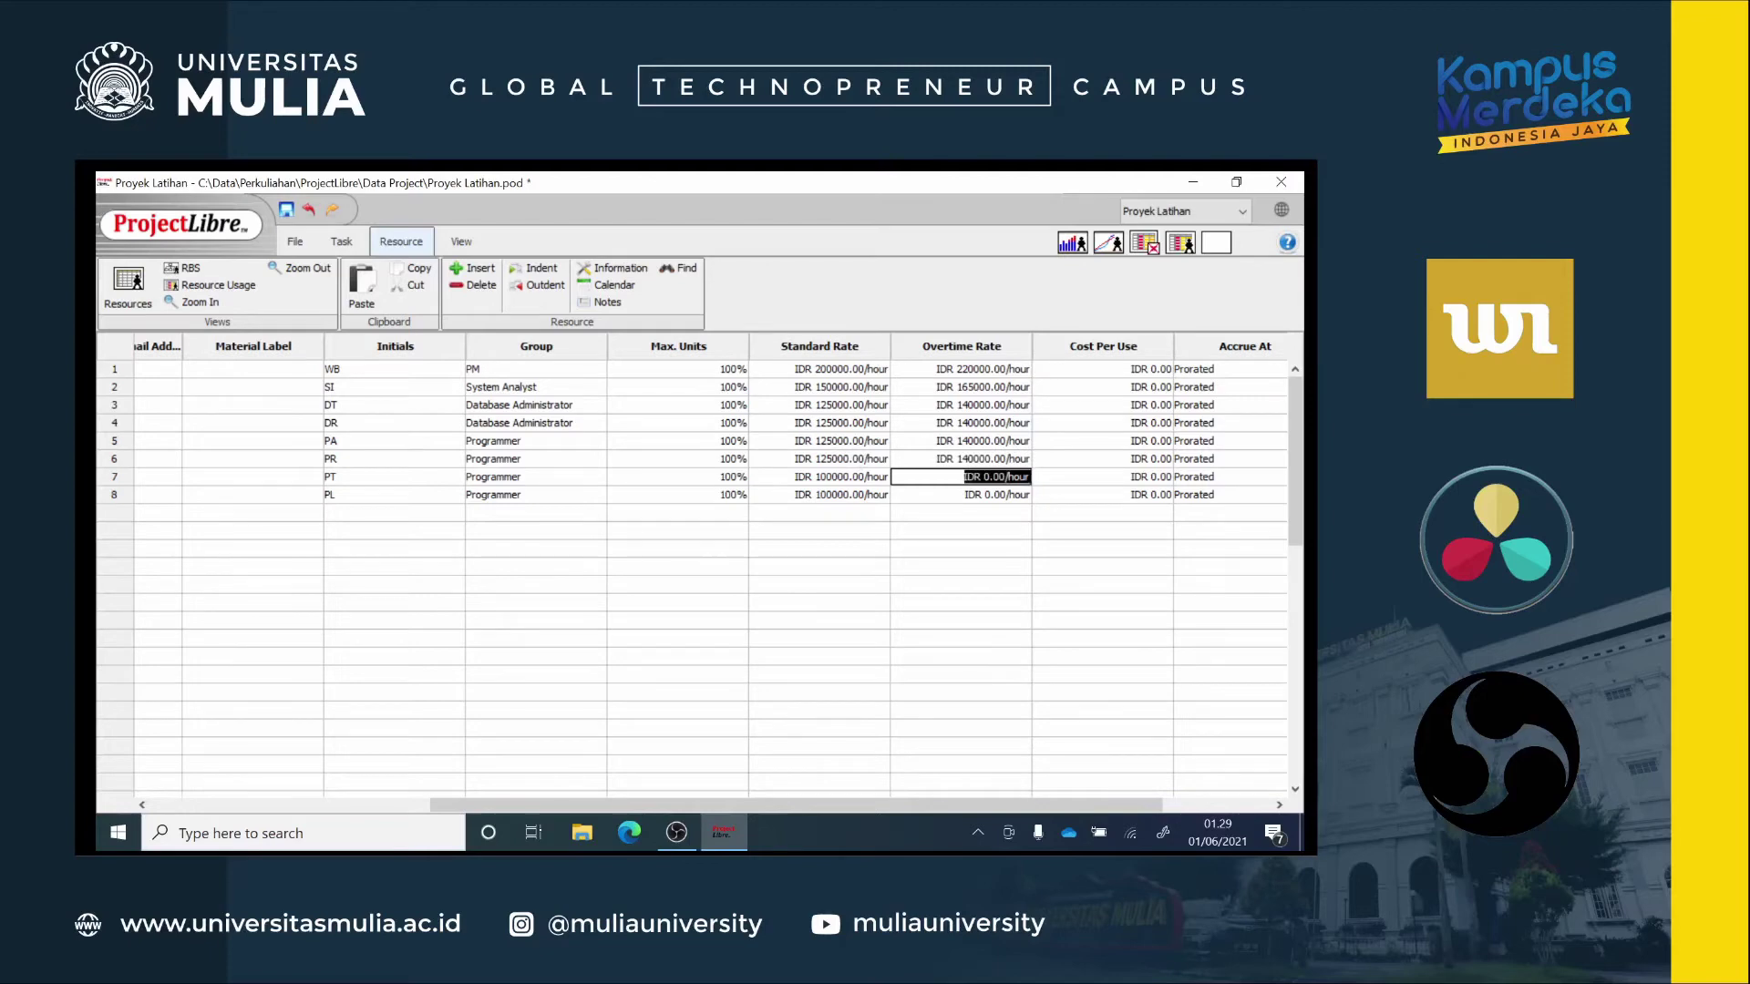
# Step: Set the overtime rate of the programmers in rows 7 and 8 to 110000 per hour
pyautogui.write('110000')
pyautogui.click(966, 495)
pyautogui.write('1')
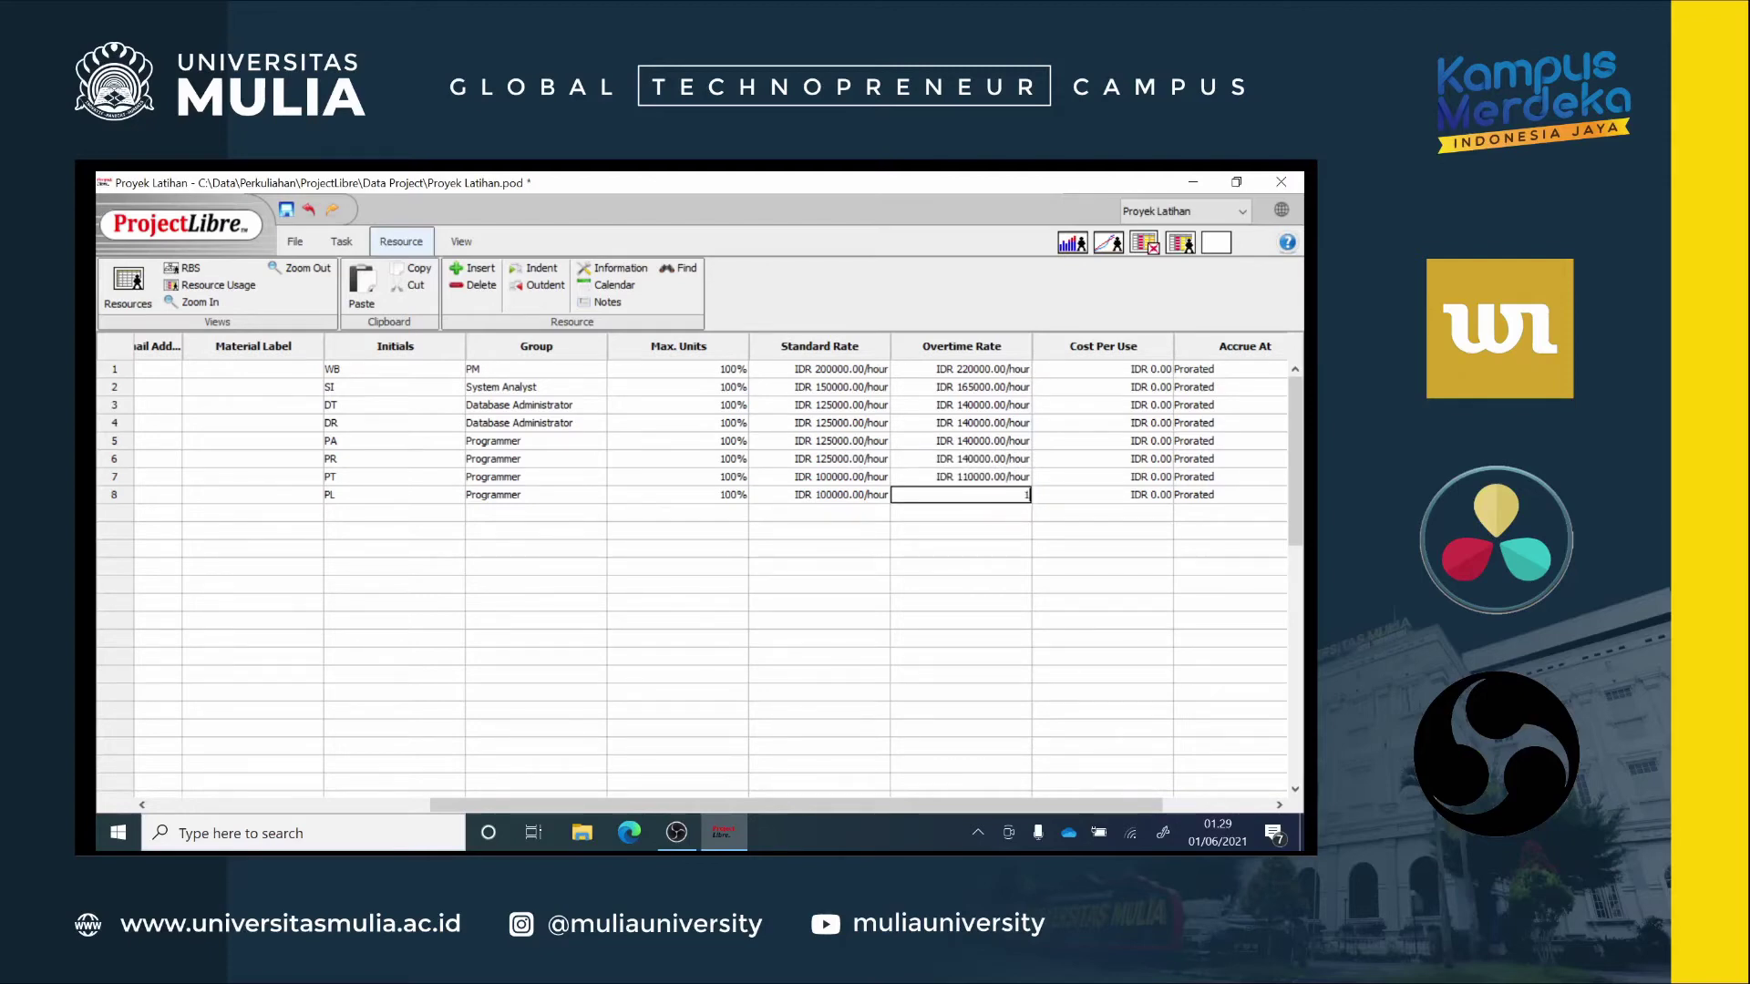
pyautogui.write('10000')
pyautogui.click(645, 444)
# Step: Save the project with the completed resource sheet
pyautogui.moveTo(677, 808); pyautogui.dragTo(372, 804)
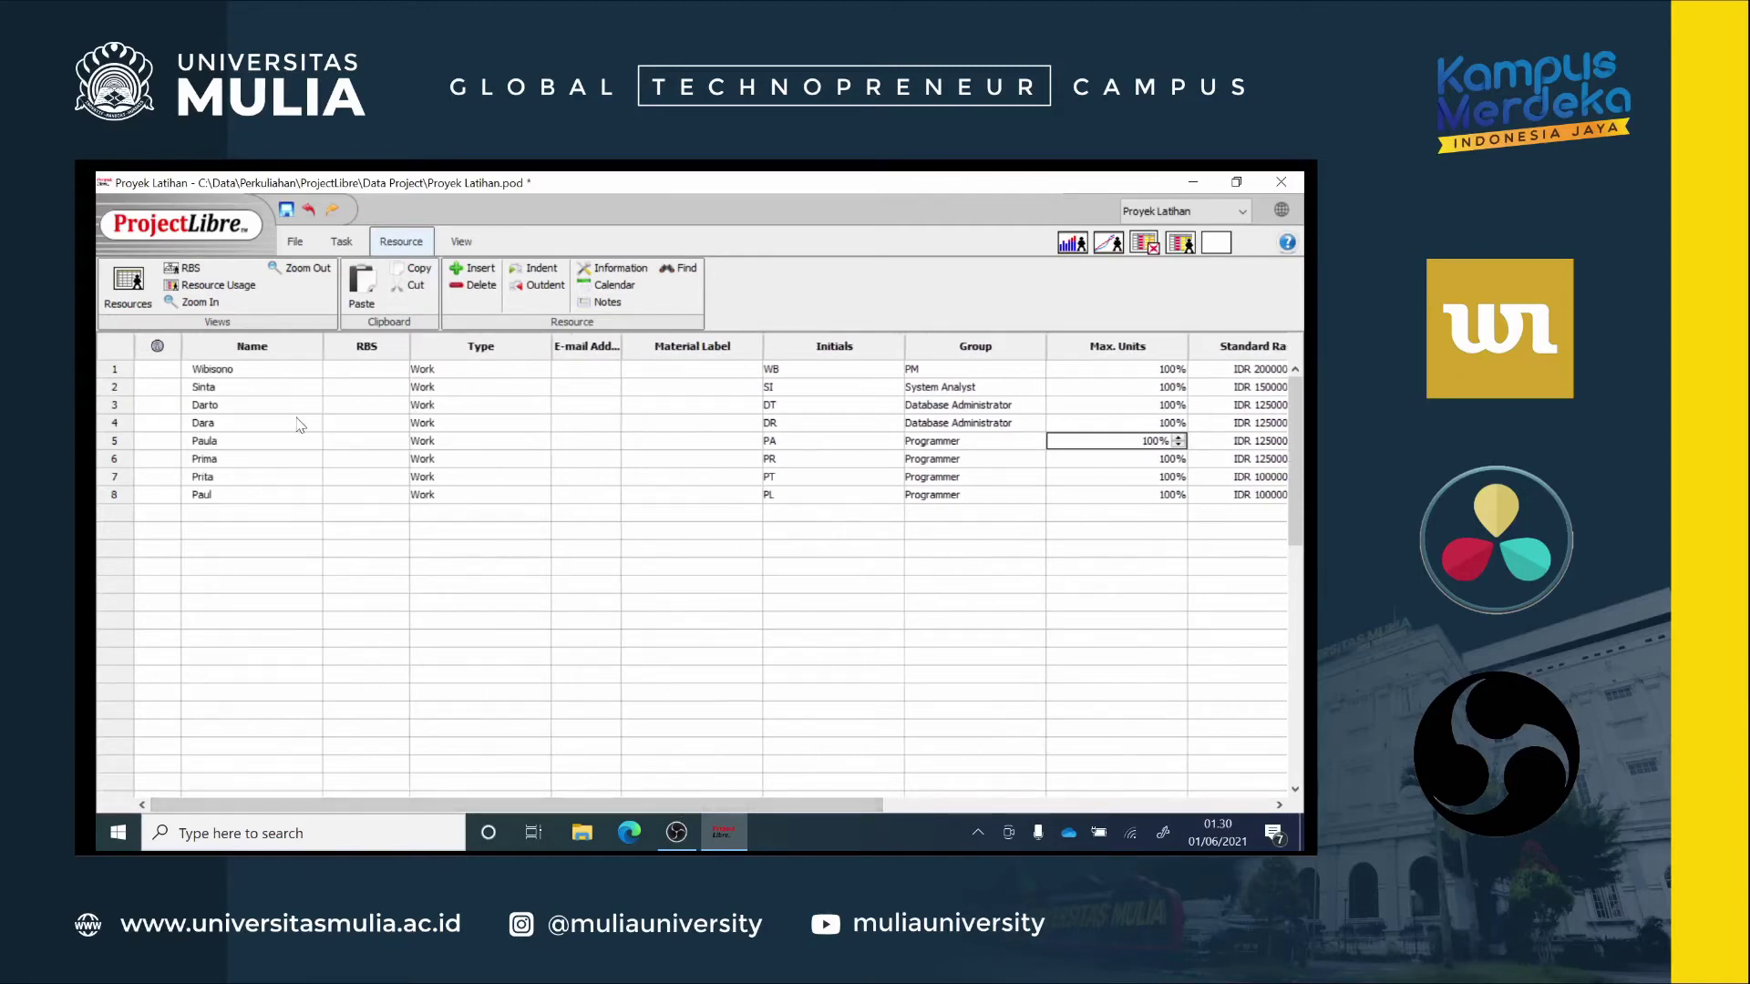
pyautogui.click(291, 240)
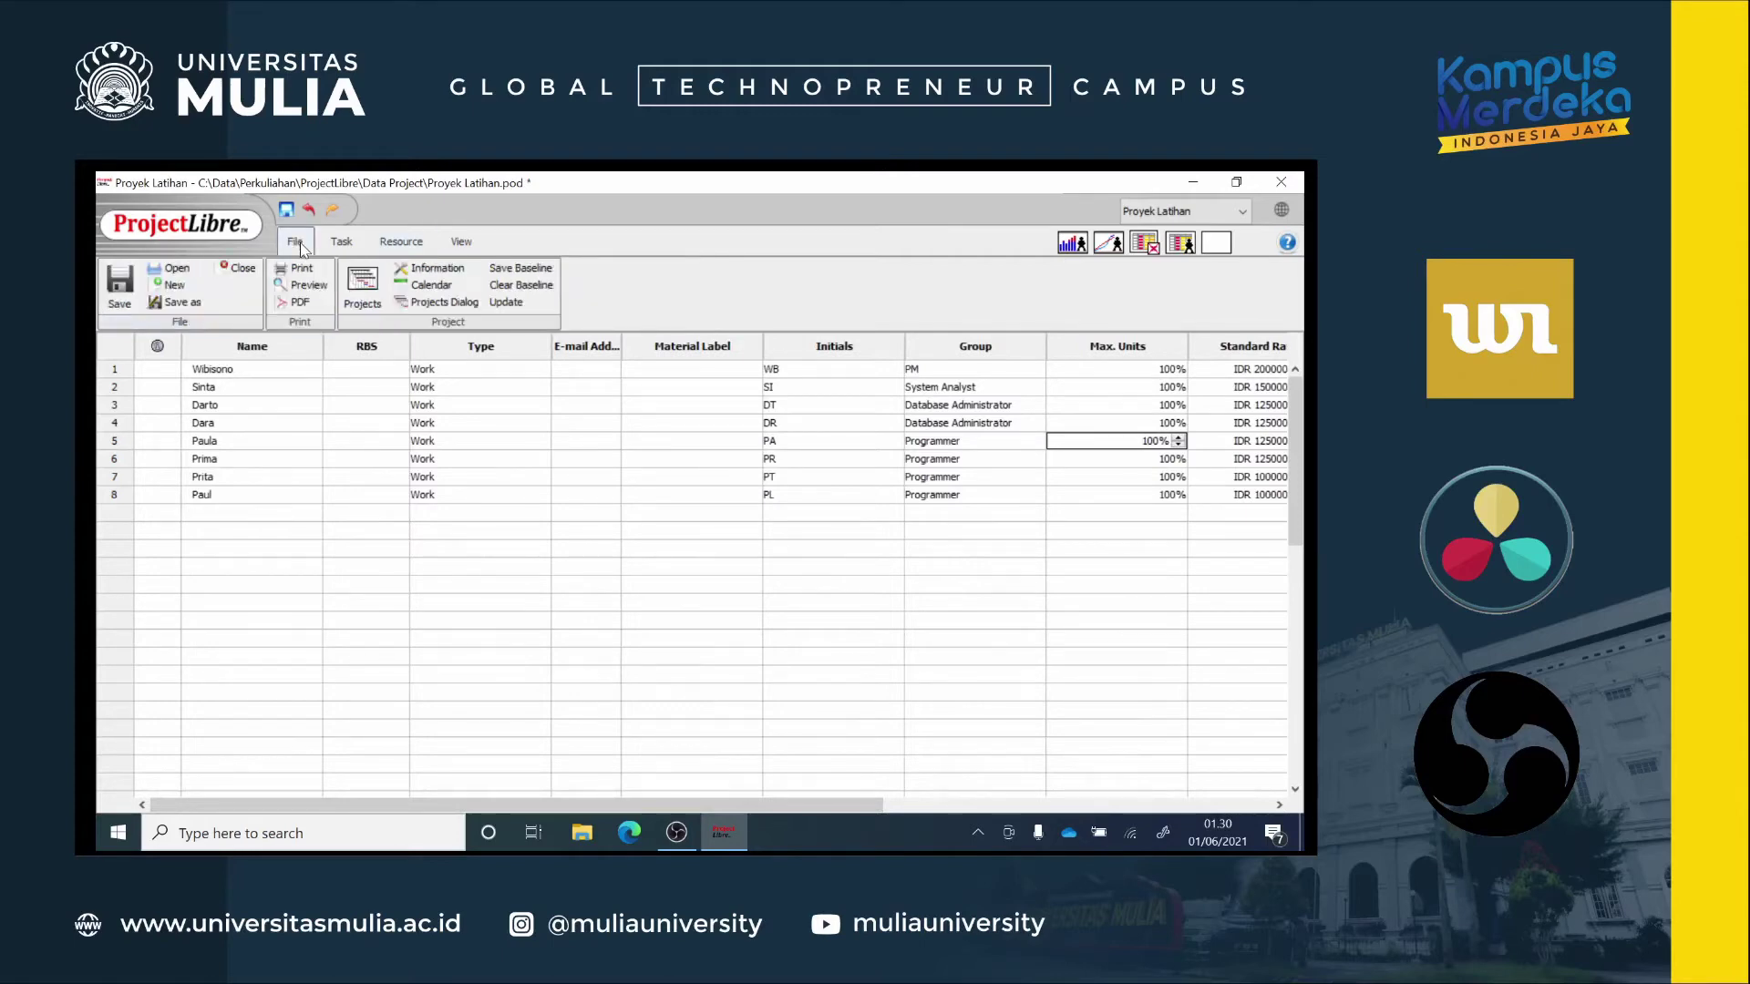
pyautogui.click(122, 292)
# Step: Review the project's Gantt chart and resource sheet by switching between the two views
pyautogui.click(347, 246)
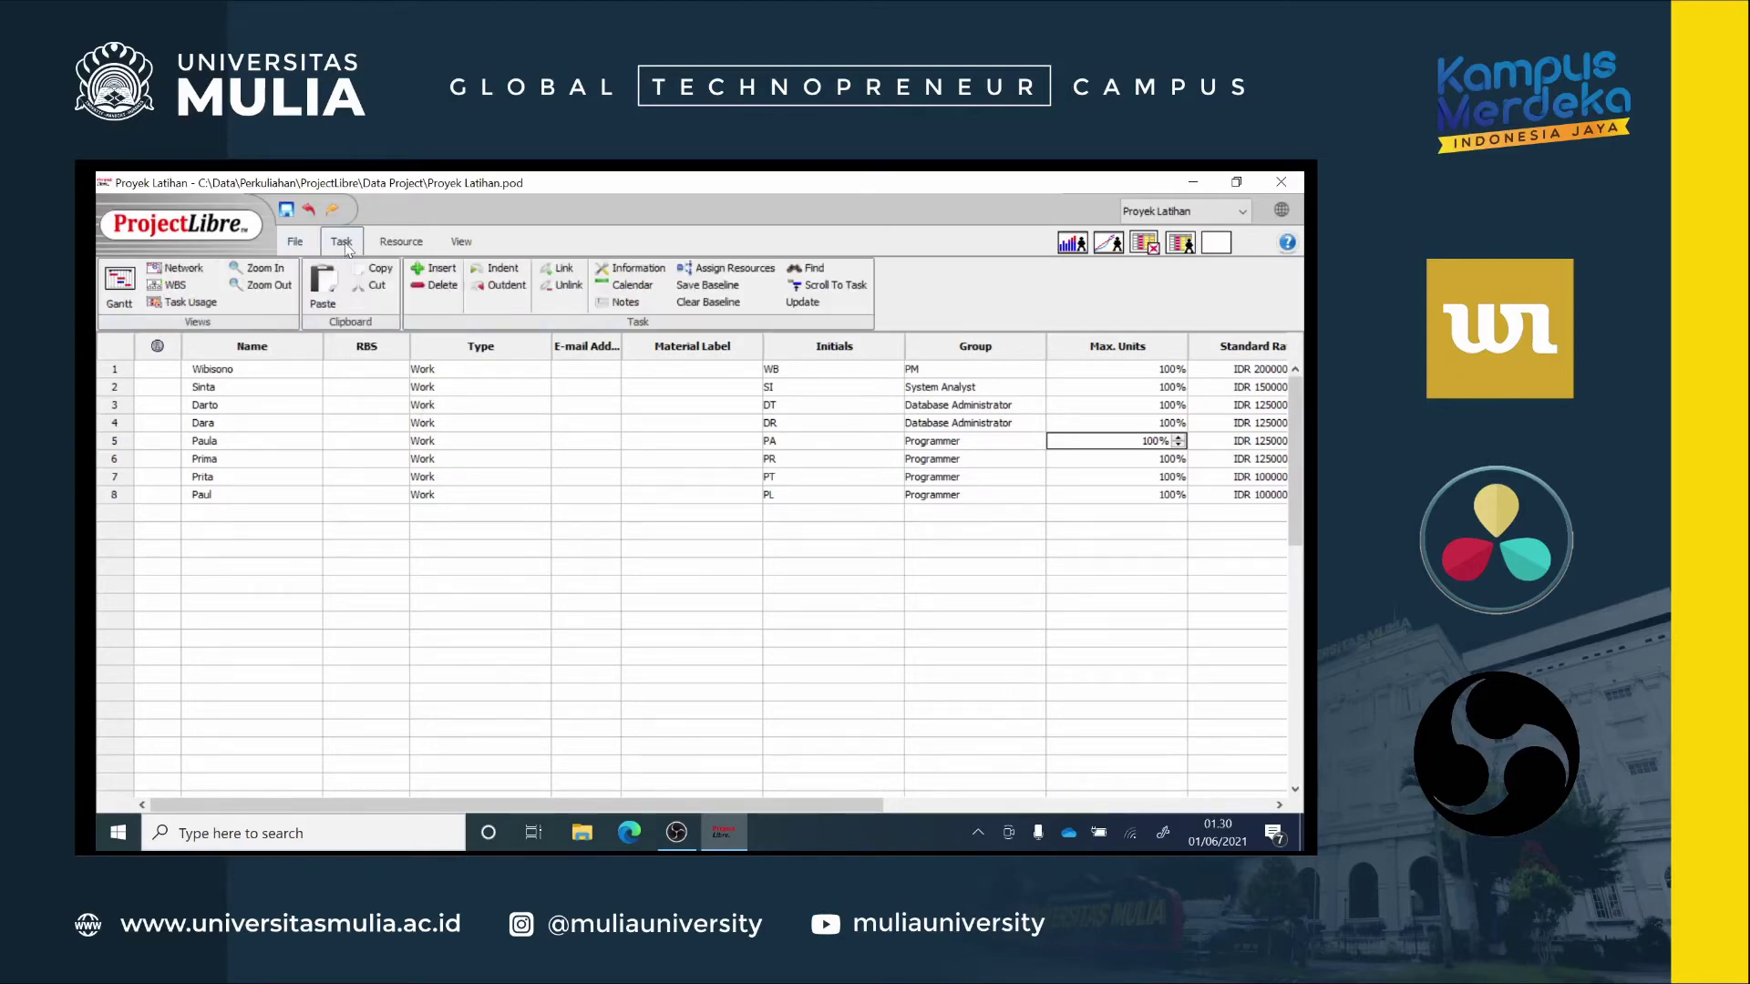
pyautogui.click(123, 291)
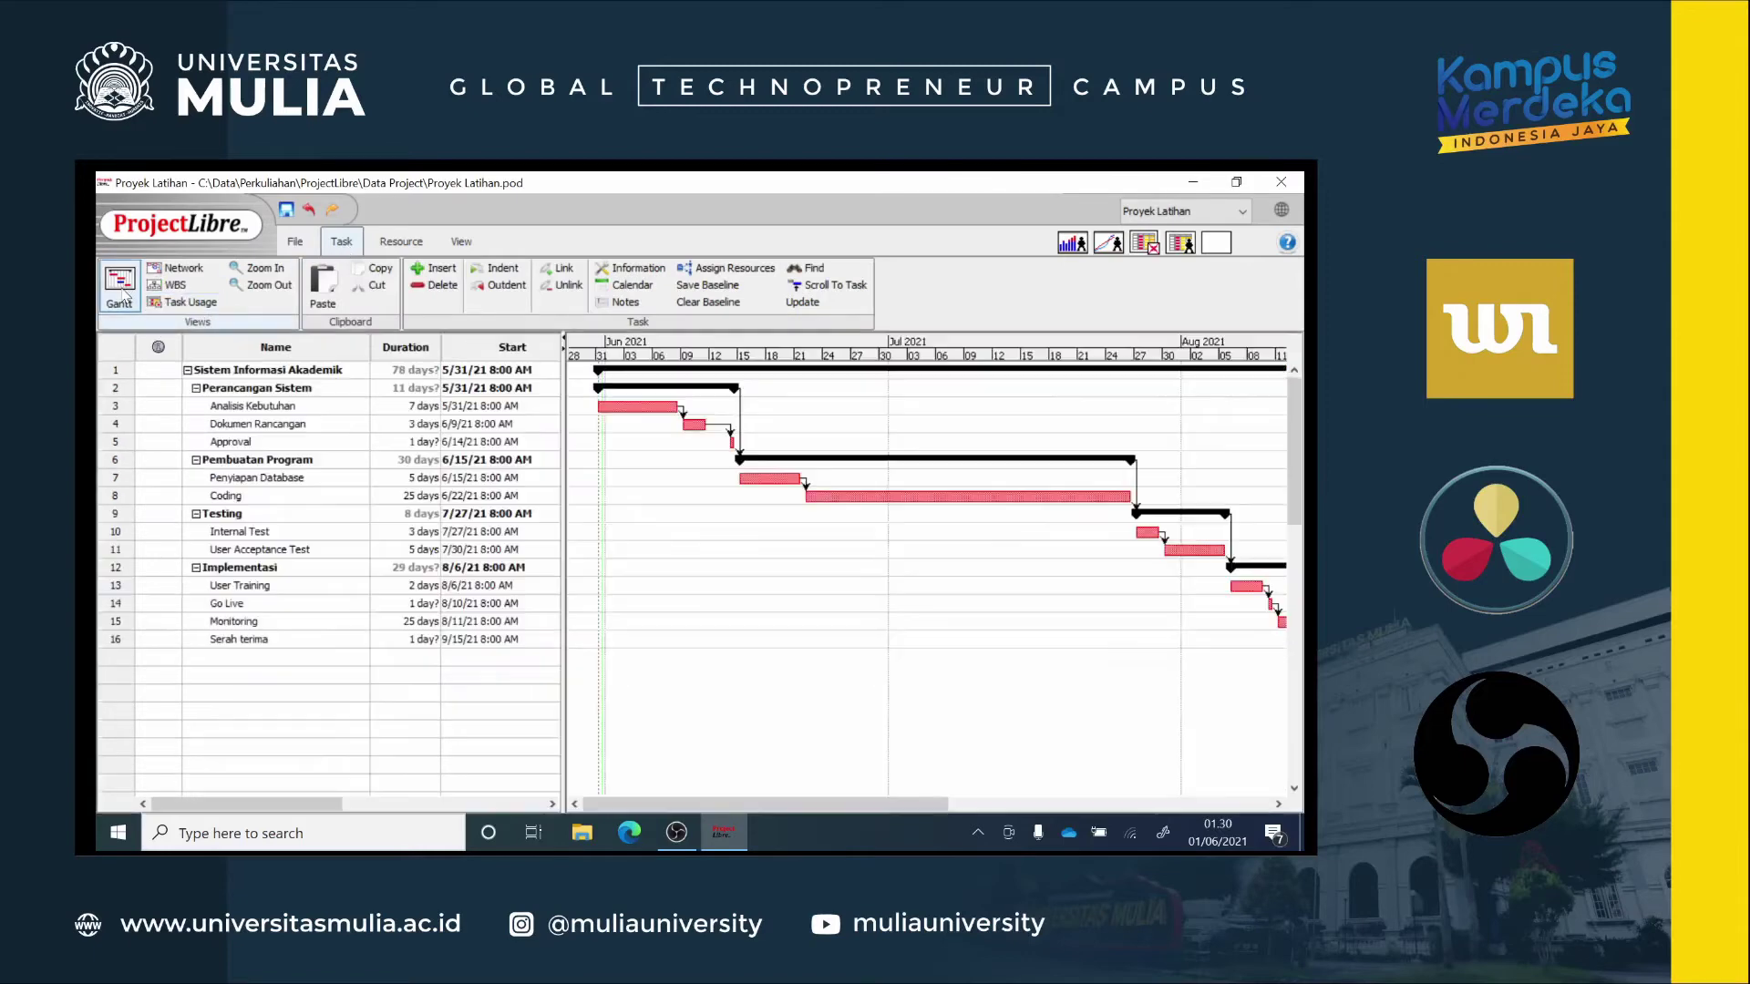
pyautogui.click(403, 246)
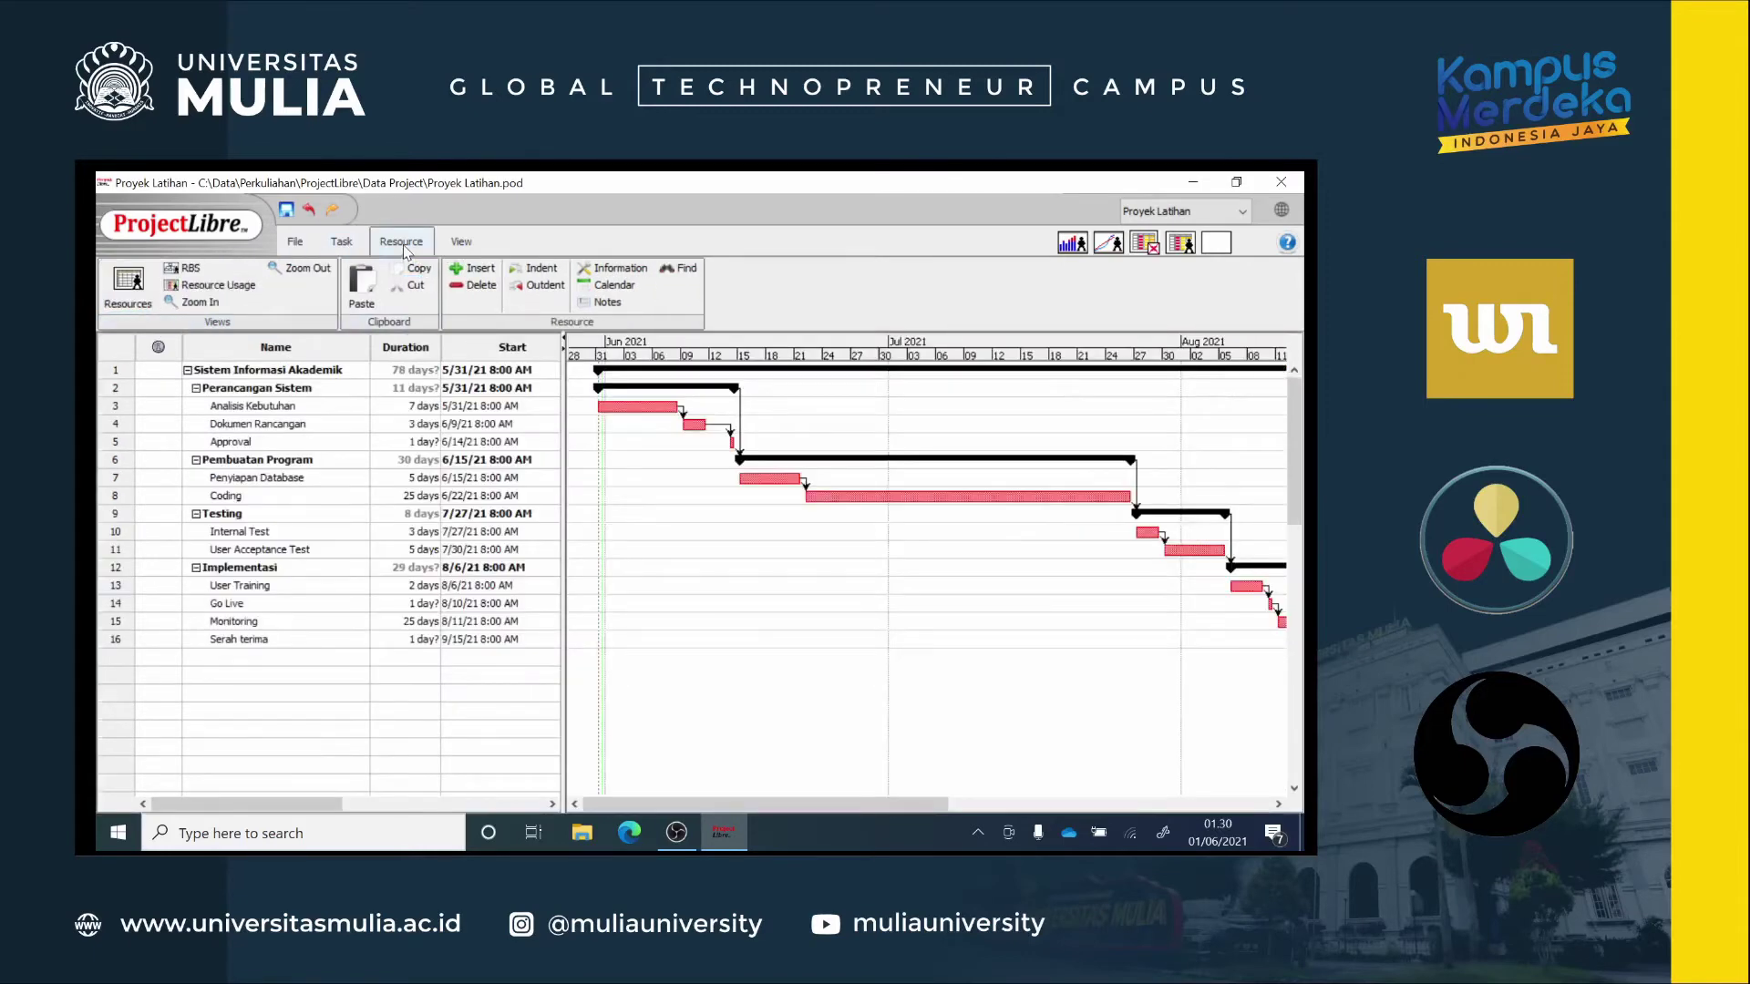
pyautogui.click(132, 293)
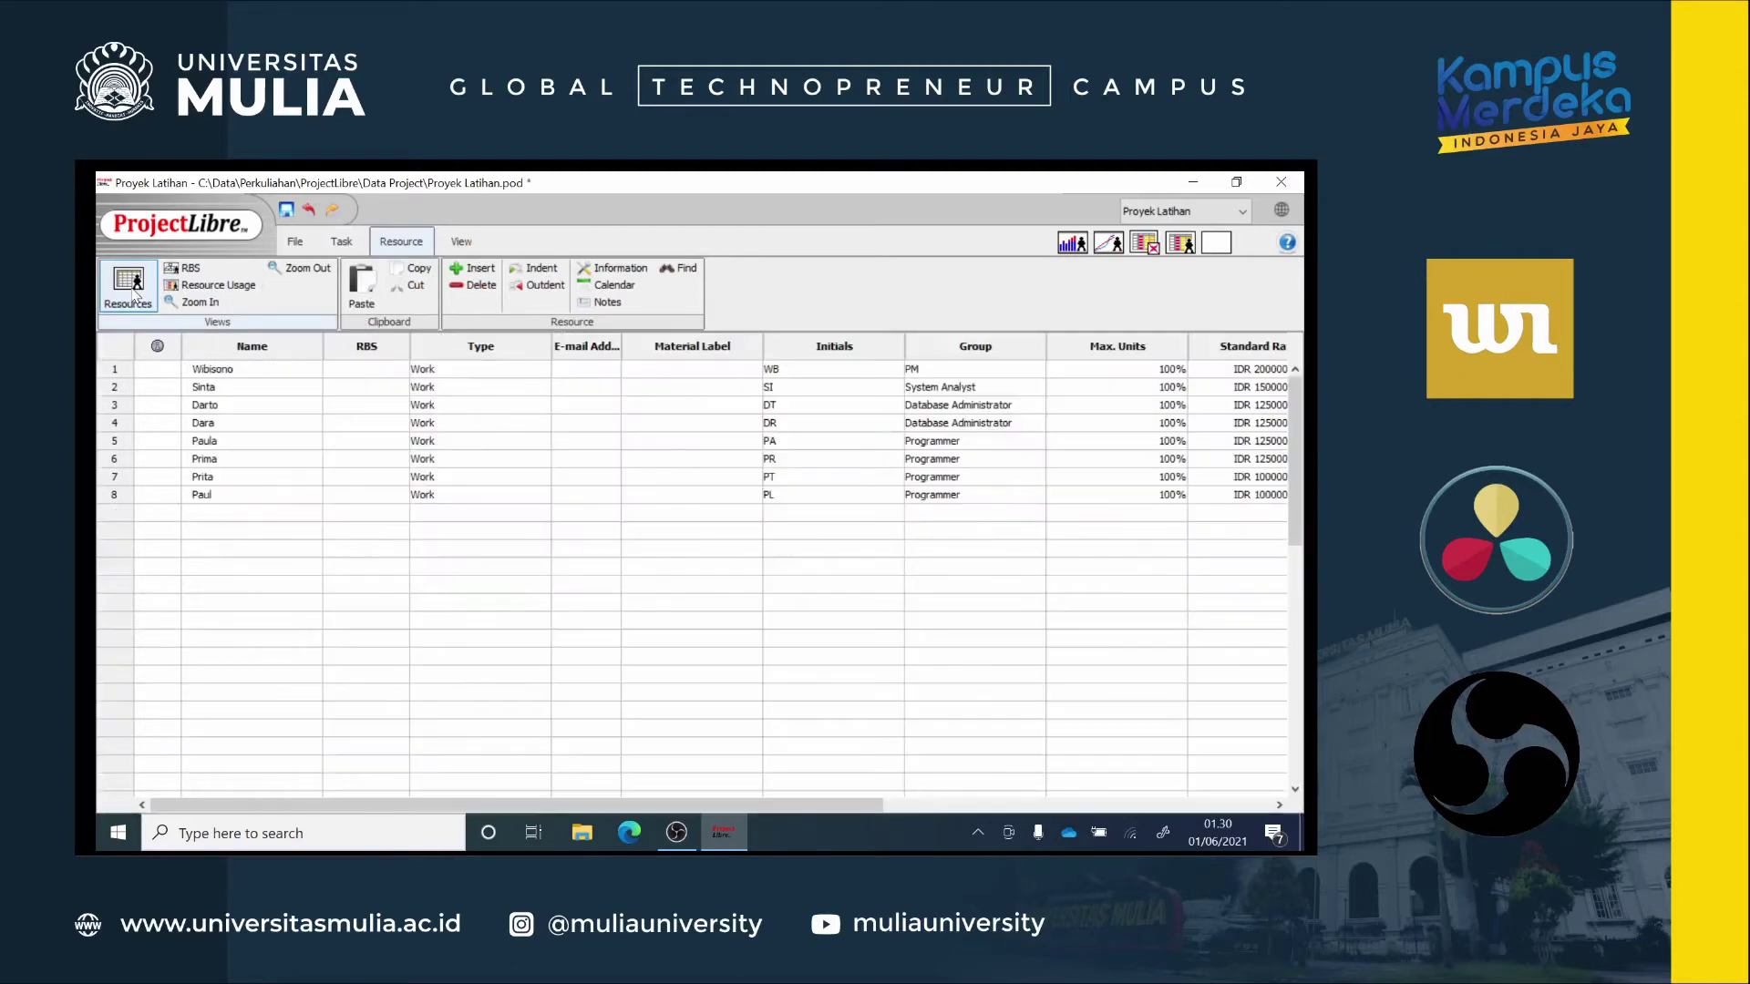
pyautogui.click(344, 246)
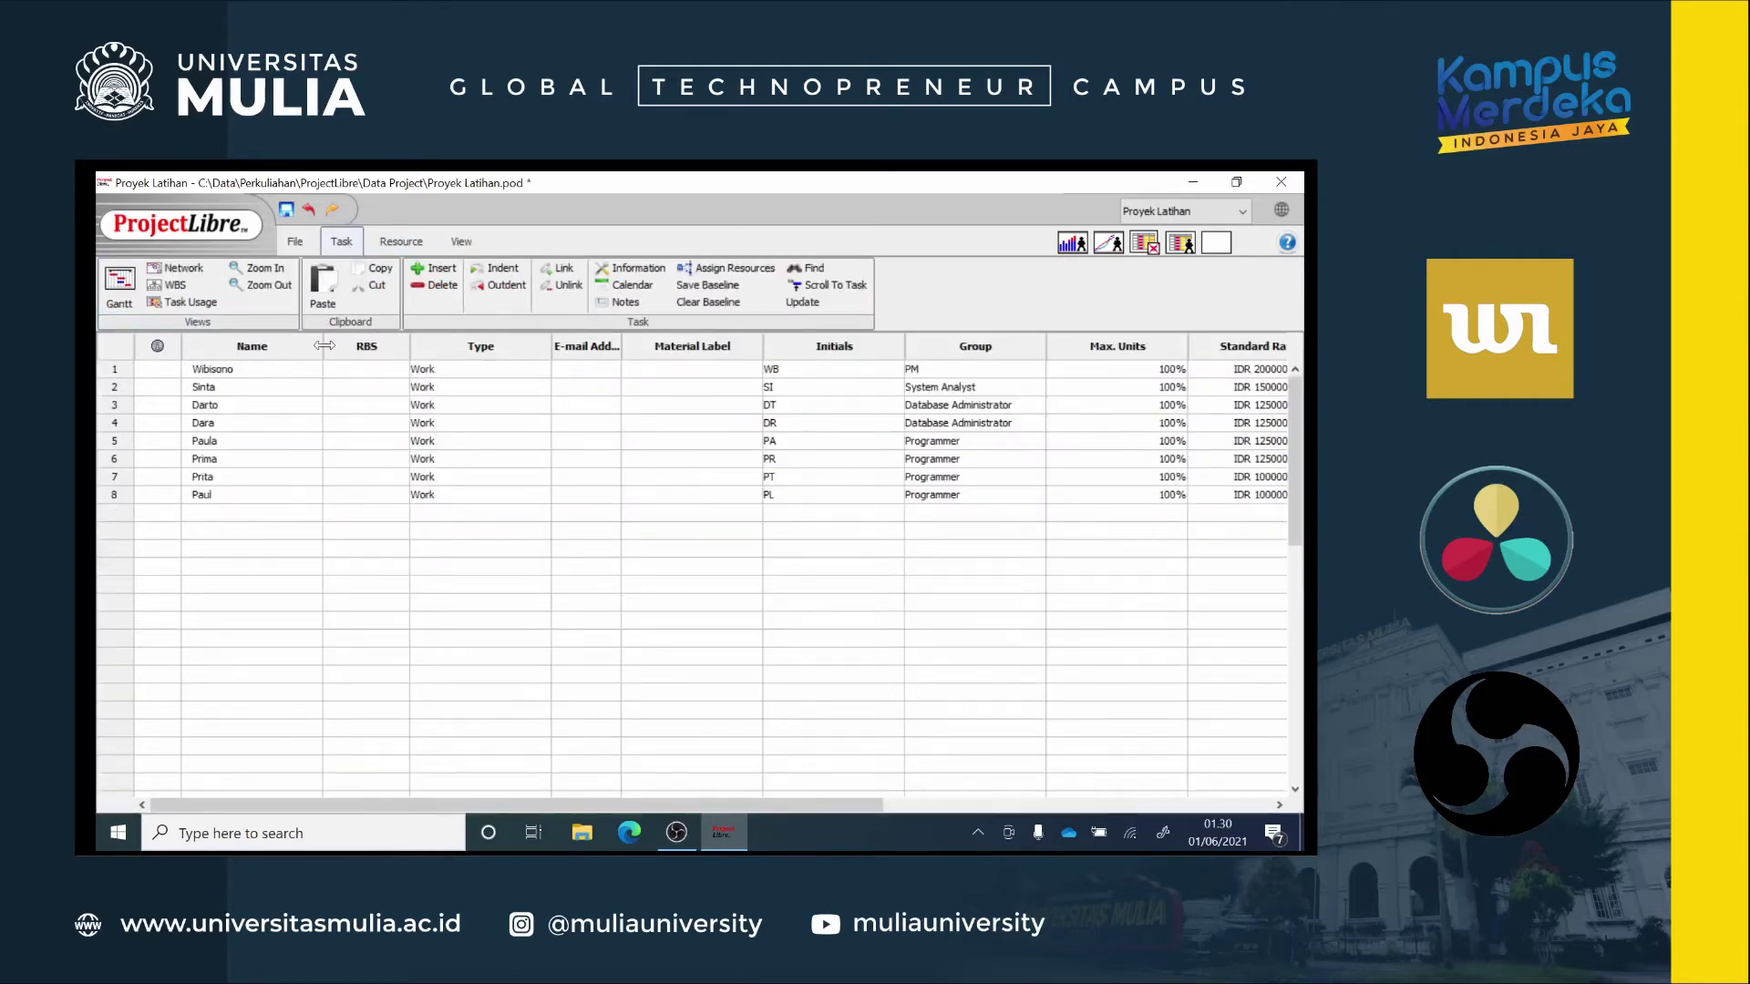
pyautogui.click(127, 298)
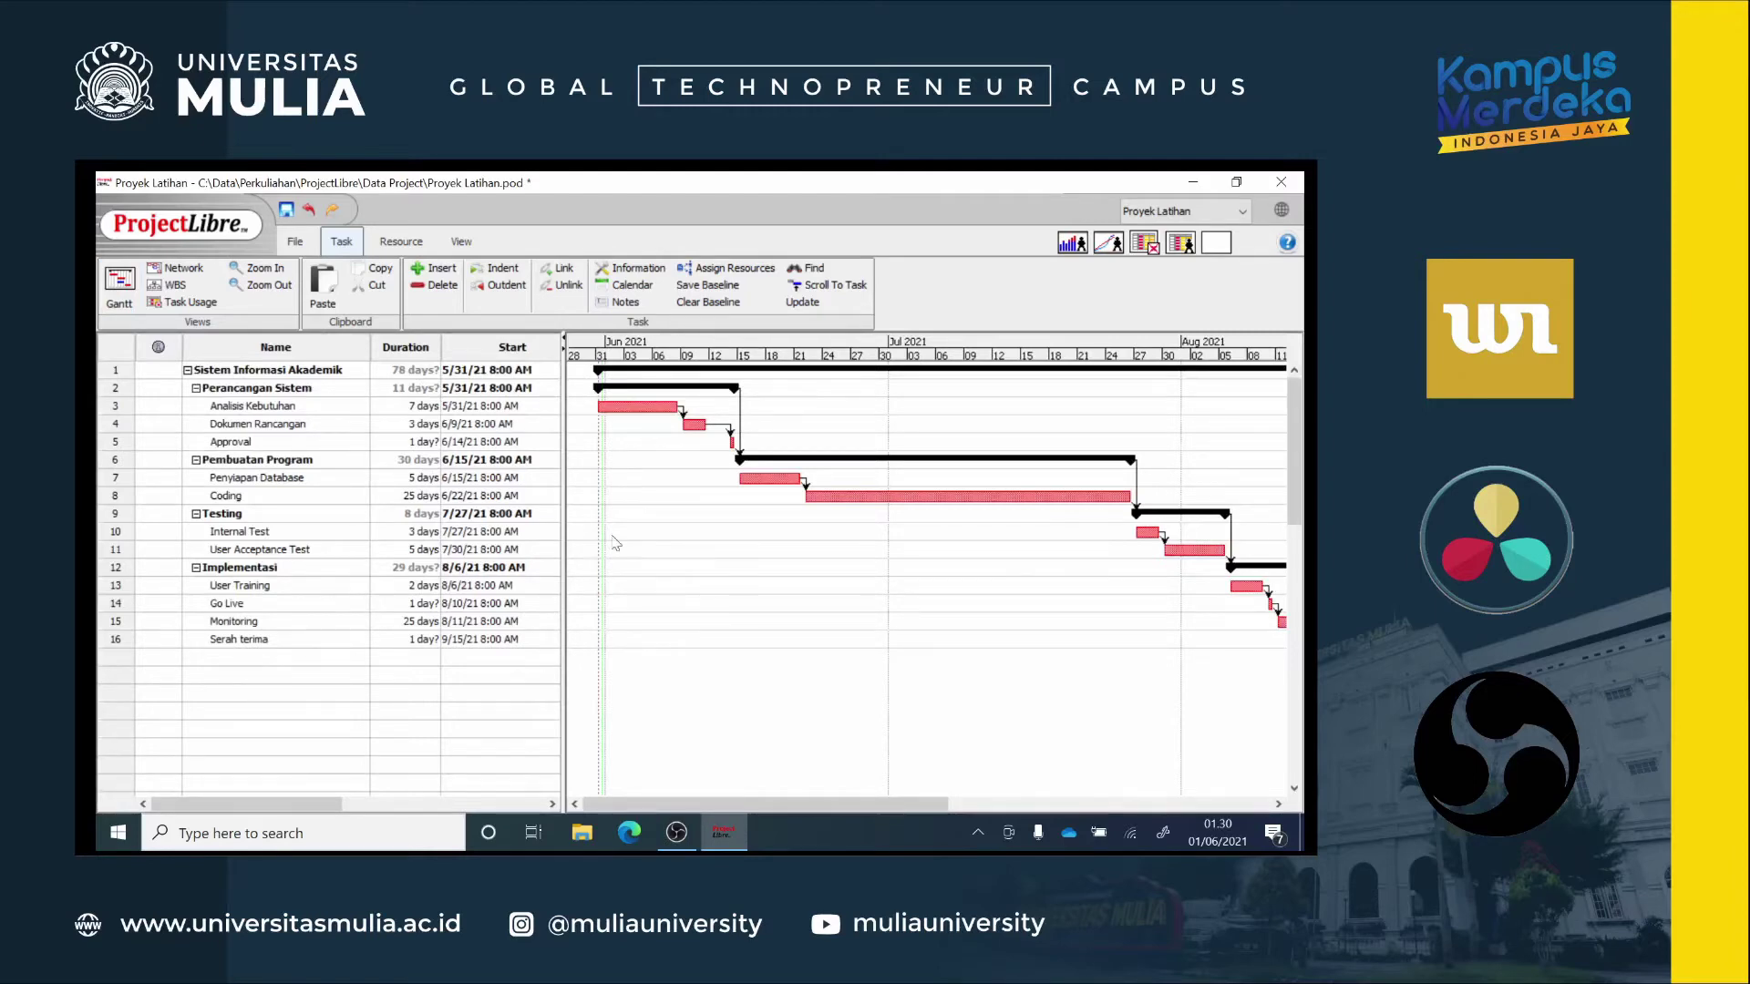
pyautogui.click(404, 243)
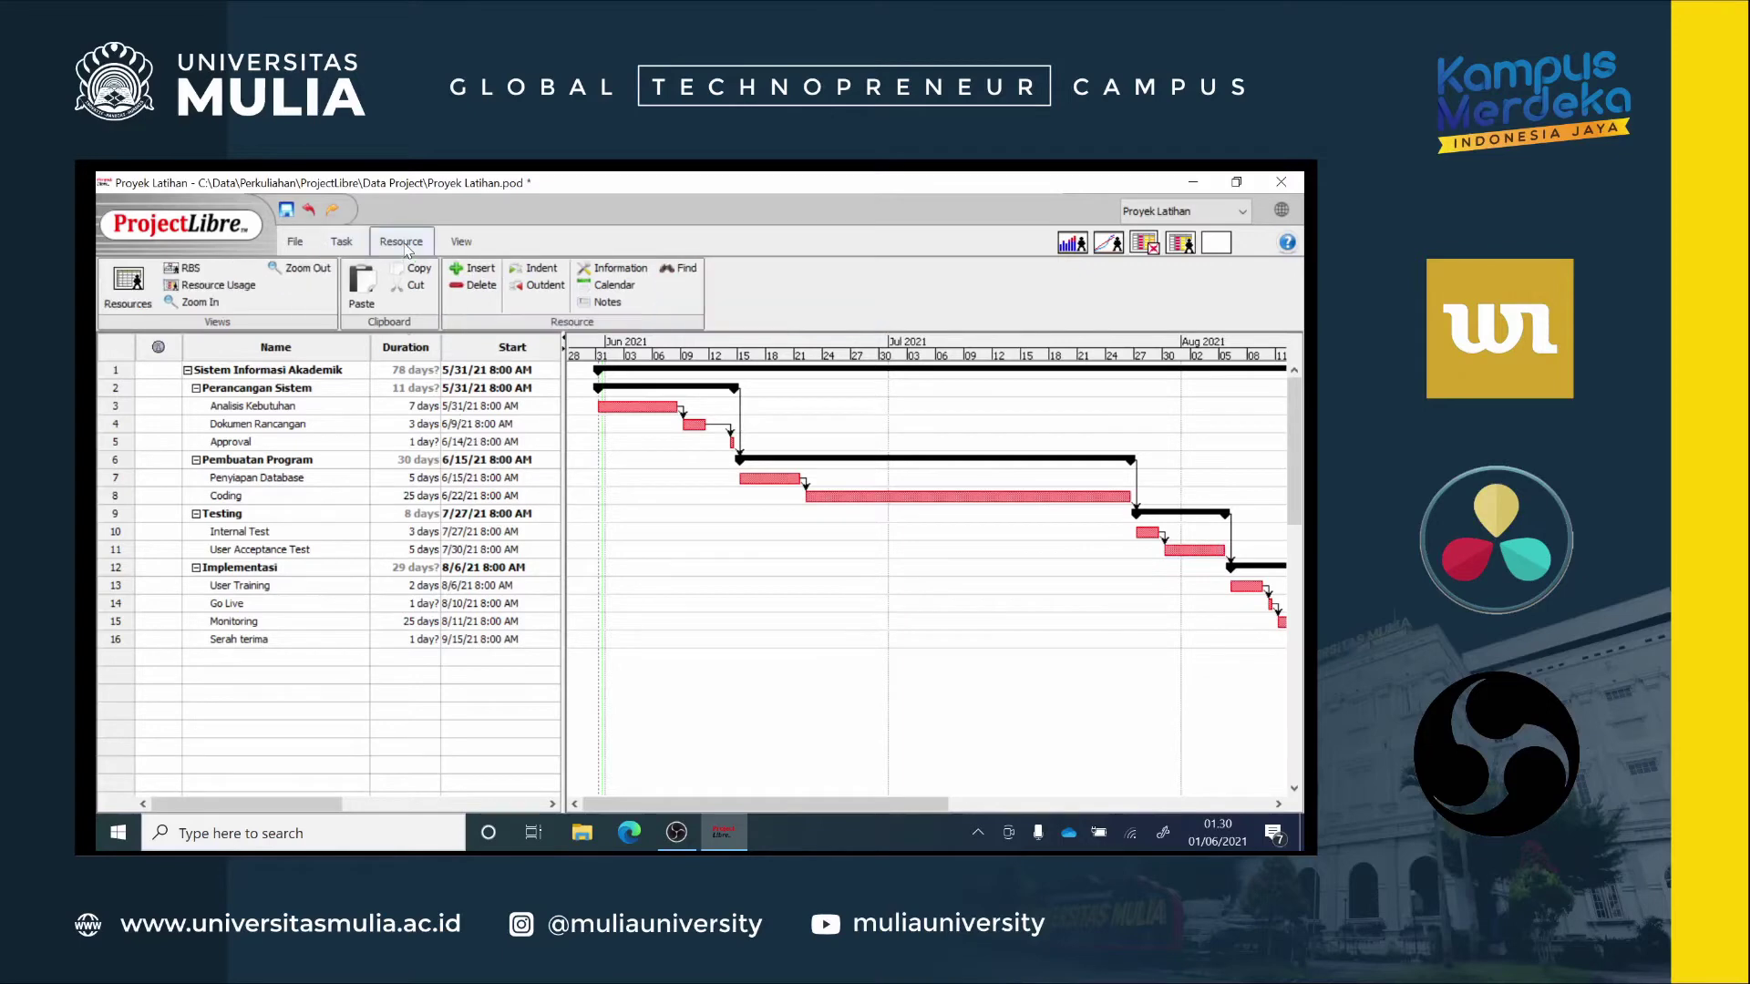
pyautogui.click(132, 287)
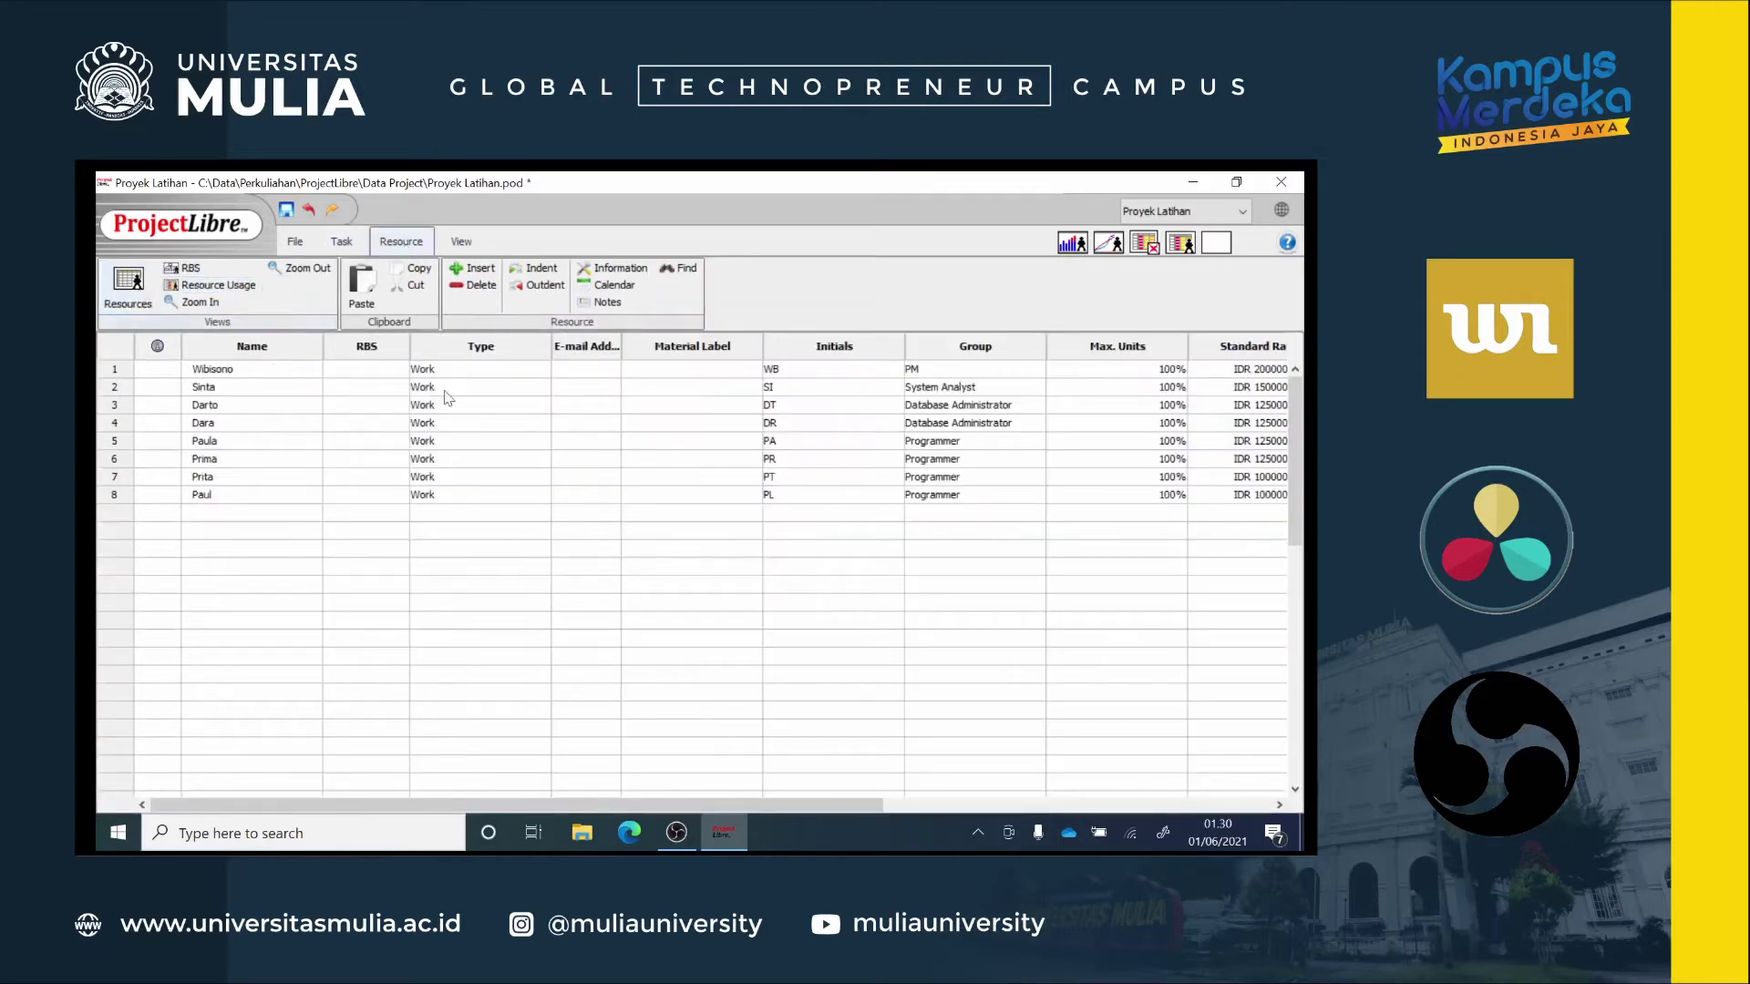
# Step: Return to the Gantt chart and assign the PM and the System Analyst to the Analisis Kebutuhan task
pyautogui.click(342, 243)
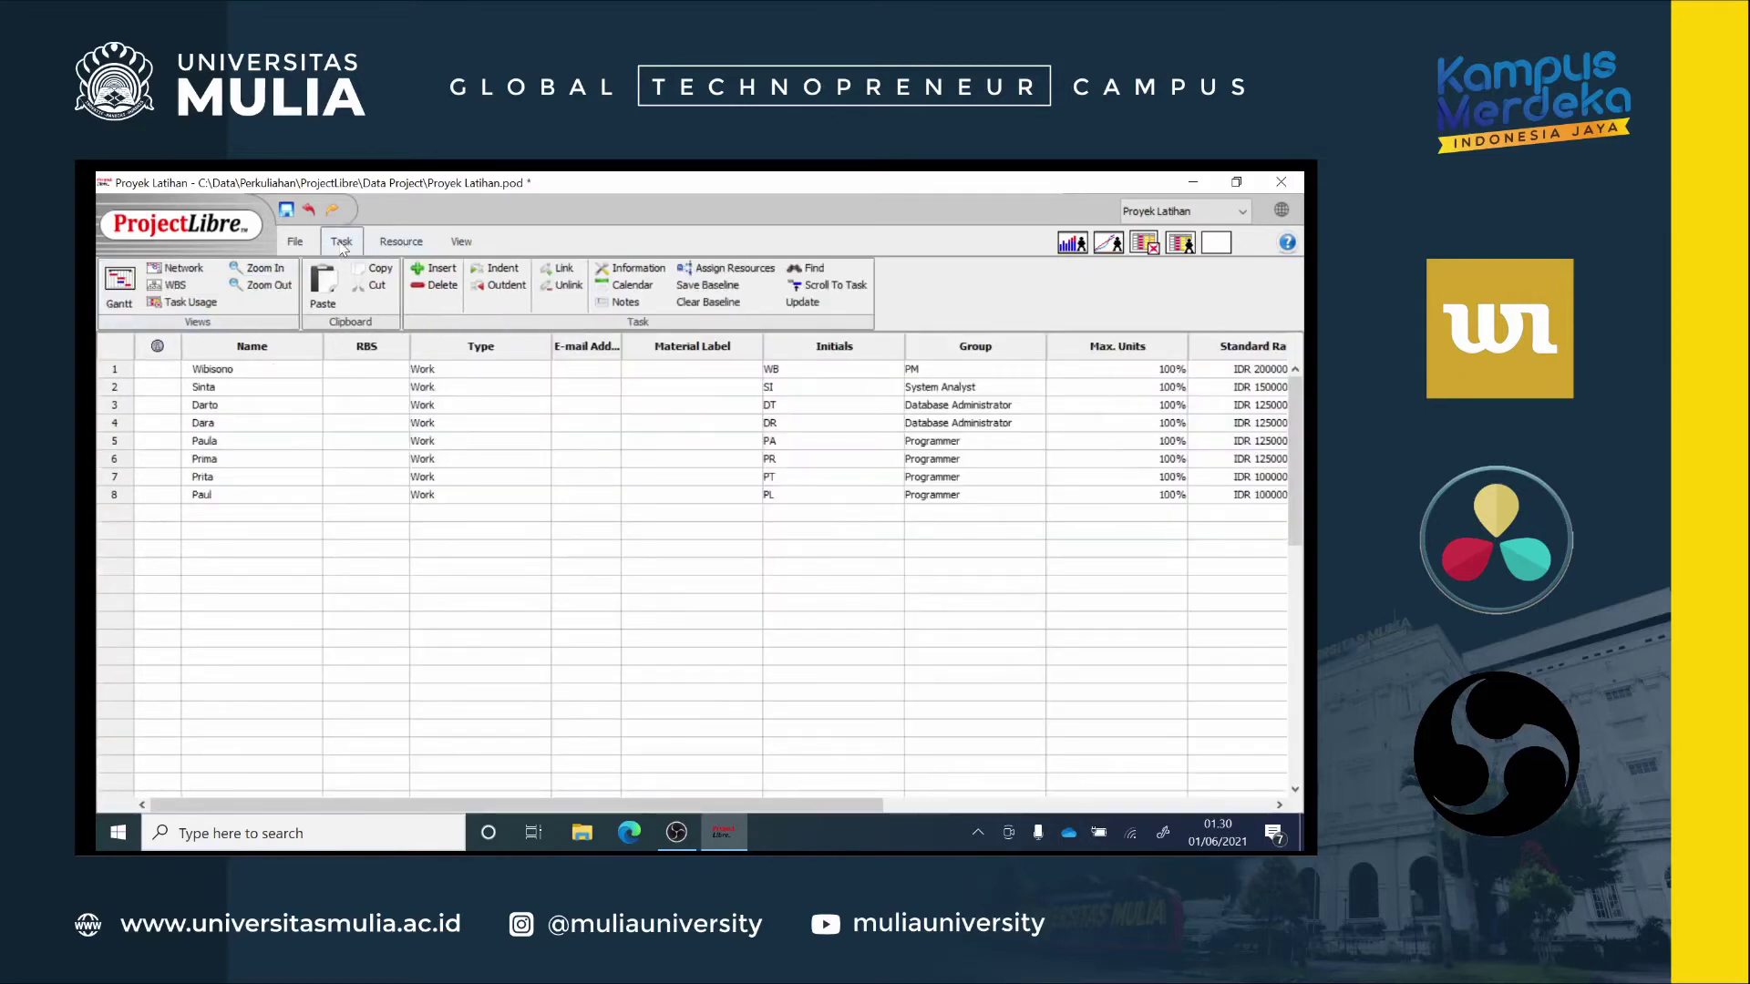
pyautogui.click(120, 285)
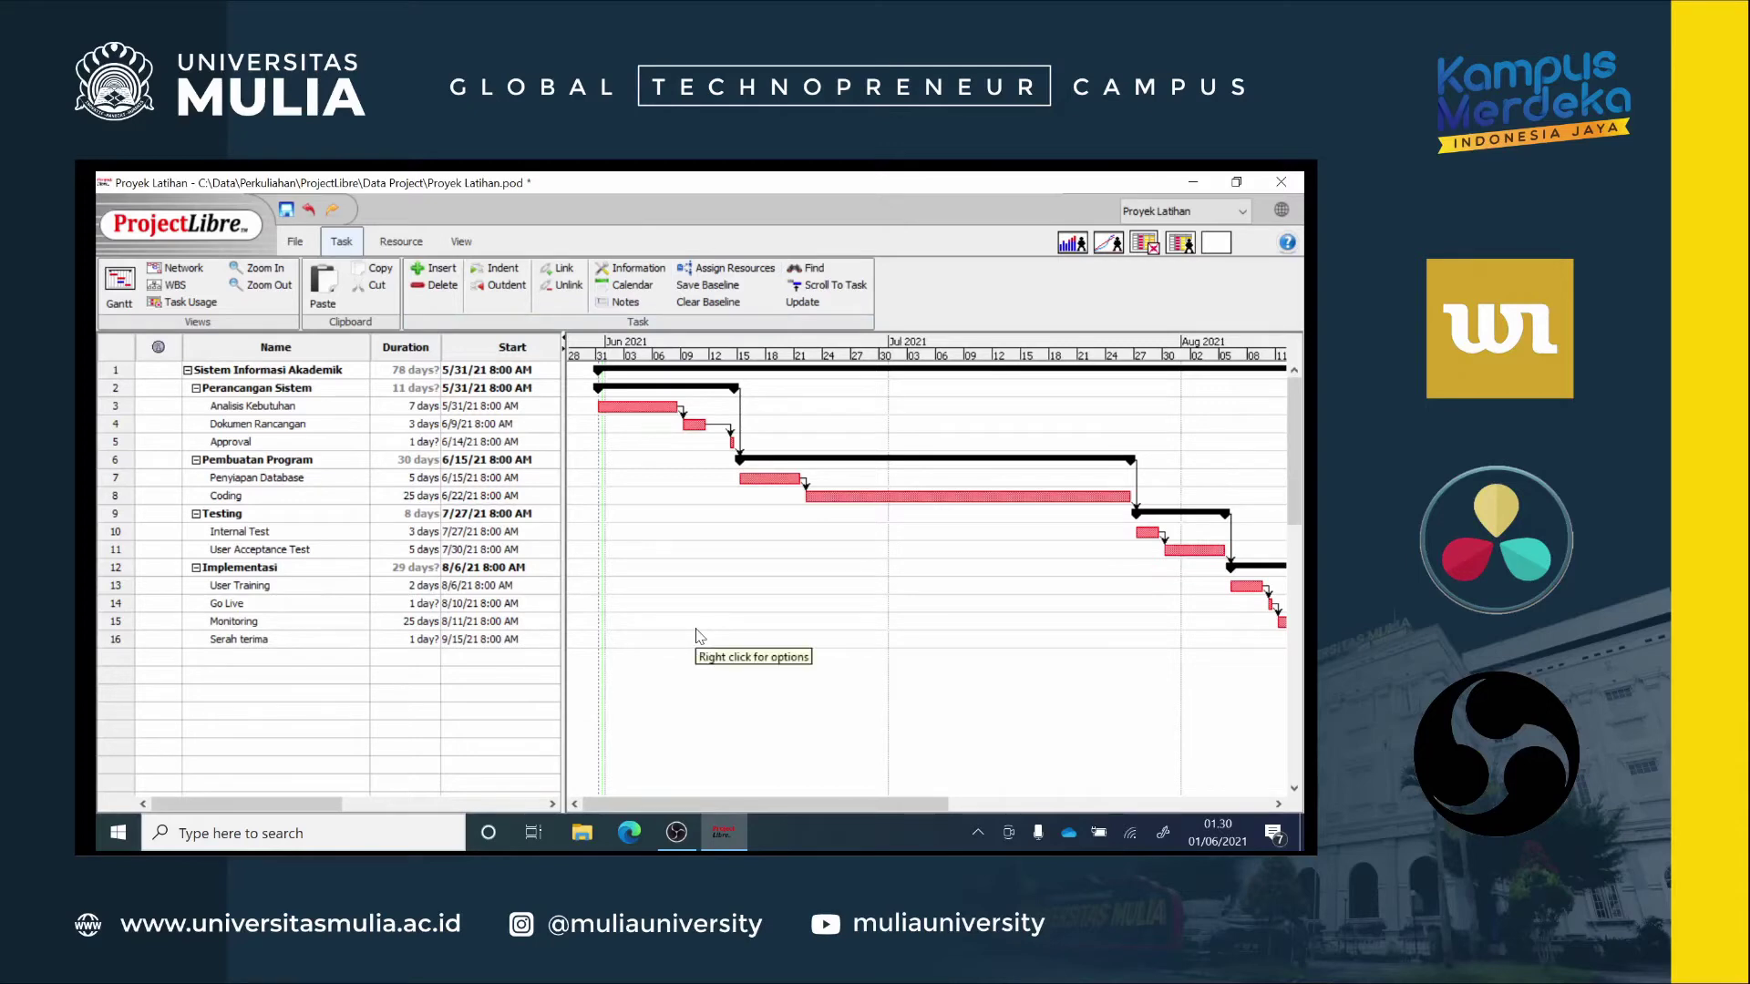
pyautogui.rightClick(699, 570)
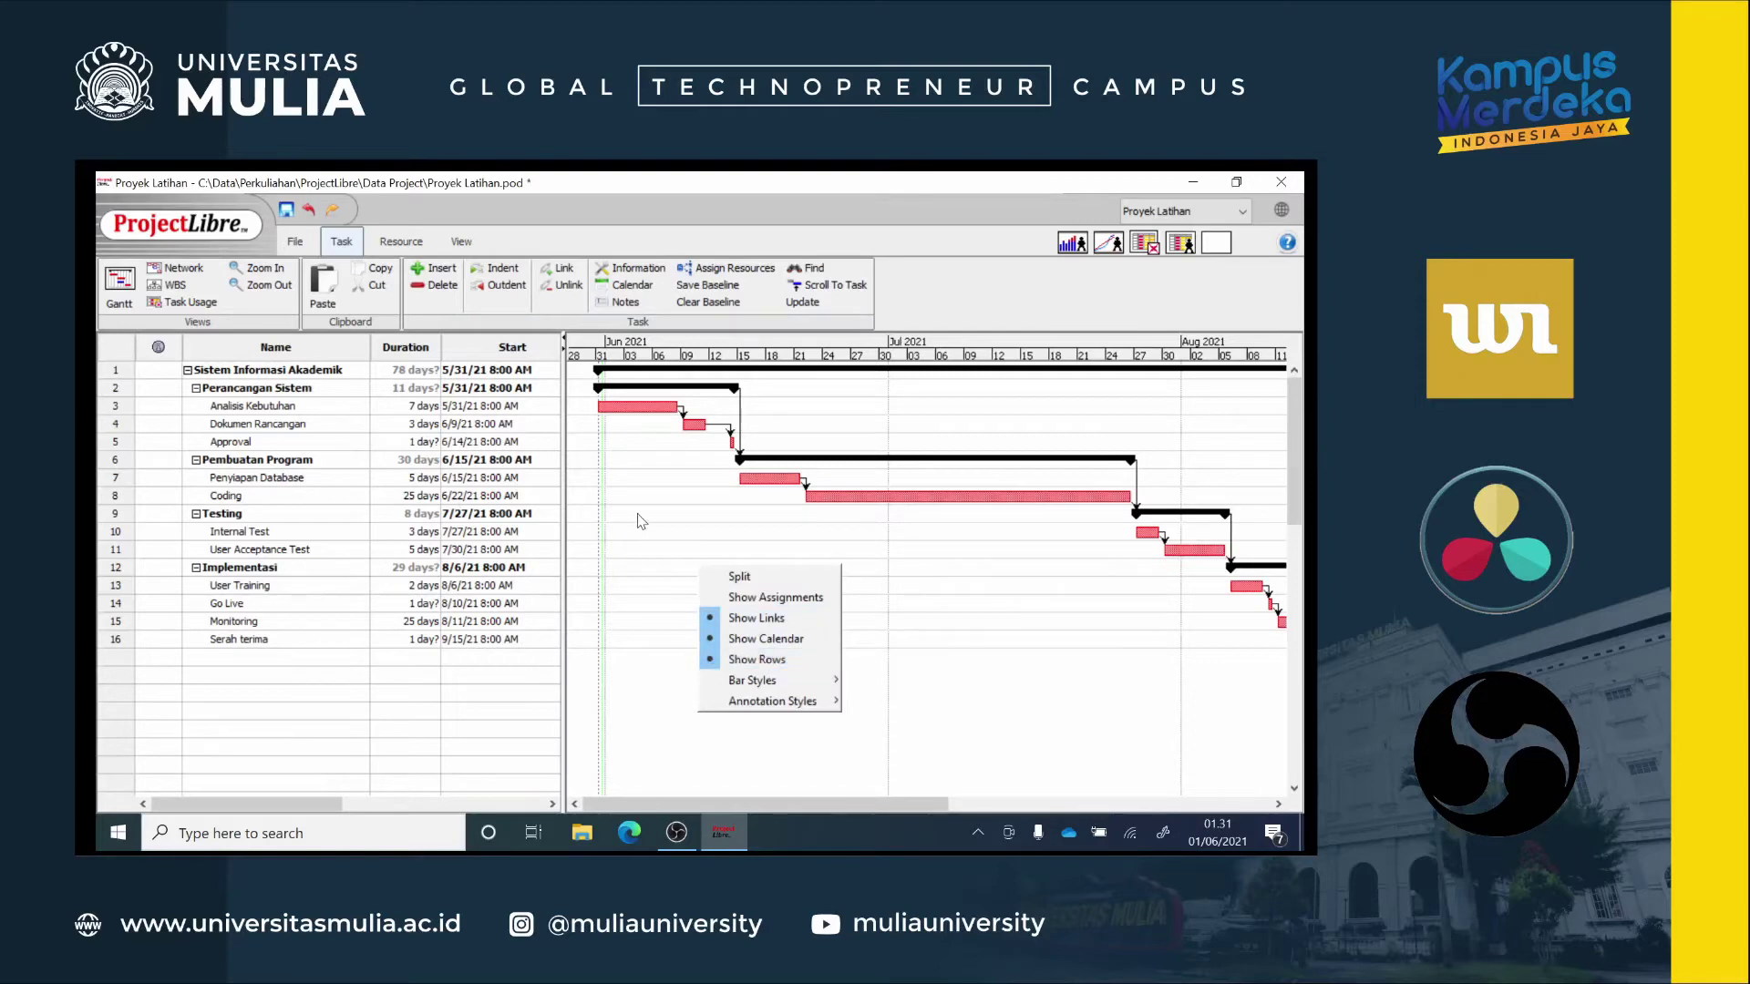
pyautogui.click(267, 741)
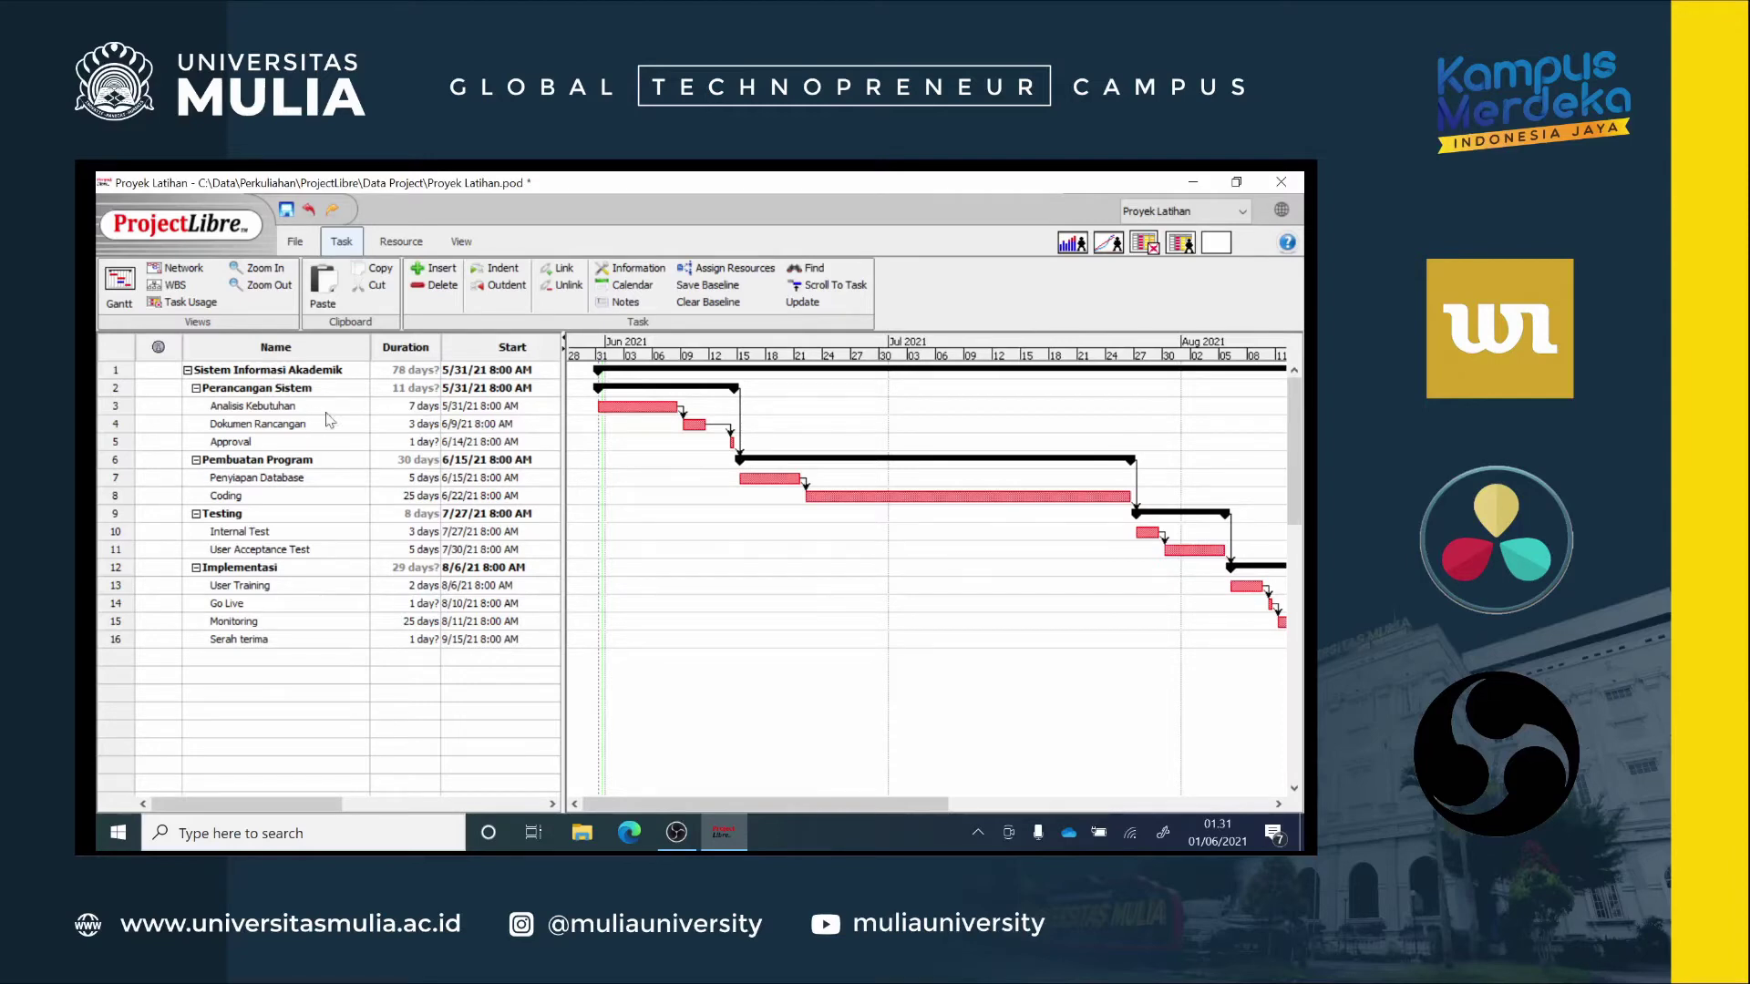
pyautogui.click(130, 415)
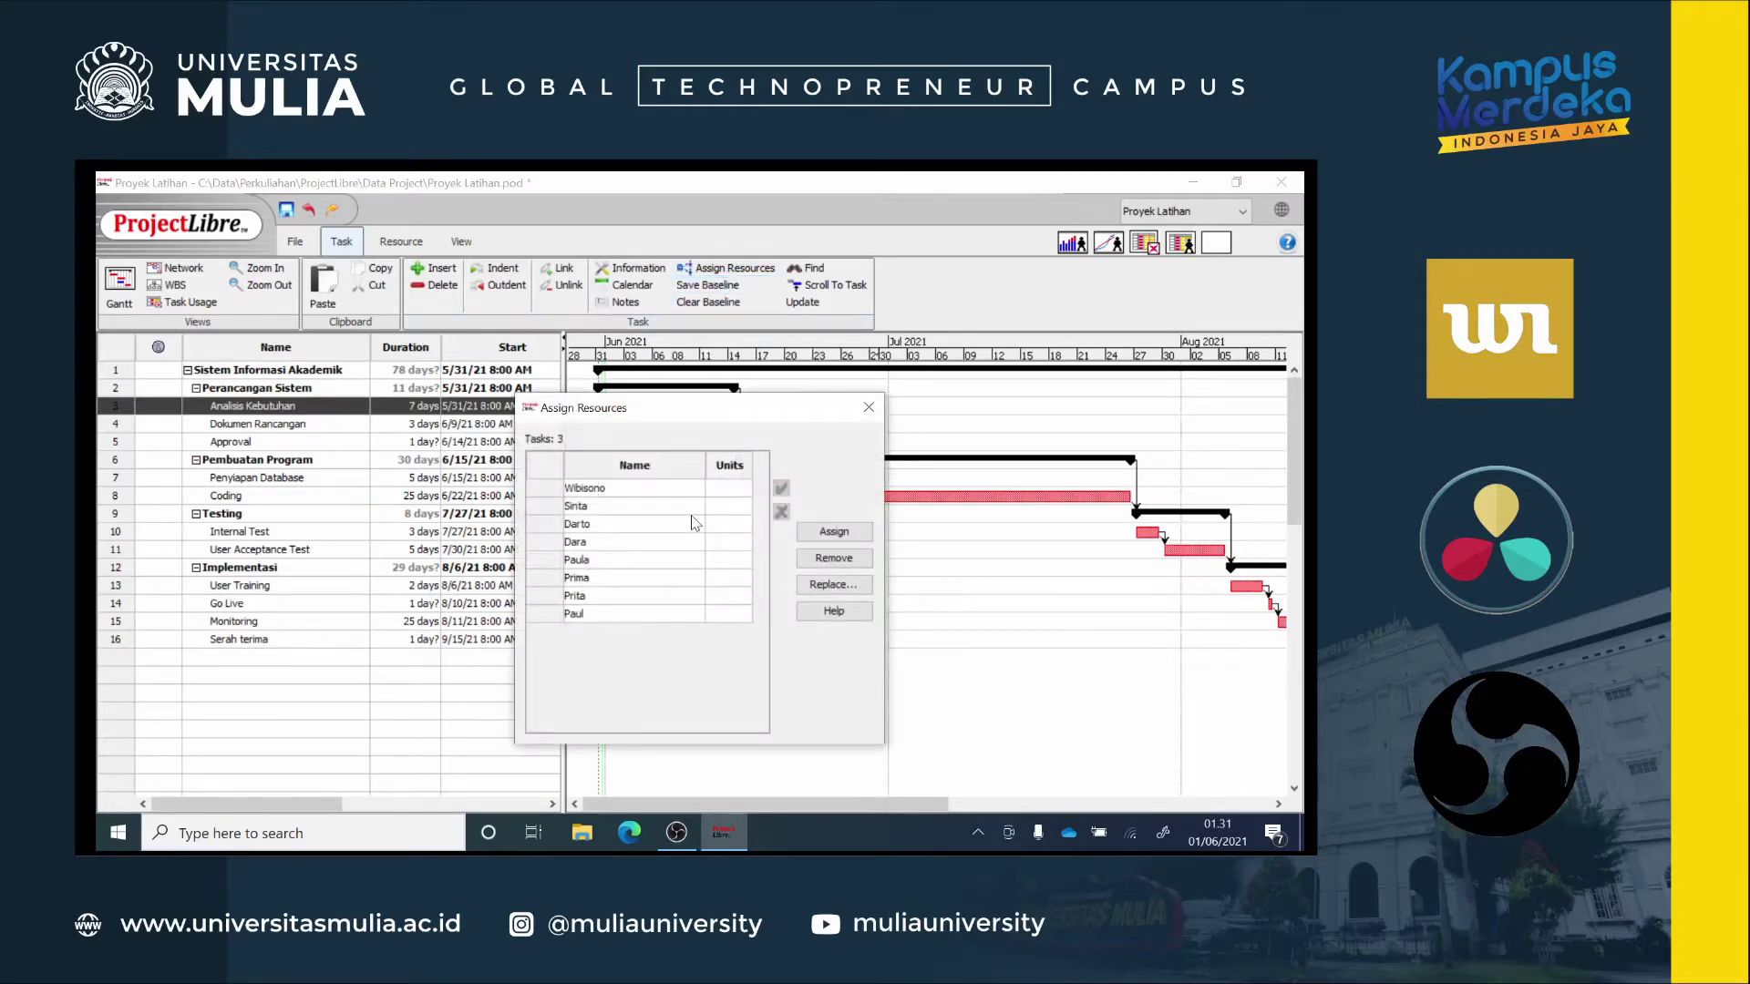
pyautogui.click(560, 493)
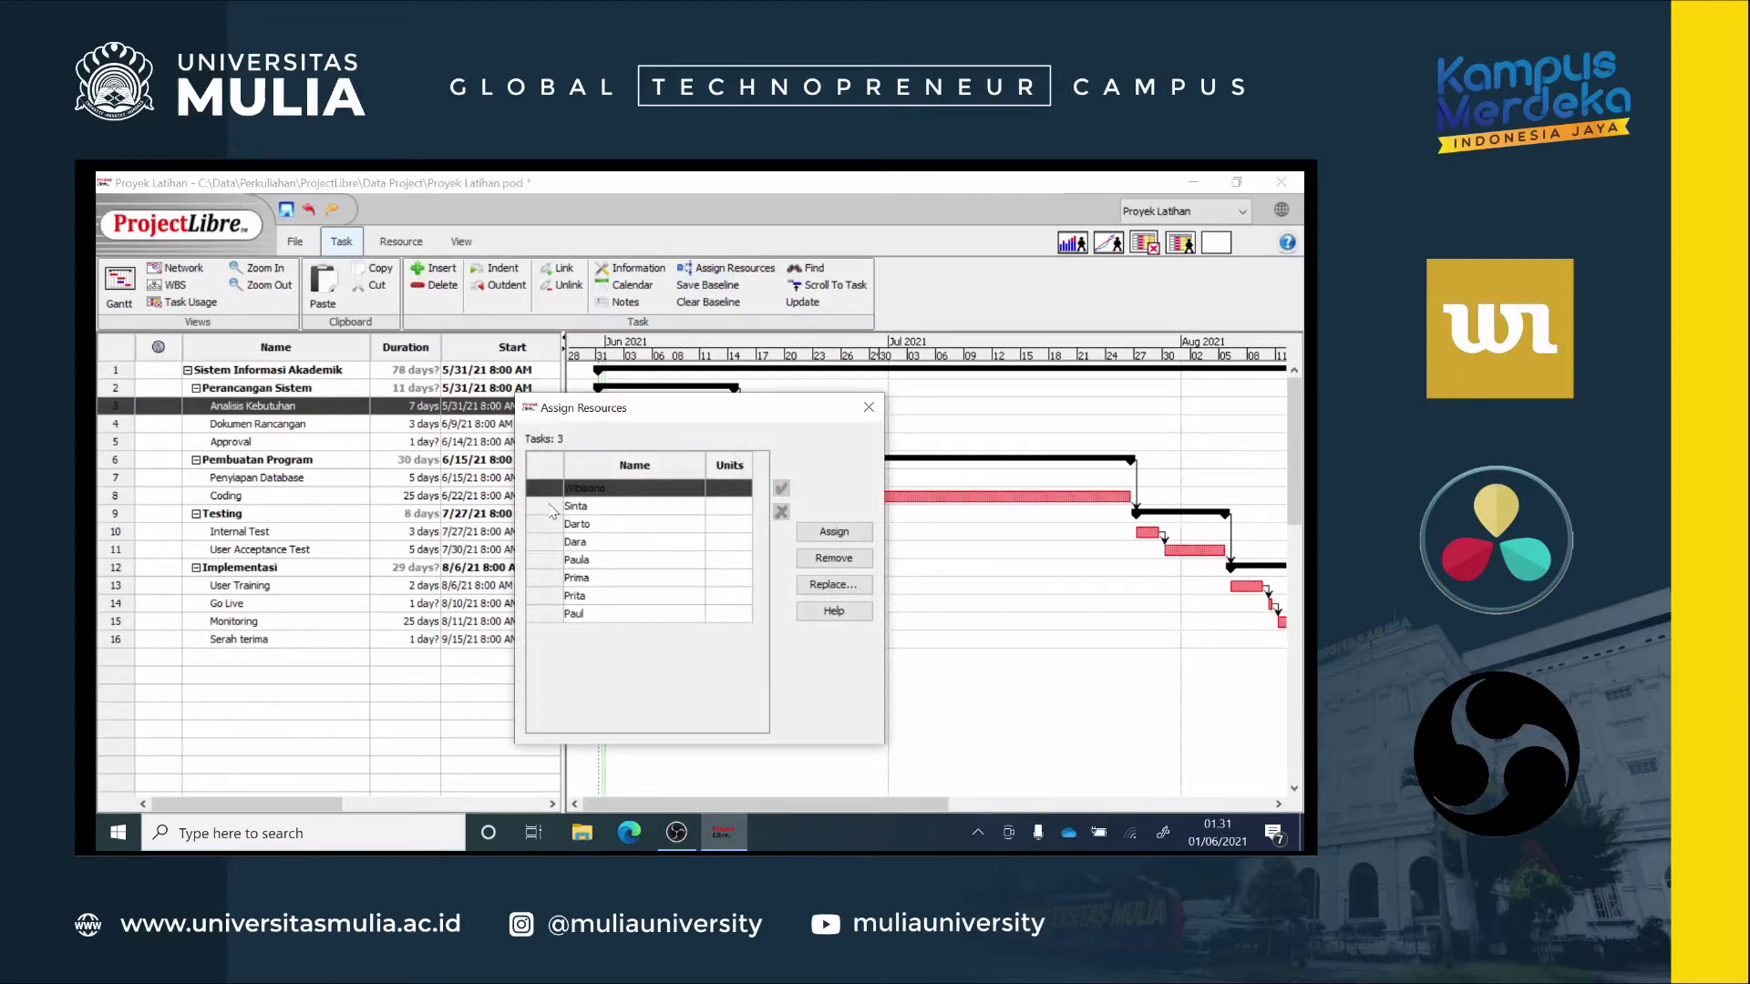
pyautogui.keyDown('ctrl'); pyautogui.click(554, 505); pyautogui.keyUp('ctrl')
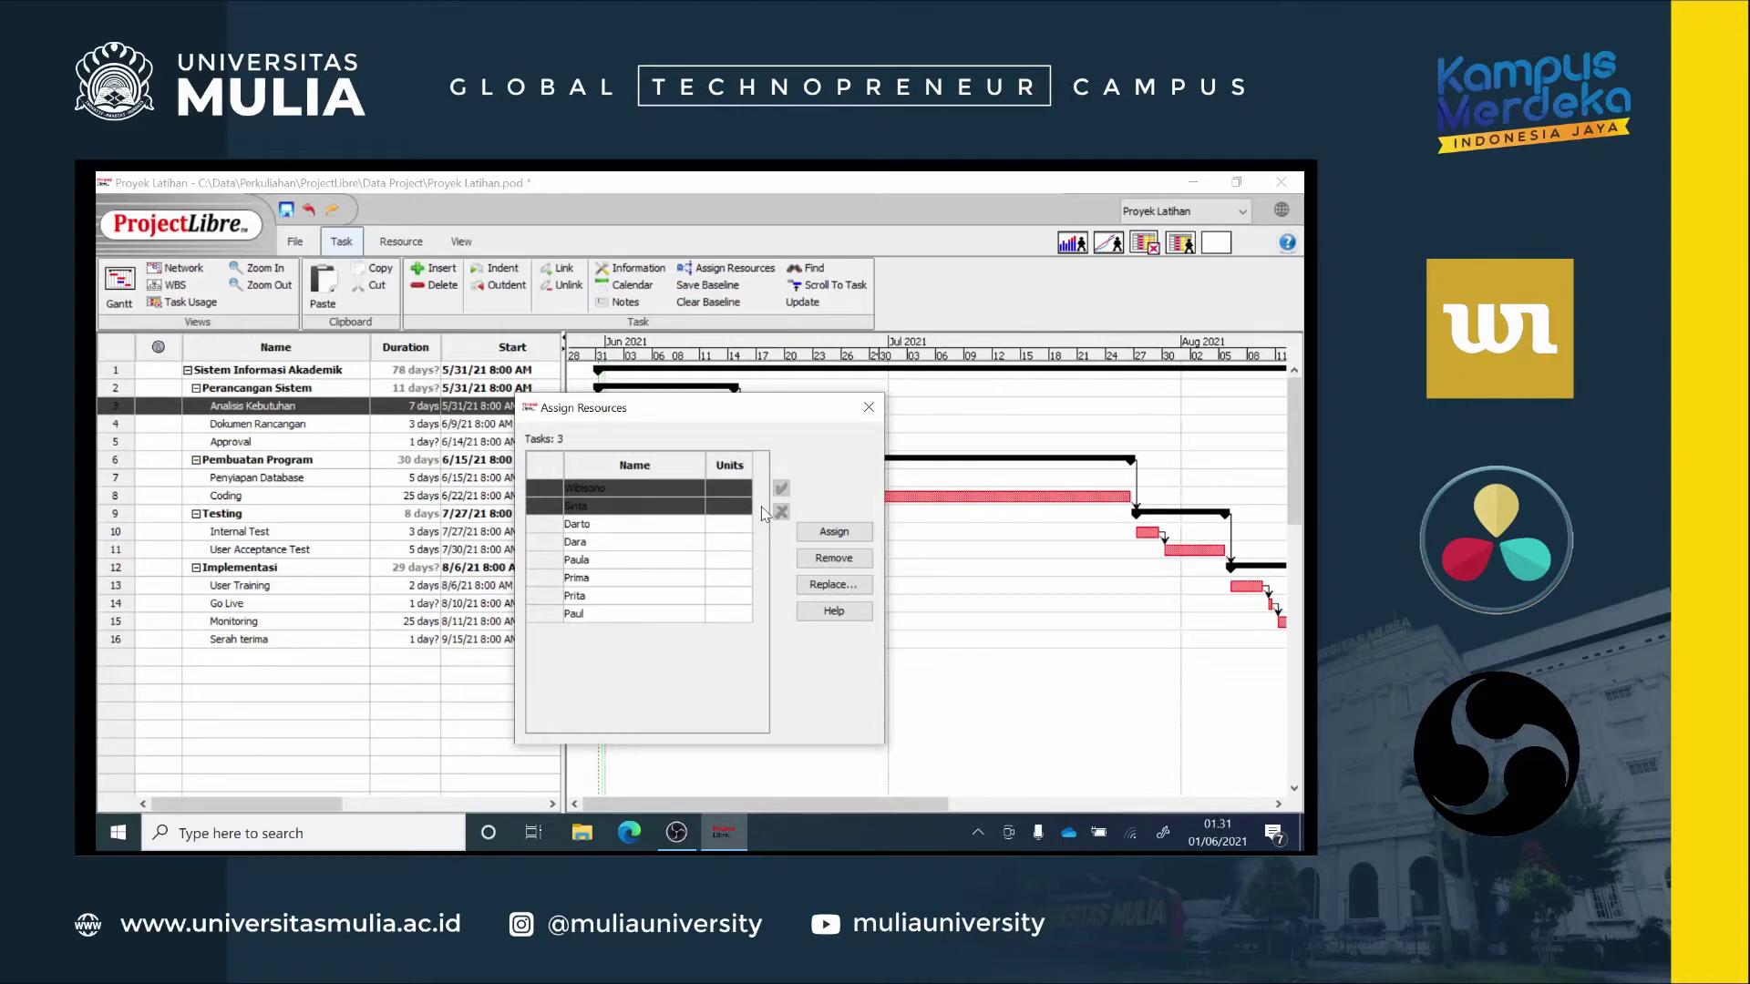
pyautogui.click(844, 537)
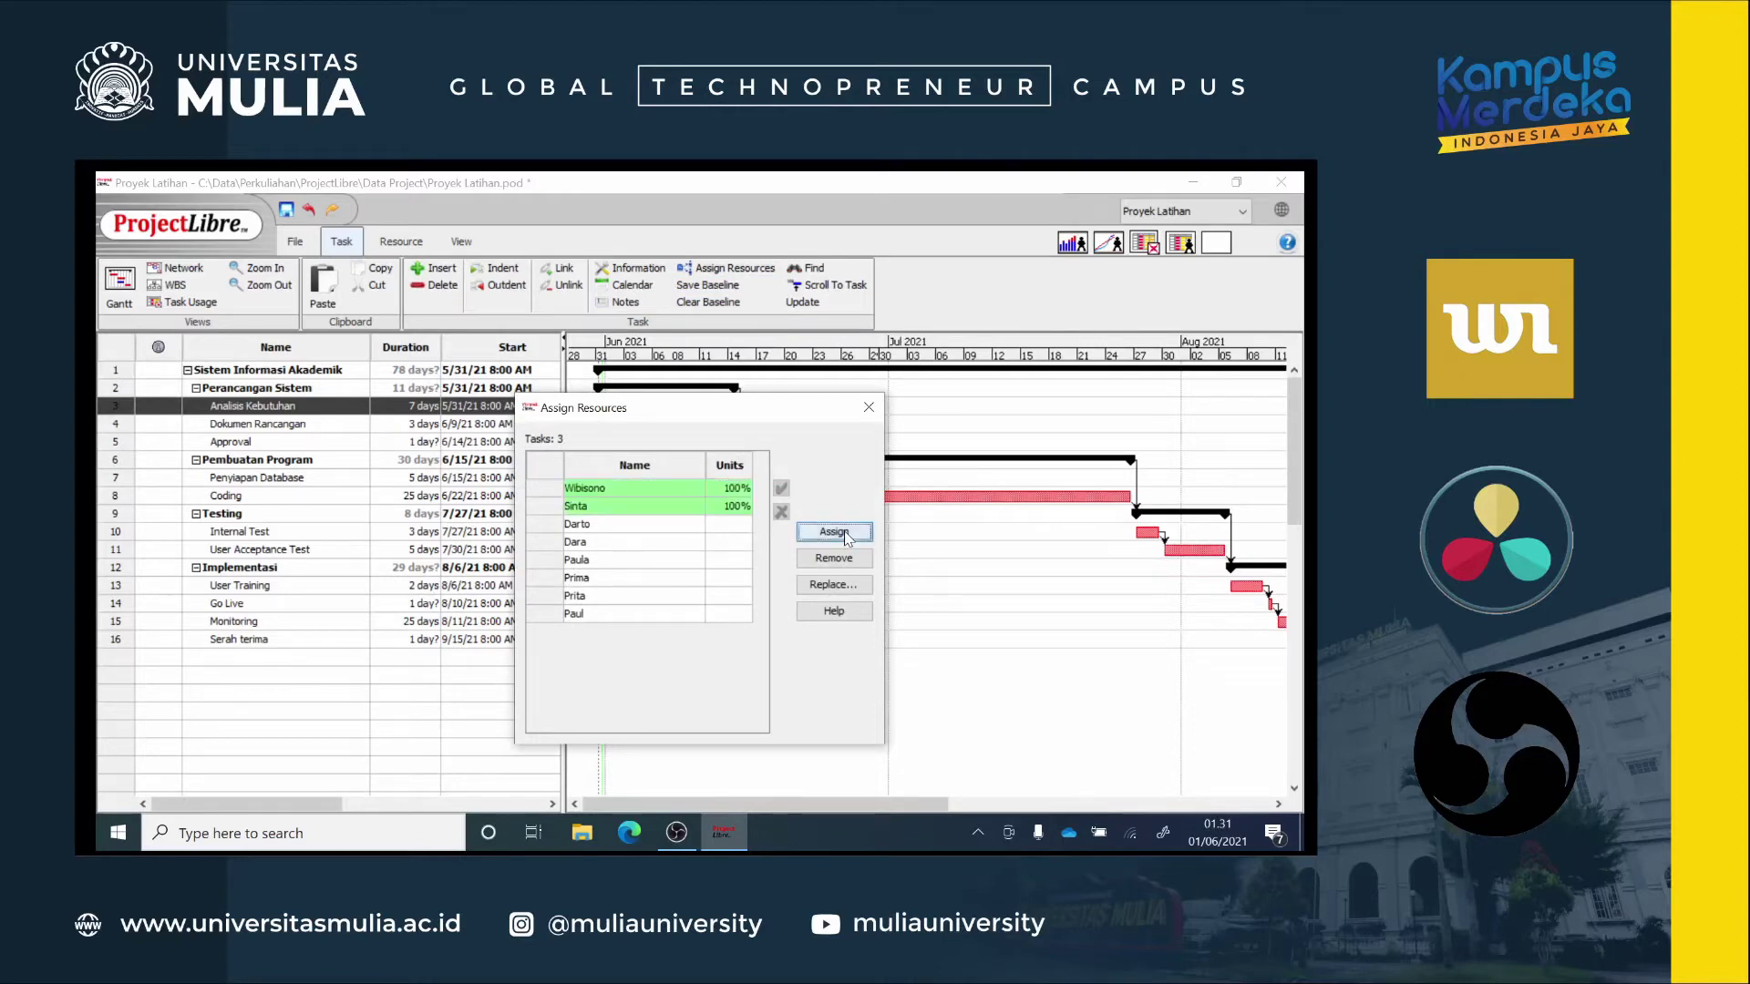
pyautogui.click(869, 408)
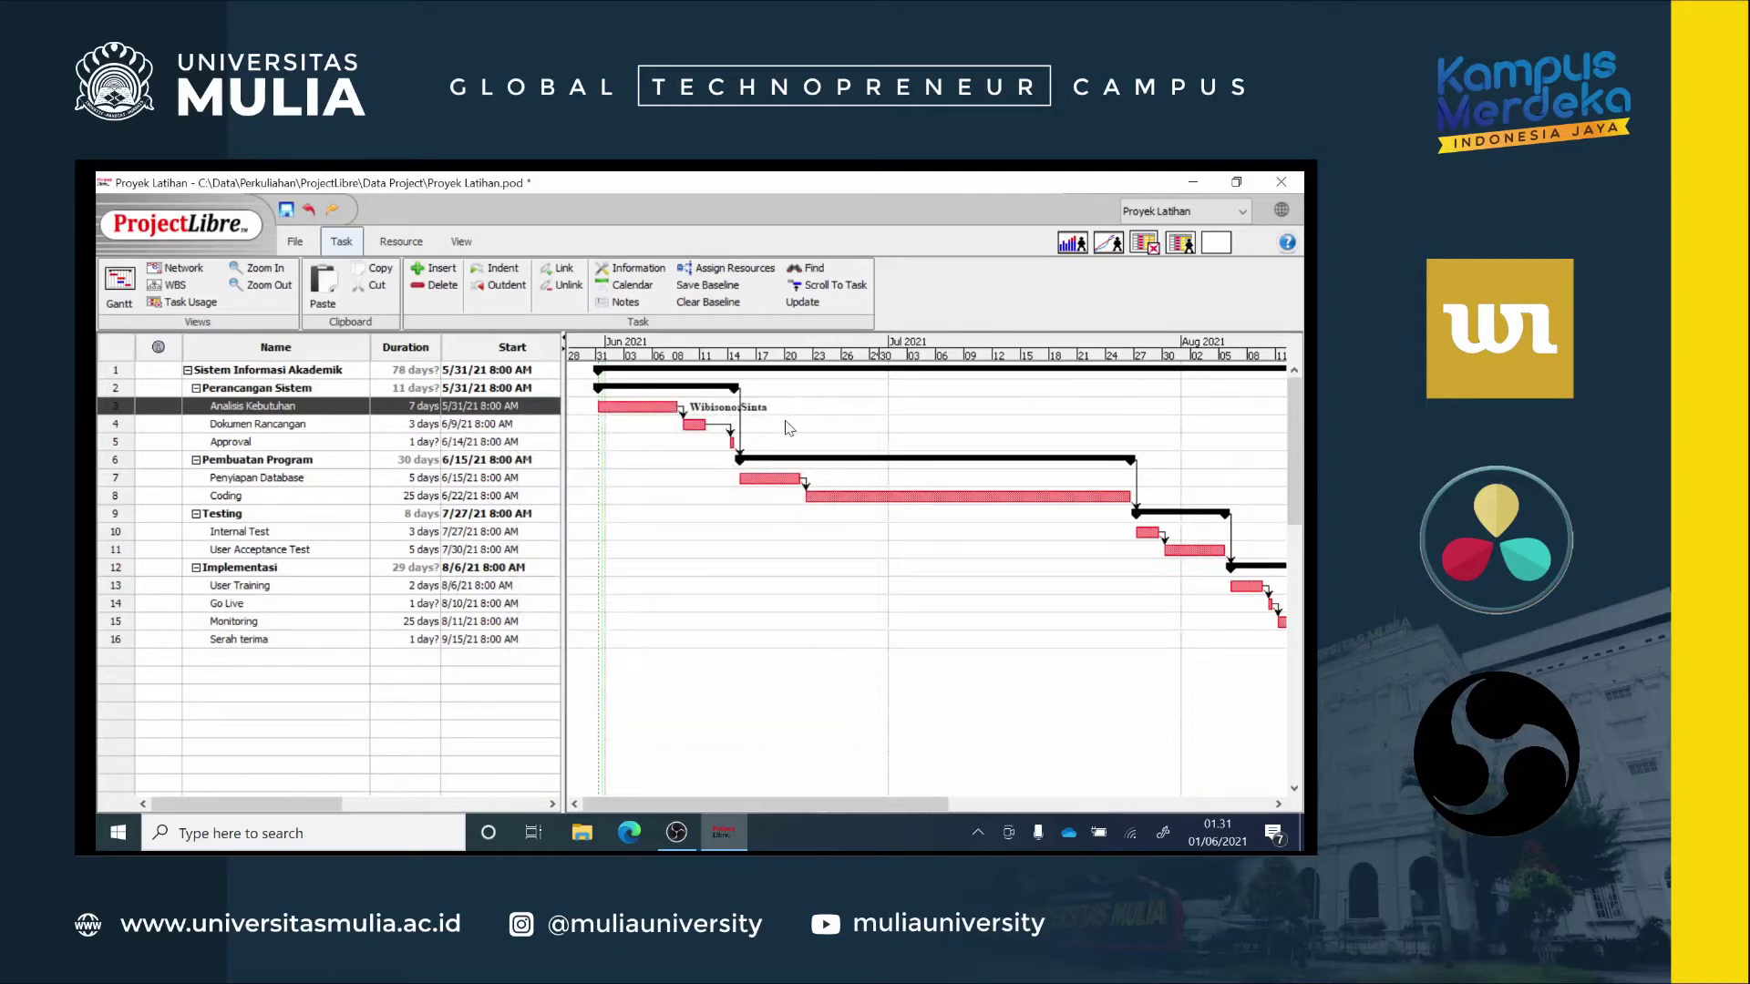
# Step: Assign the System Analyst to the Dokumen Rancangan task
pyautogui.doubleClick(273, 424)
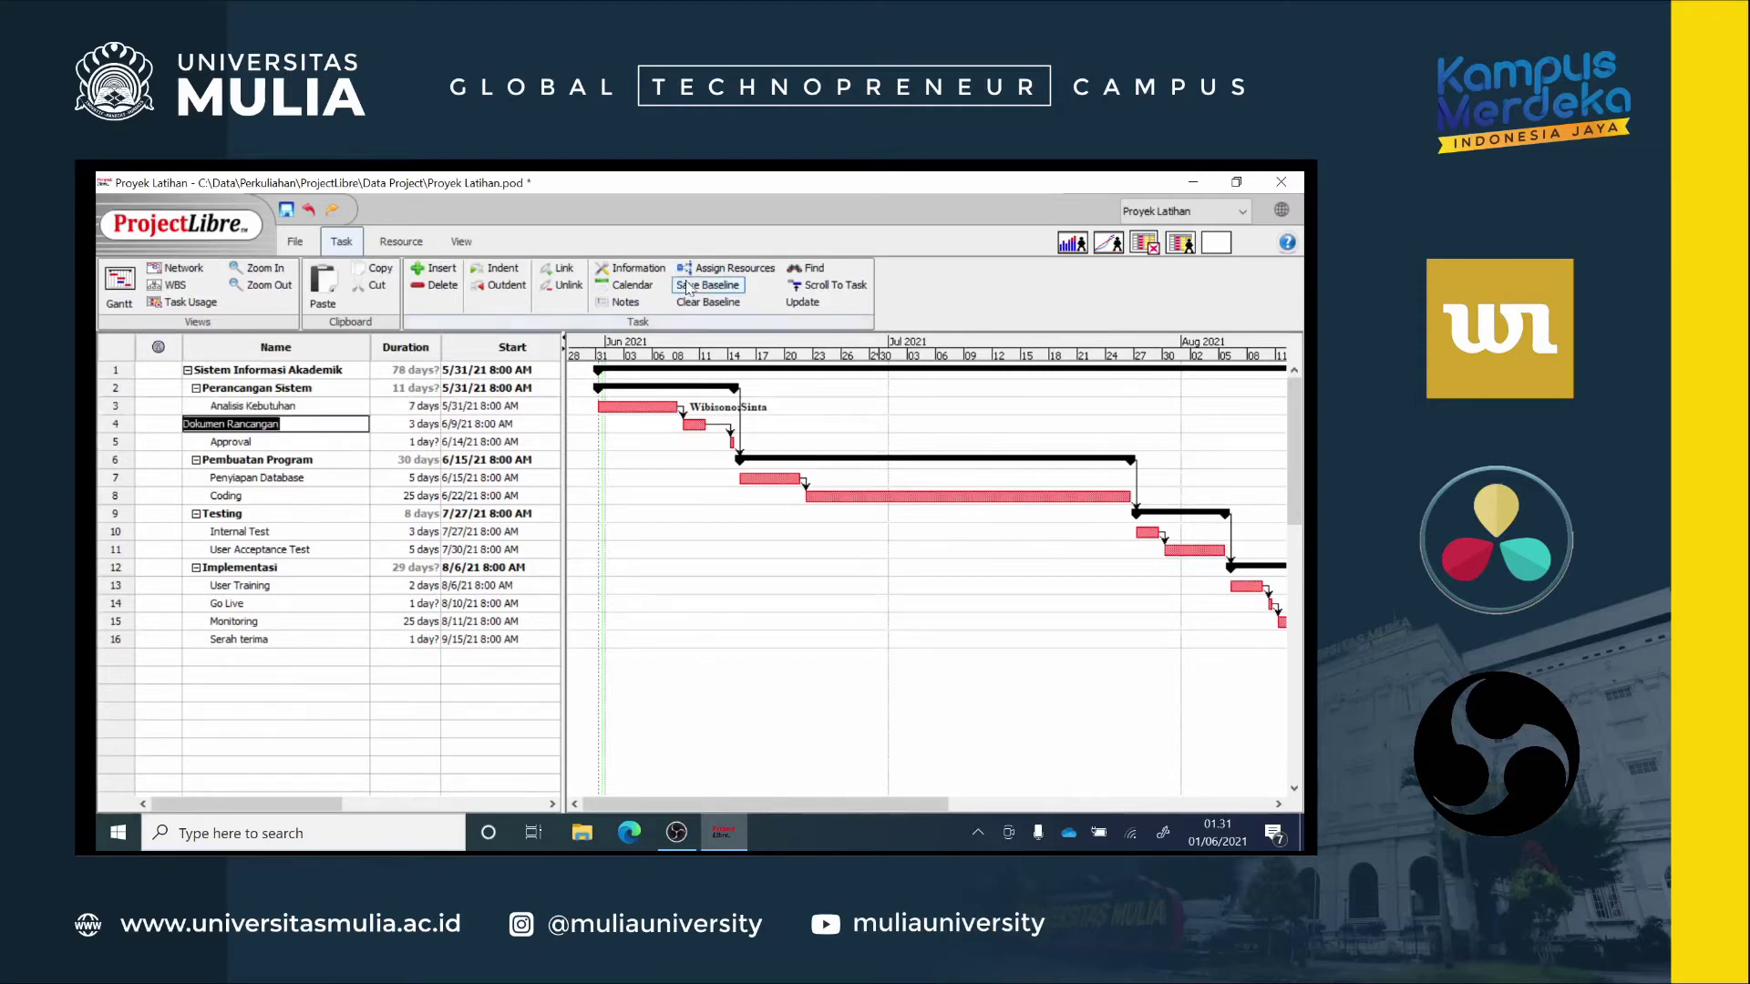
pyautogui.click(725, 268)
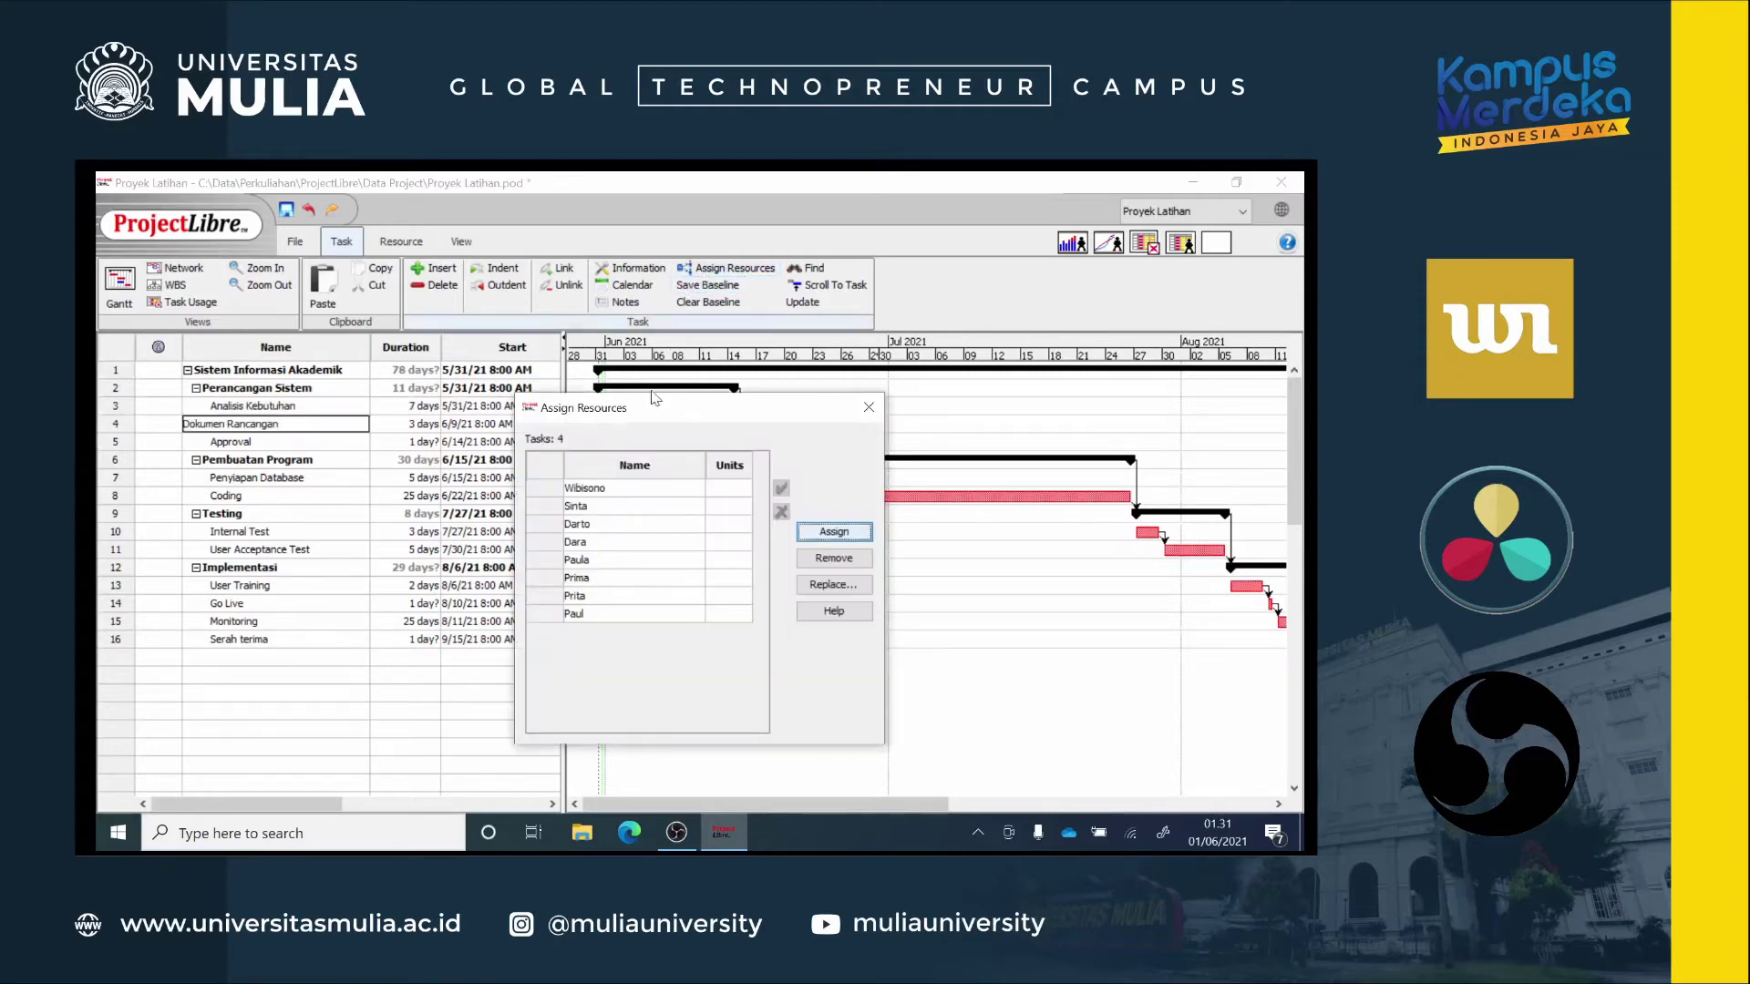
pyautogui.click(594, 505)
pyautogui.click(824, 533)
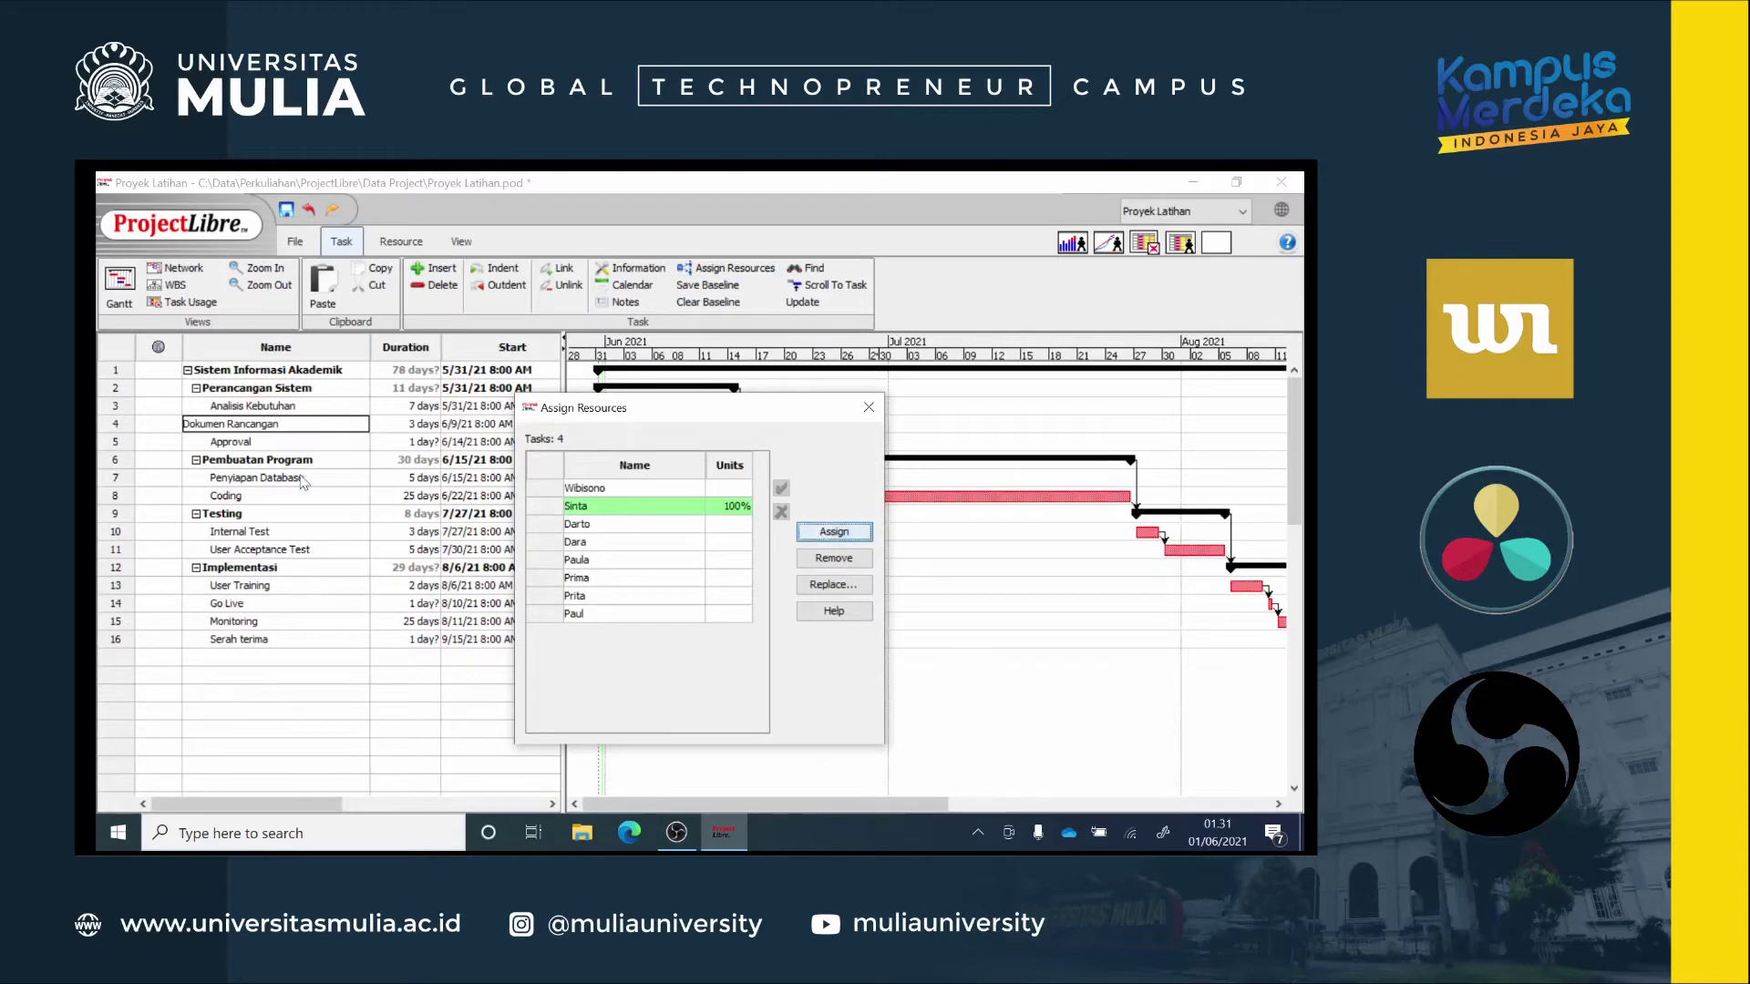
# Step: Assign the PM to the Approval task and close the resource assignment dialog
pyautogui.click(130, 446)
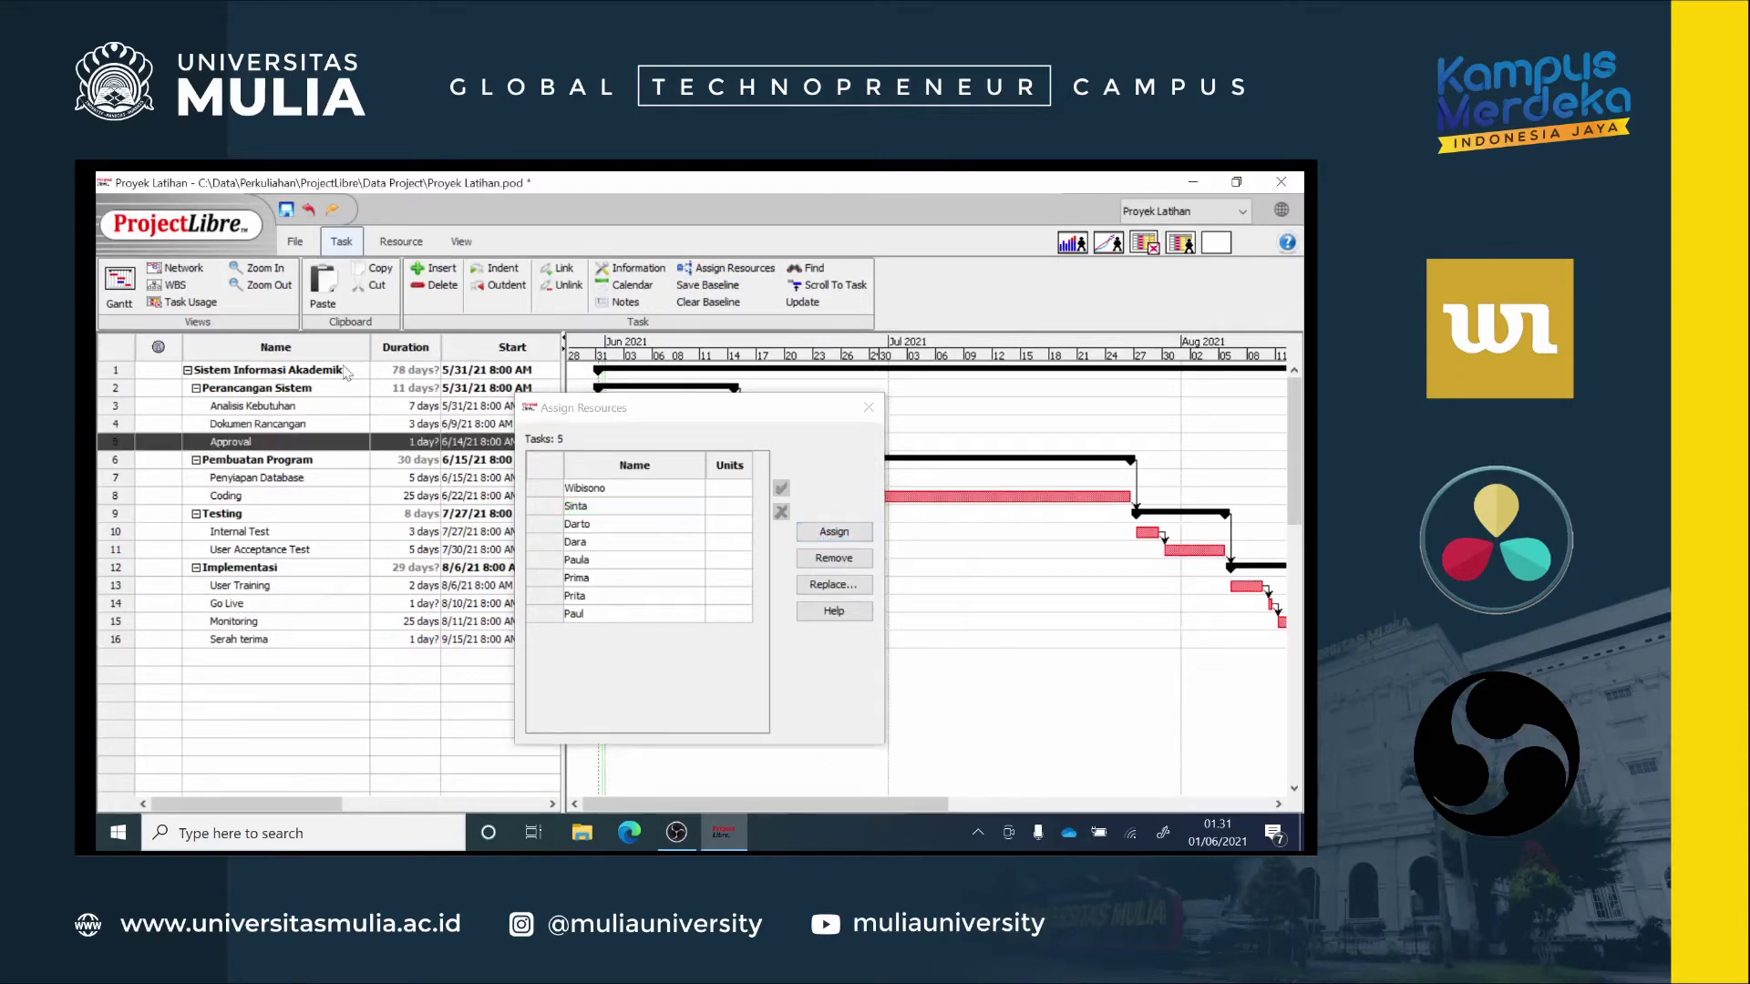
pyautogui.click(592, 490)
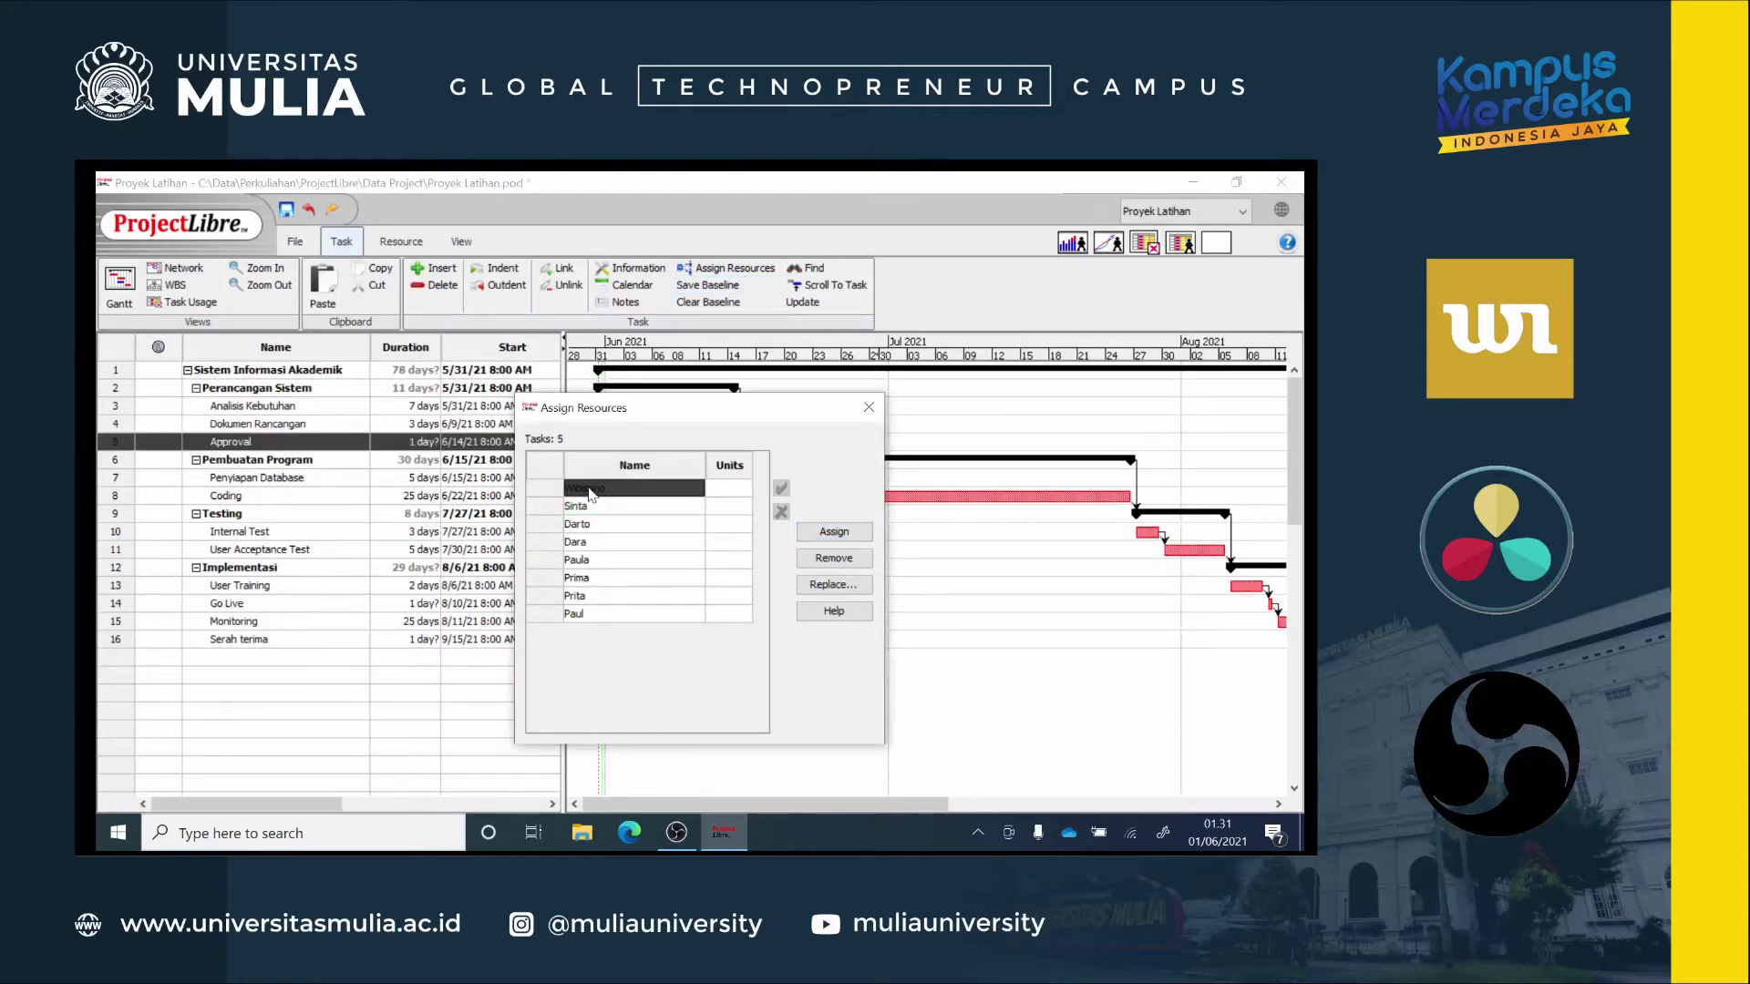
pyautogui.click(824, 533)
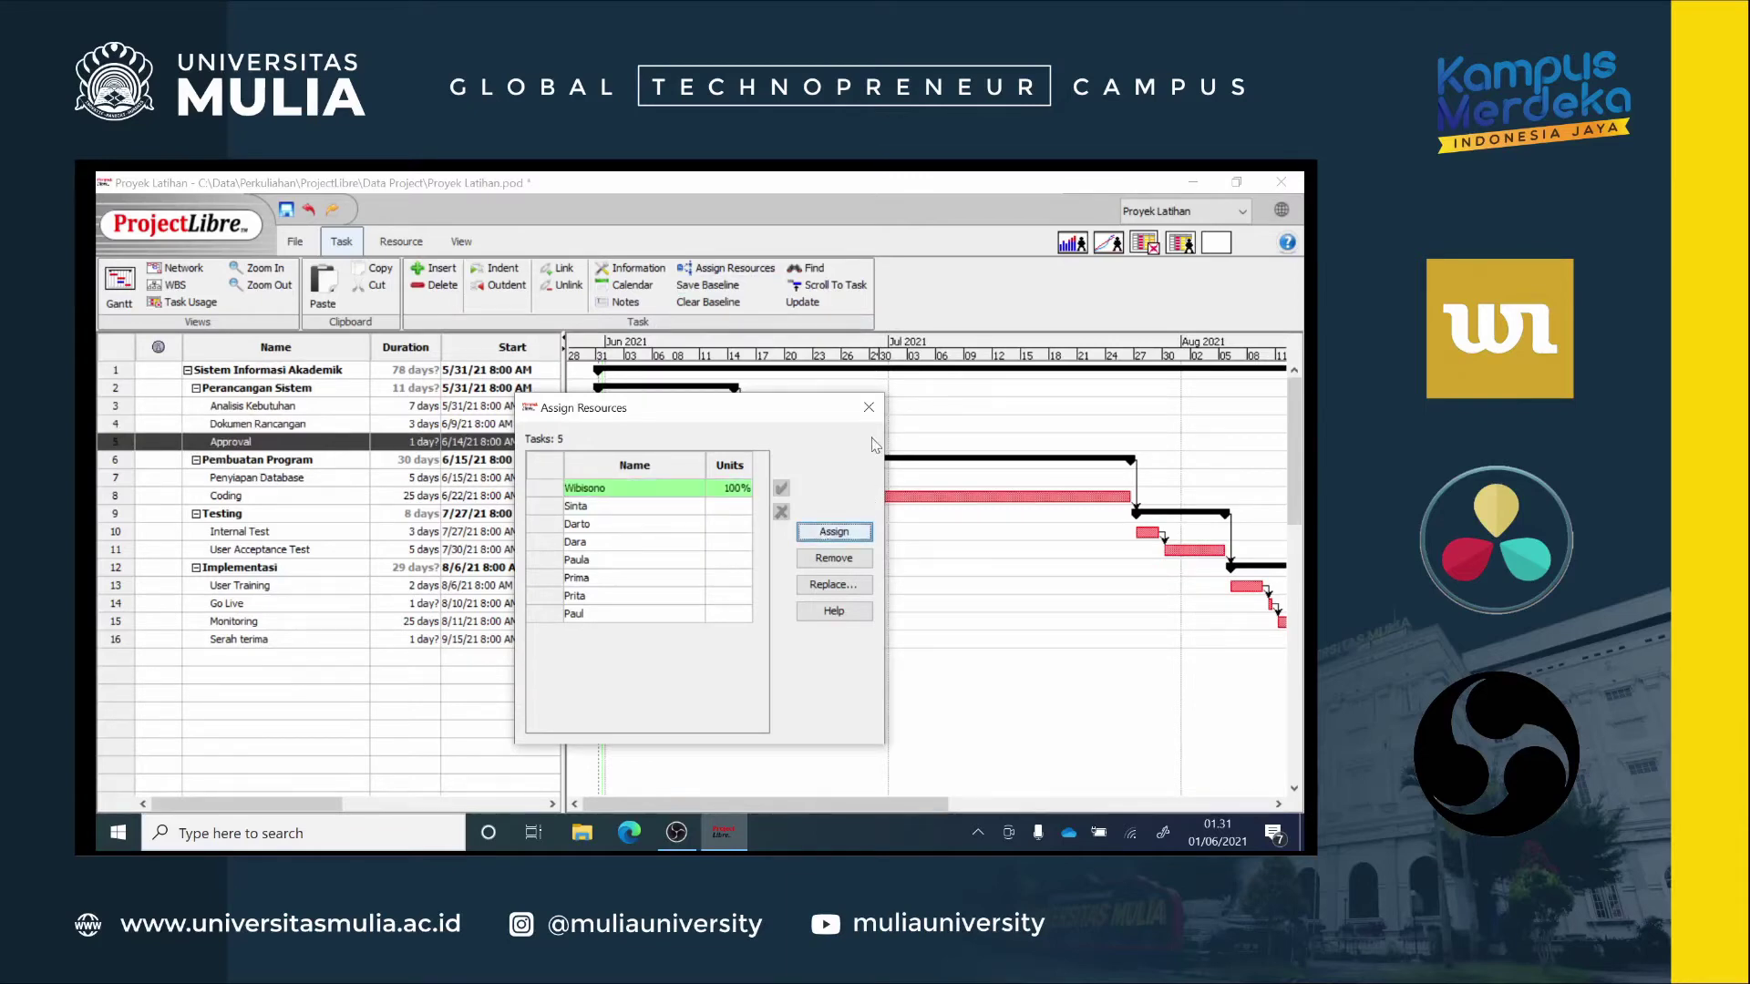
pyautogui.click(870, 409)
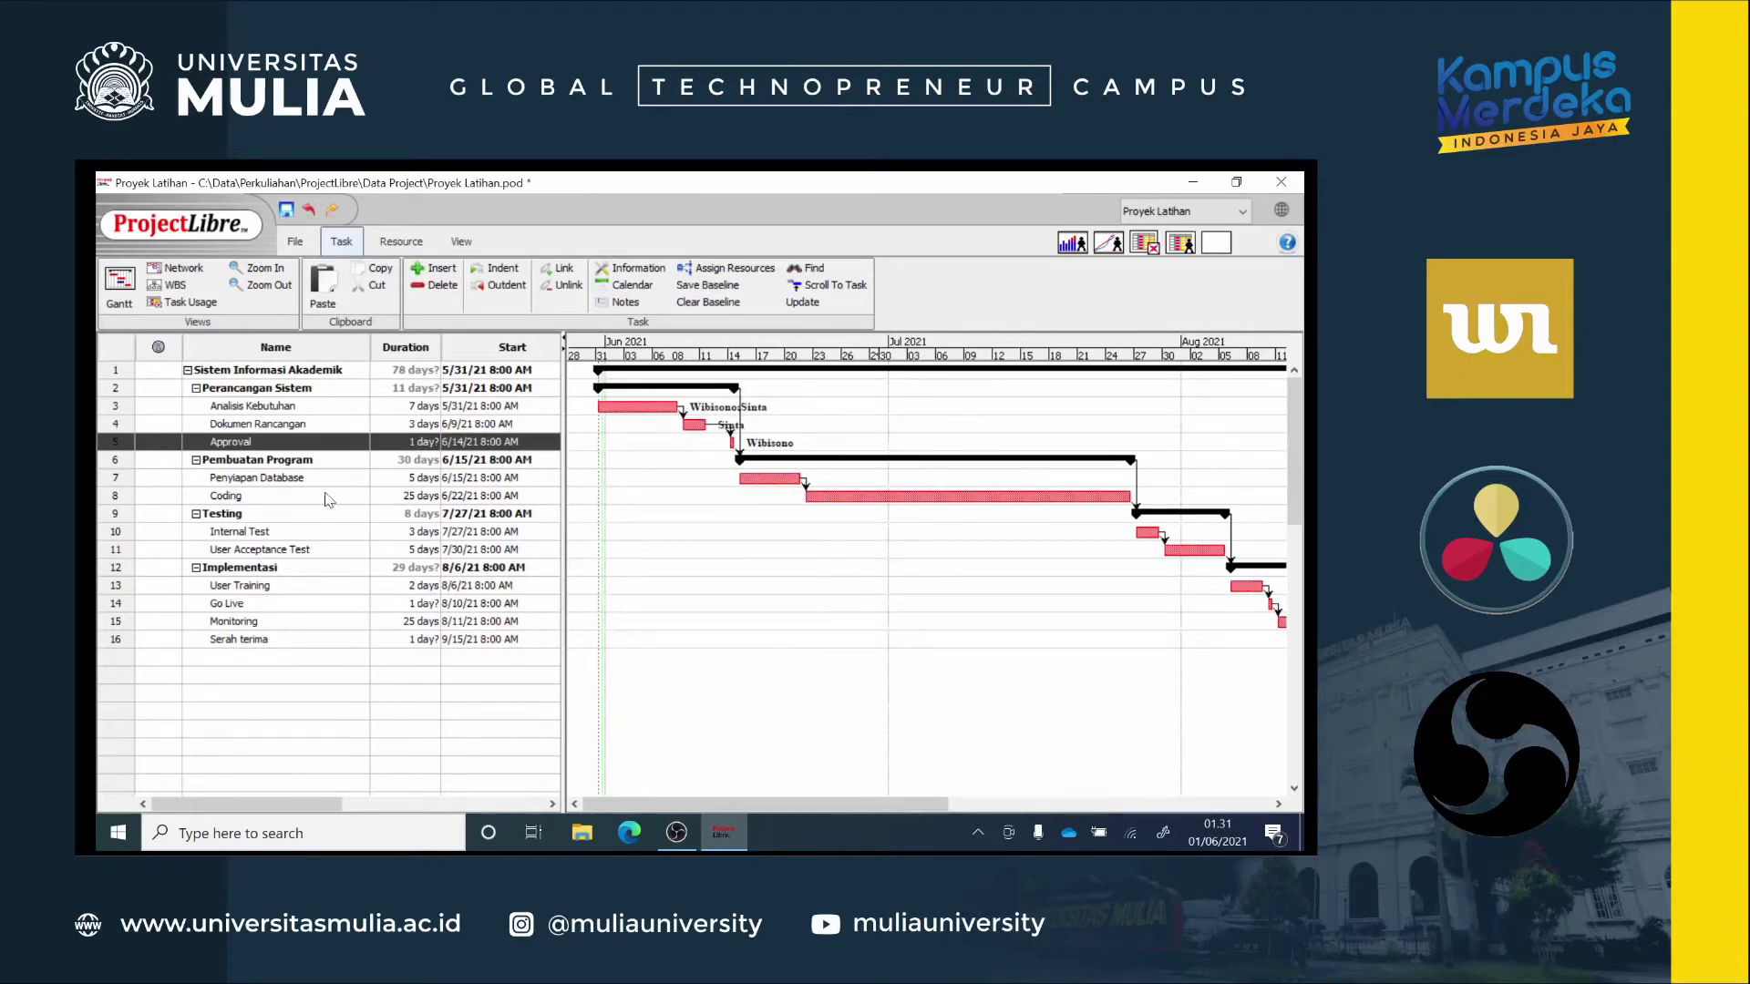
# Step: Assign both Database Administrators, third and fourth in the resource list, to the Penyiapan Database task
pyautogui.click(125, 481)
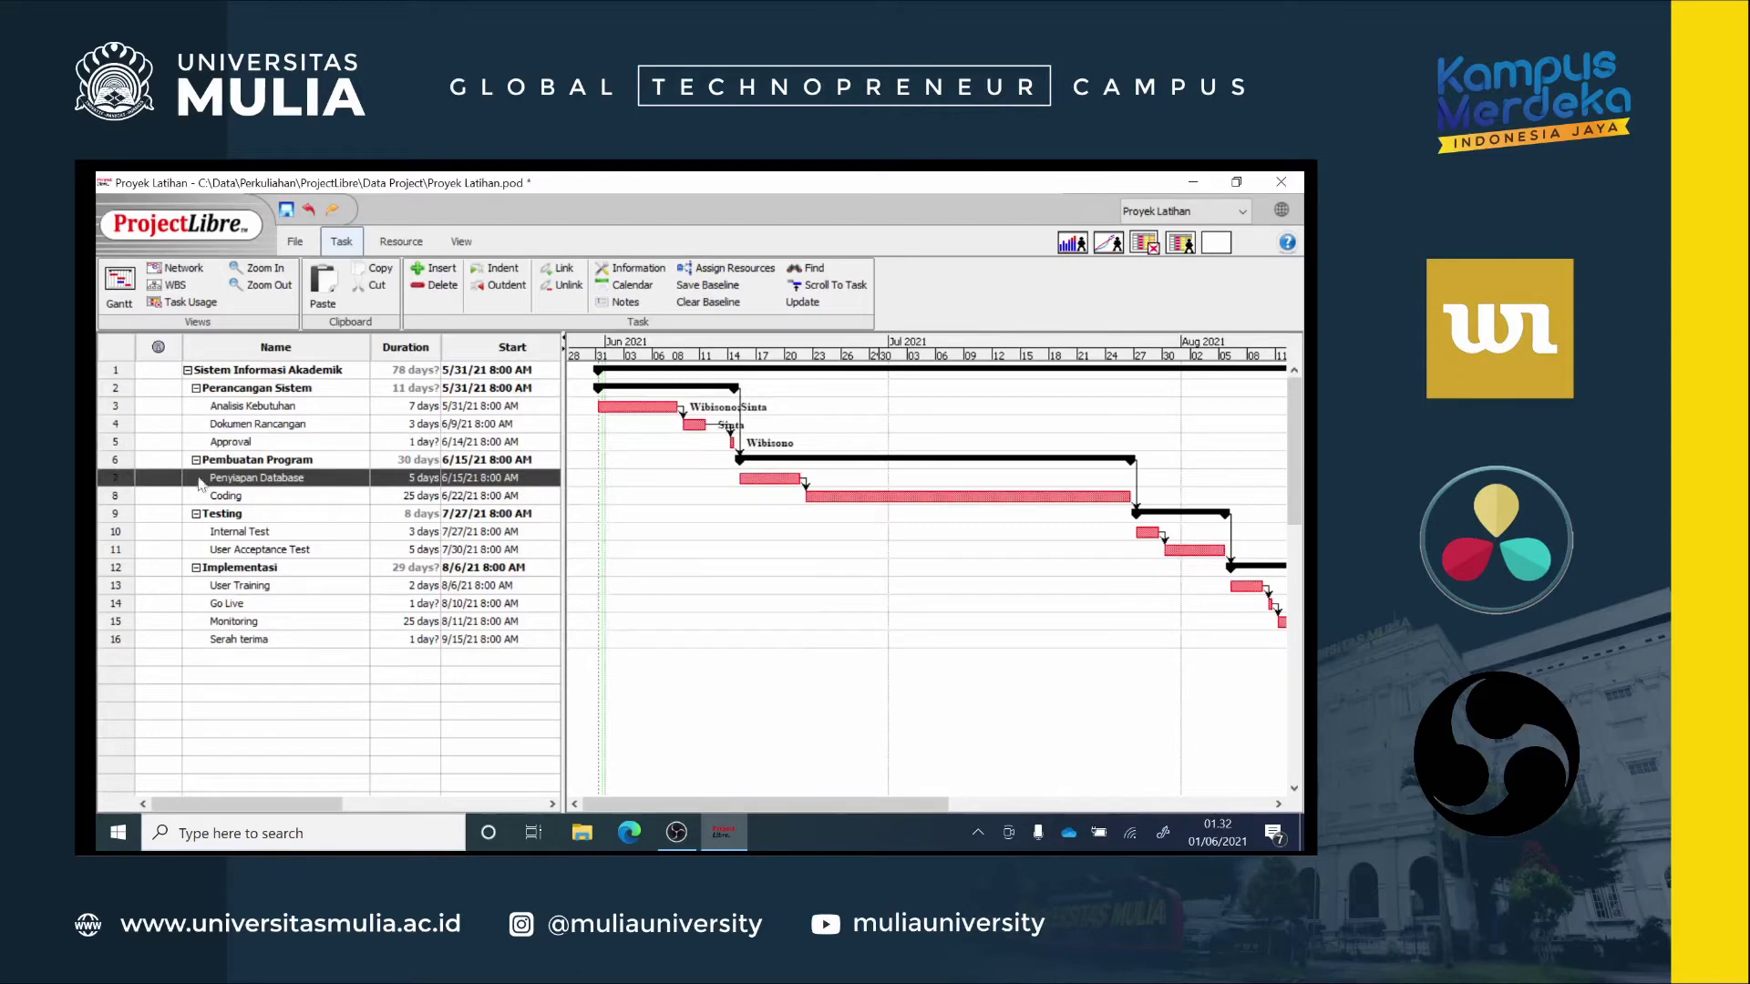
pyautogui.rightClick(131, 484)
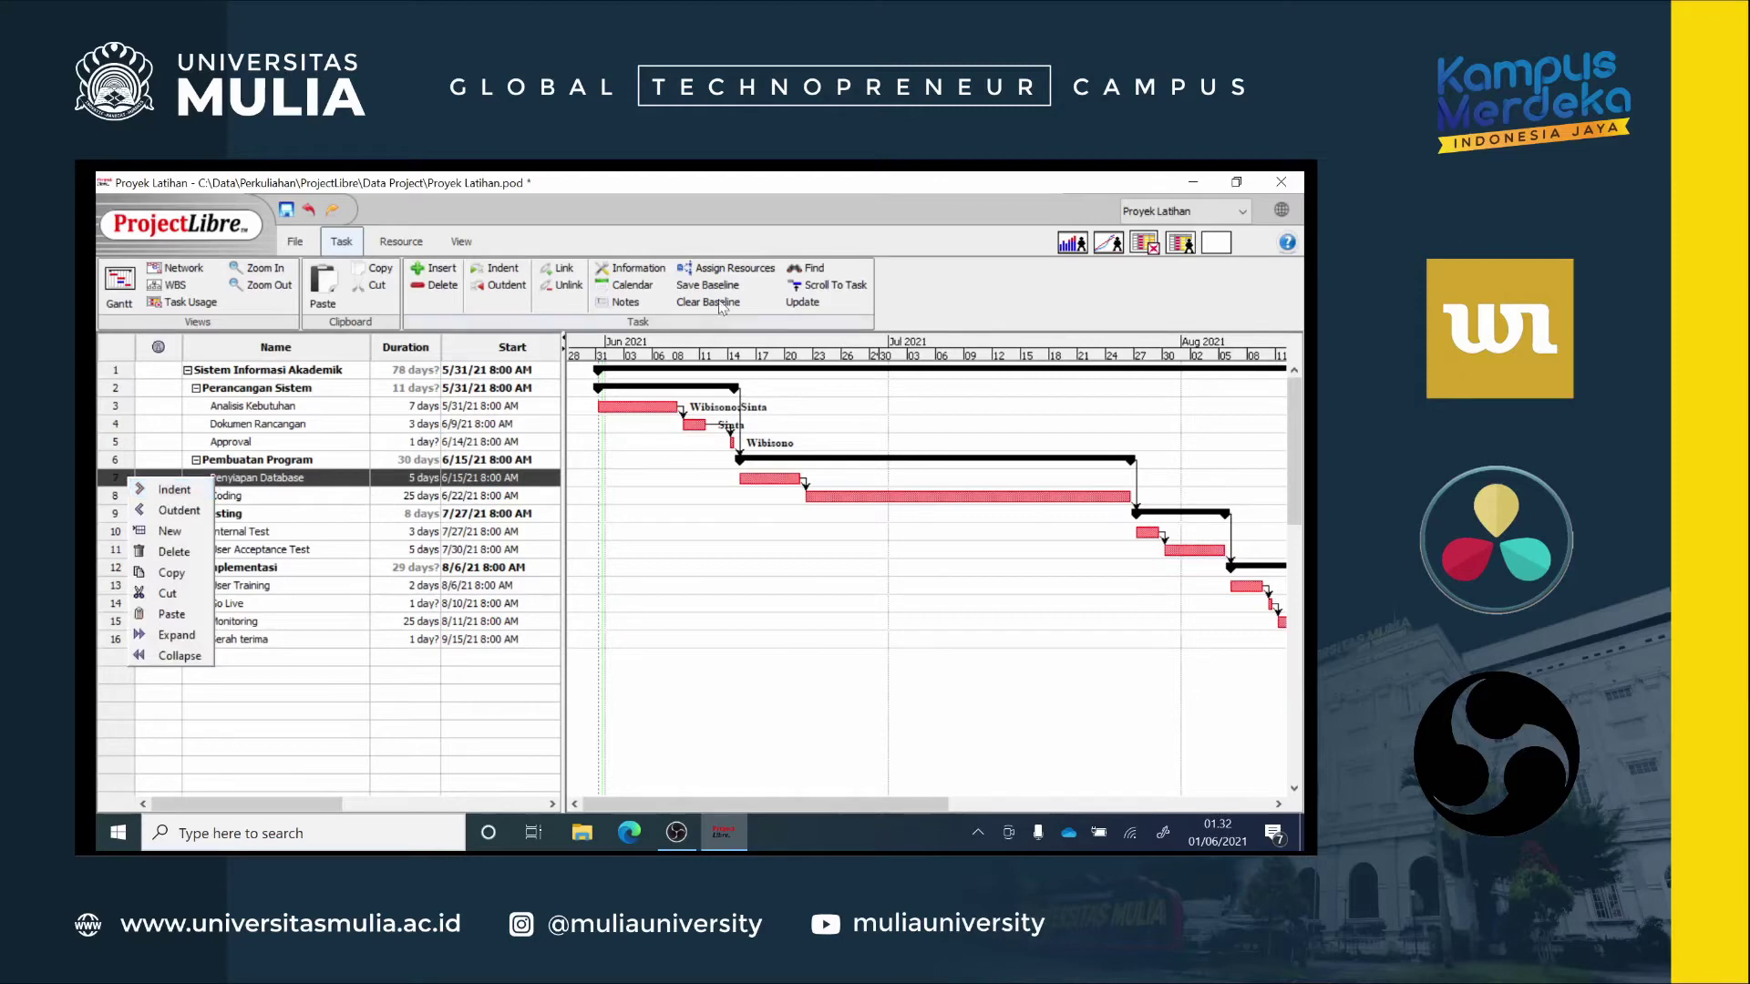
pyautogui.click(726, 268)
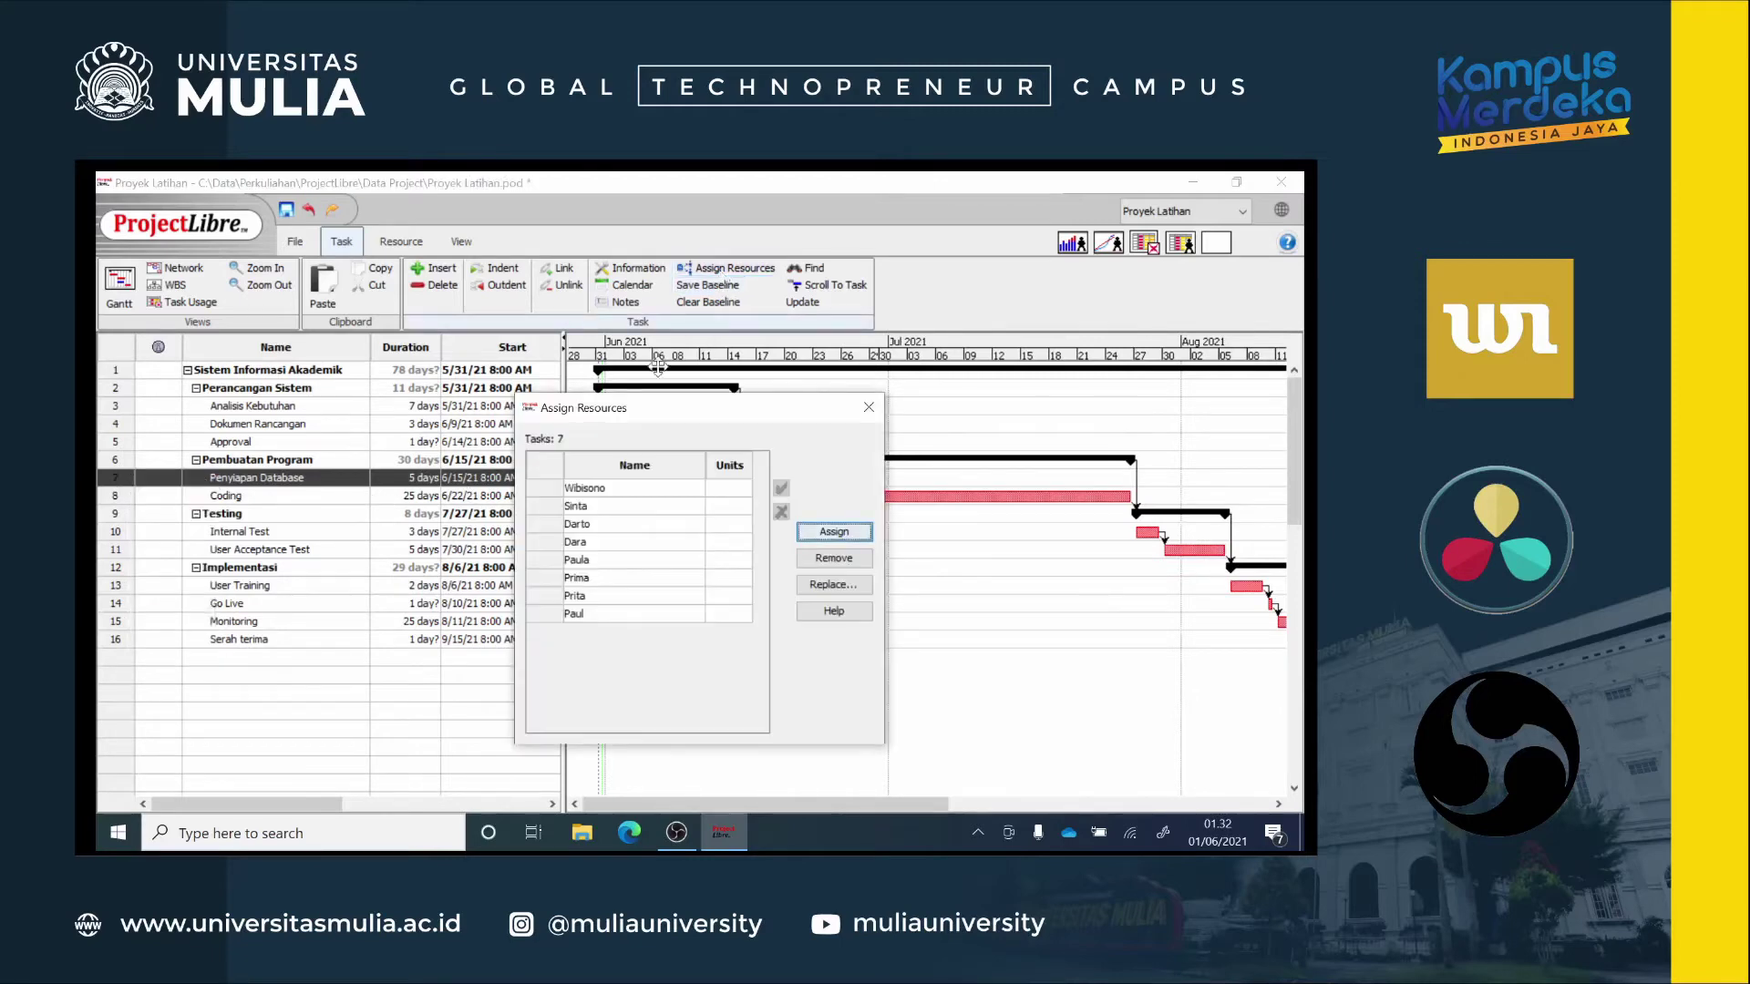
pyautogui.click(586, 524)
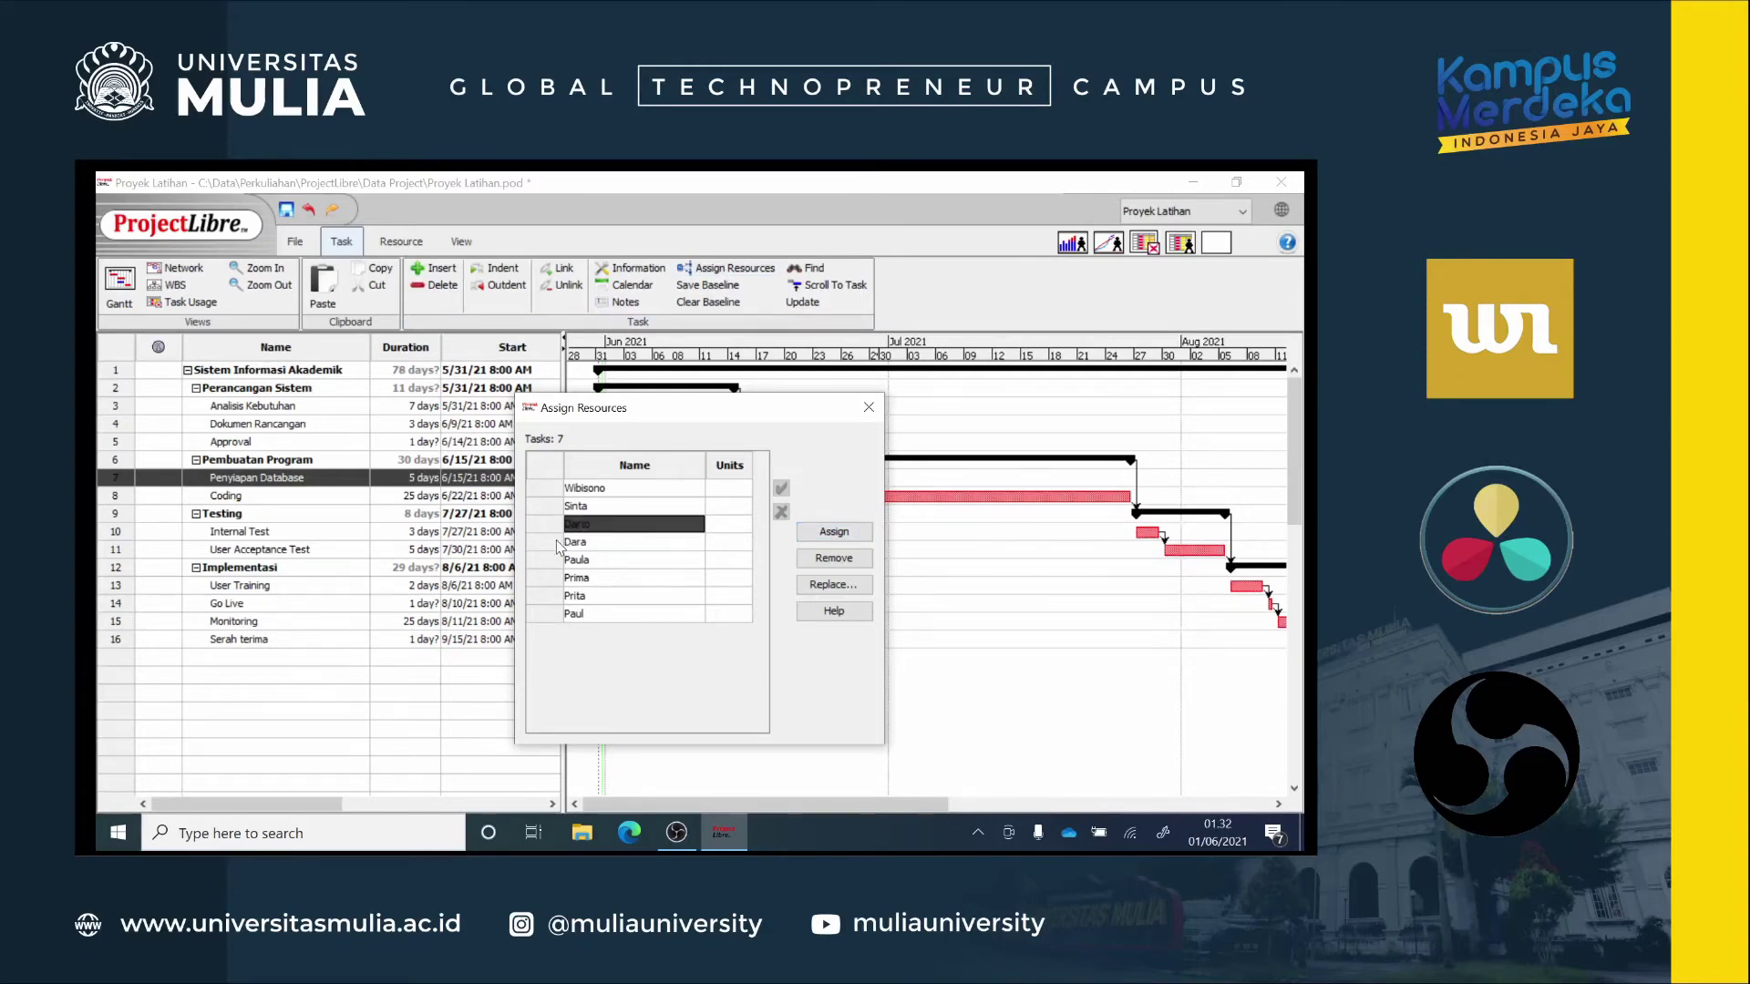
pyautogui.click(559, 544)
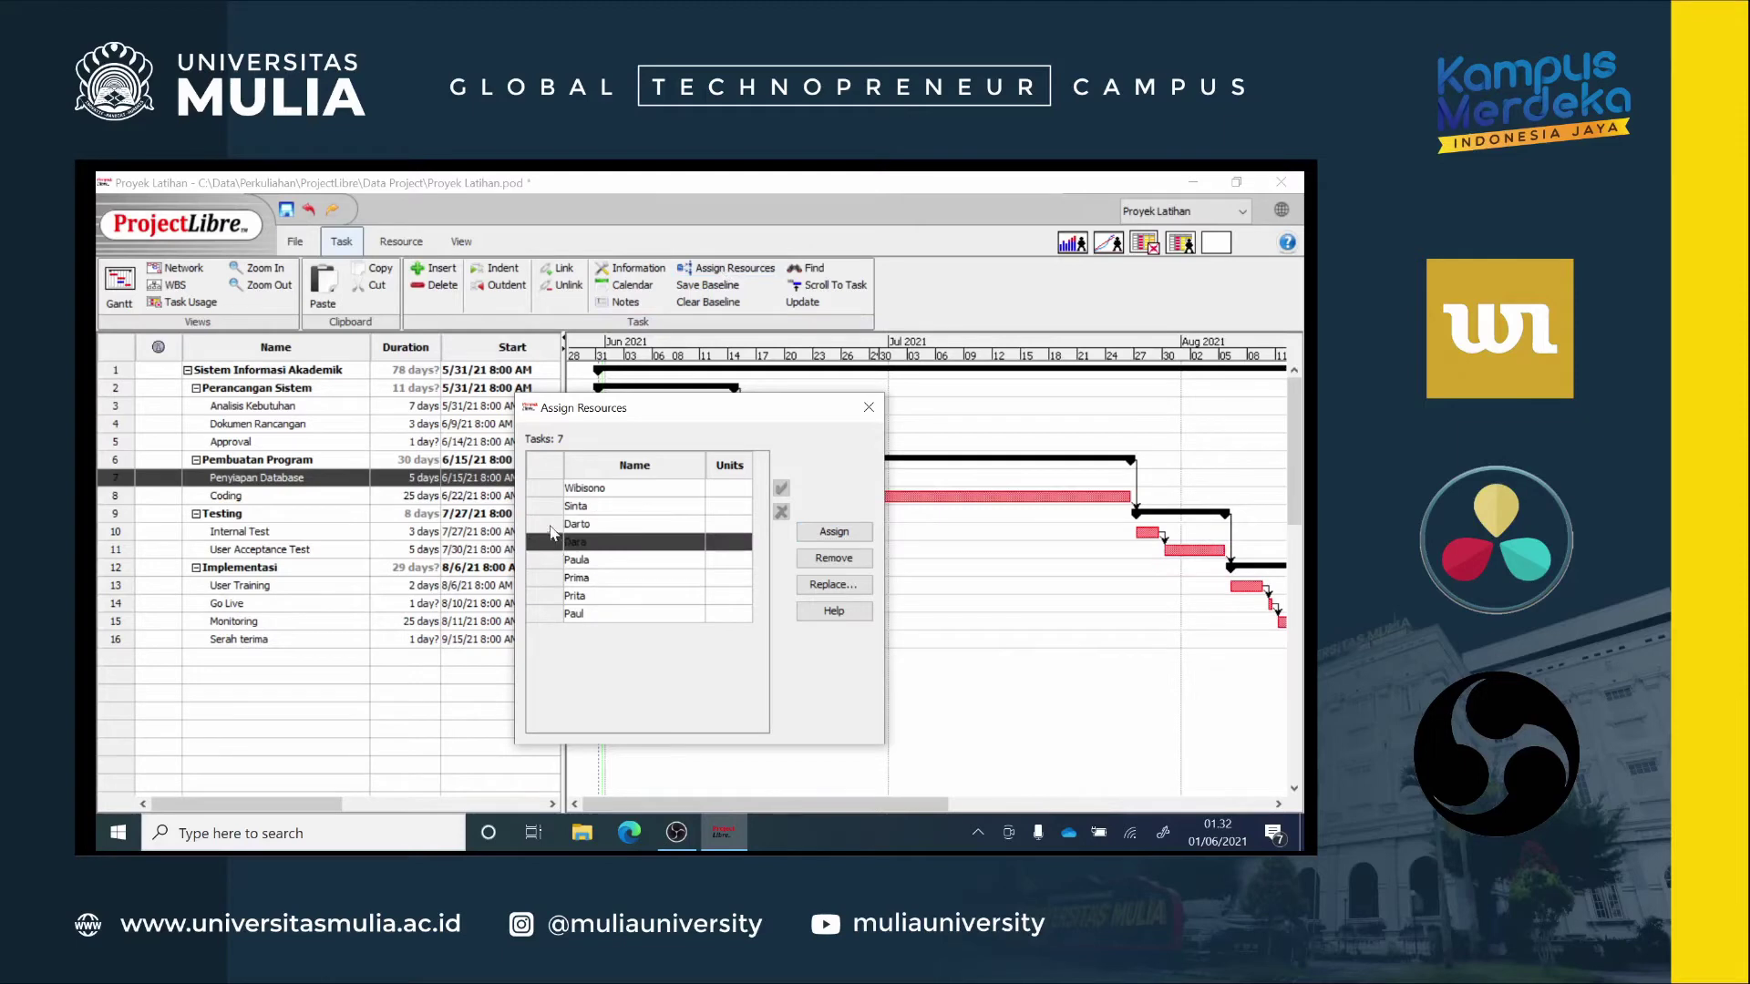
pyautogui.click(550, 526)
pyautogui.keyDown('shift'); pyautogui.click(549, 543); pyautogui.keyUp('shift')
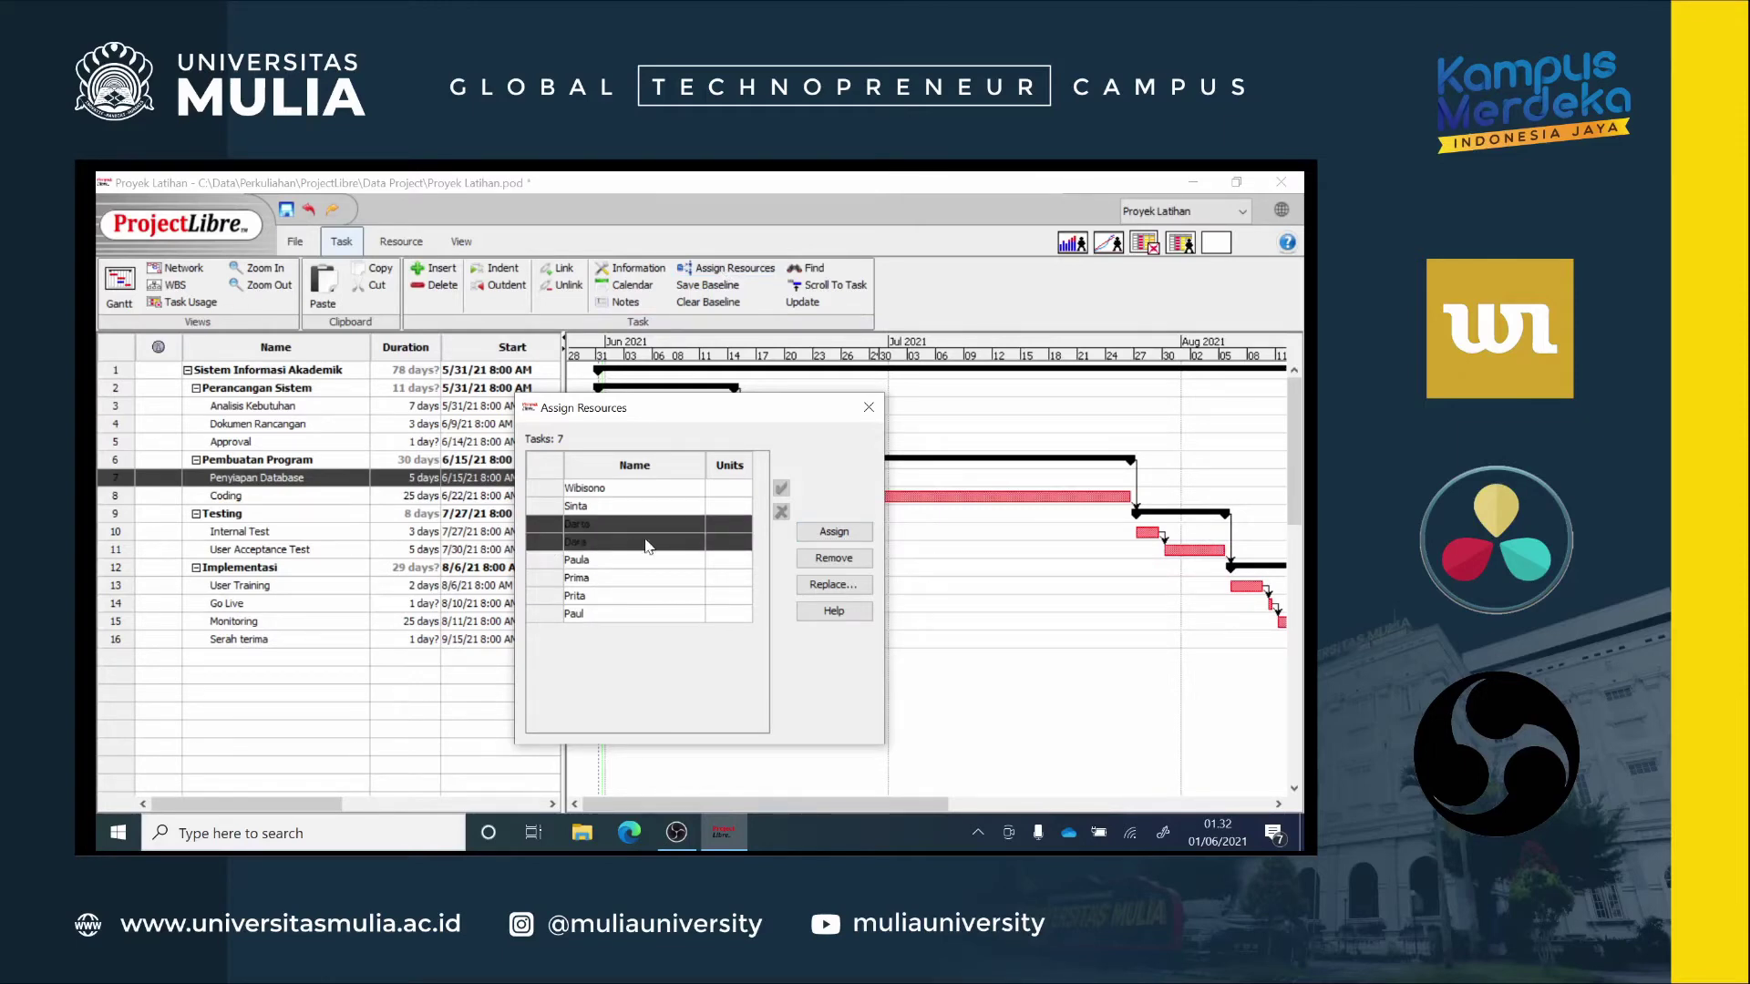
pyautogui.click(834, 531)
pyautogui.click(868, 408)
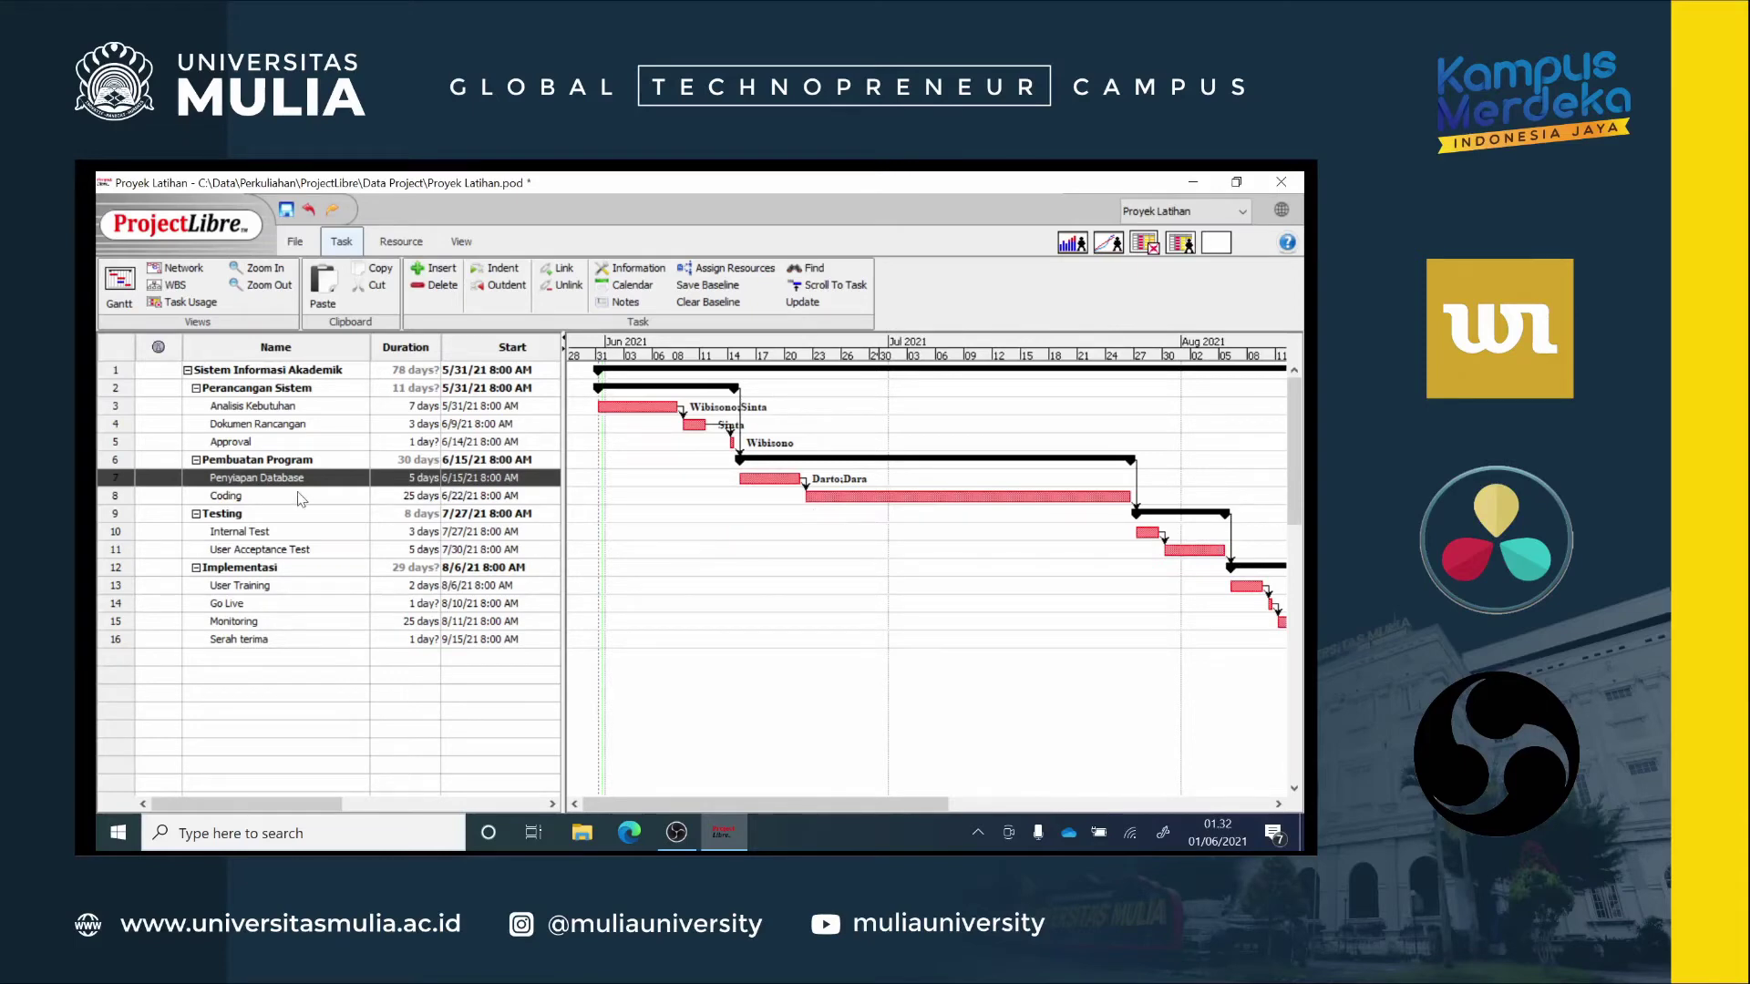
# Step: Assign all four Programmers, fifth to eighth in the resource list, to the Coding task and close the assignment dialog
pyautogui.click(215, 501)
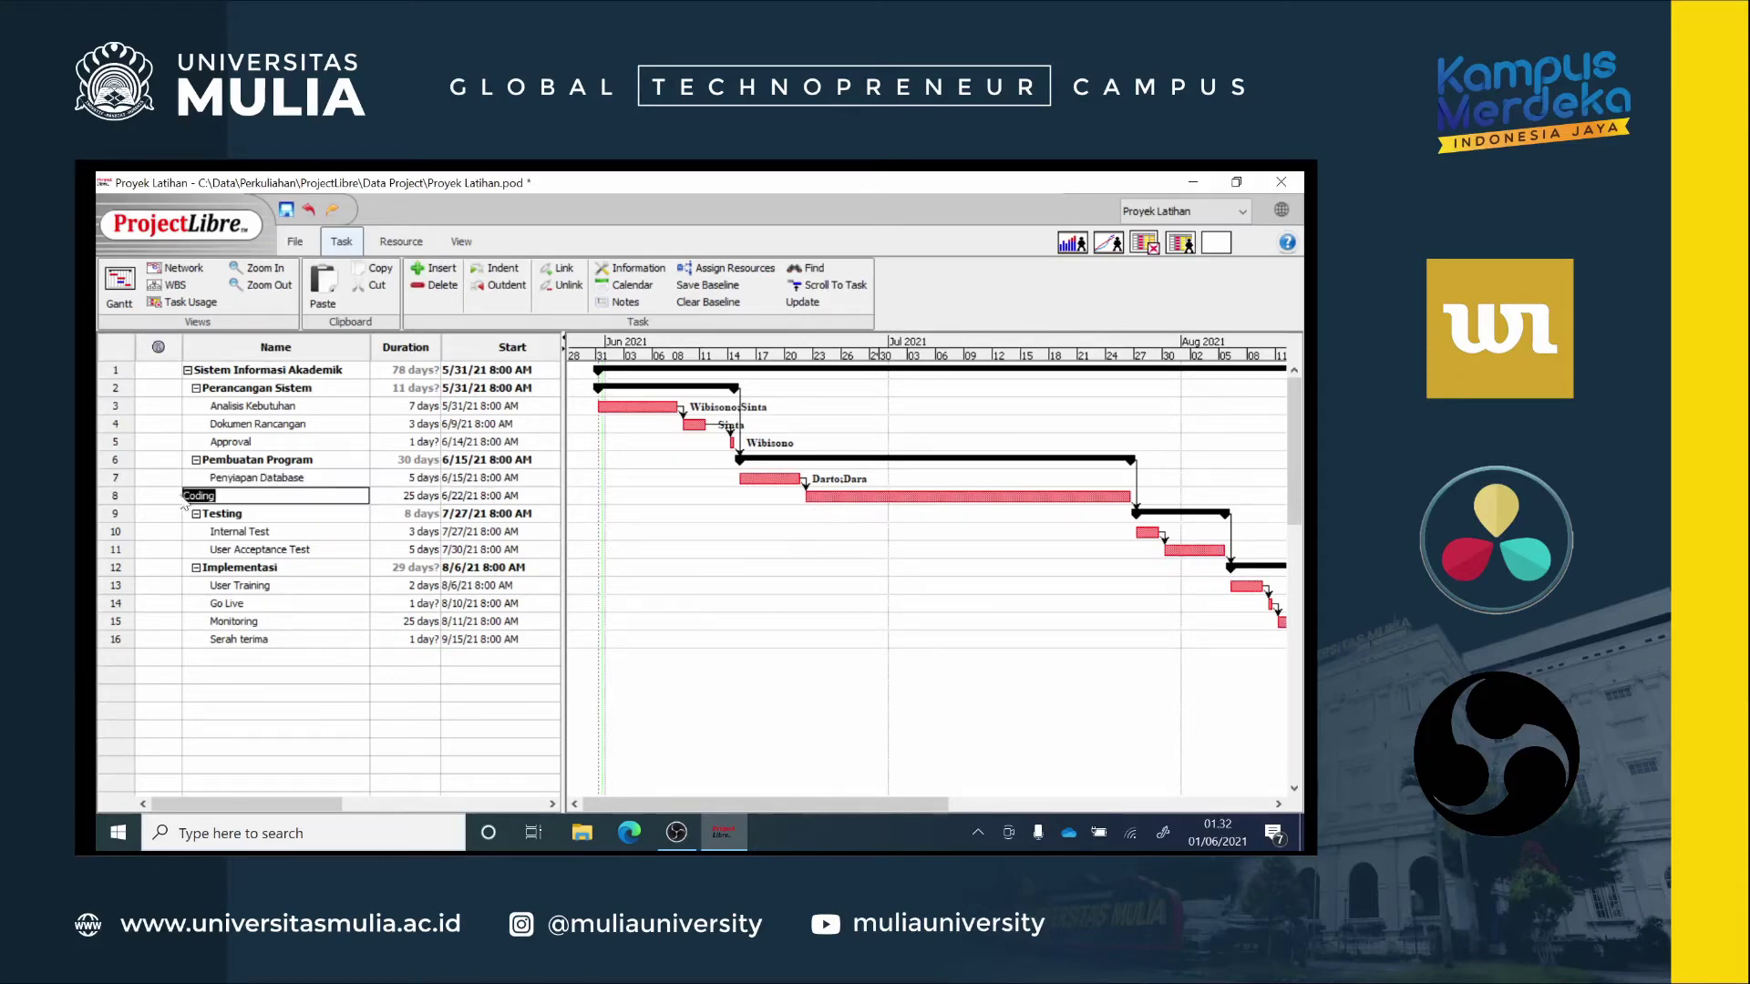
pyautogui.click(130, 500)
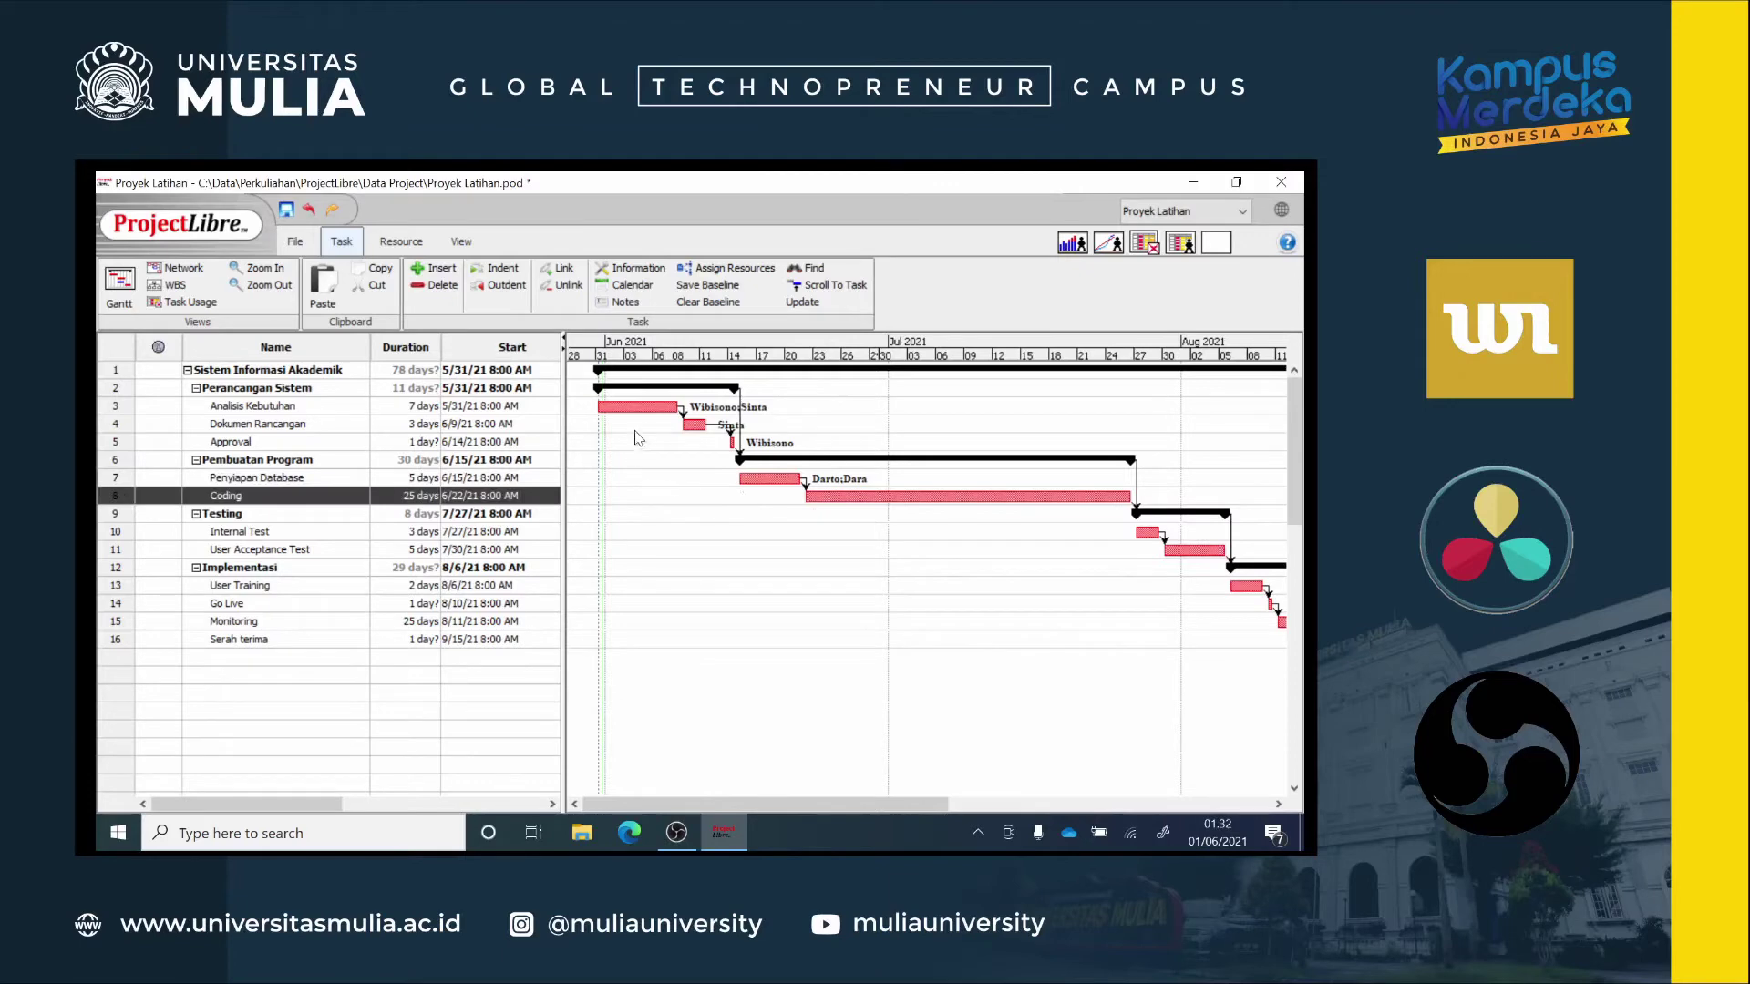
pyautogui.click(725, 269)
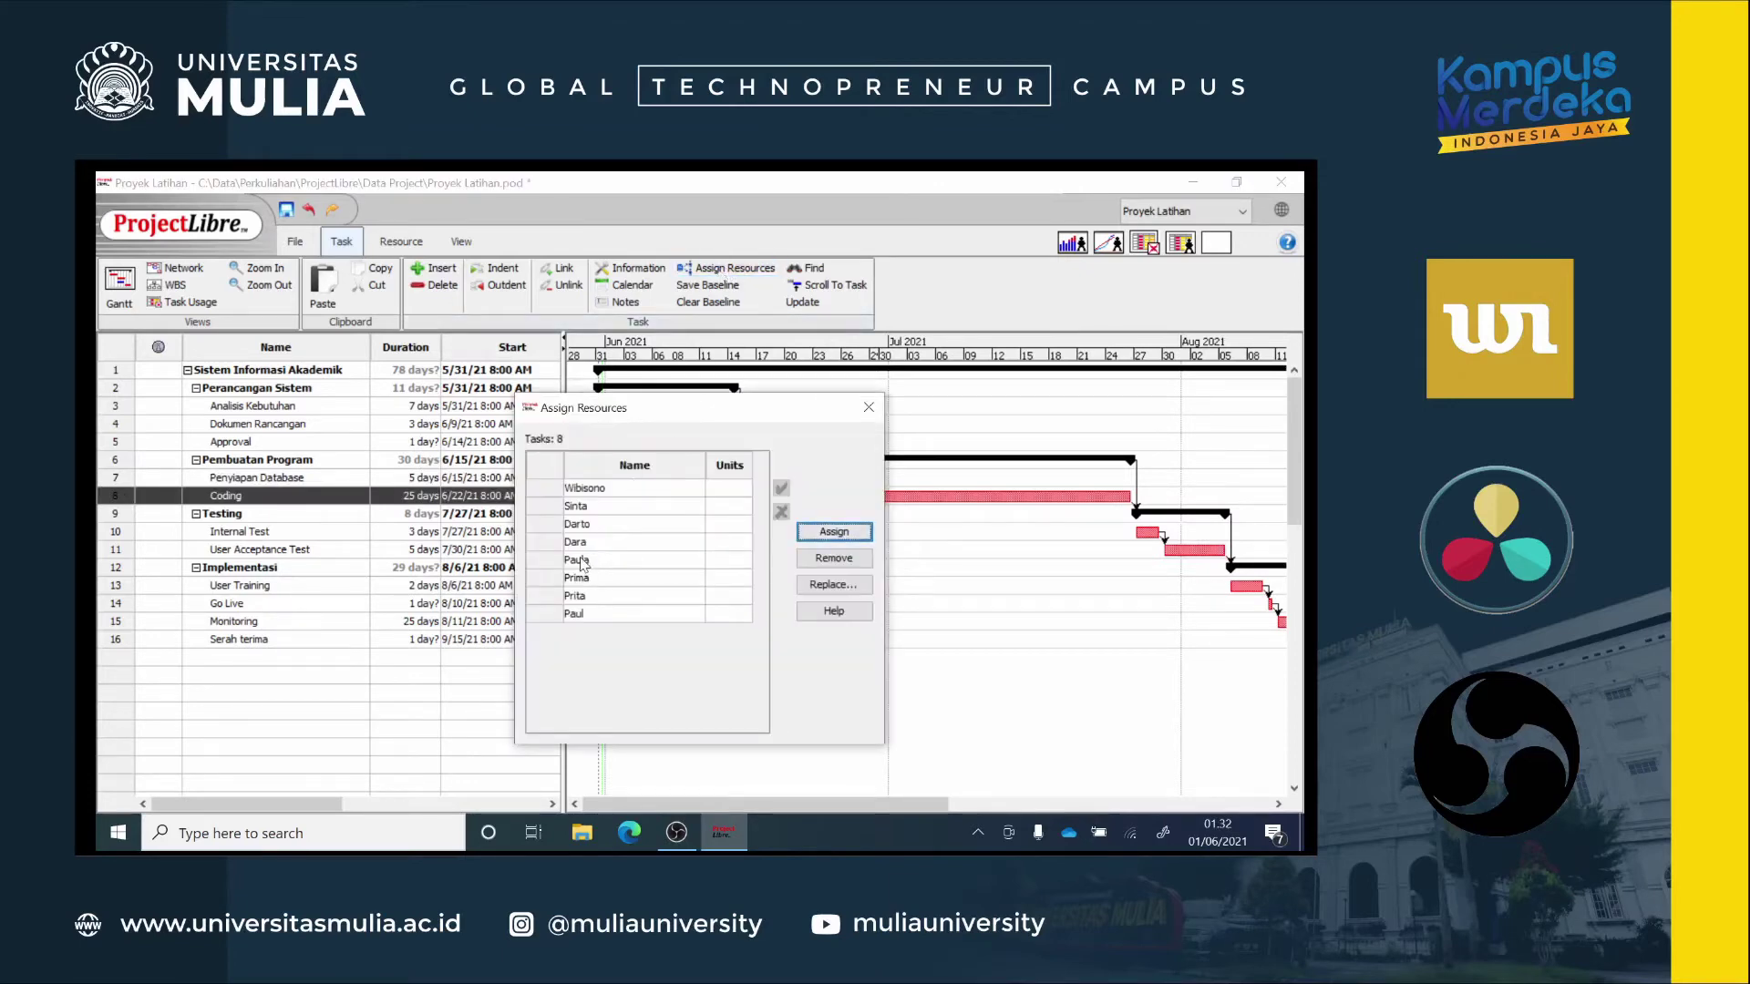
pyautogui.click(548, 567)
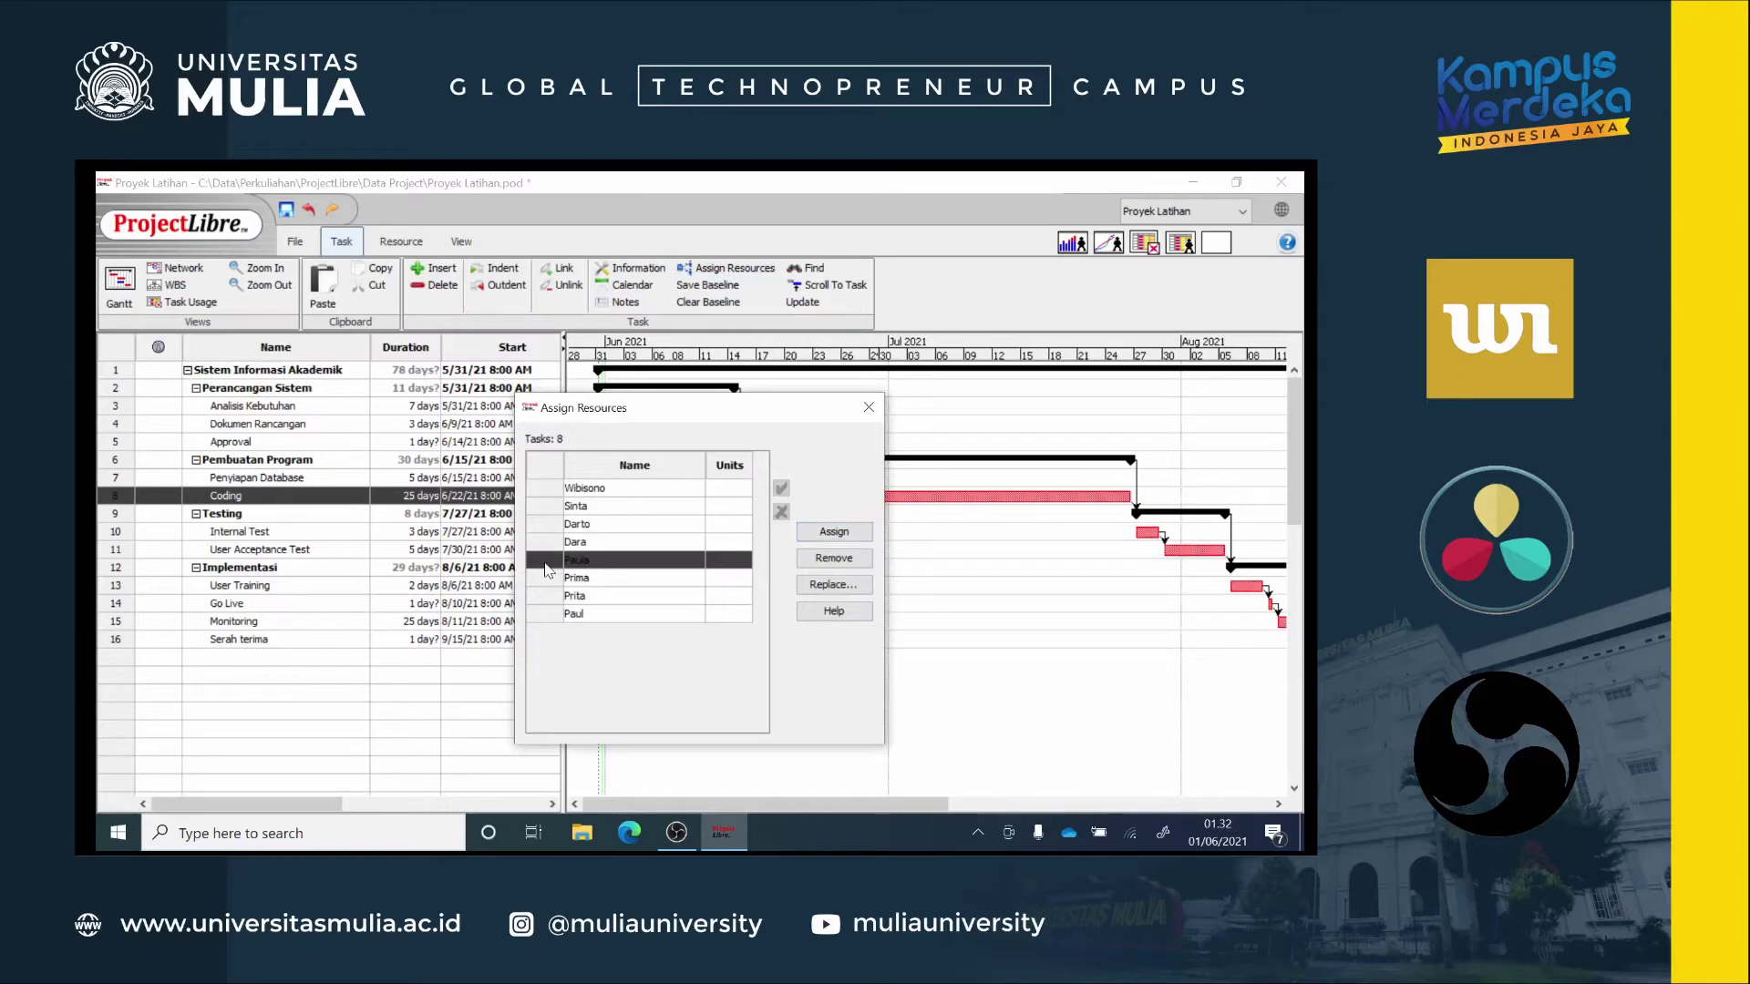
pyautogui.keyDown('shift'); pyautogui.click(549, 613); pyautogui.keyUp('shift')
pyautogui.click(822, 533)
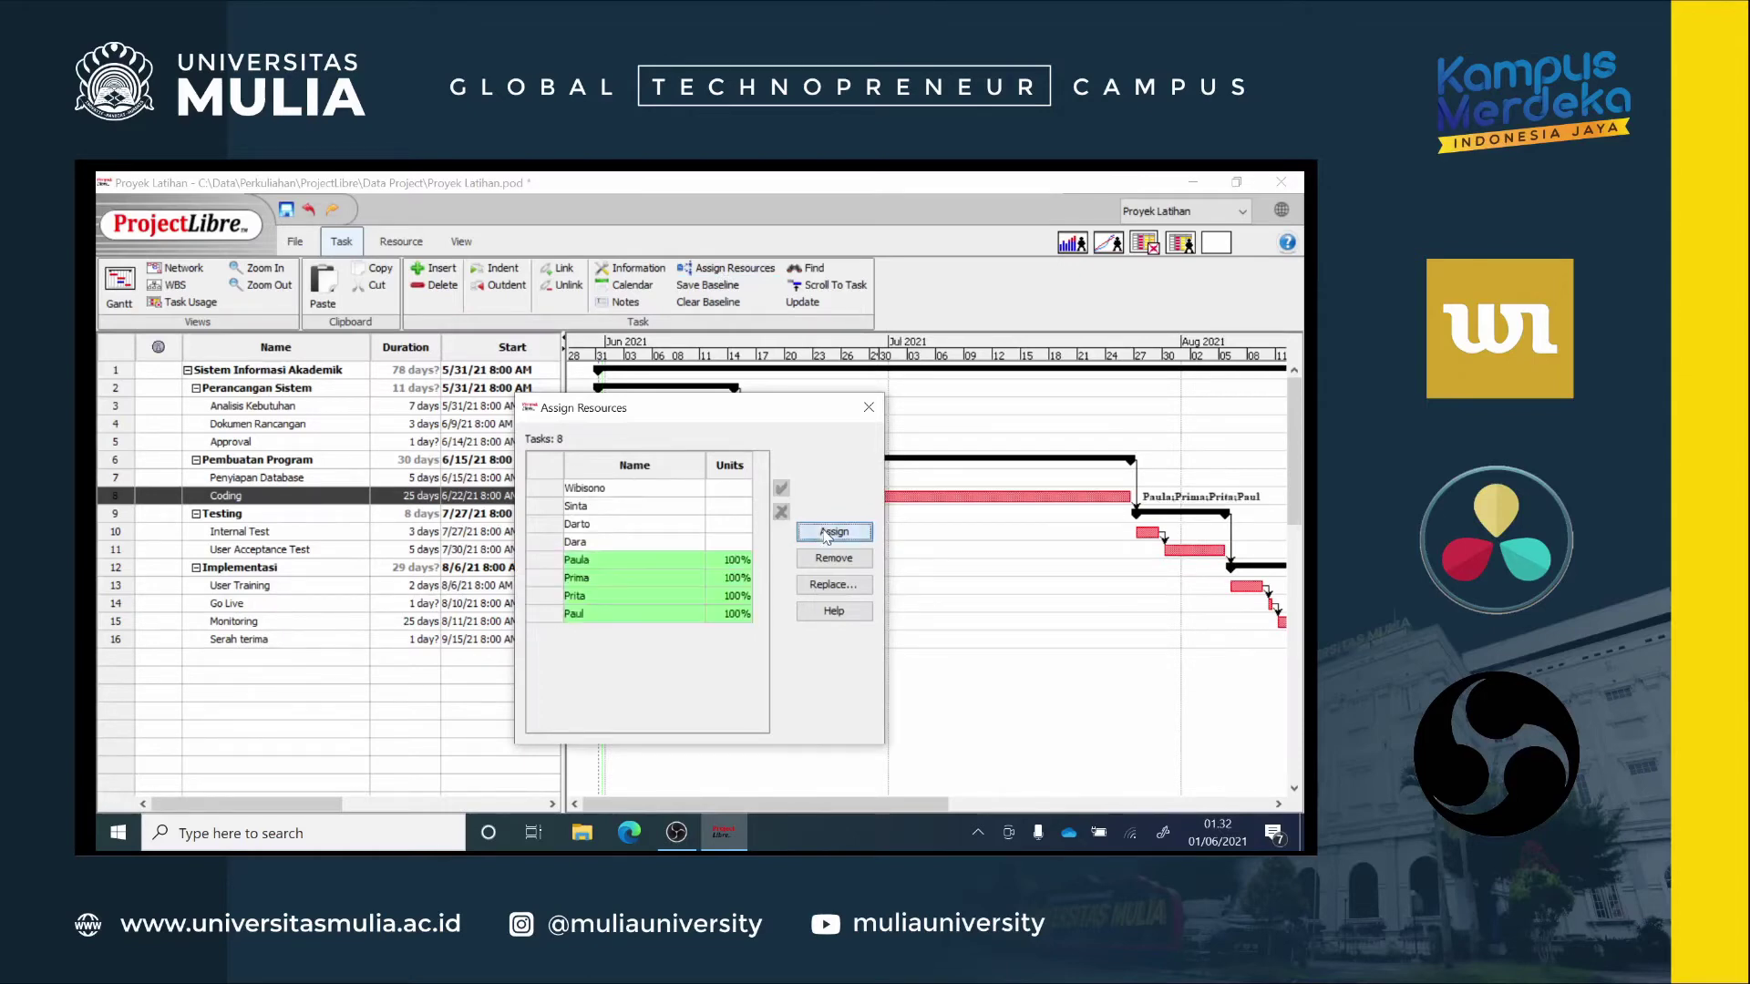
pyautogui.click(868, 408)
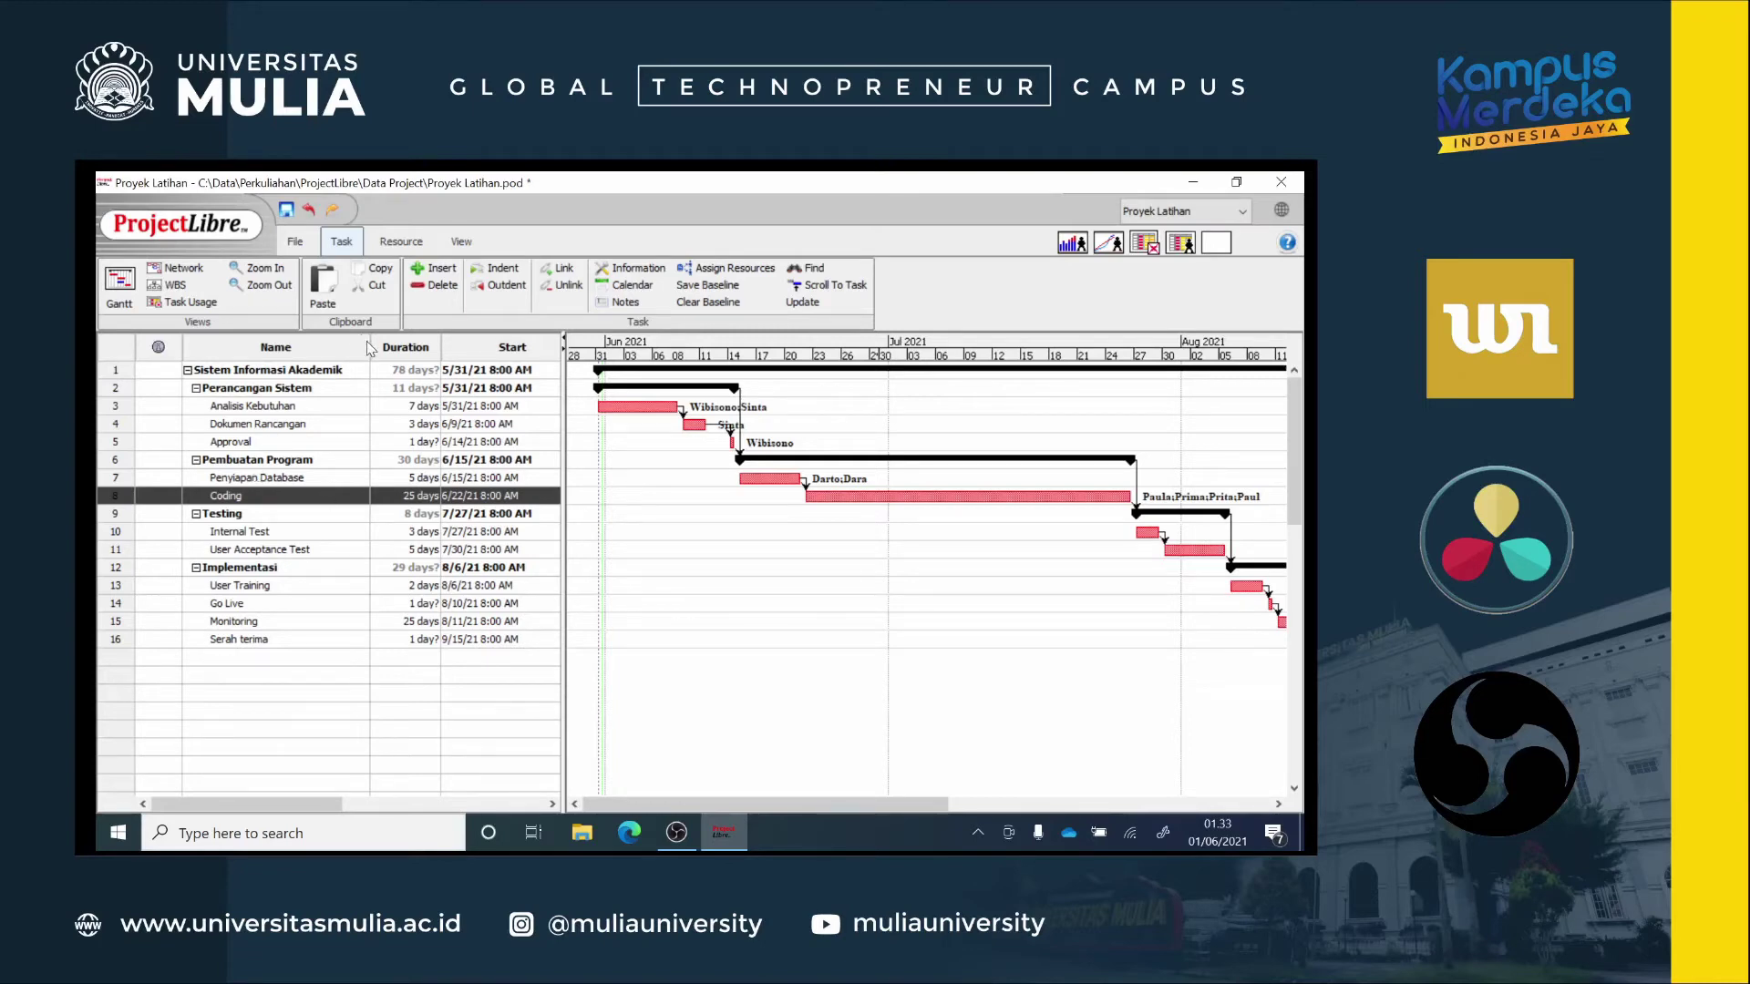
# Step: Return to the resource sheet and add two new resources in rows 9 and 10 by entering their names
pyautogui.click(395, 242)
pyautogui.click(126, 287)
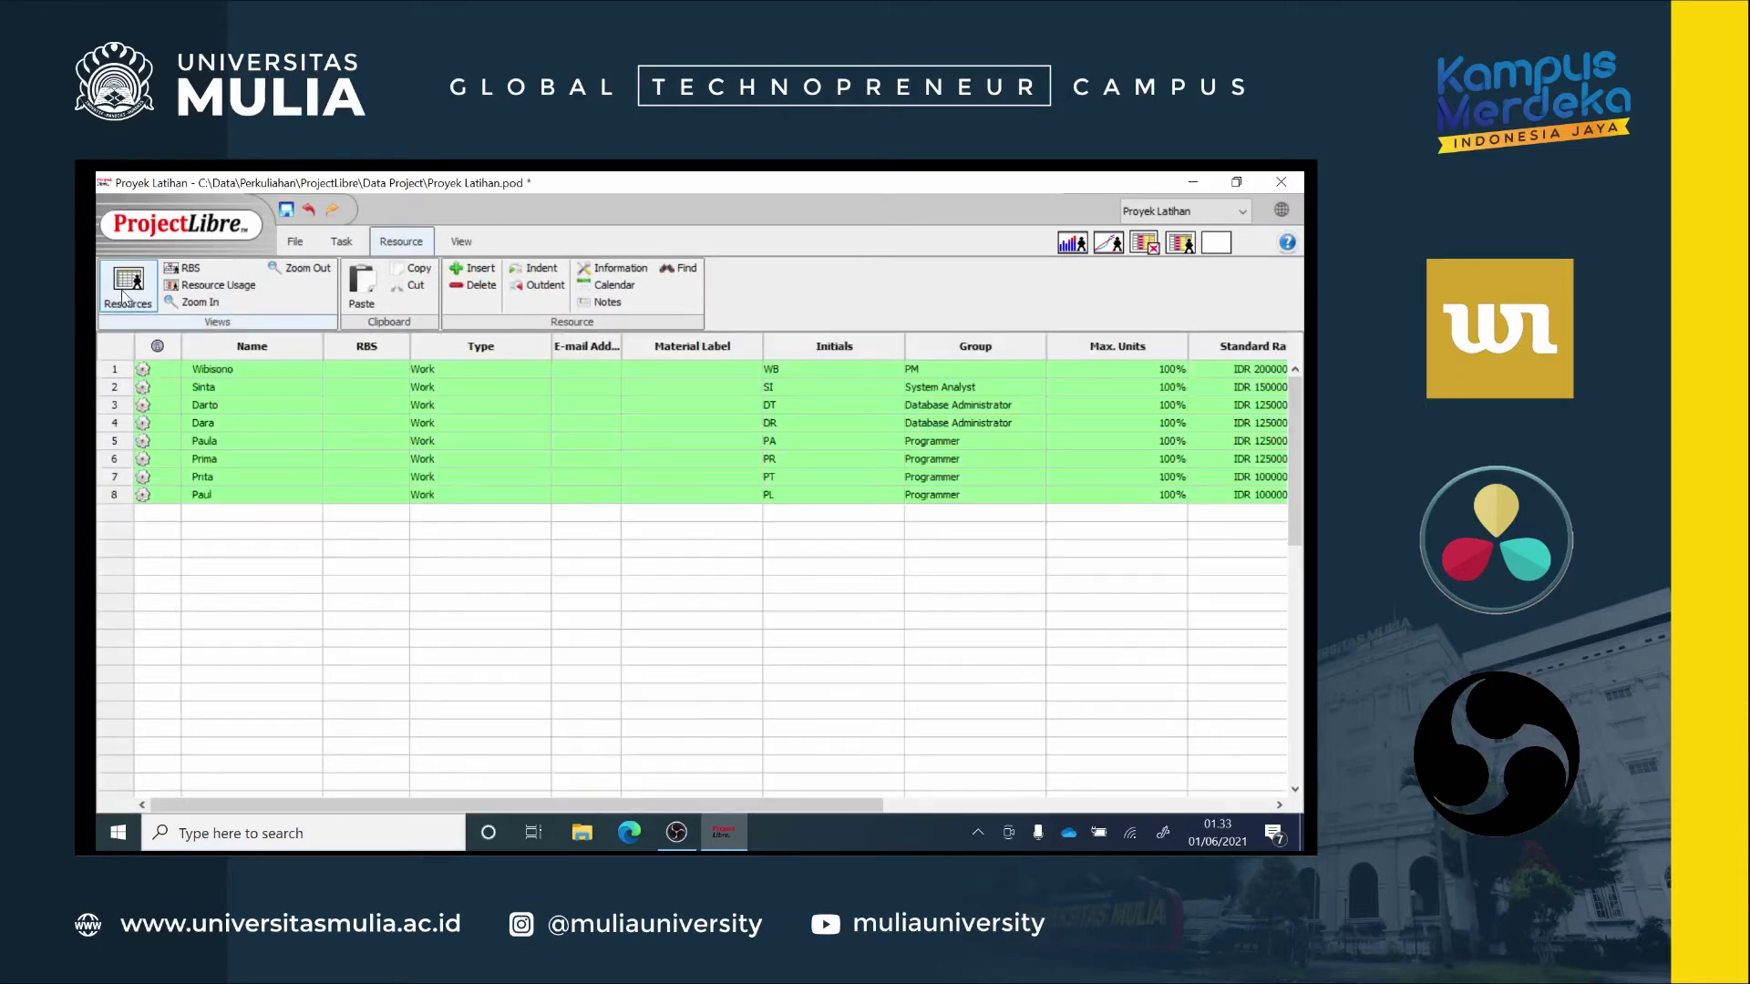
pyautogui.click(121, 515)
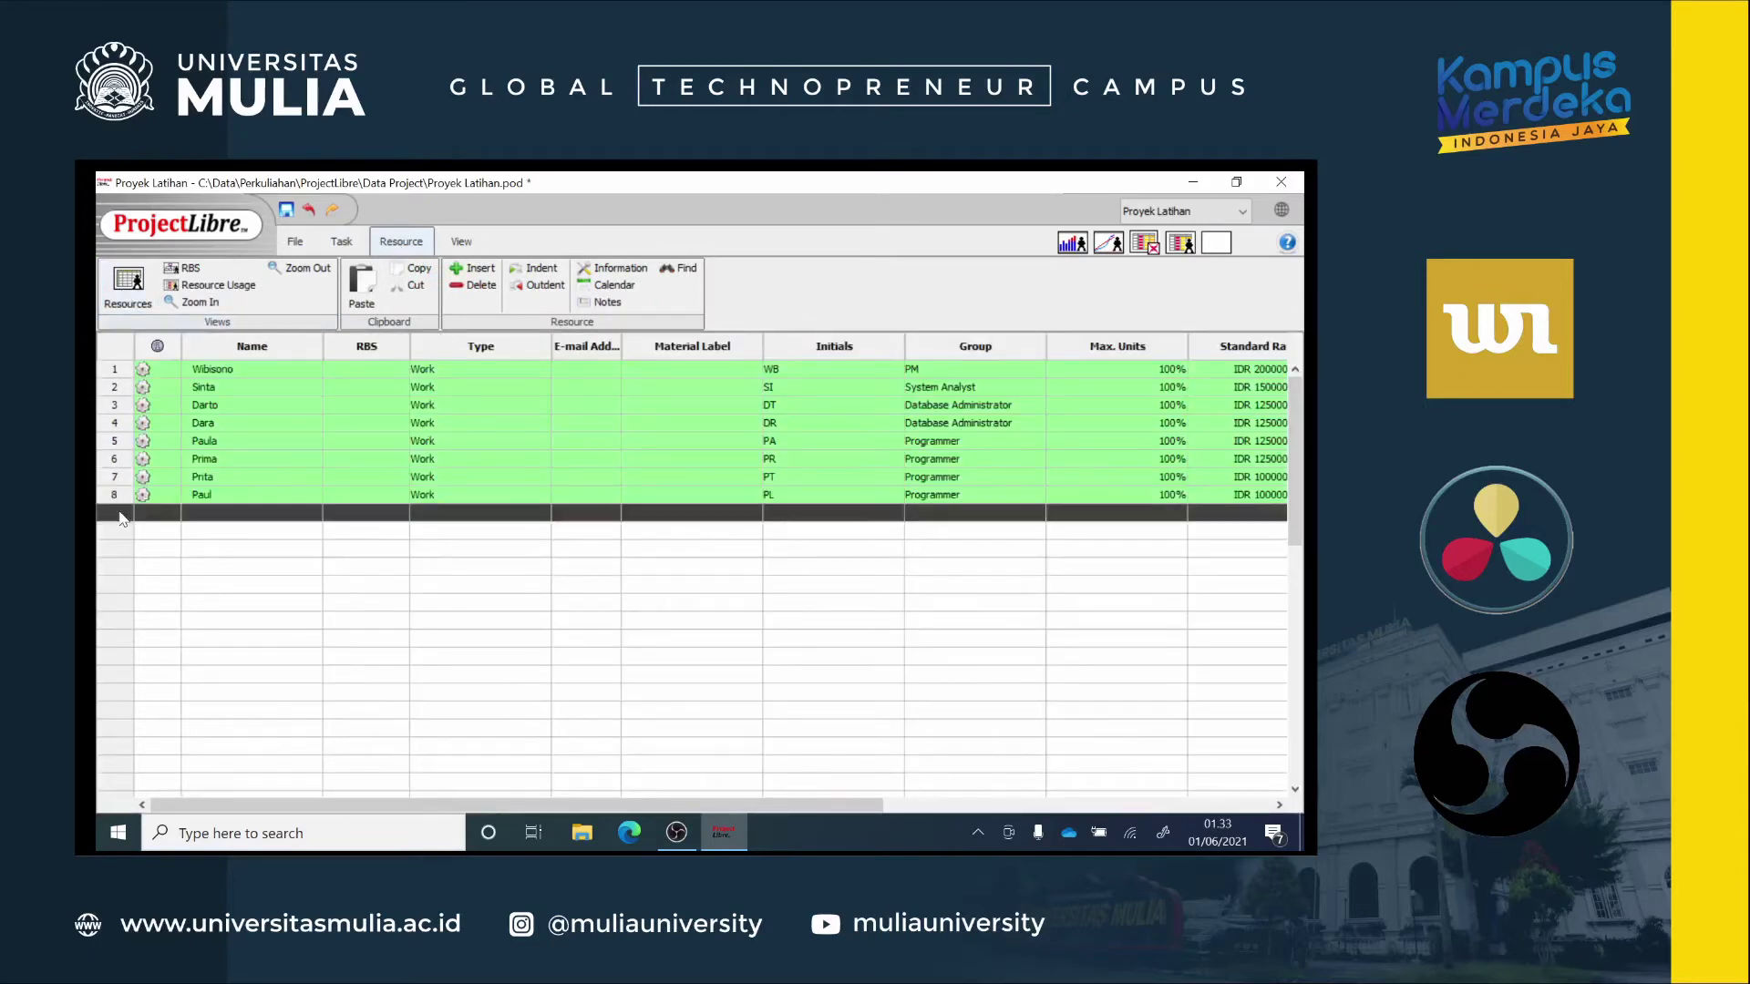
pyautogui.click(242, 515)
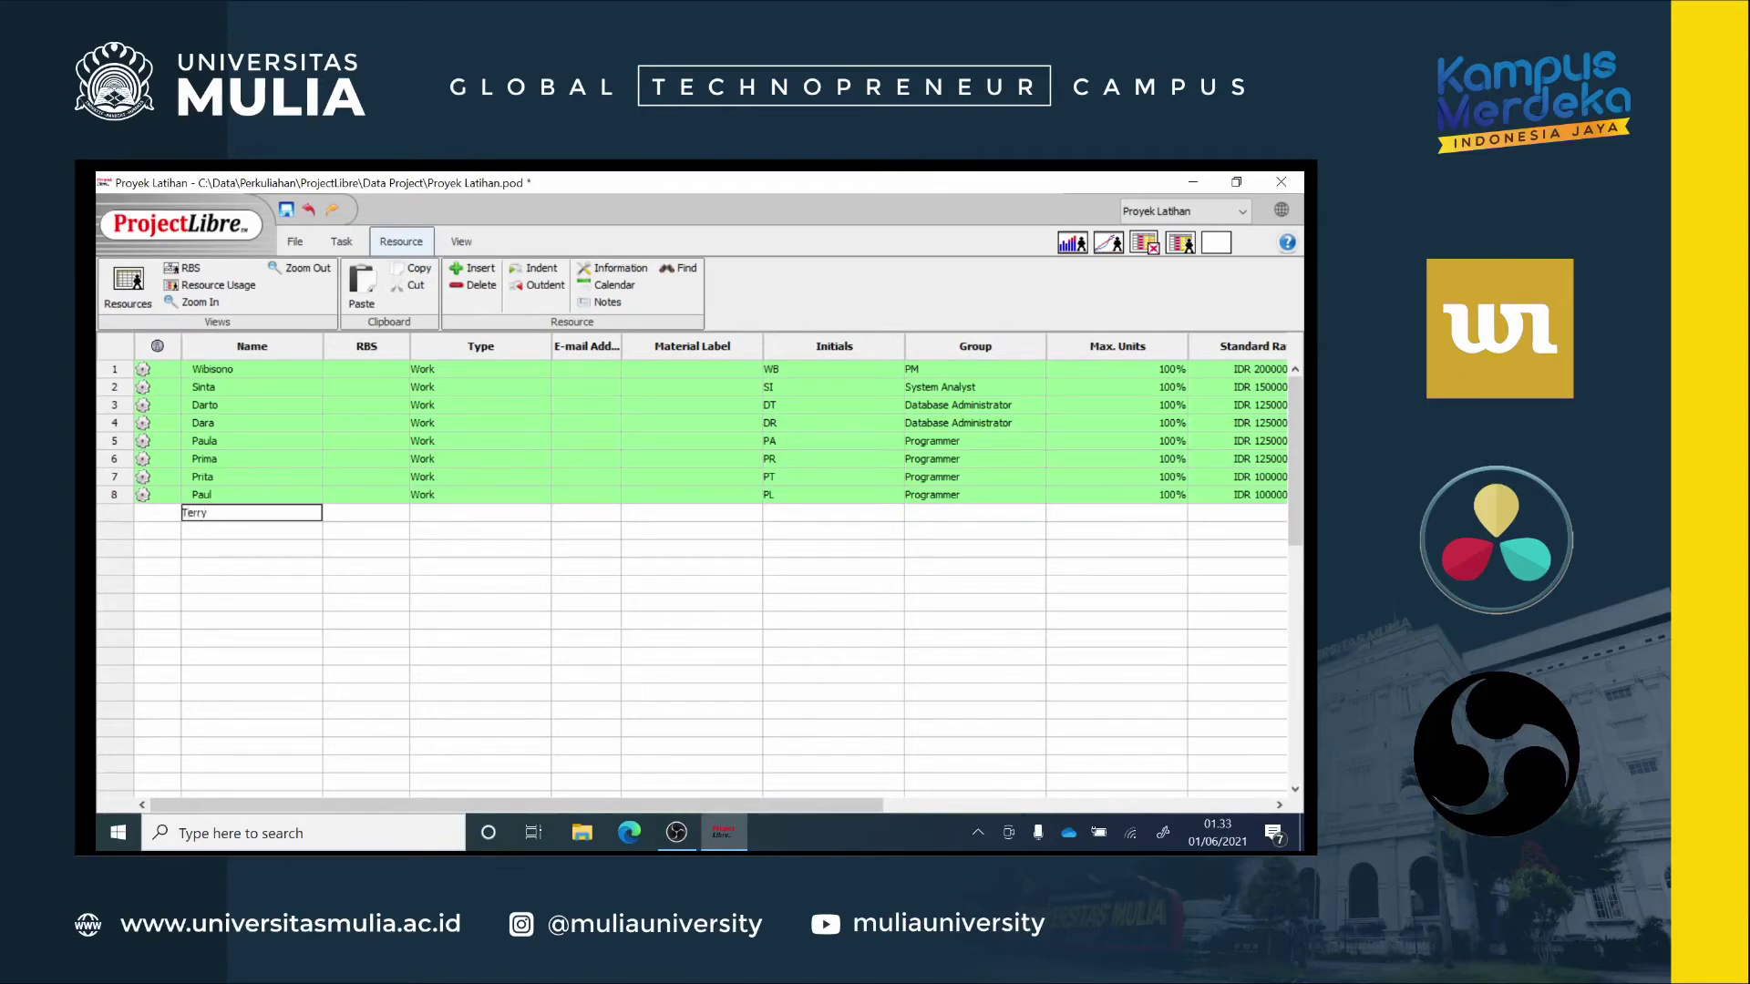
pyautogui.write('Terry')
pyautogui.press('Return')
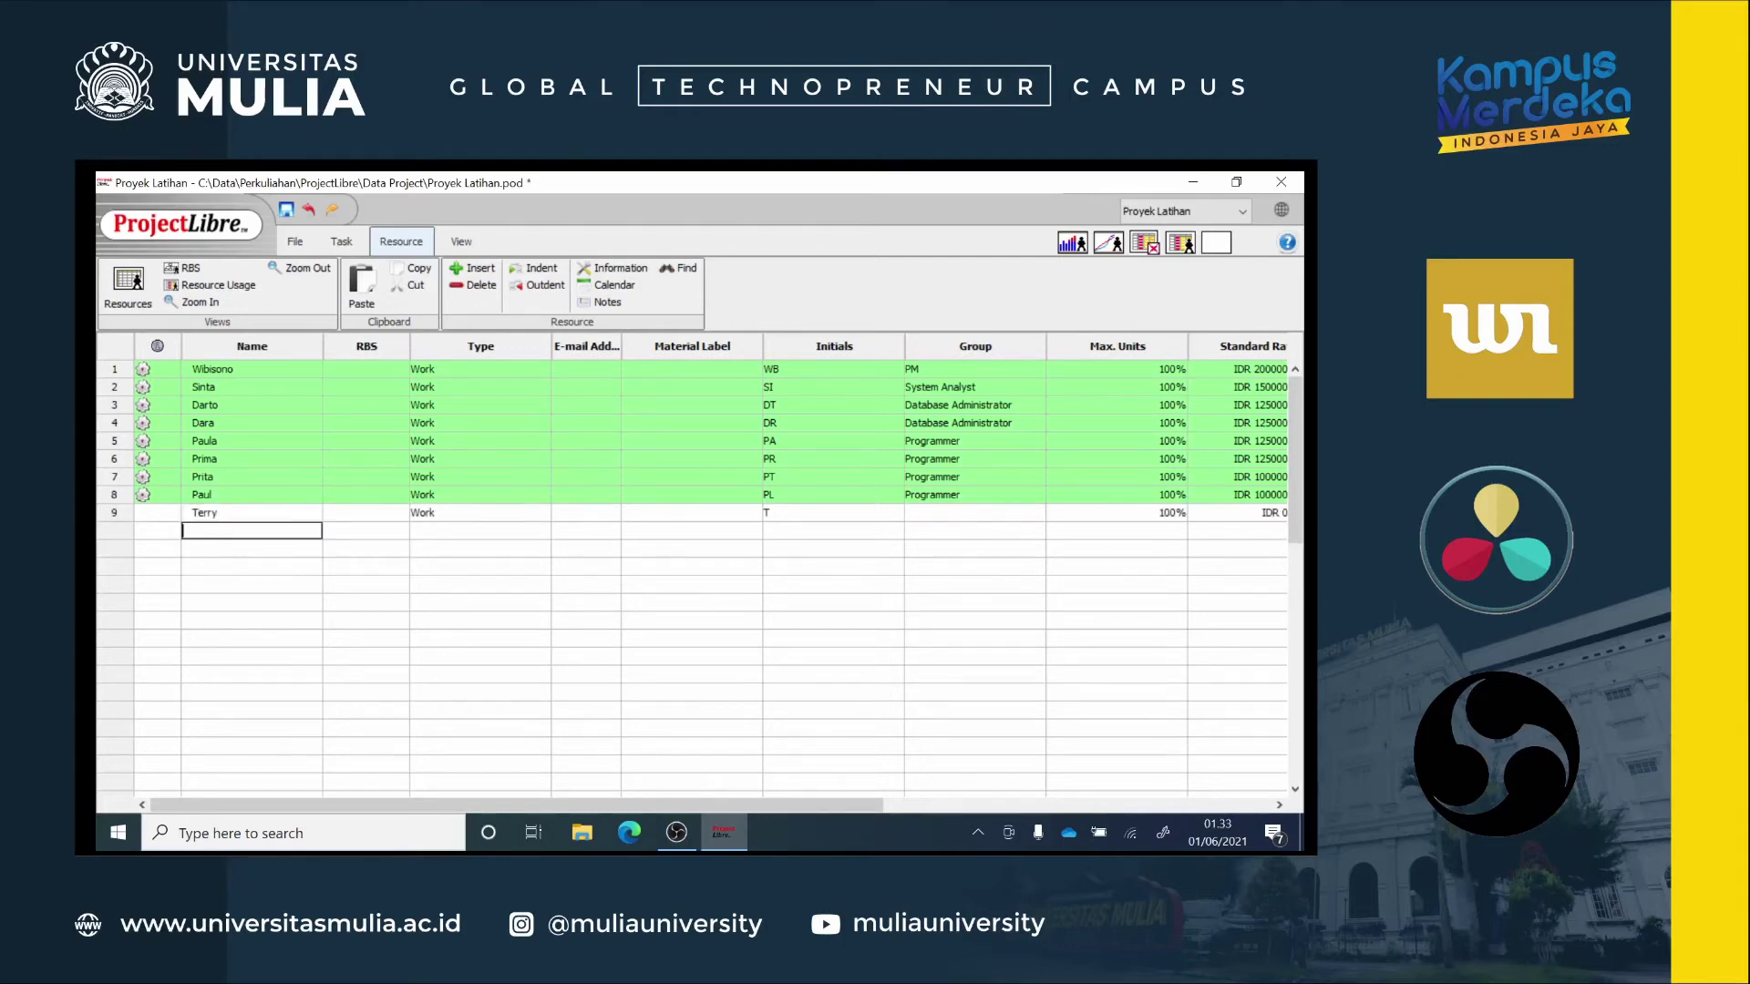
pyautogui.write('Tristan')
# Step: Set the initials of the resources in rows 9 and 10 to TE and TR
pyautogui.click(833, 512)
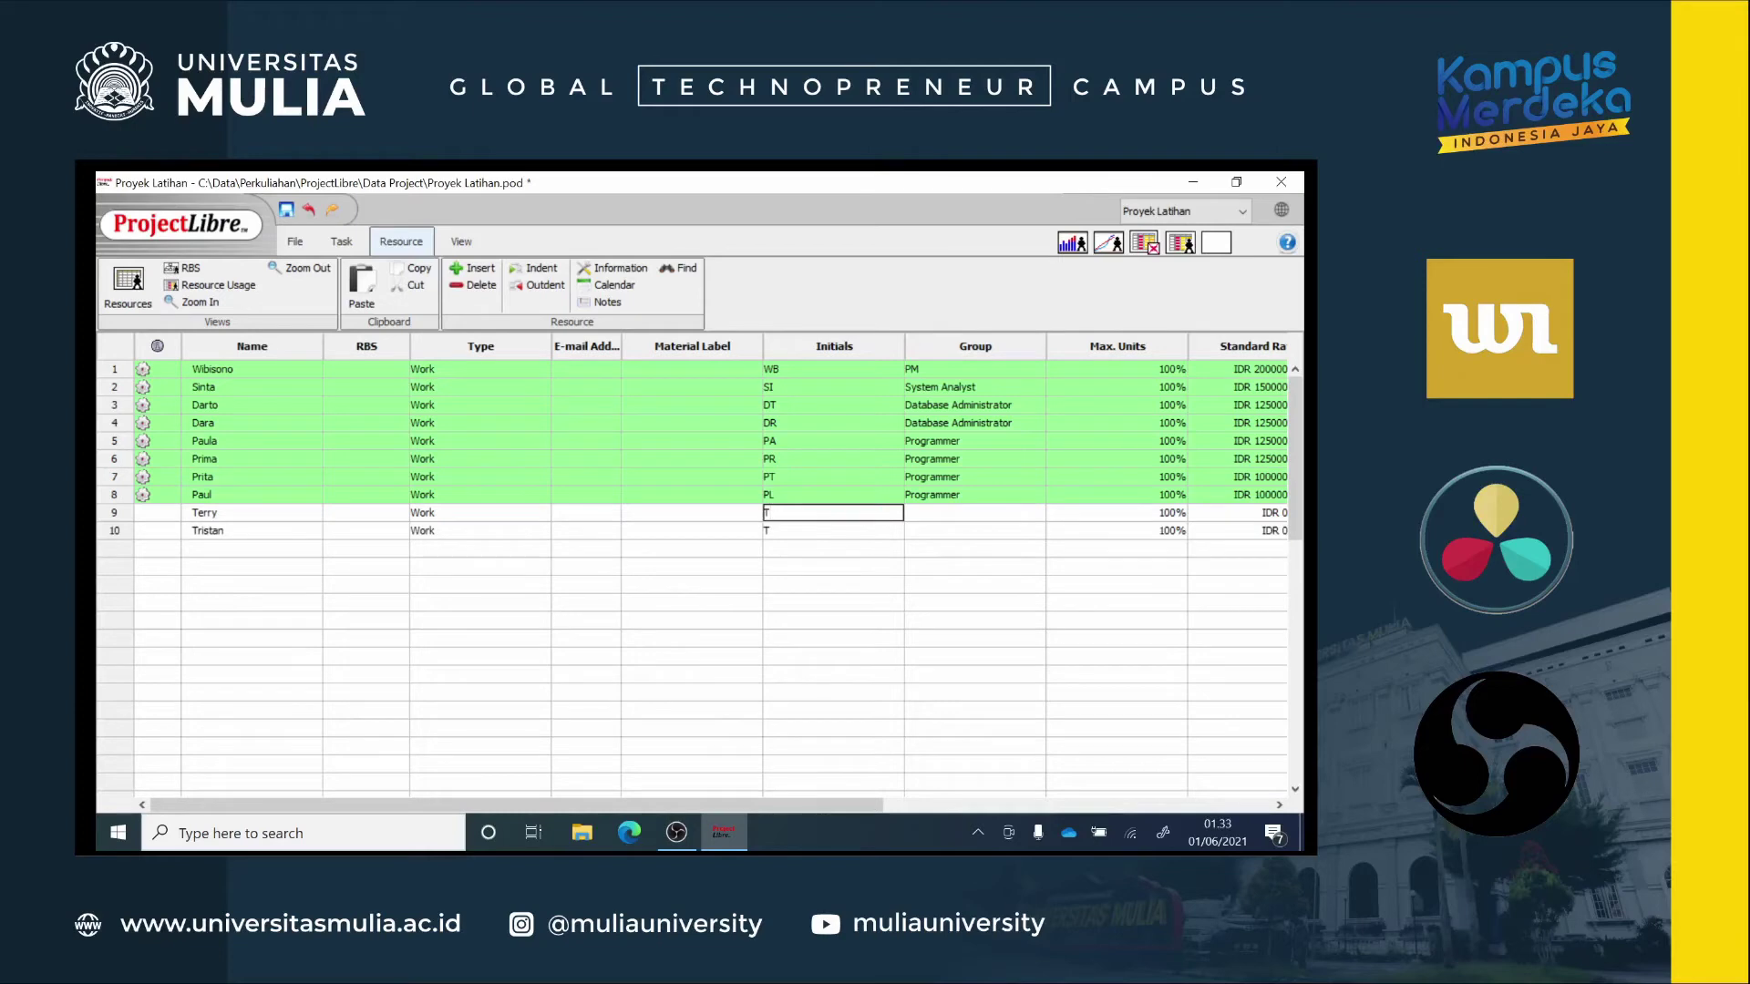
pyautogui.write('TE')
pyautogui.click(802, 531)
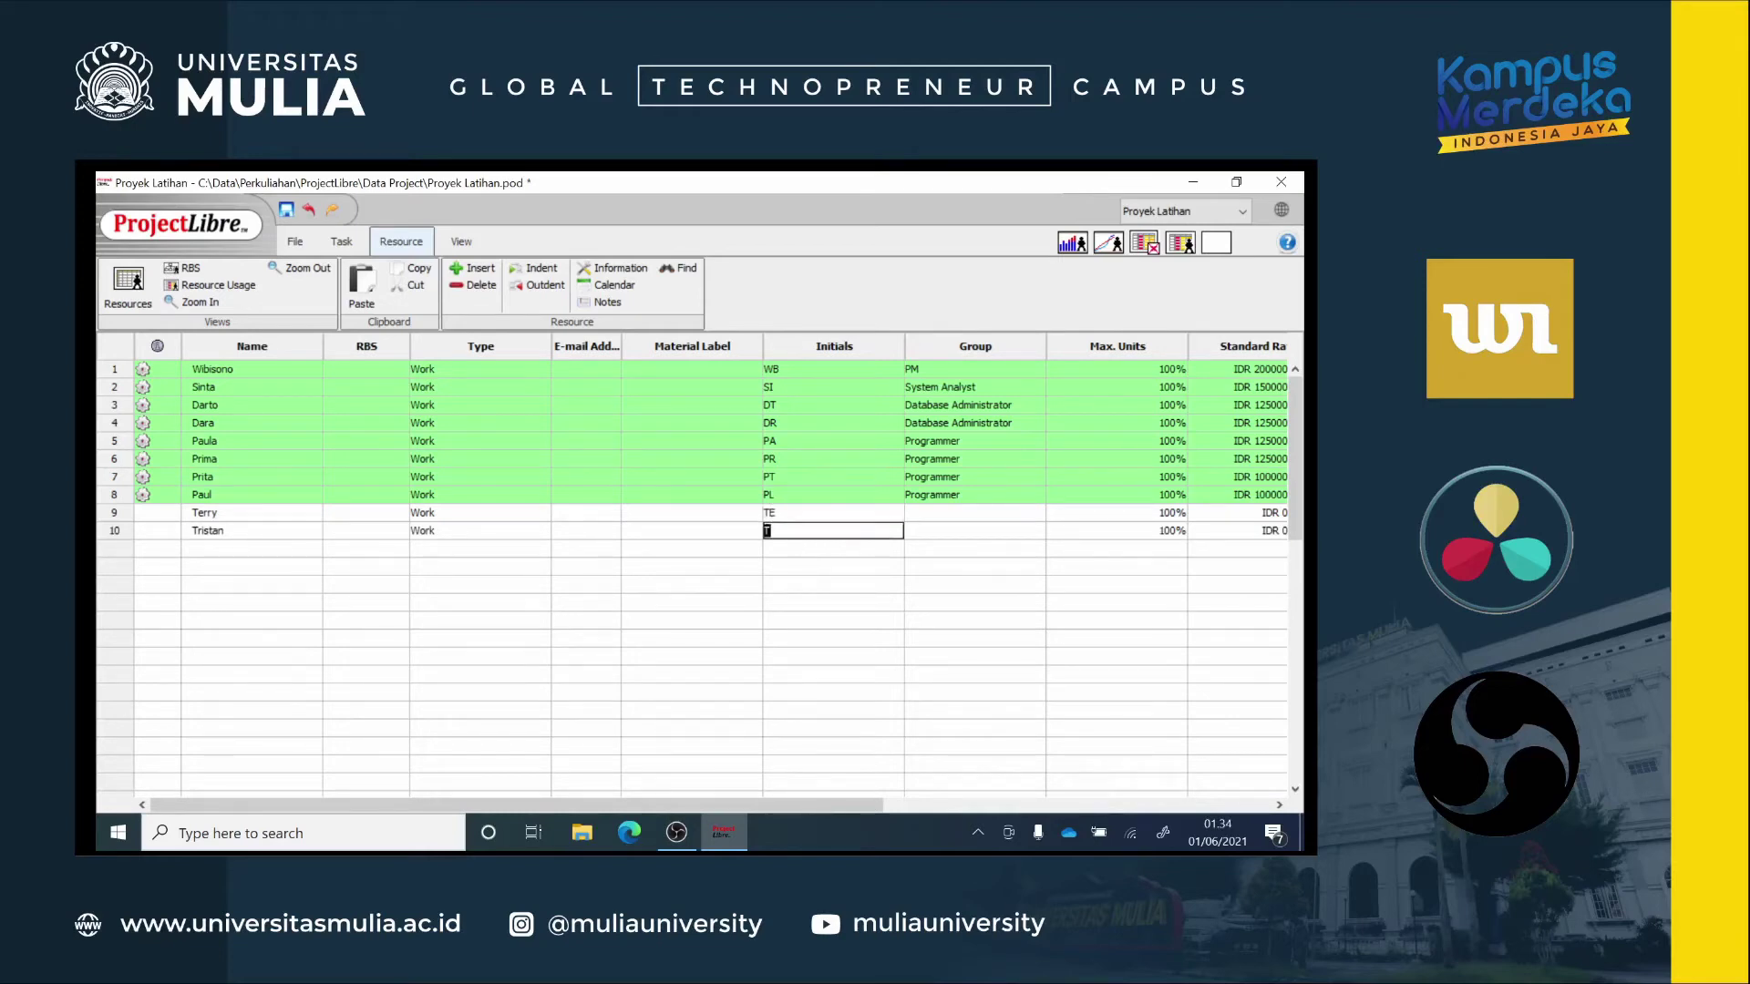
pyautogui.write('TR')
# Step: Set the group of the resources in rows 9 and 10 to Trainer
pyautogui.click(942, 514)
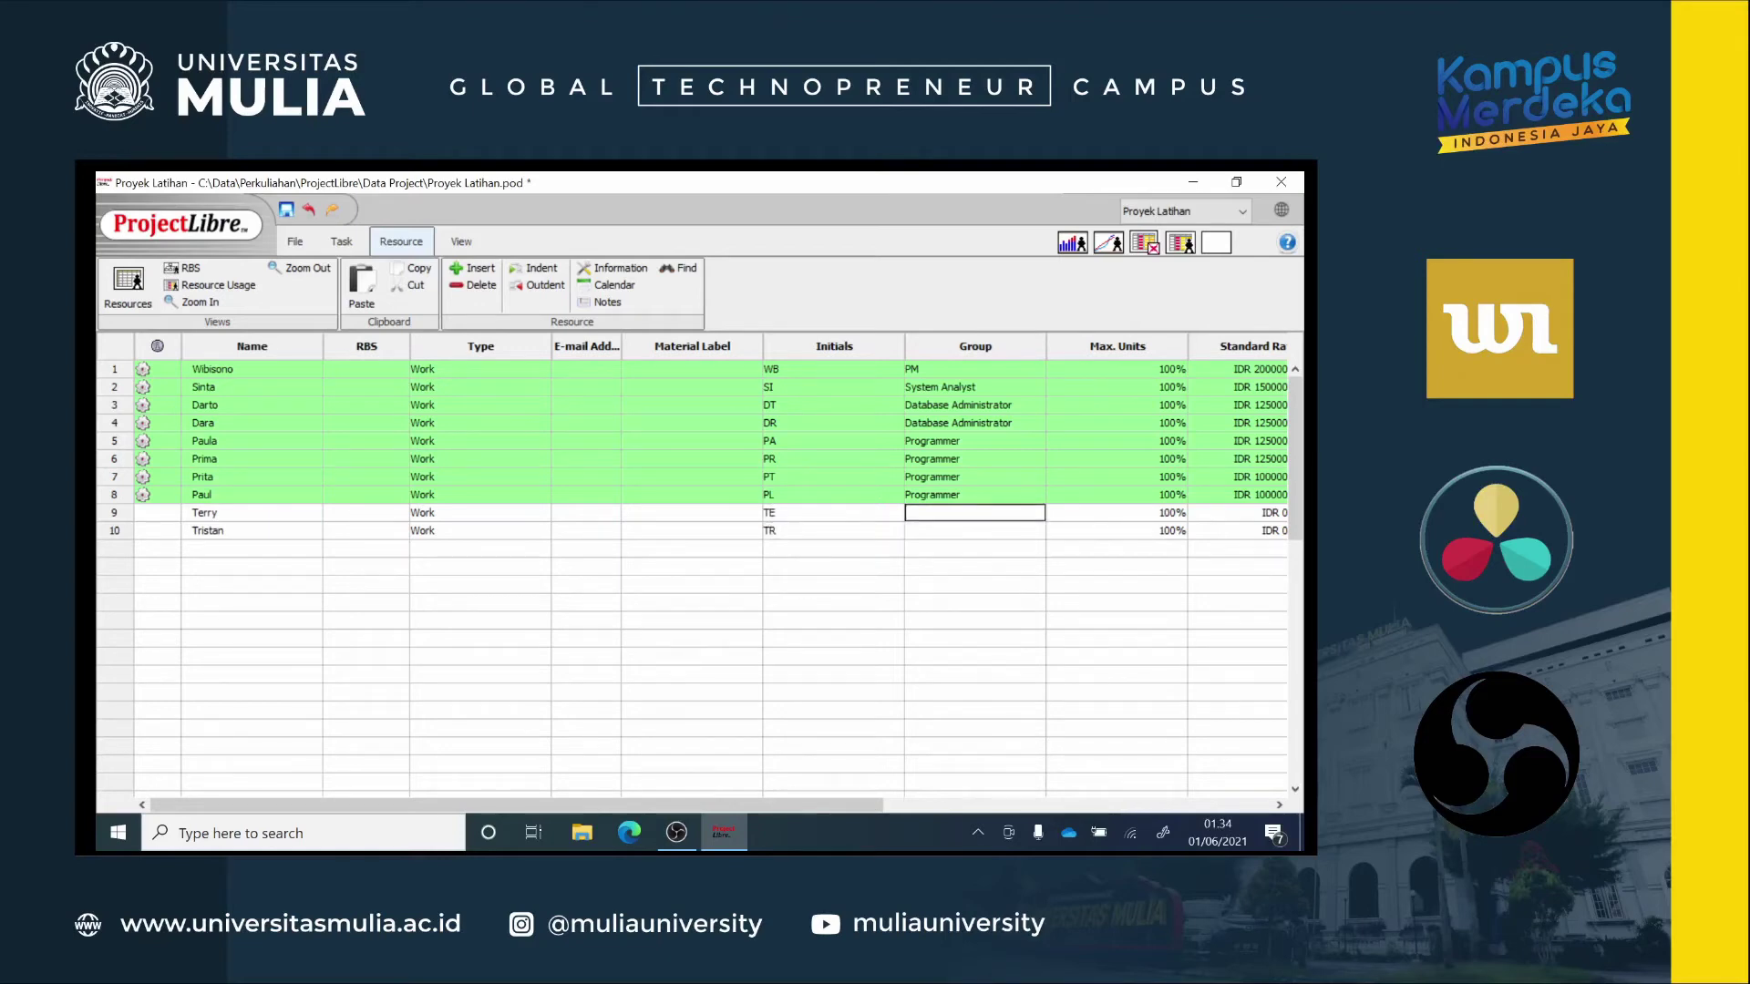
pyautogui.write('Trainer')
pyautogui.press('Return')
pyautogui.write('Trai')
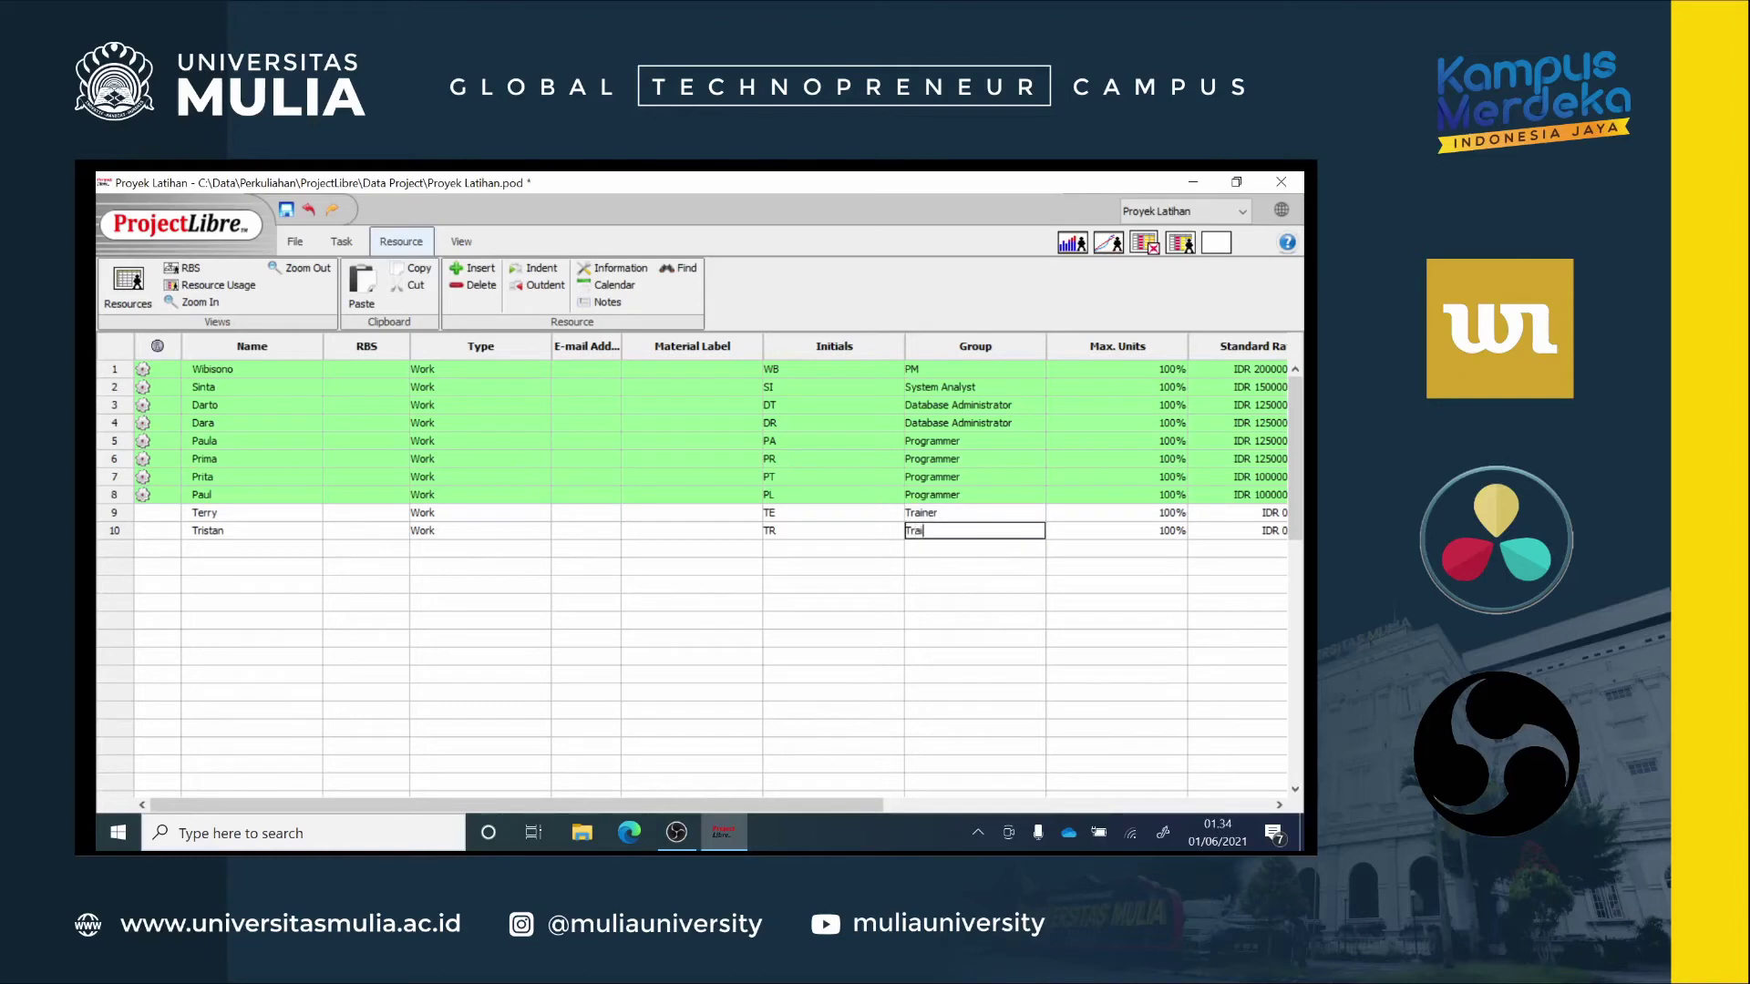
pyautogui.write('ner')
pyautogui.press('Return')
pyautogui.doubleClick(950, 514)
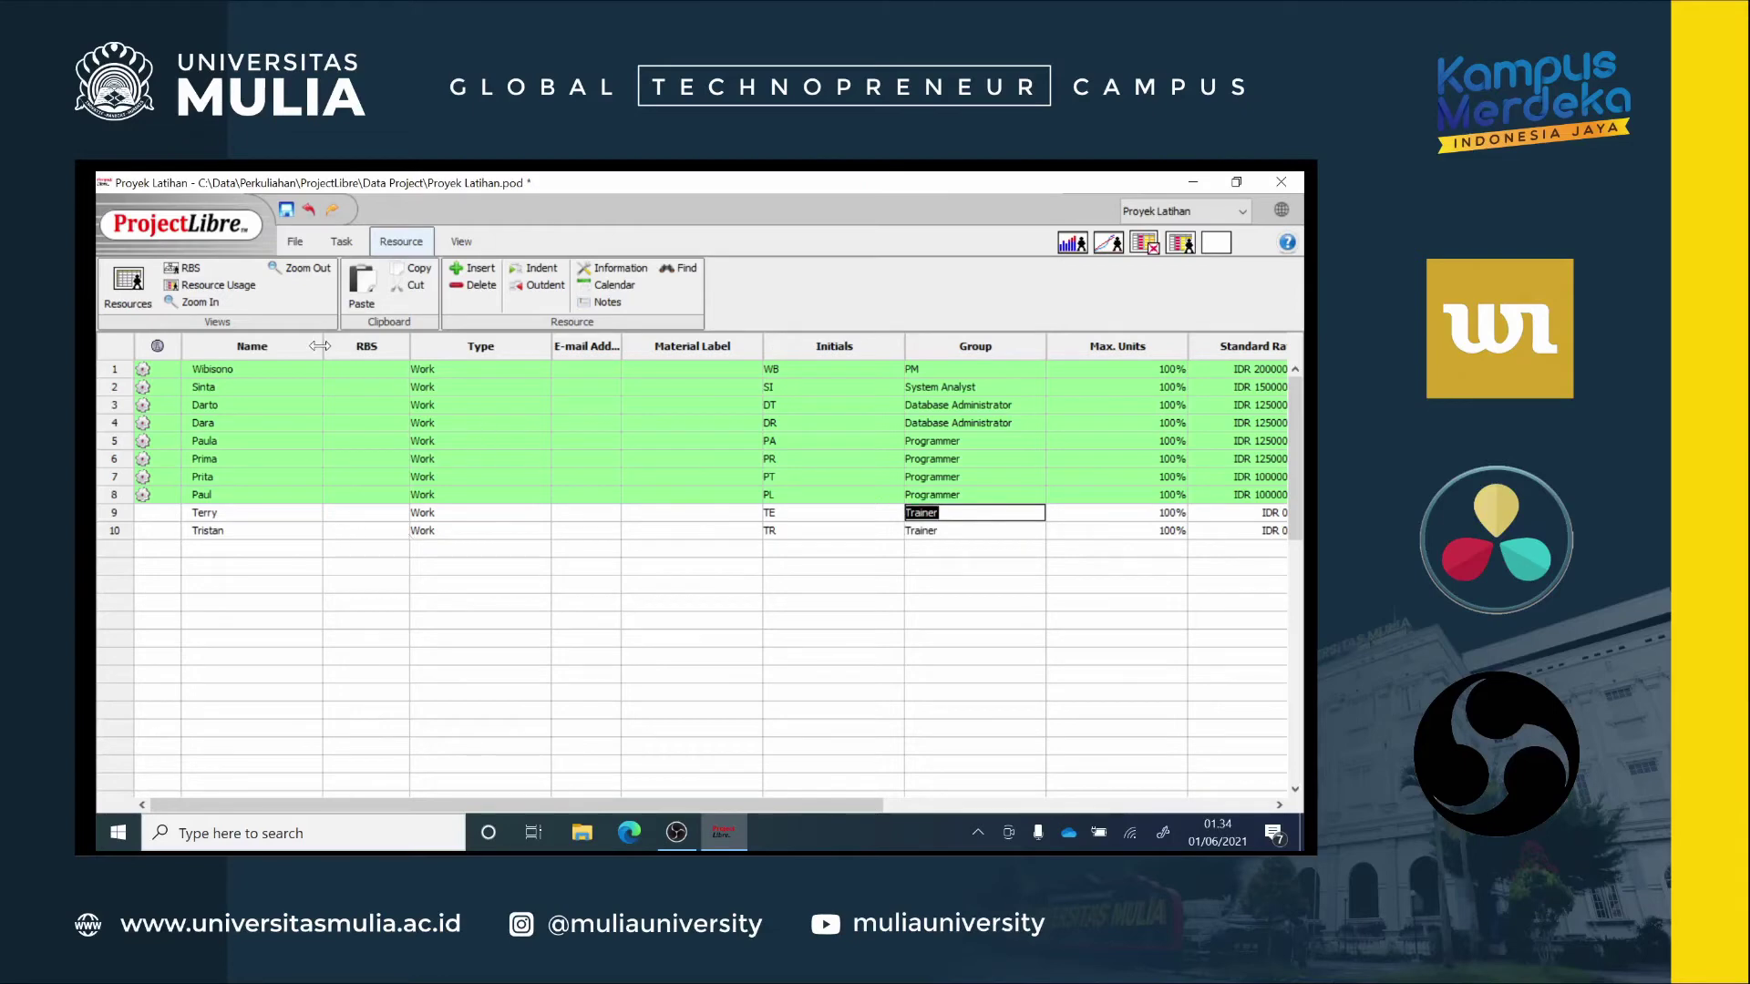
# Step: Return to the Gantt chart and assign the last two Programmers and both Trainers to the Internal Test task
pyautogui.click(341, 243)
pyautogui.click(120, 289)
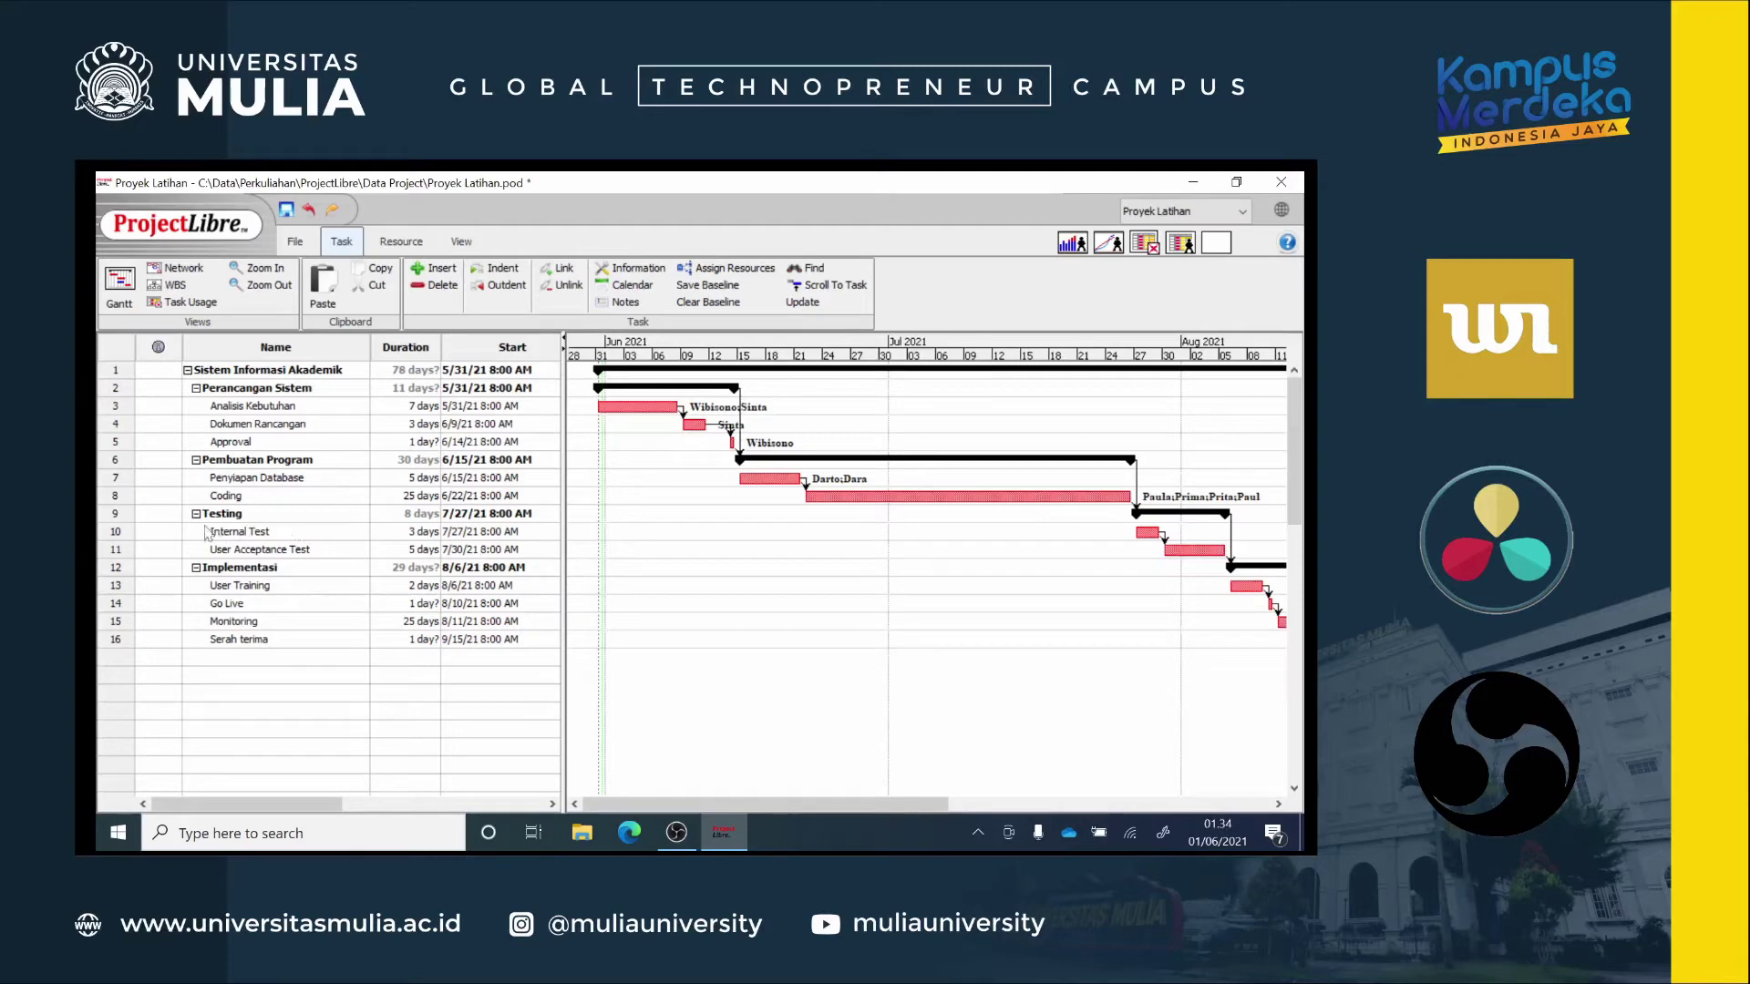
pyautogui.click(125, 532)
pyautogui.rightClick(128, 535)
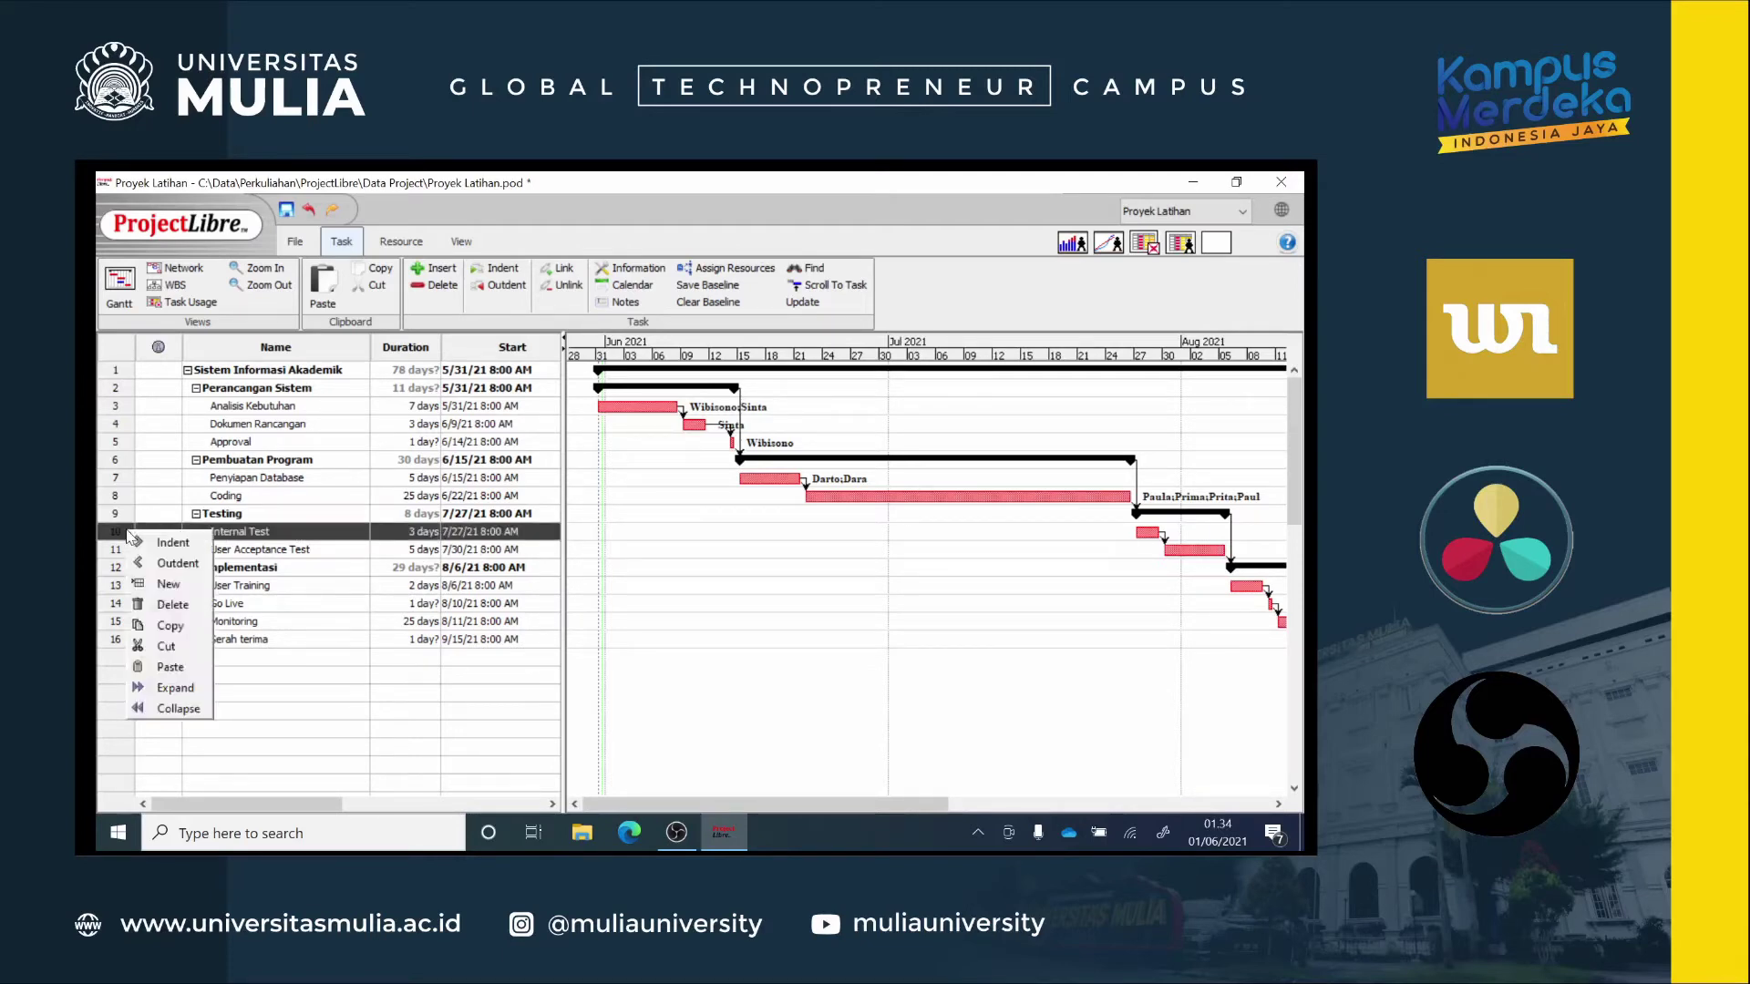
pyautogui.click(732, 270)
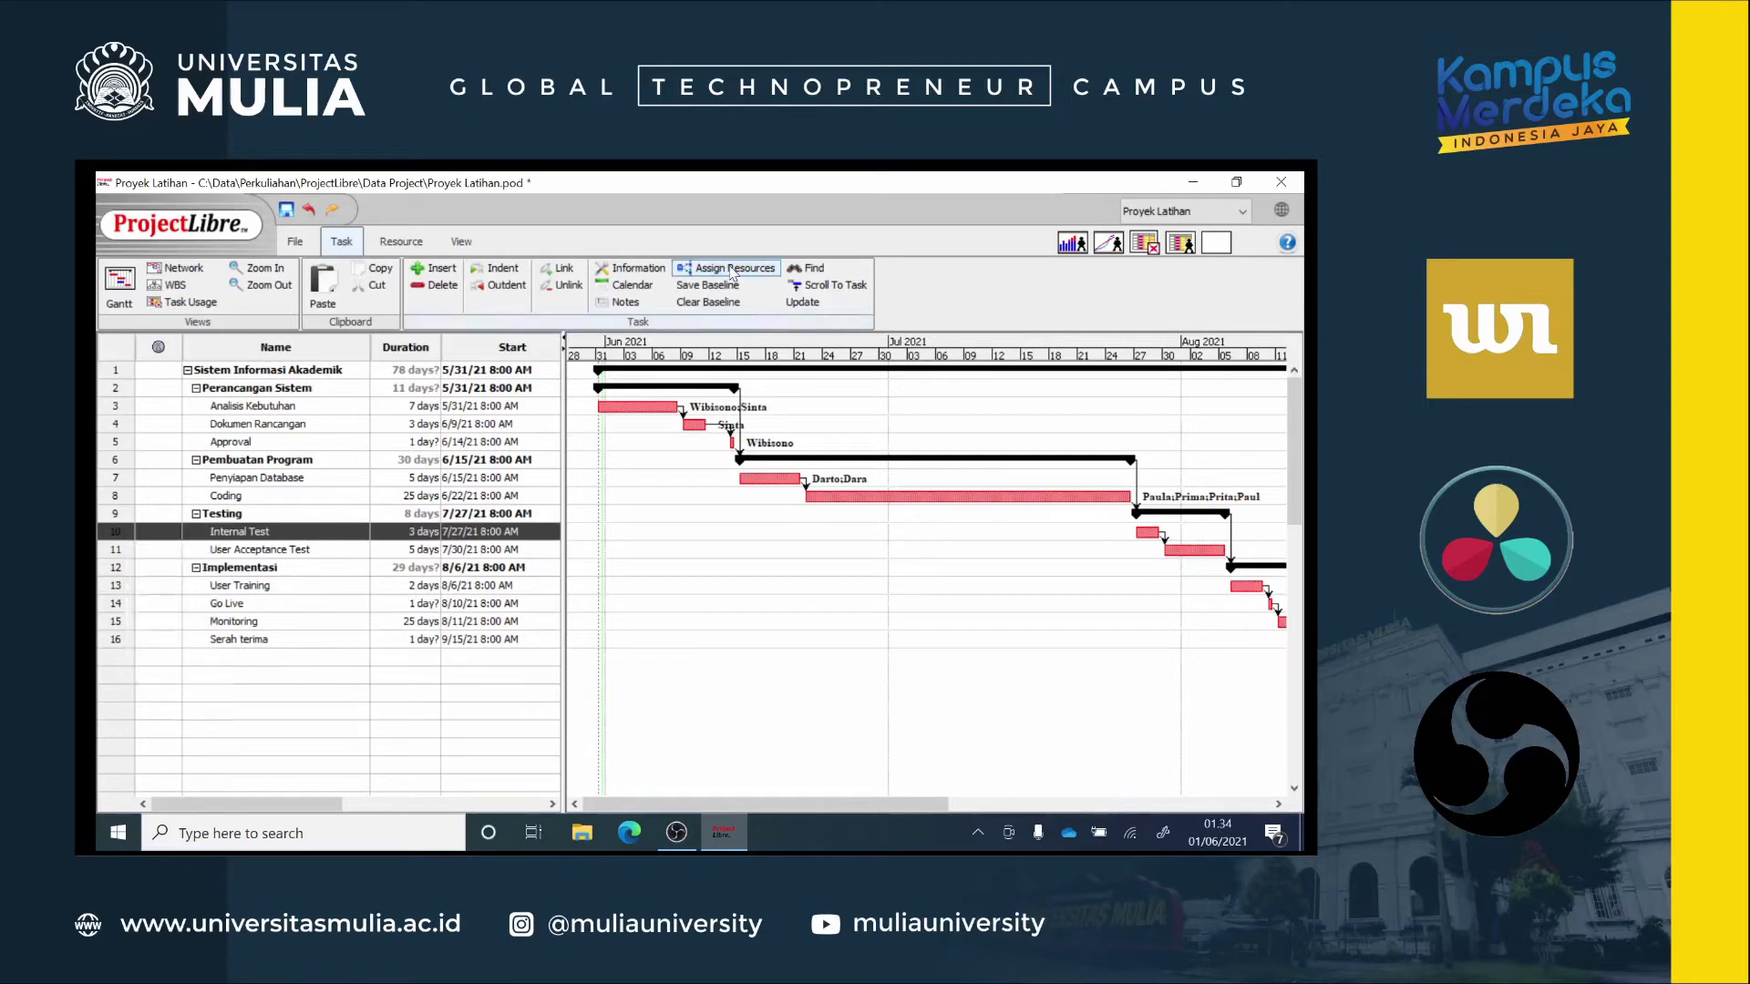
pyautogui.click(731, 271)
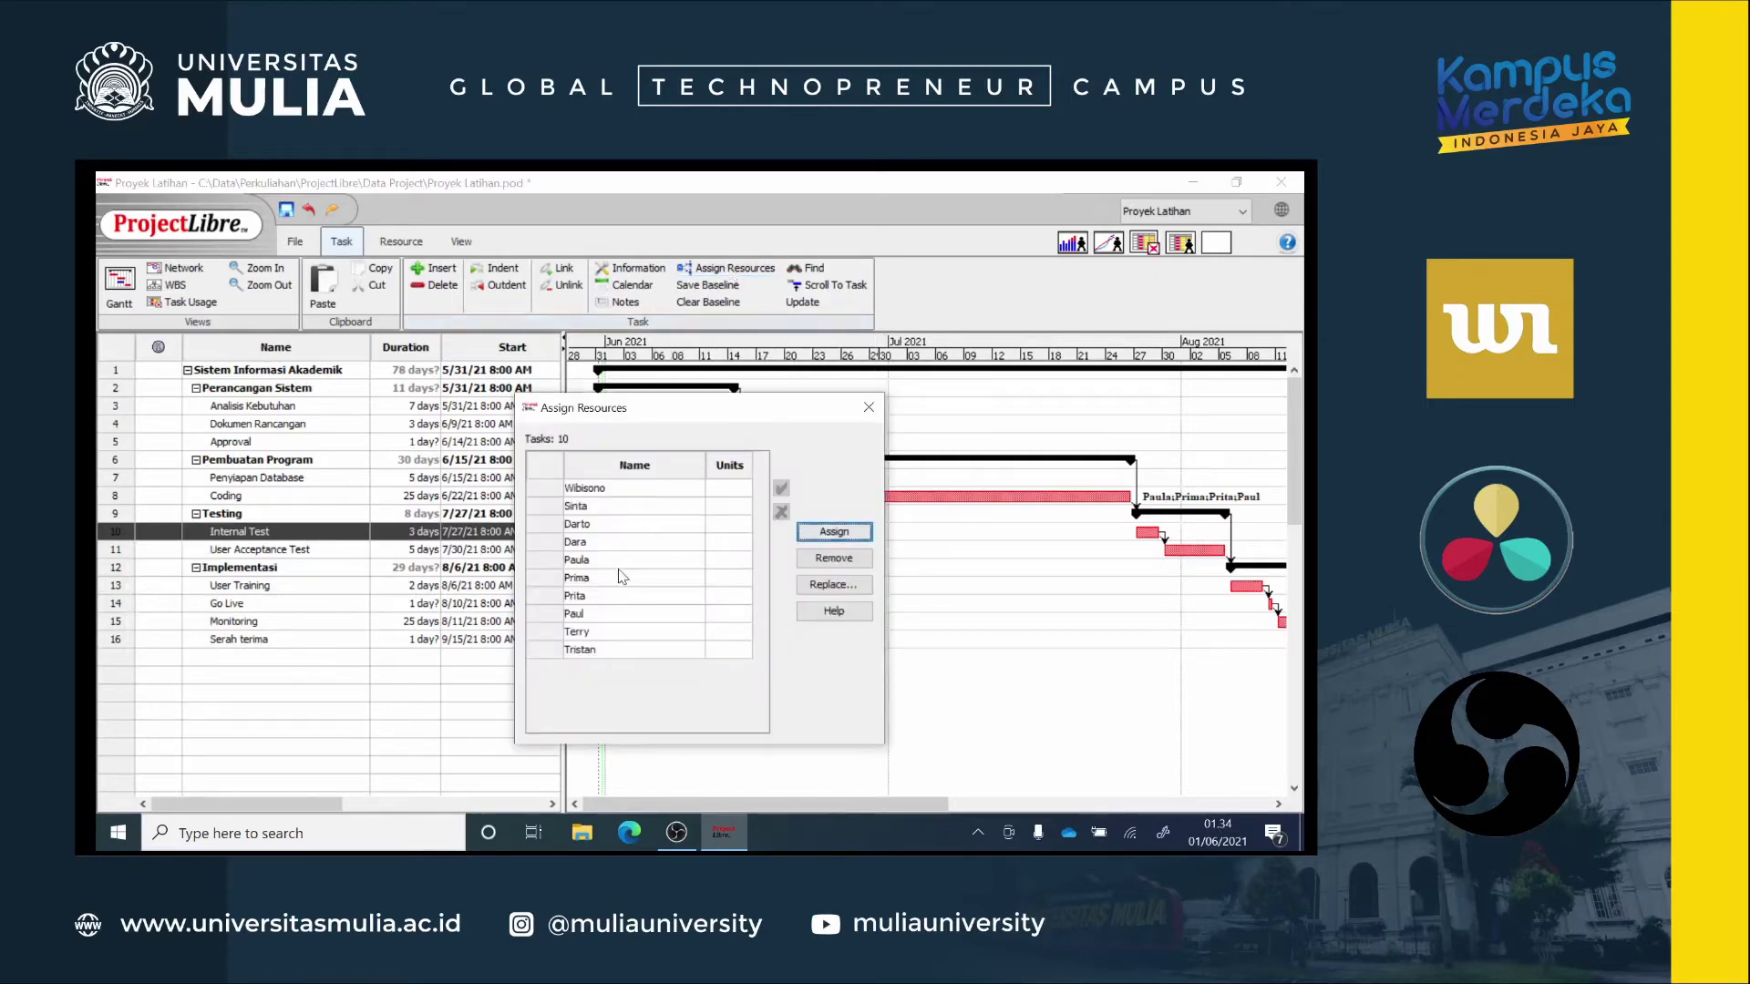
pyautogui.click(542, 594)
pyautogui.keyDown('ctrl'); pyautogui.click(540, 608); pyautogui.keyUp('ctrl')
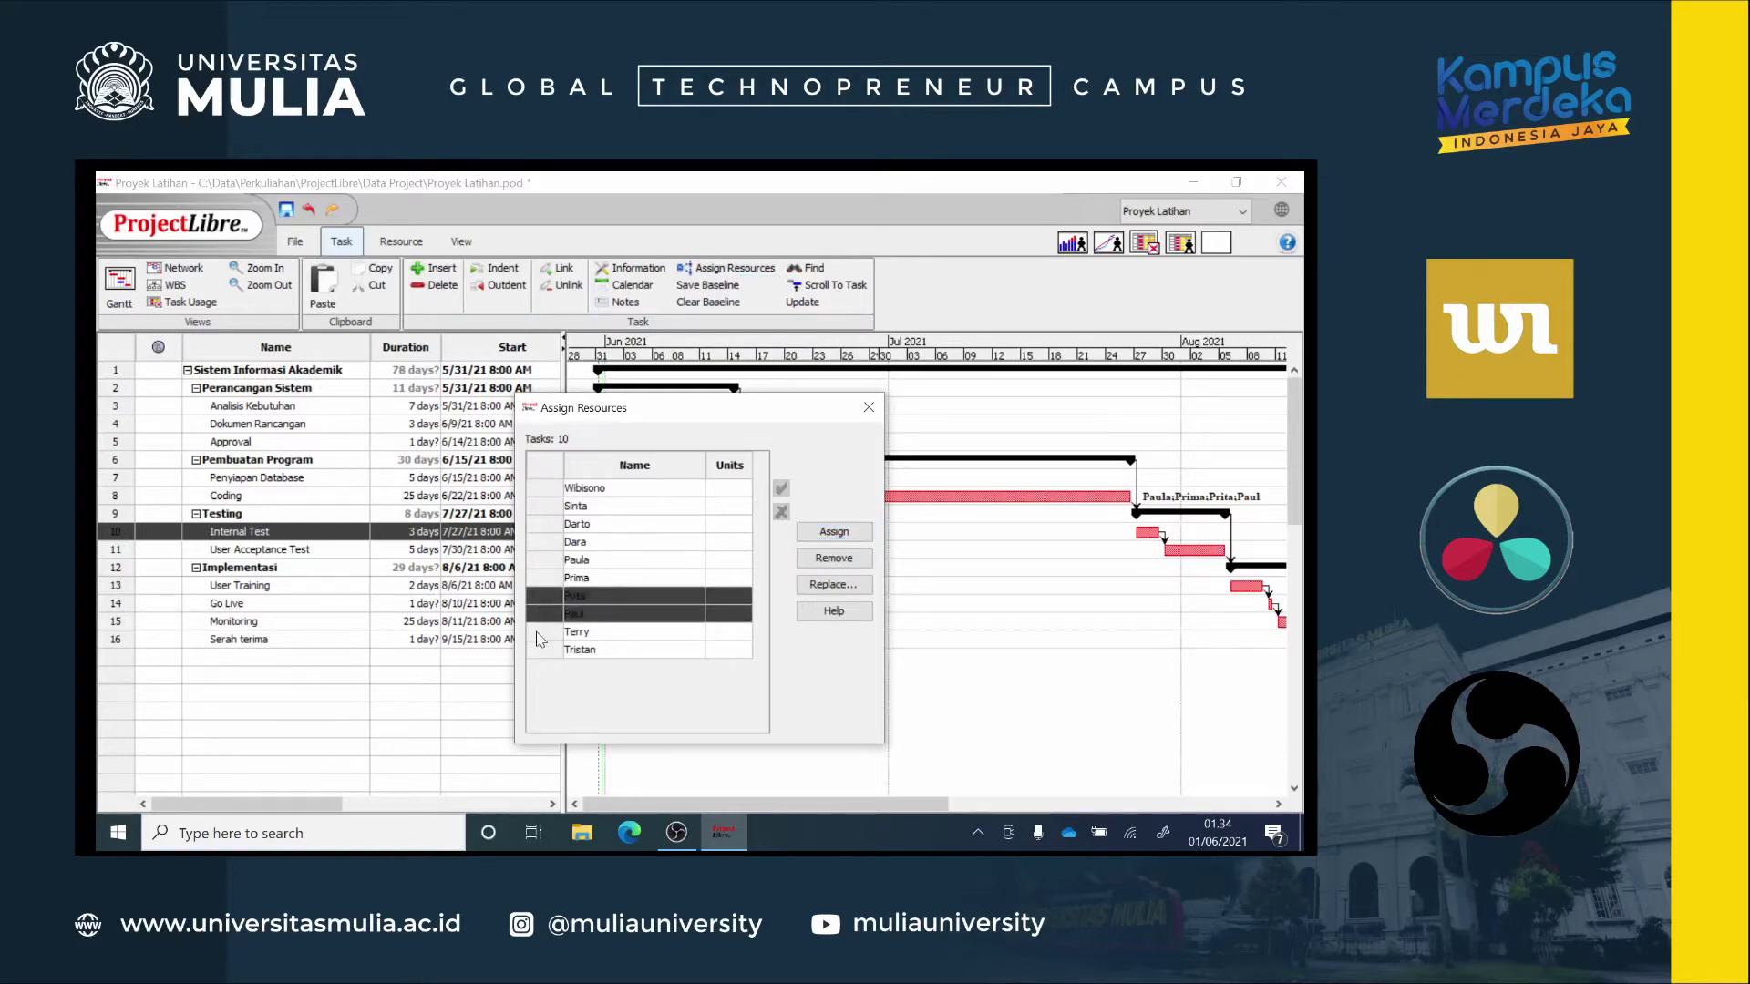
pyautogui.keyDown('ctrl'); pyautogui.click(541, 635); pyautogui.keyUp('ctrl')
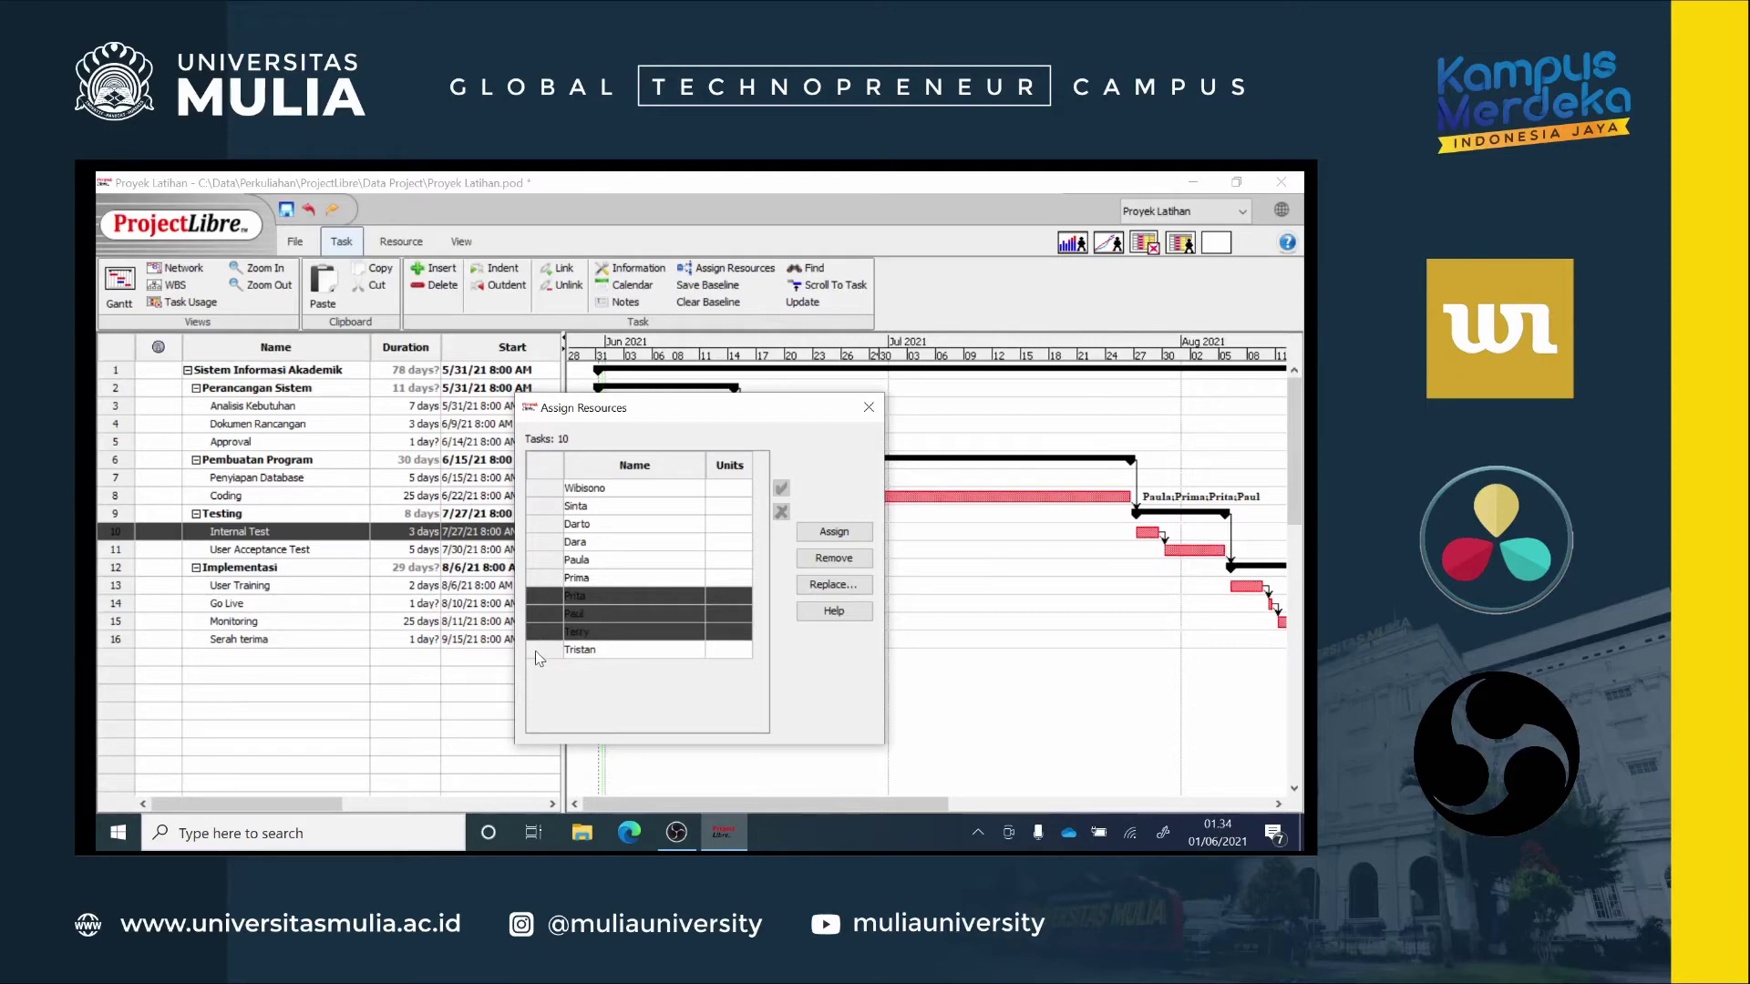
pyautogui.keyDown('shift'); pyautogui.click(540, 656); pyautogui.keyUp('shift')
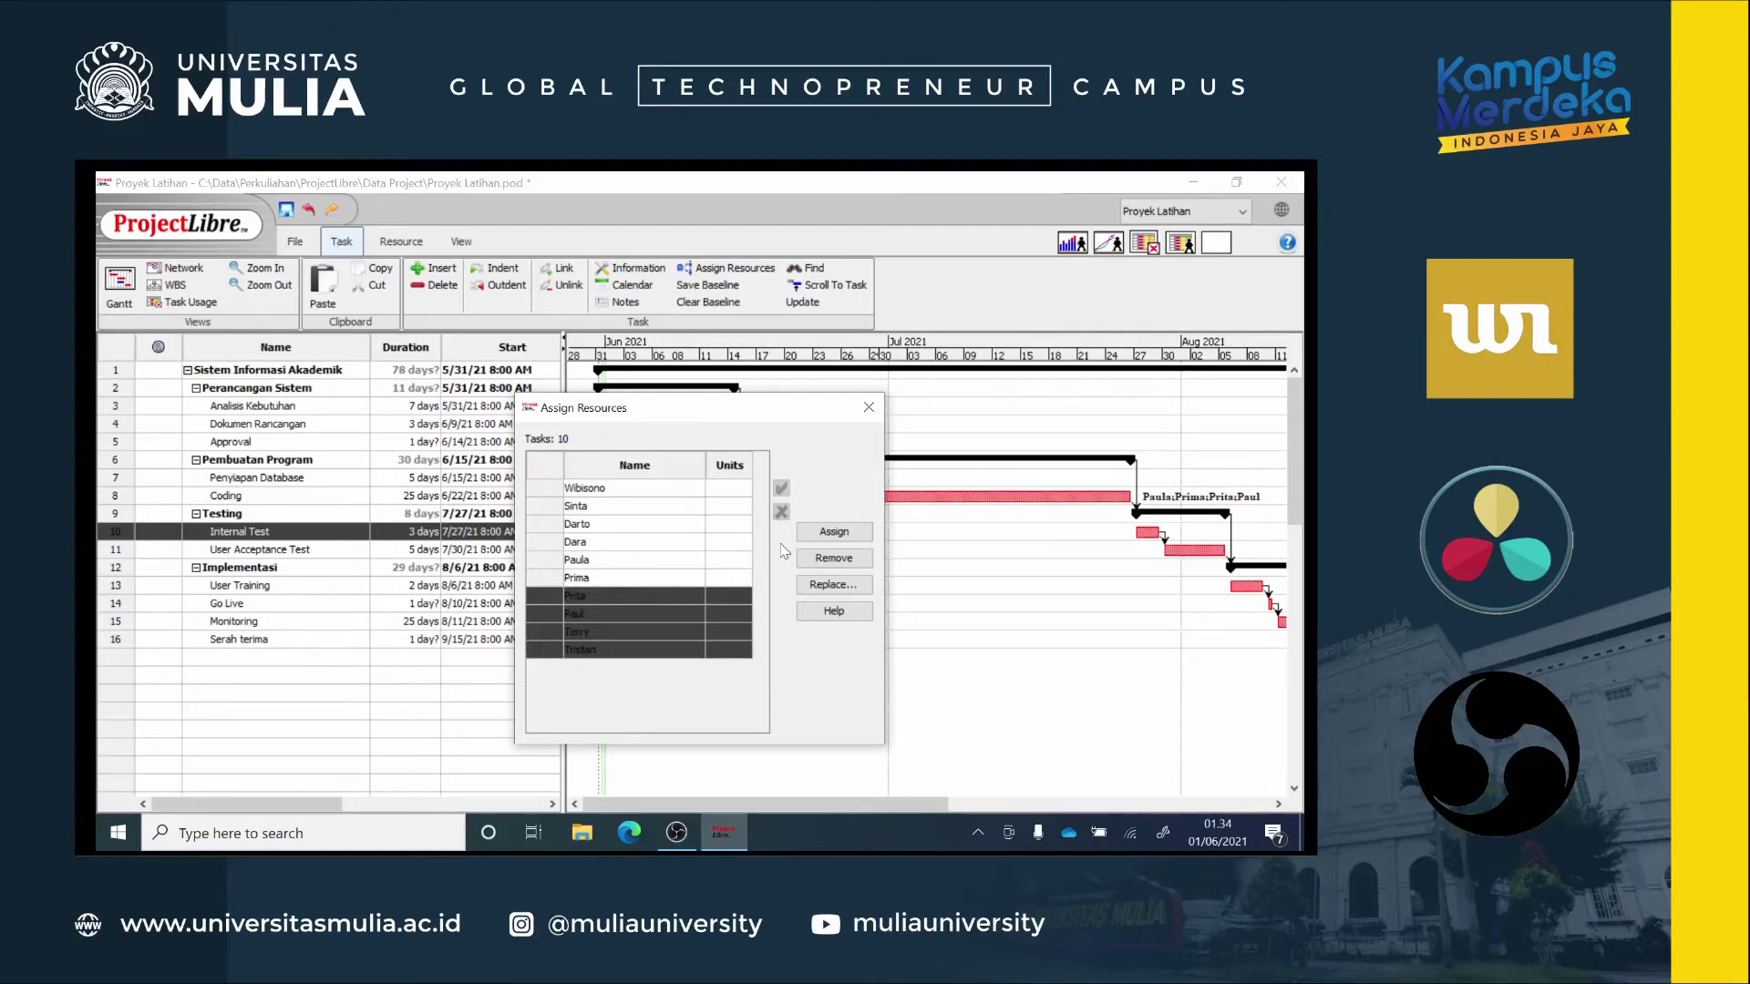
pyautogui.click(829, 534)
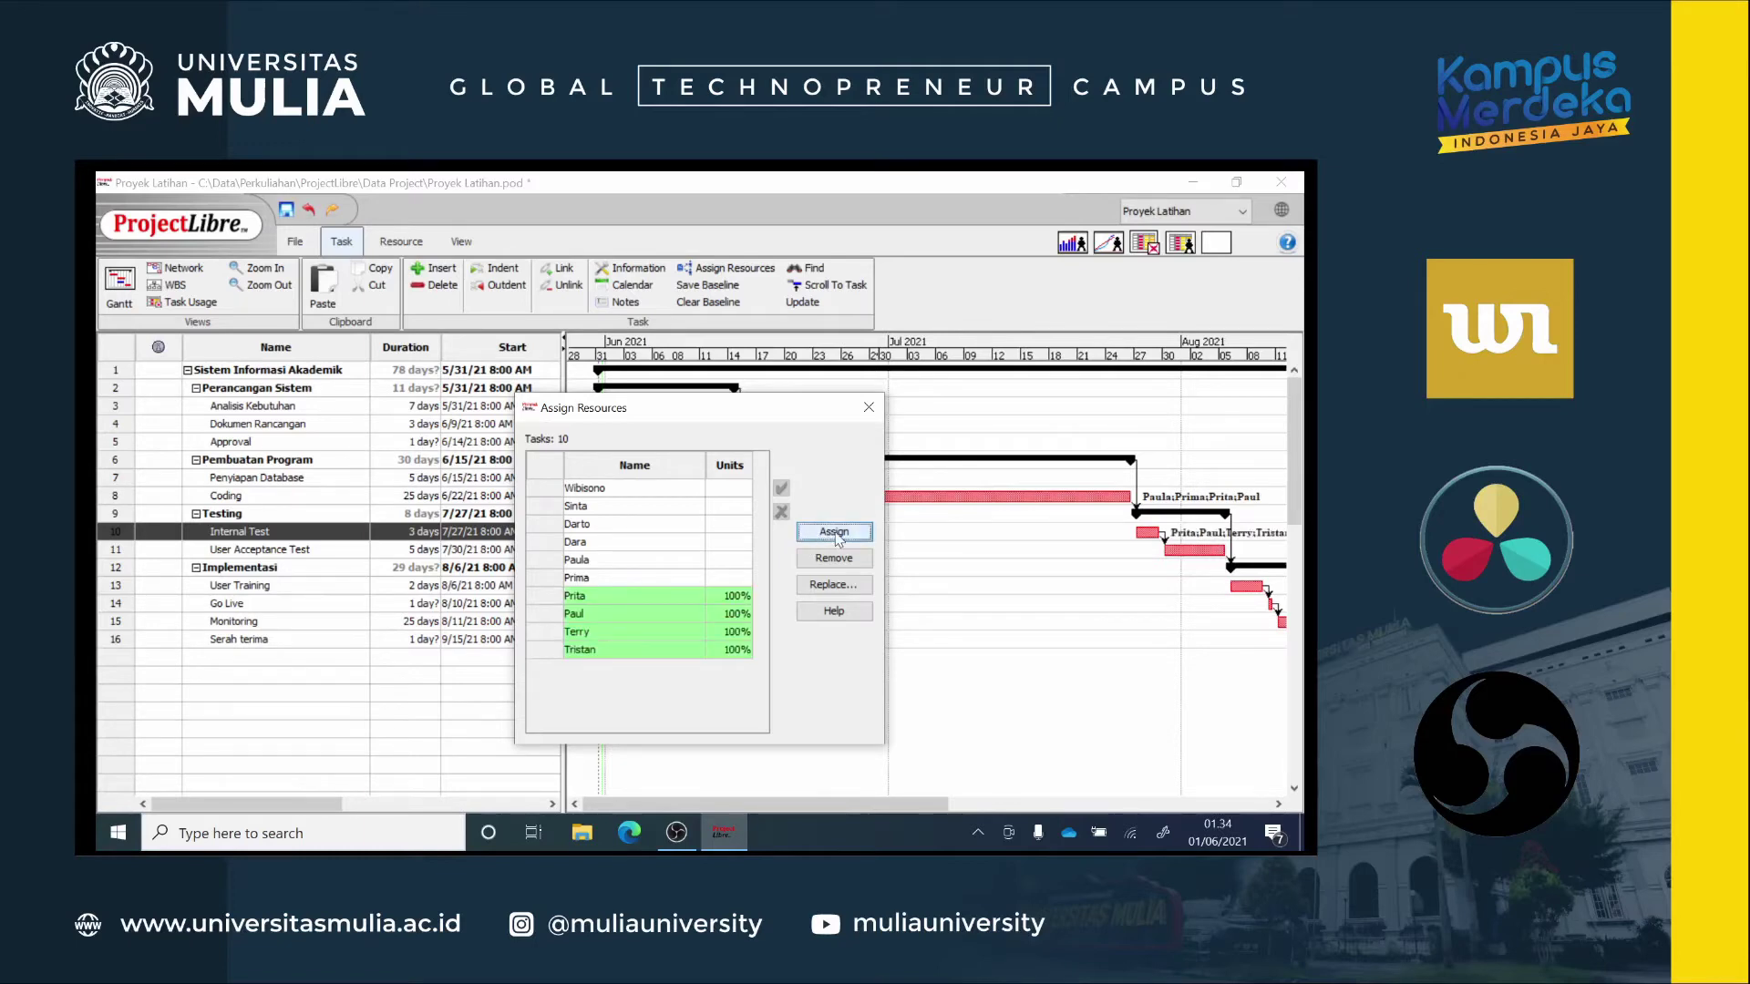
pyautogui.click(868, 408)
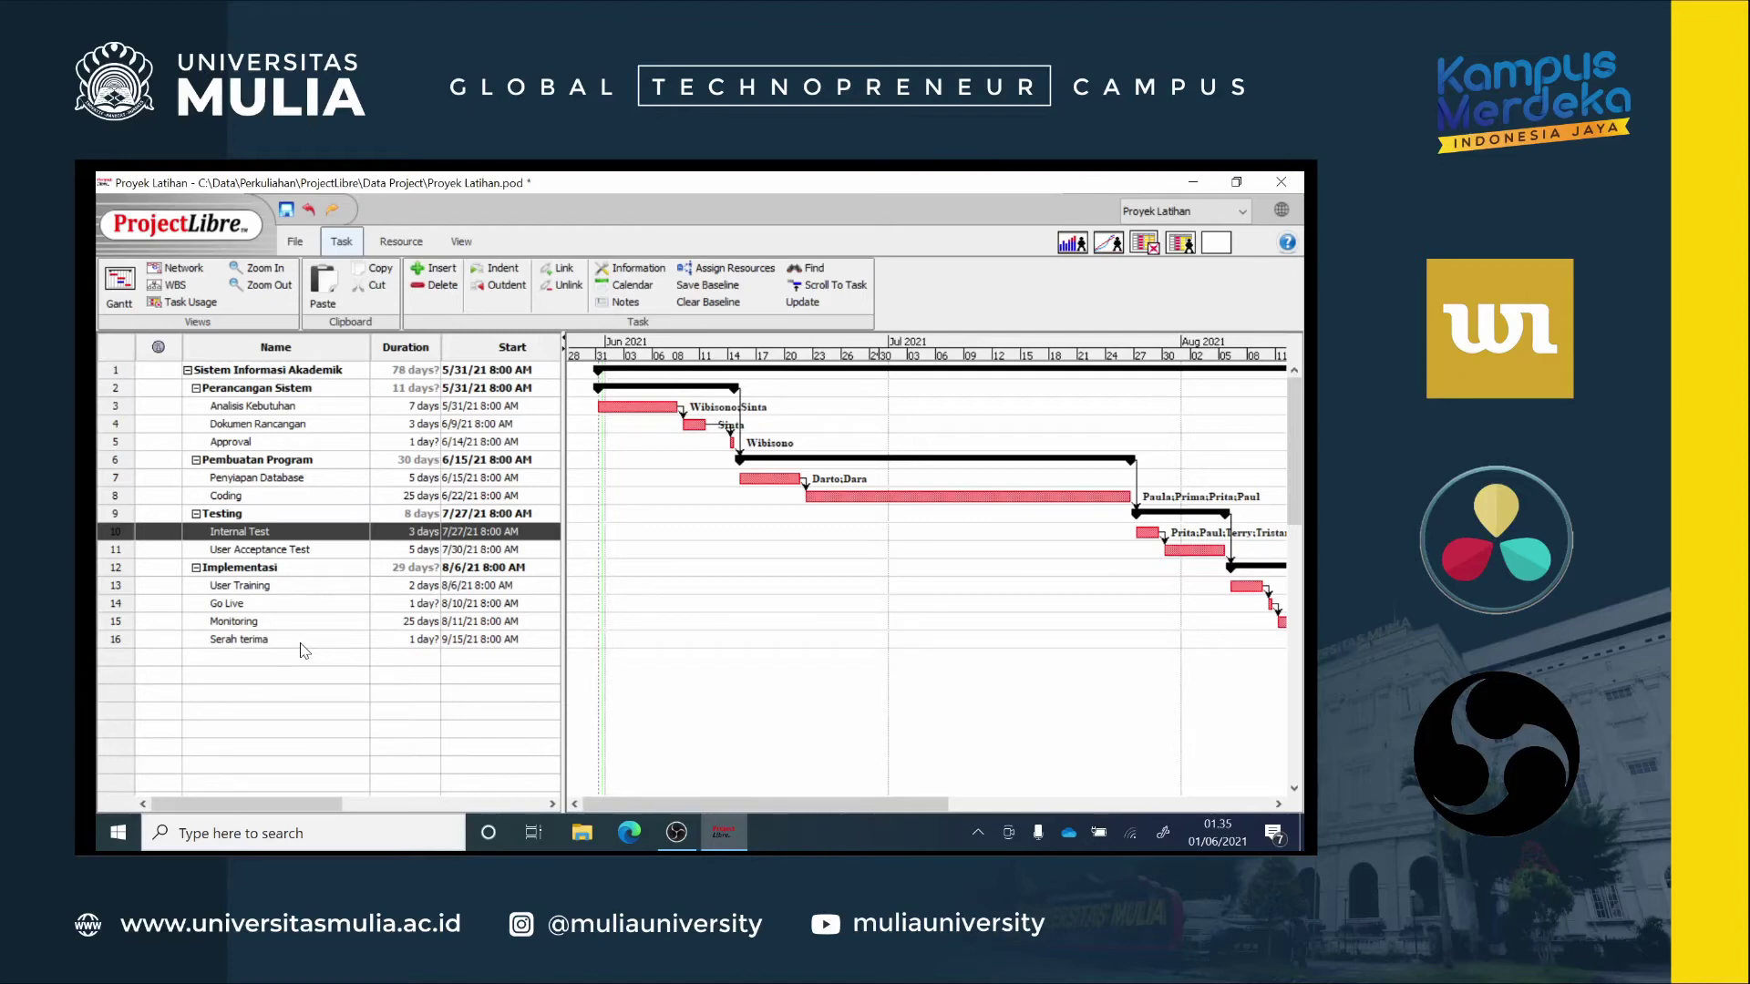
# Step: Return to the resource sheet and set the standard rate of both Trainers to 80000 per hour
pyautogui.click(130, 551)
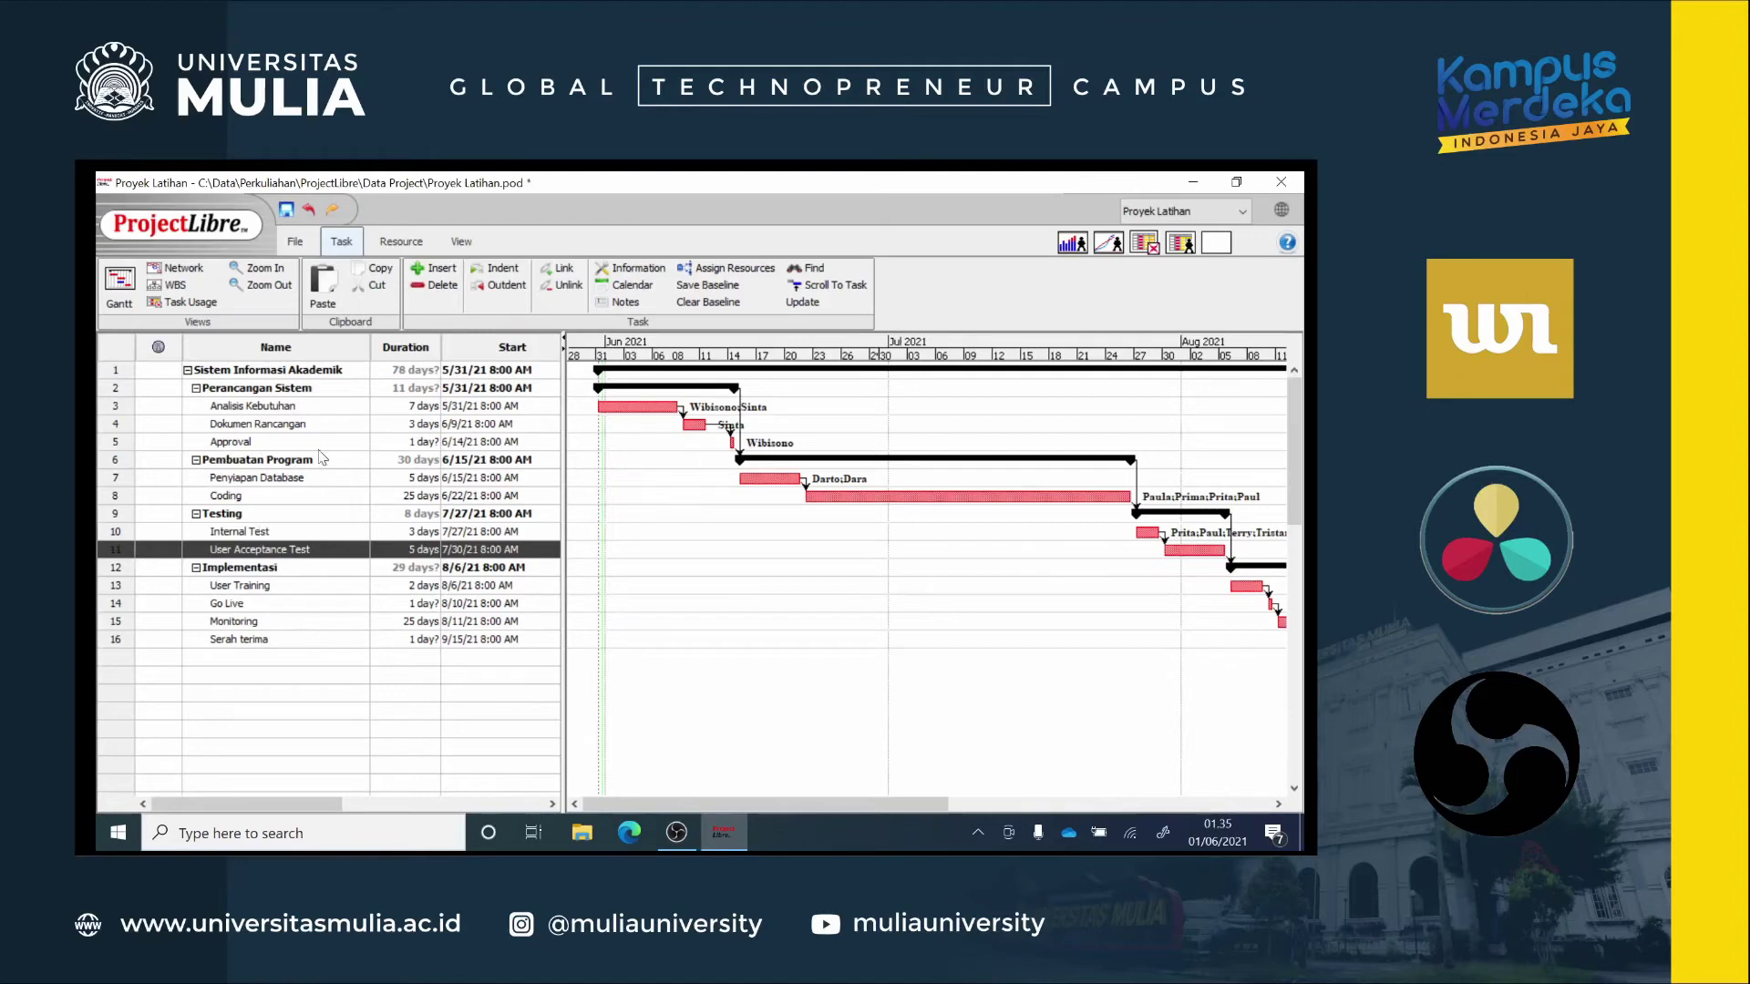
pyautogui.click(398, 244)
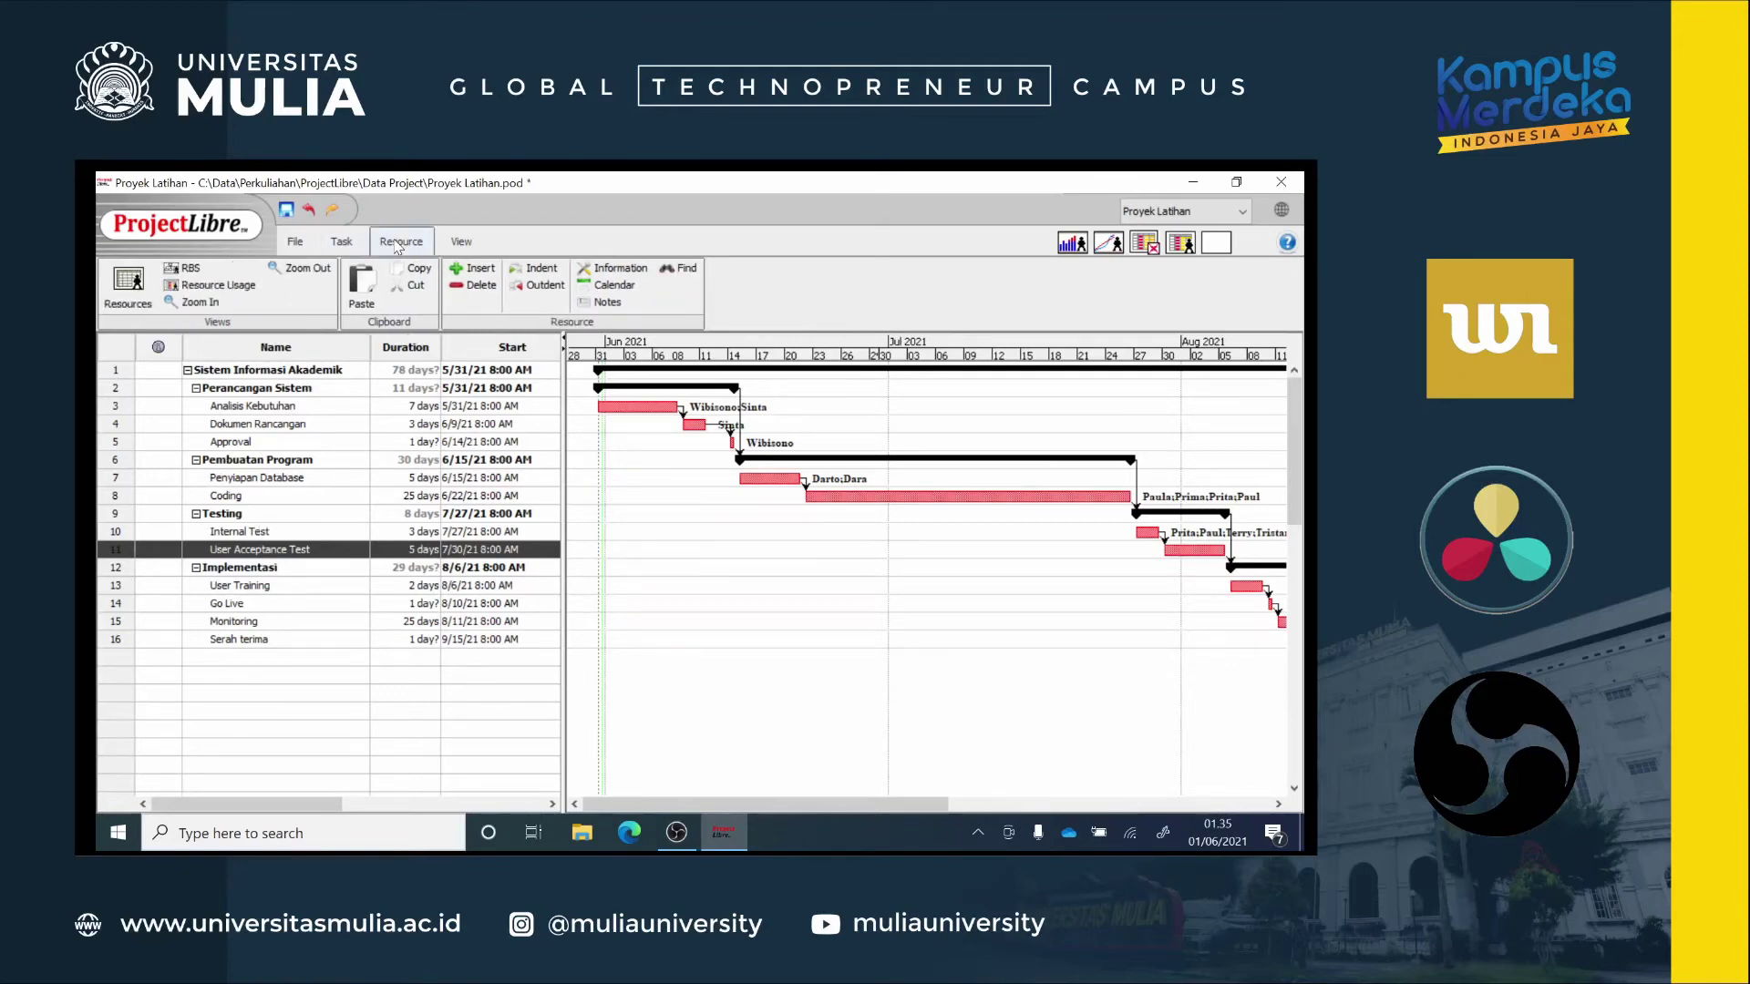
pyautogui.click(129, 290)
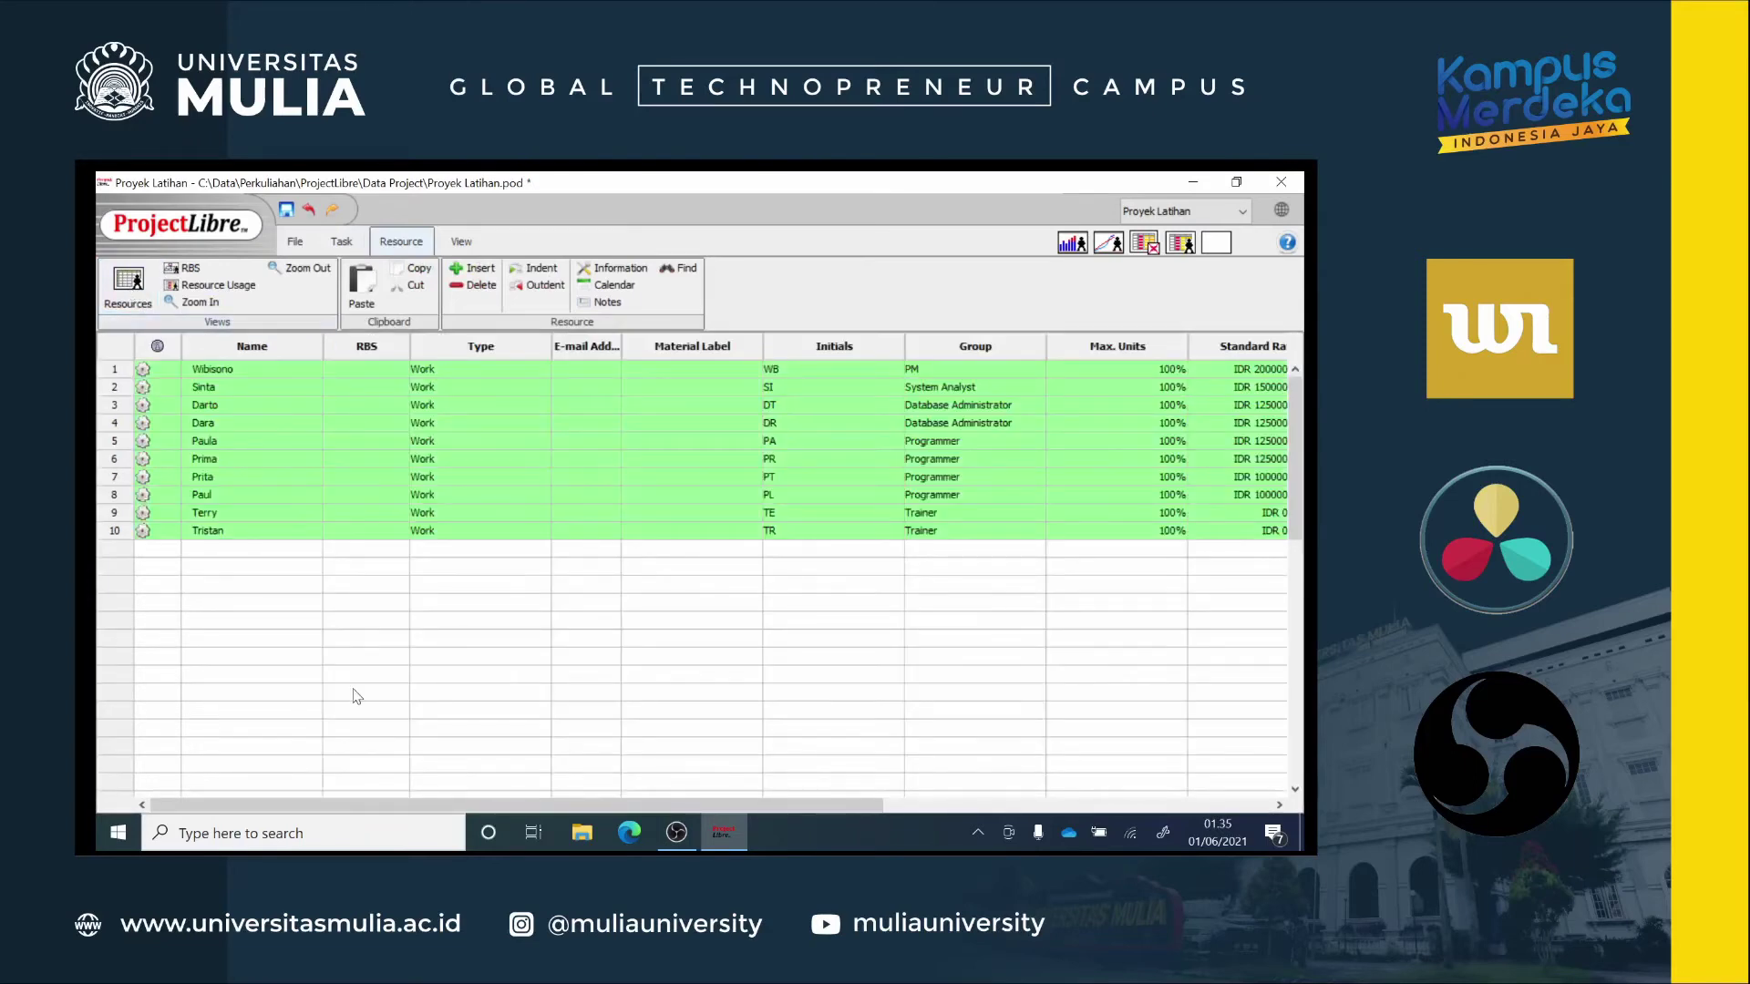
pyautogui.moveTo(415, 809); pyautogui.dragTo(561, 817)
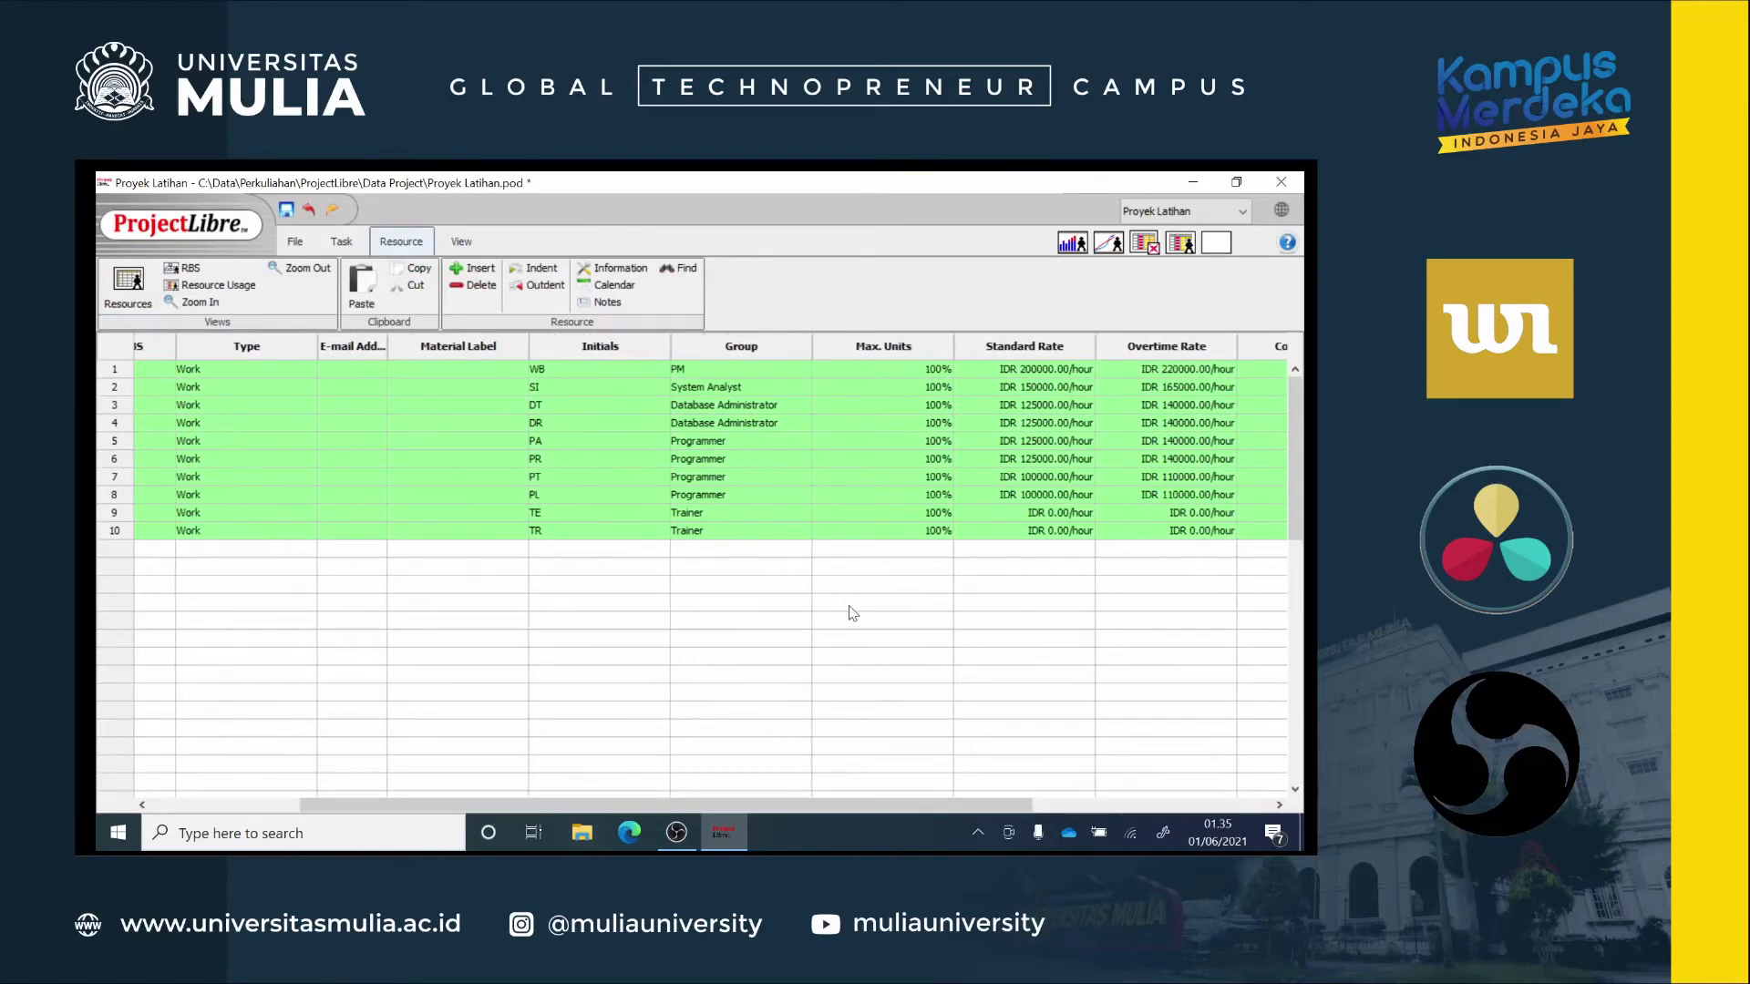
pyautogui.doubleClick(1025, 513)
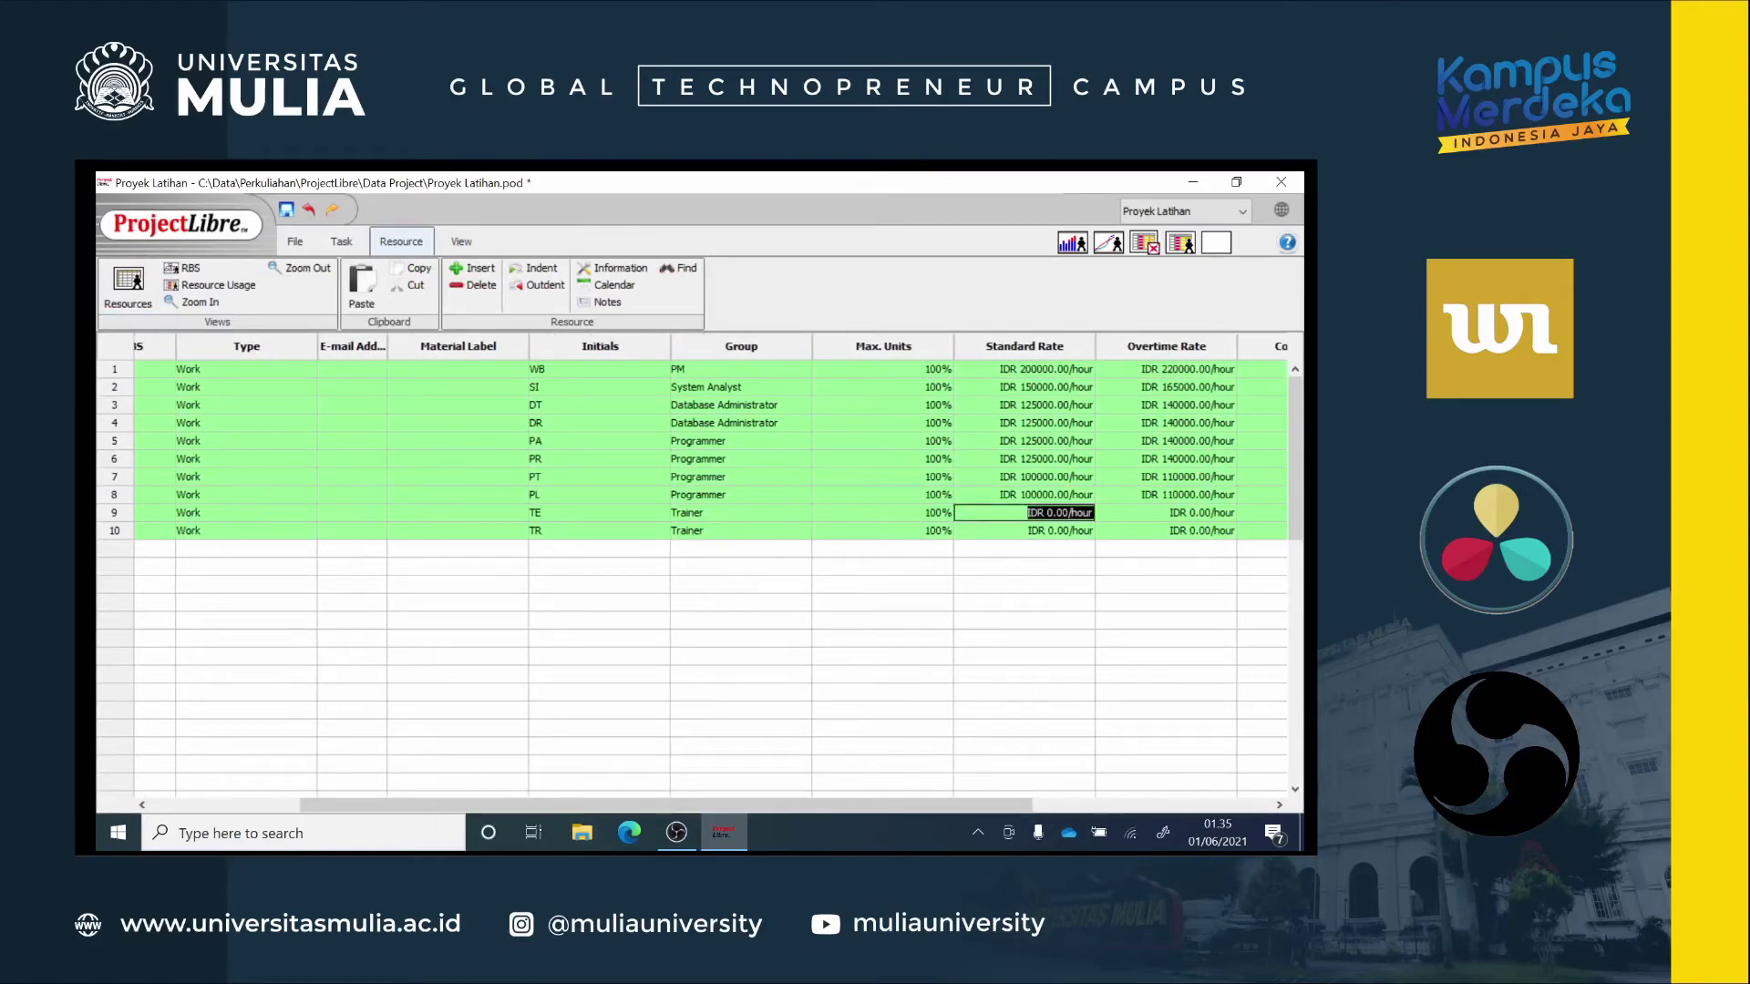
pyautogui.write('80000')
pyautogui.doubleClick(1030, 532)
pyautogui.write('80')
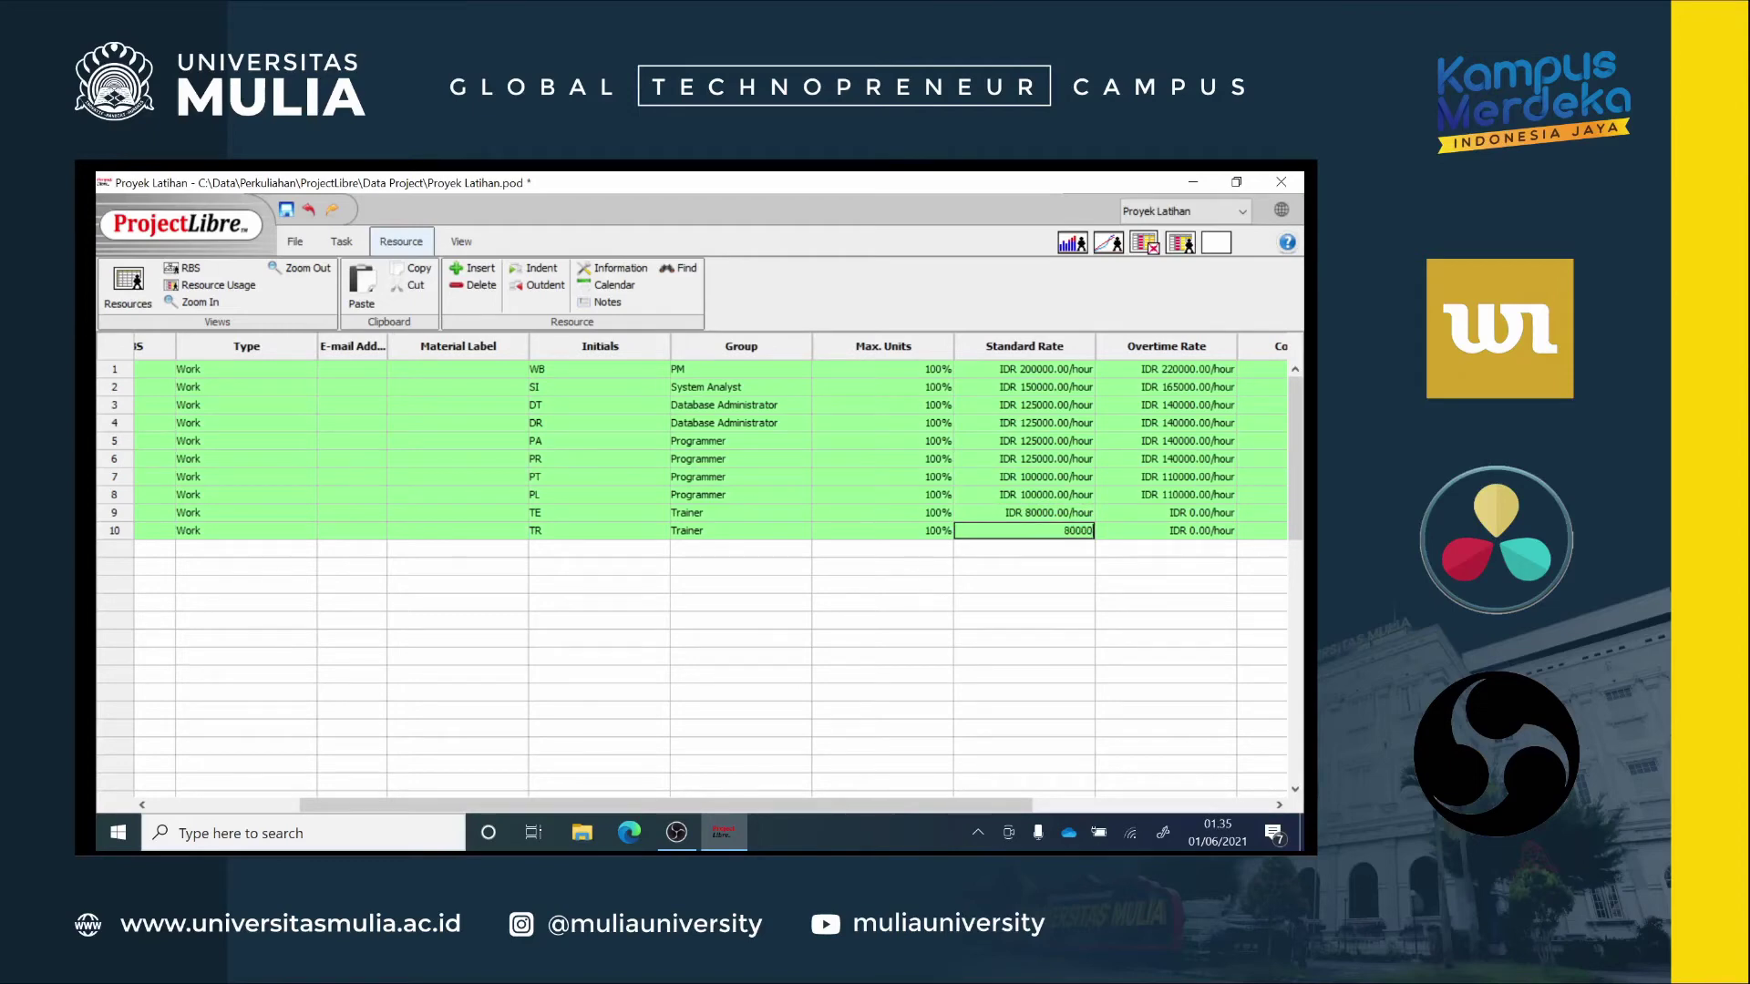
pyautogui.write('000')
# Step: Set the overtime rate of both Trainers to 90000 per hour
pyautogui.doubleClick(1198, 513)
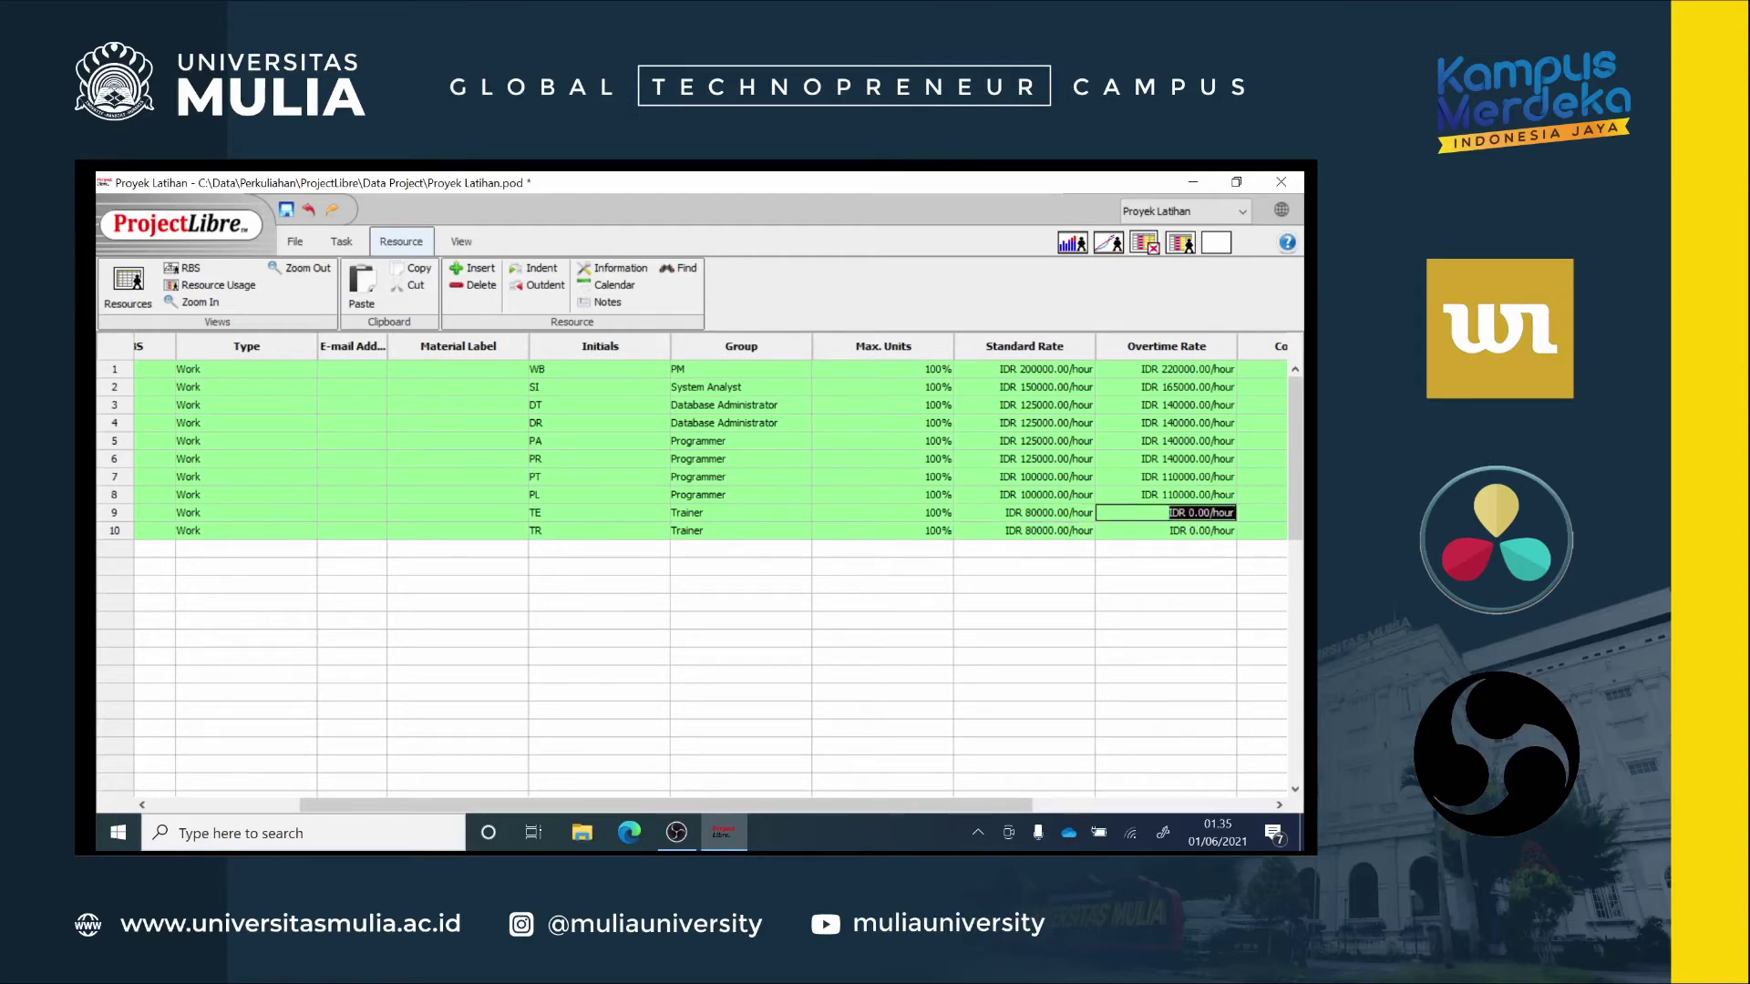
pyautogui.write('9000')
pyautogui.doubleClick(1189, 530)
pyautogui.write('9')
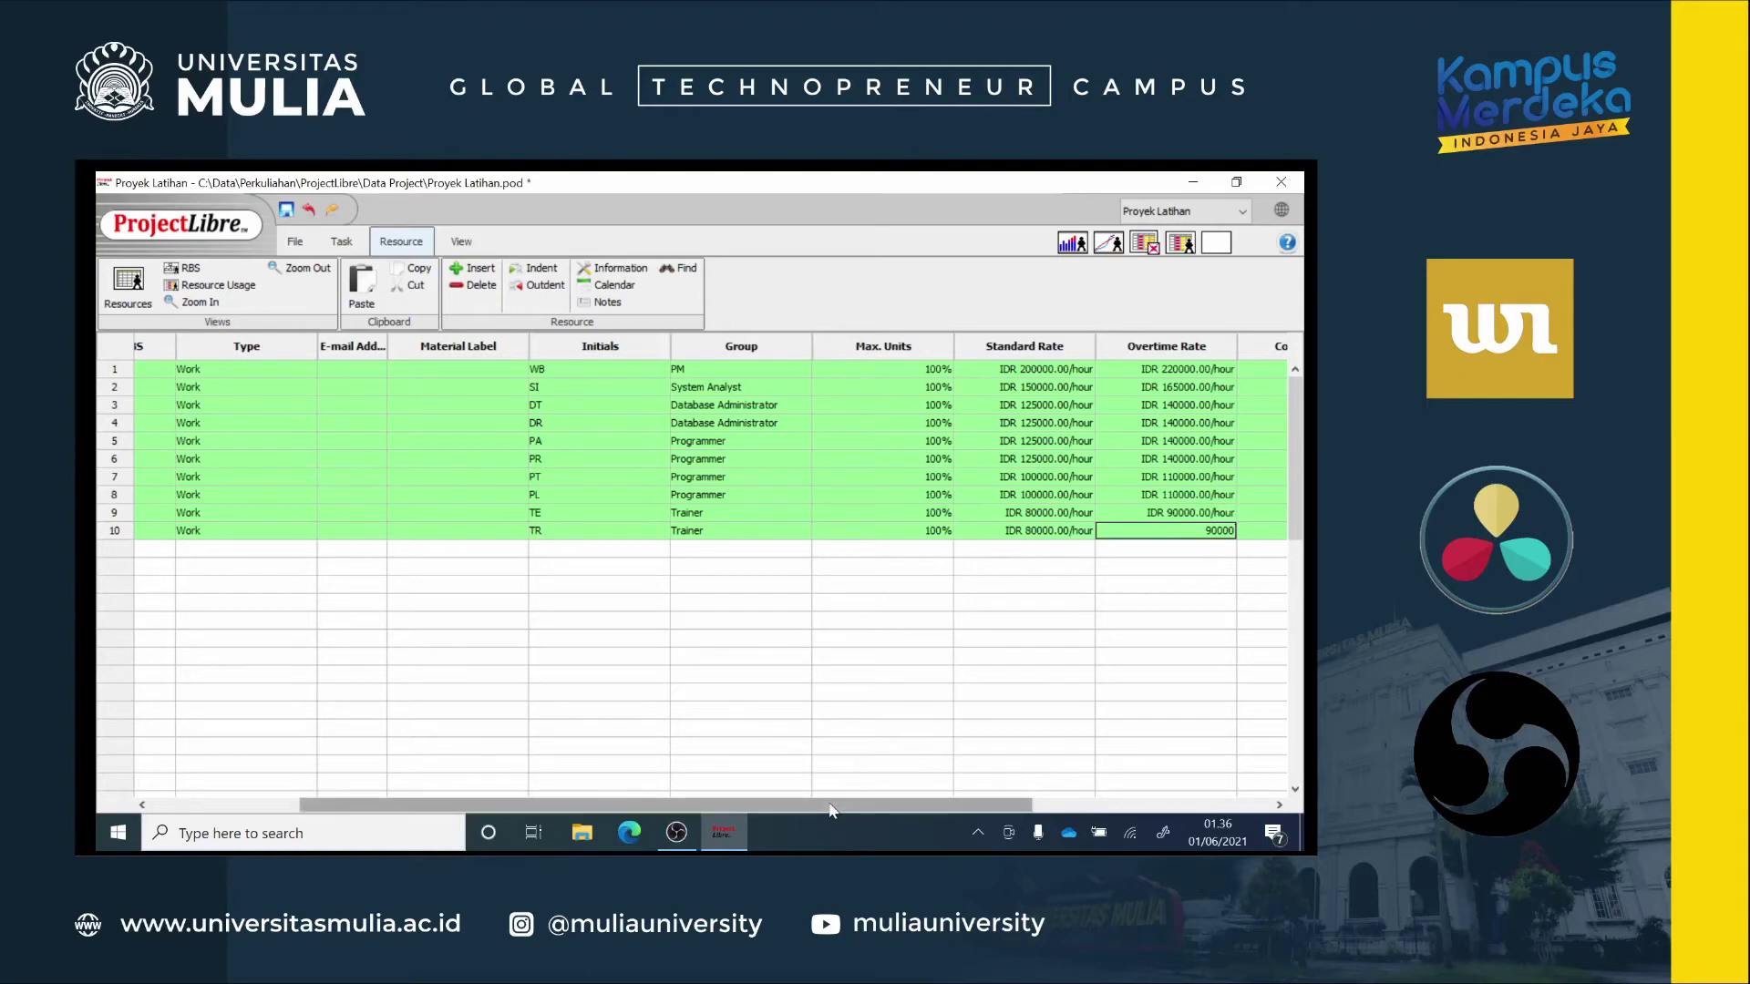
# Step: Add two more resources in rows 11 and 12 by entering their names, keeping the Work type
pyautogui.moveTo(831, 808); pyautogui.dragTo(681, 808)
pyautogui.click(215, 549)
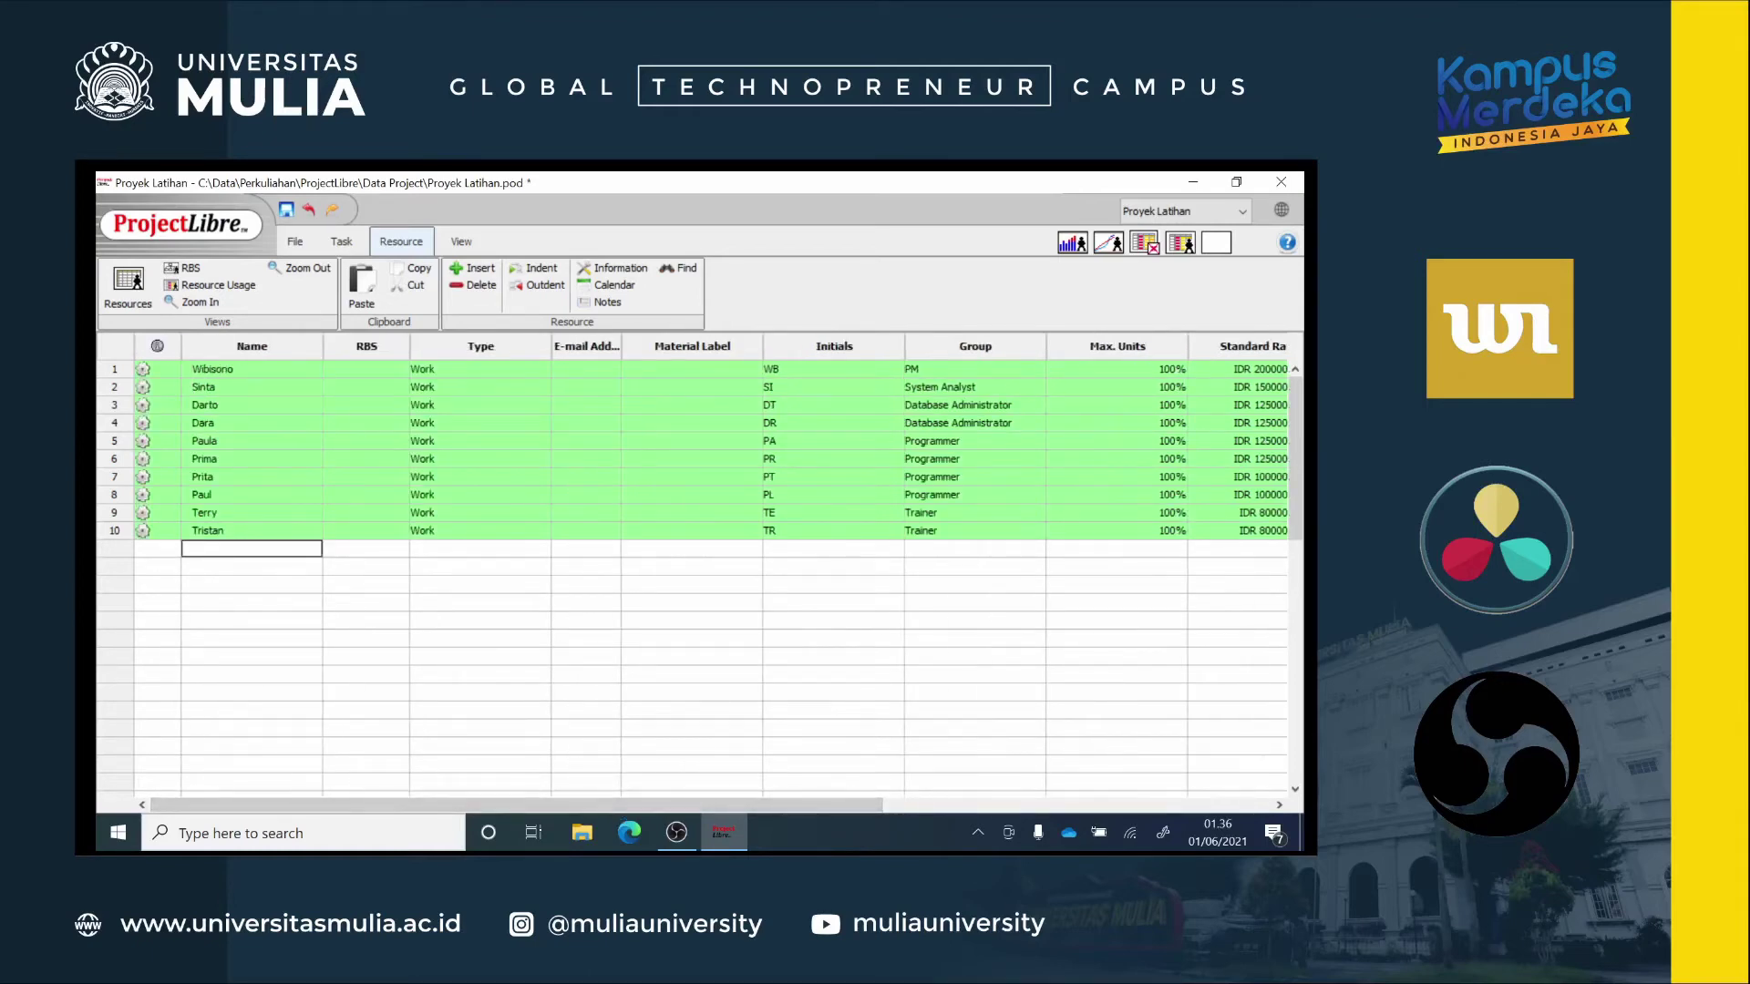
pyautogui.write('Eko')
pyautogui.press('Return')
pyautogui.write('Eny')
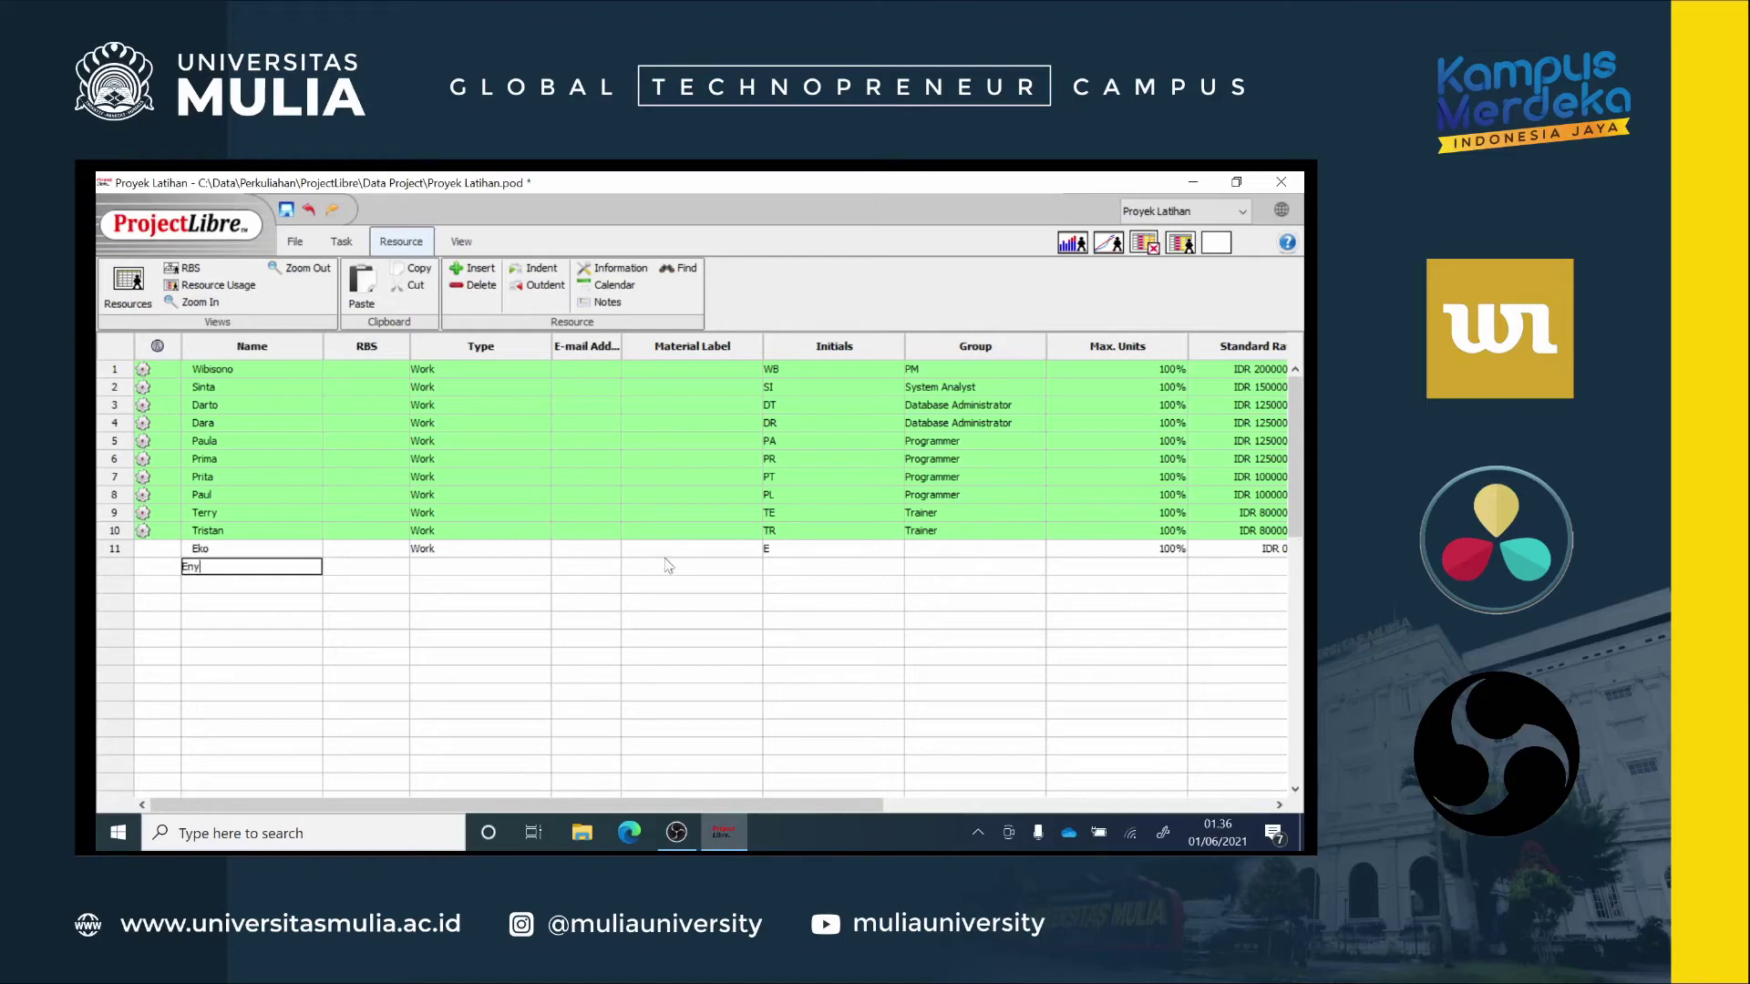
pyautogui.click(531, 567)
pyautogui.press('Escape')
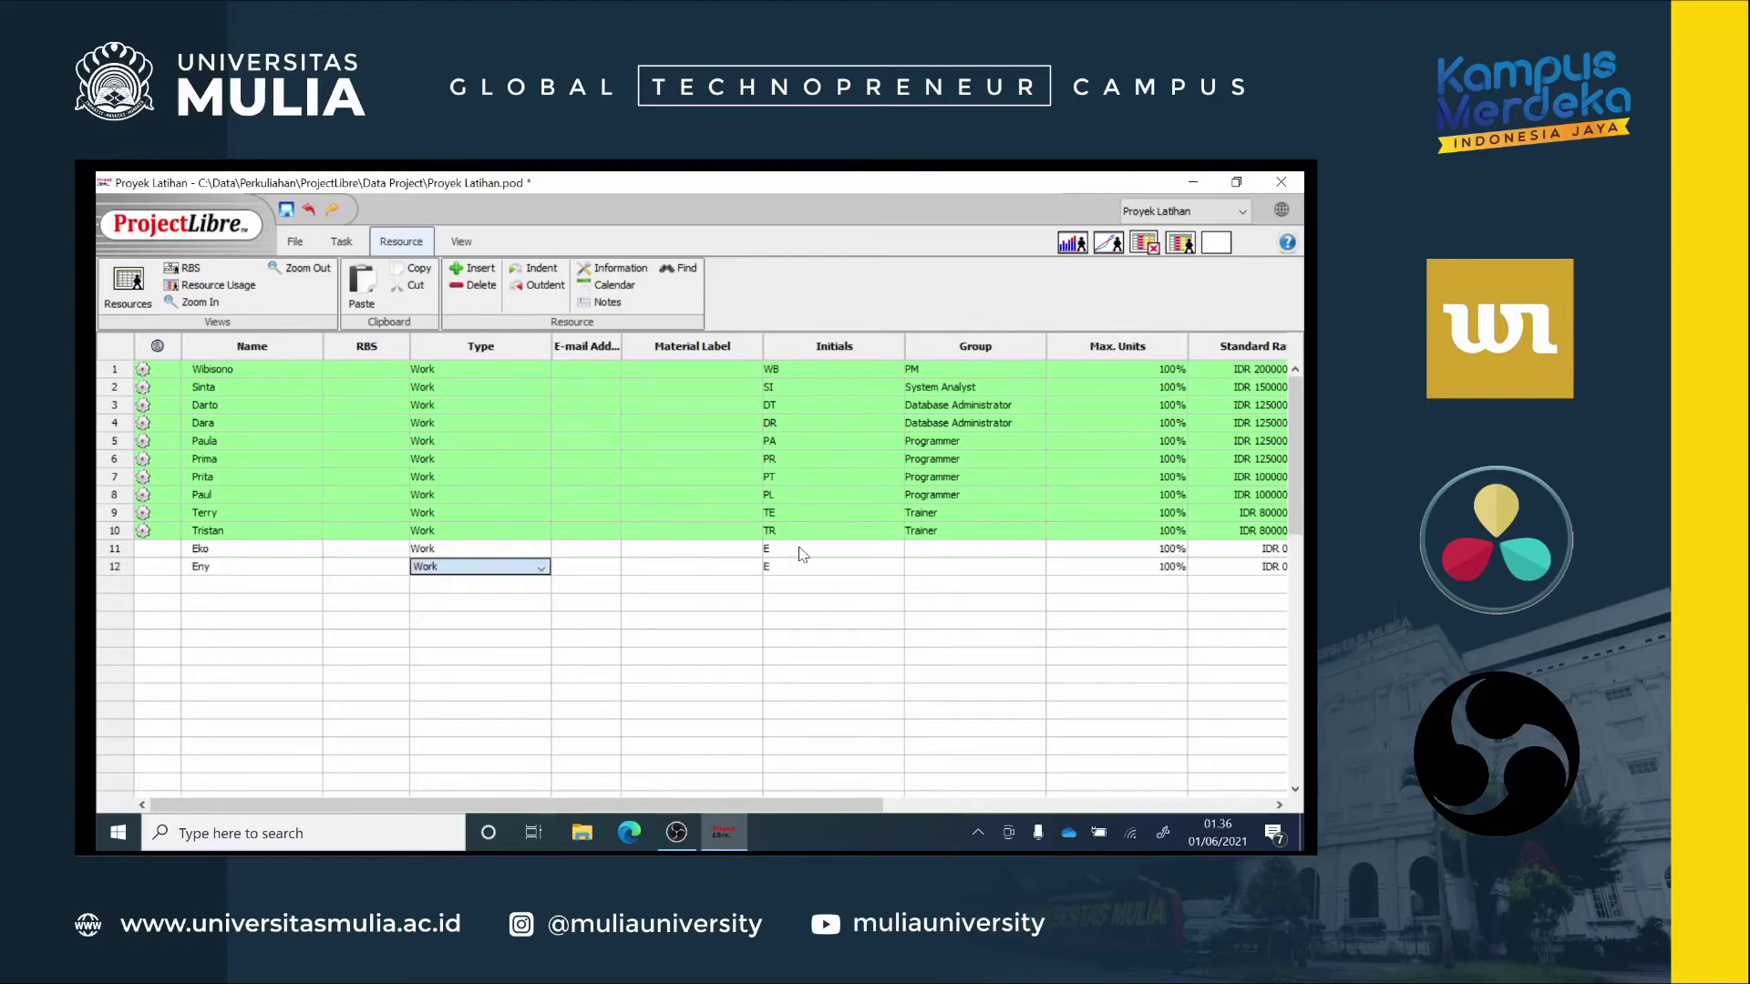
# Step: Set the initials of the resources in rows 11 and 12 to EK and EN
pyautogui.doubleClick(802, 551)
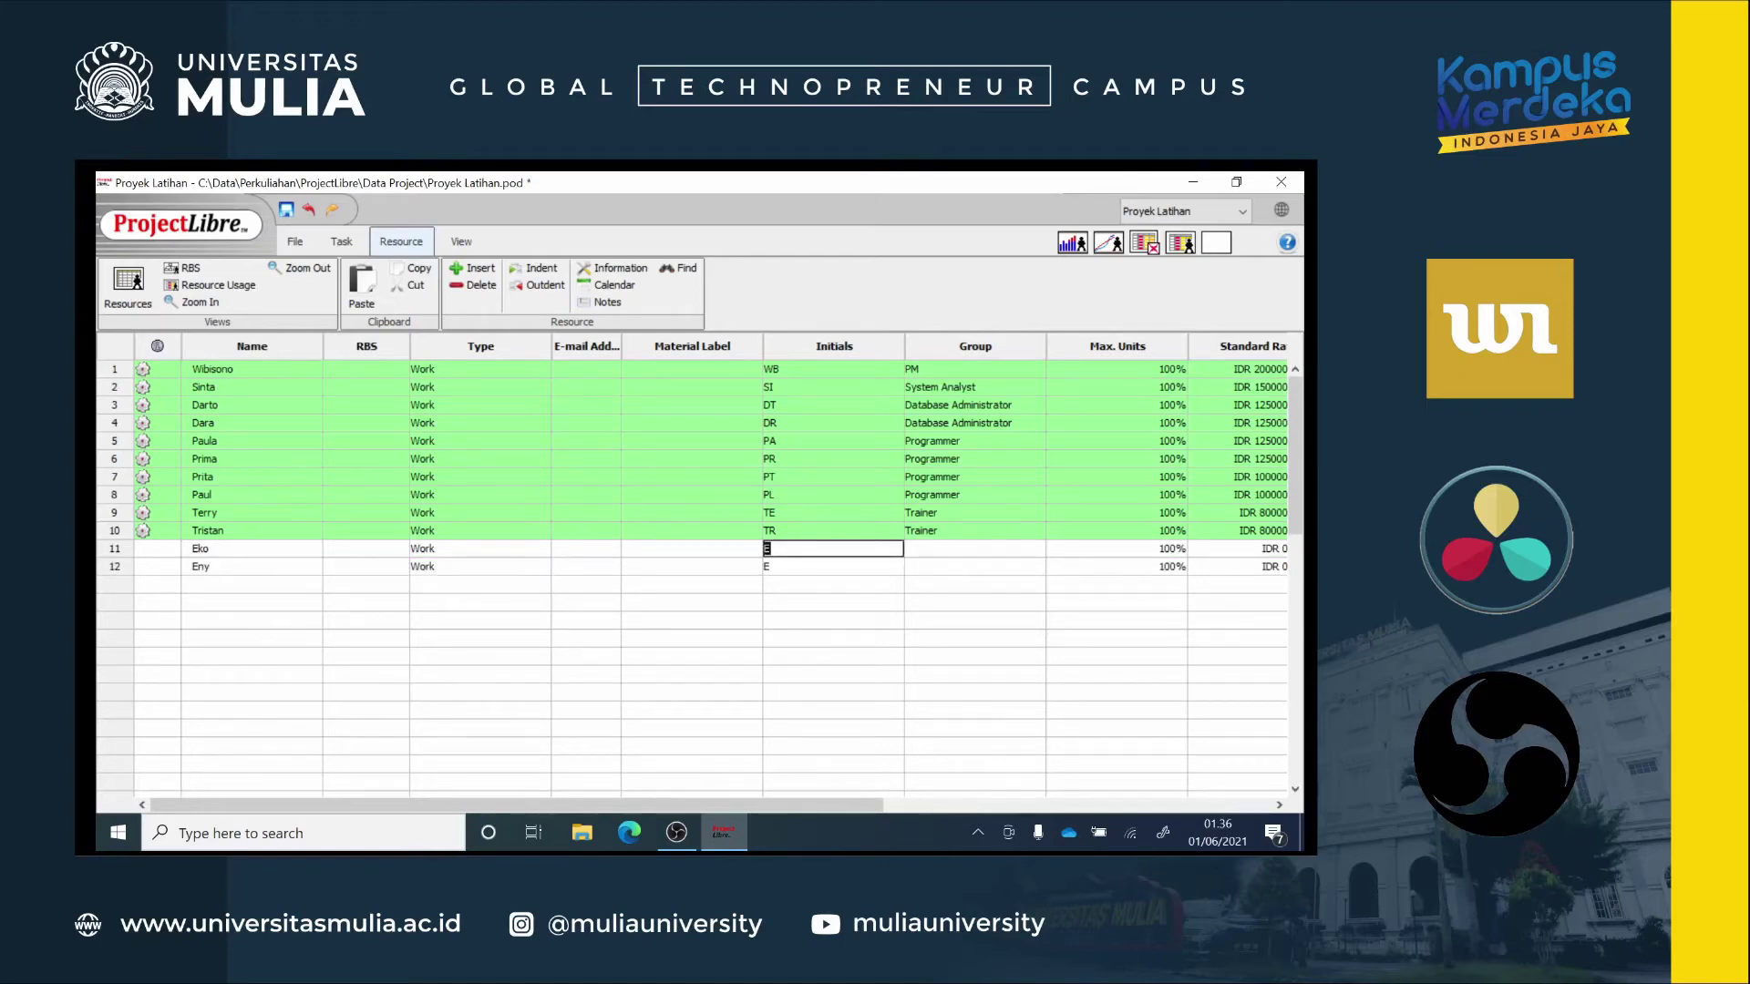
pyautogui.write('EK')
pyautogui.doubleClick(802, 566)
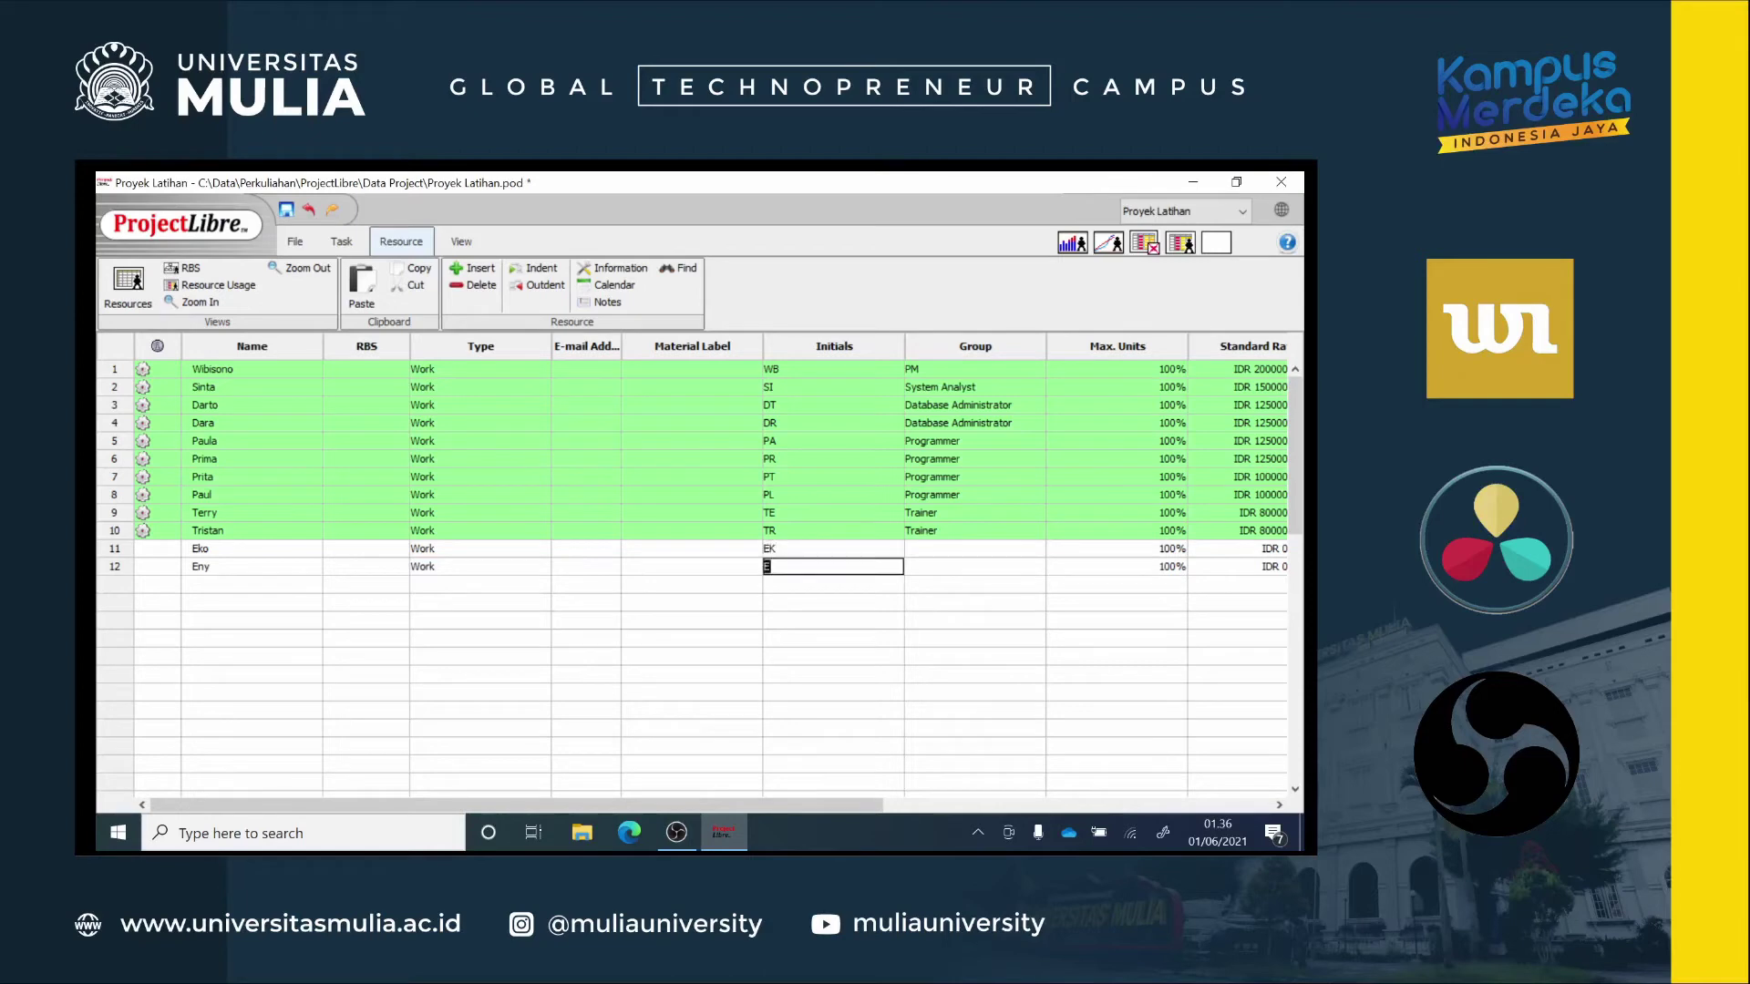
pyautogui.write('EN')
# Step: Set the group of the resources in rows 11 and 12 to Expert User
pyautogui.click(931, 549)
pyautogui.write('Expert User')
pyautogui.click(933, 566)
pyautogui.write('Exper')
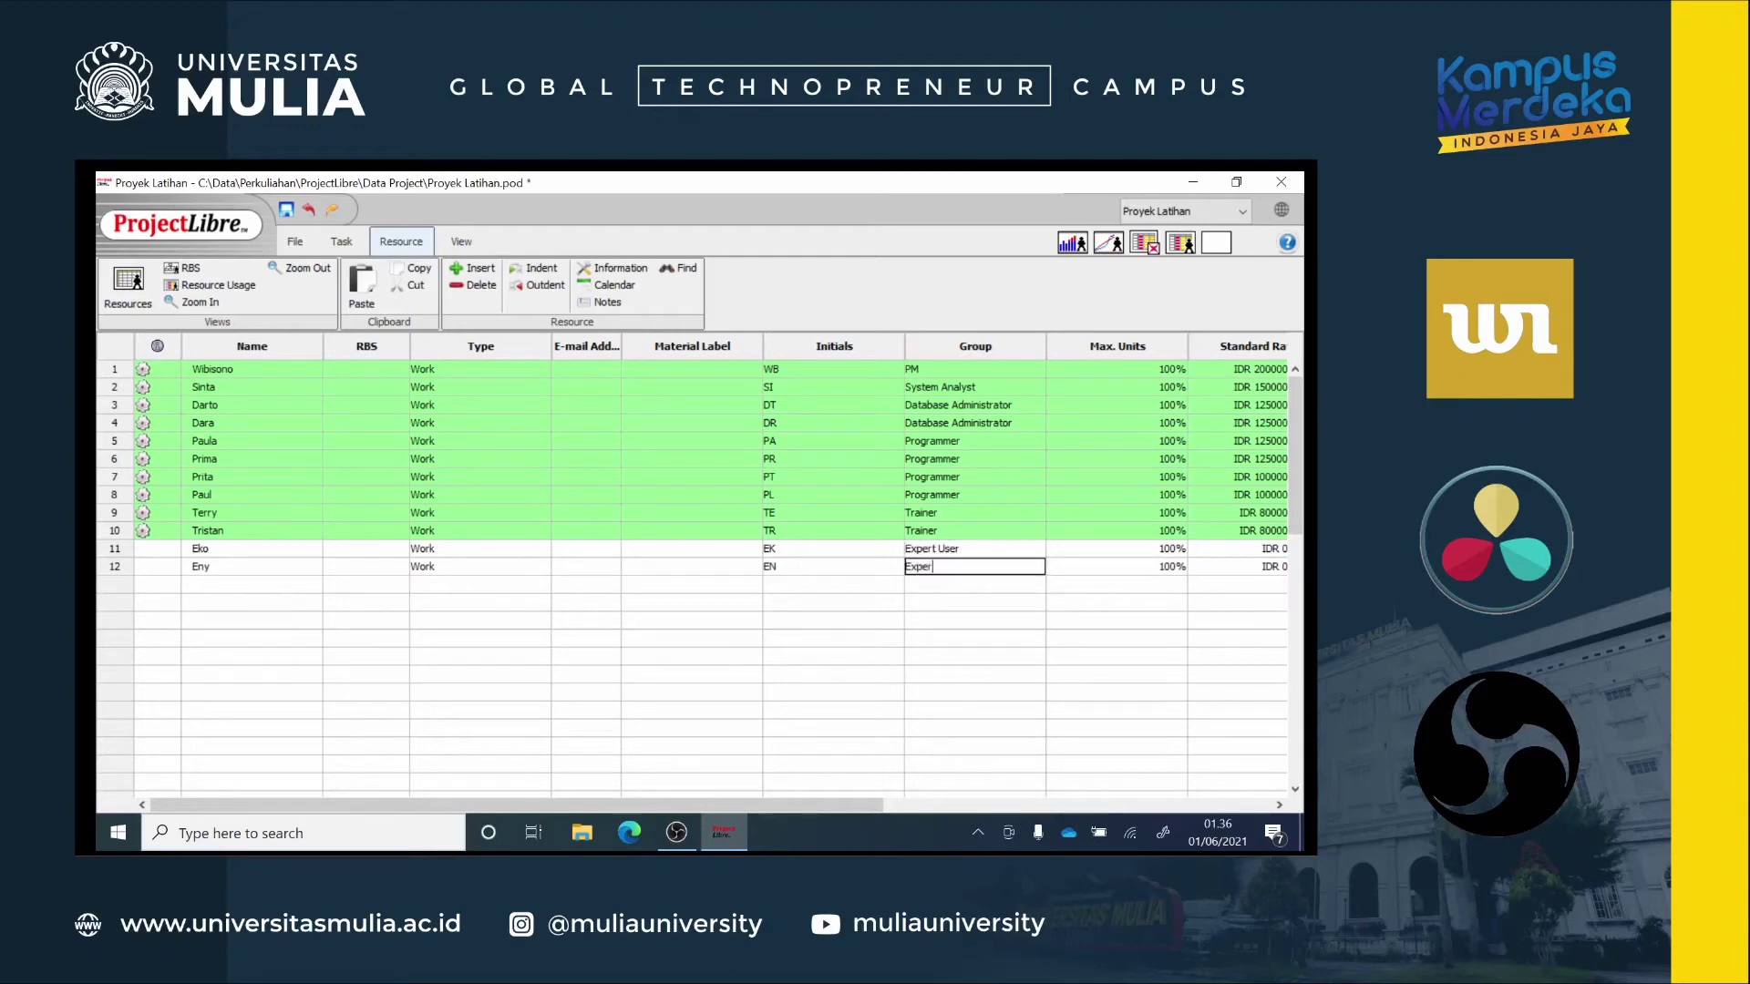
pyautogui.write('t User')
# Step: Set the standard rate of both Expert Users to 50000 per hour
pyautogui.moveTo(827, 810); pyautogui.dragTo(859, 601)
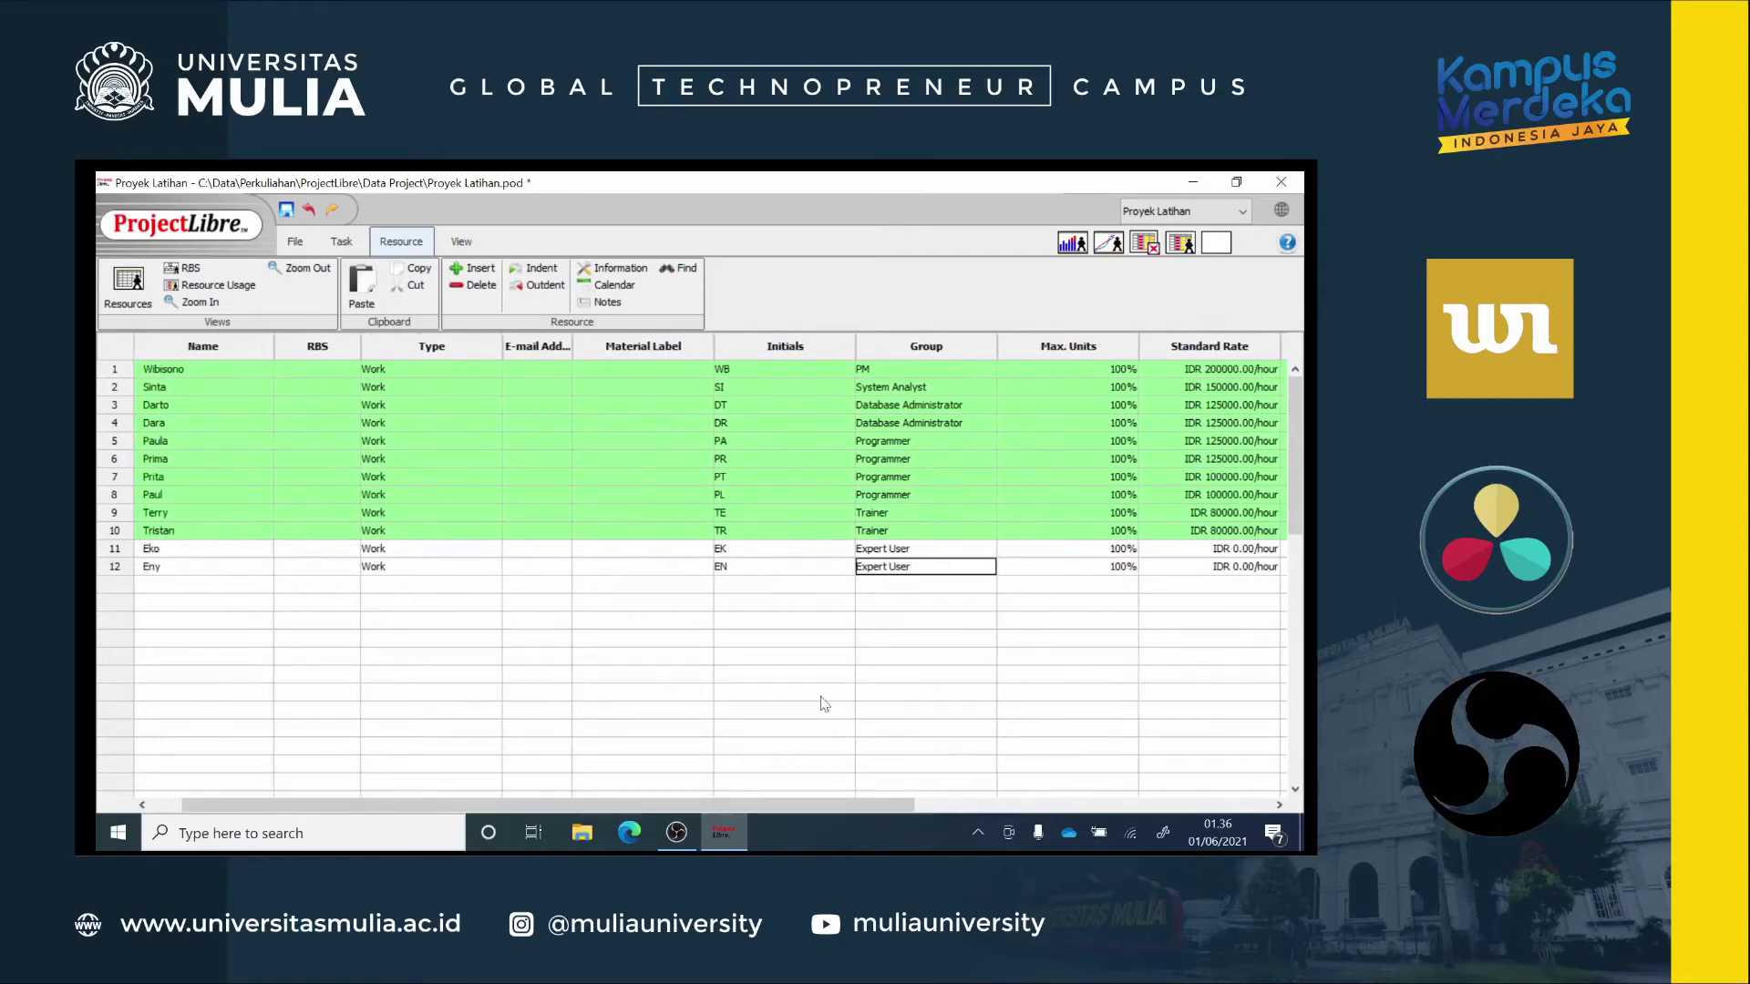
pyautogui.moveTo(782, 806); pyautogui.dragTo(933, 797)
pyautogui.press('Return')
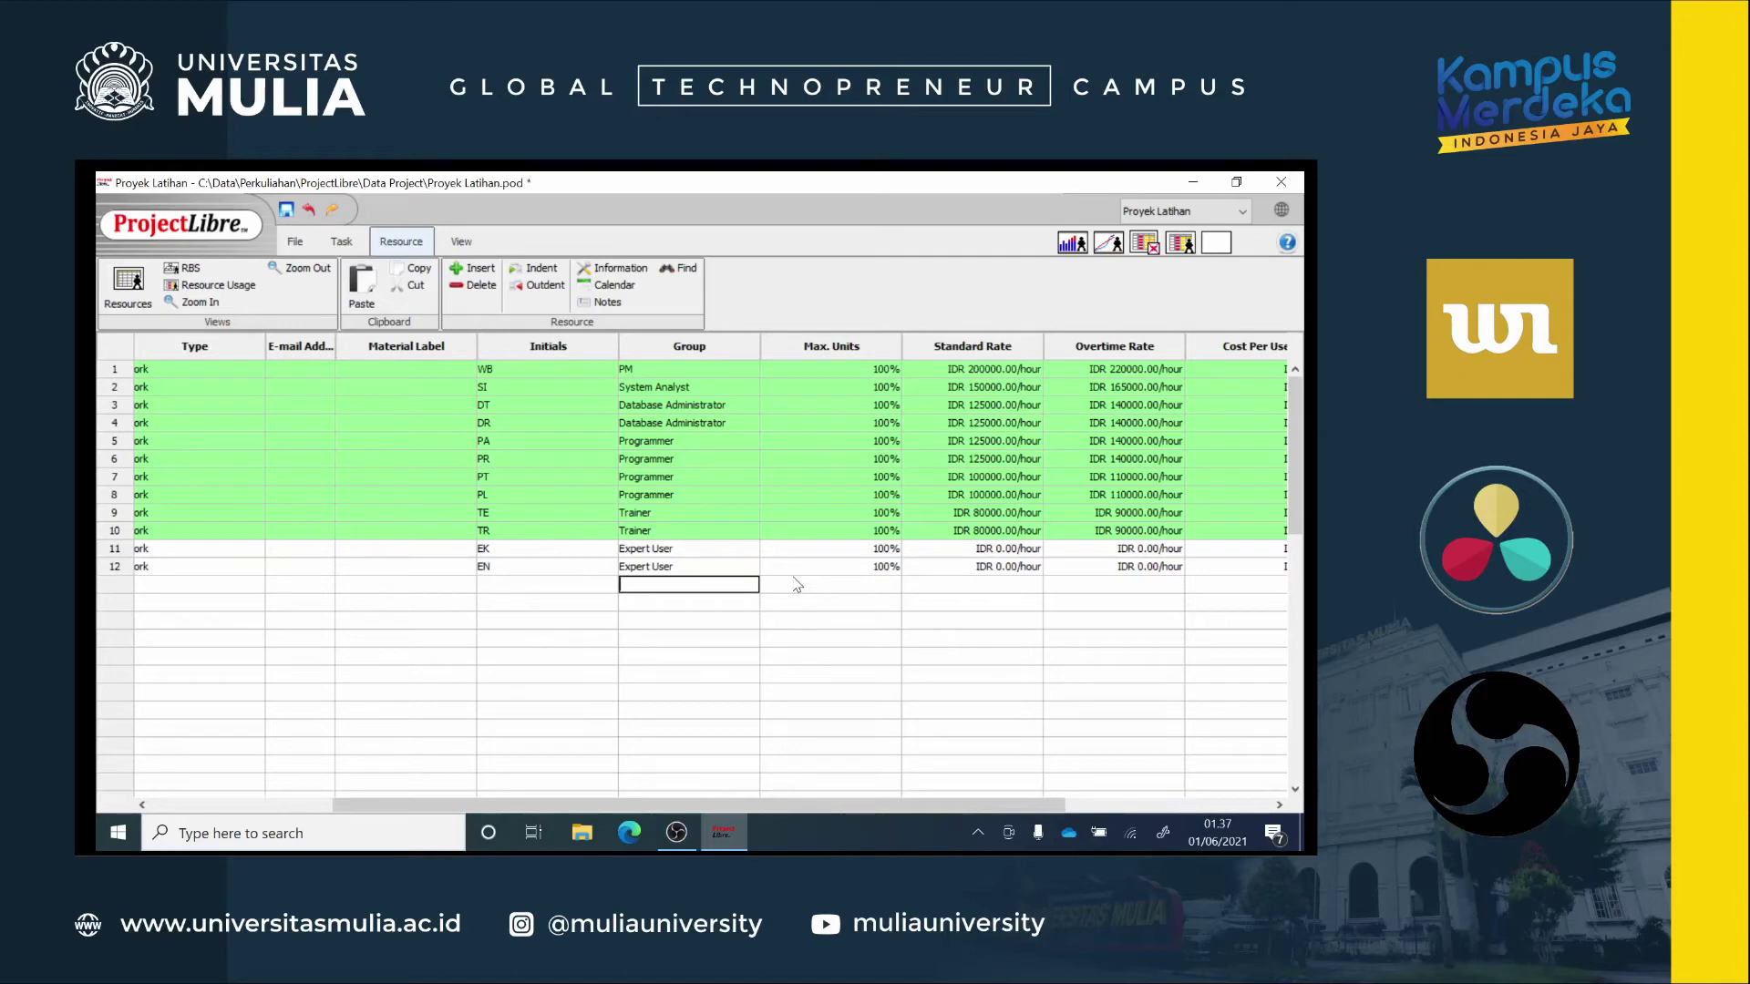
pyautogui.doubleClick(973, 550)
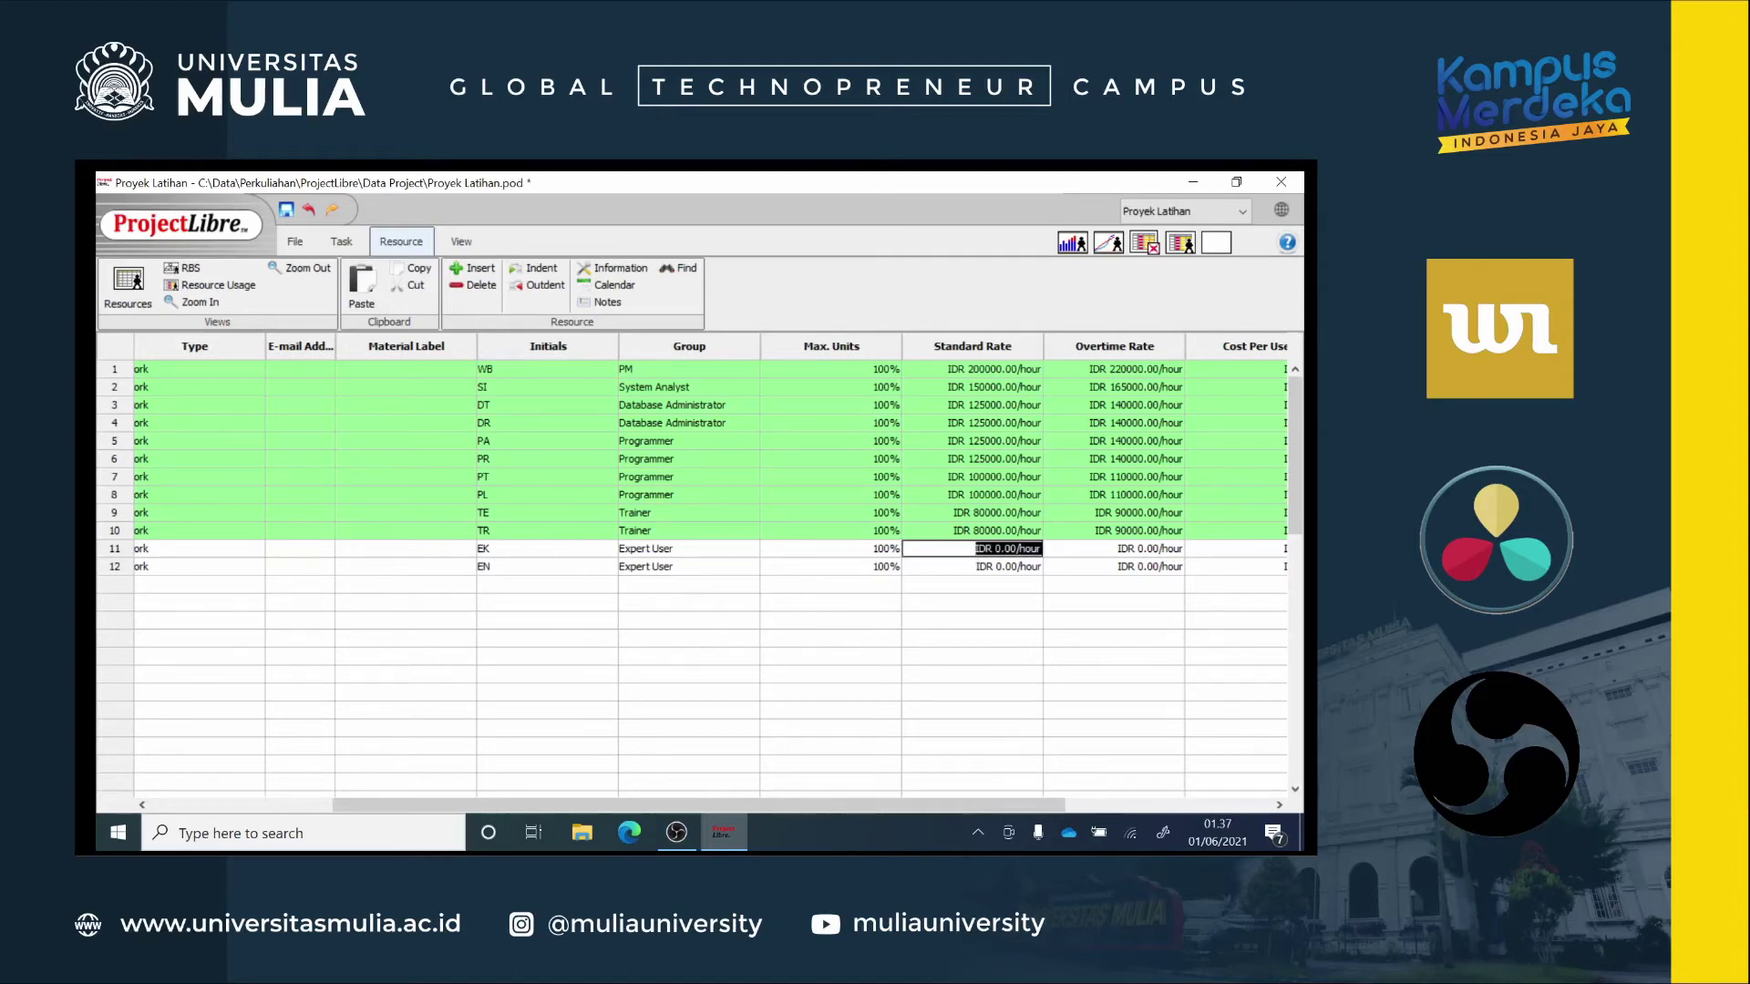
pyautogui.write('50000')
pyautogui.press('Return')
pyautogui.write('50000')
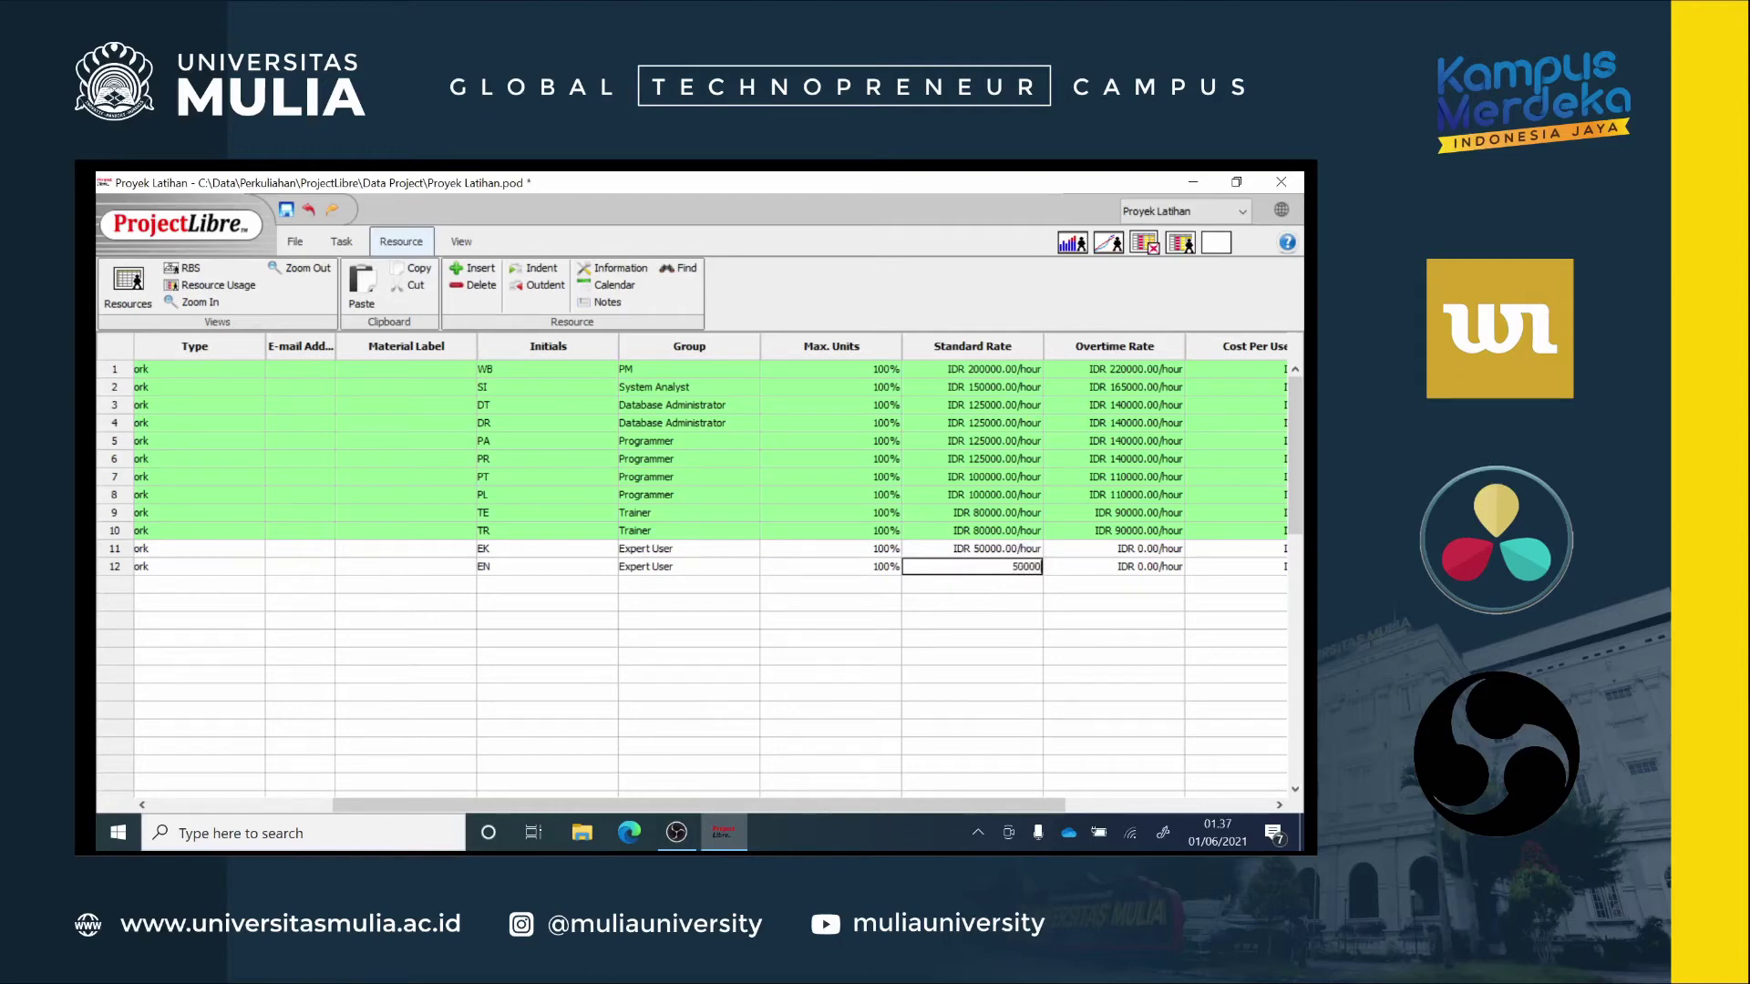
pyautogui.press('Return')
# Step: Set the overtime rate of both Expert Users to 60000 per hour
pyautogui.click(997, 550)
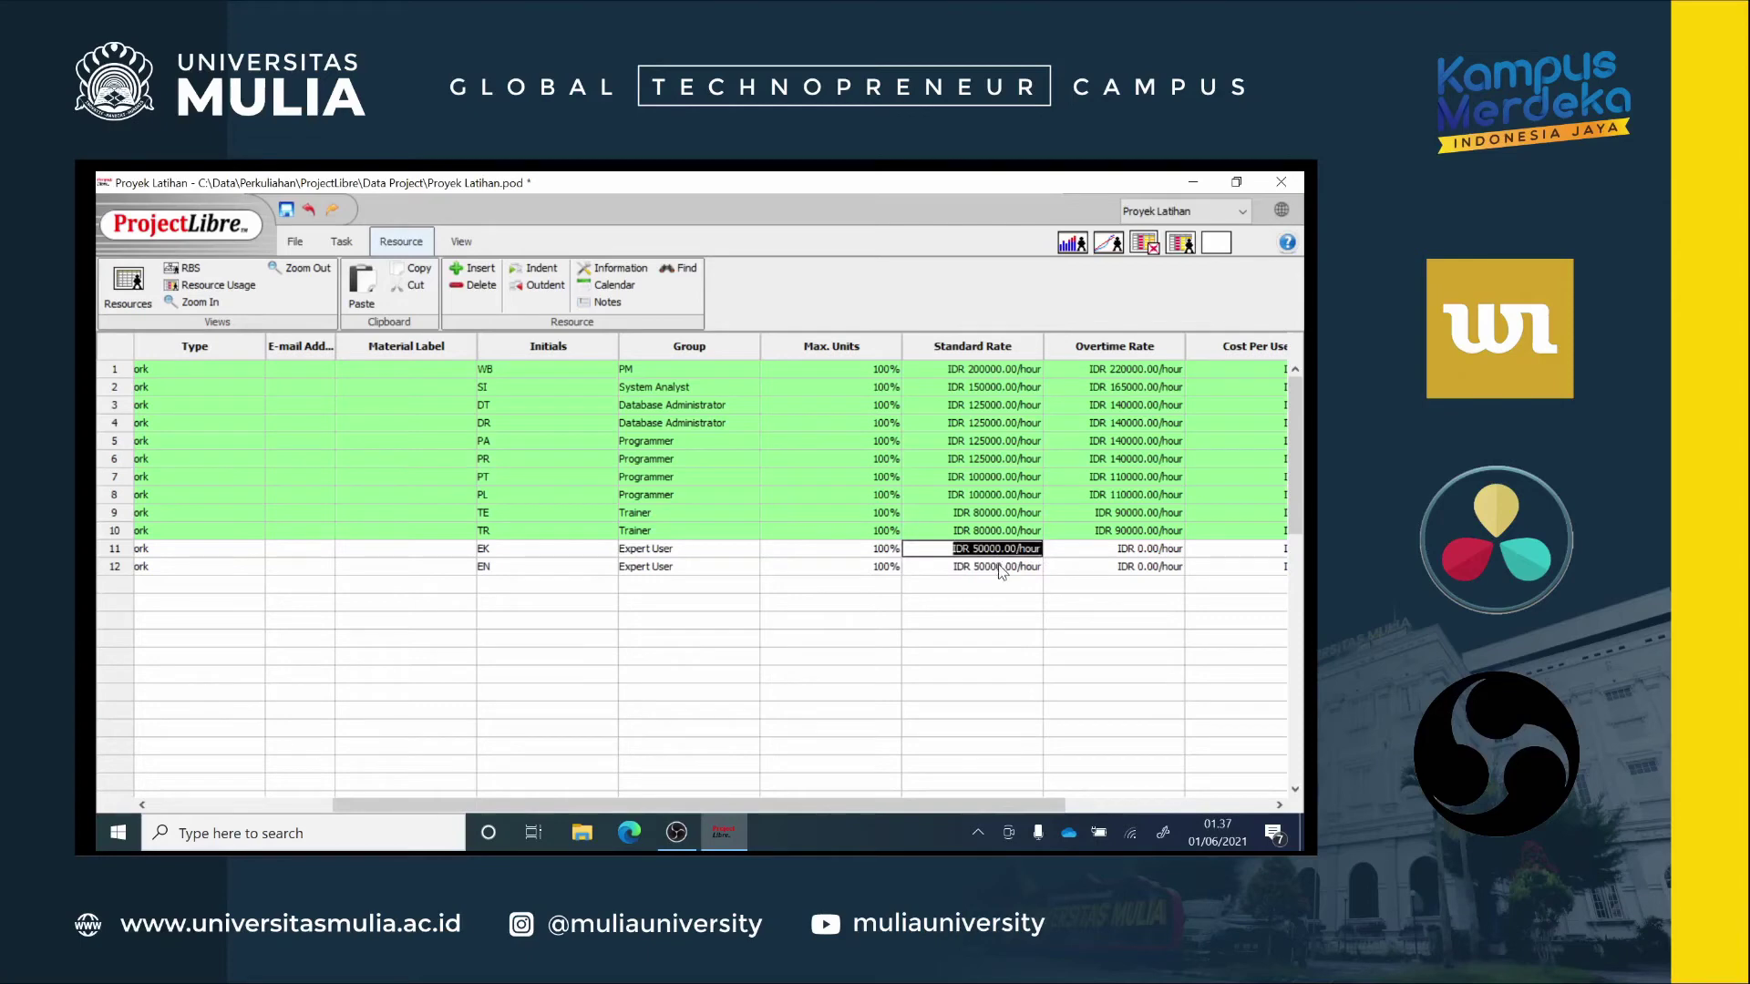
pyautogui.click(1119, 552)
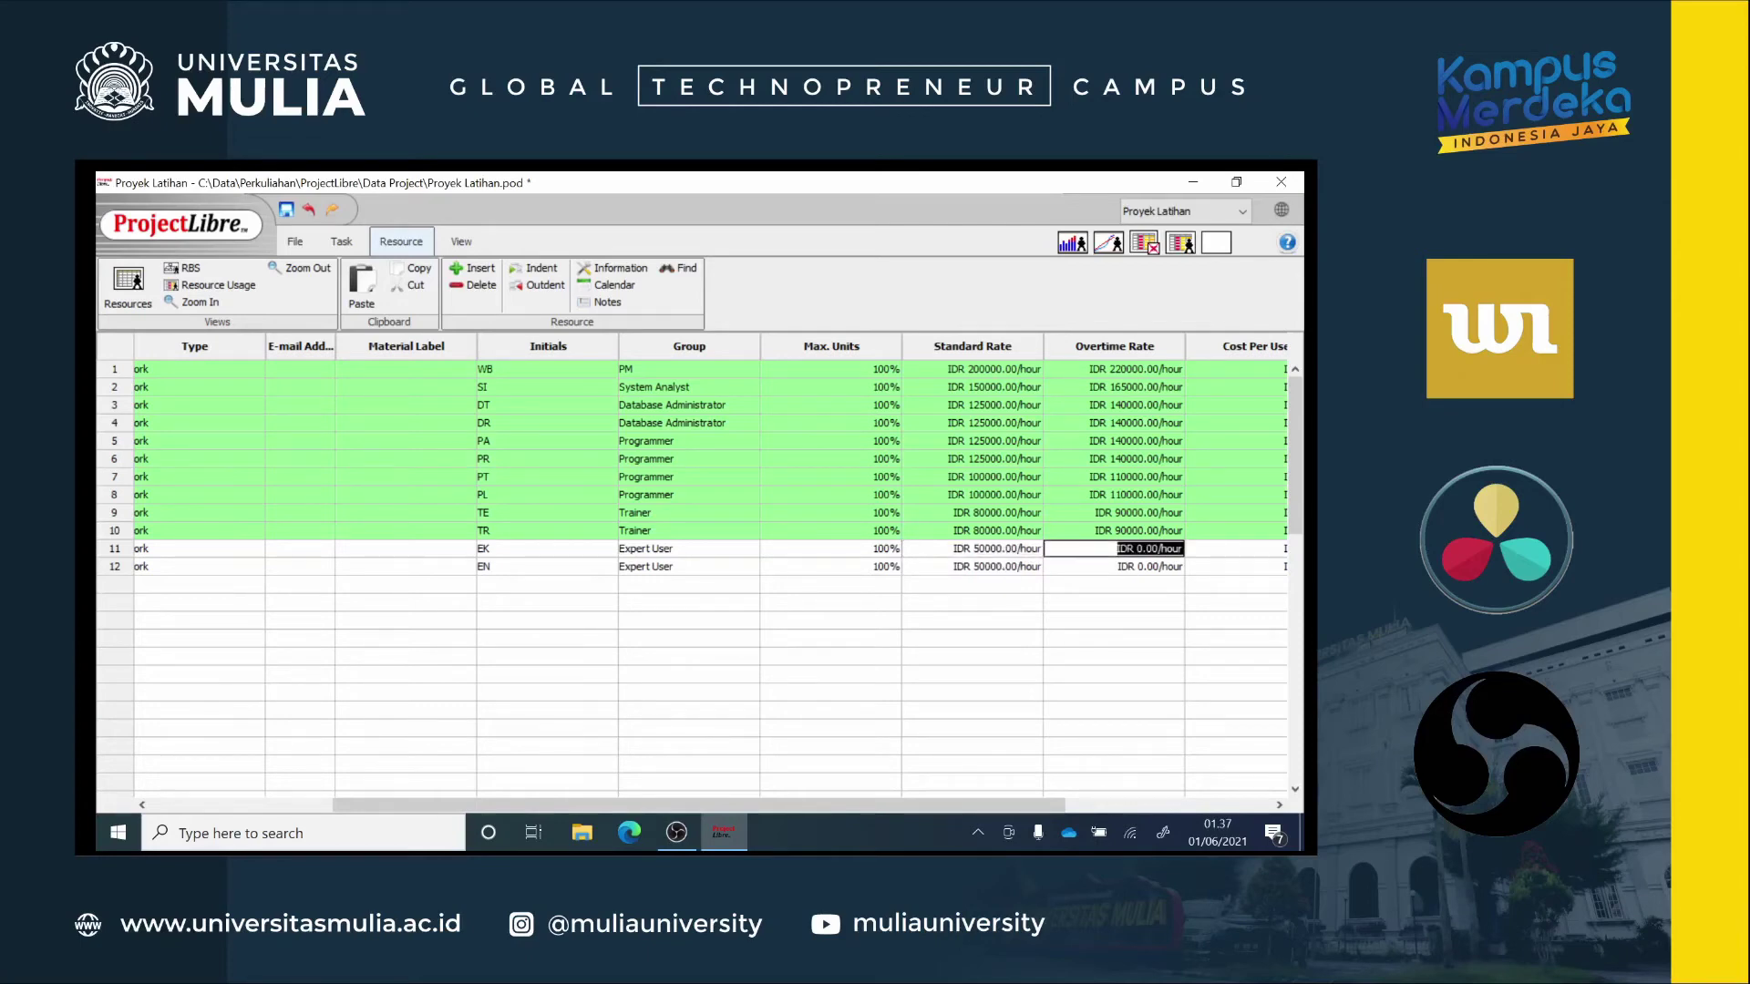
pyautogui.write('60000')
pyautogui.click(1120, 565)
pyautogui.write('60000')
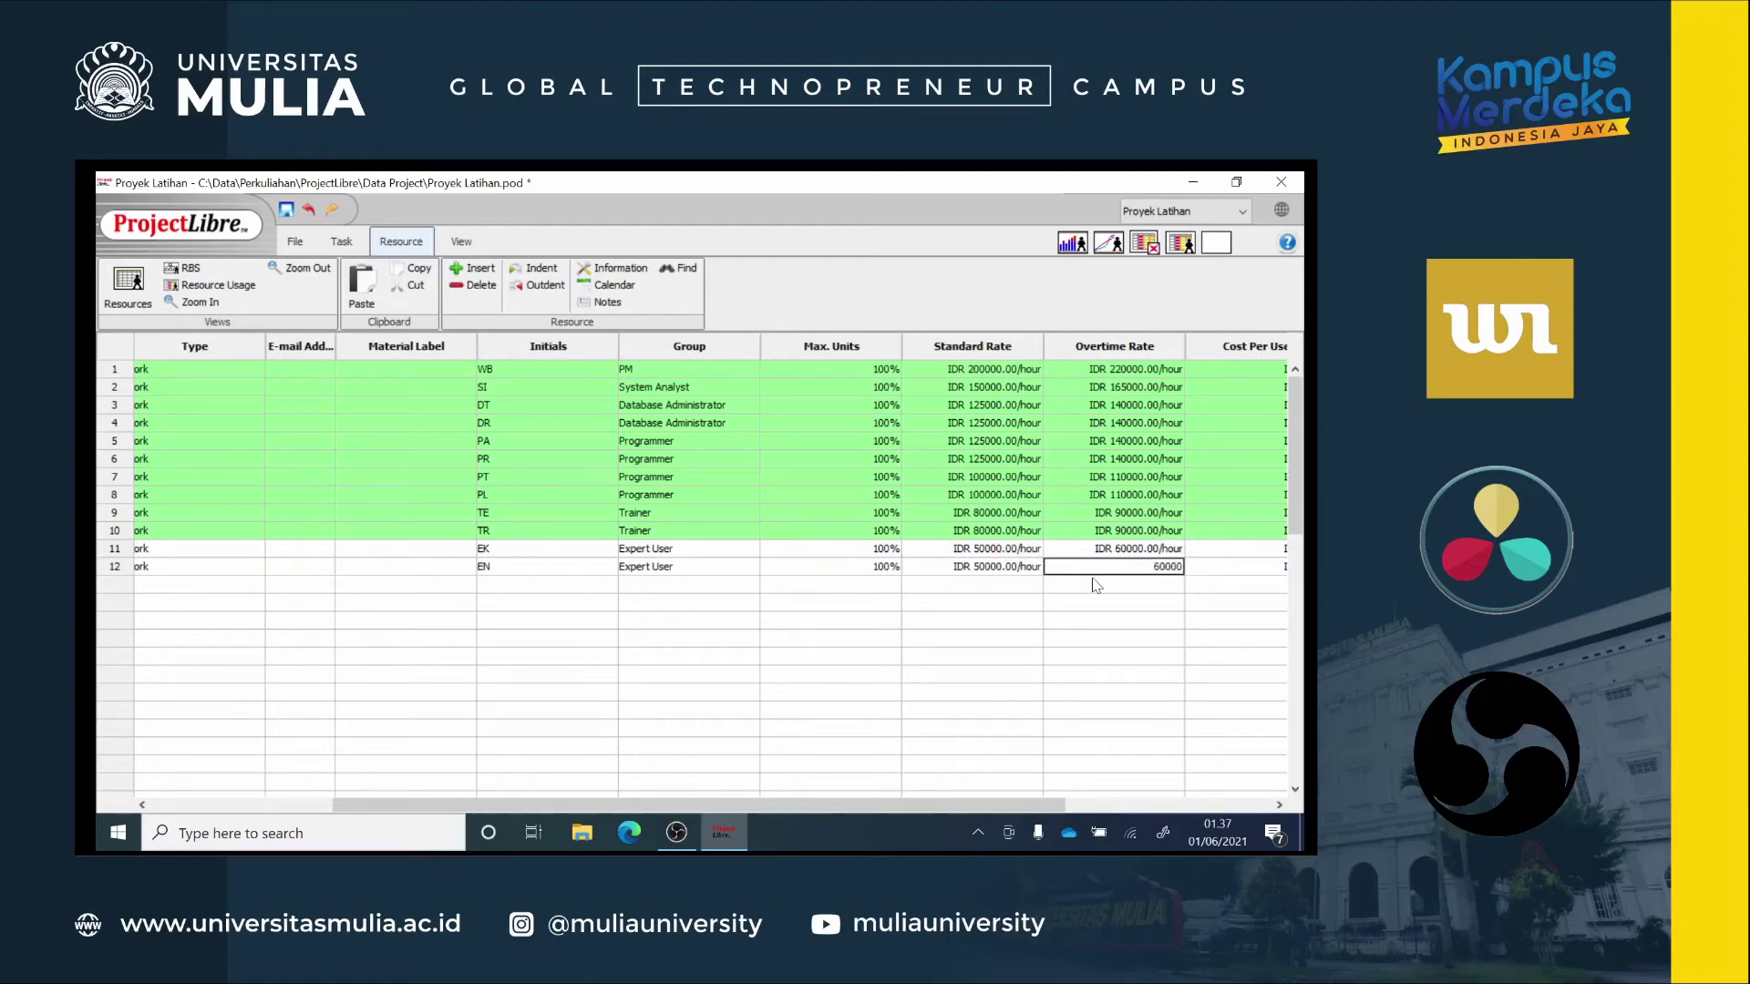
pyautogui.click(1002, 586)
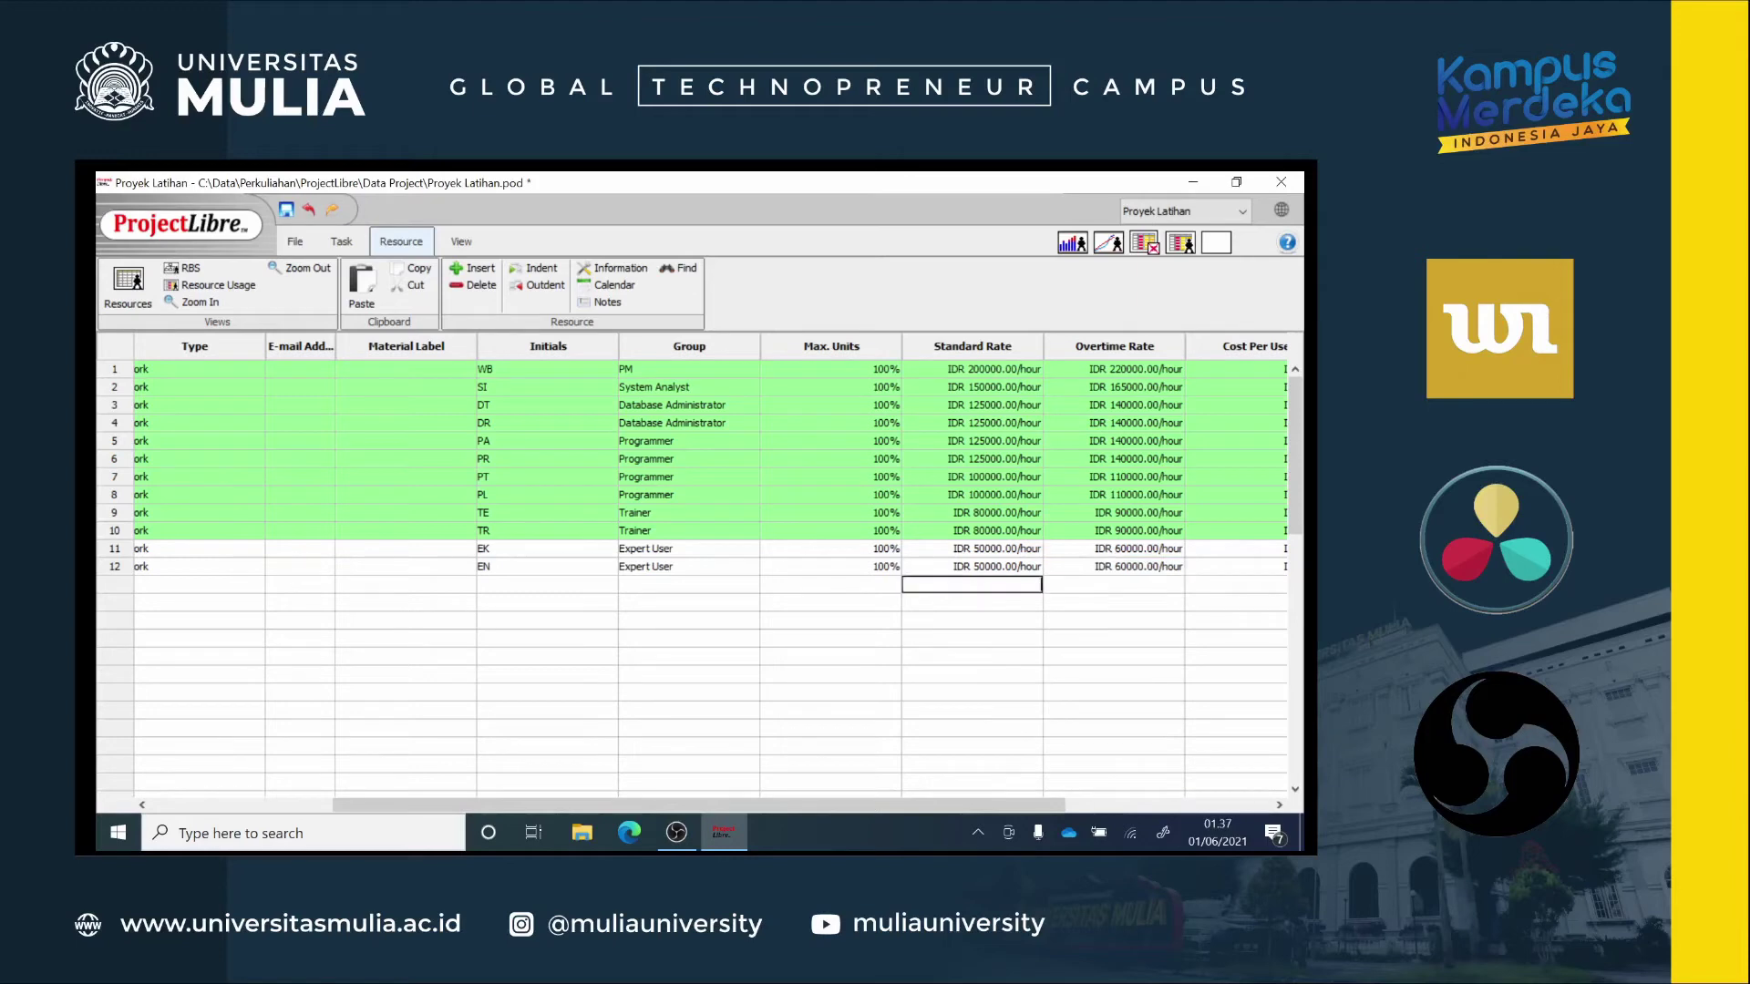
# Step: Return to the Gantt chart and look over the task bars along the timeline
pyautogui.moveTo(840, 805); pyautogui.dragTo(557, 829)
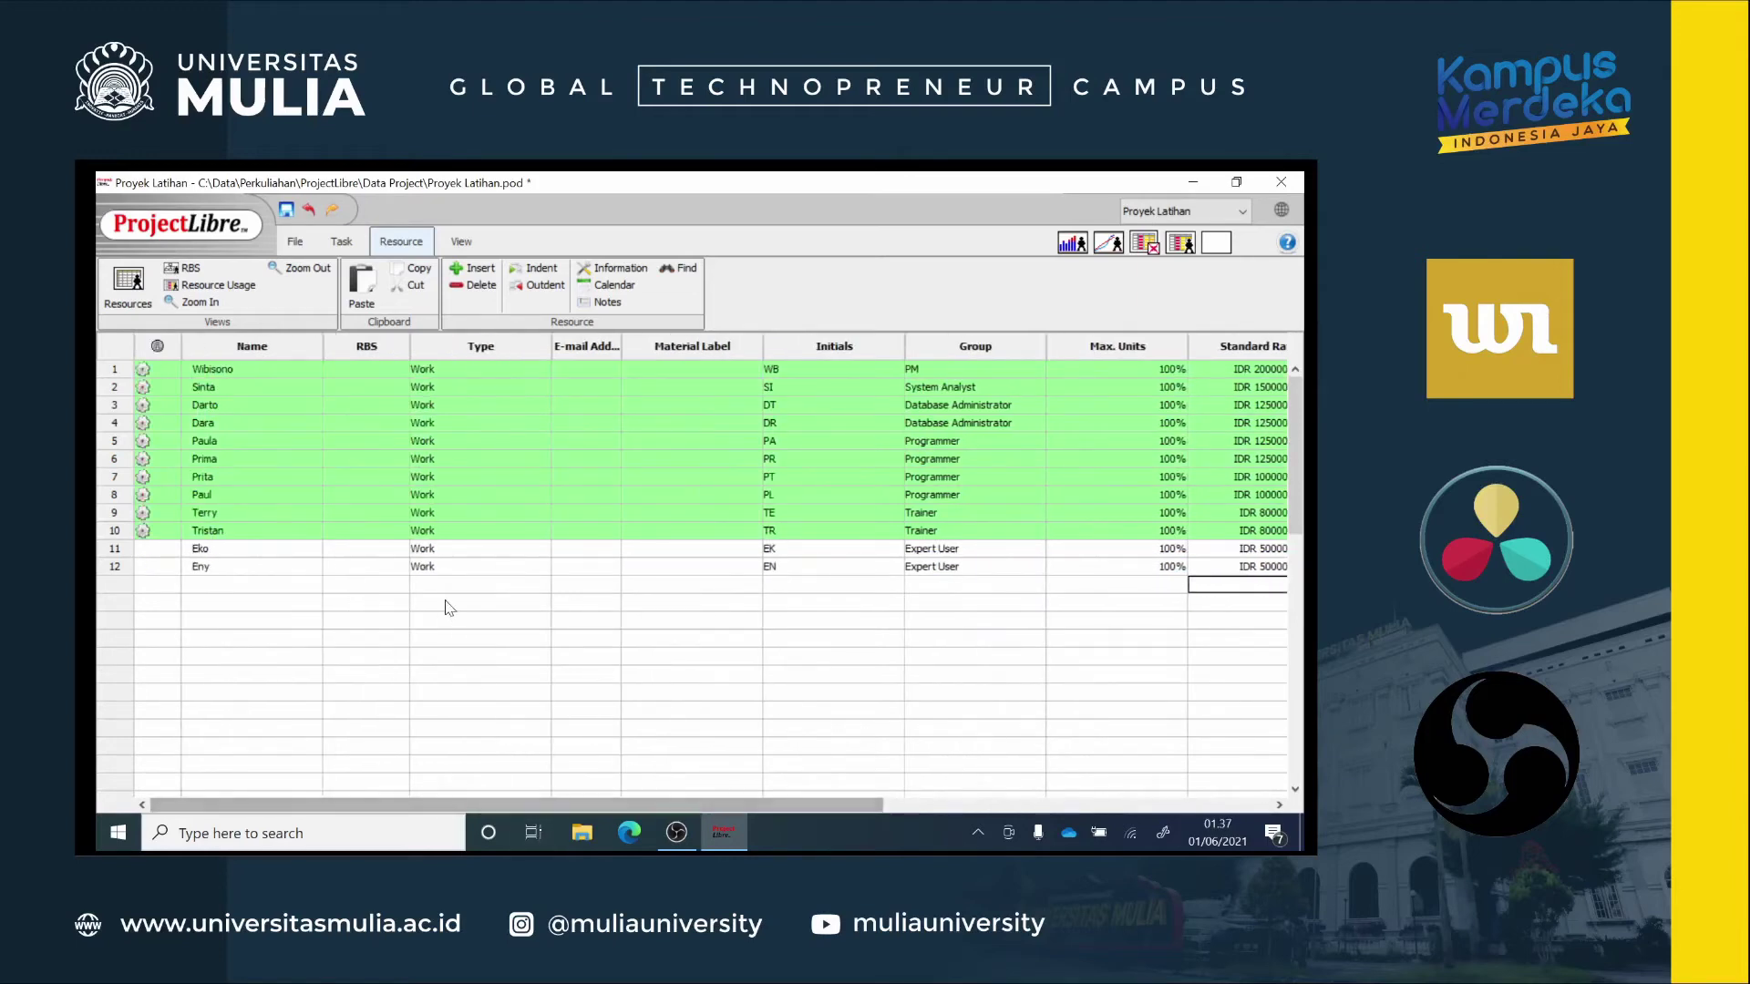
pyautogui.click(340, 241)
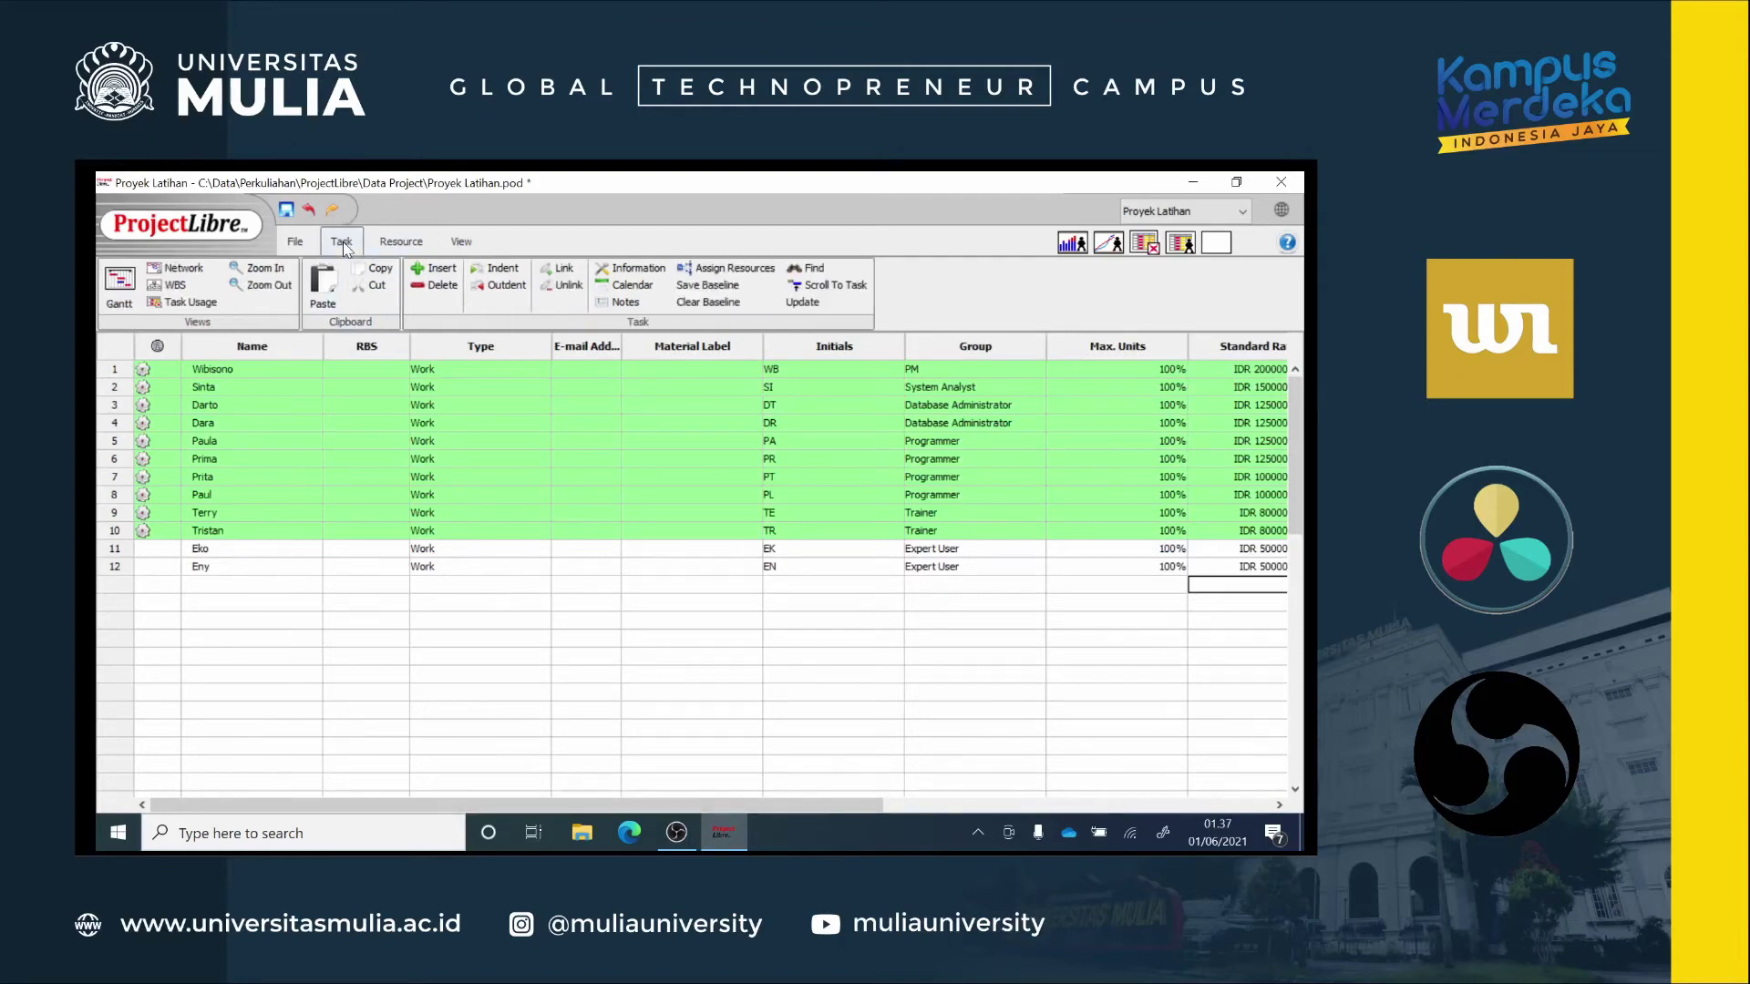
pyautogui.click(122, 285)
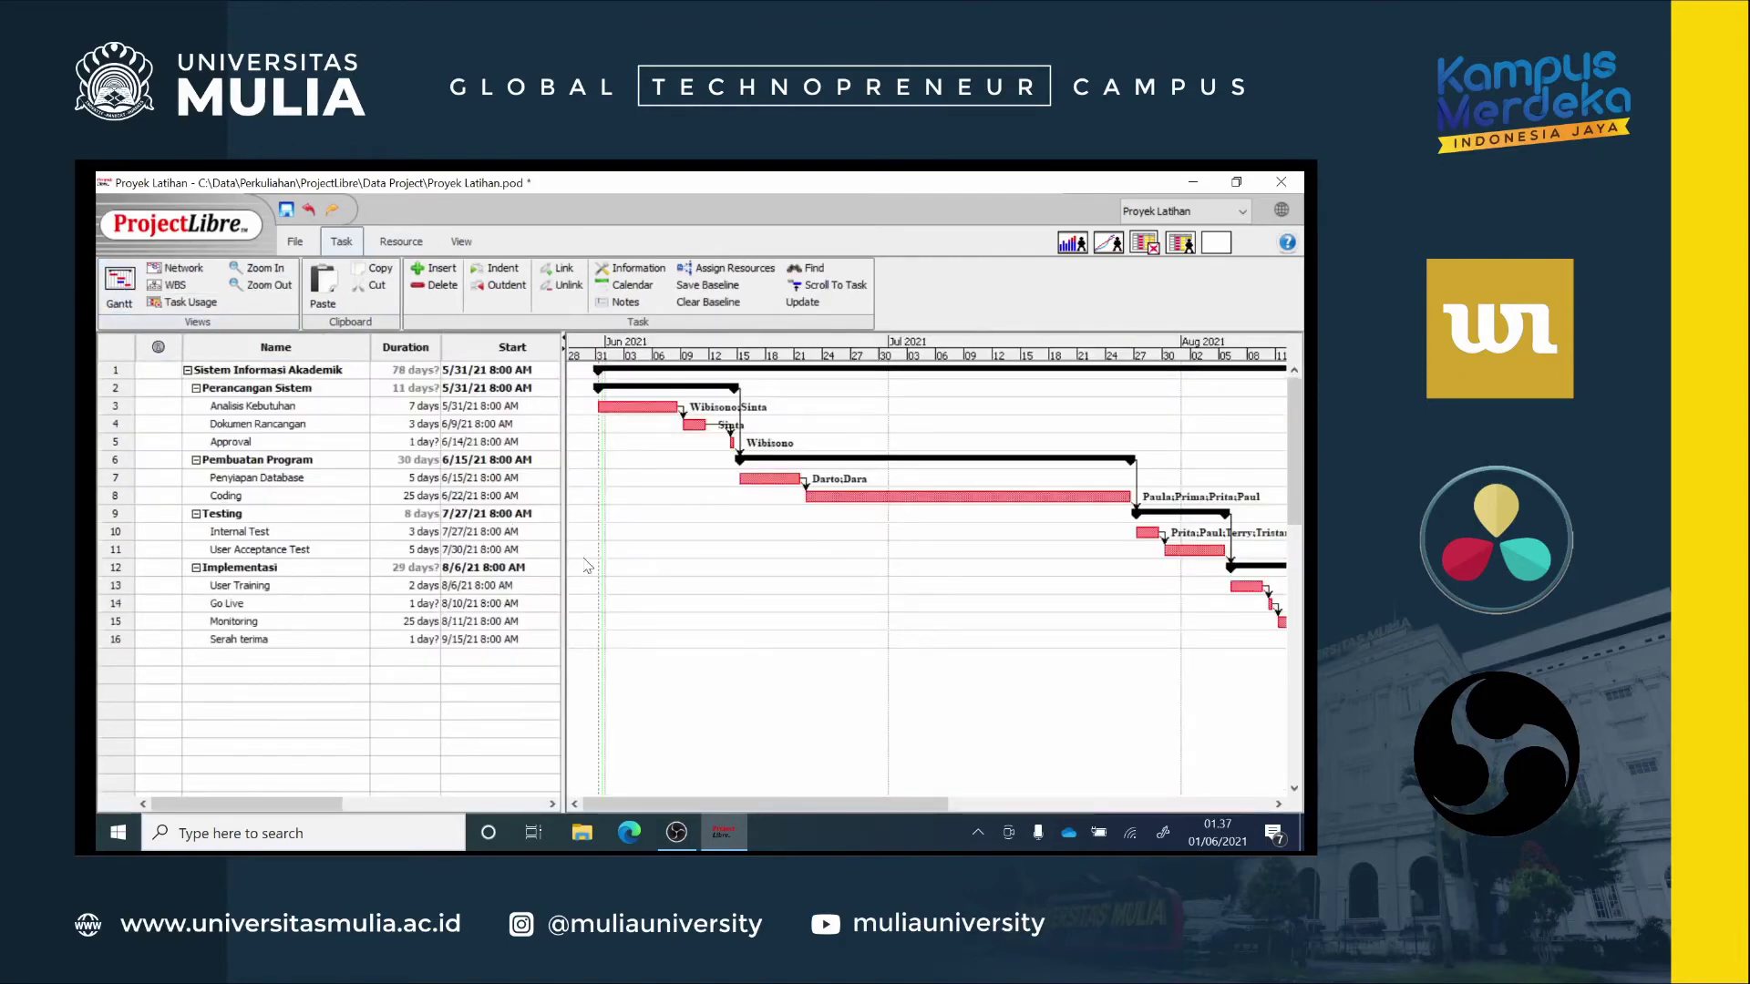
pyautogui.moveTo(679, 811)
pyautogui.mouseDown()
pyautogui.moveTo(793, 811)
pyautogui.moveTo(677, 812)
pyautogui.mouseUp()
pyautogui.moveTo(827, 804); pyautogui.dragTo(973, 807)
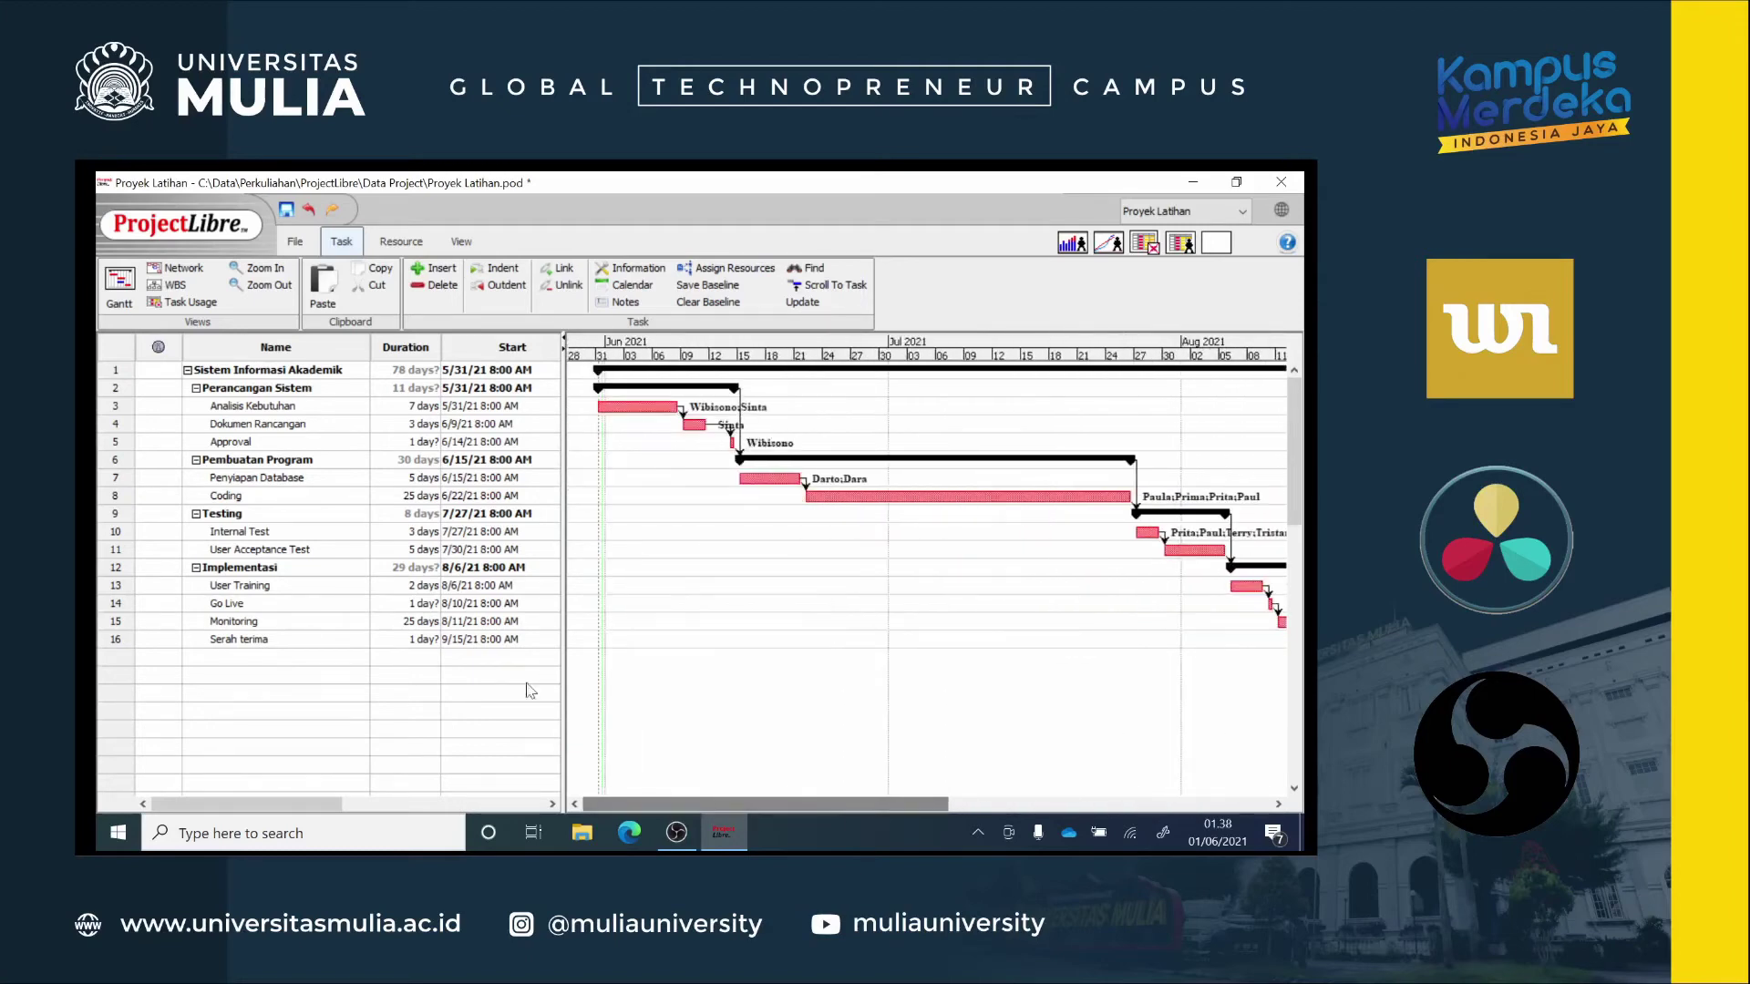
# Step: Assign the PM, the System Analyst, the first two Programmers, both Trainers and both Expert Users to the User Acceptance Test task
pyautogui.click(121, 550)
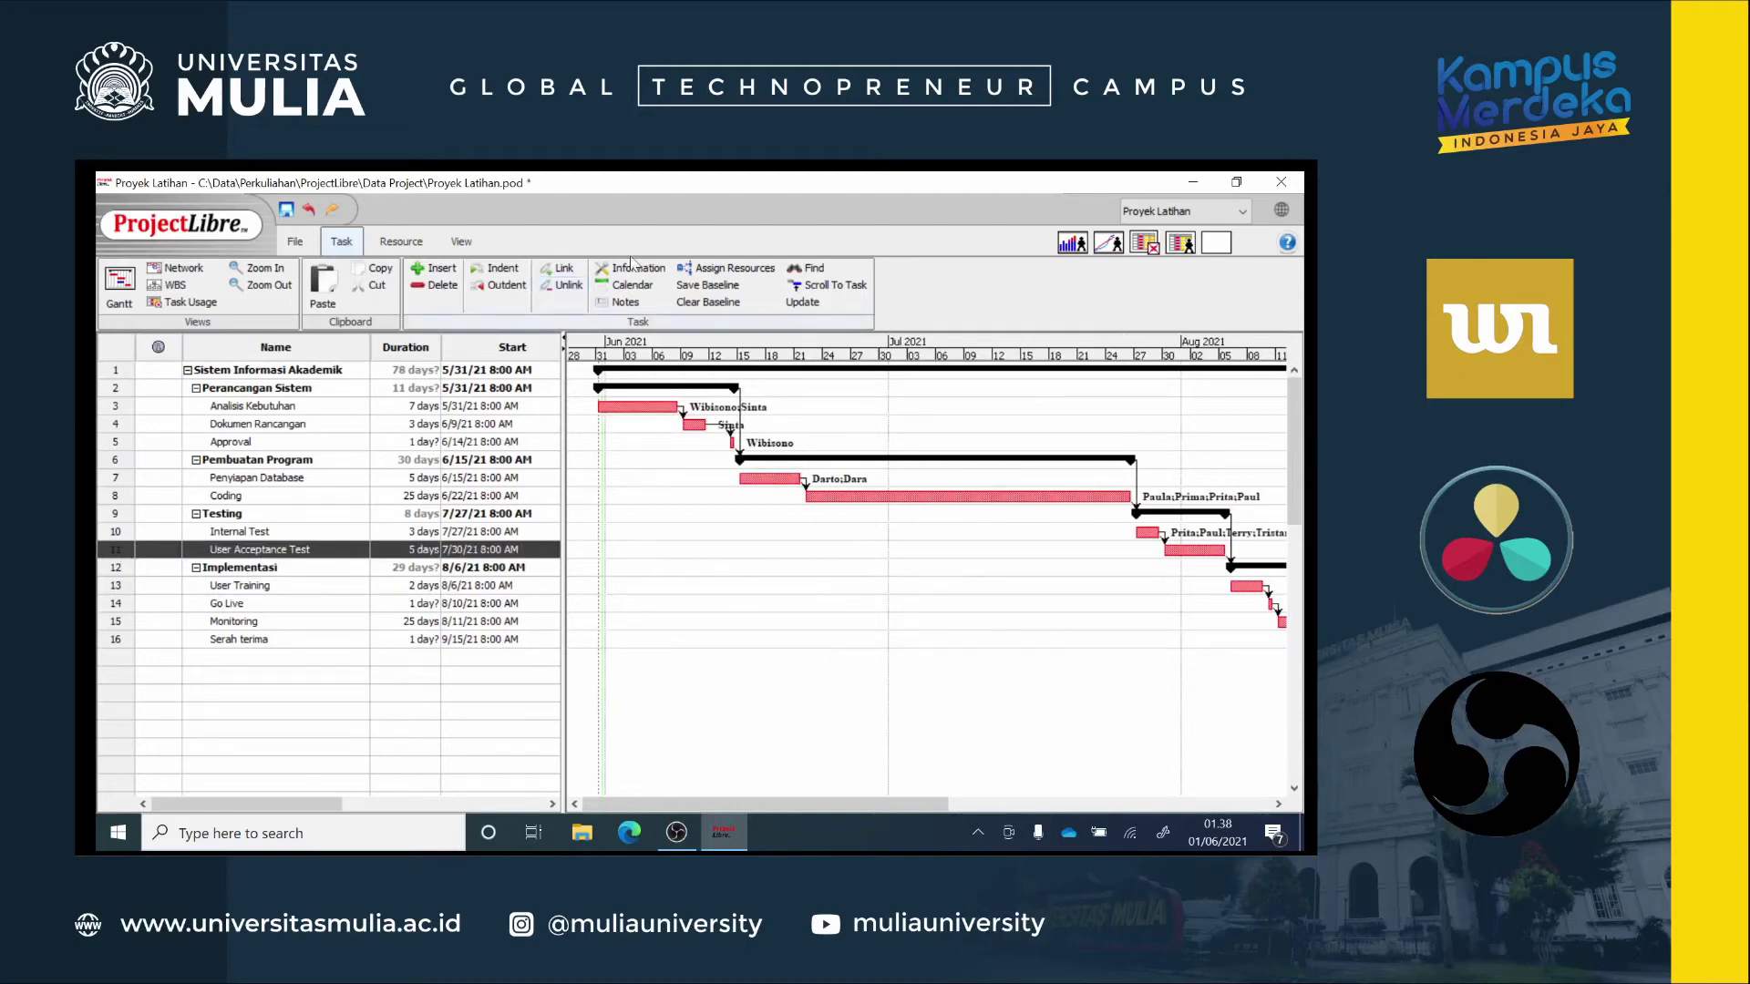
pyautogui.click(729, 269)
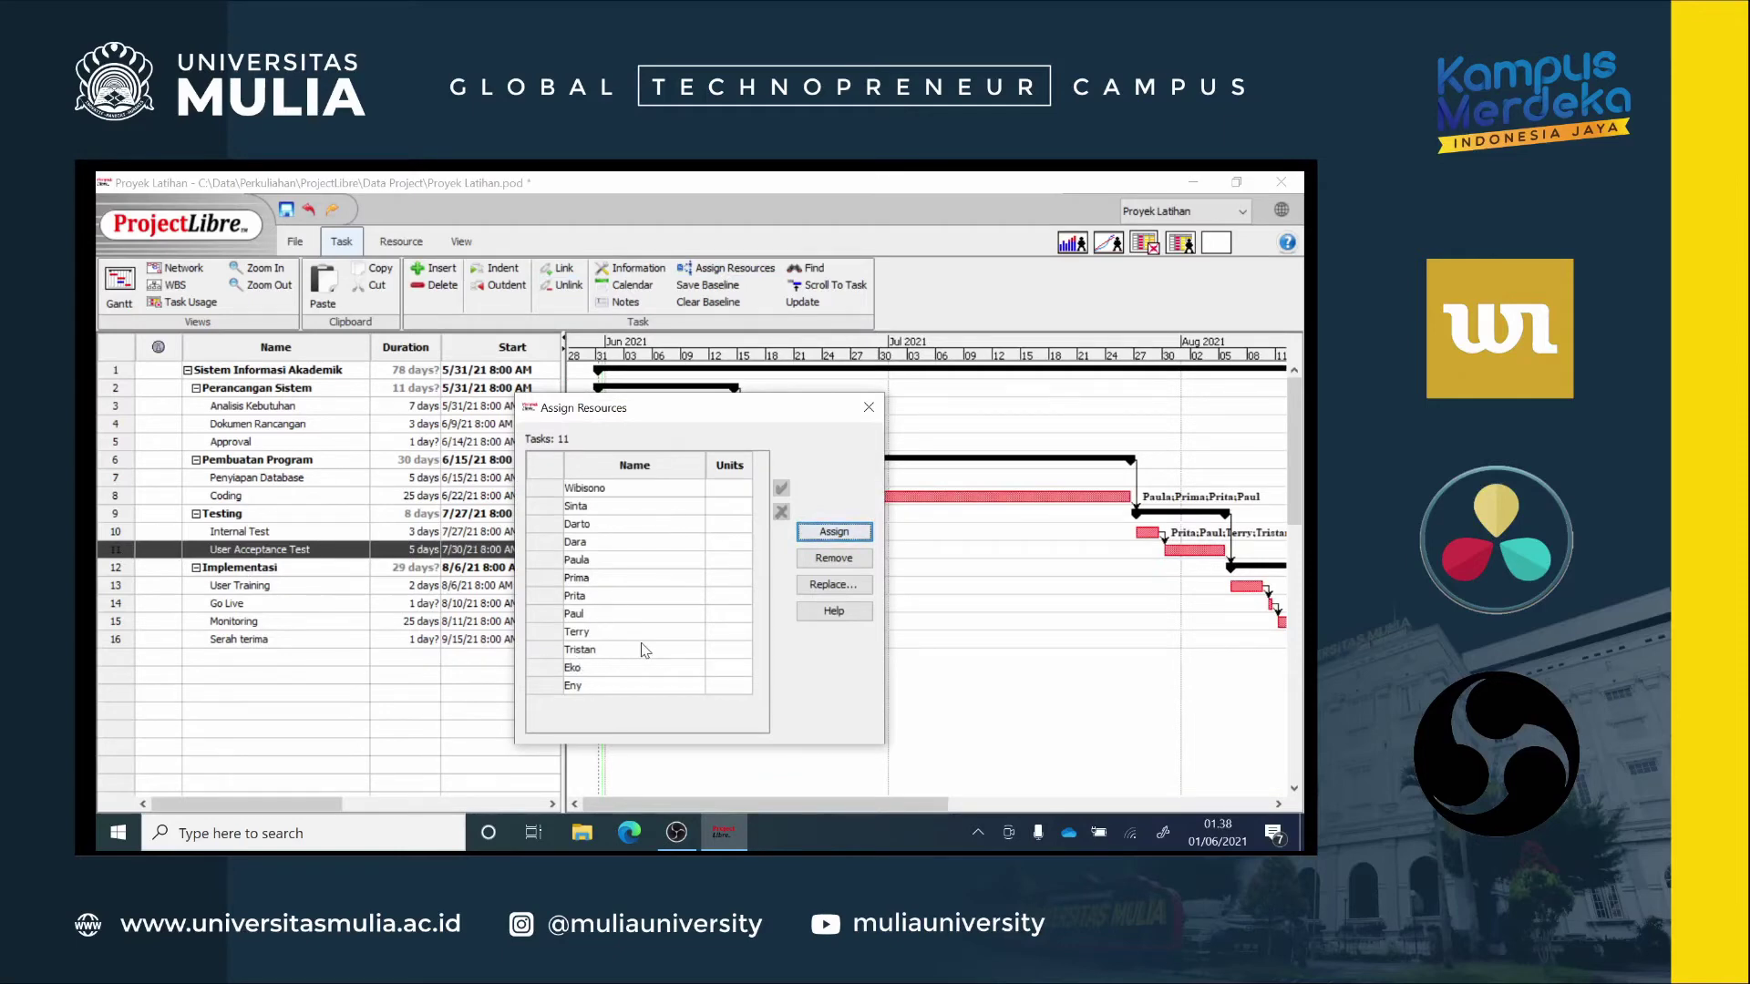
pyautogui.click(544, 507)
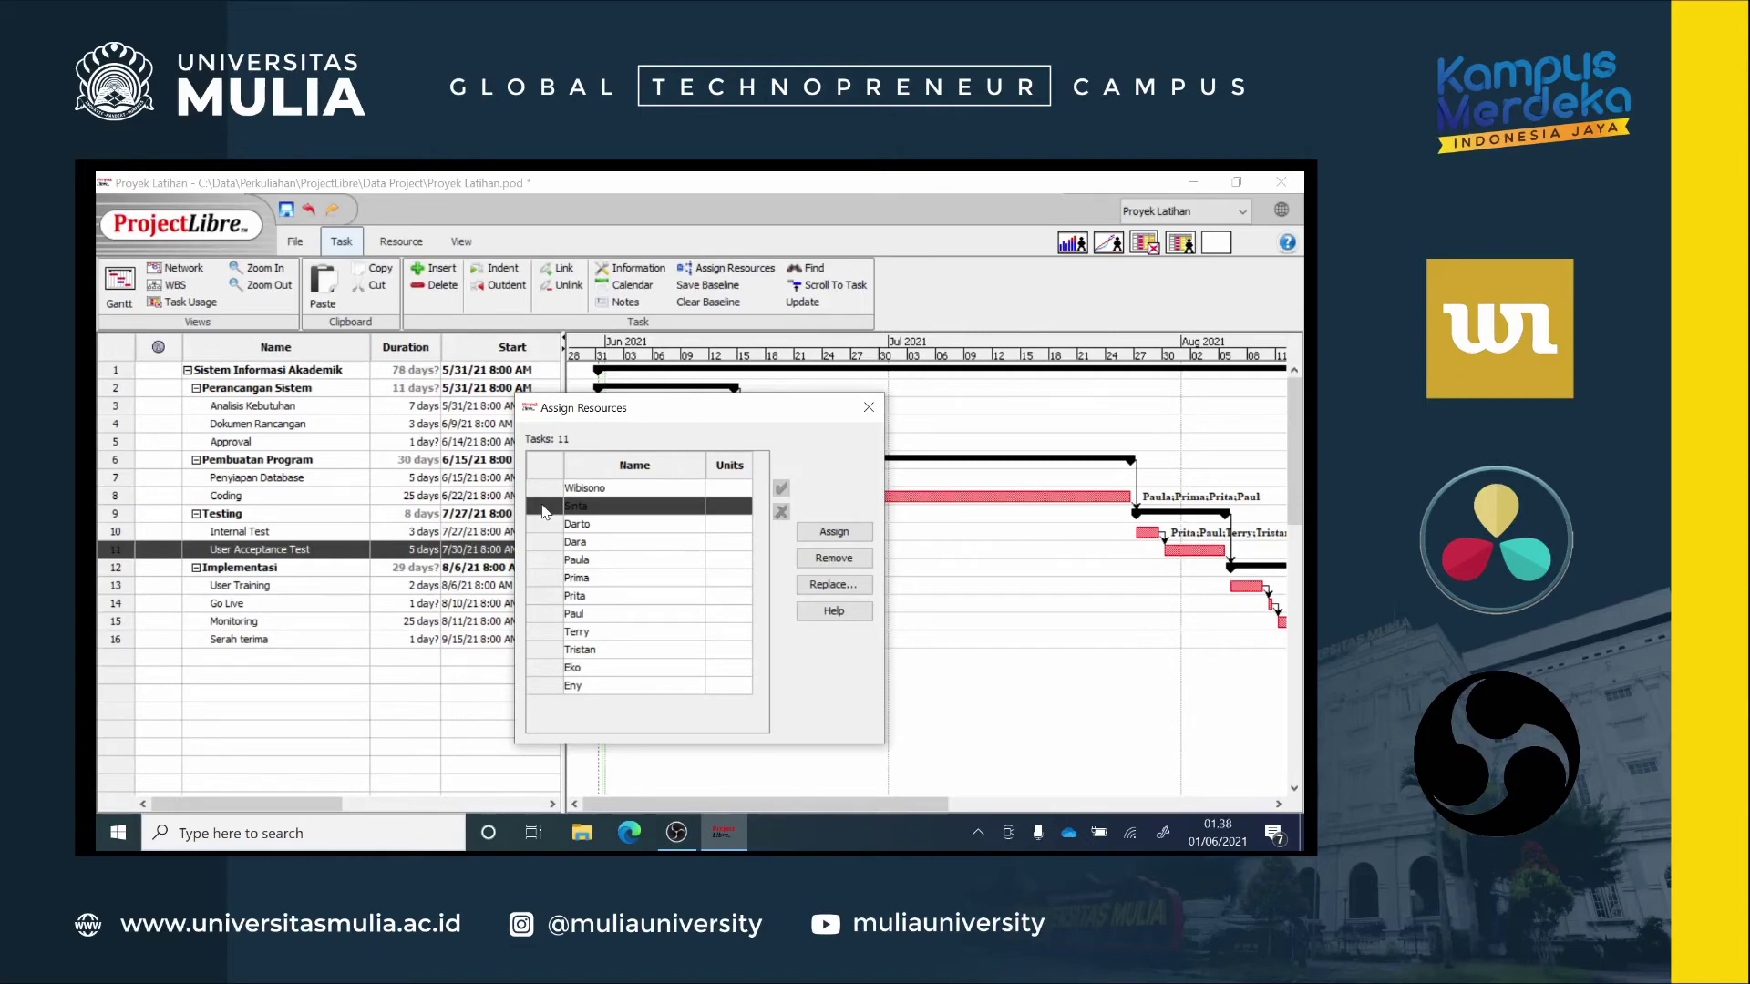
pyautogui.click(553, 489)
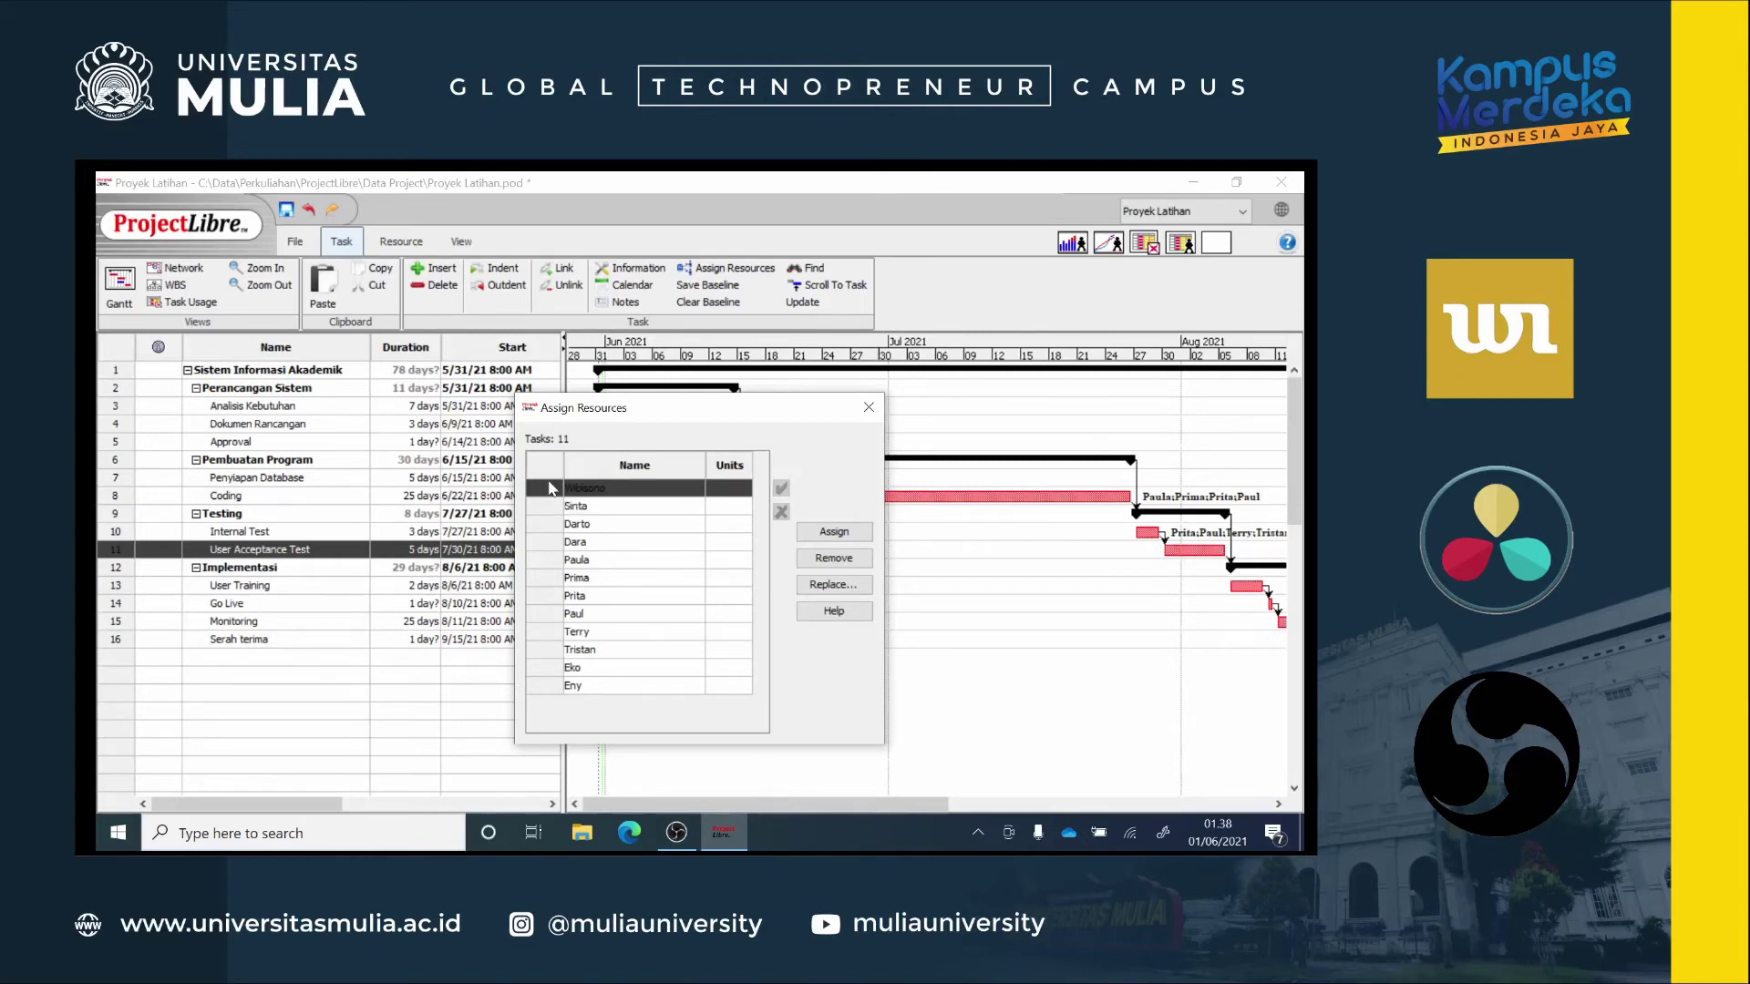
pyautogui.keyDown('ctrl'); pyautogui.click(545, 512); pyautogui.keyUp('ctrl')
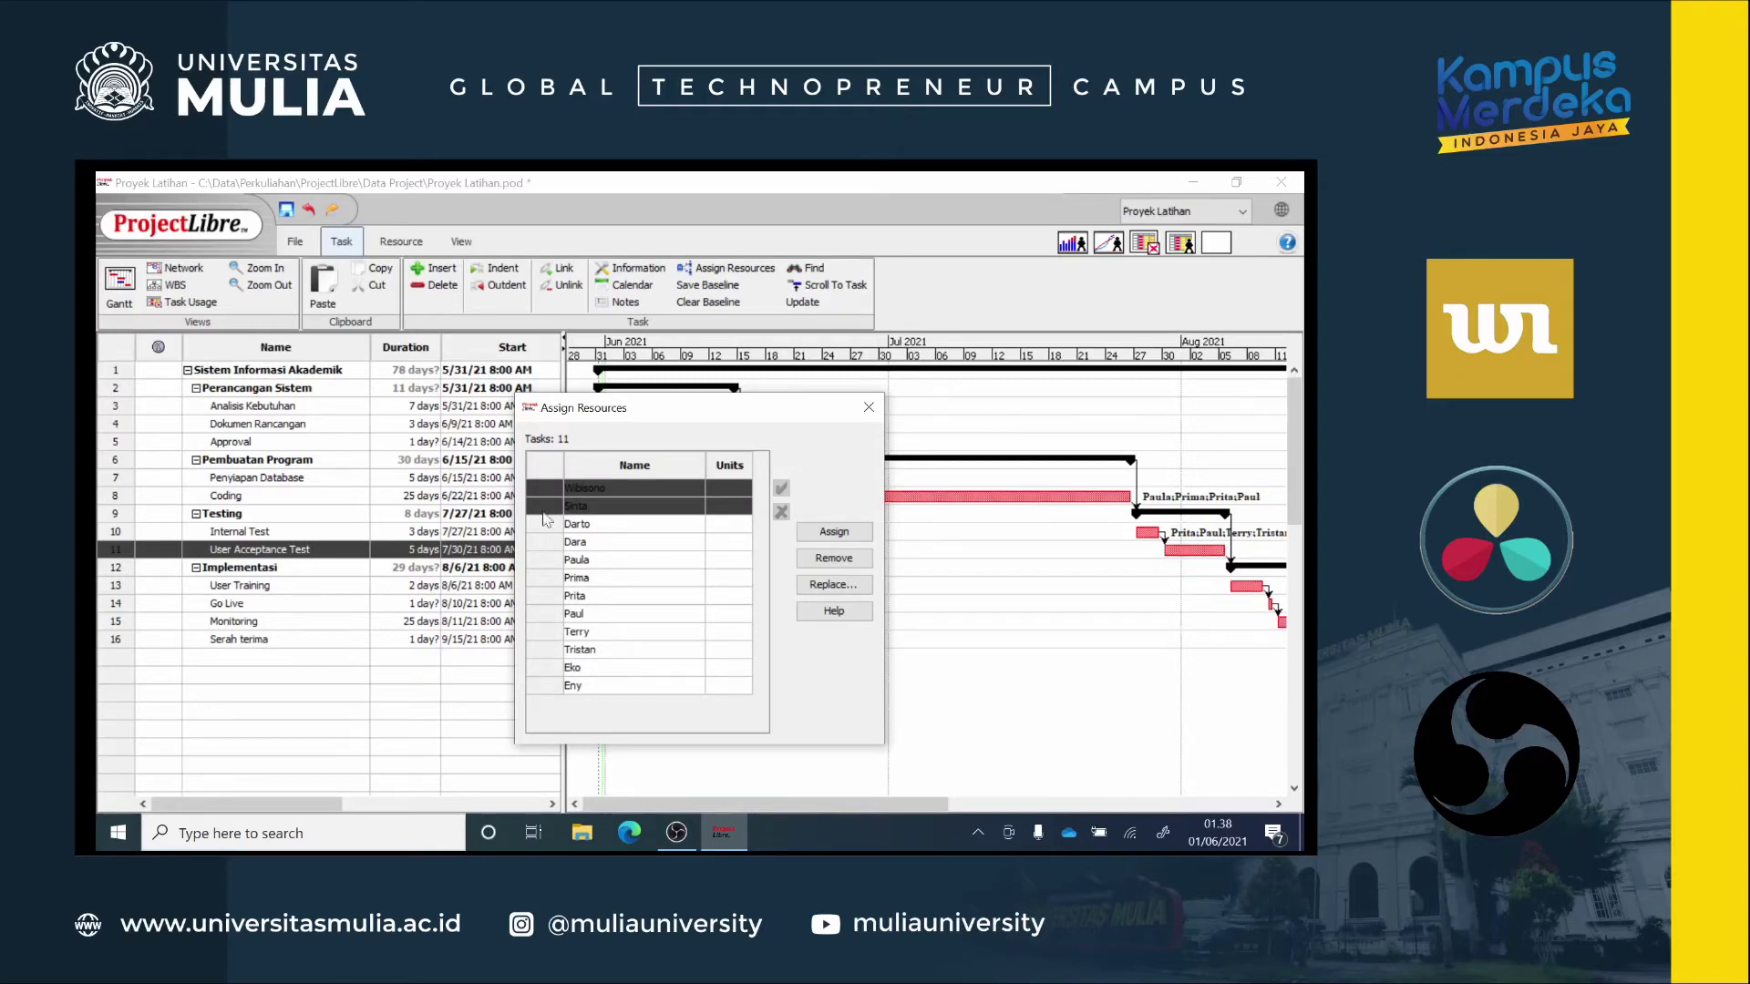
pyautogui.keyDown('ctrl'); pyautogui.click(548, 560); pyautogui.keyUp('ctrl')
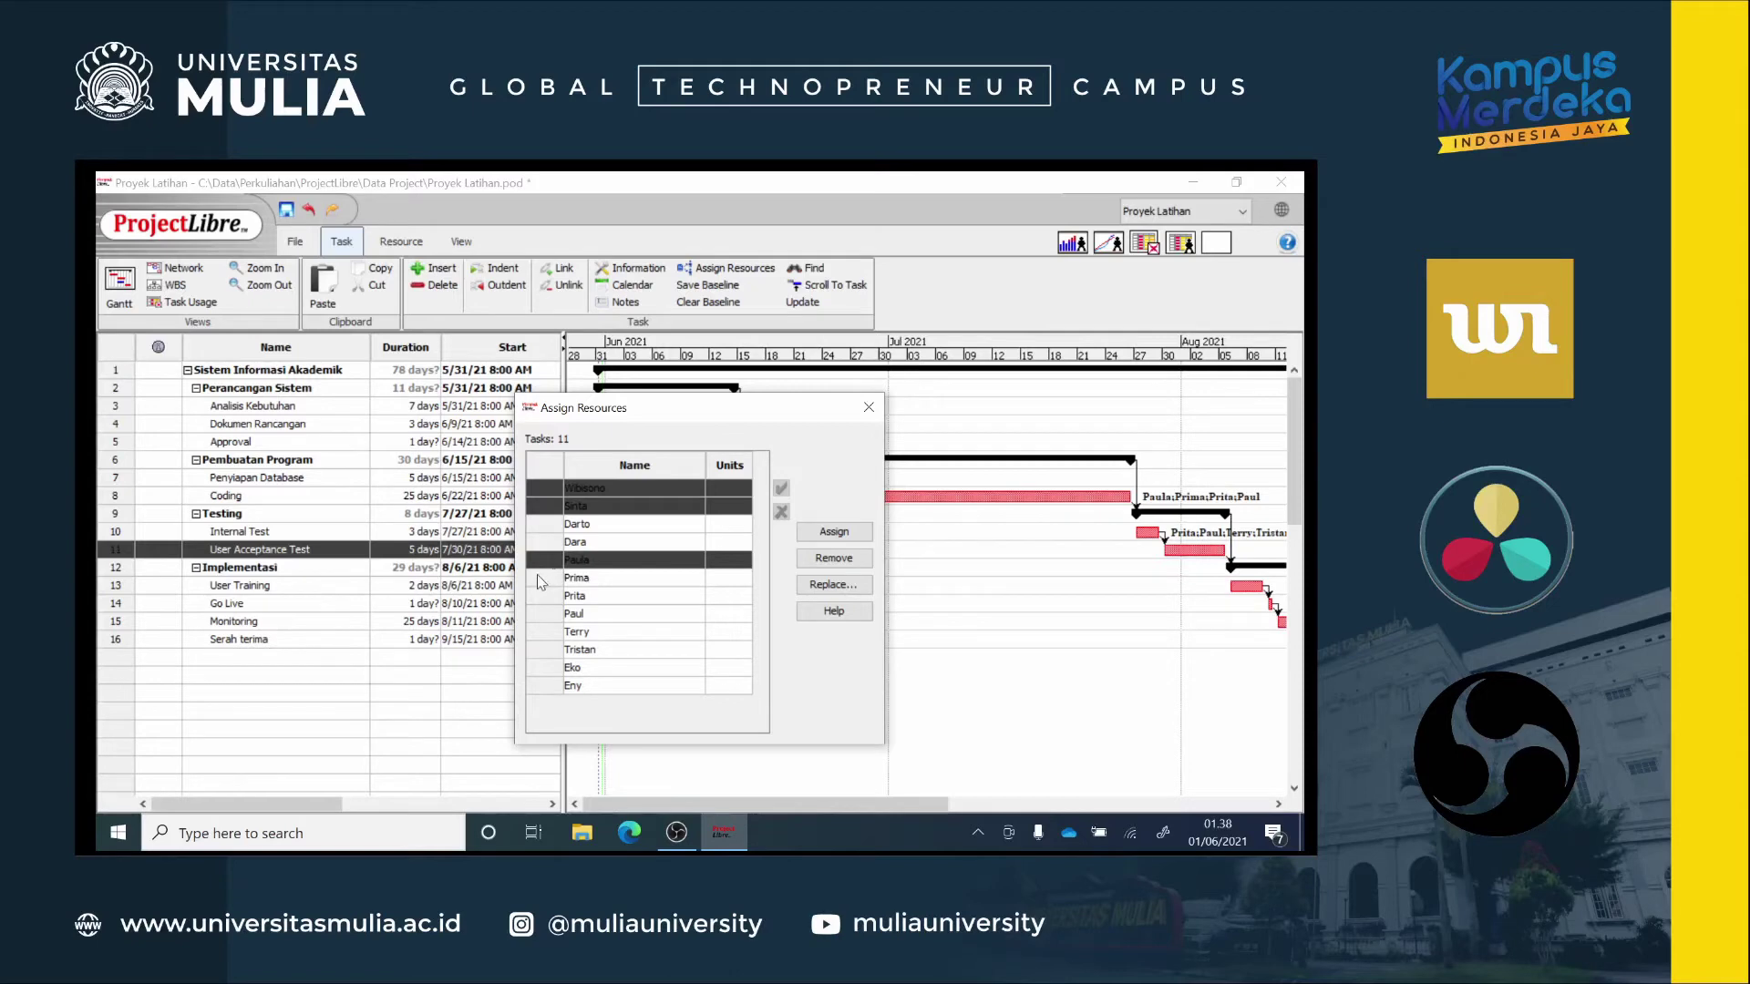
pyautogui.keyDown('ctrl'); pyautogui.click(539, 580); pyautogui.keyUp('ctrl')
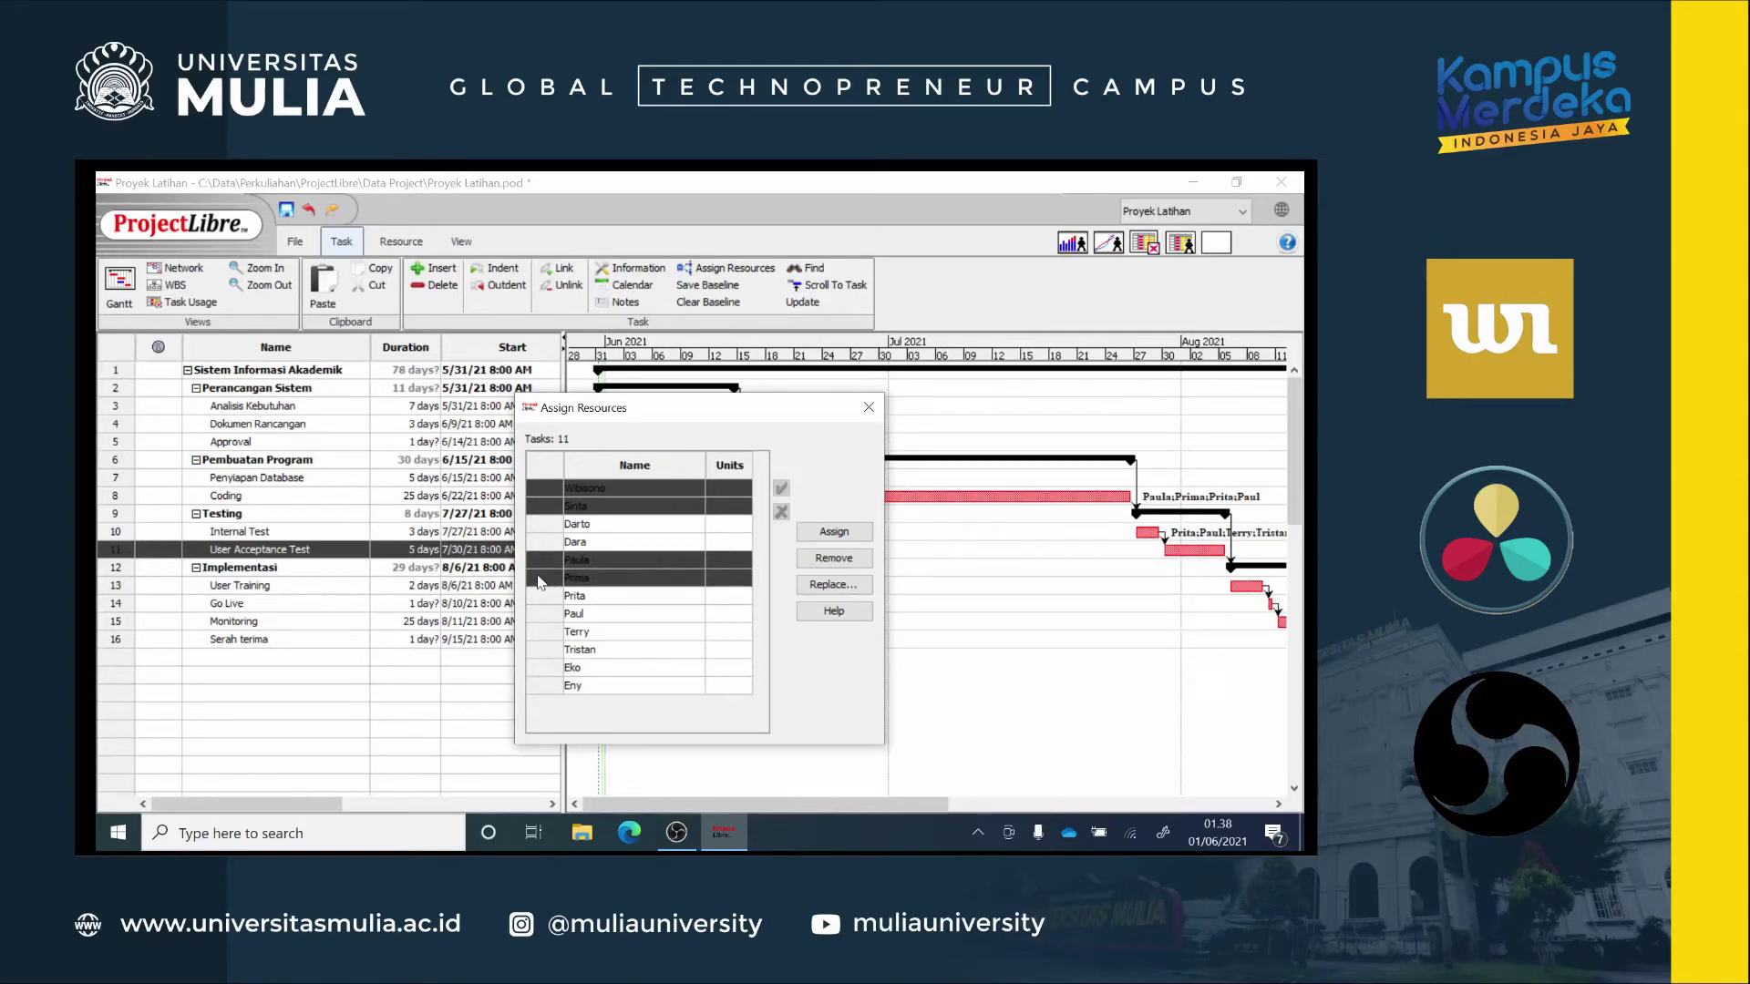
pyautogui.keyDown('ctrl'); pyautogui.click(544, 631); pyautogui.keyUp('ctrl')
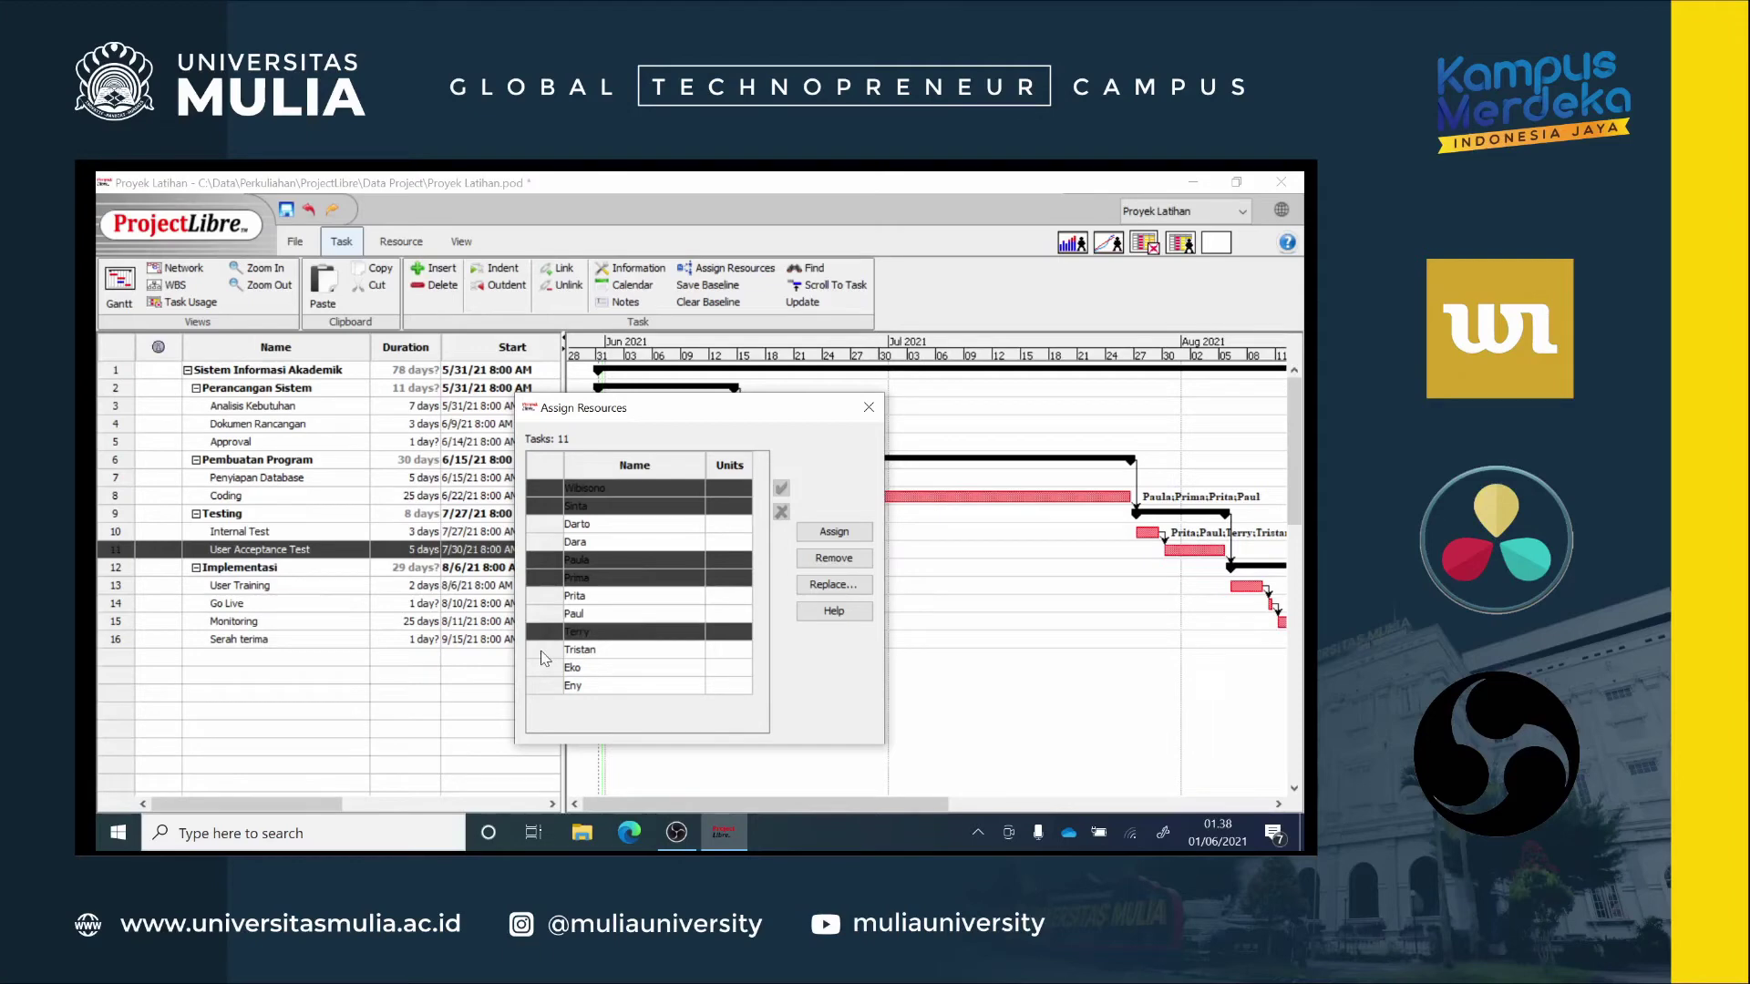
pyautogui.keyDown('ctrl'); pyautogui.click(544, 652); pyautogui.keyUp('ctrl')
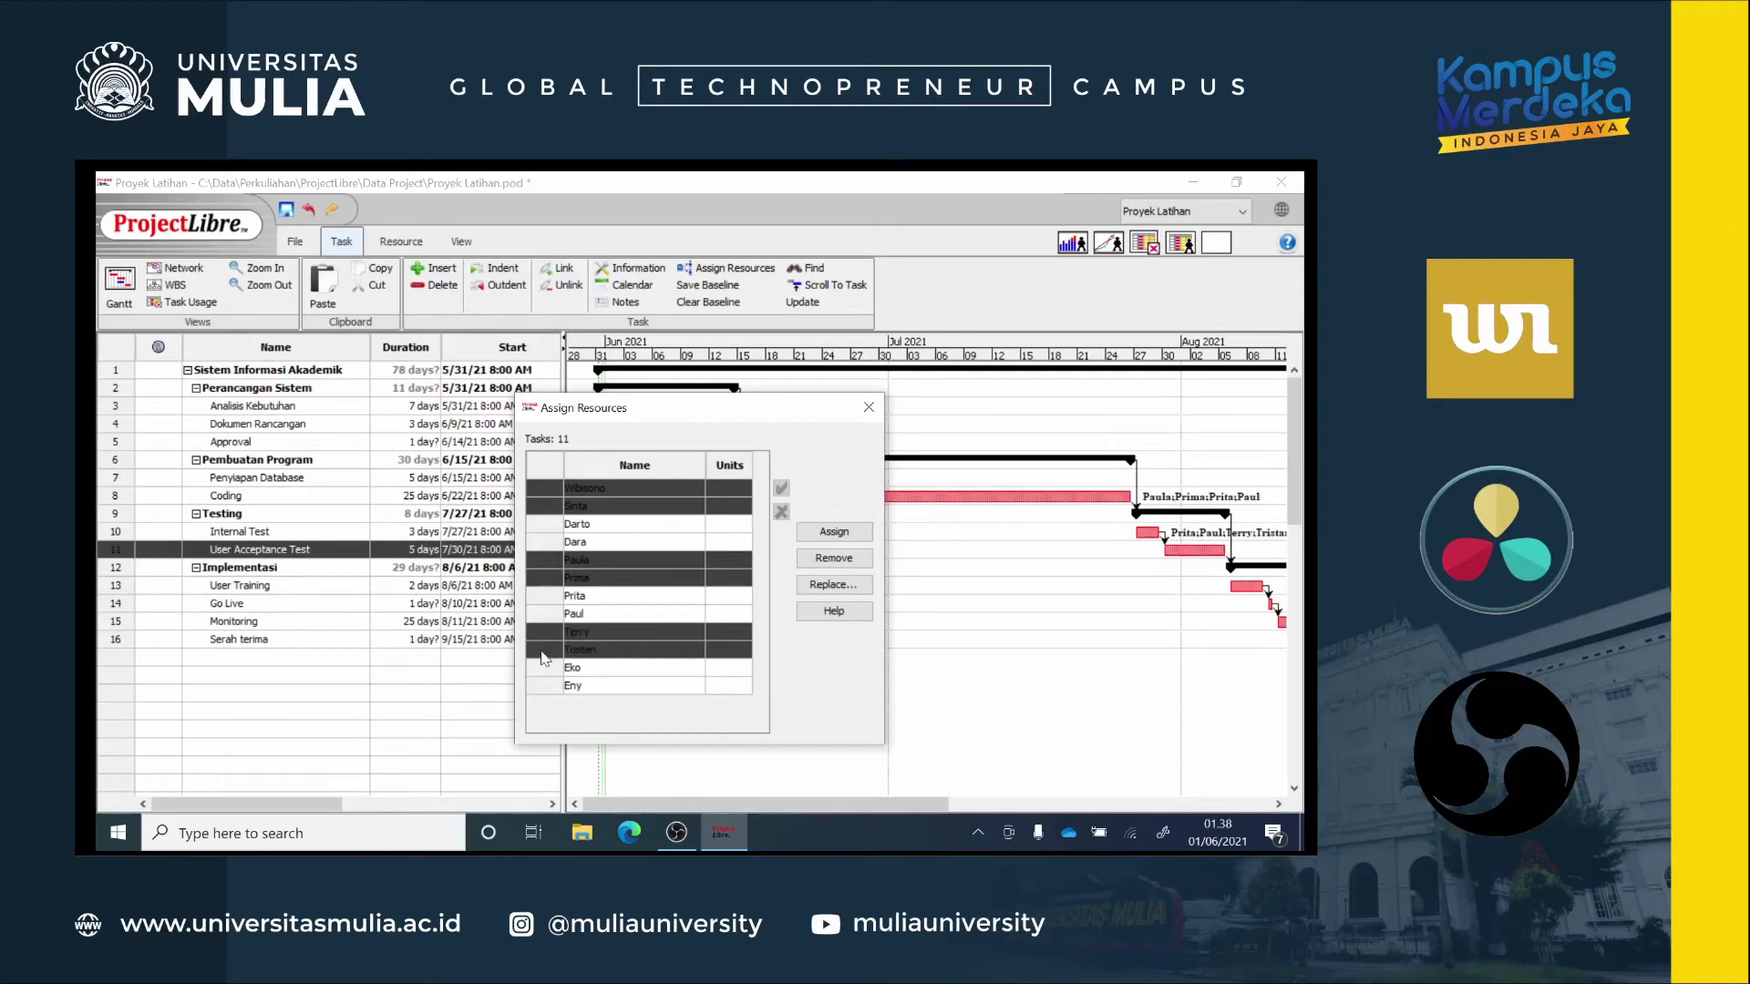
pyautogui.keyDown('ctrl'); pyautogui.click(545, 670); pyautogui.keyUp('ctrl')
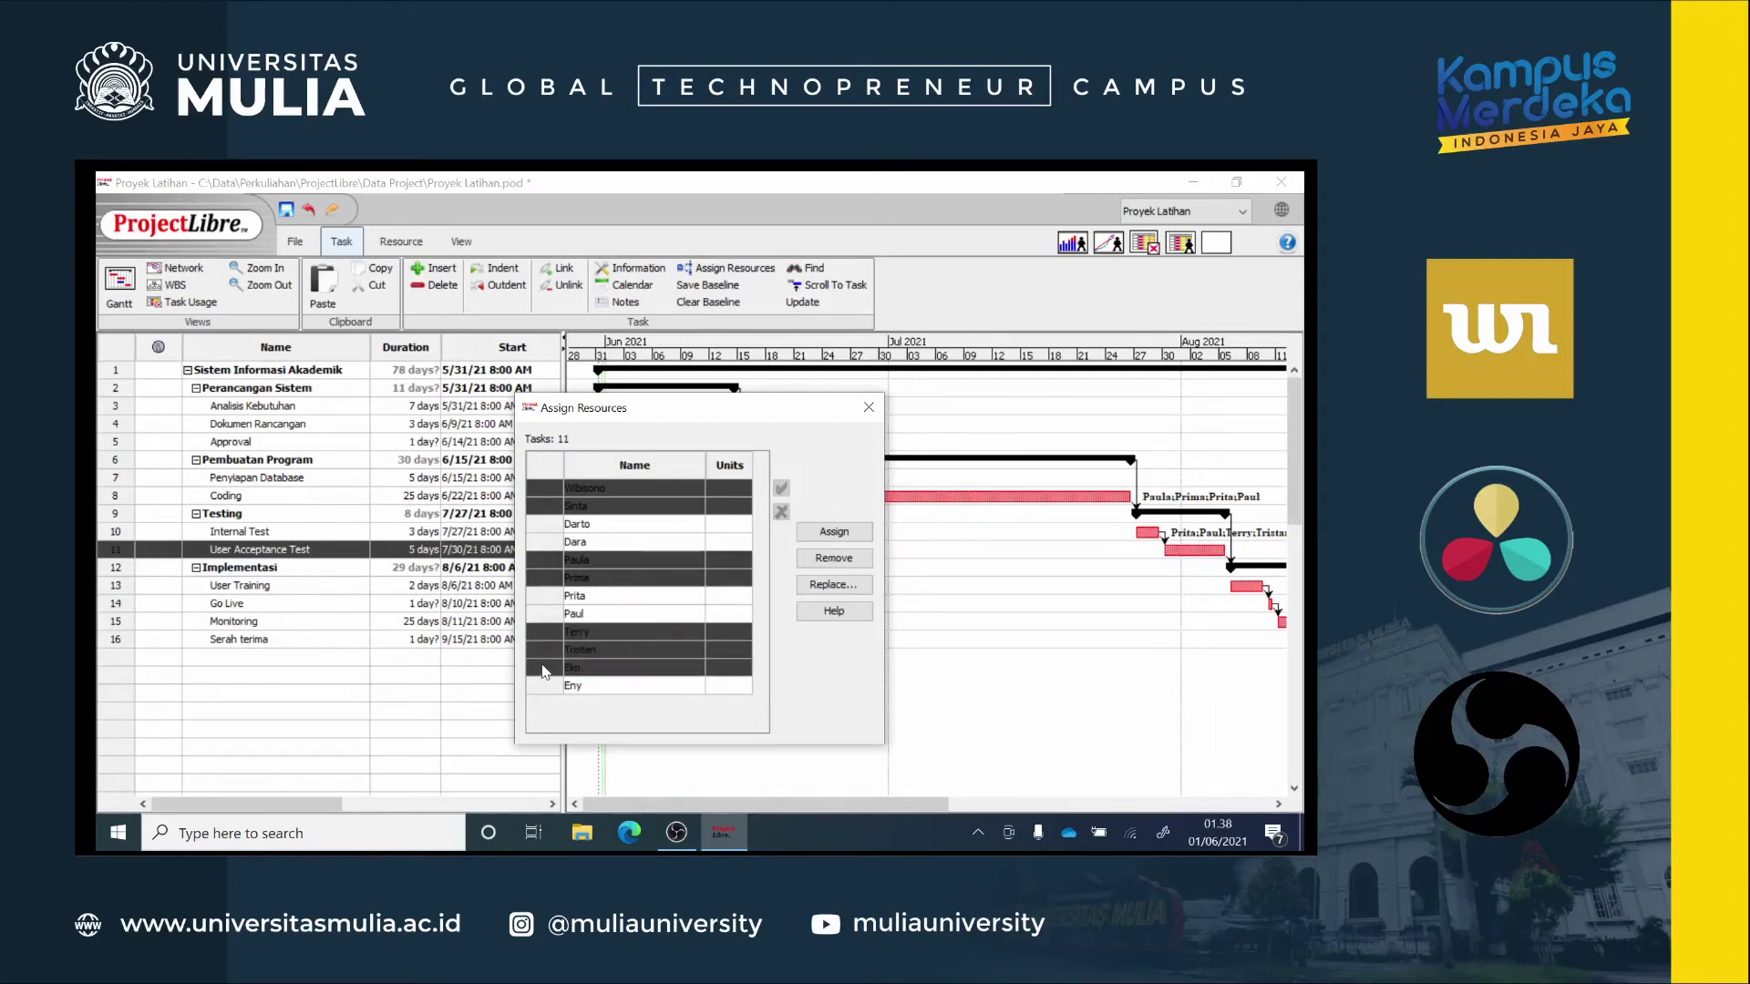
pyautogui.keyDown('ctrl'); pyautogui.click(545, 686); pyautogui.keyUp('ctrl')
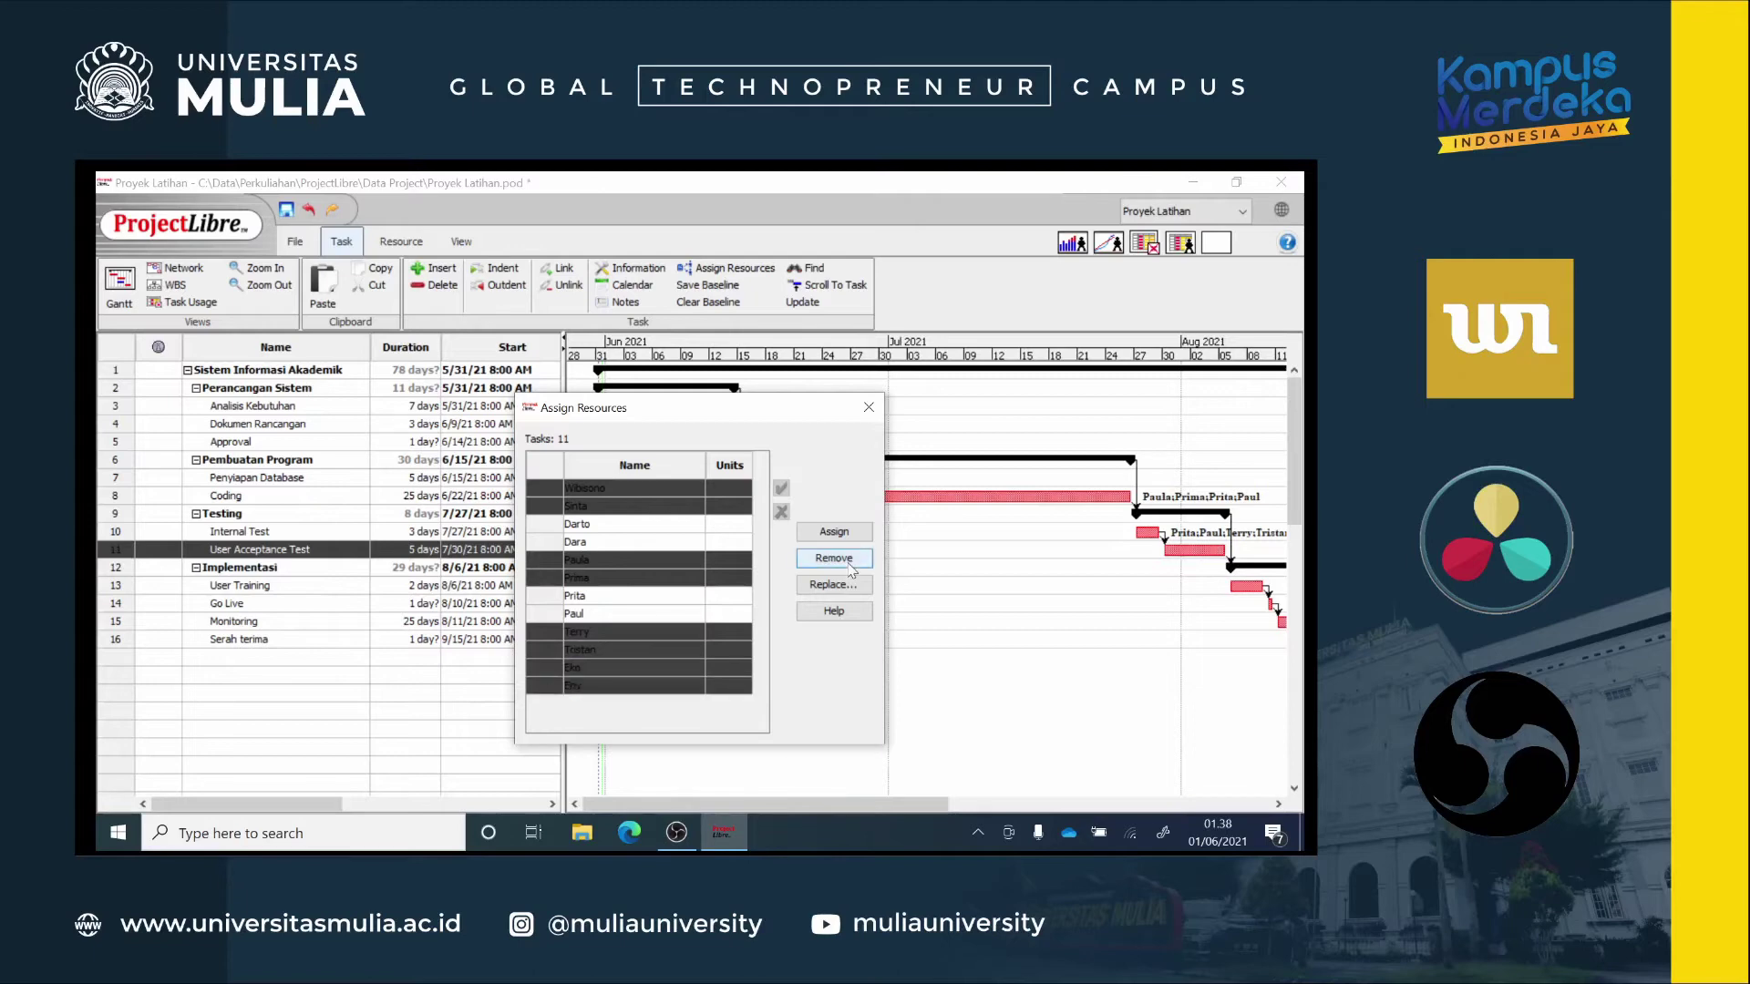
pyautogui.click(839, 533)
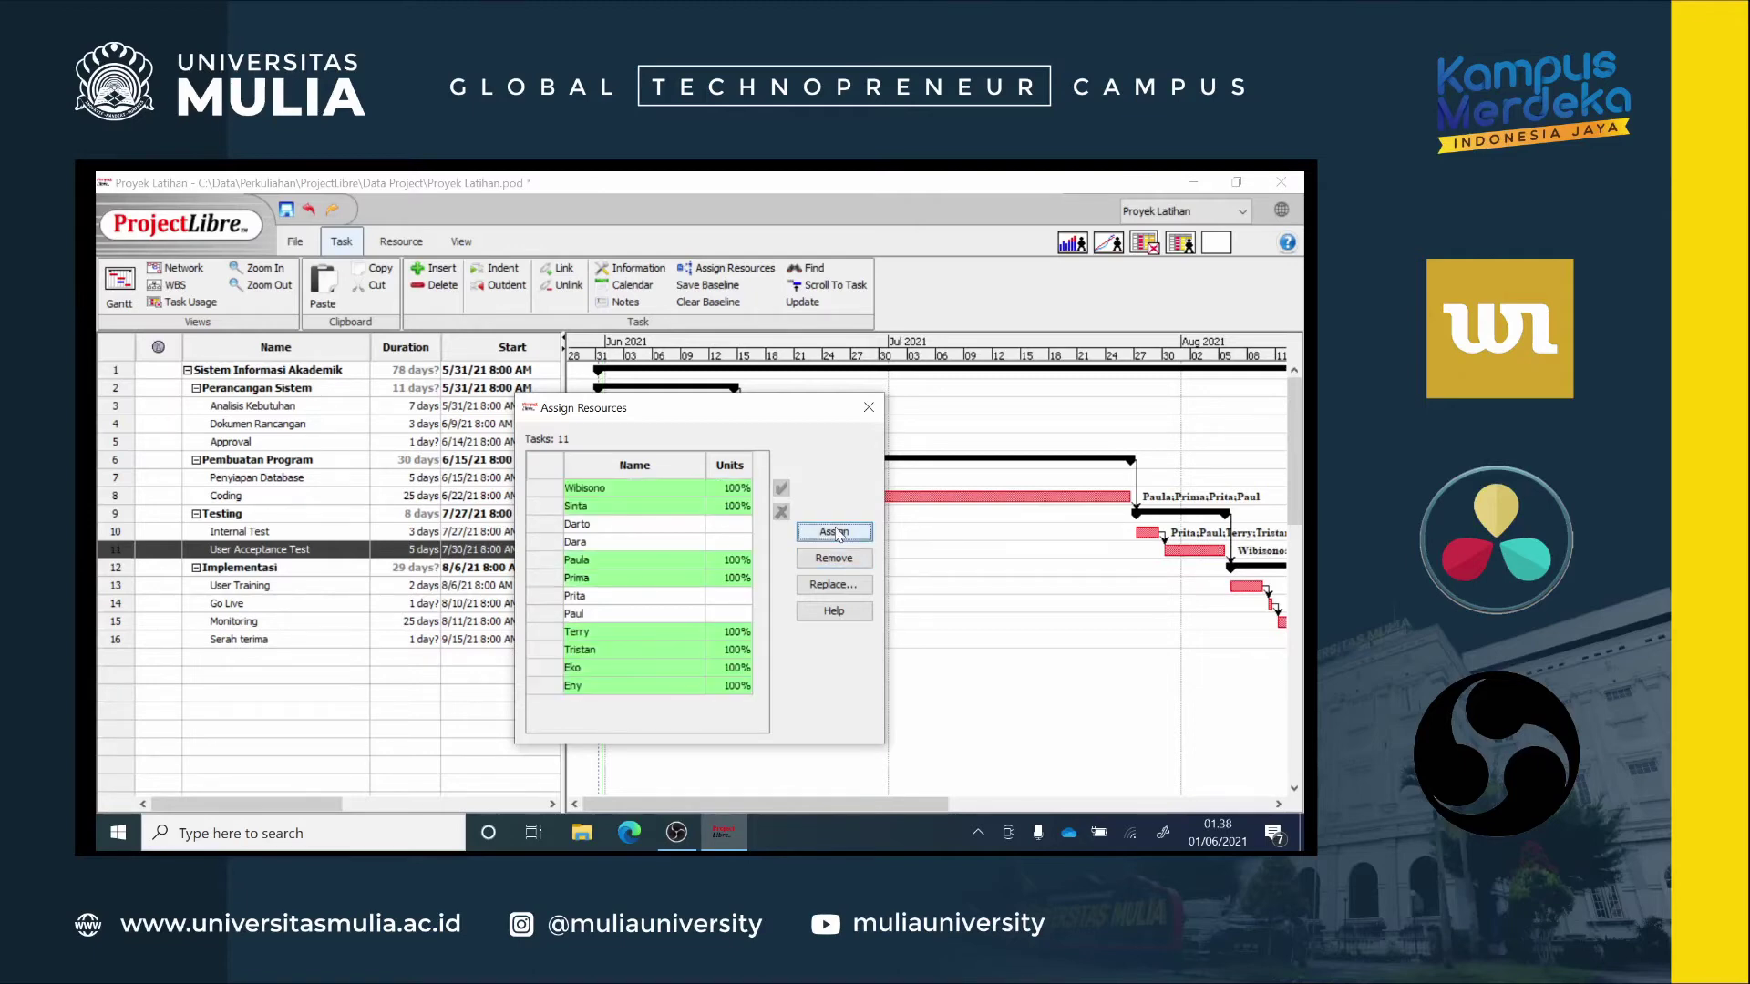
pyautogui.click(869, 408)
# Step: Assign both Trainers and both Expert Users to the User Training task
pyautogui.moveTo(683, 803); pyautogui.dragTo(633, 815)
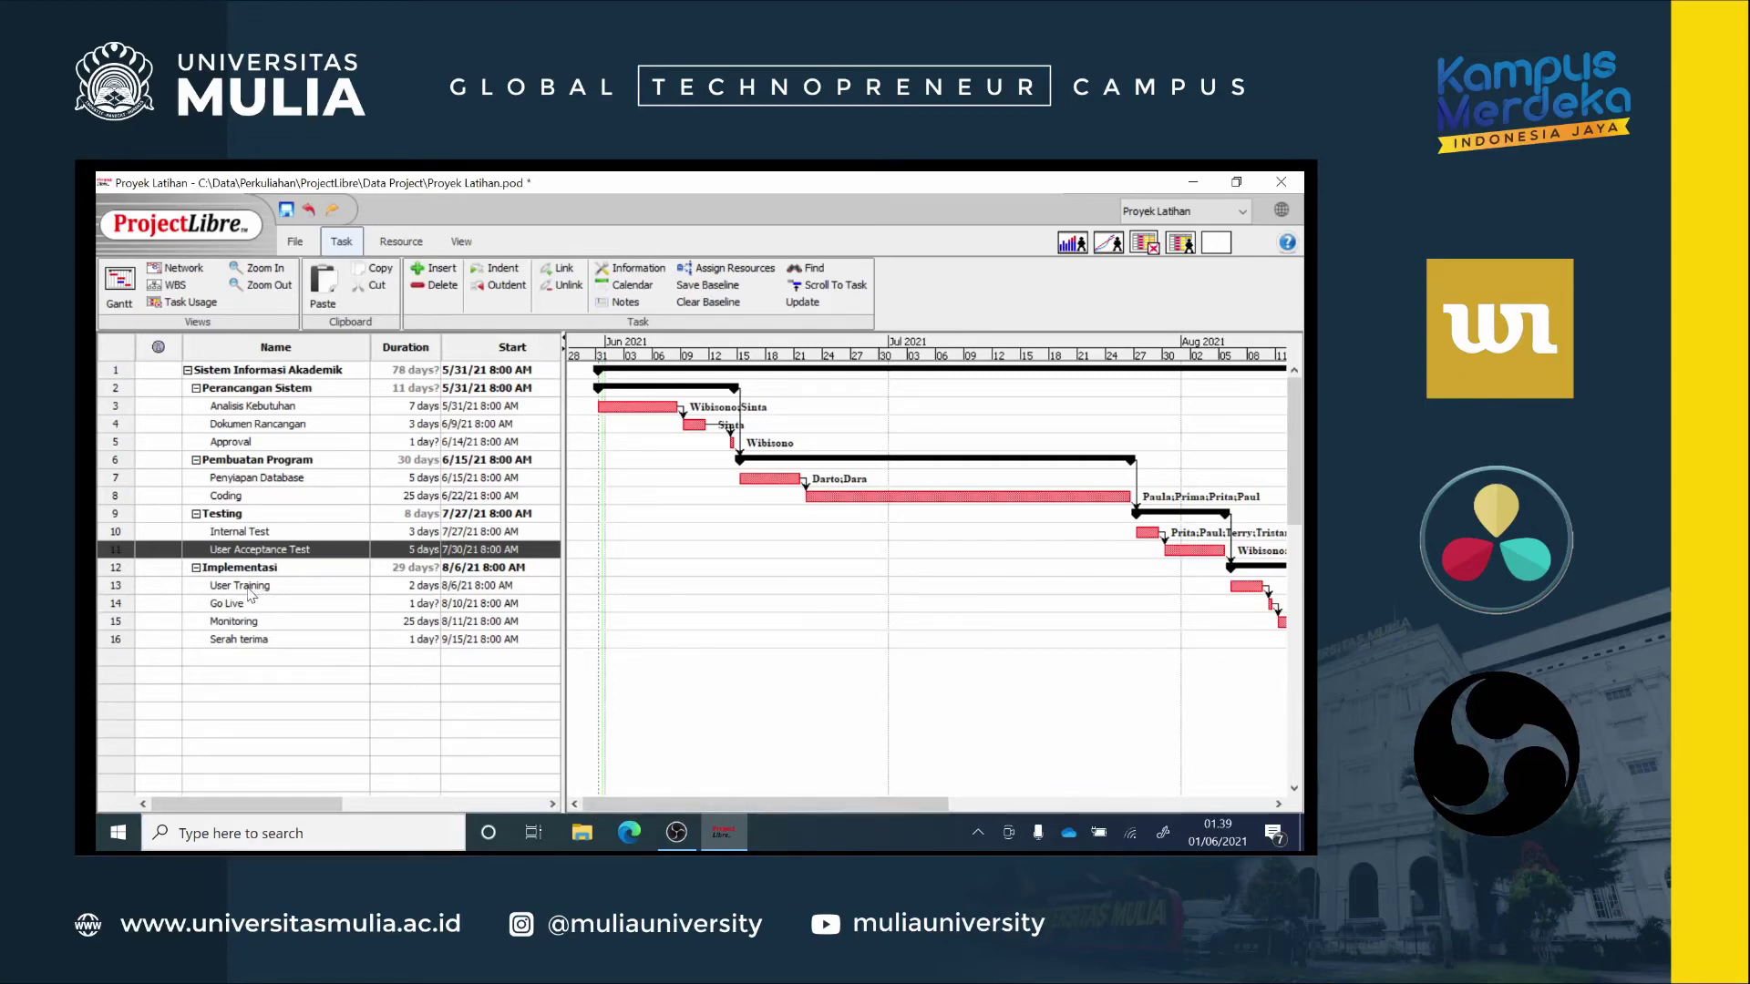
pyautogui.click(128, 588)
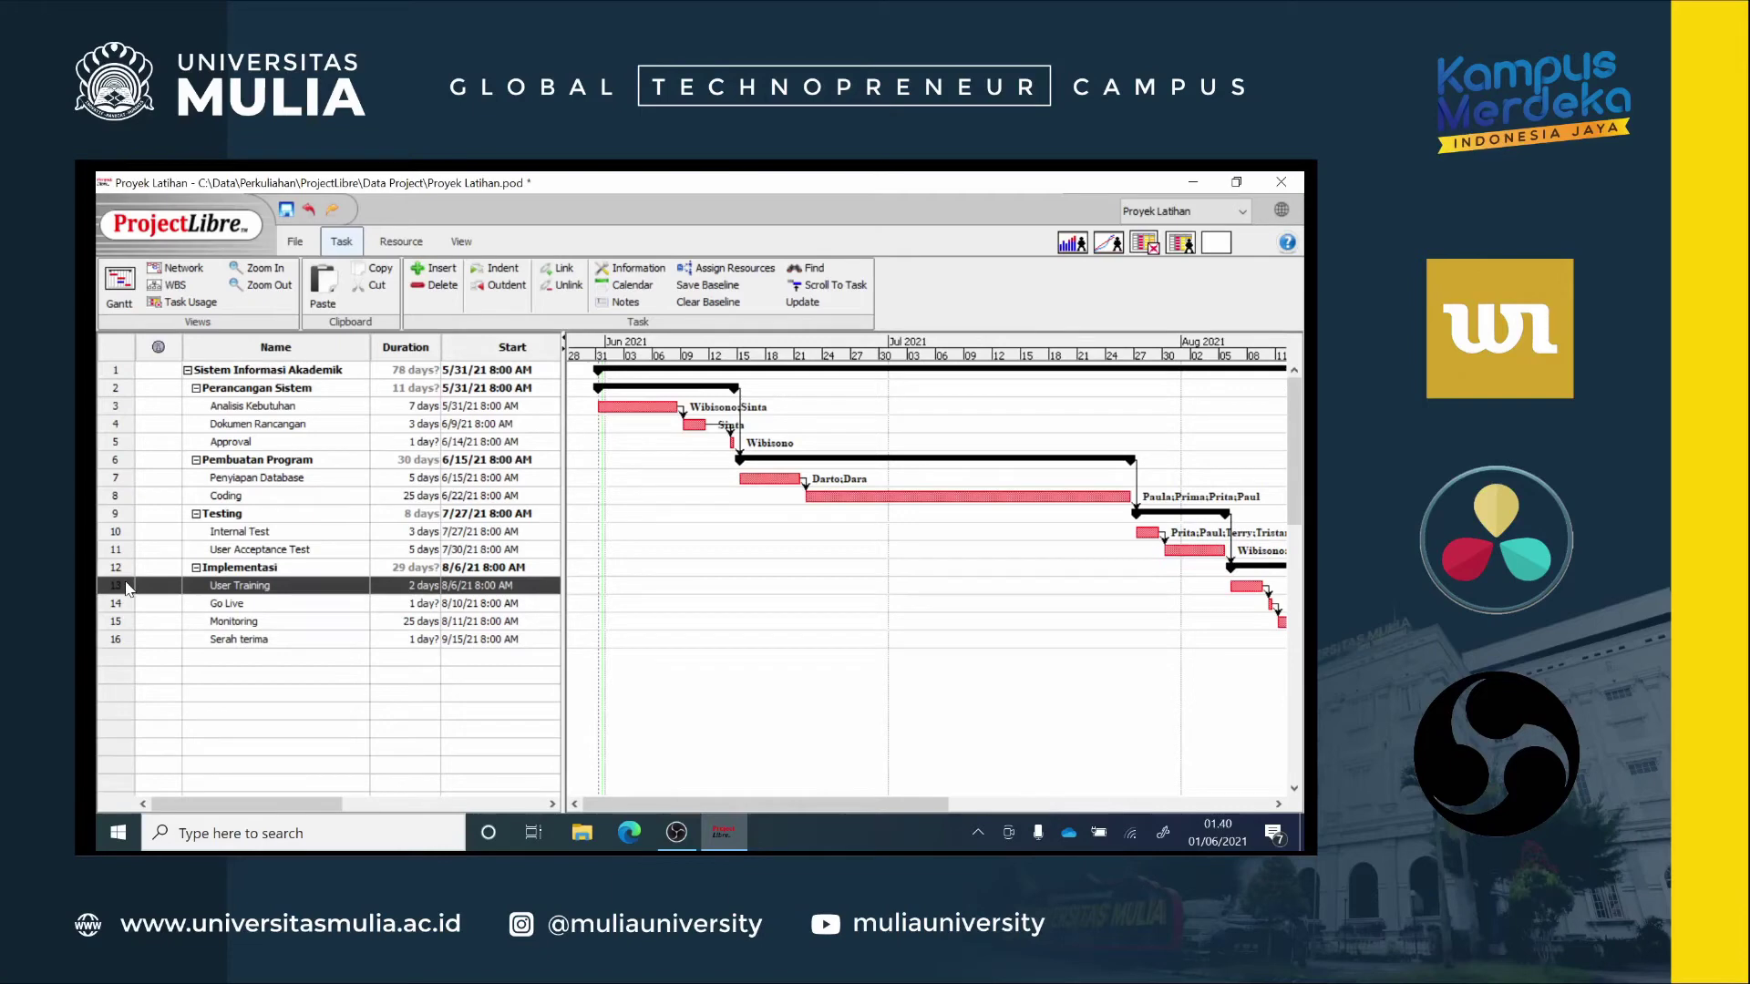
pyautogui.click(714, 273)
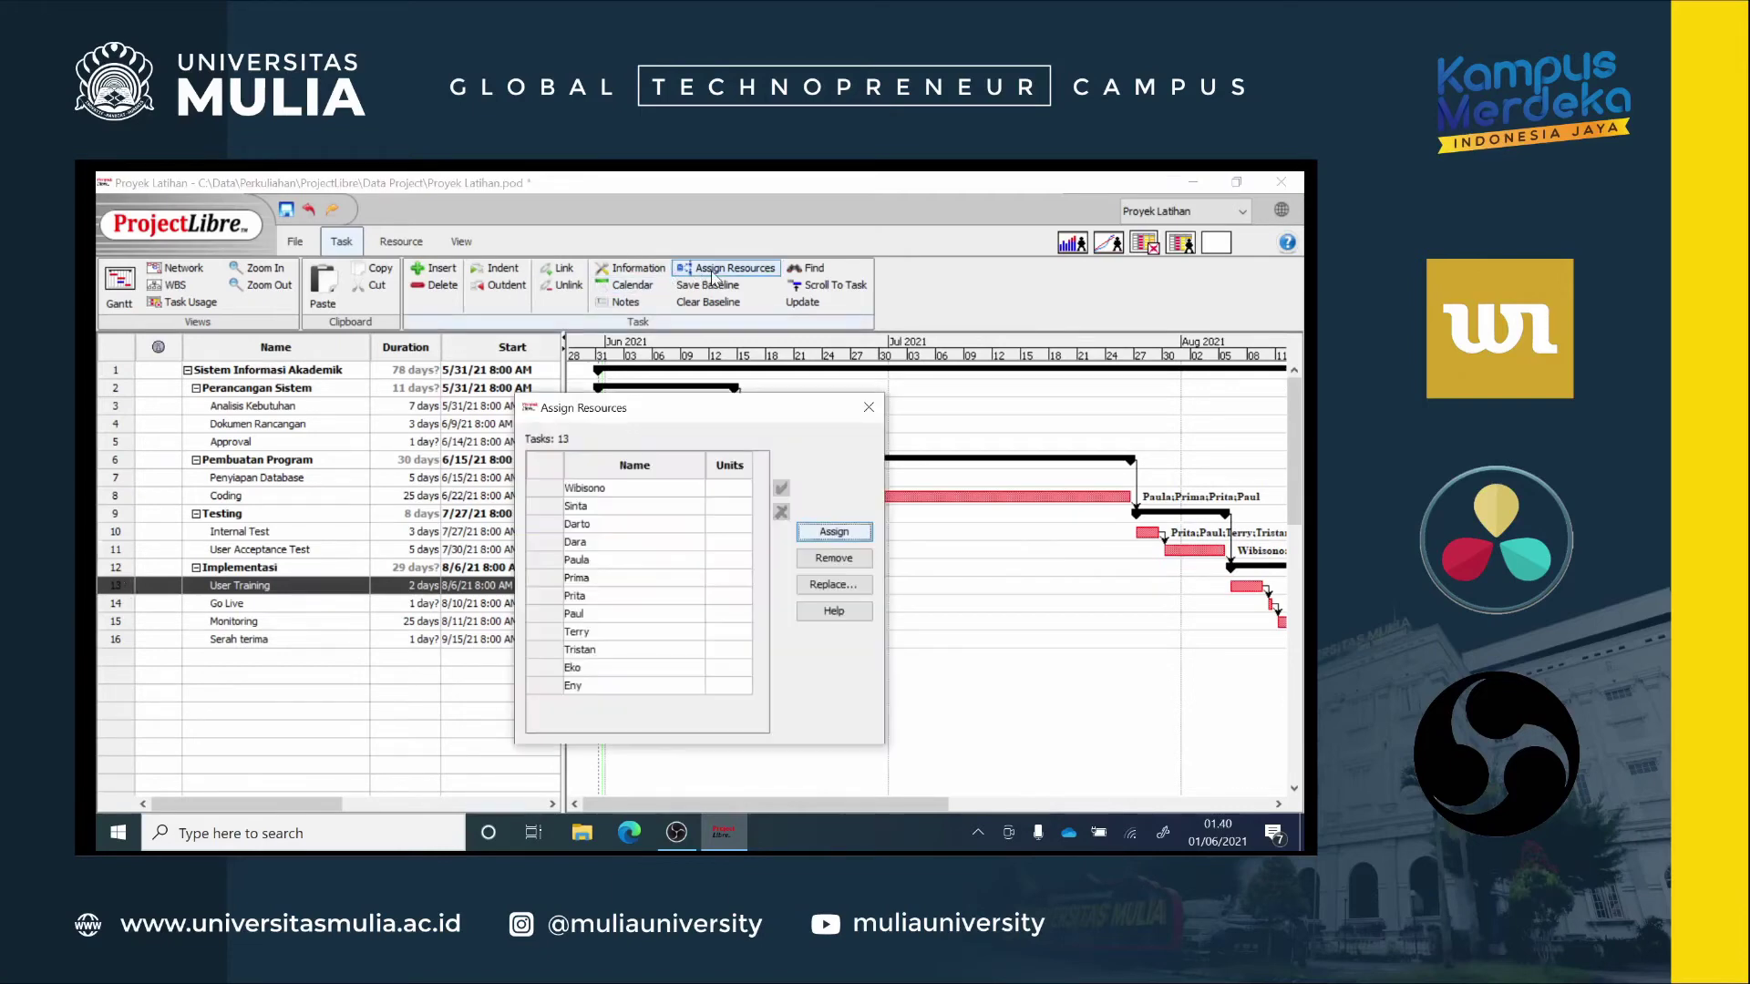
pyautogui.click(546, 631)
pyautogui.keyDown('ctrl'); pyautogui.click(547, 650); pyautogui.keyUp('ctrl')
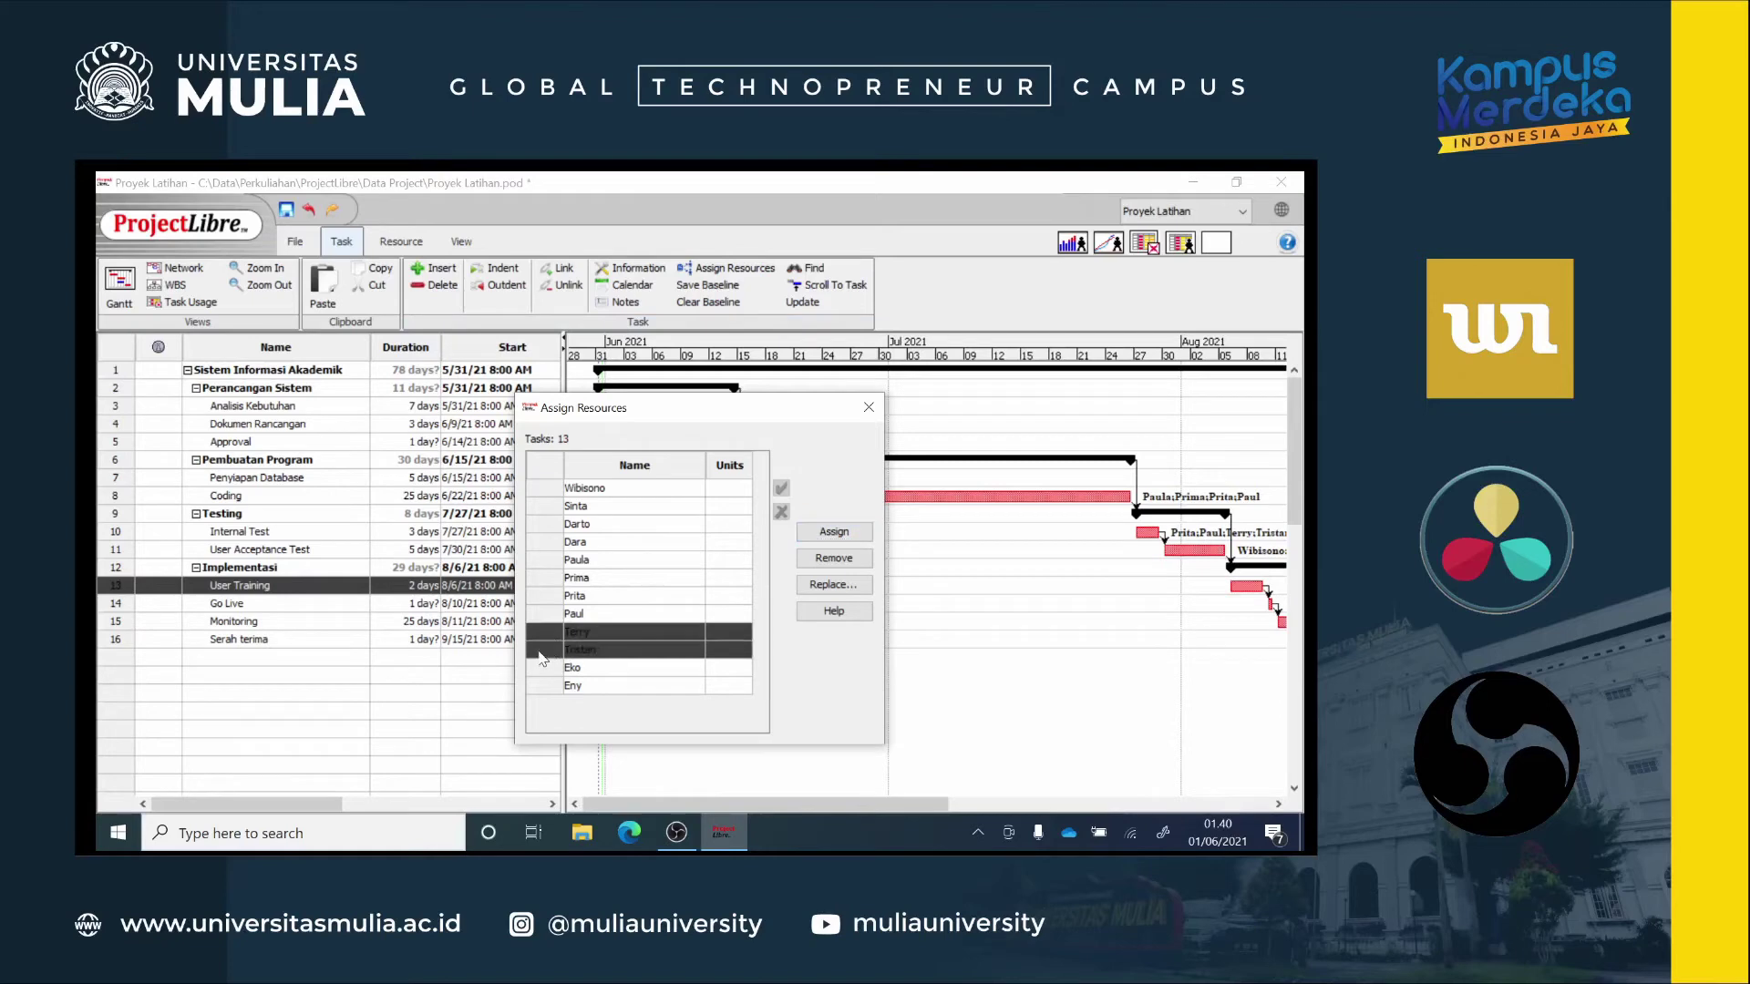
pyautogui.keyDown('shift'); pyautogui.click(541, 687); pyautogui.keyUp('shift')
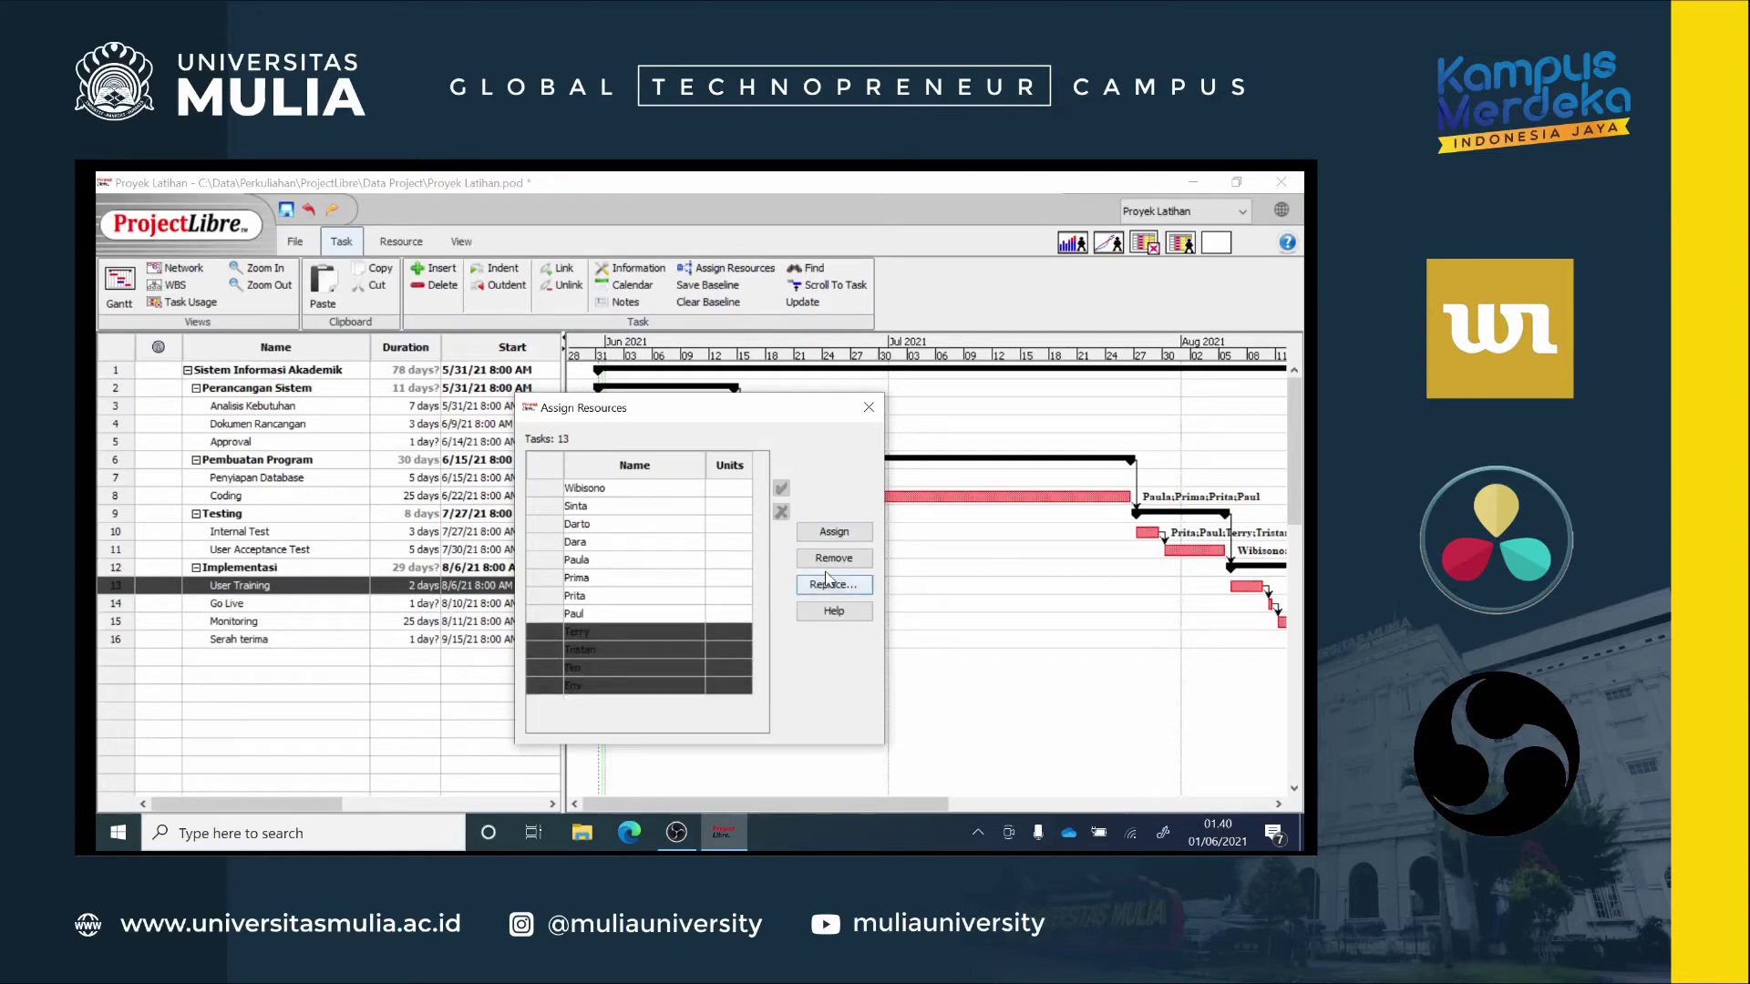
pyautogui.click(824, 534)
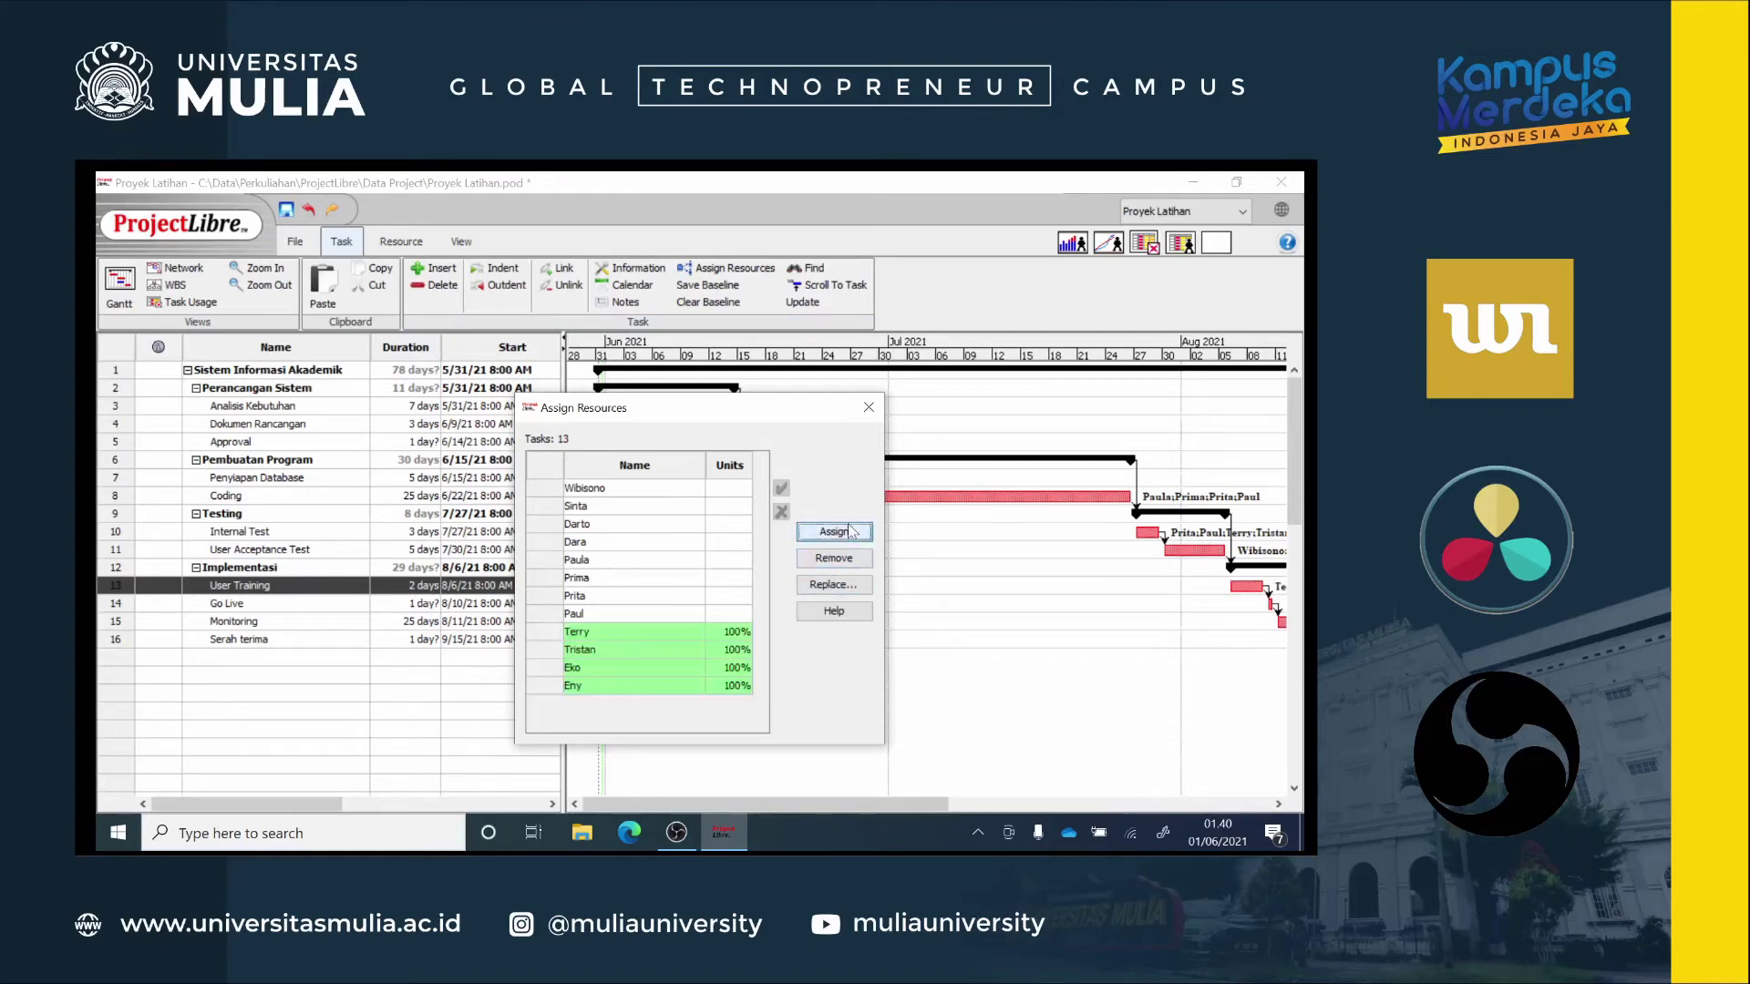
pyautogui.click(869, 408)
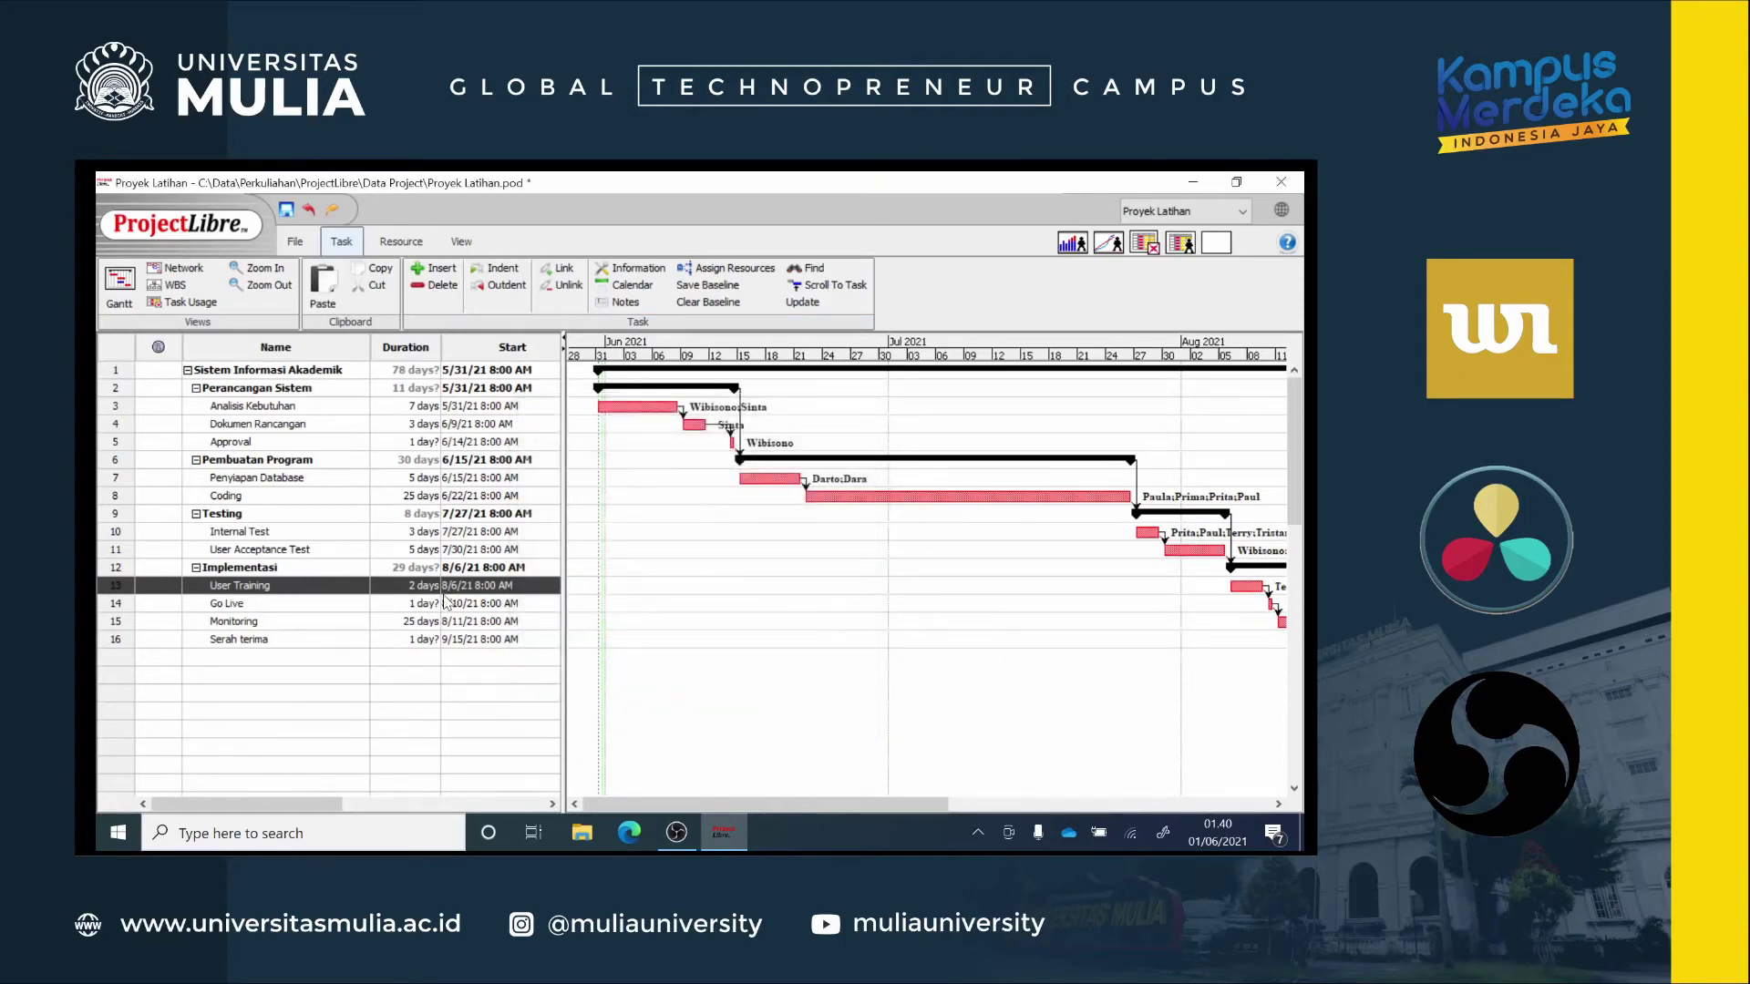
# Step: Assign the PM to the Go Live task
pyautogui.click(119, 605)
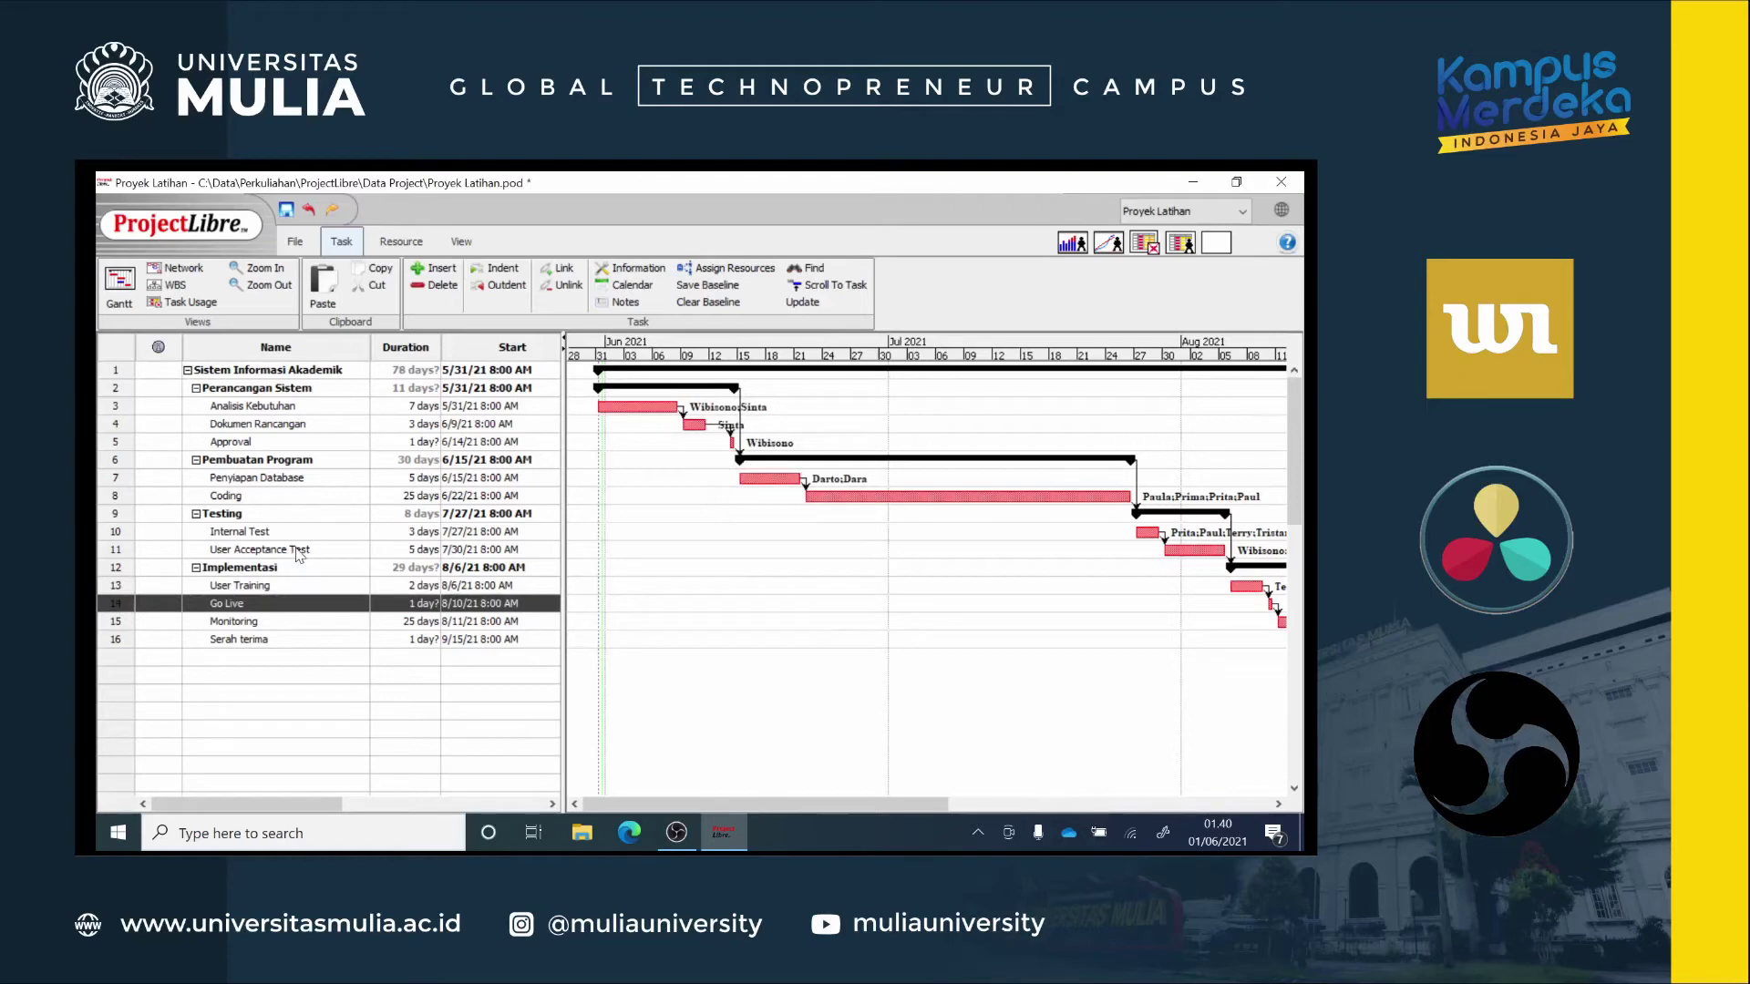
pyautogui.click(713, 271)
pyautogui.click(594, 490)
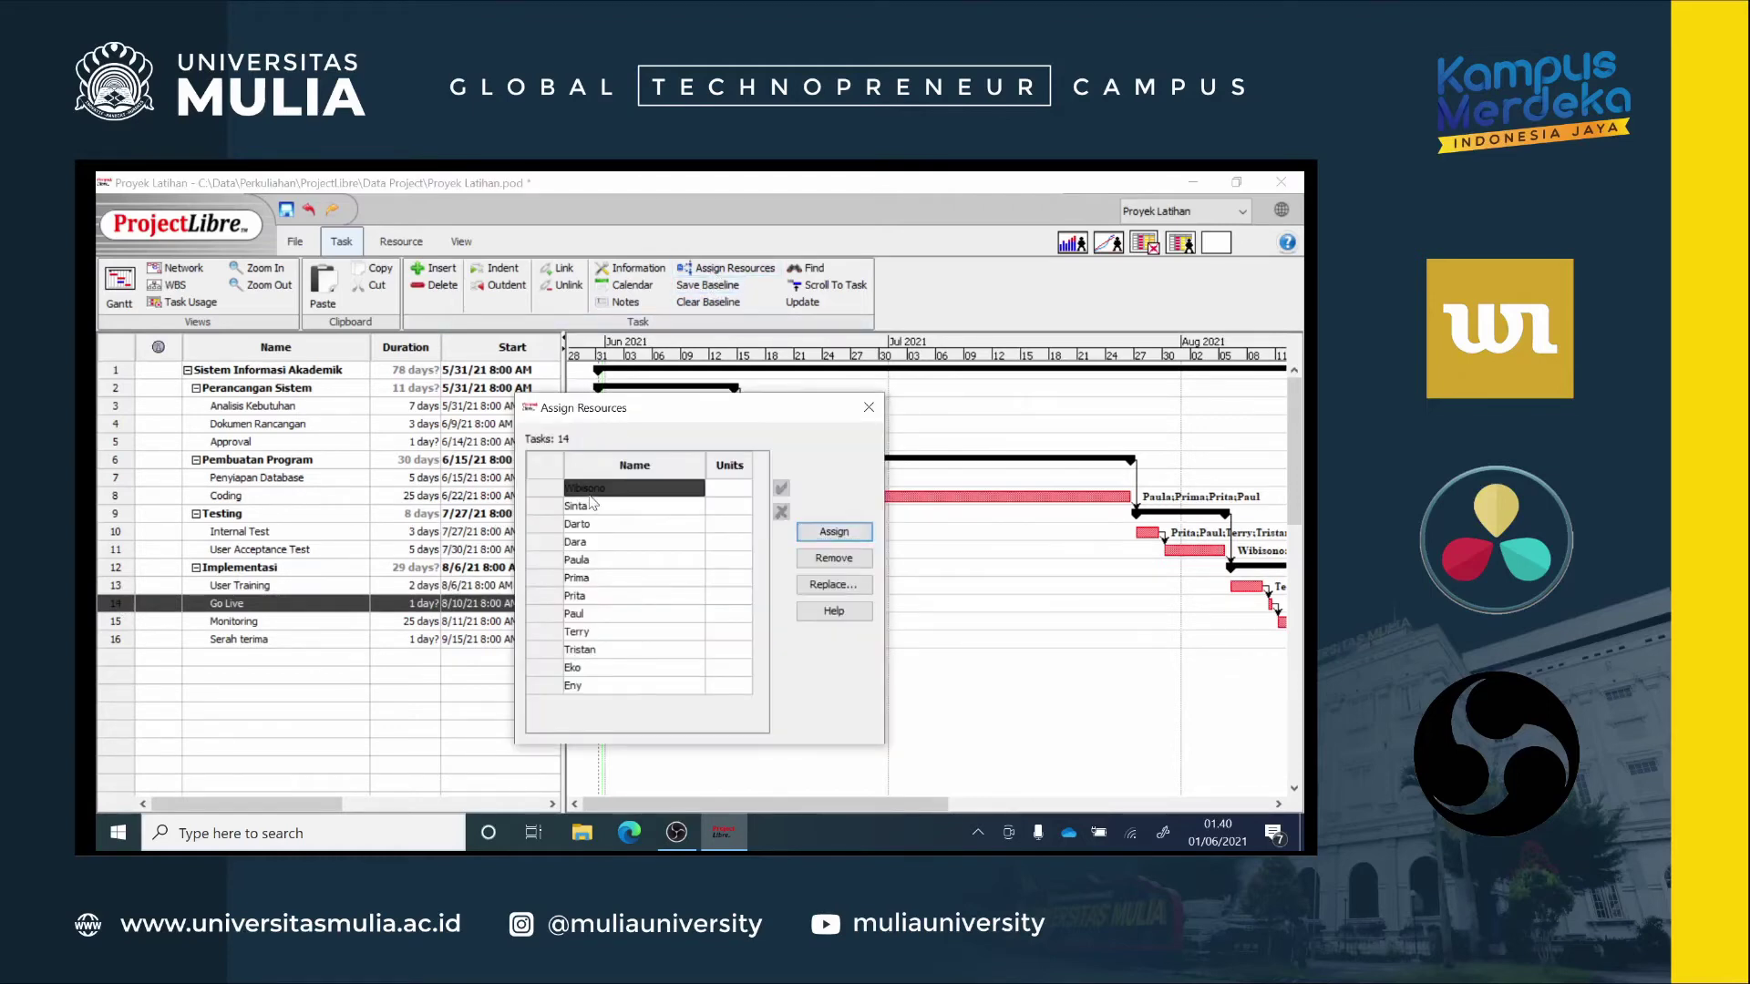
pyautogui.click(831, 533)
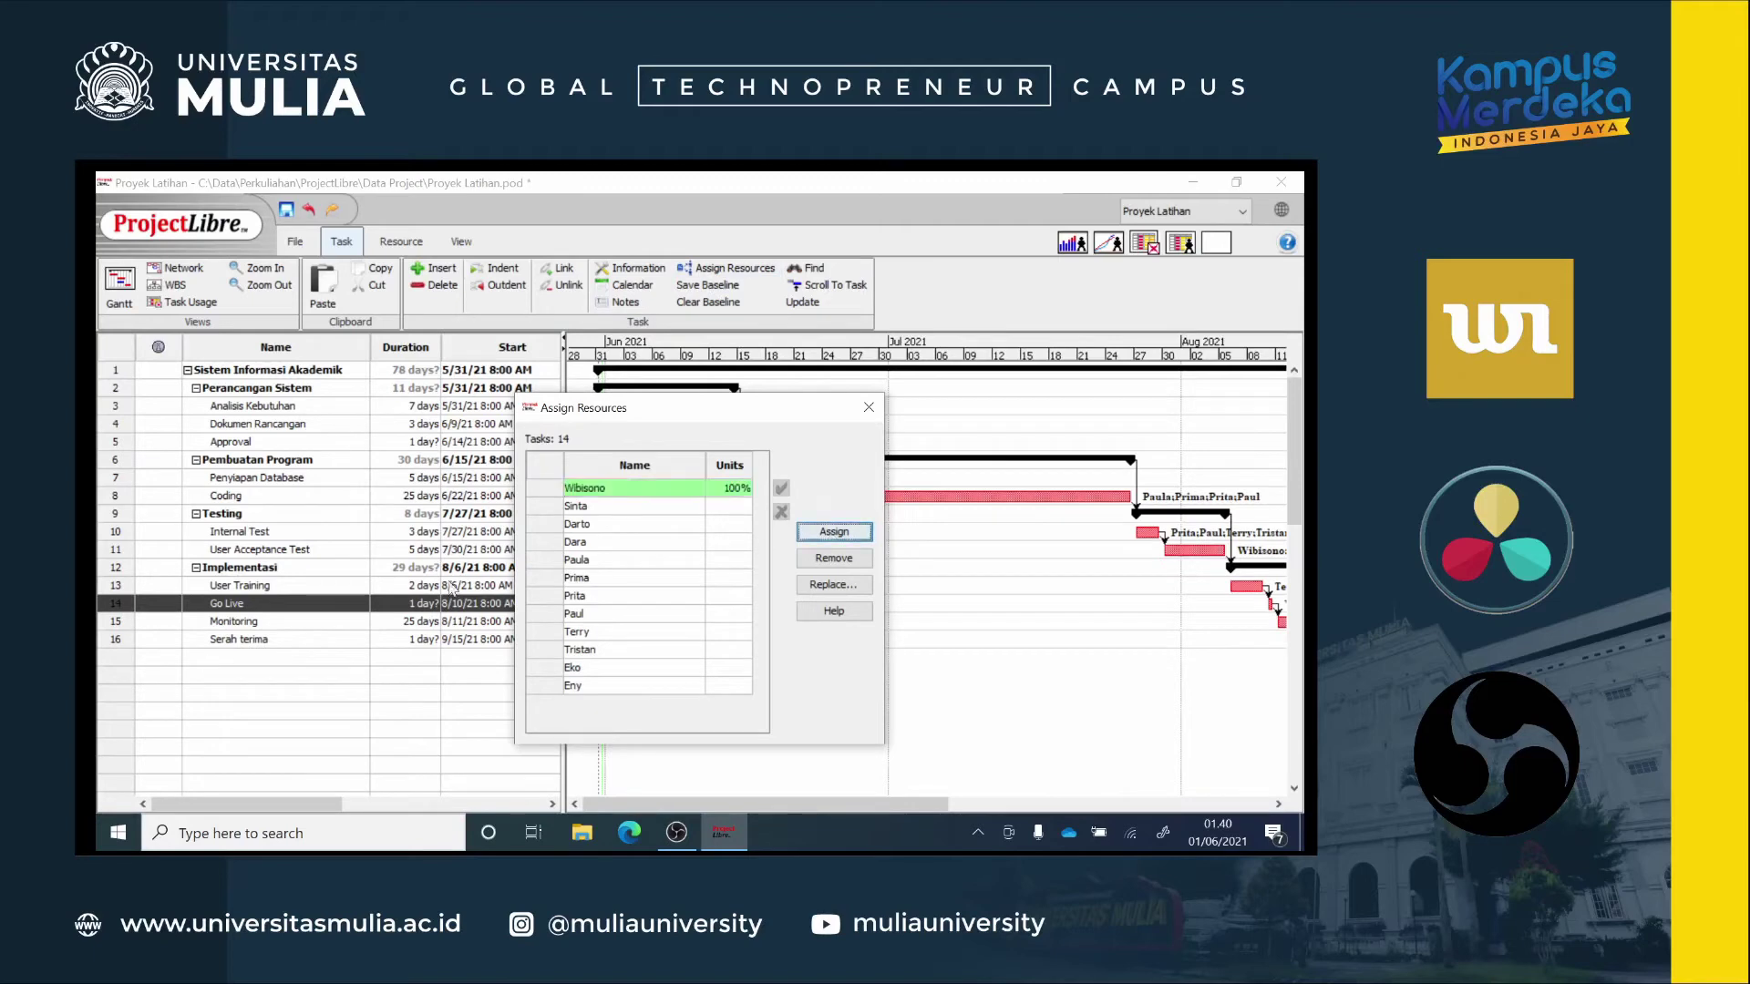
pyautogui.click(869, 407)
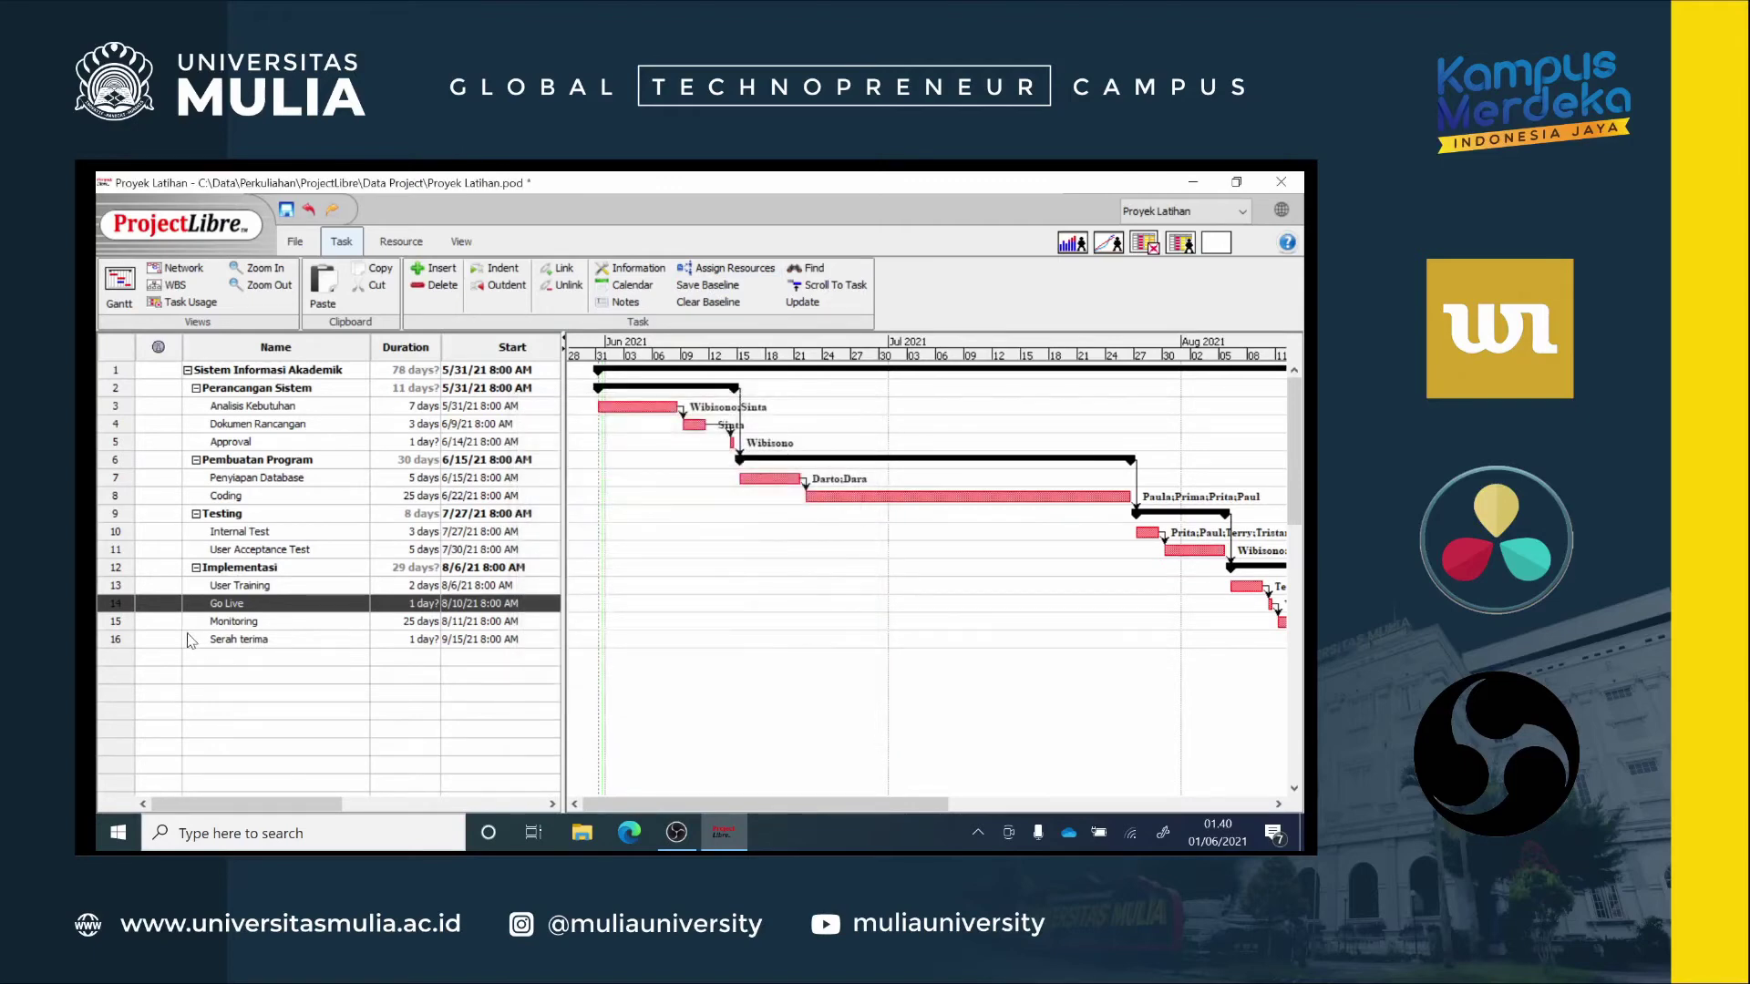
# Step: Assign the third listed resource, the first Programmer, the first Trainer and the first Expert User to the Monitoring task
pyautogui.click(128, 622)
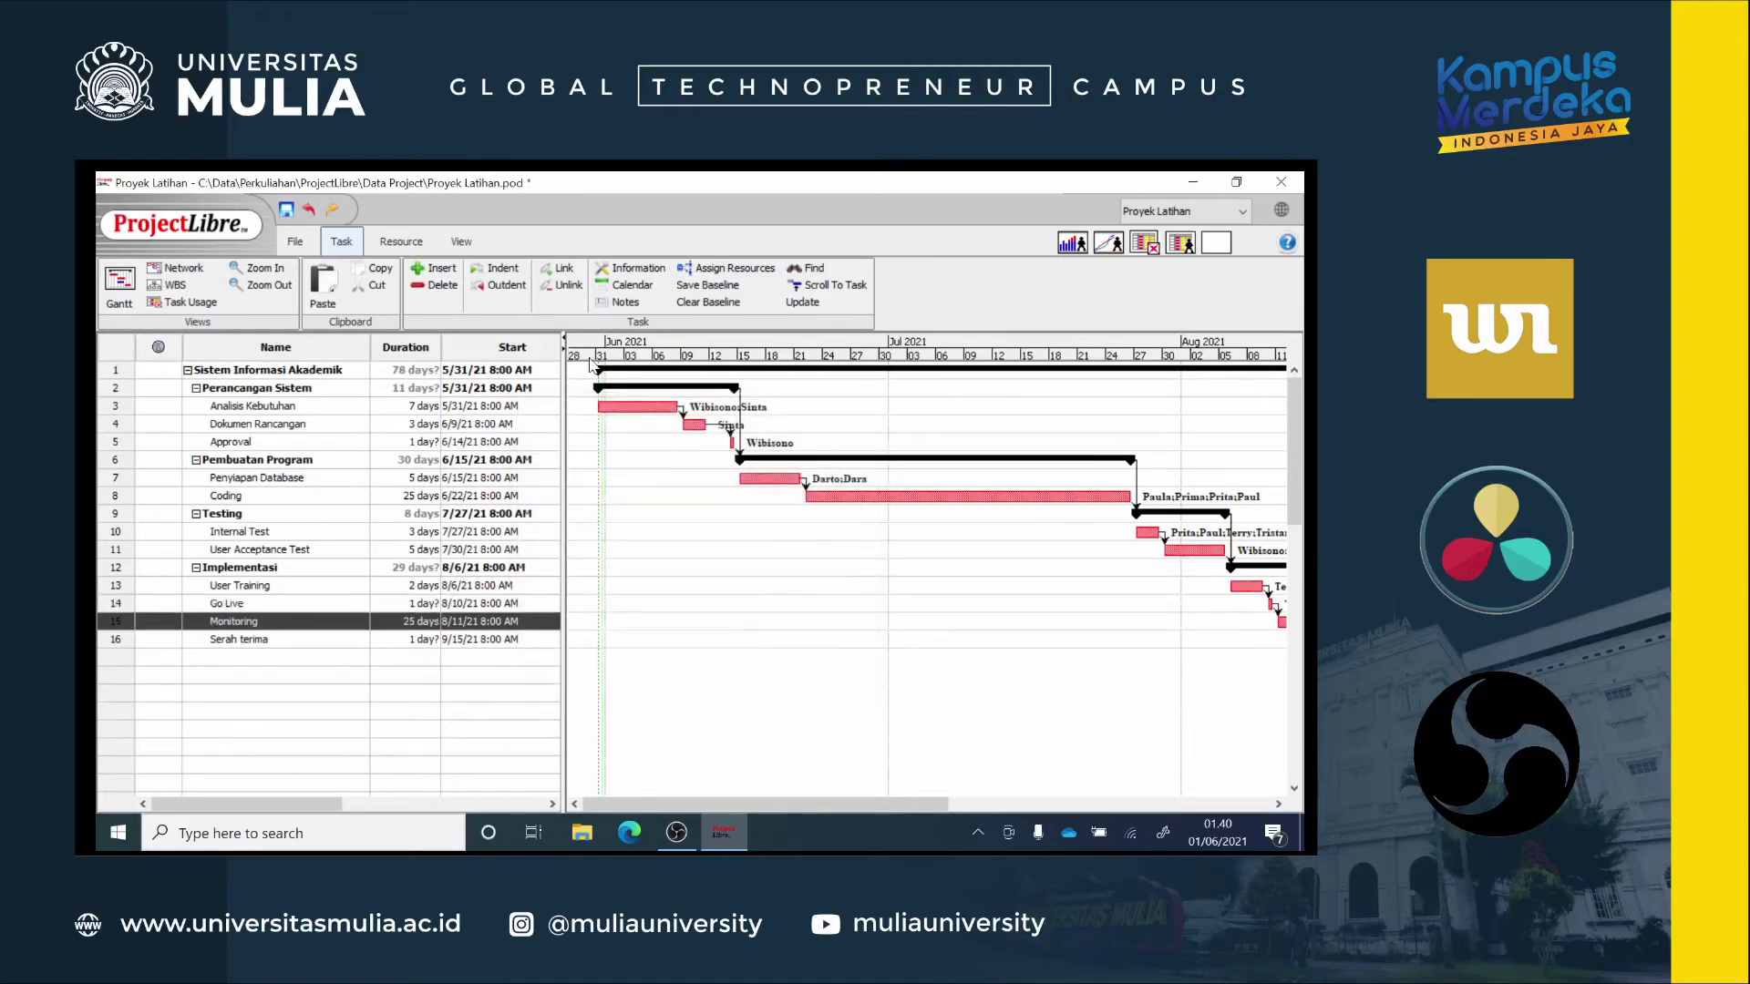
pyautogui.click(737, 272)
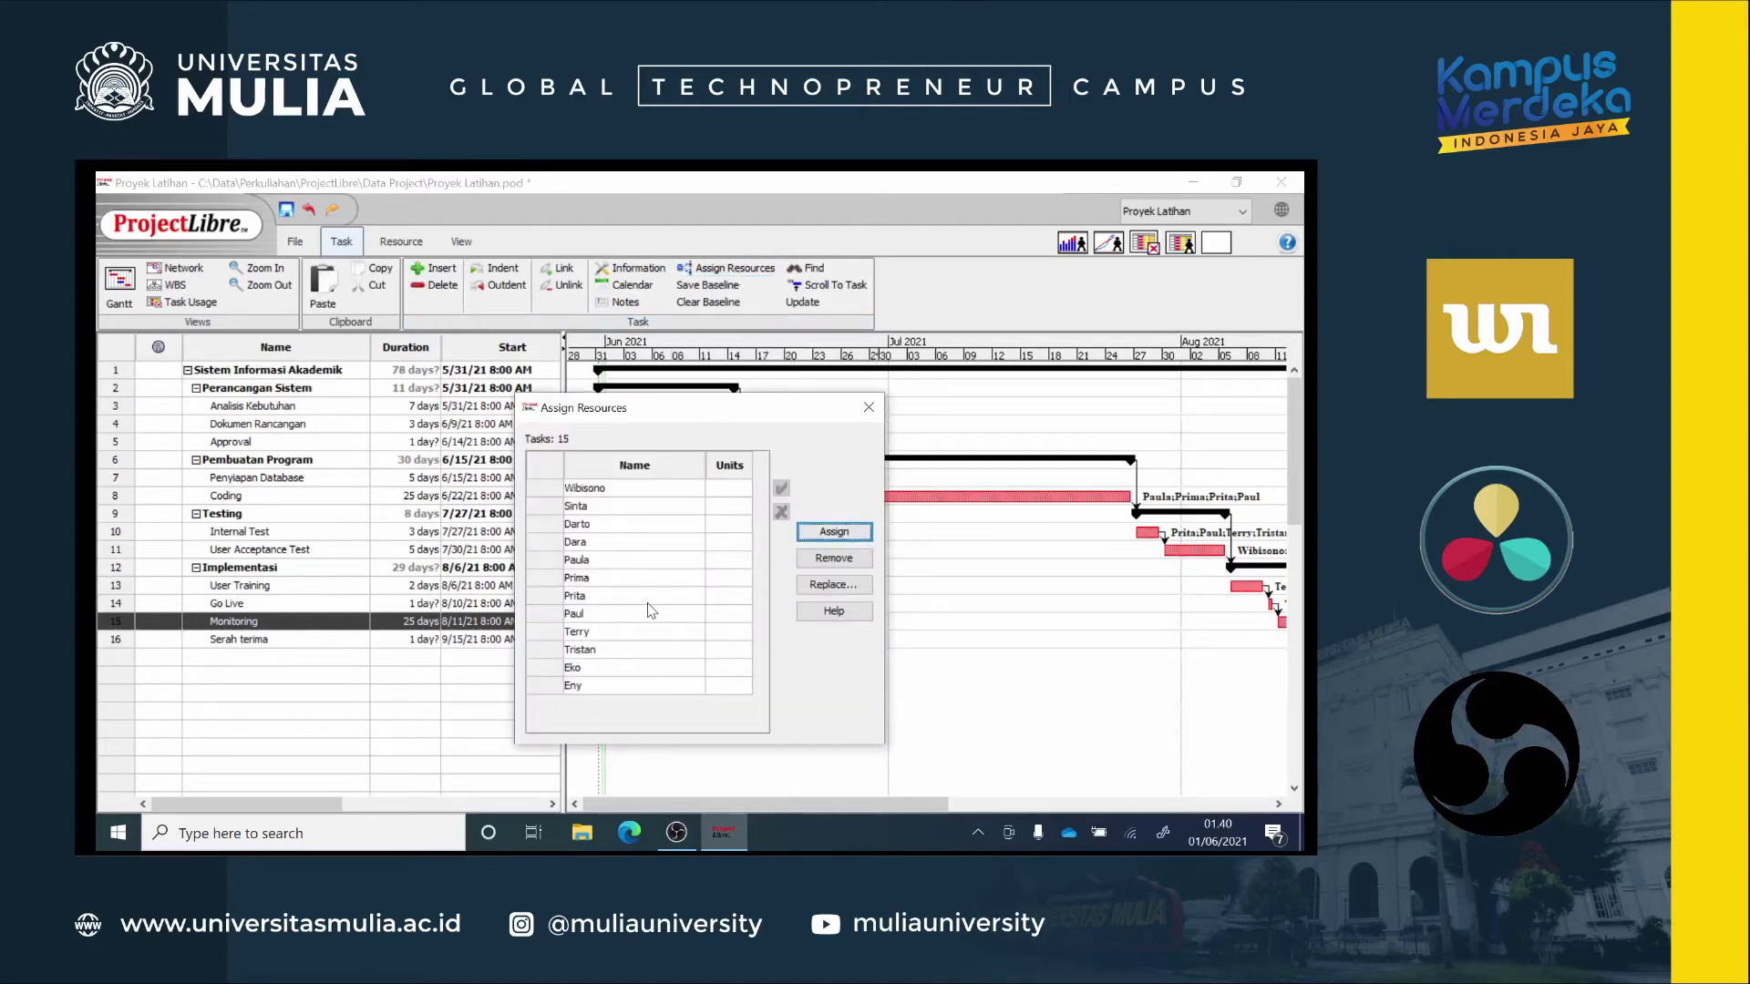
pyautogui.click(599, 565)
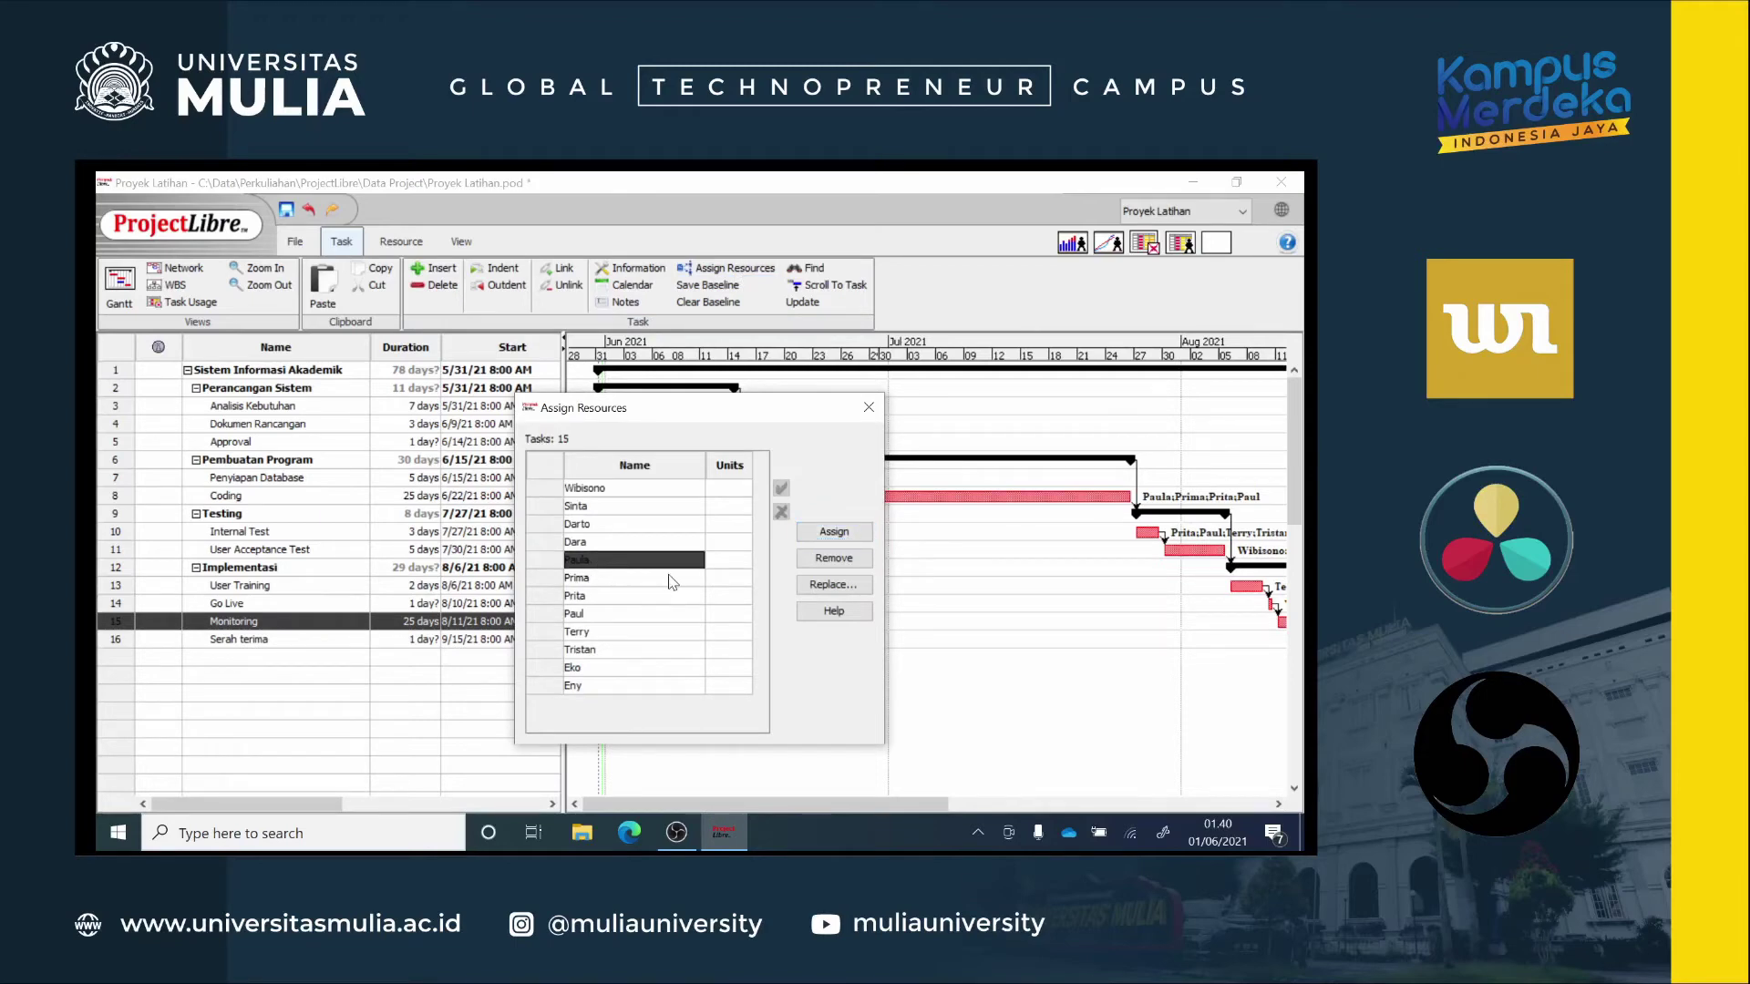
pyautogui.click(558, 529)
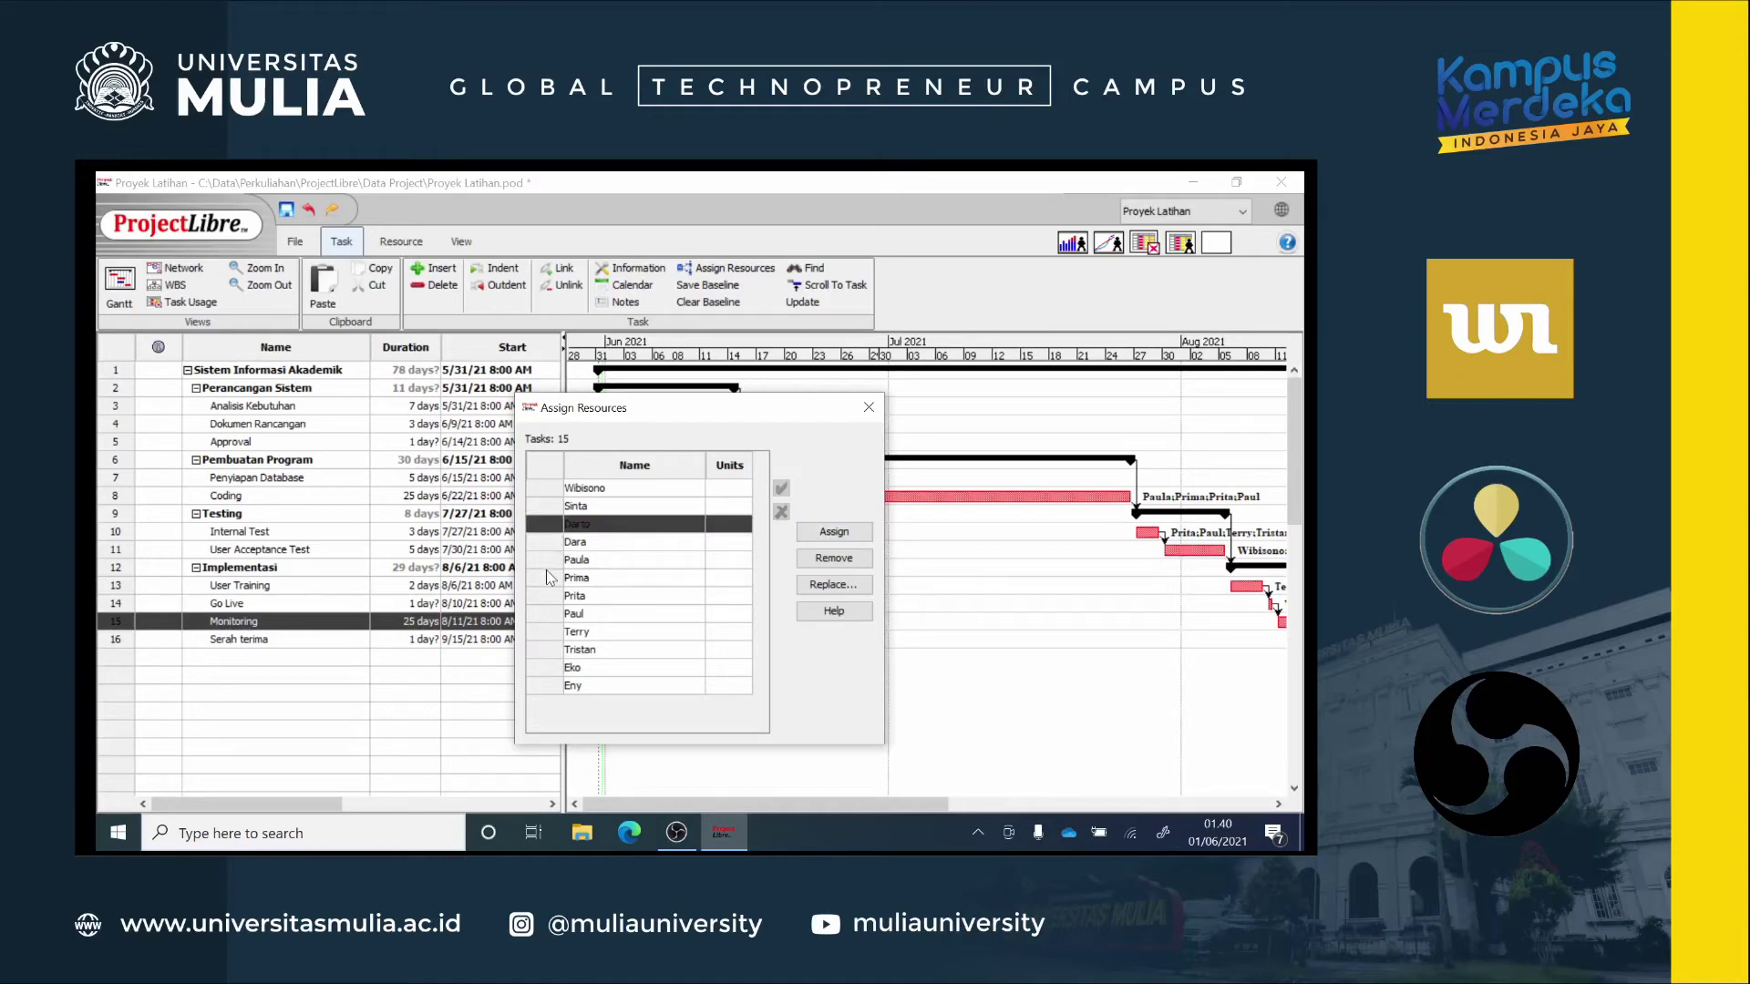
pyautogui.keyDown('ctrl'); pyautogui.click(548, 560); pyautogui.keyUp('ctrl')
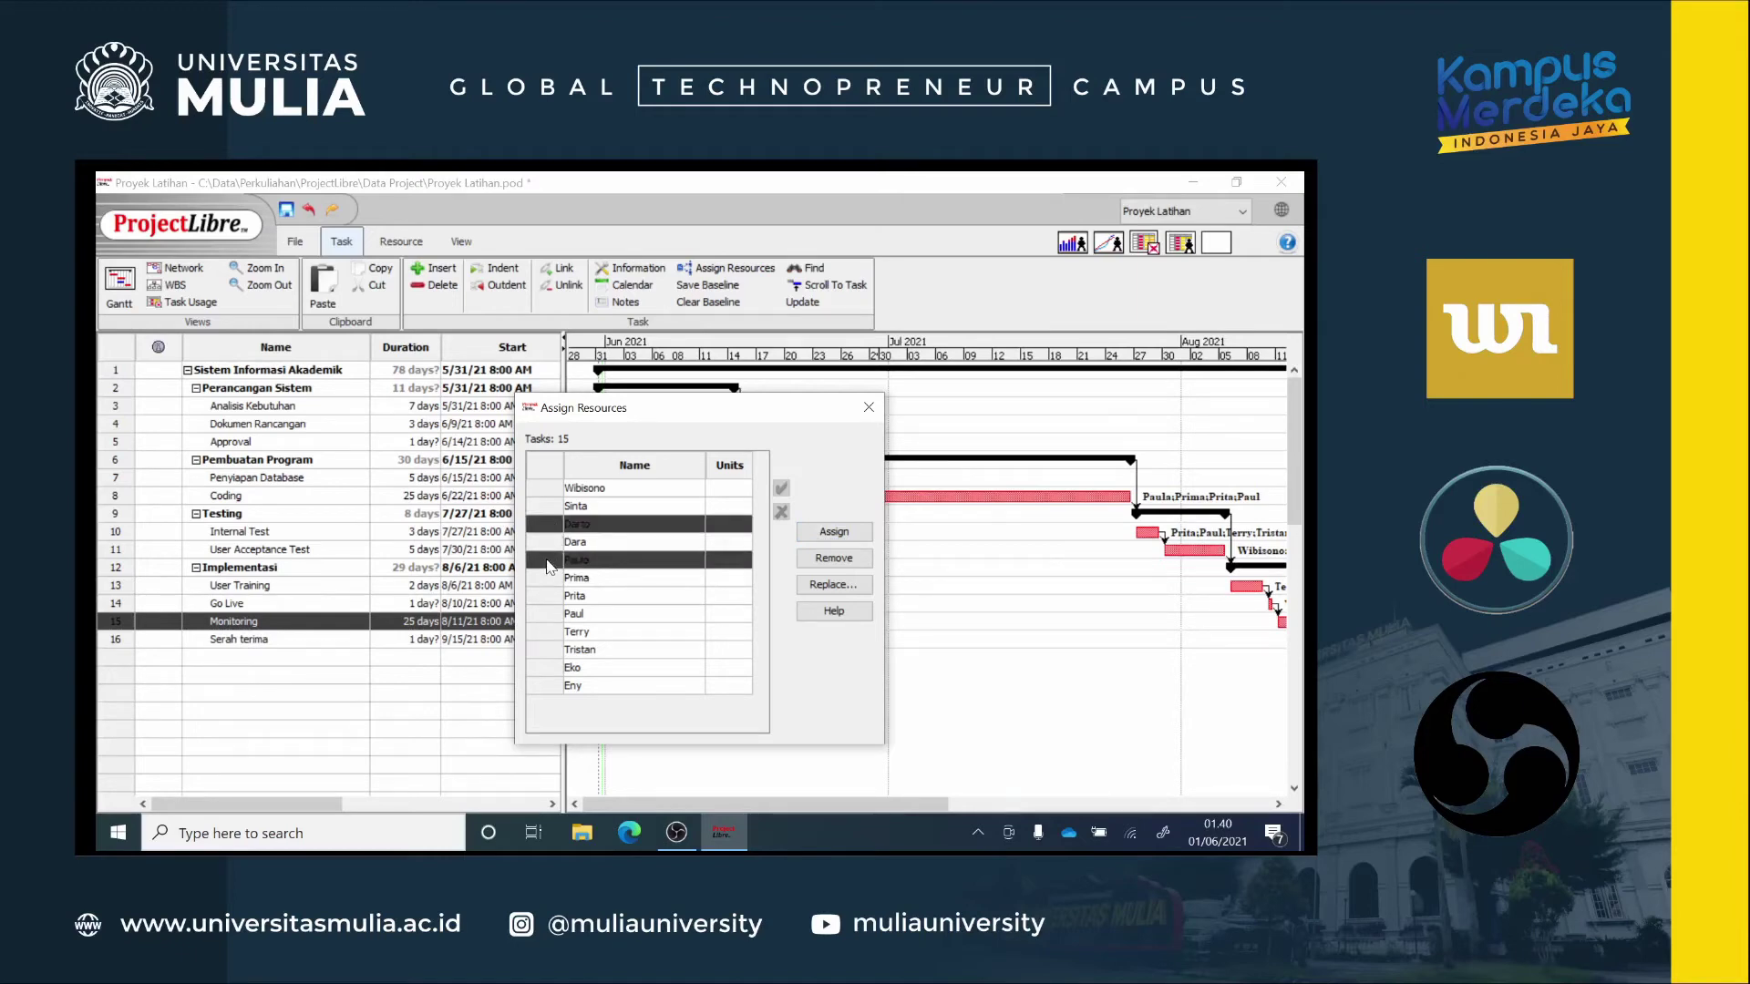
pyautogui.keyDown('ctrl'); pyautogui.click(538, 633); pyautogui.keyUp('ctrl')
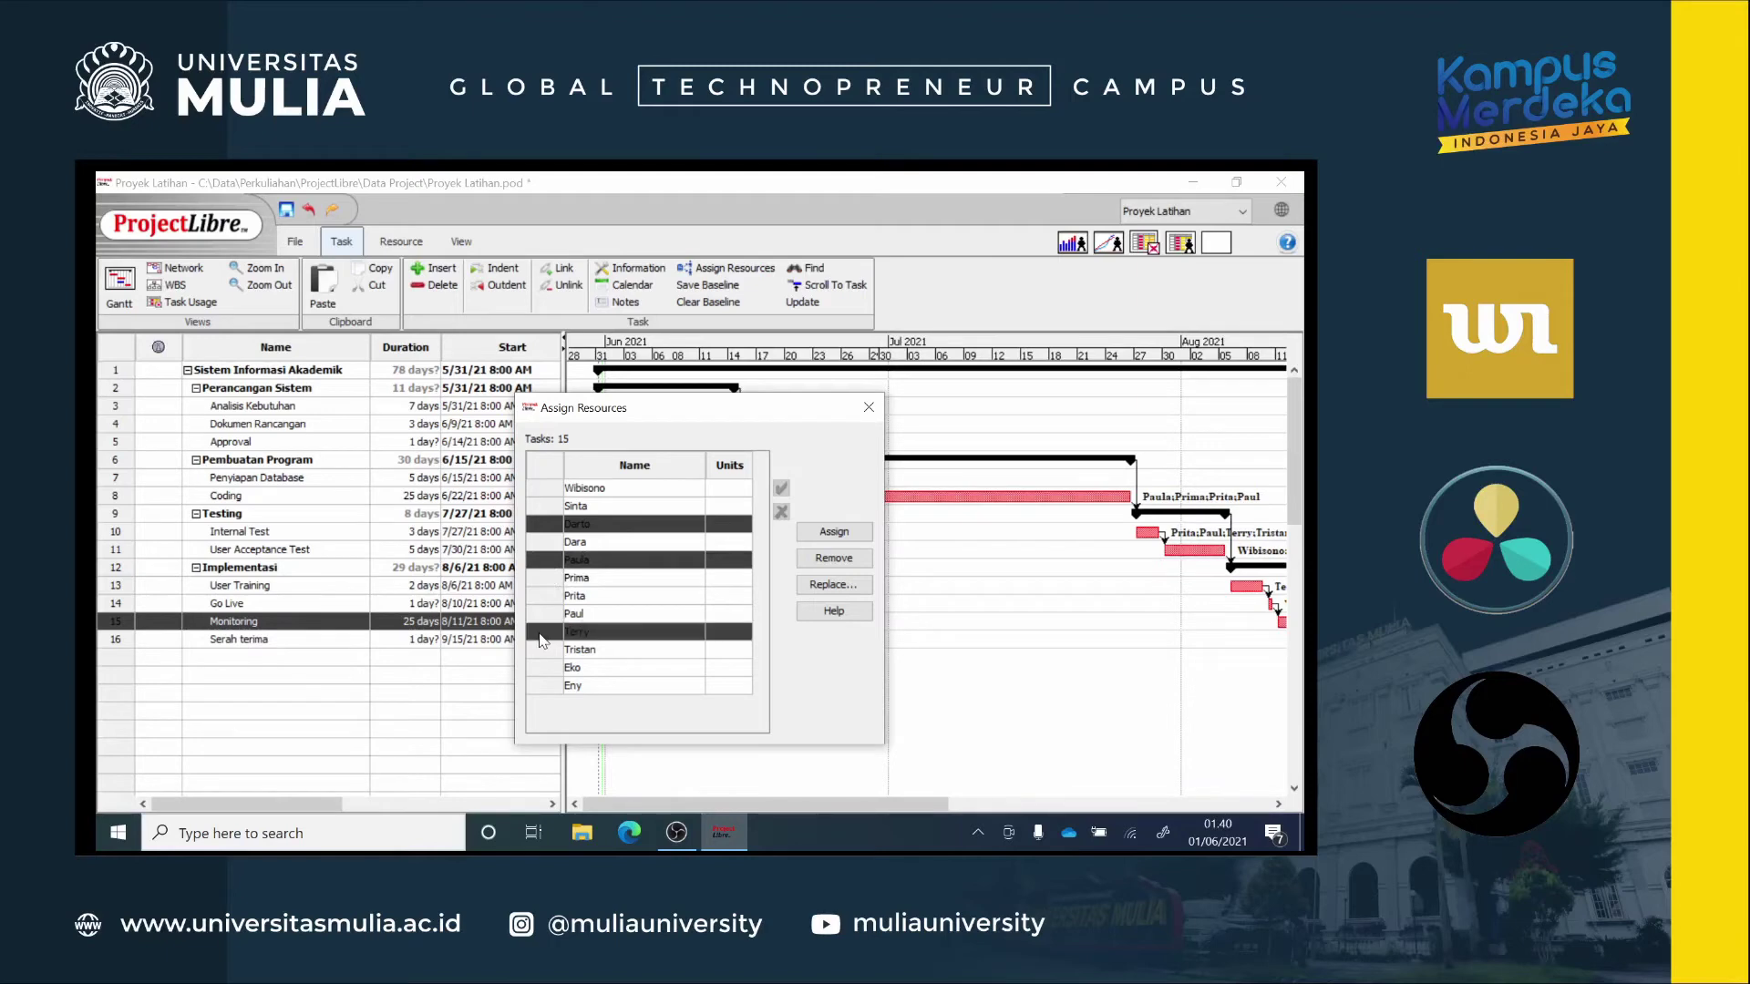
pyautogui.keyDown('ctrl'); pyautogui.click(540, 671); pyautogui.keyUp('ctrl')
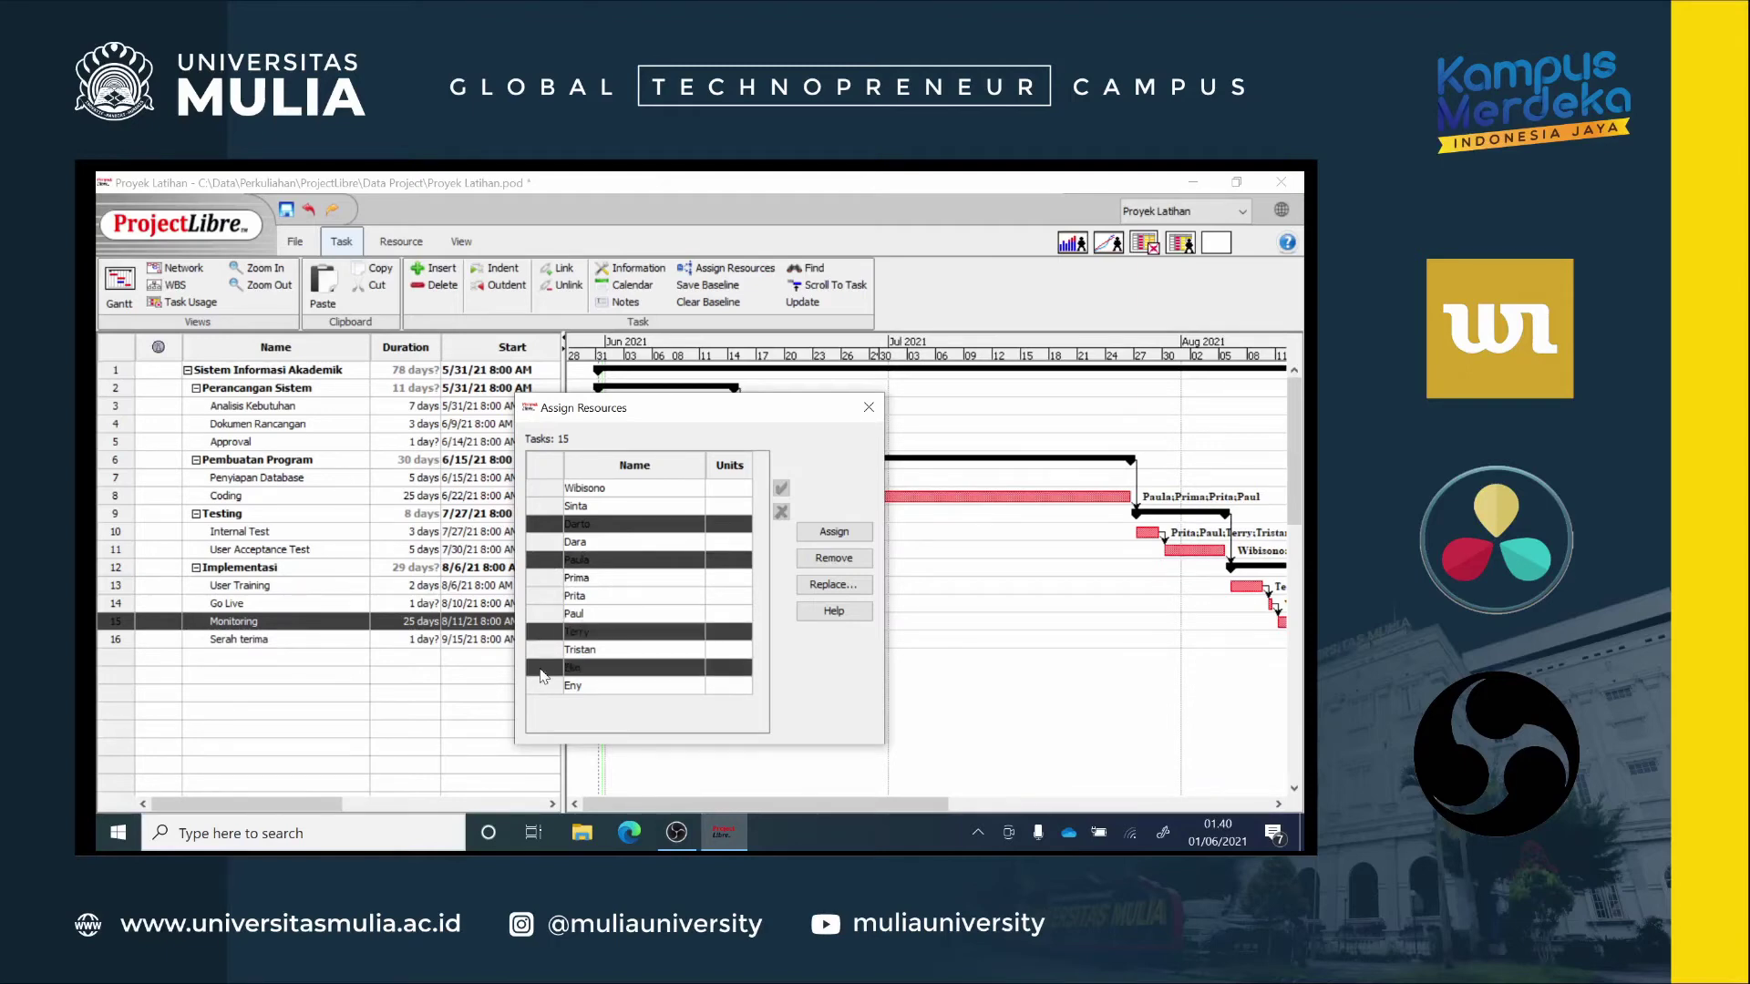
pyautogui.click(854, 535)
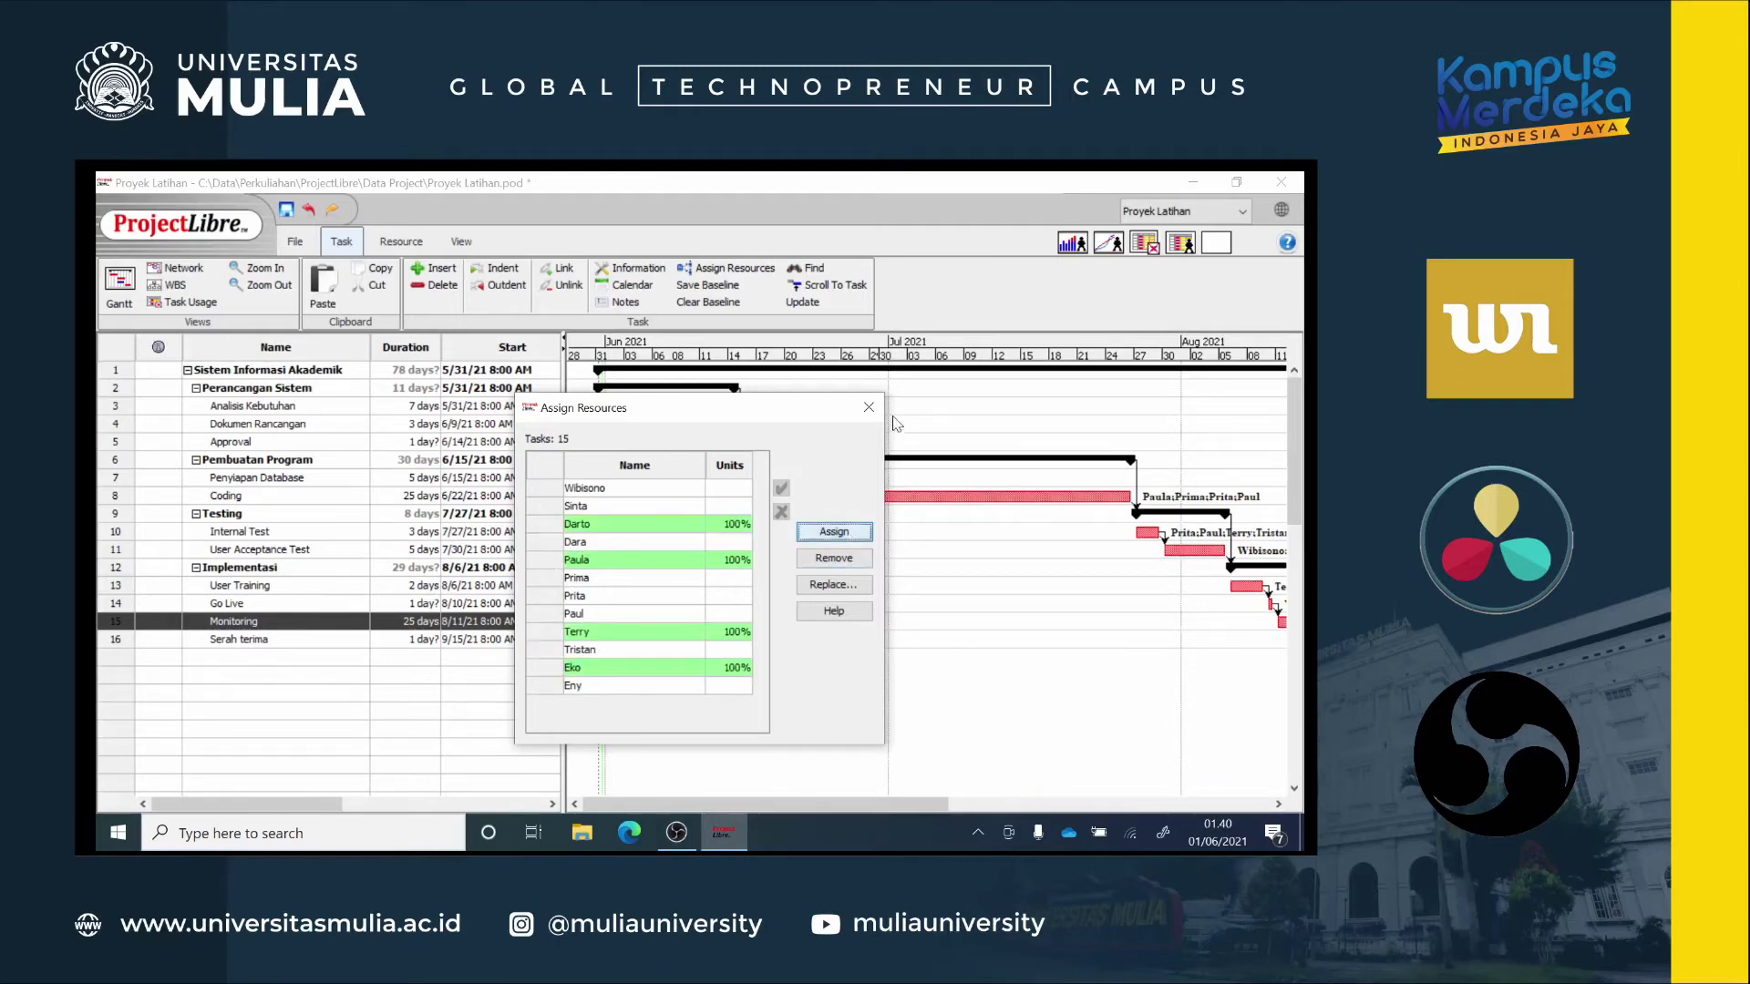
pyautogui.click(868, 409)
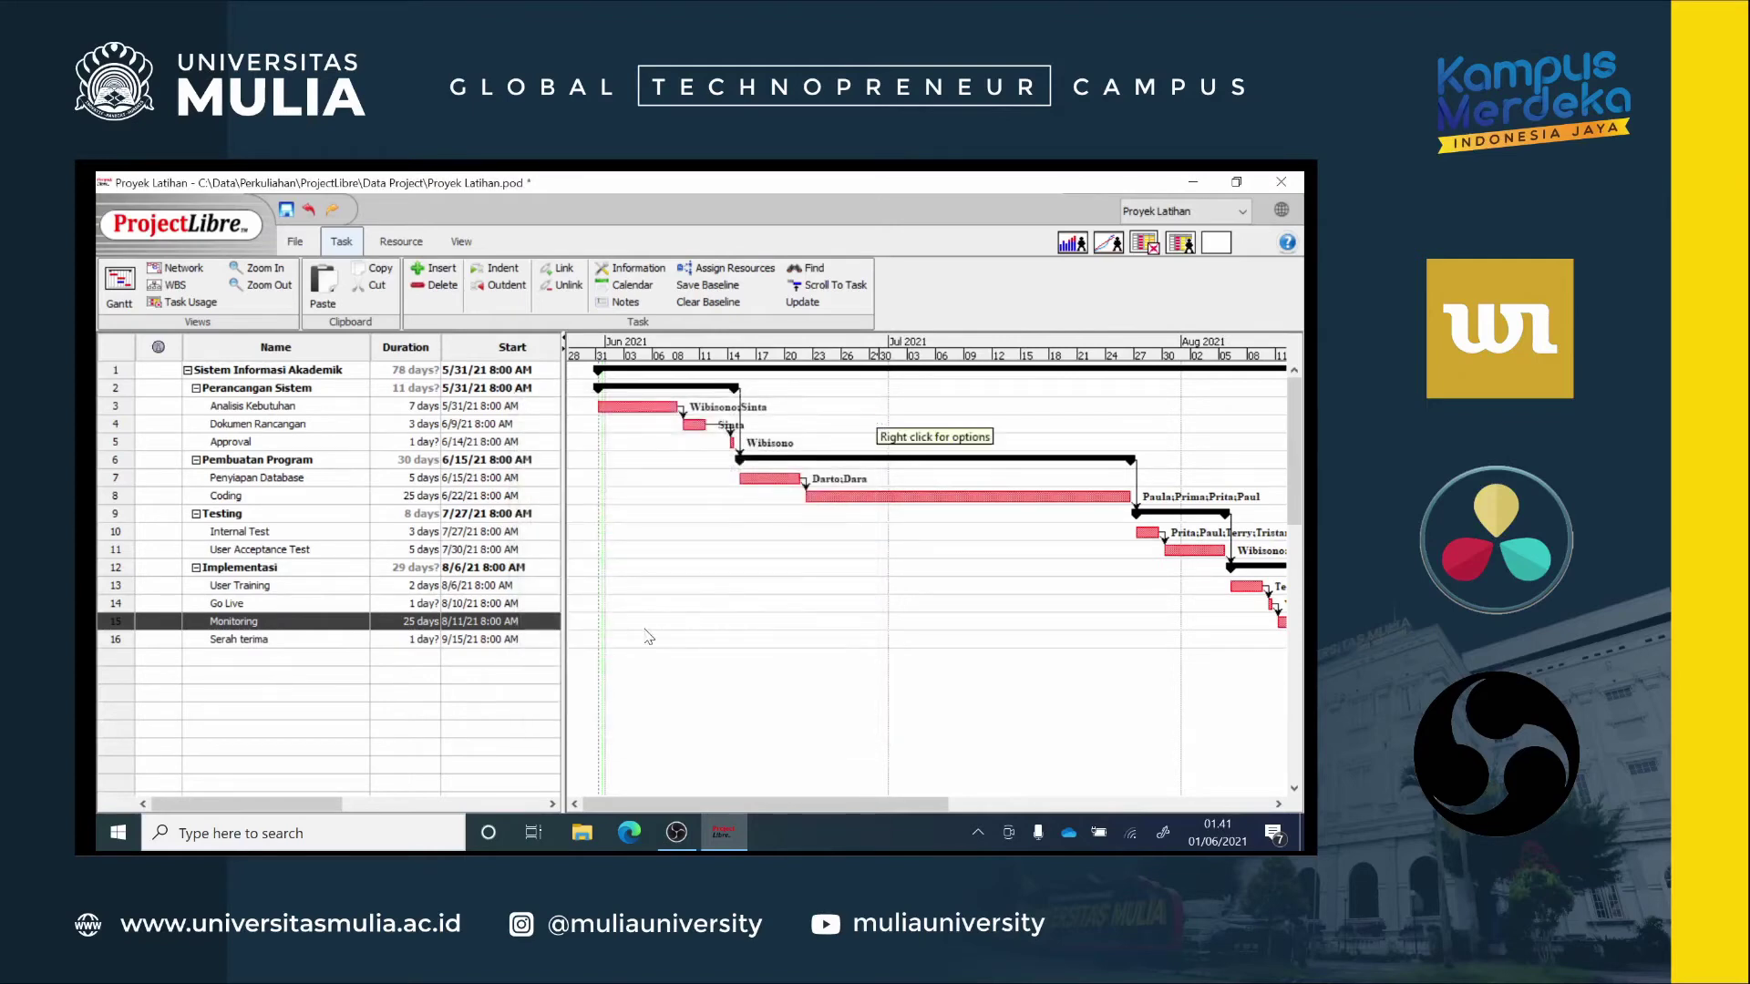
# Step: Assign the PM to the Serah terima task
pyautogui.doubleClick(265, 638)
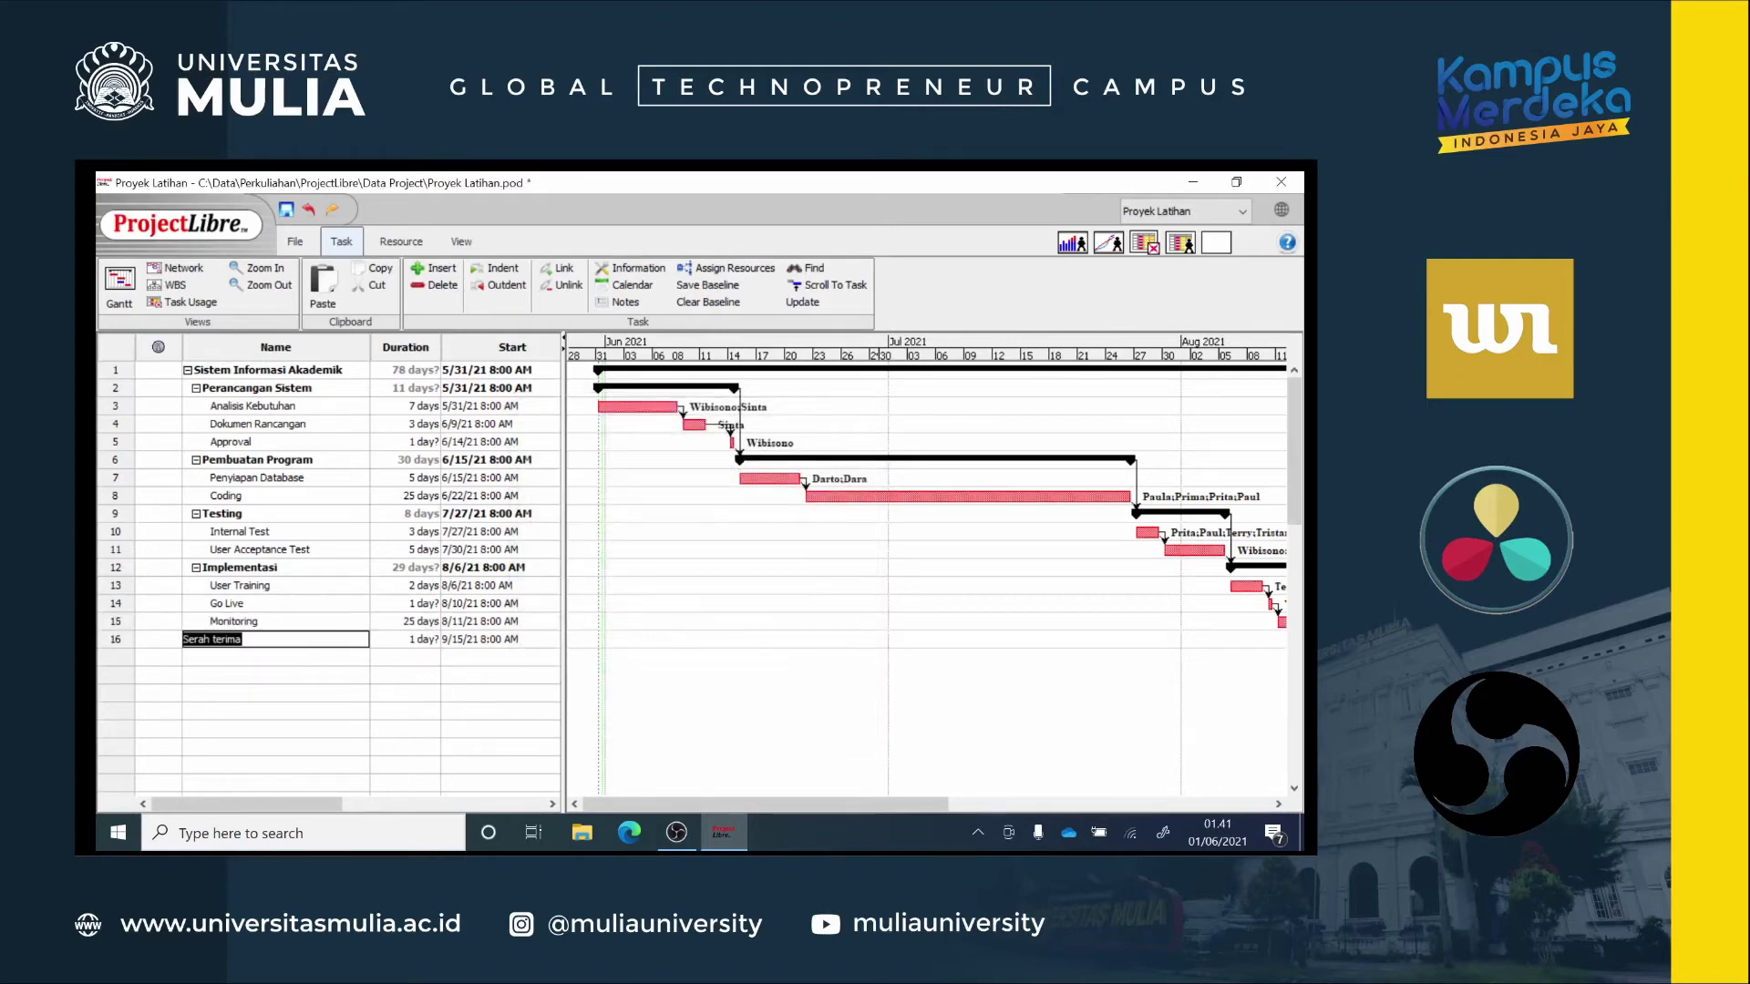
pyautogui.click(142, 644)
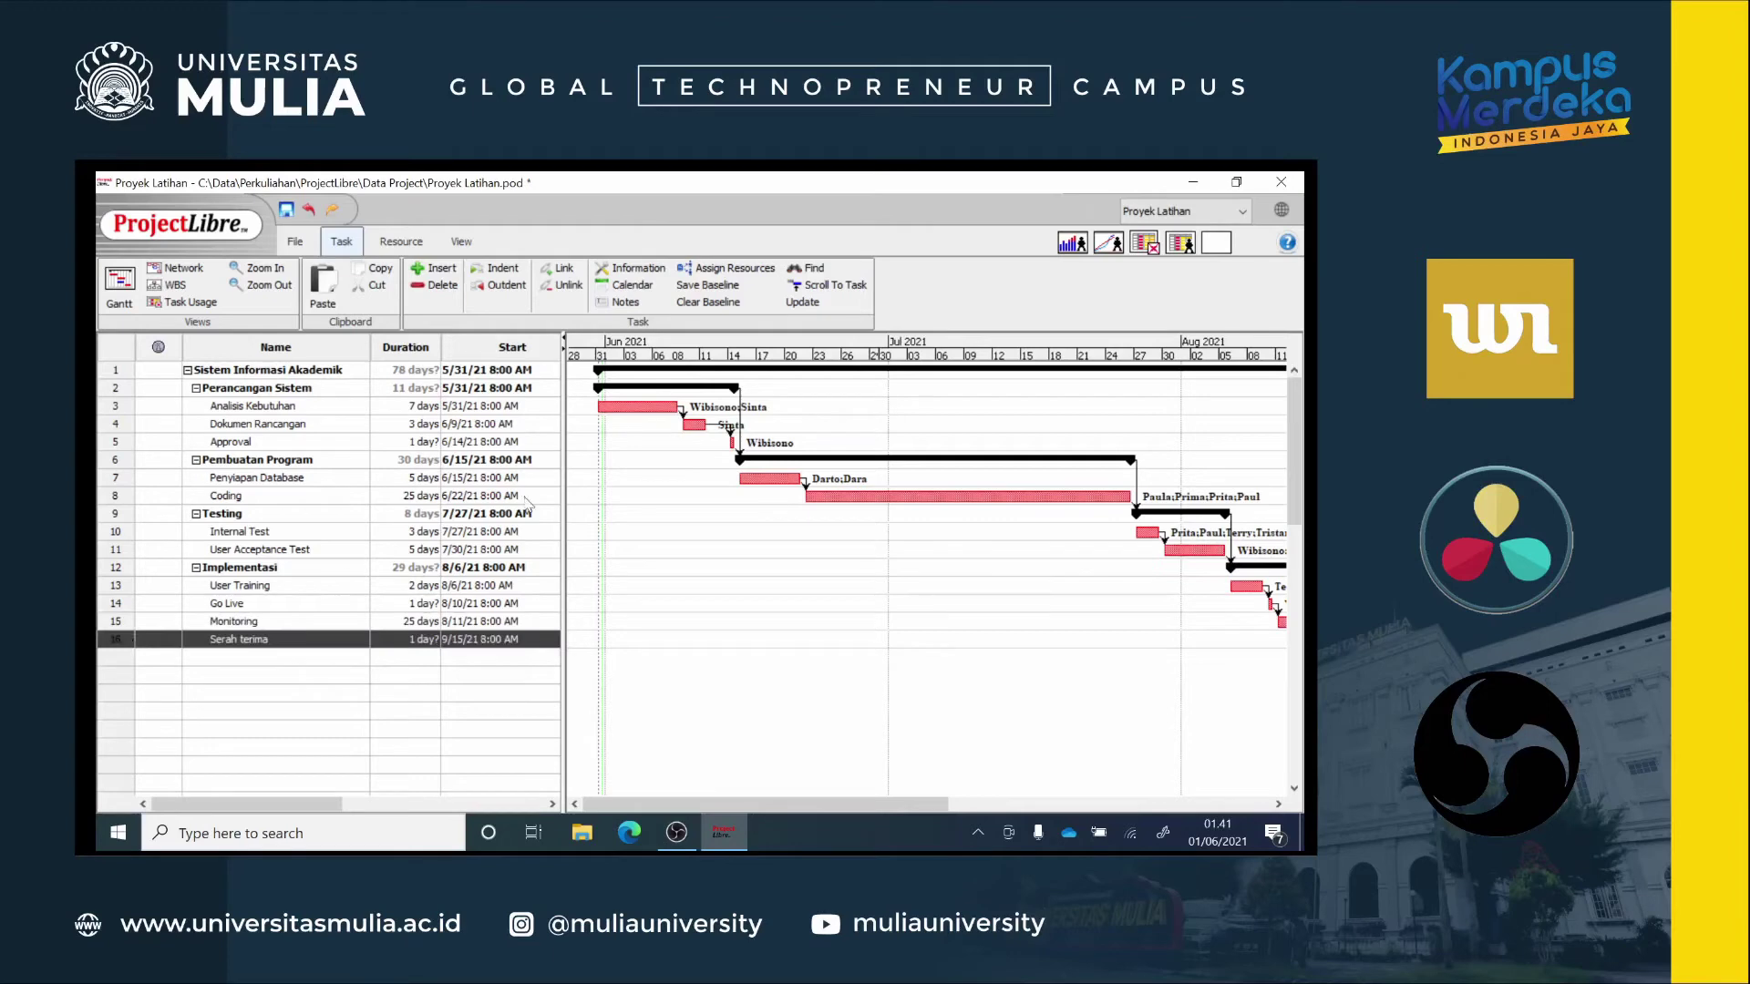
pyautogui.click(724, 269)
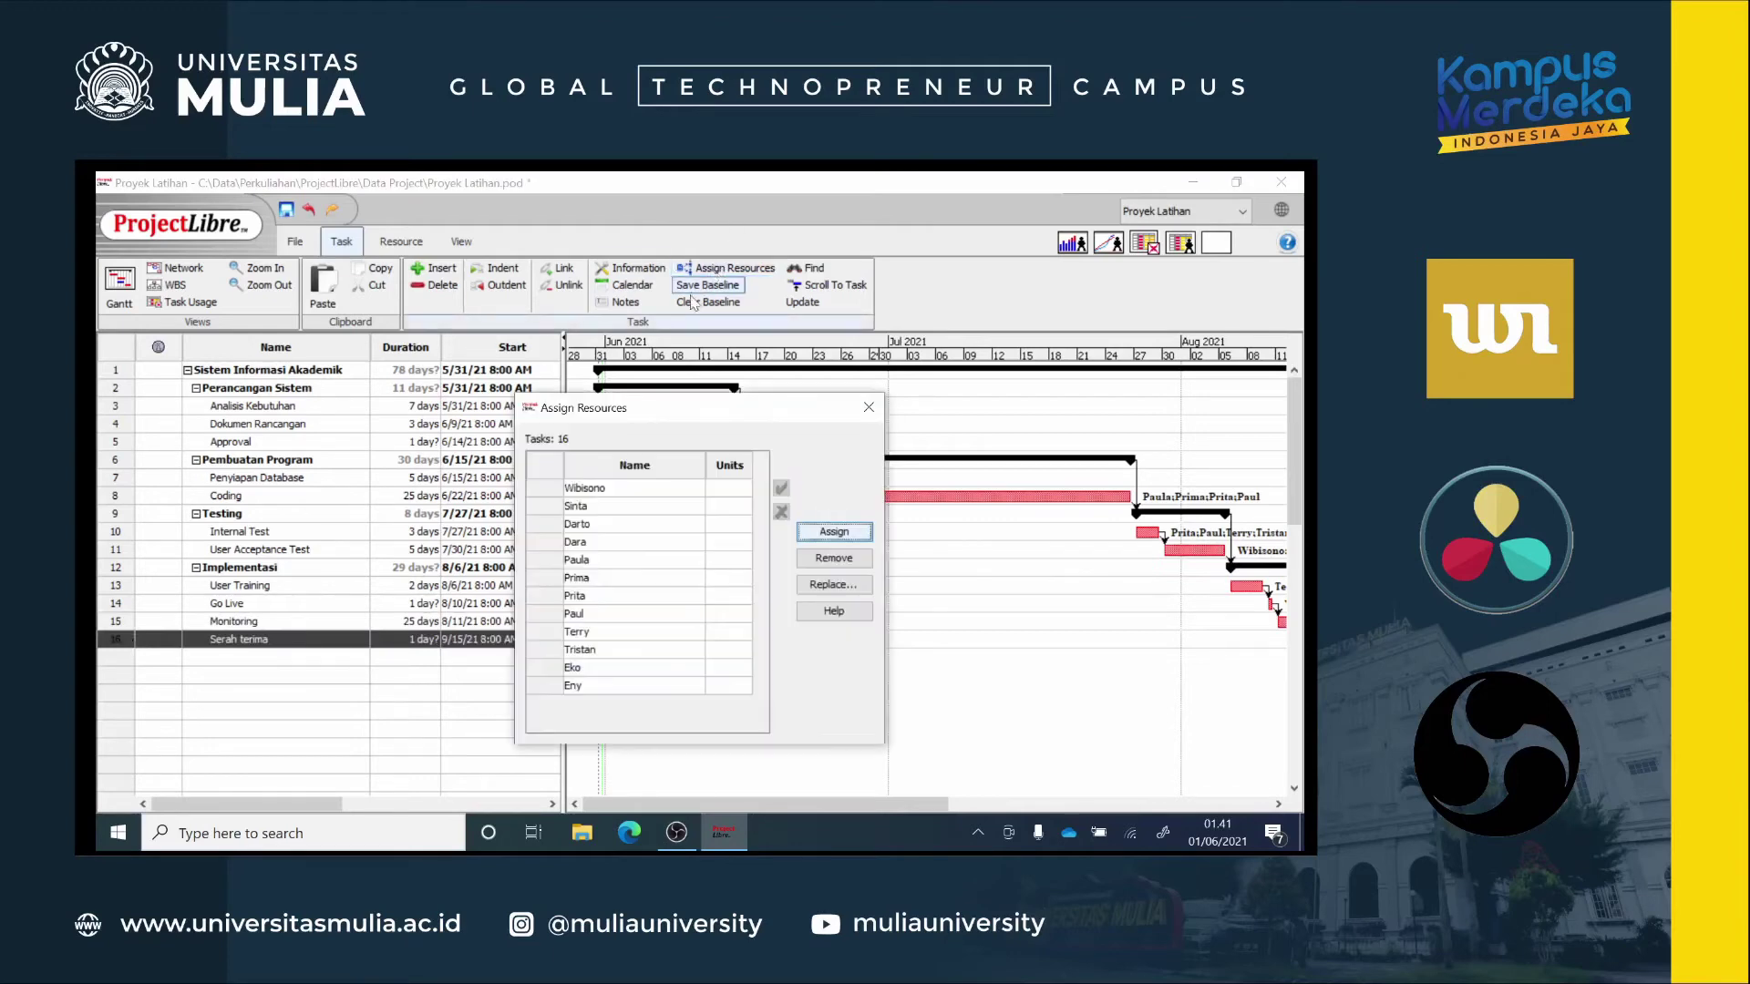
pyautogui.click(552, 489)
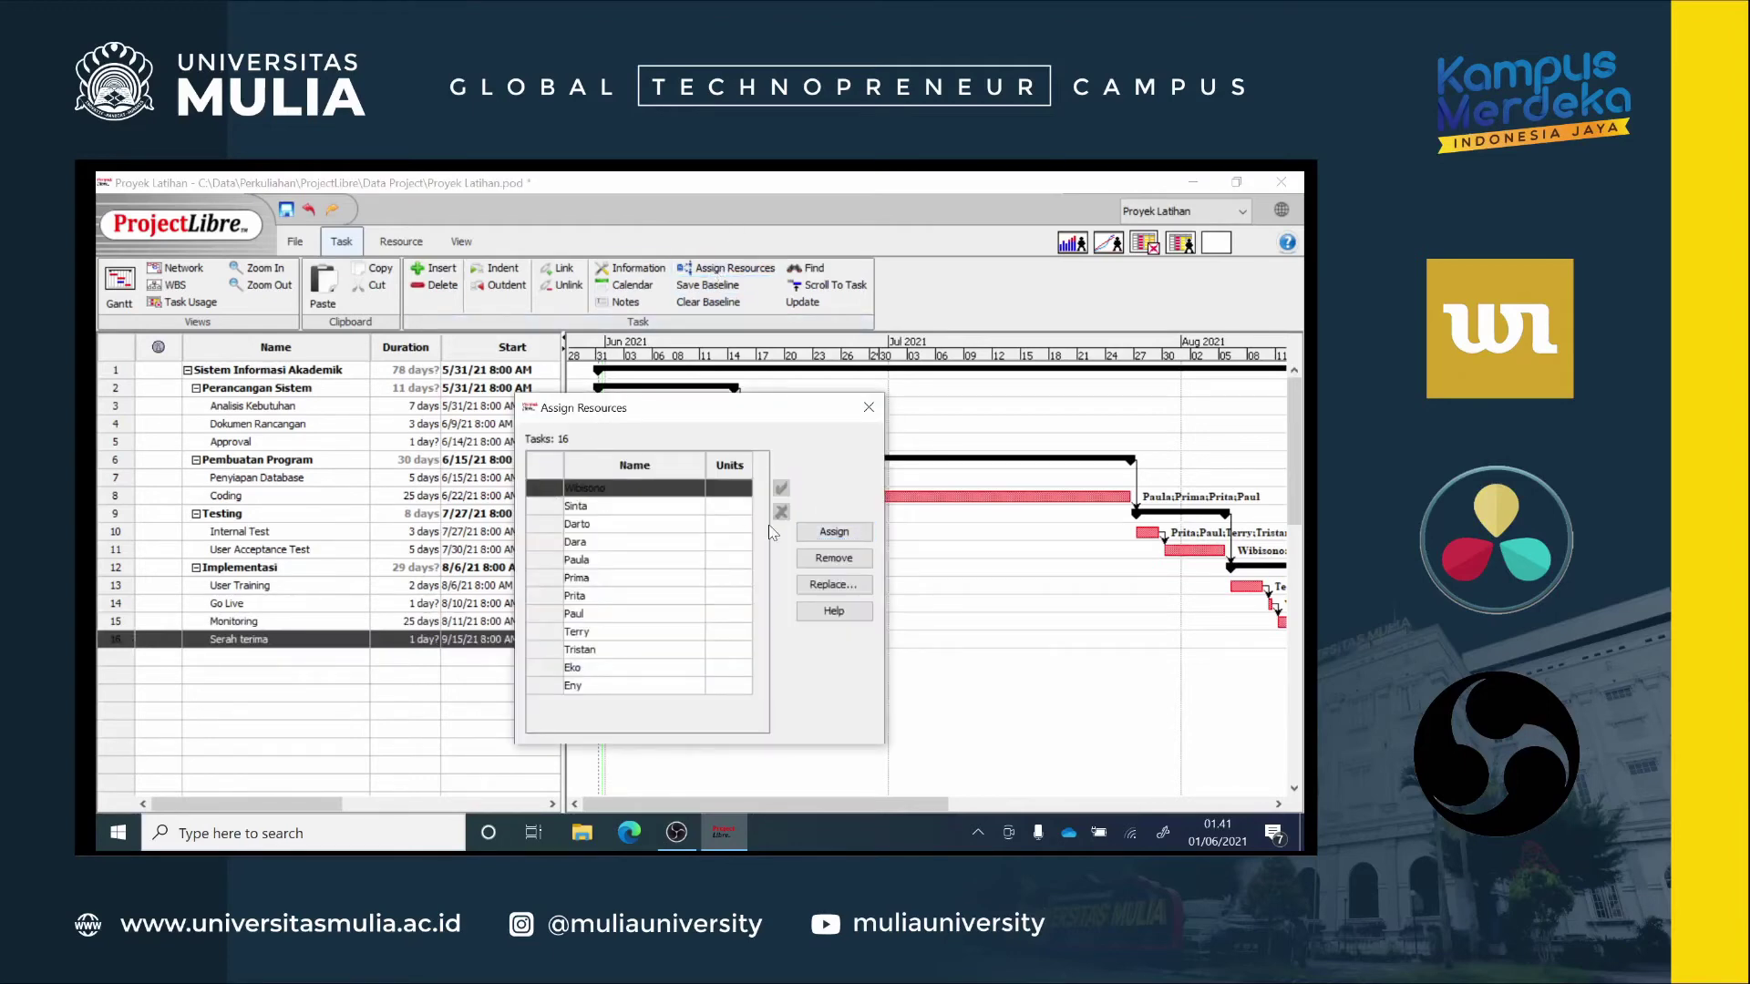
pyautogui.click(839, 531)
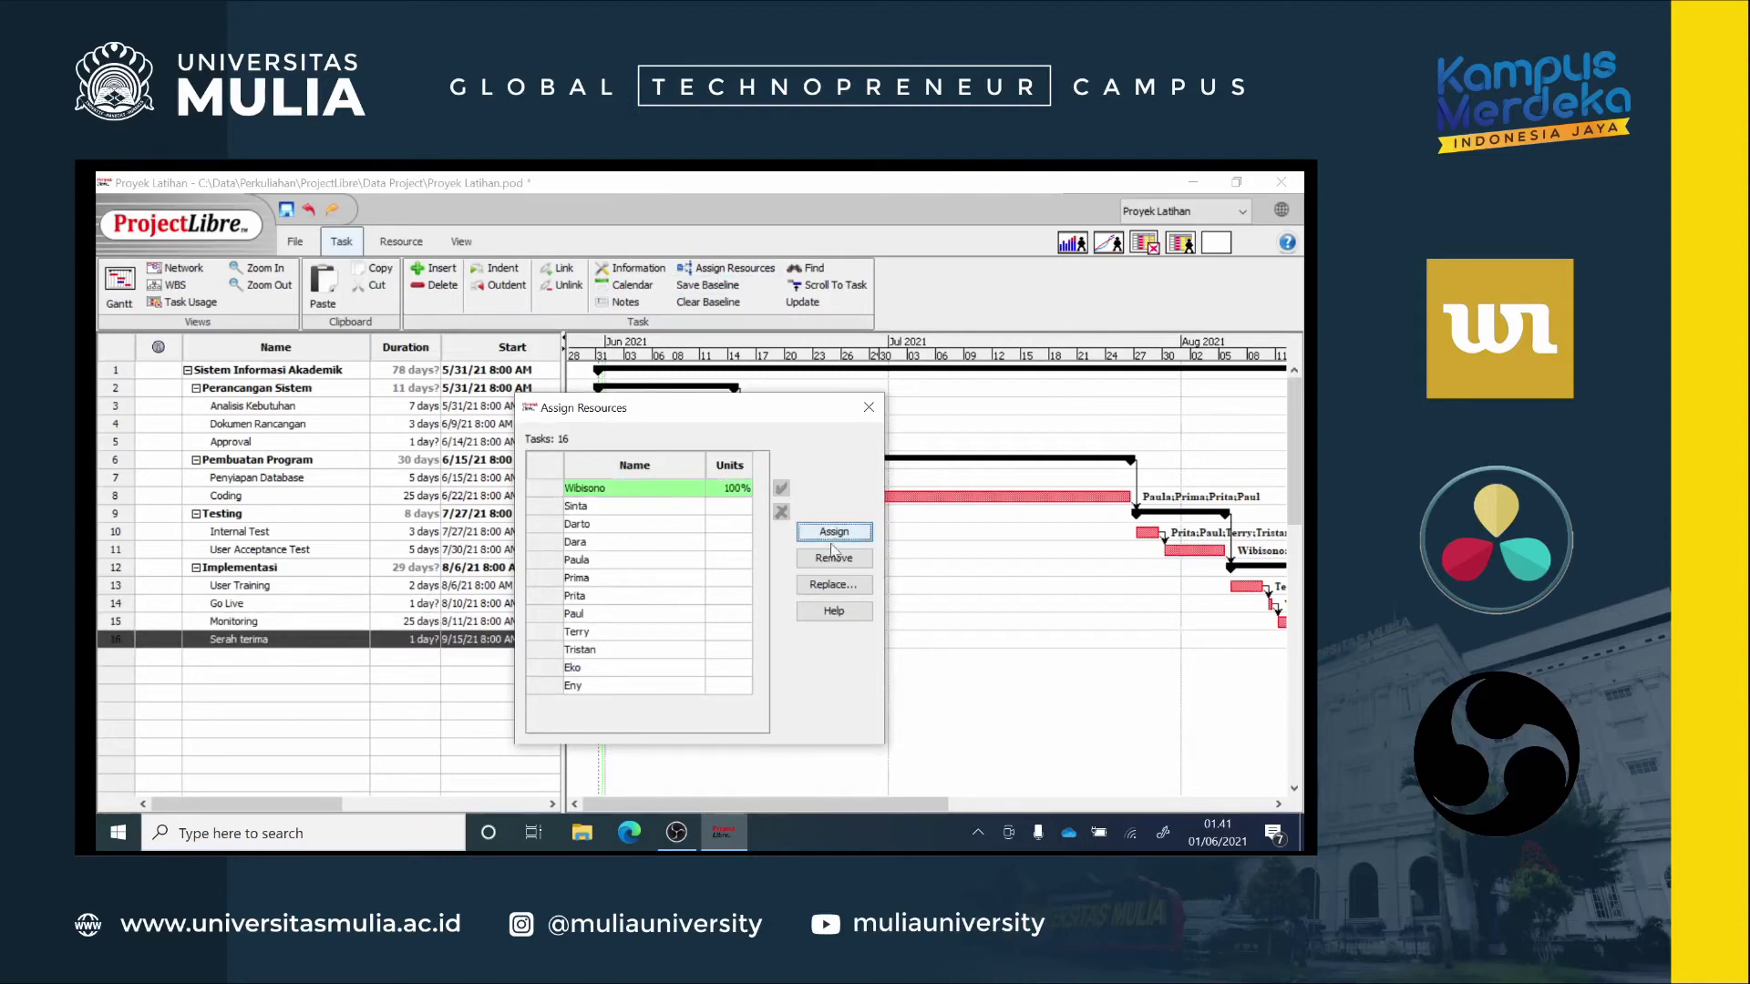
pyautogui.click(868, 407)
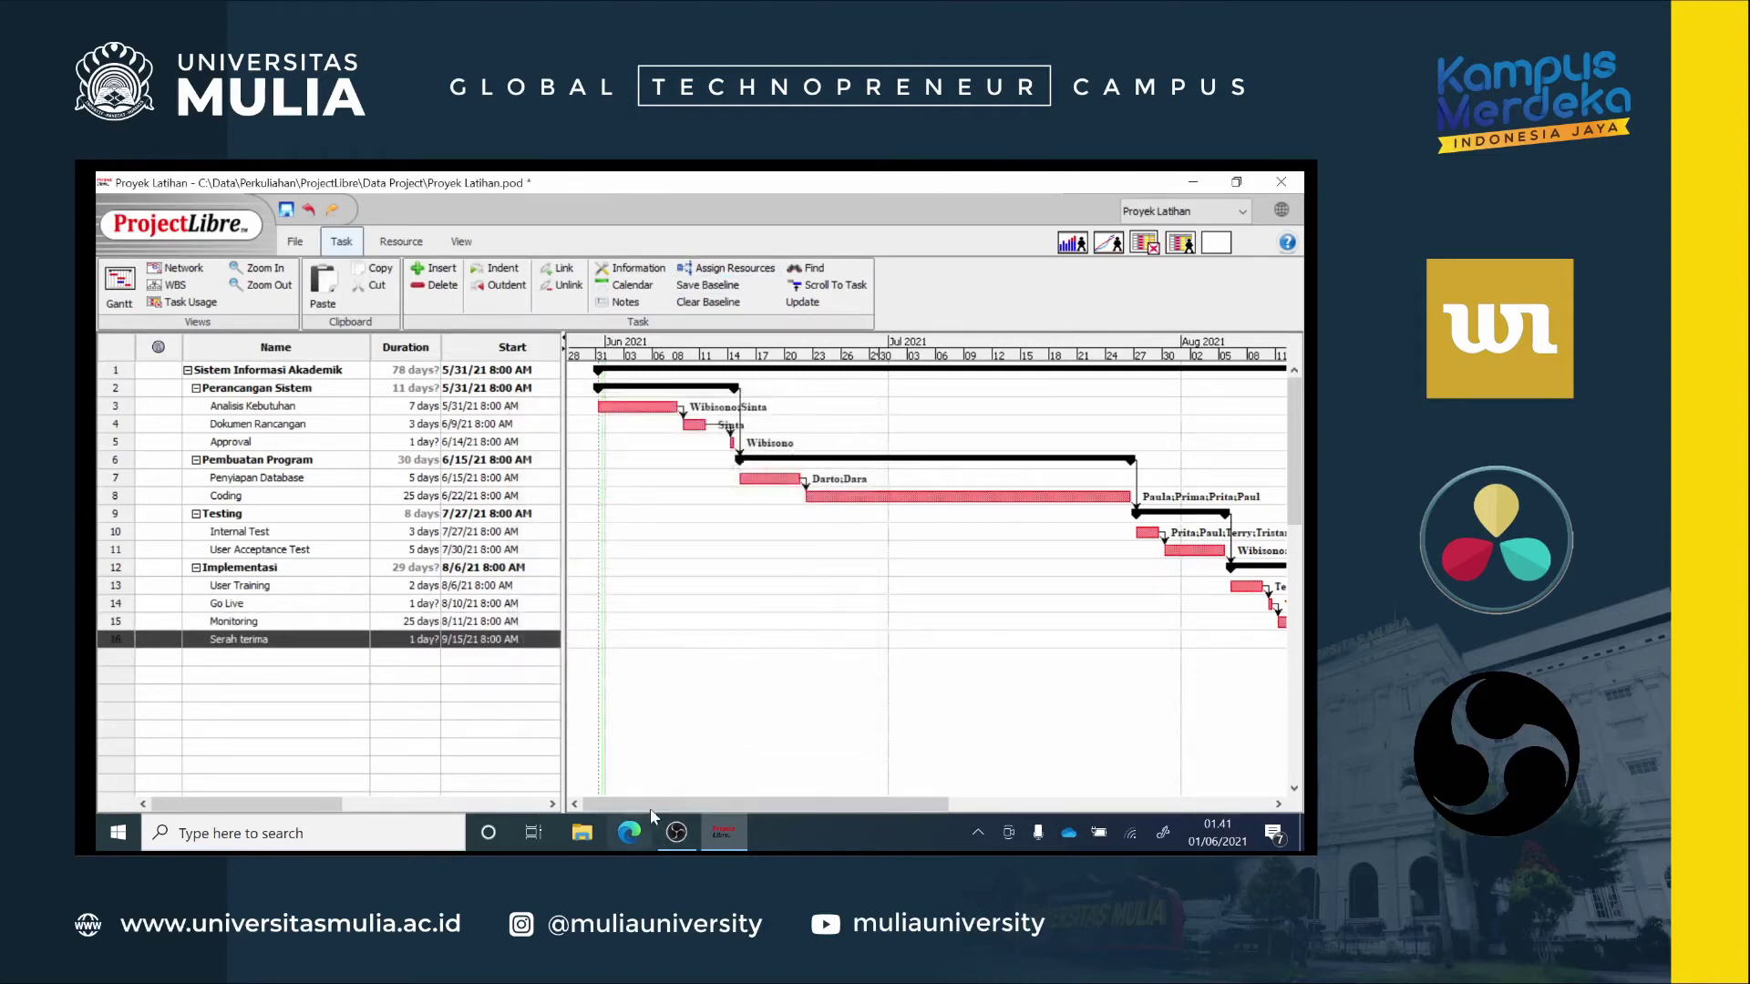
# Step: Review the work hours per resource in the Resource Usage view, and every resource's cost in the RBS view
pyautogui.moveTo(651, 809); pyautogui.dragTo(692, 804)
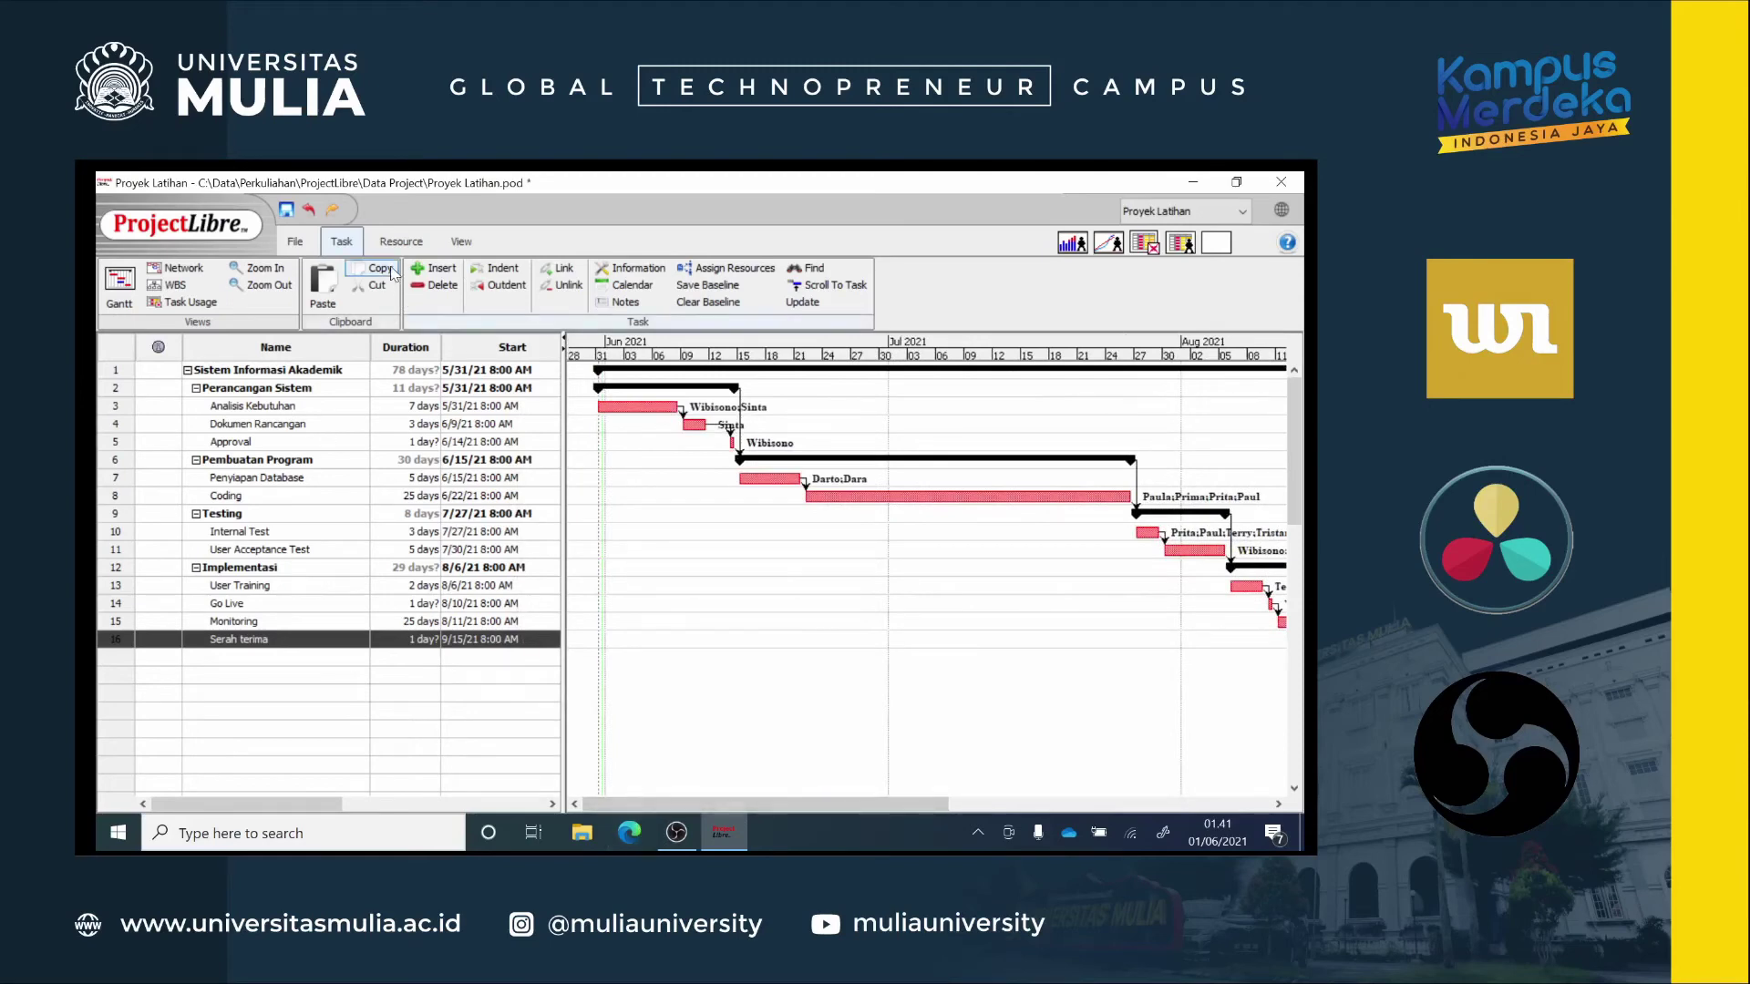
pyautogui.click(399, 241)
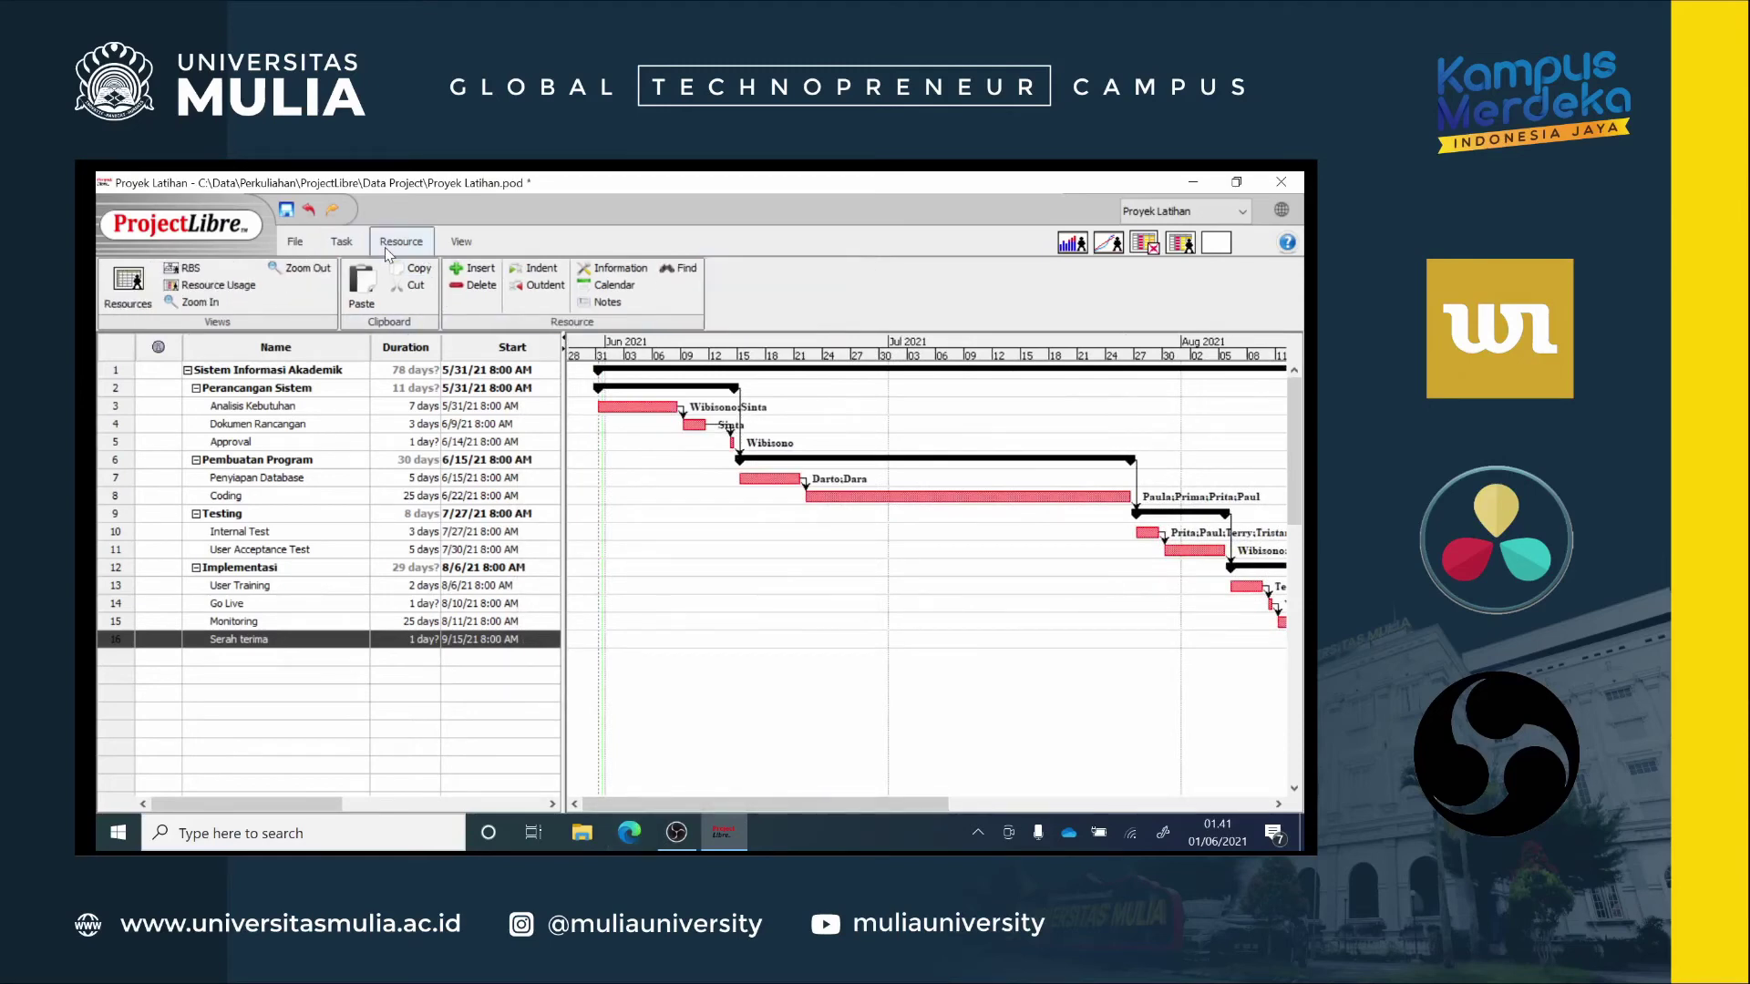
pyautogui.click(232, 286)
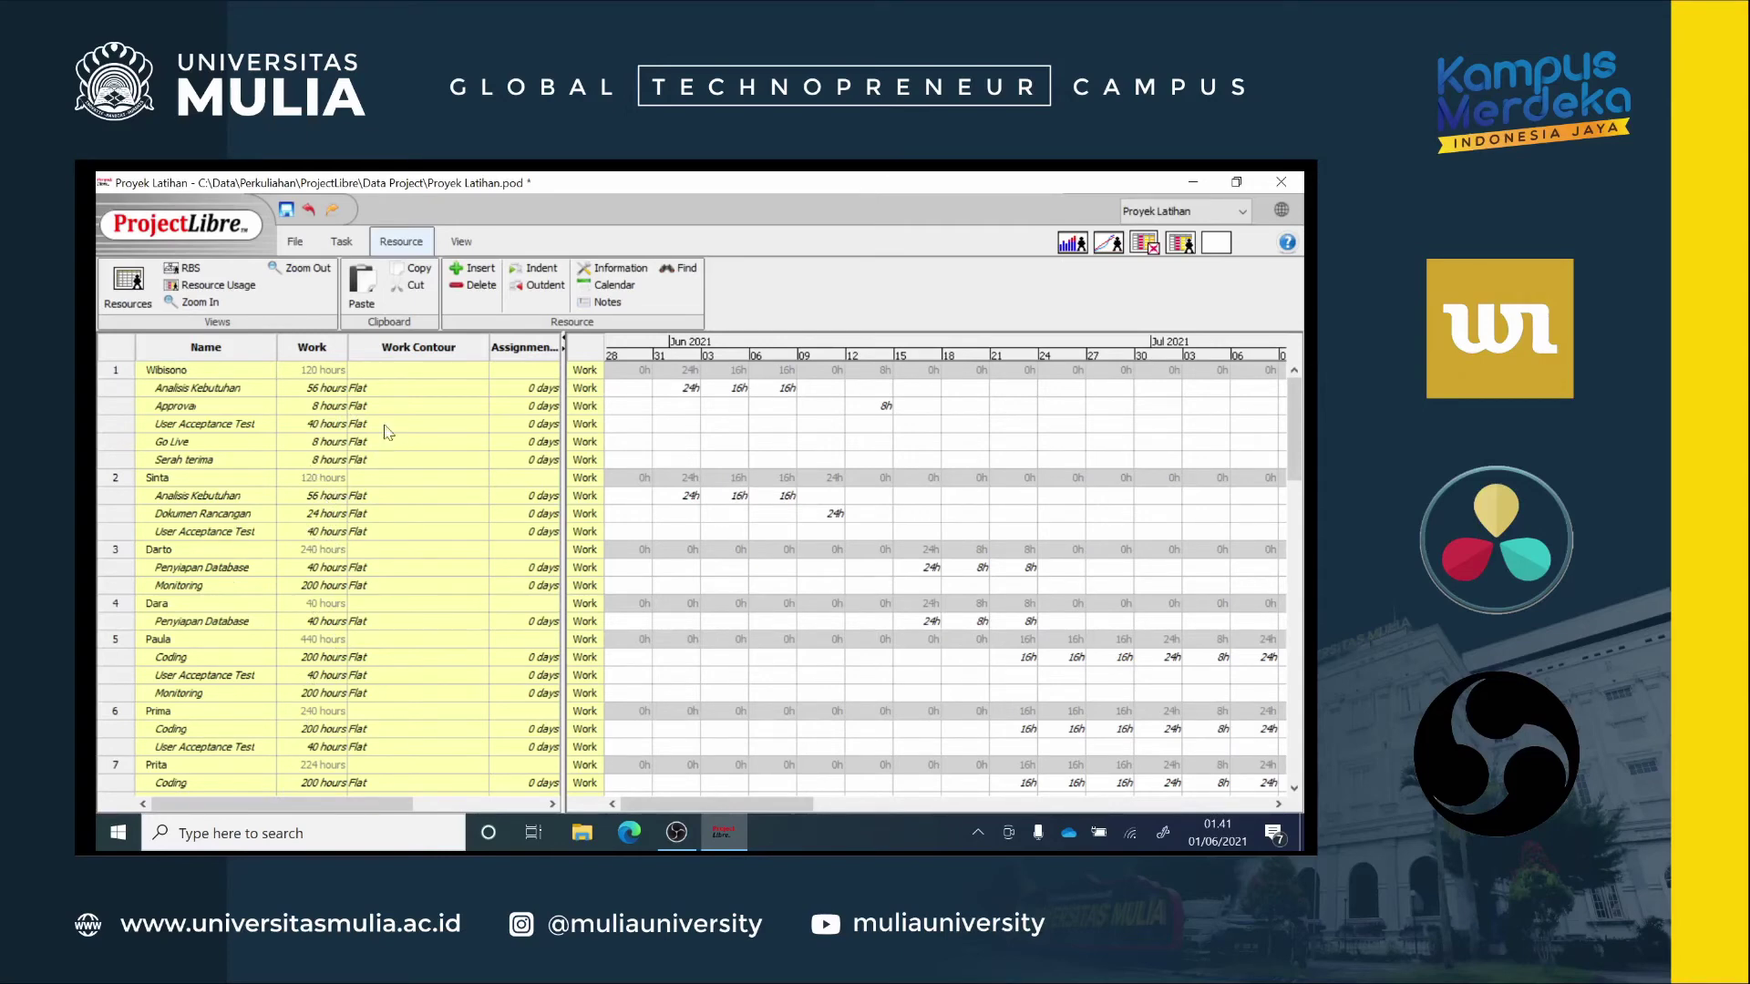
pyautogui.click(188, 269)
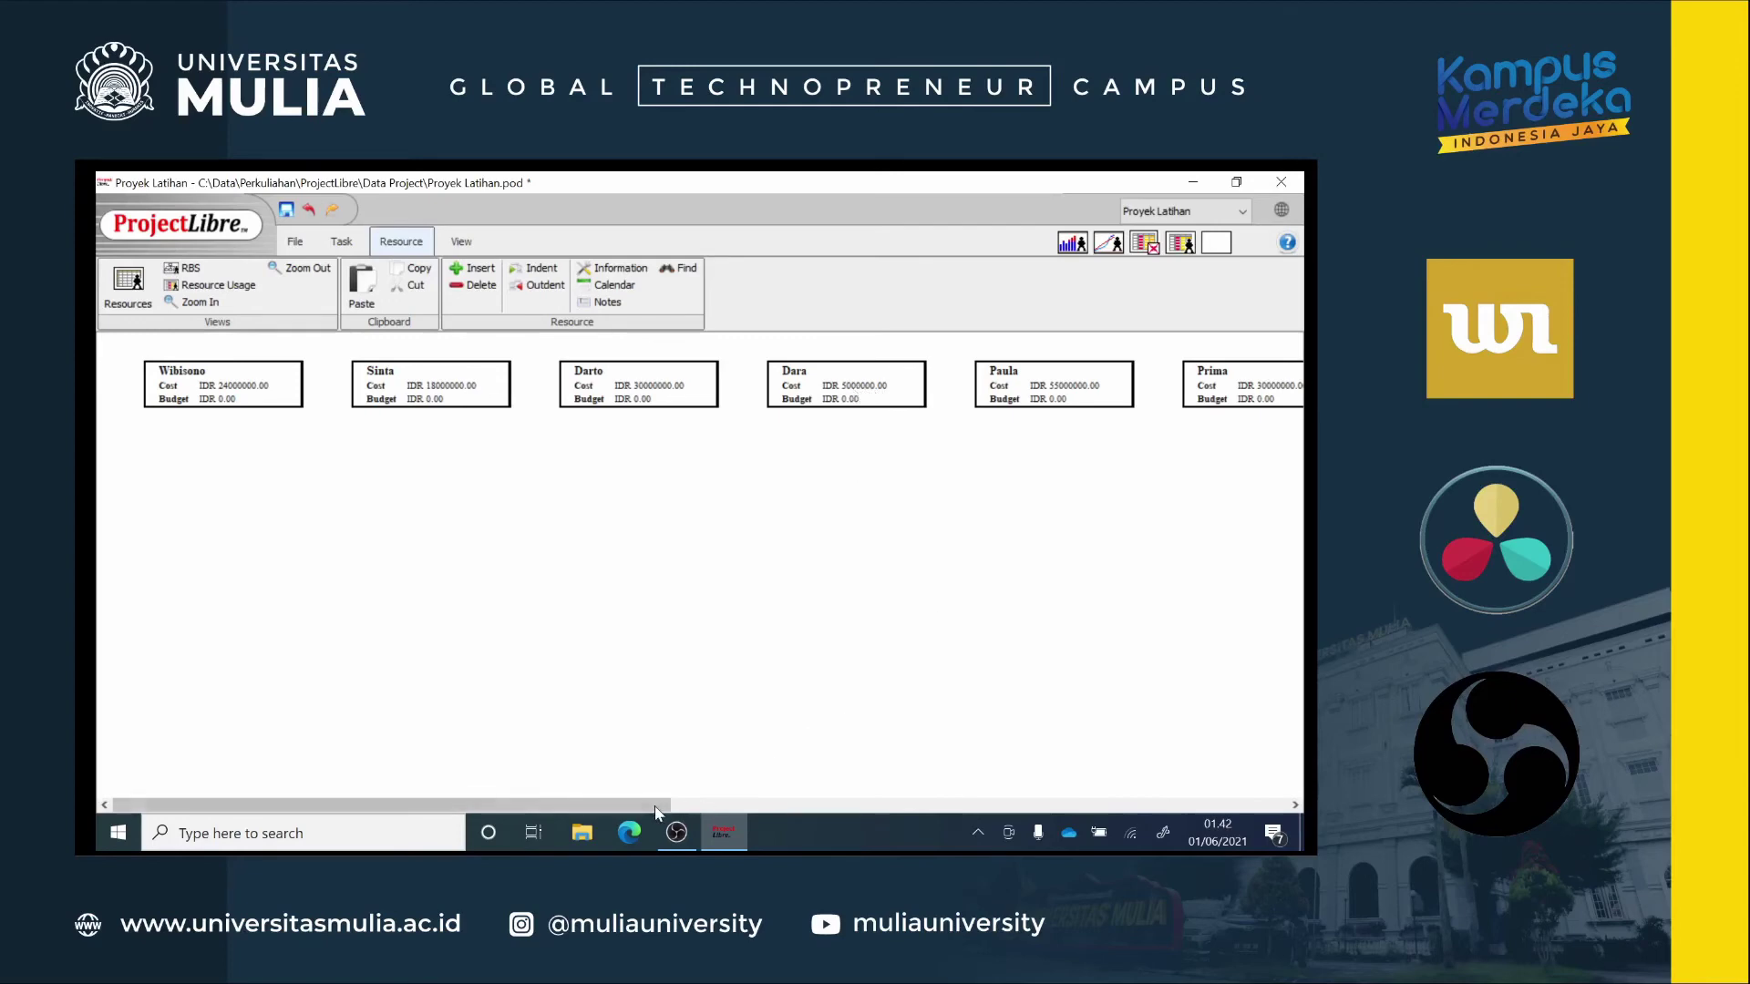
pyautogui.moveTo(647, 810); pyautogui.dragTo(1302, 791)
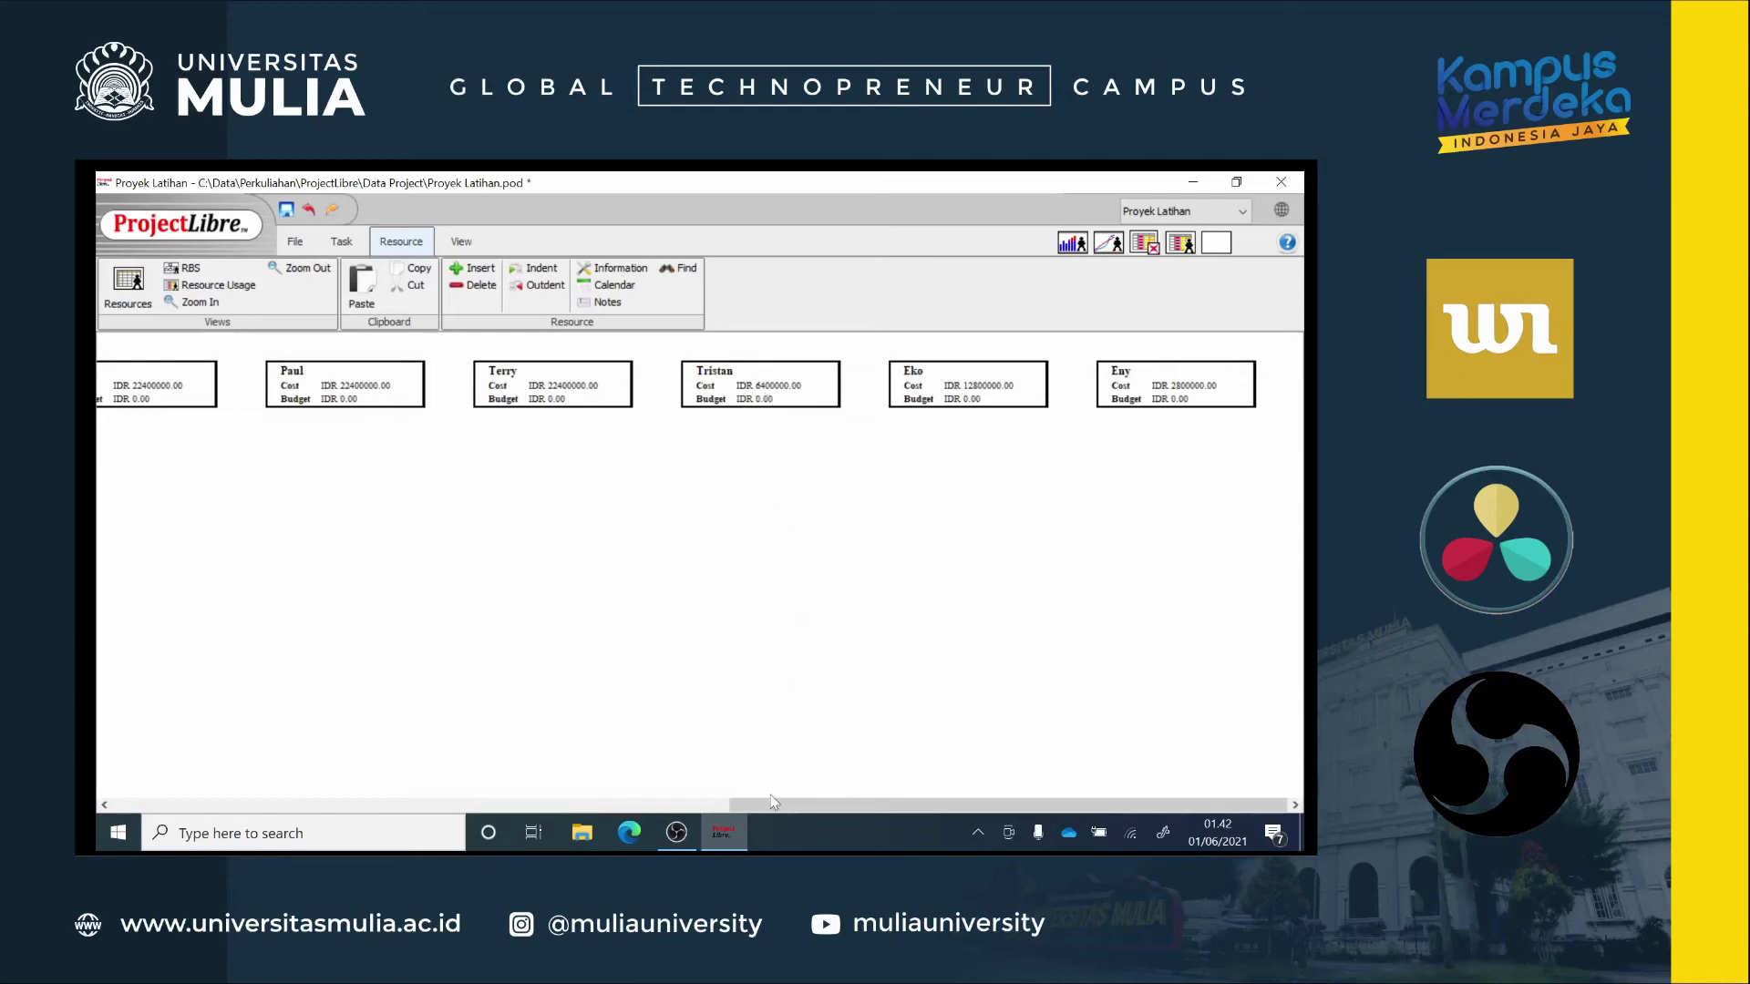
pyautogui.moveTo(768, 811); pyautogui.dragTo(125, 794)
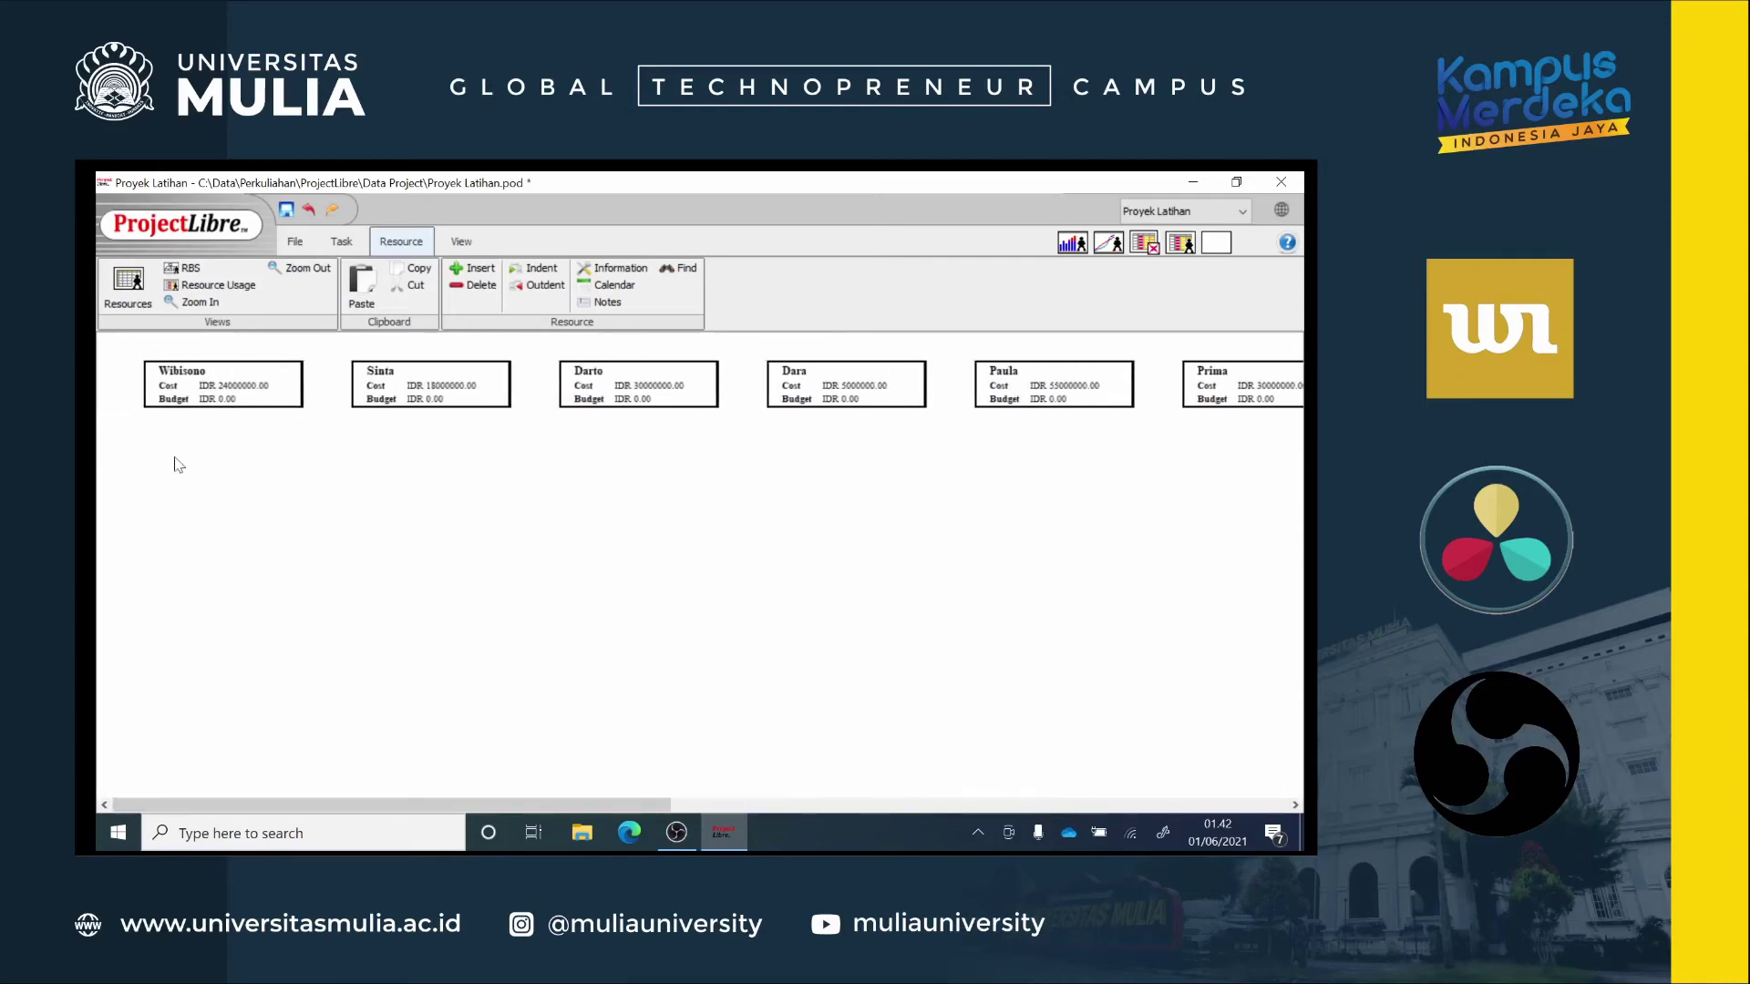
# Step: Return to the Gantt chart and show the Cost table to examine the cost of each task and phase
pyautogui.click(341, 242)
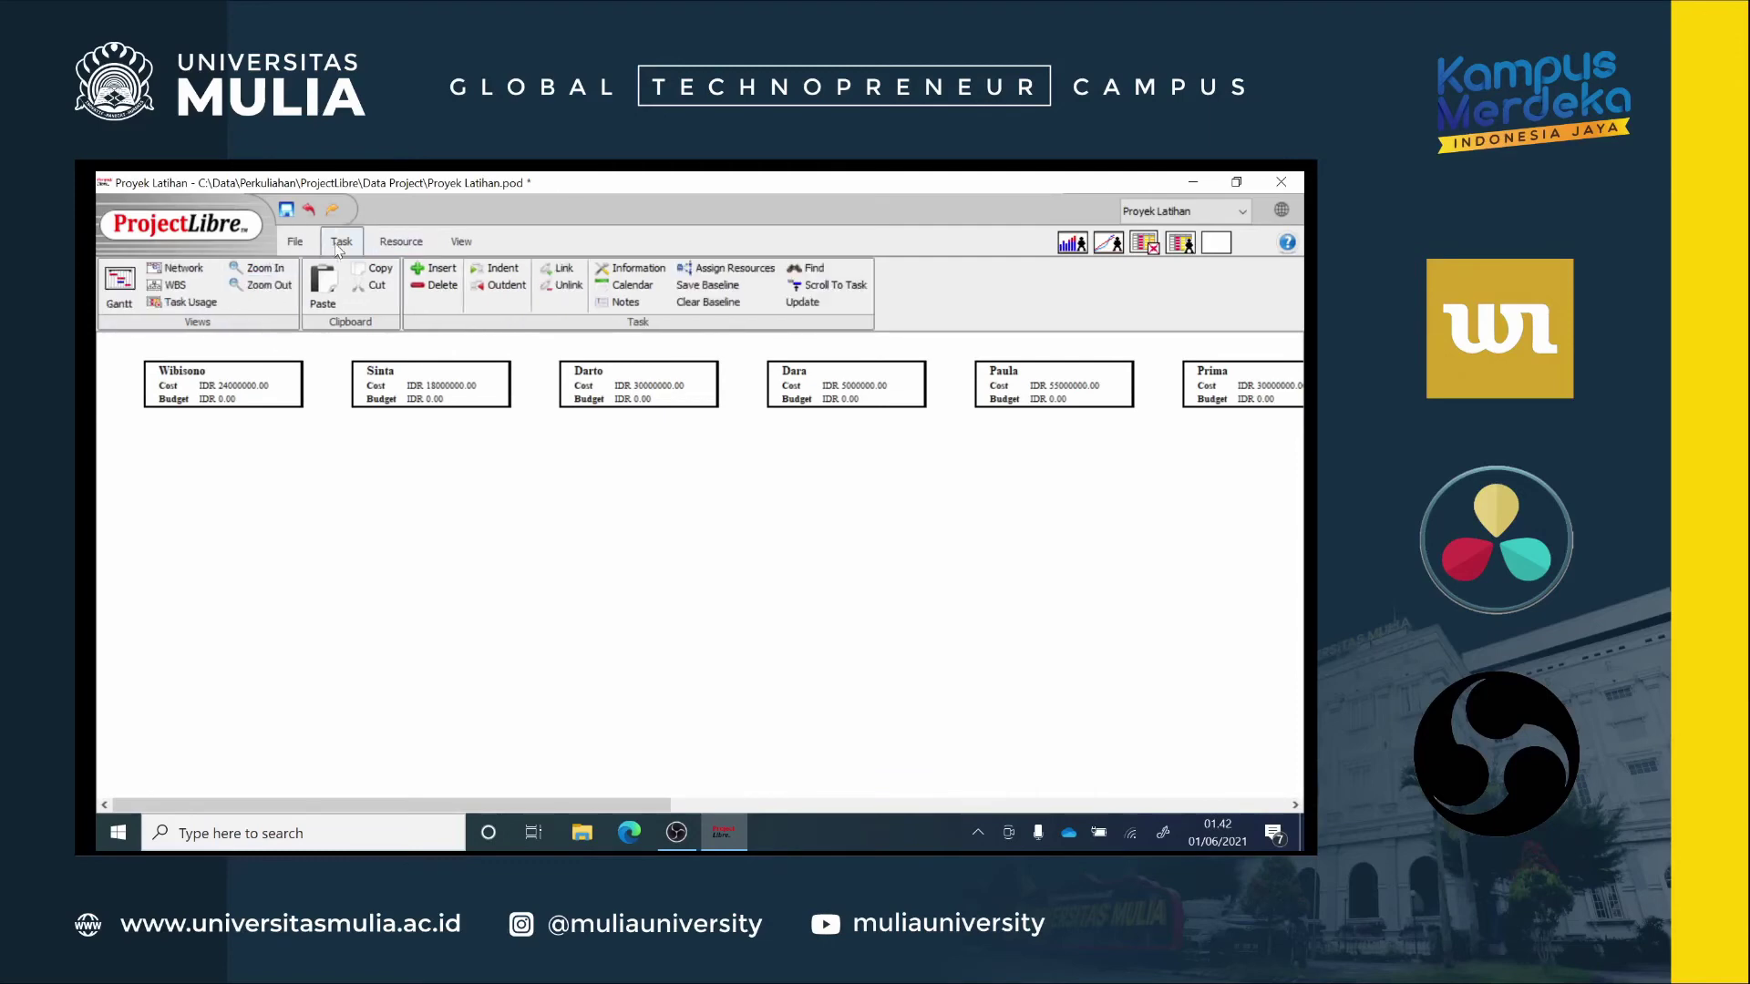
pyautogui.click(119, 287)
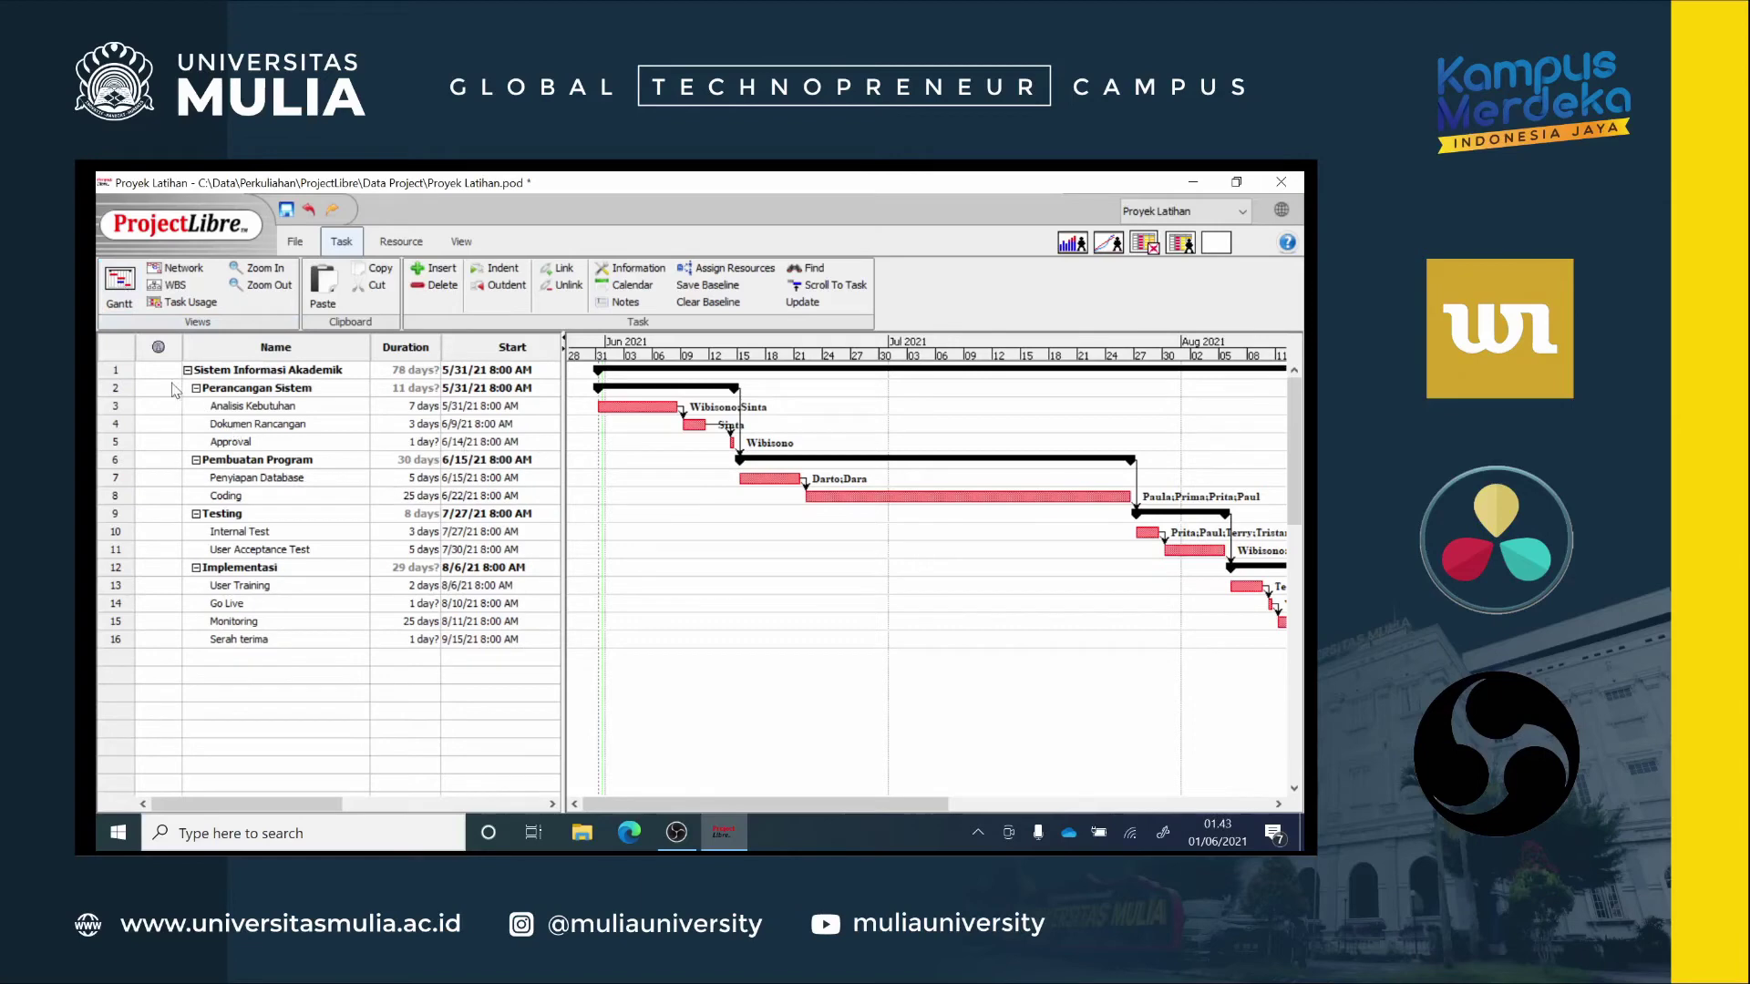
pyautogui.click(116, 354)
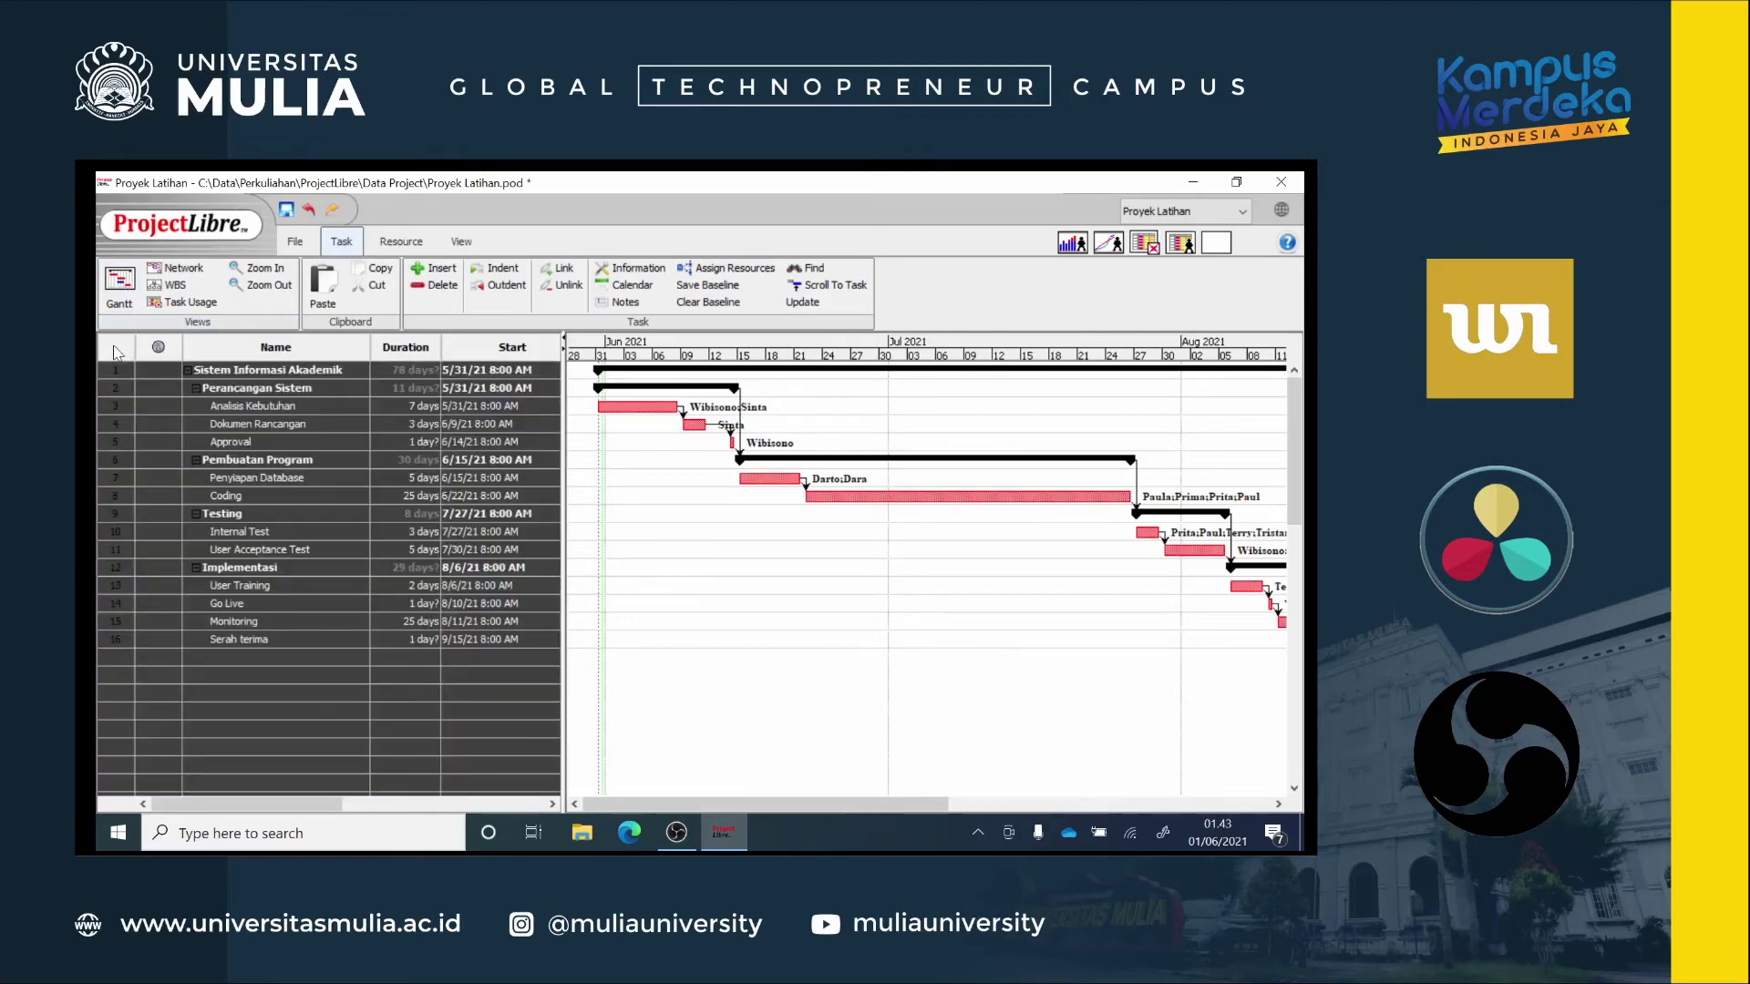
pyautogui.rightClick(116, 353)
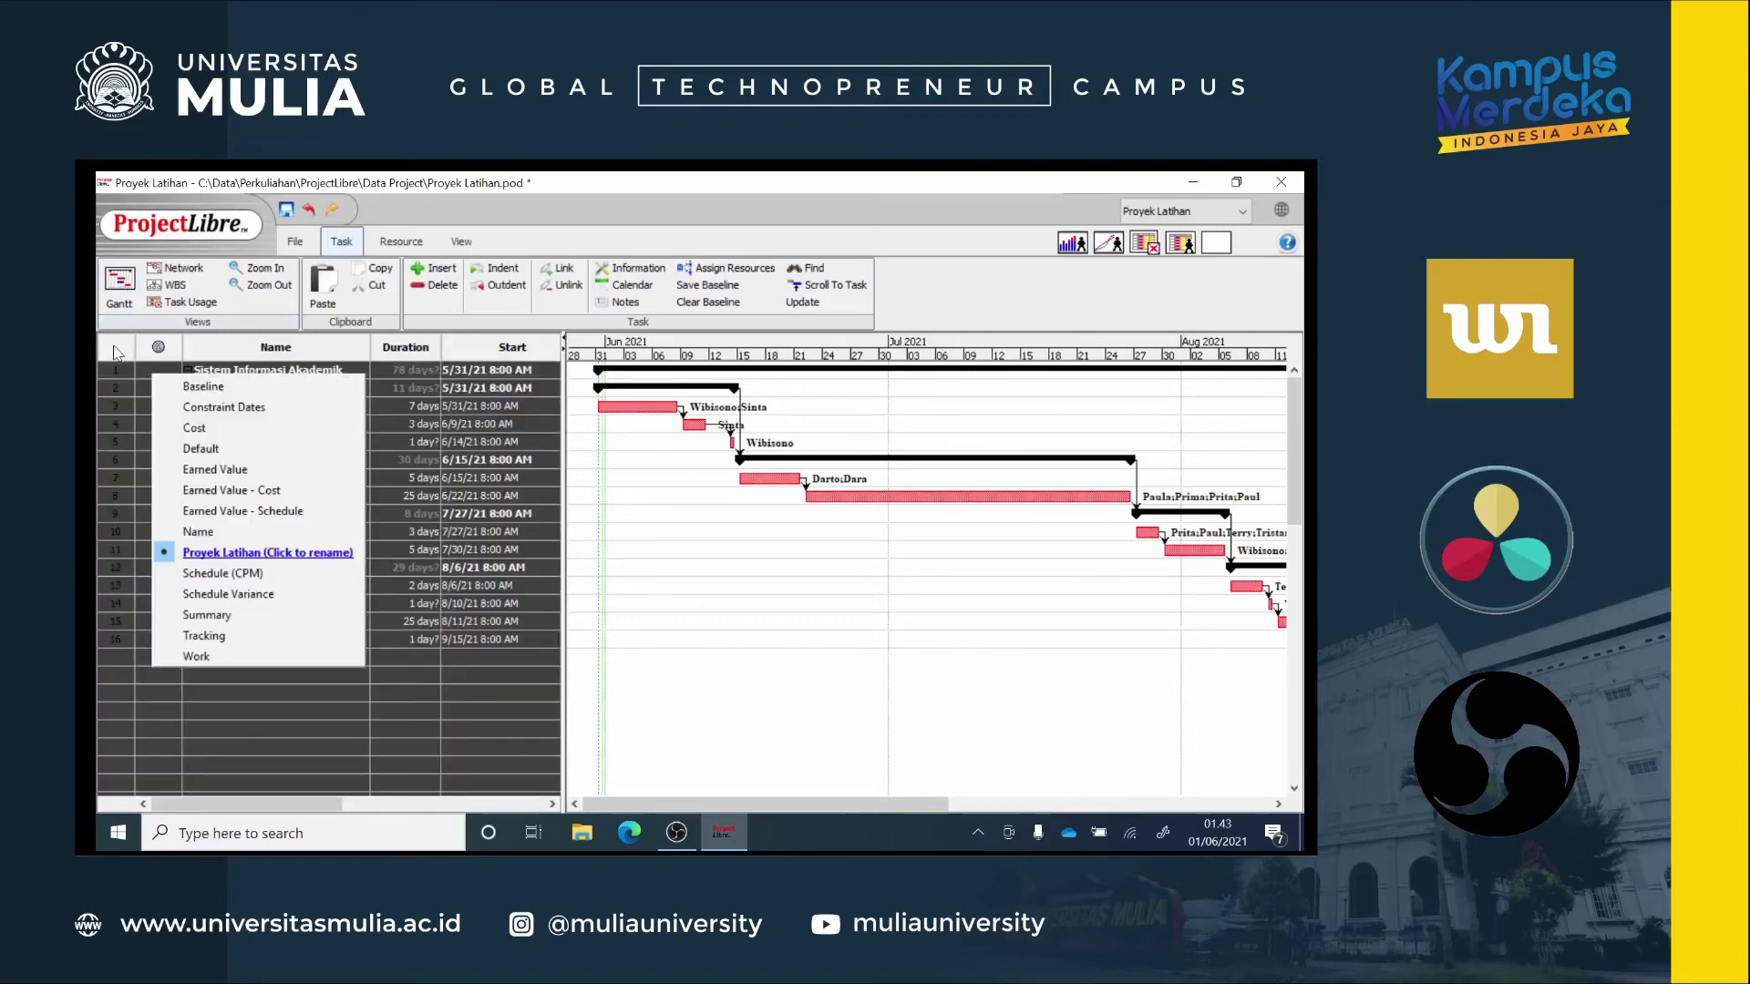
pyautogui.click(214, 428)
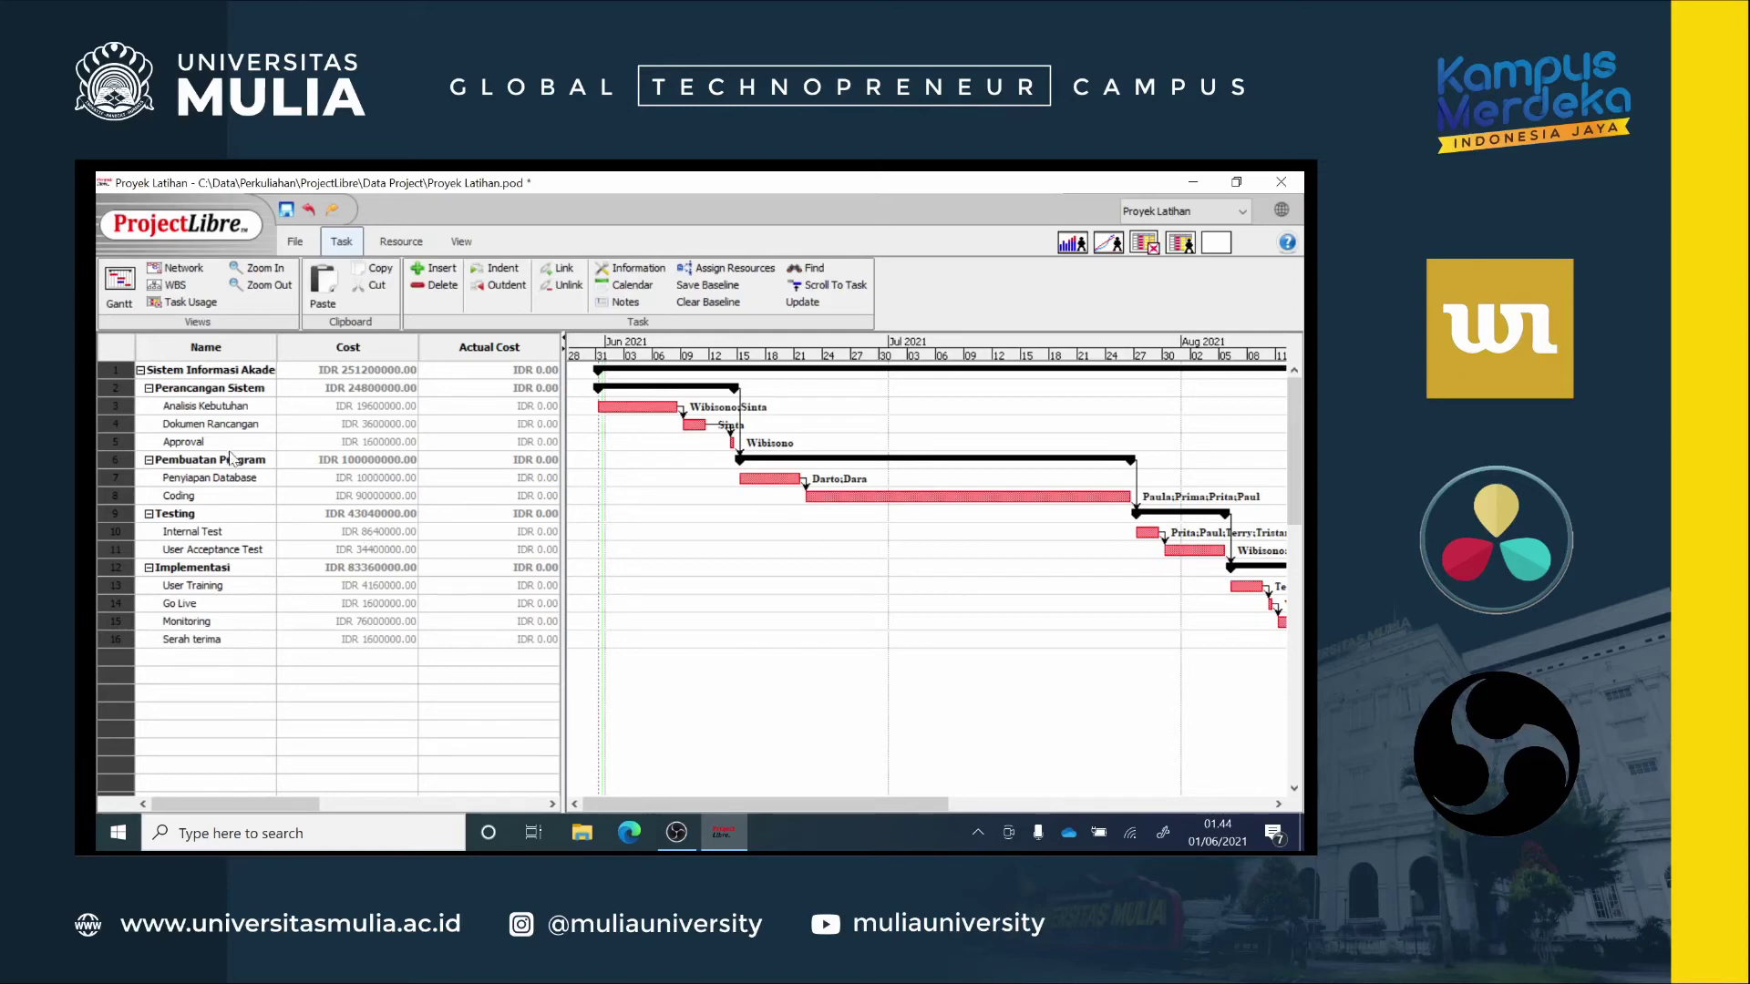
# Step: Switch the task table to the Default column set and widen the table area to show the Finish dates
pyautogui.rightClick(121, 355)
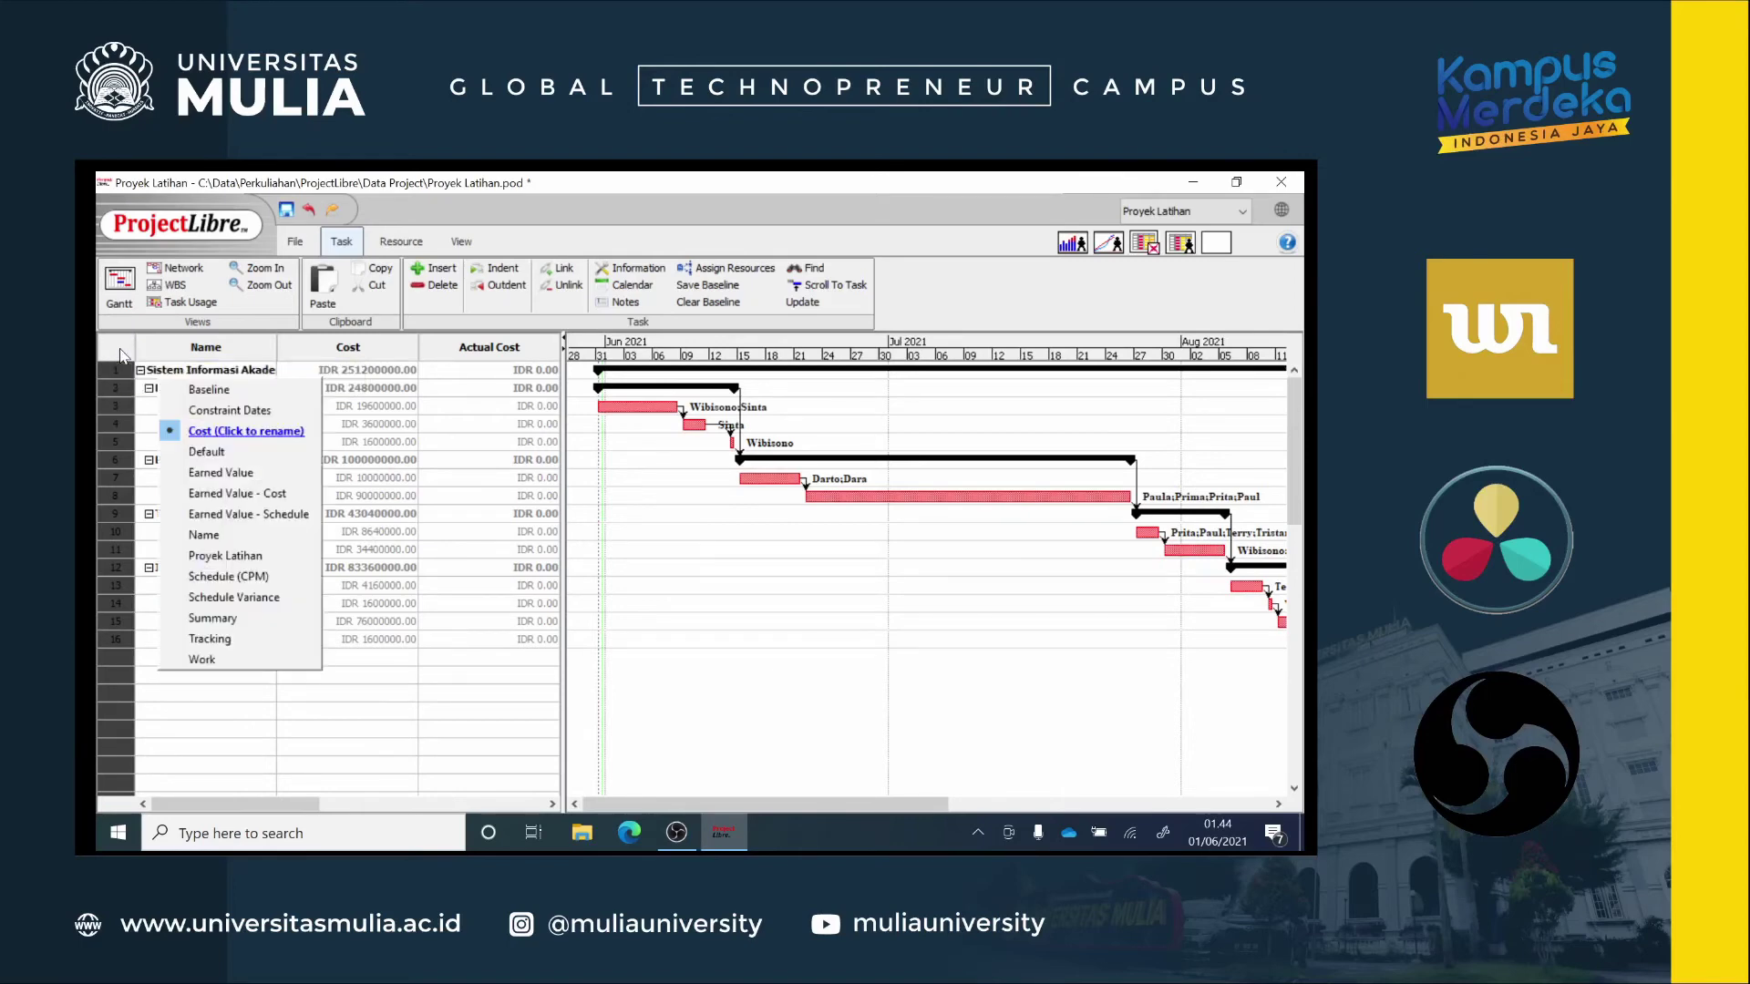
pyautogui.click(217, 451)
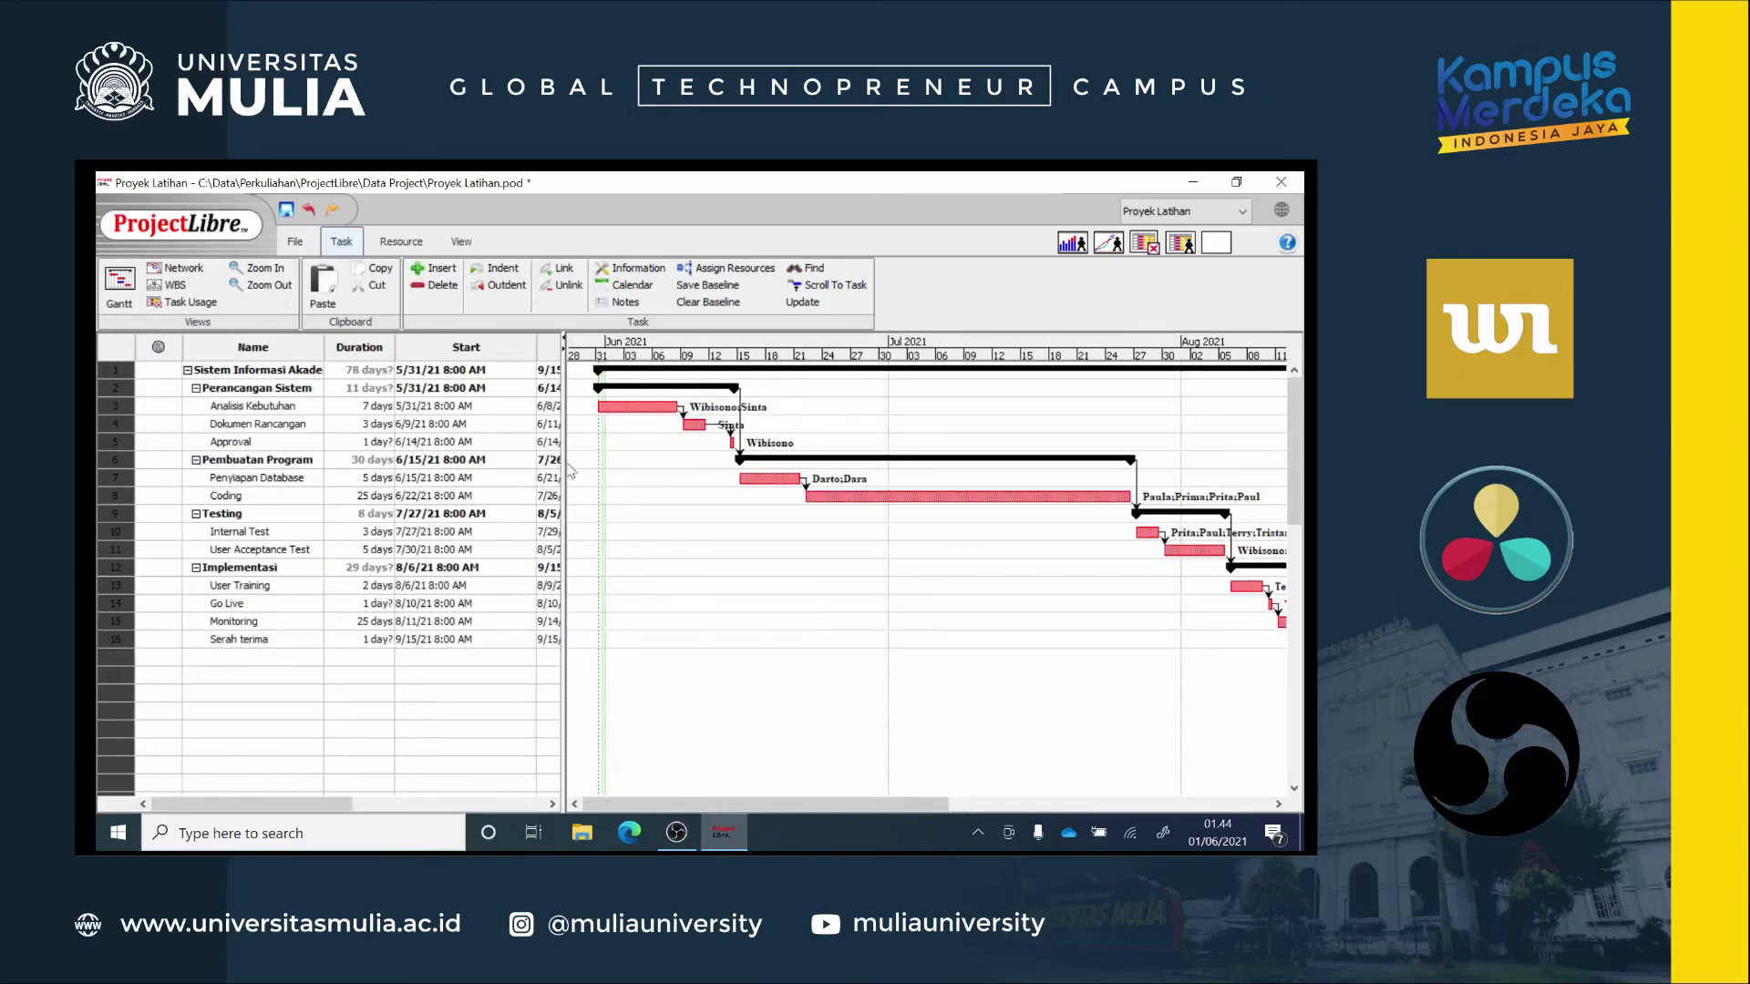
pyautogui.moveTo(562, 462); pyautogui.dragTo(684, 462)
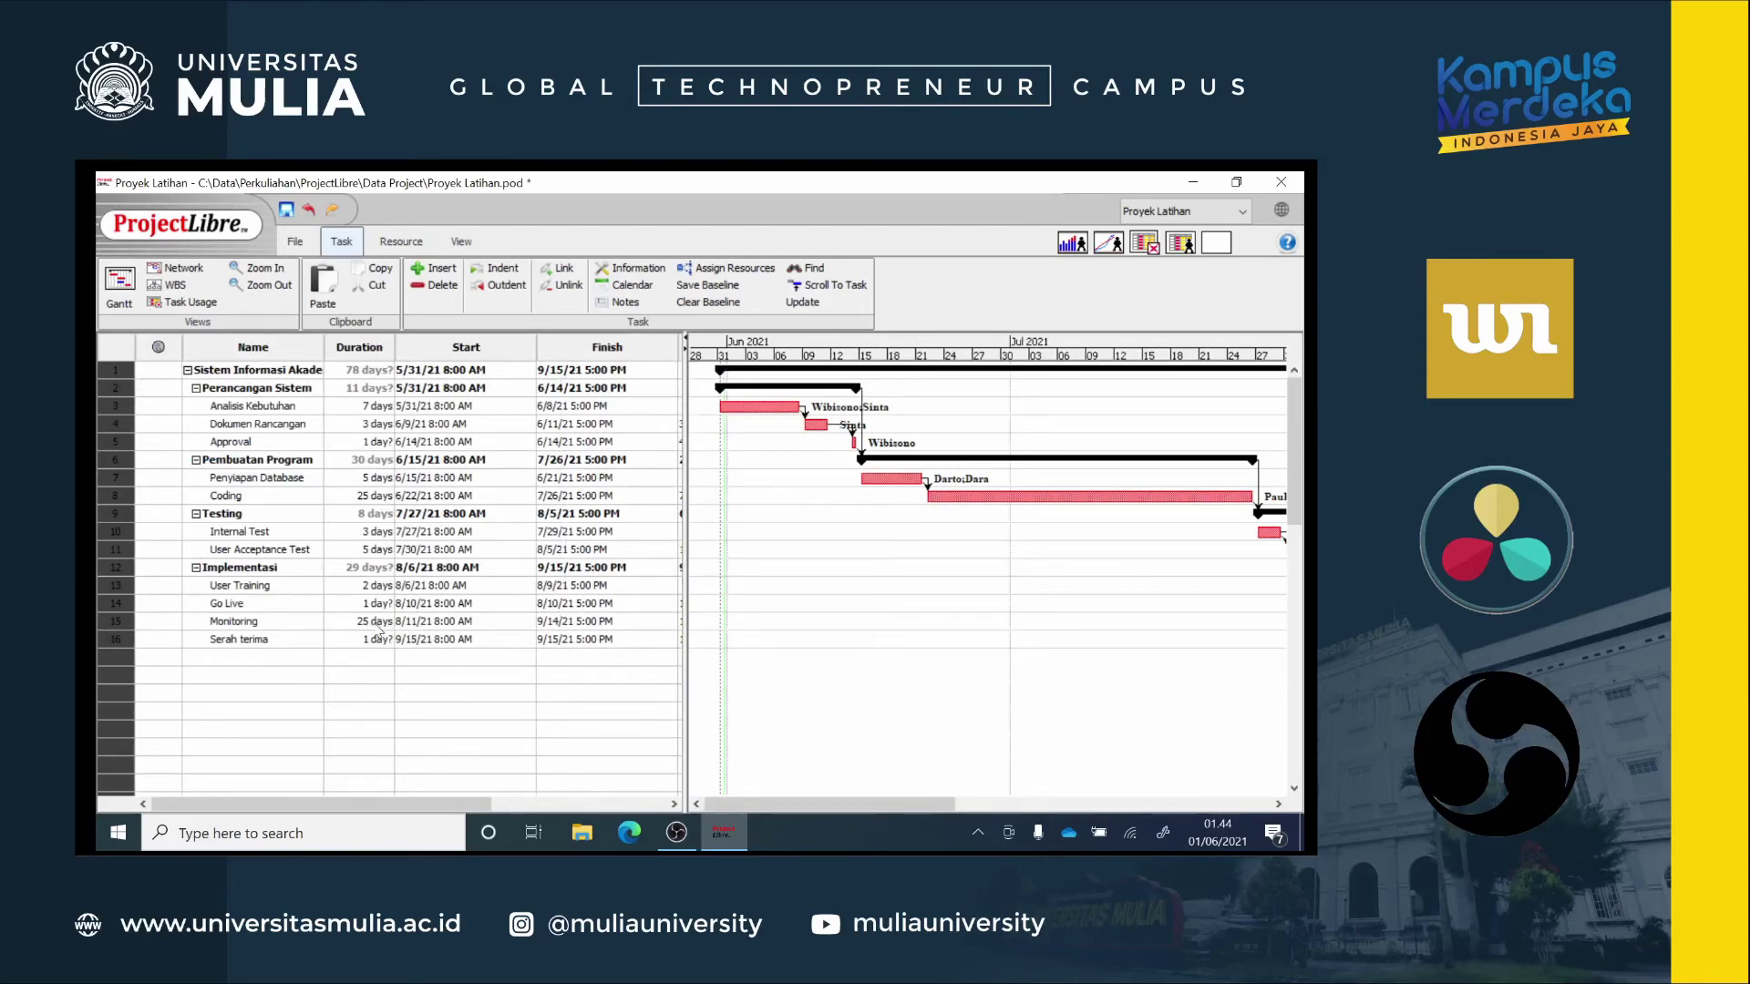
# Step: Set the duration of the Monitoring task to 14 days
pyautogui.doubleClick(368, 626)
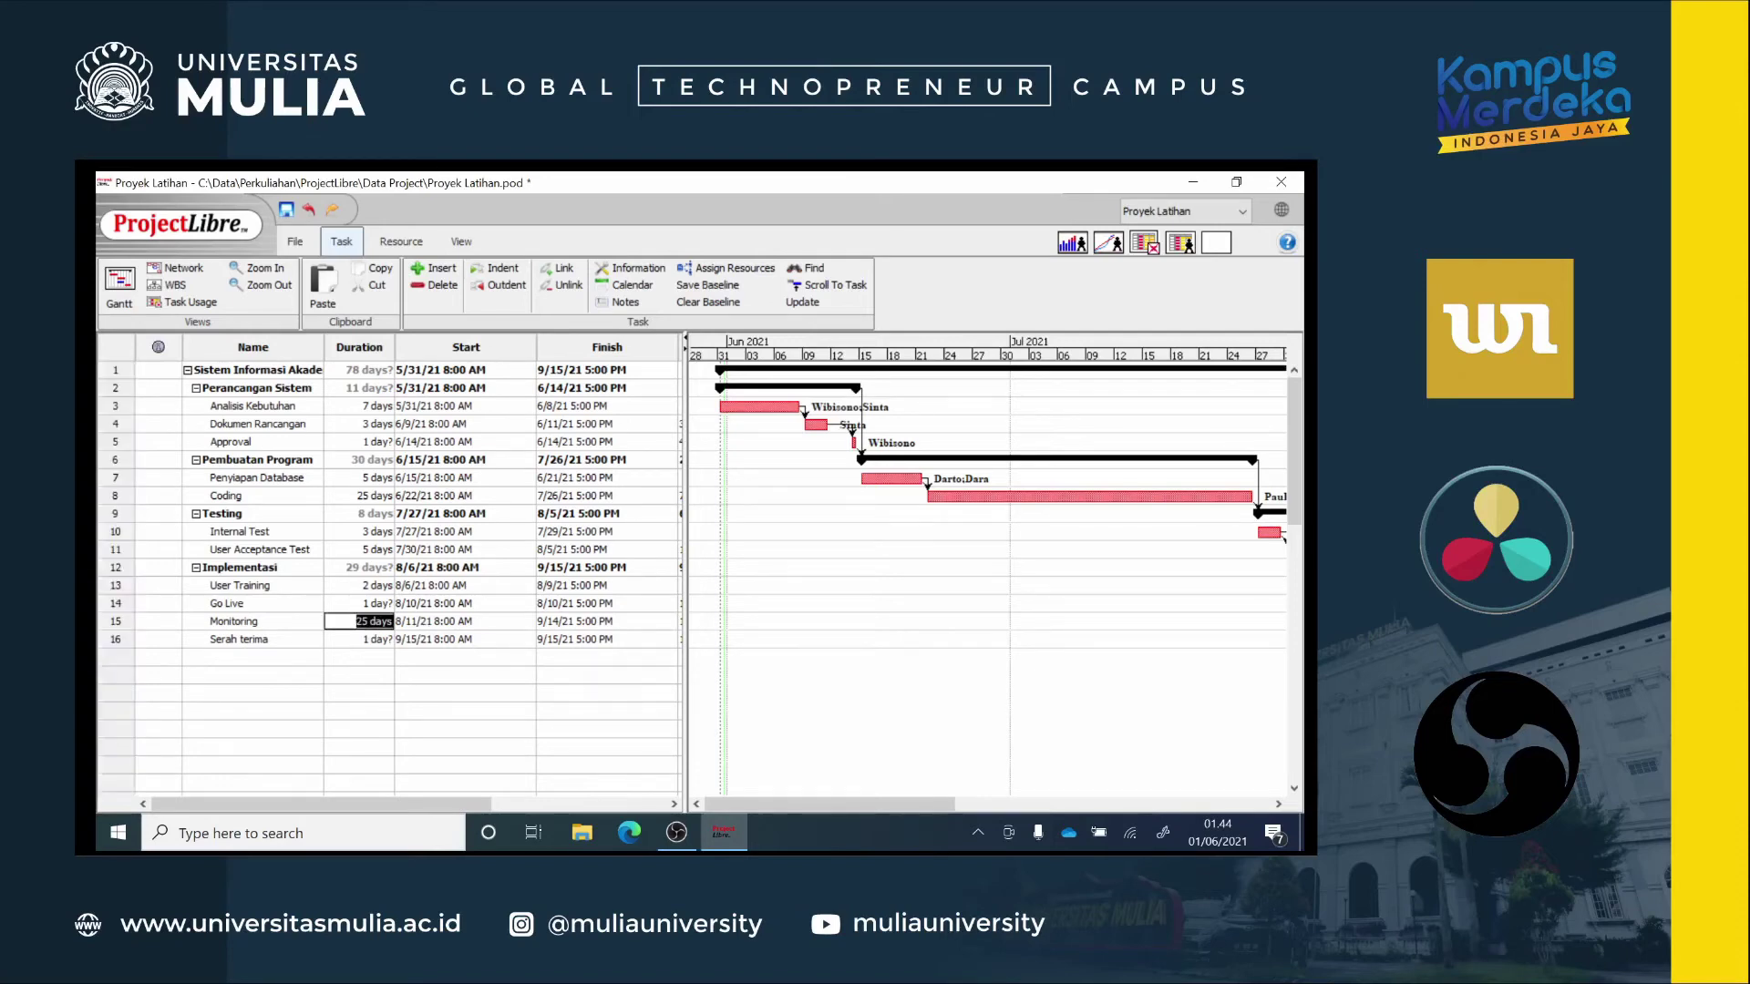
pyautogui.write('14')
pyautogui.press('Return')
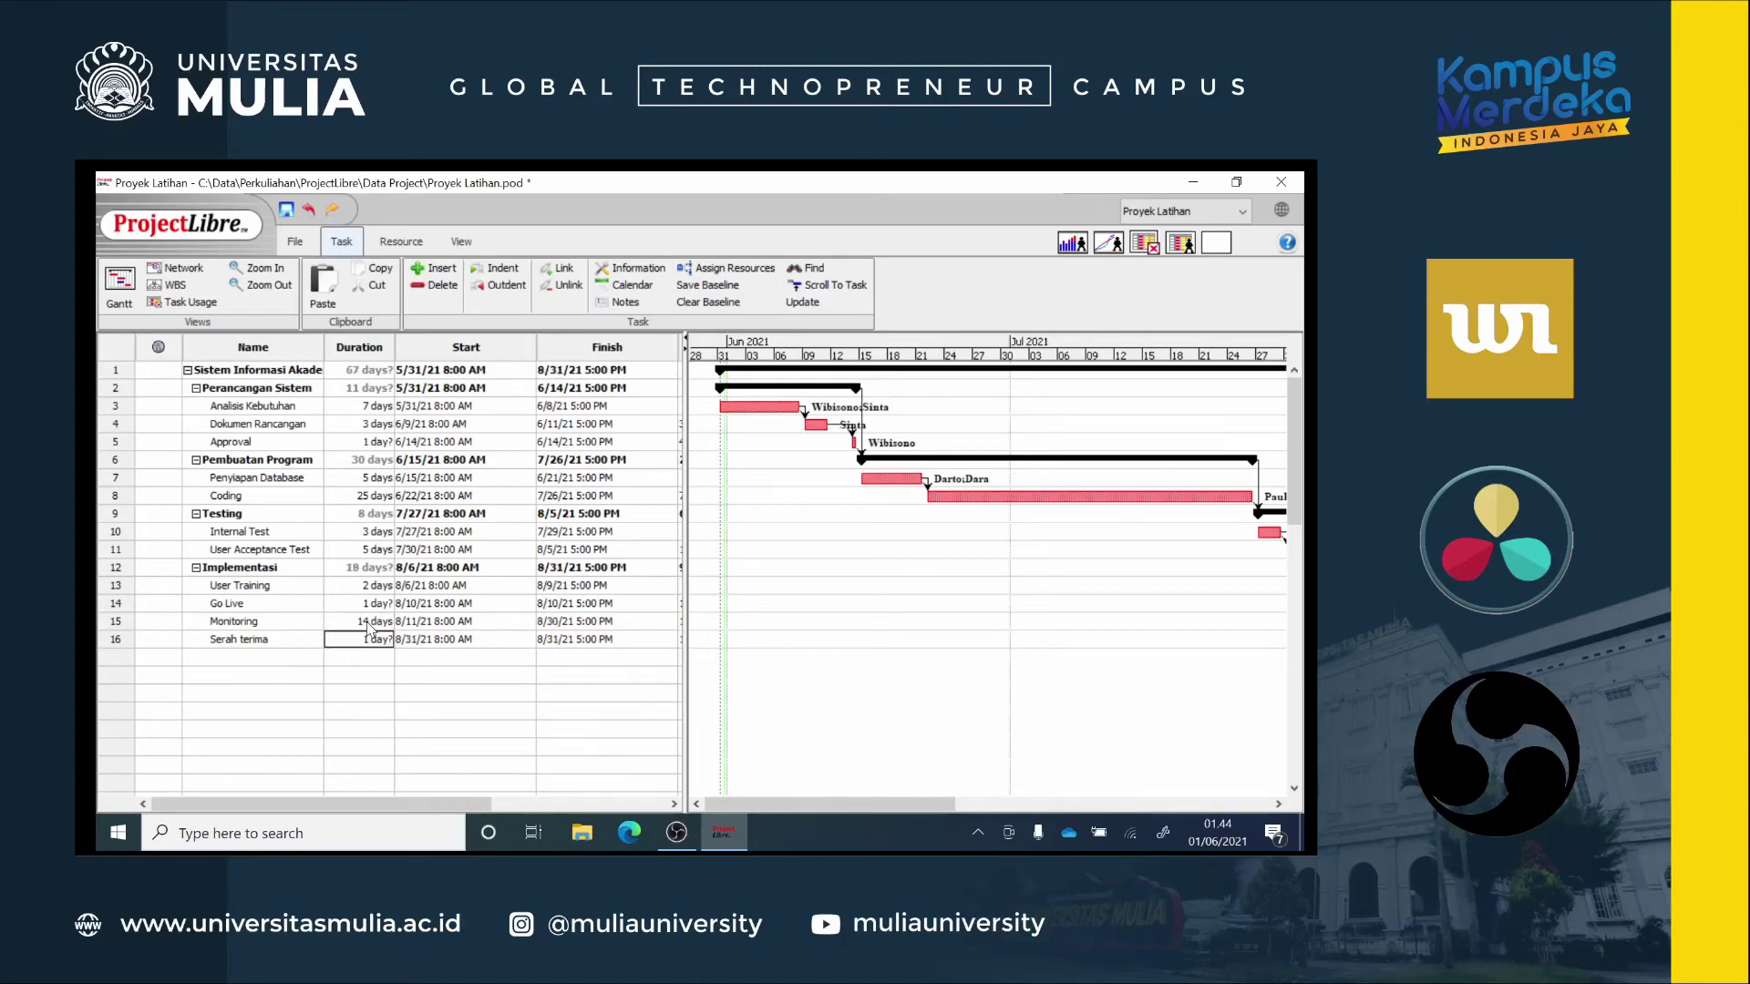
# Step: Set the duration of the Coding task to 20 days
pyautogui.click(367, 500)
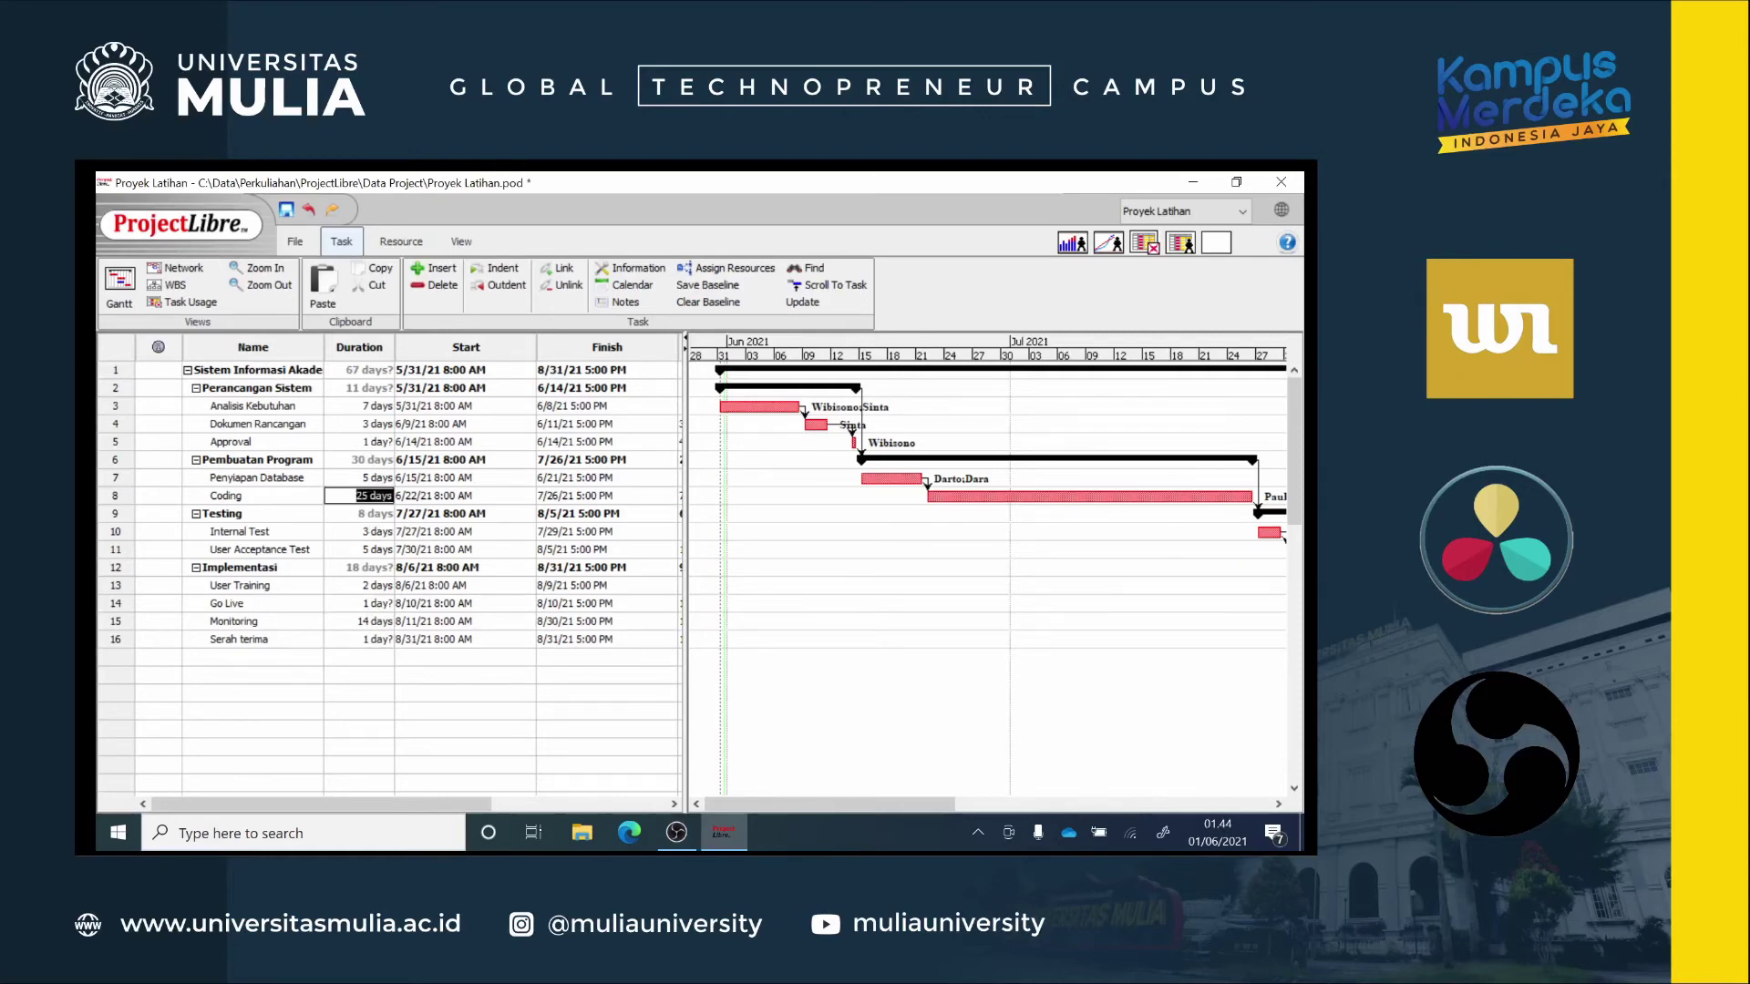
pyautogui.write('20')
pyautogui.press('Return')
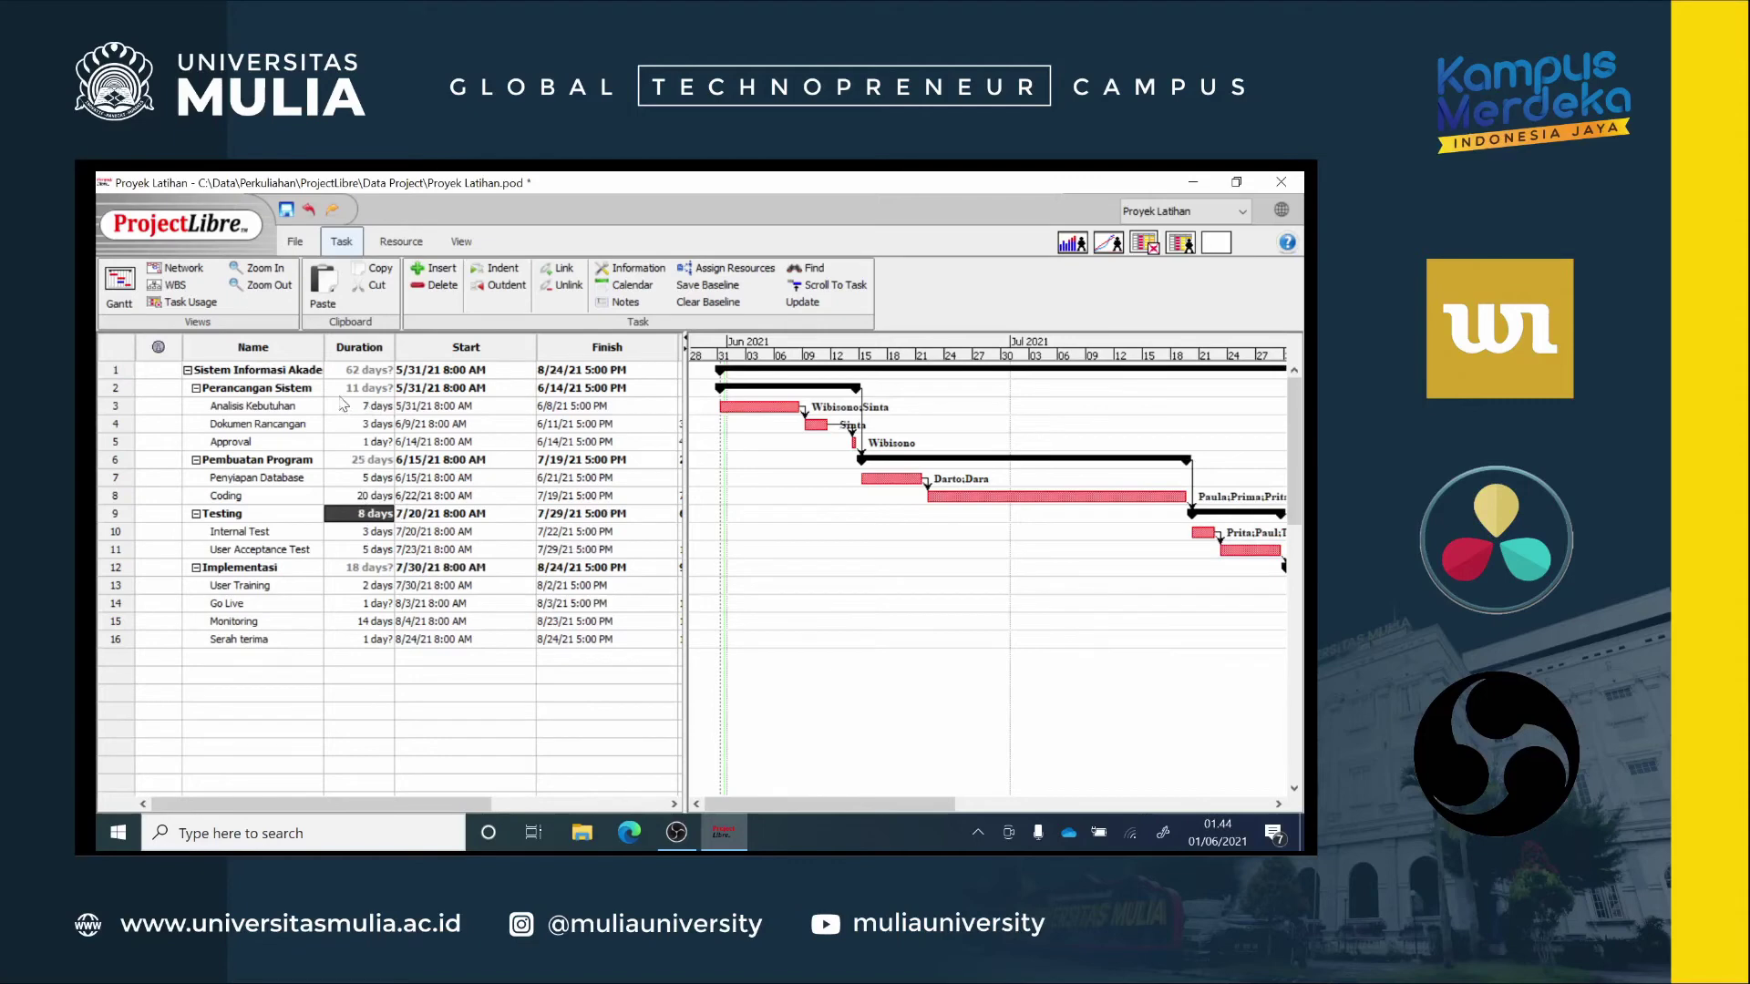
# Step: Show the Cost table to examine the cost of every task and phase, and return to the Default column set
pyautogui.click(115, 351)
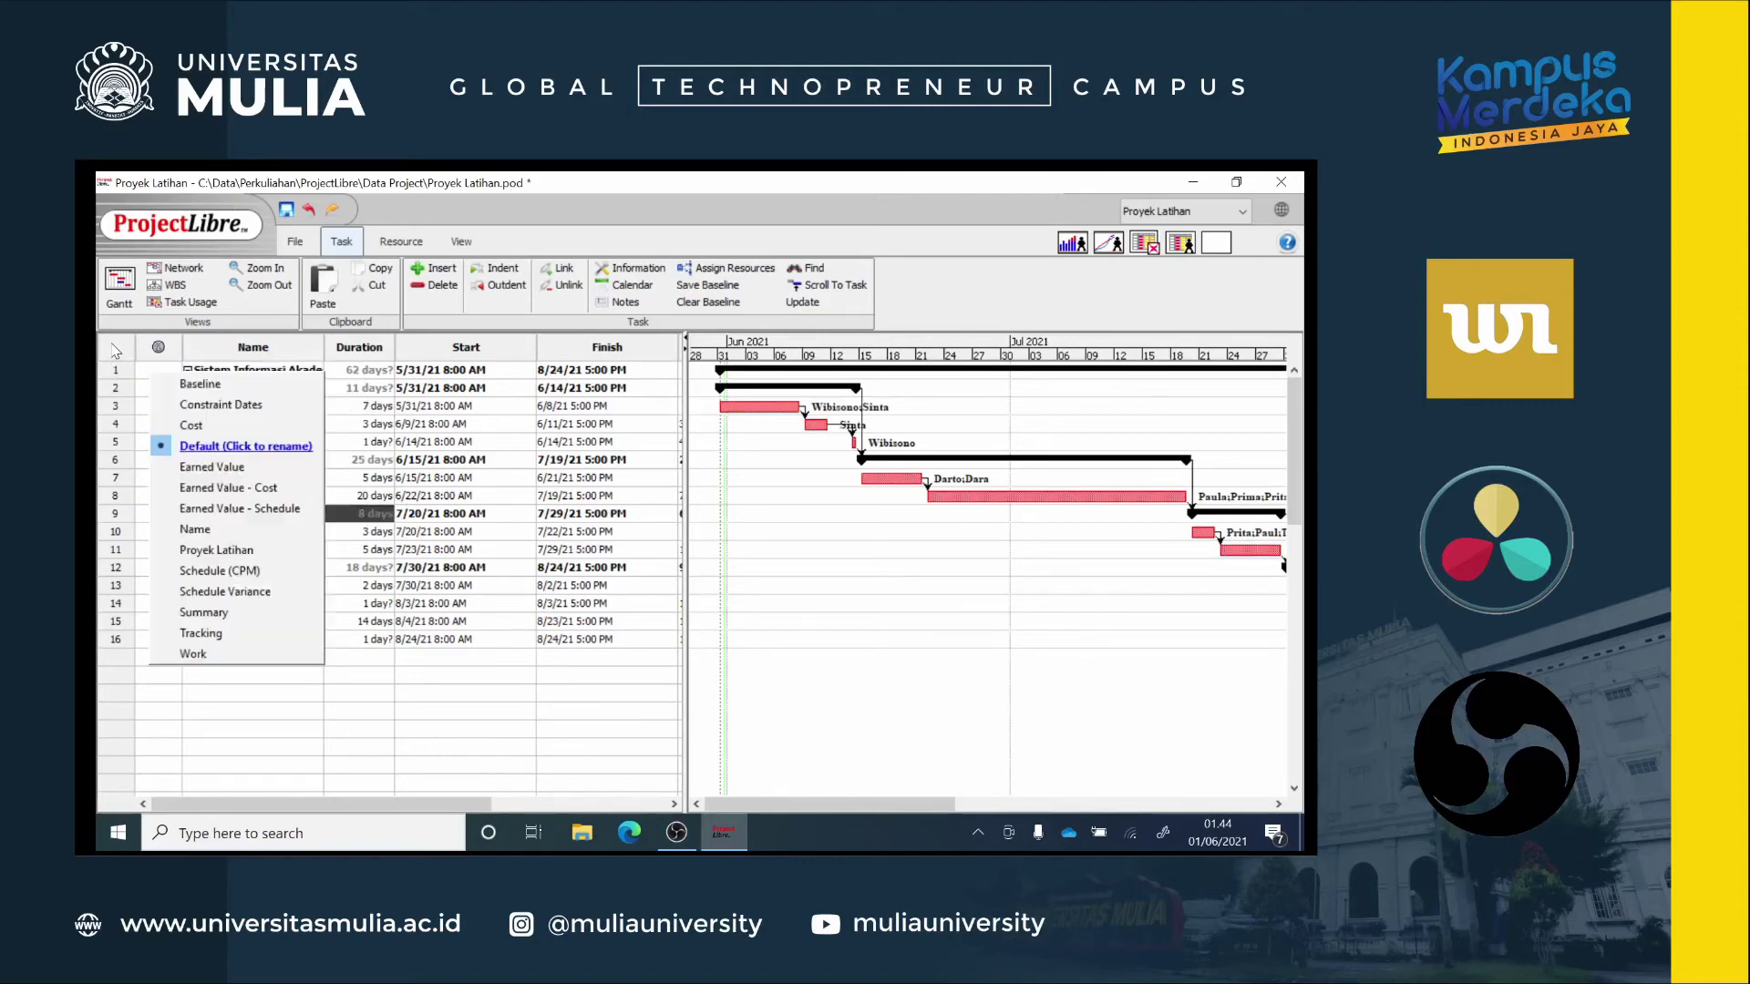
pyautogui.click(192, 425)
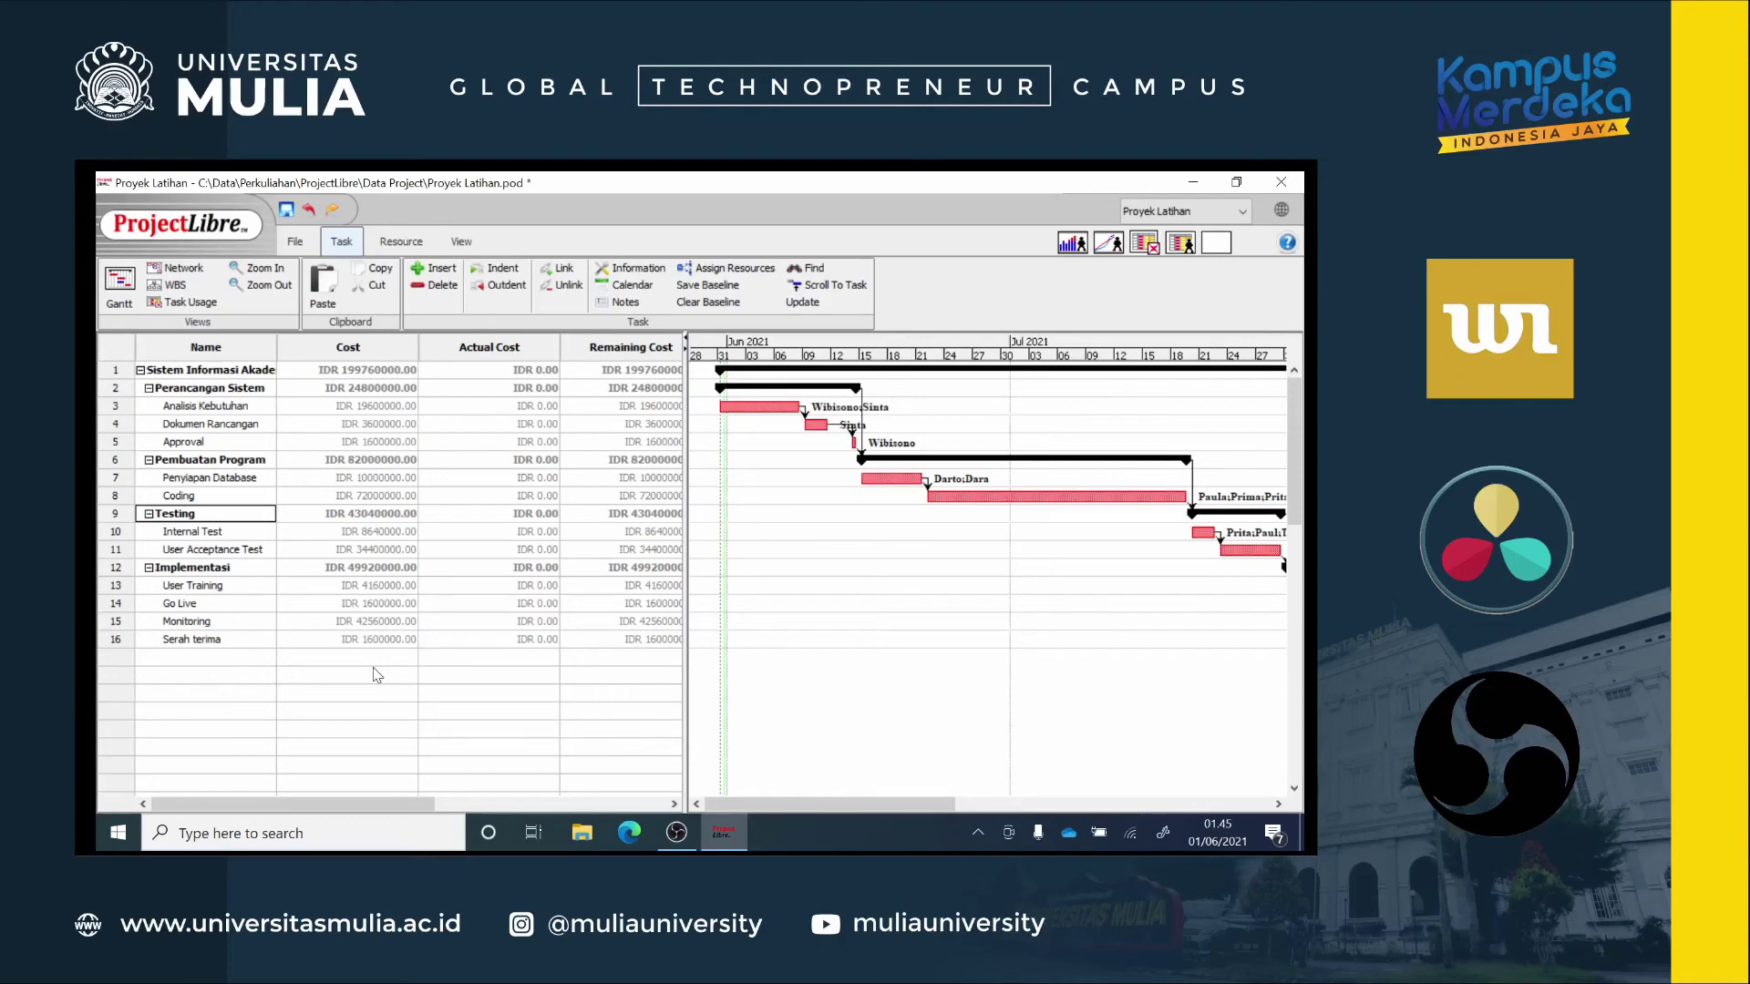
pyautogui.click(116, 350)
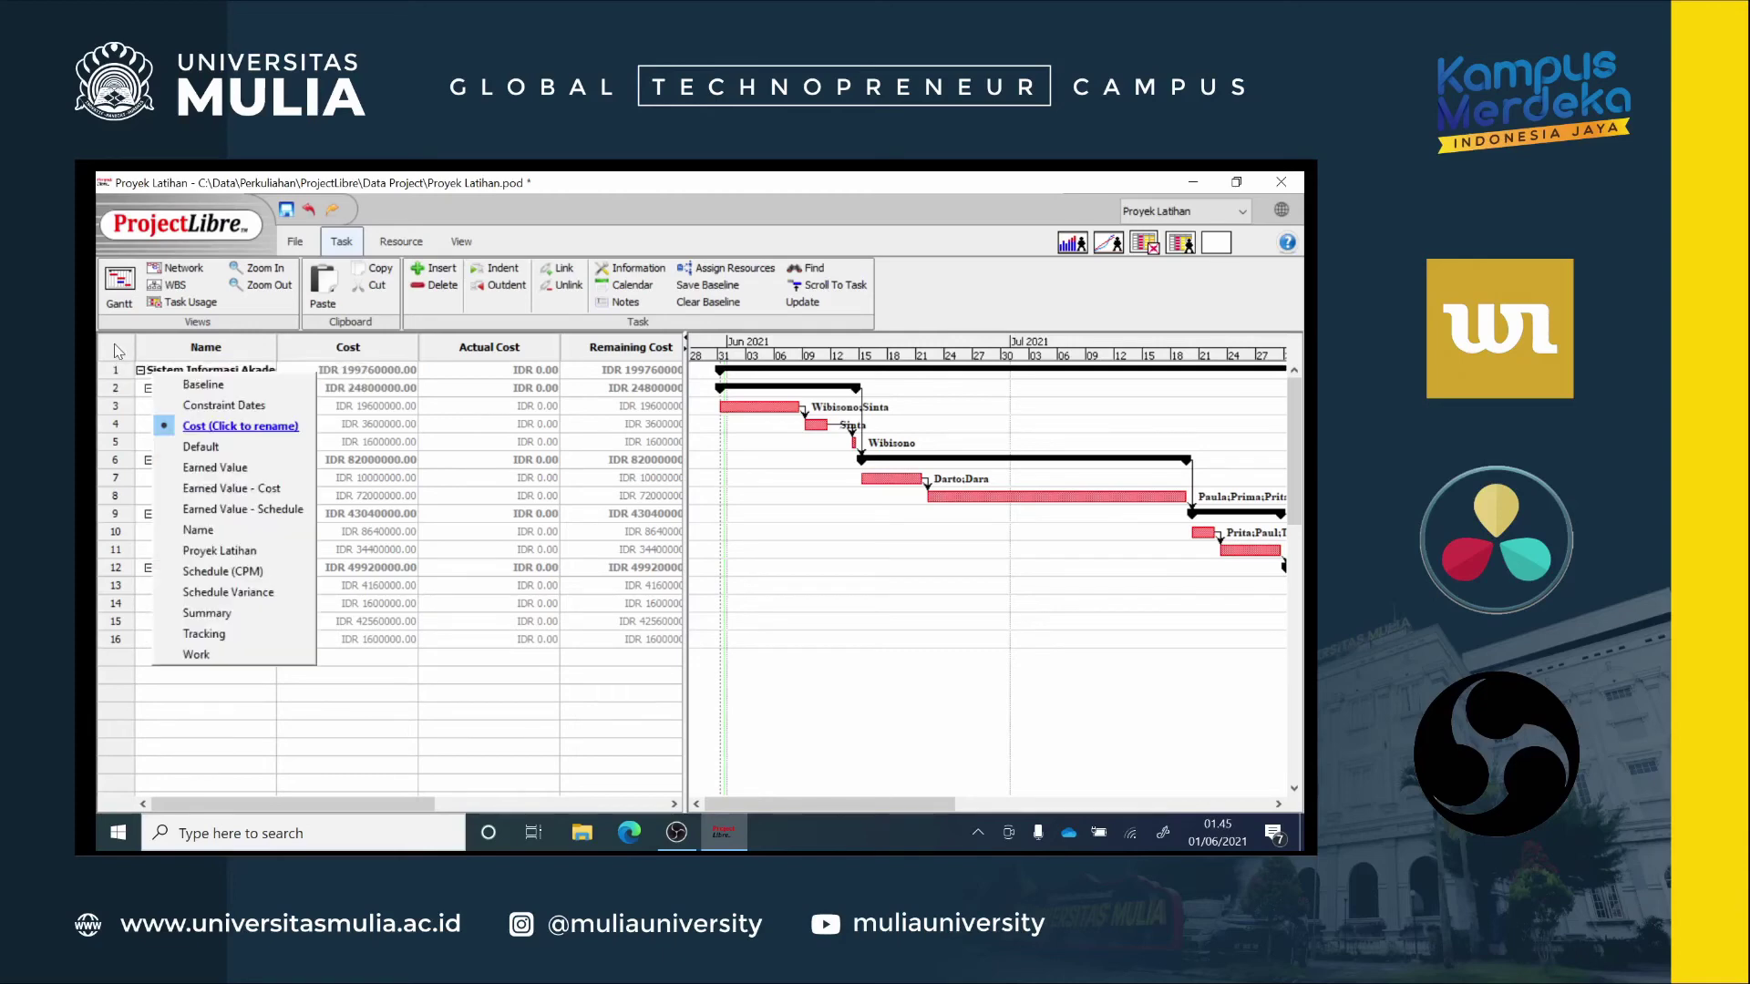
pyautogui.click(215, 446)
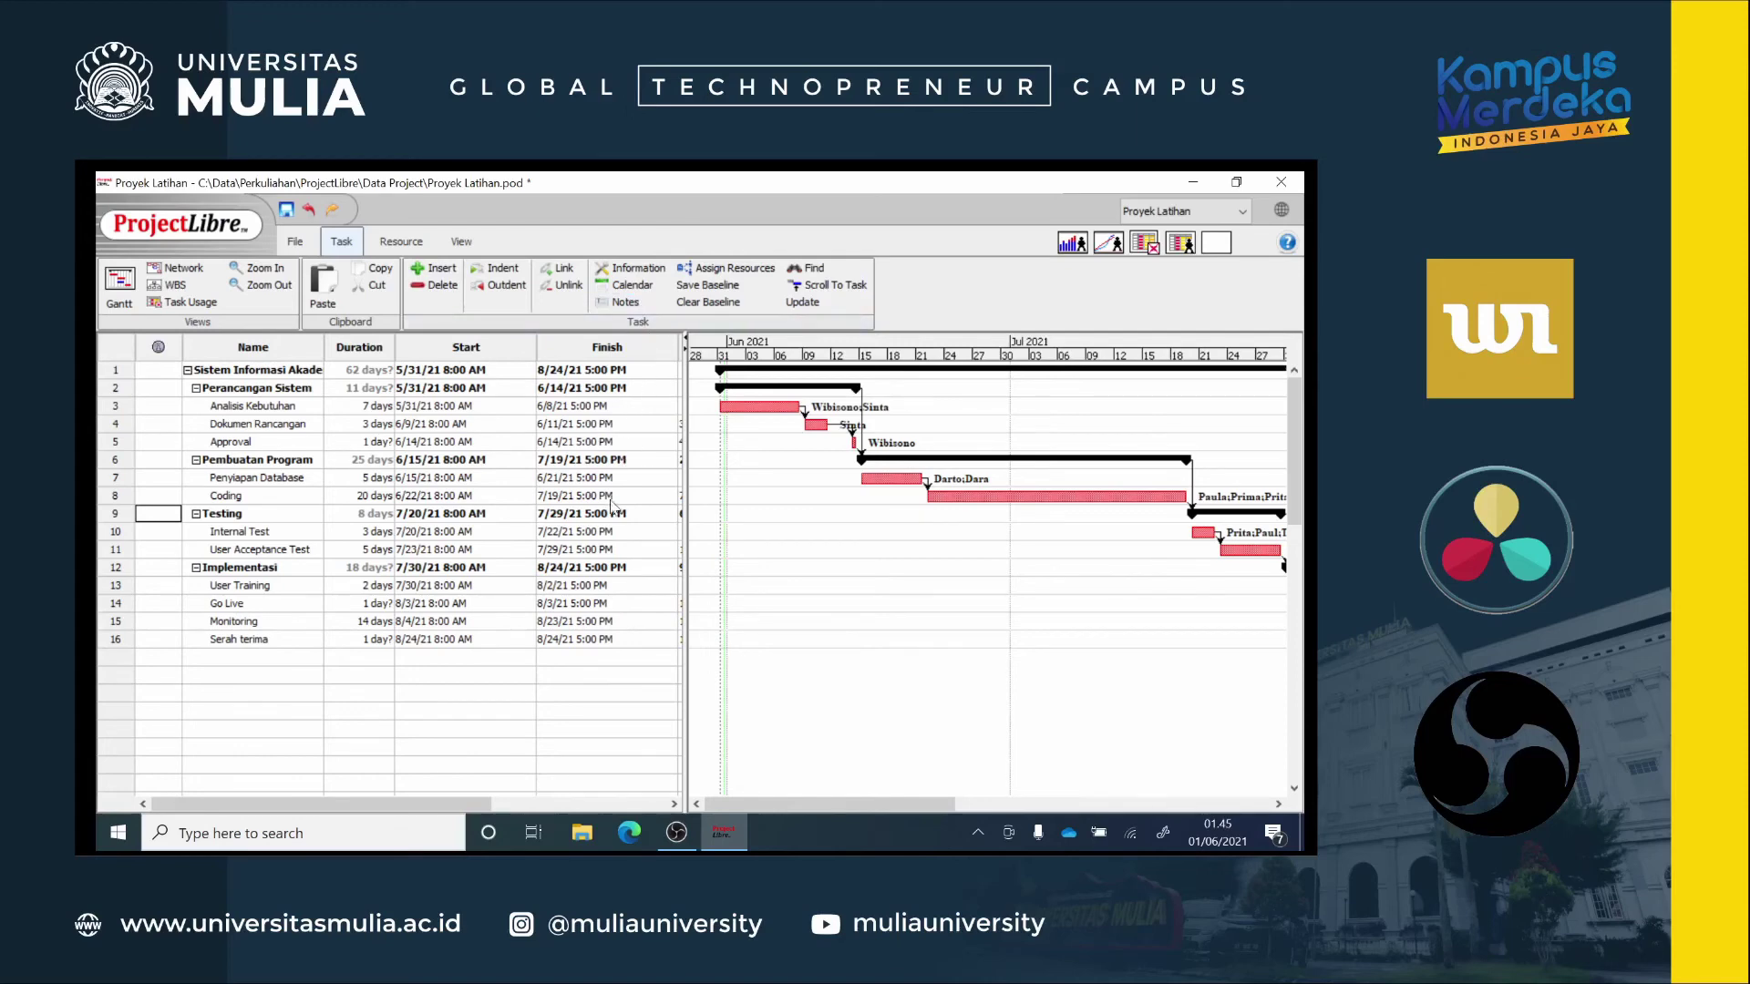
# Step: Open the WBS view and examine the costs of the project, its phases and their tasks
pyautogui.moveTo(753, 809)
pyautogui.mouseDown()
pyautogui.moveTo(1048, 811)
pyautogui.moveTo(769, 834)
pyautogui.mouseUp()
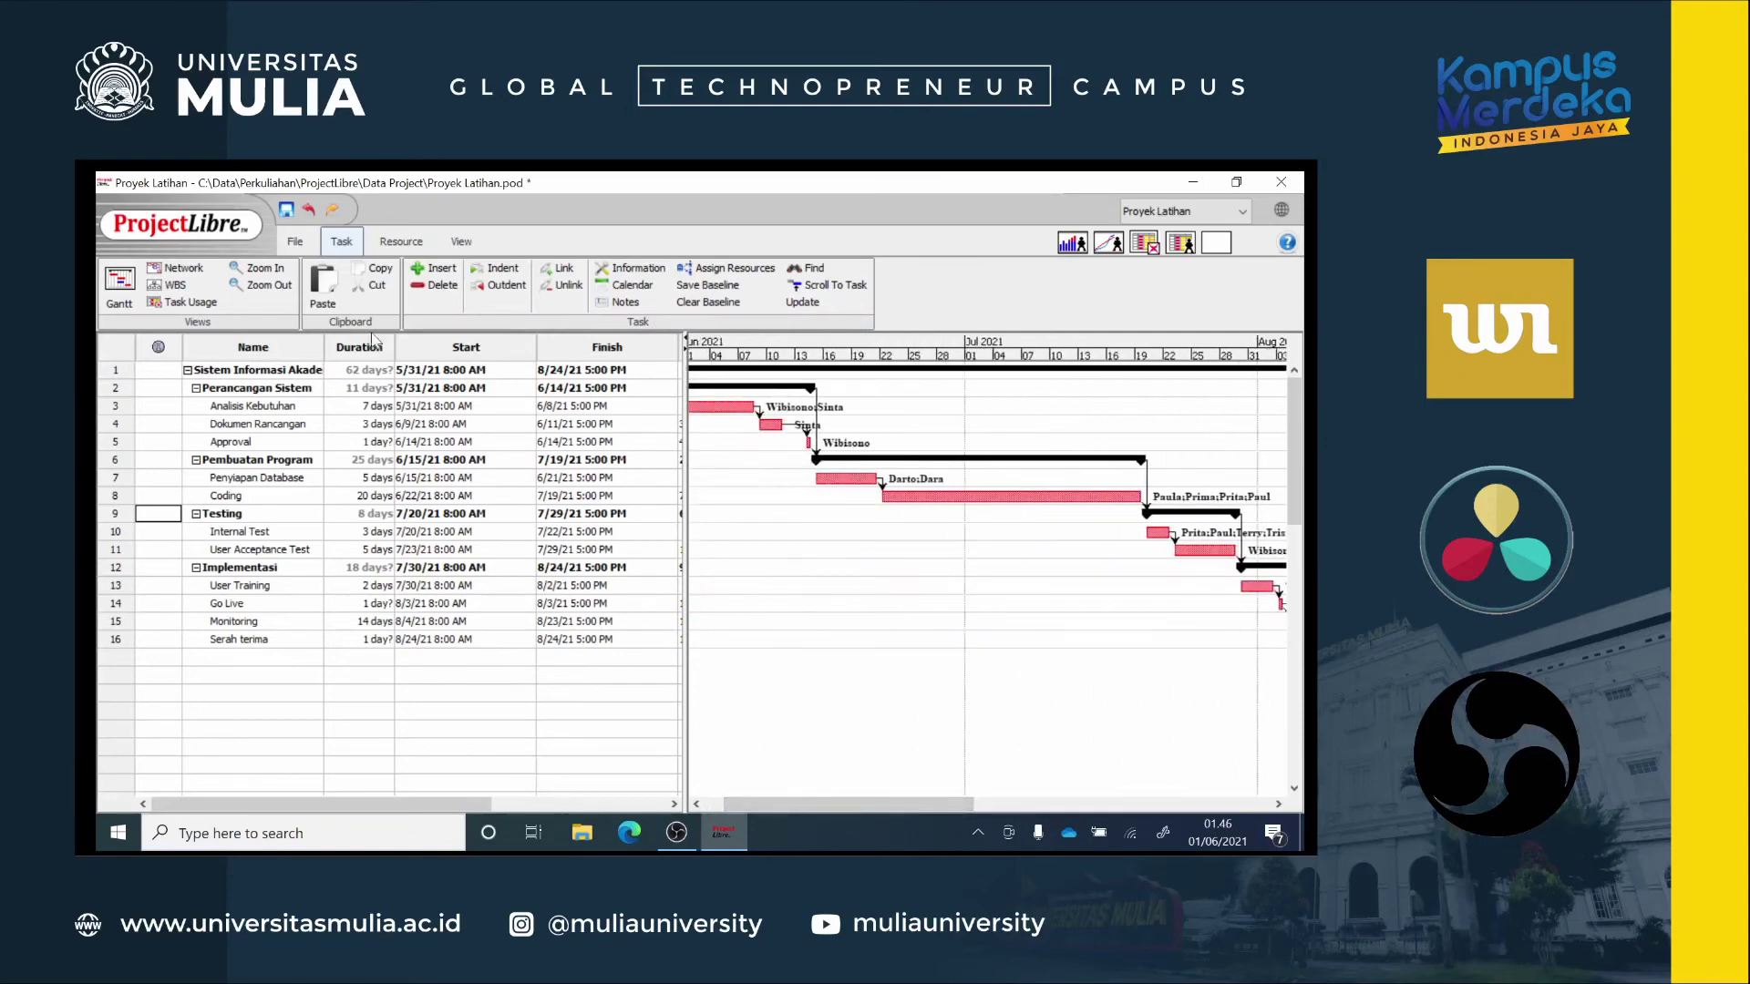
pyautogui.click(182, 288)
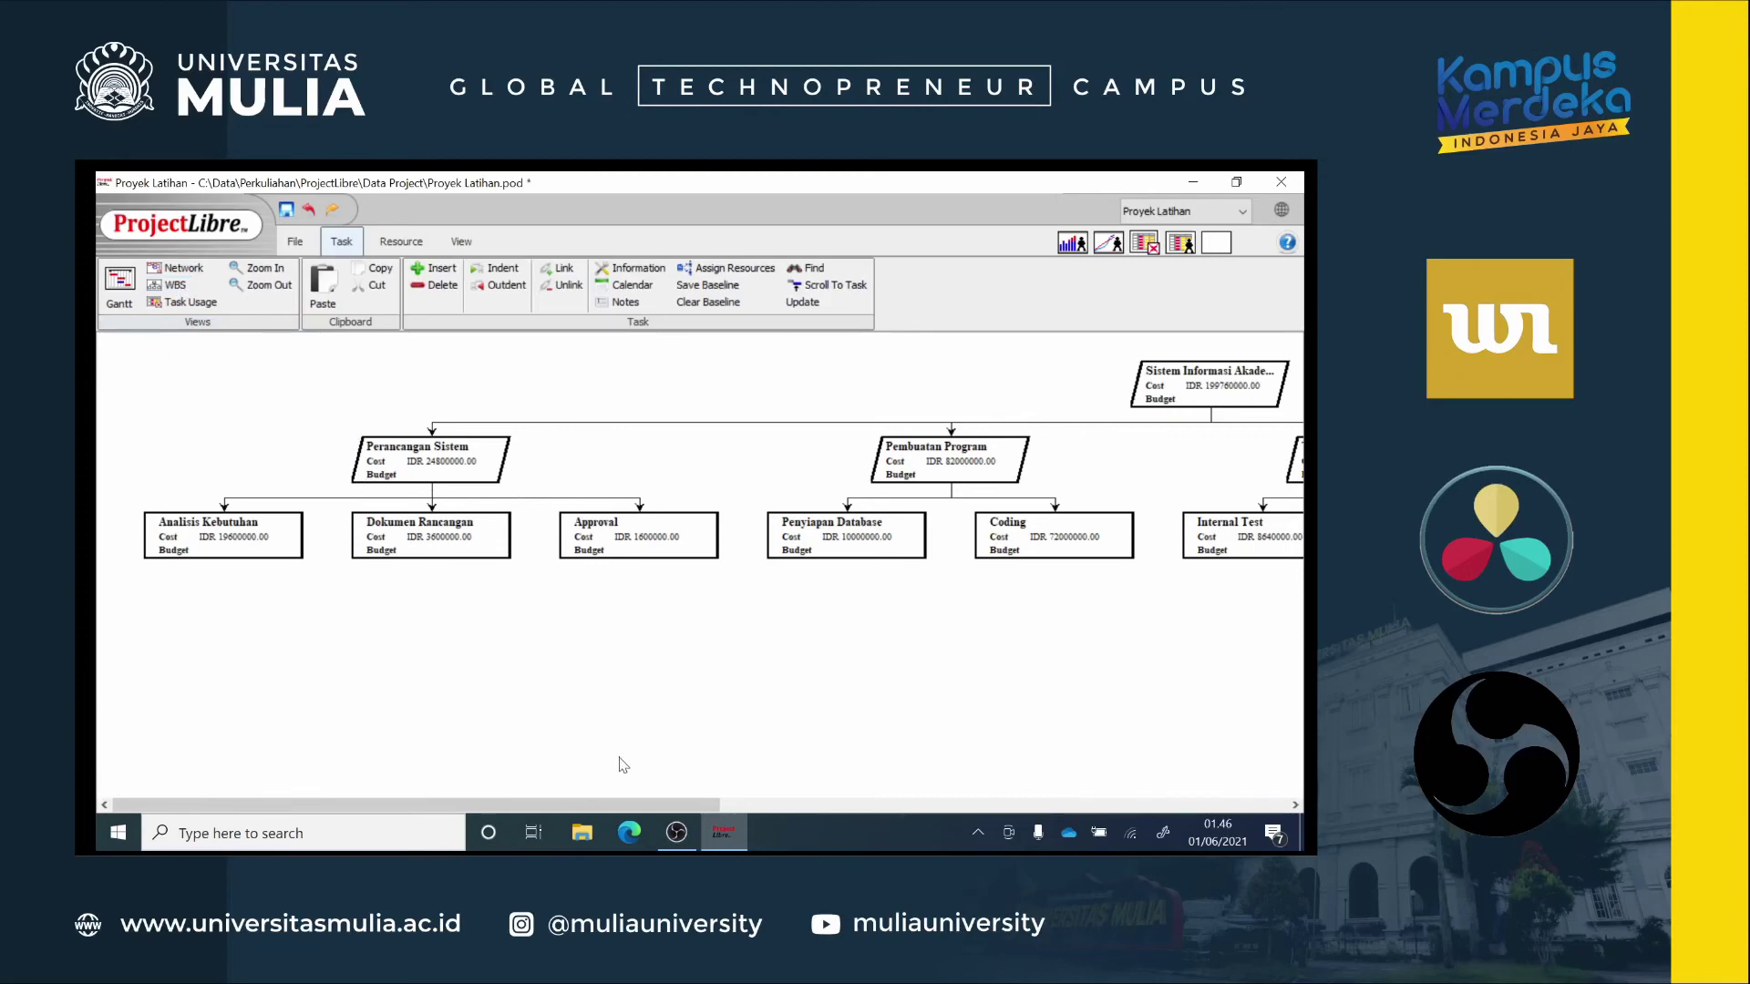
pyautogui.moveTo(620, 803); pyautogui.dragTo(878, 801)
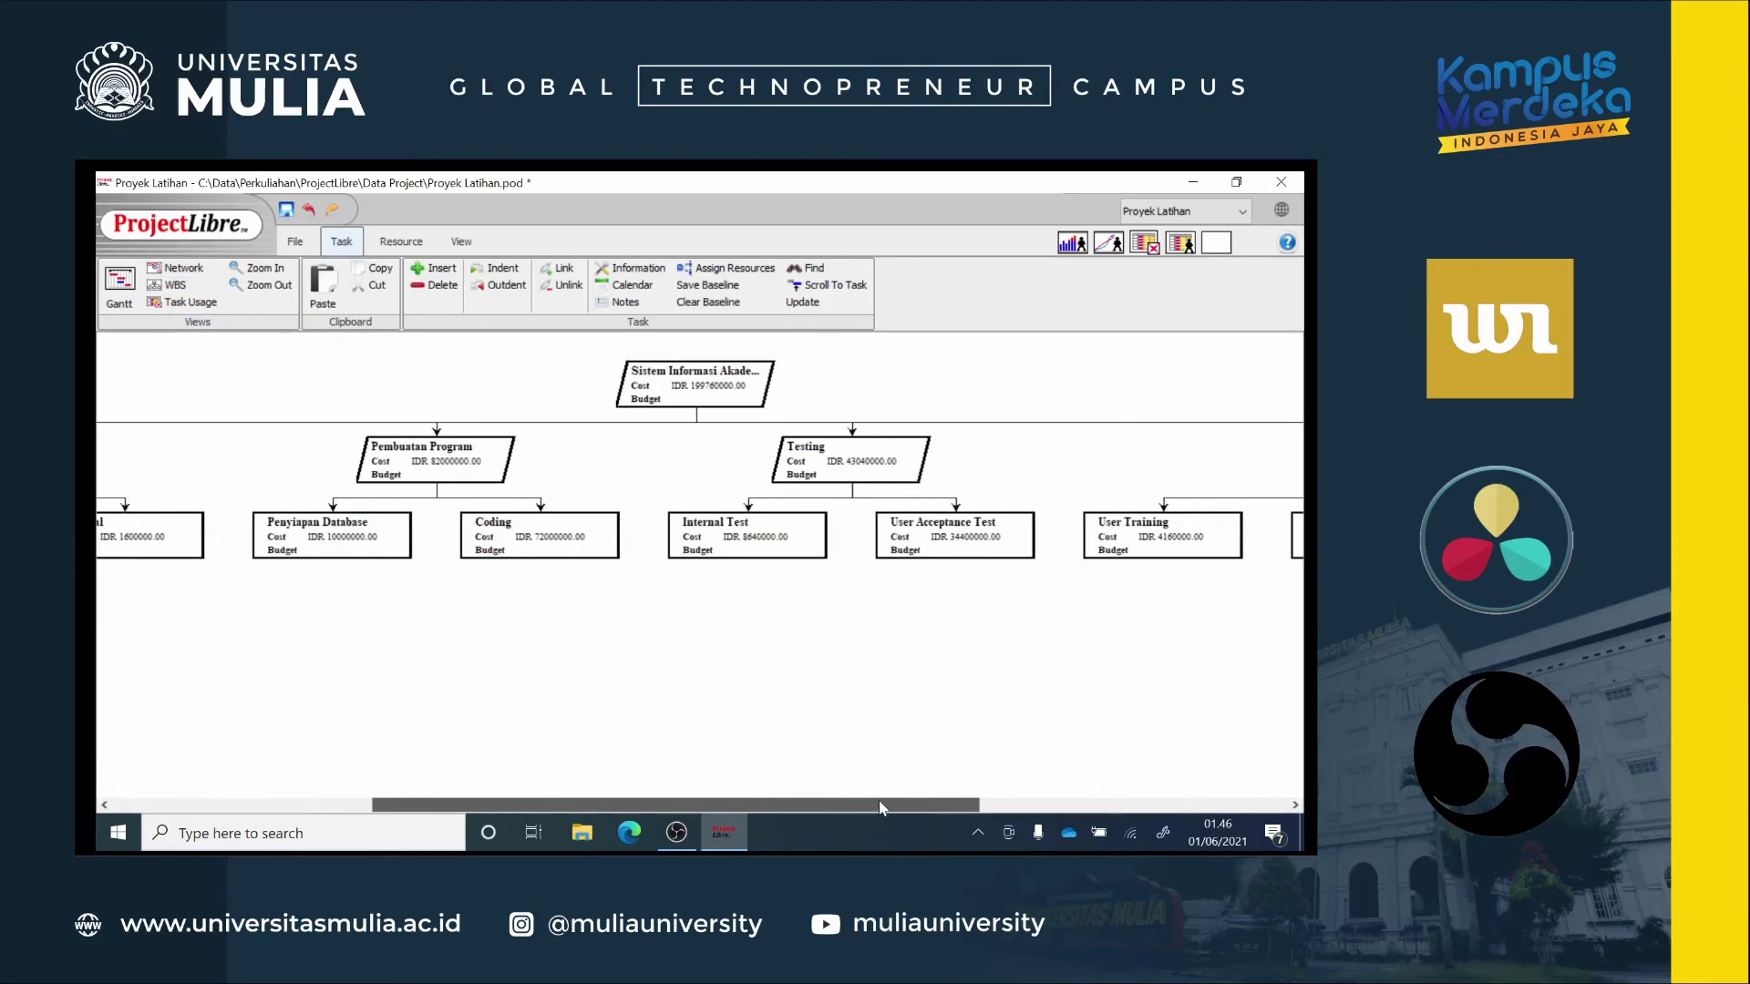
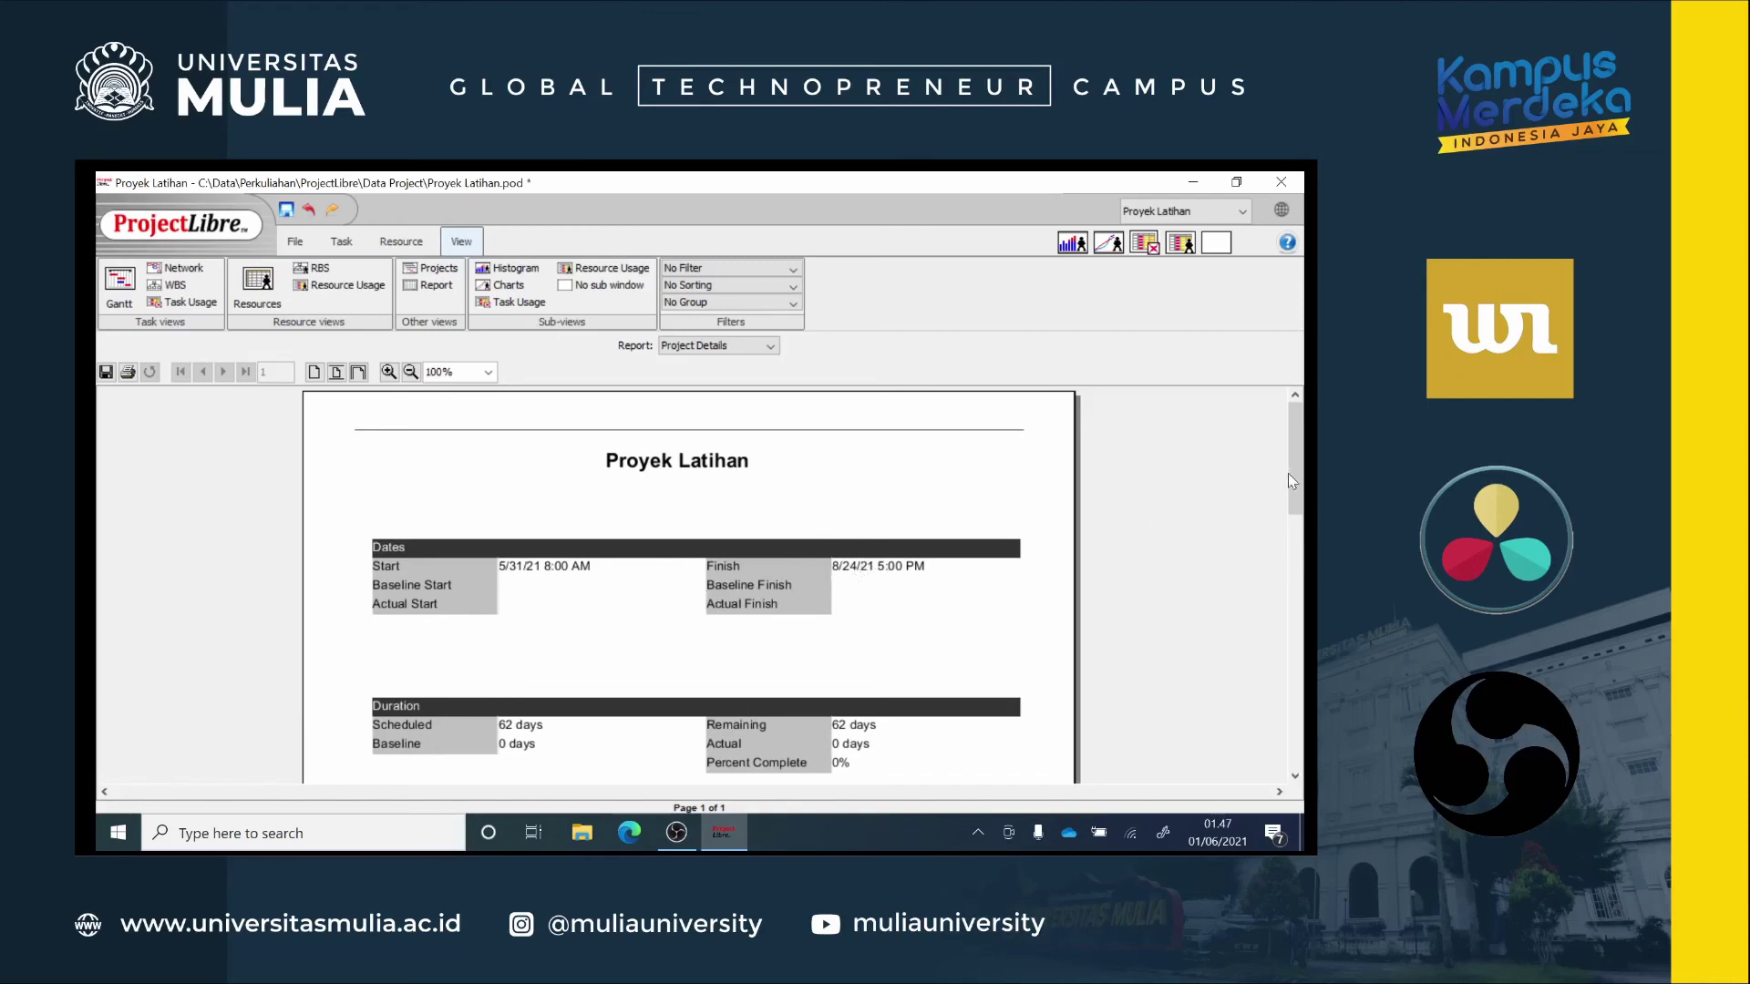
# Step: Read through the Project Details report's dates, duration, work and costs sections
pyautogui.moveTo(1294, 472); pyautogui.dragTo(1305, 531)
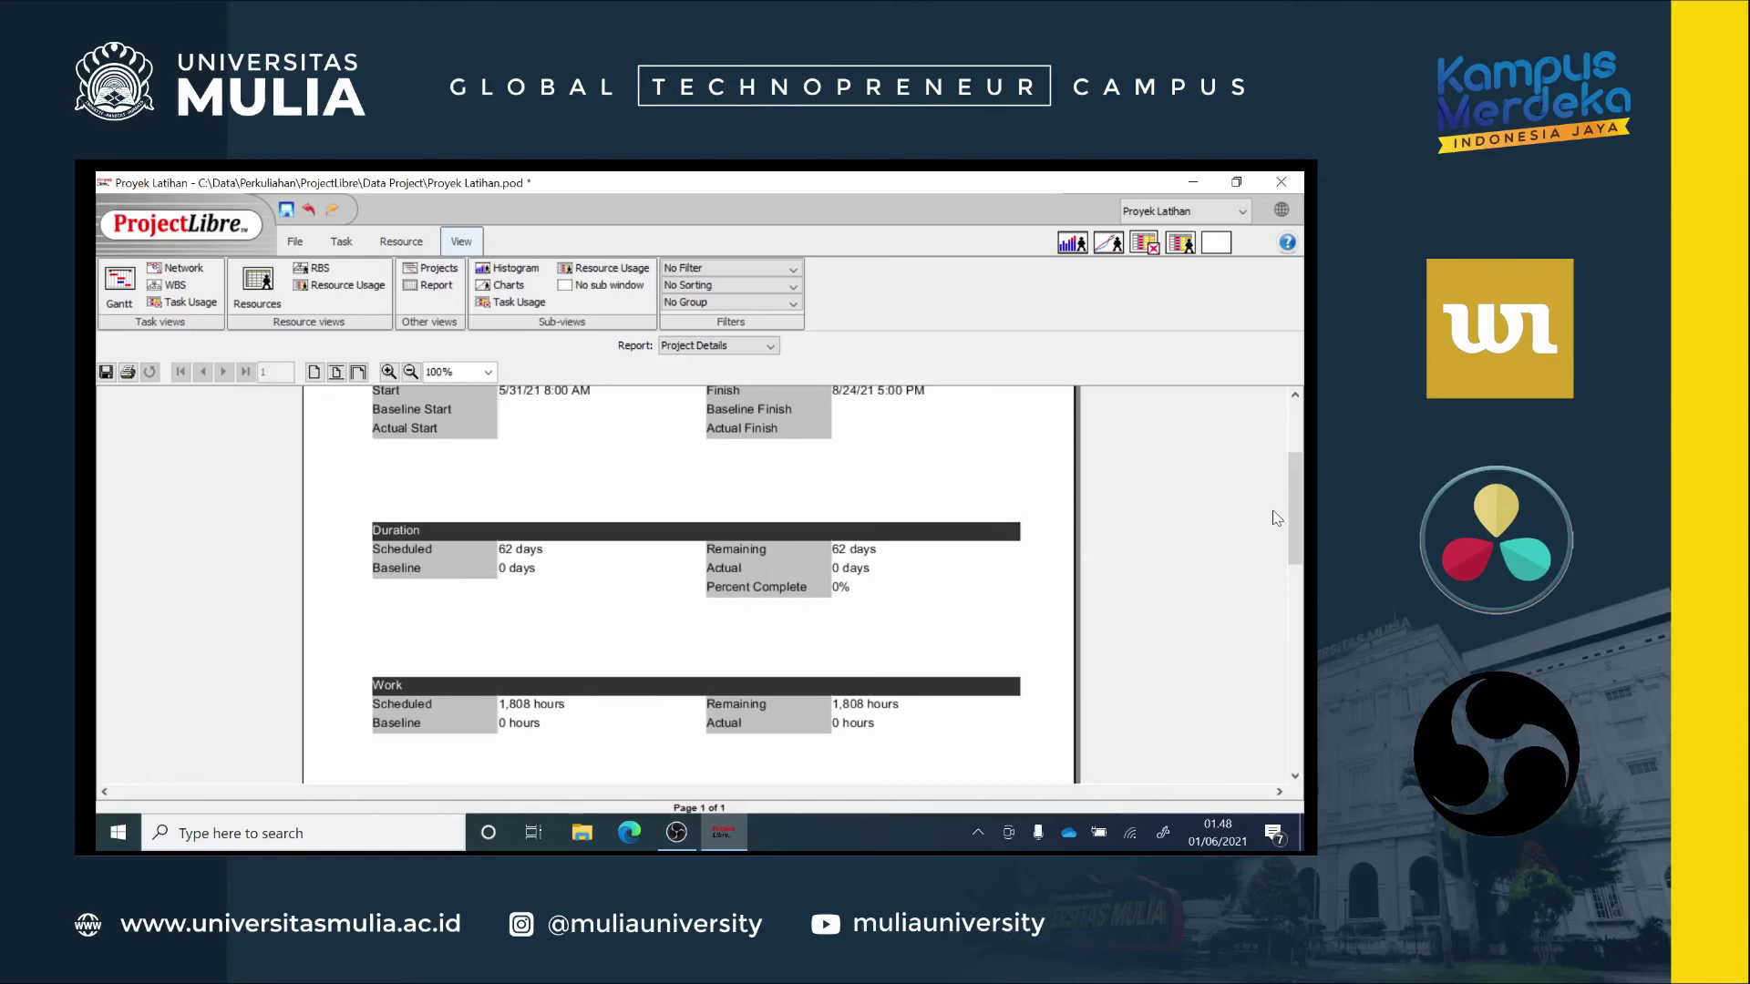
pyautogui.moveTo(1299, 523); pyautogui.dragTo(1288, 431)
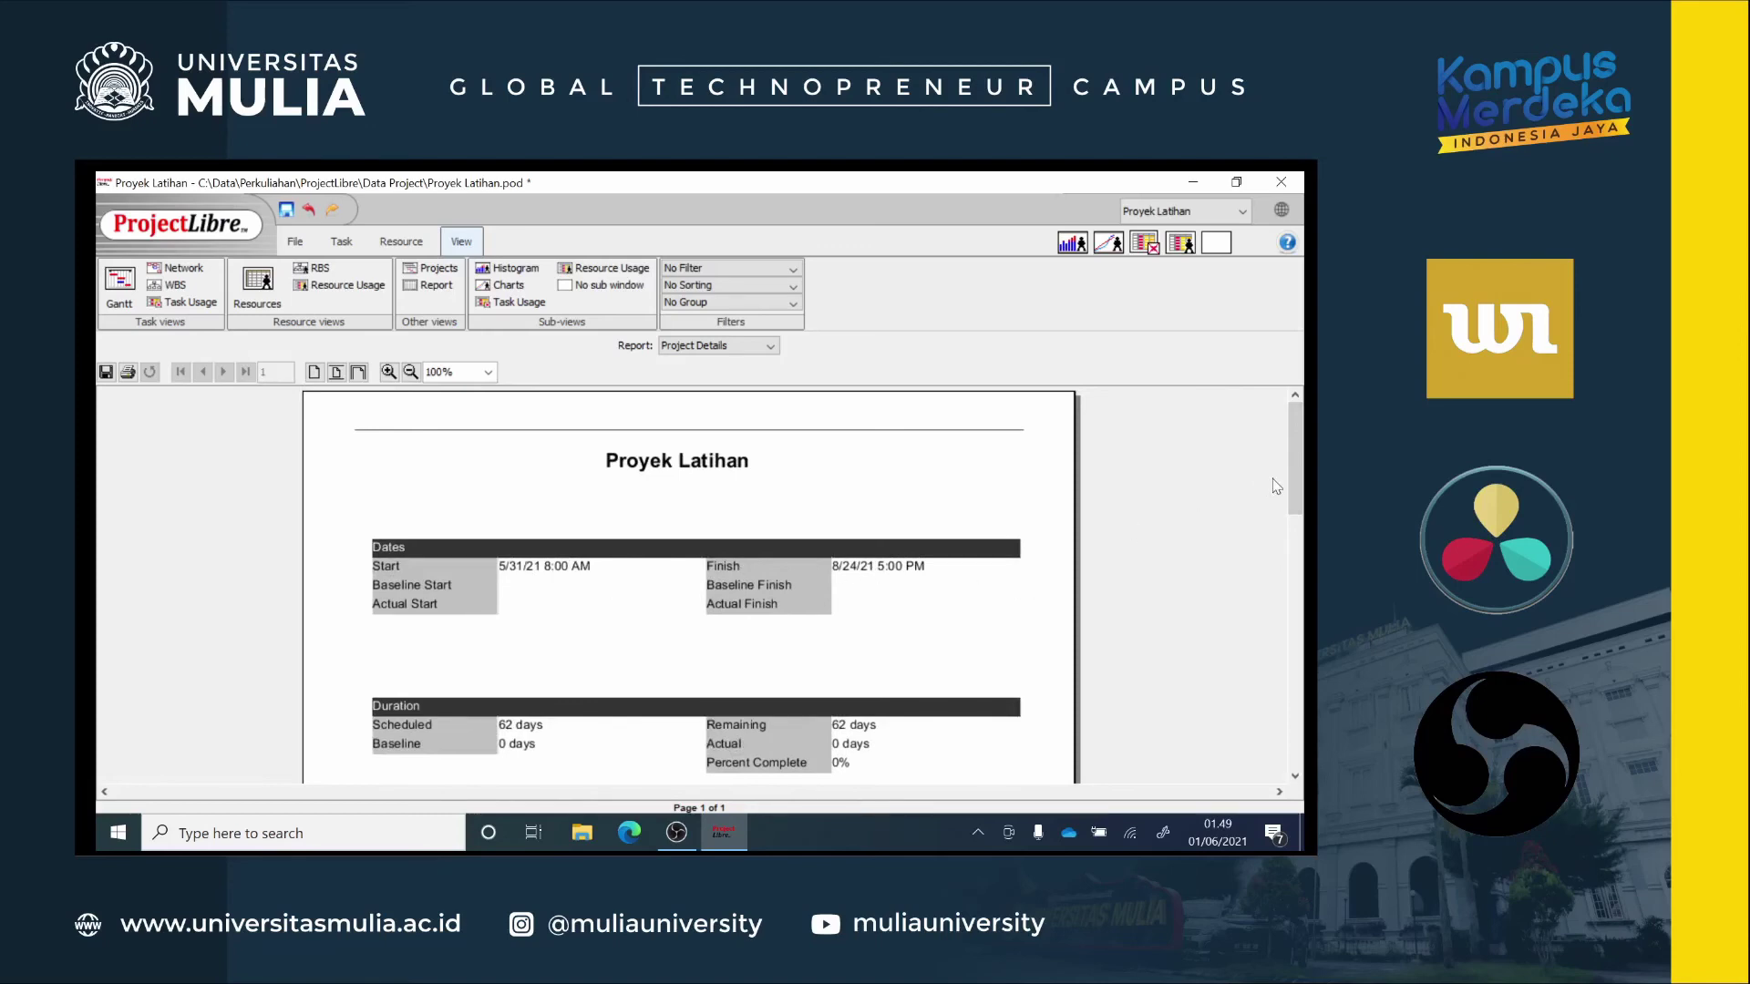
pyautogui.moveTo(1292, 480); pyautogui.dragTo(1304, 569)
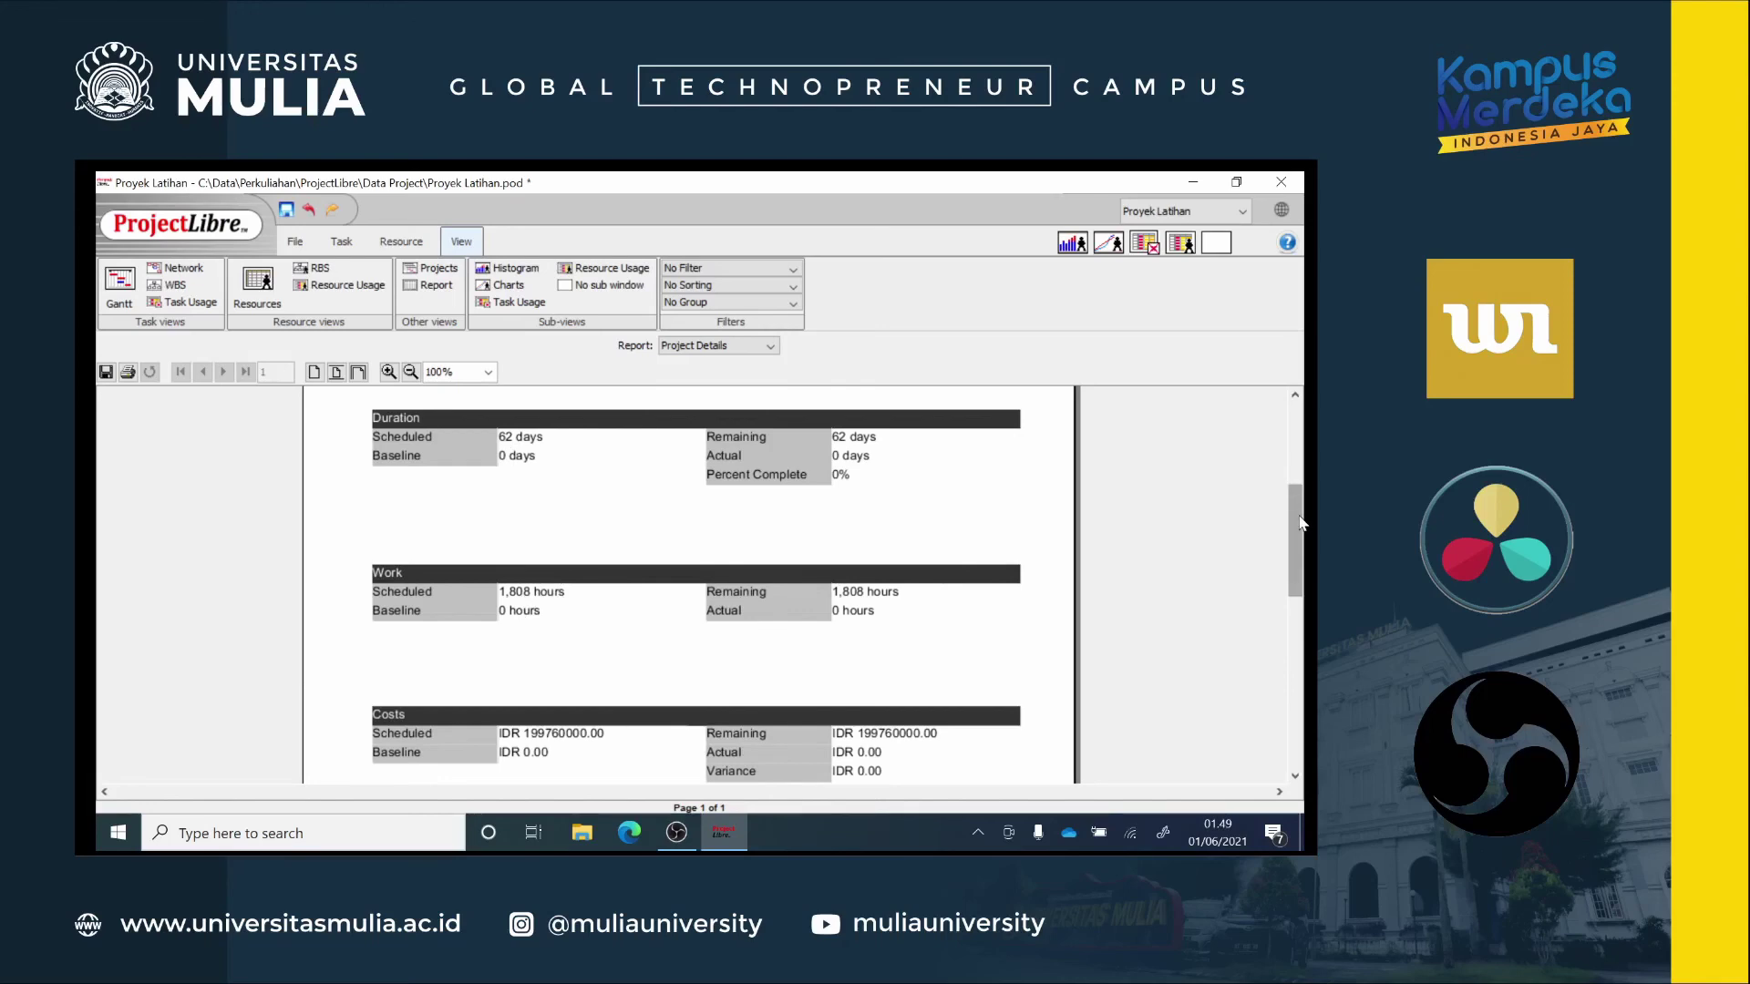
pyautogui.moveTo(1302, 541); pyautogui.dragTo(1298, 460)
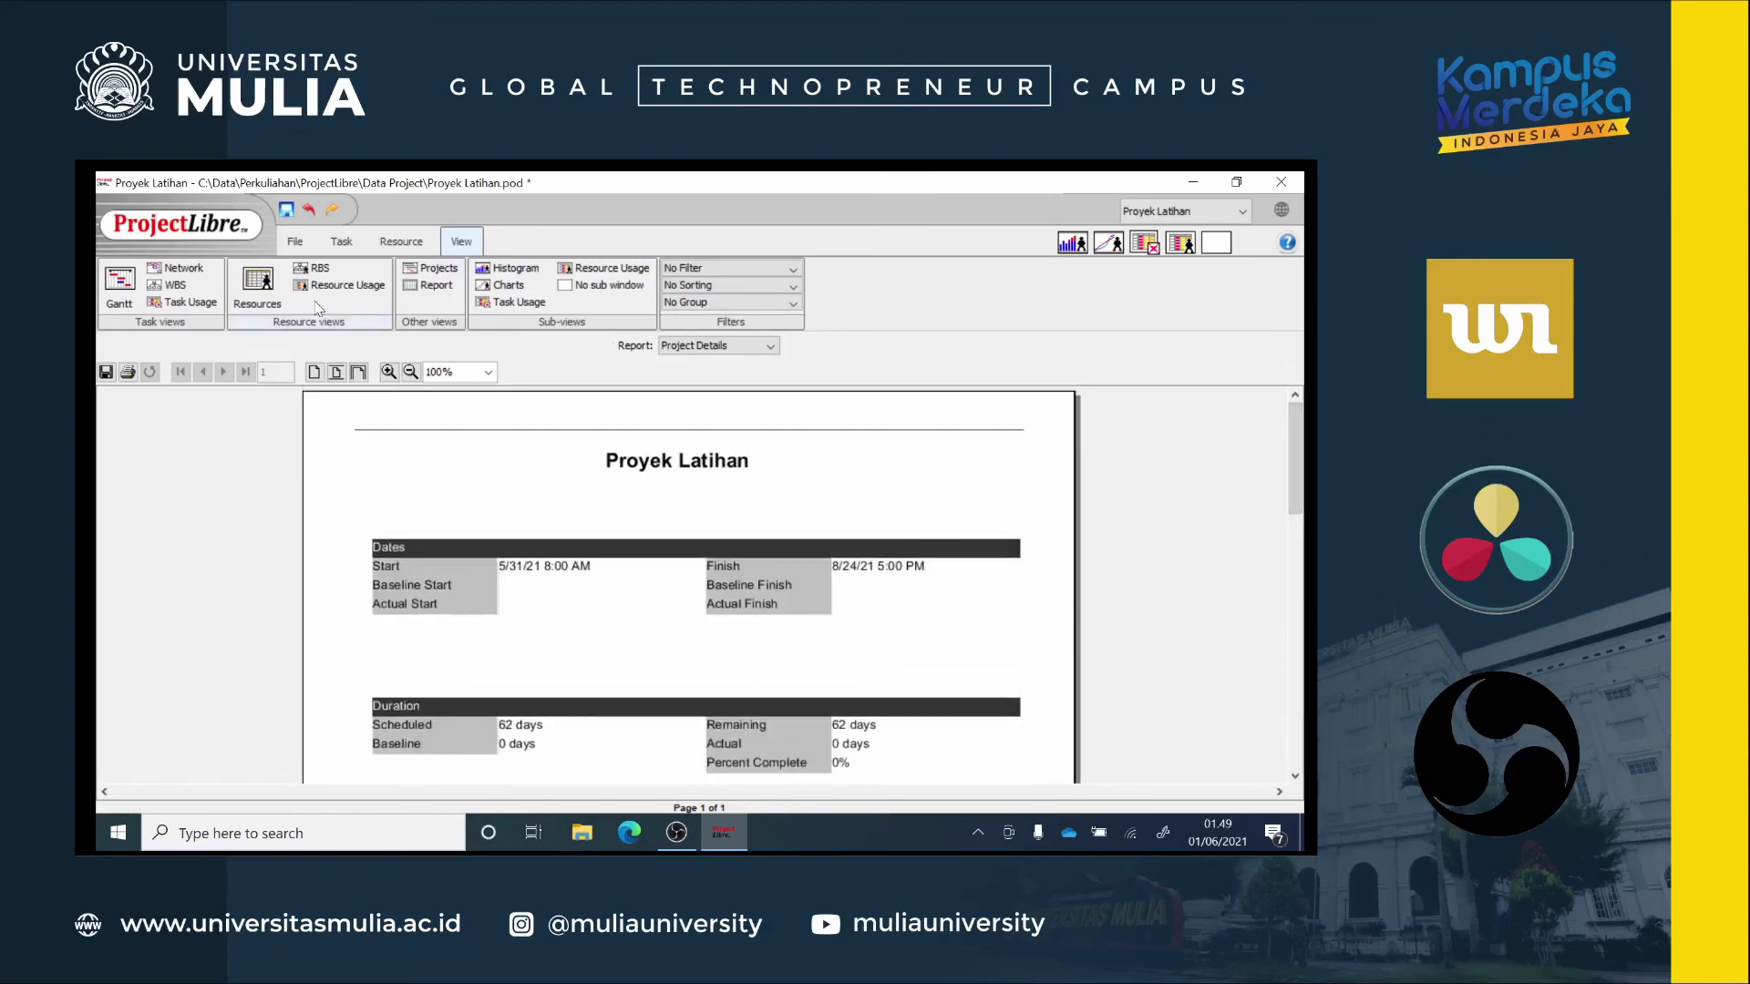
# Step: Return to the Gantt chart and collapse the Perancangan Sistem, Pembuatan Program, Testing and Implementasi phases to view the phase summary
pyautogui.click(341, 242)
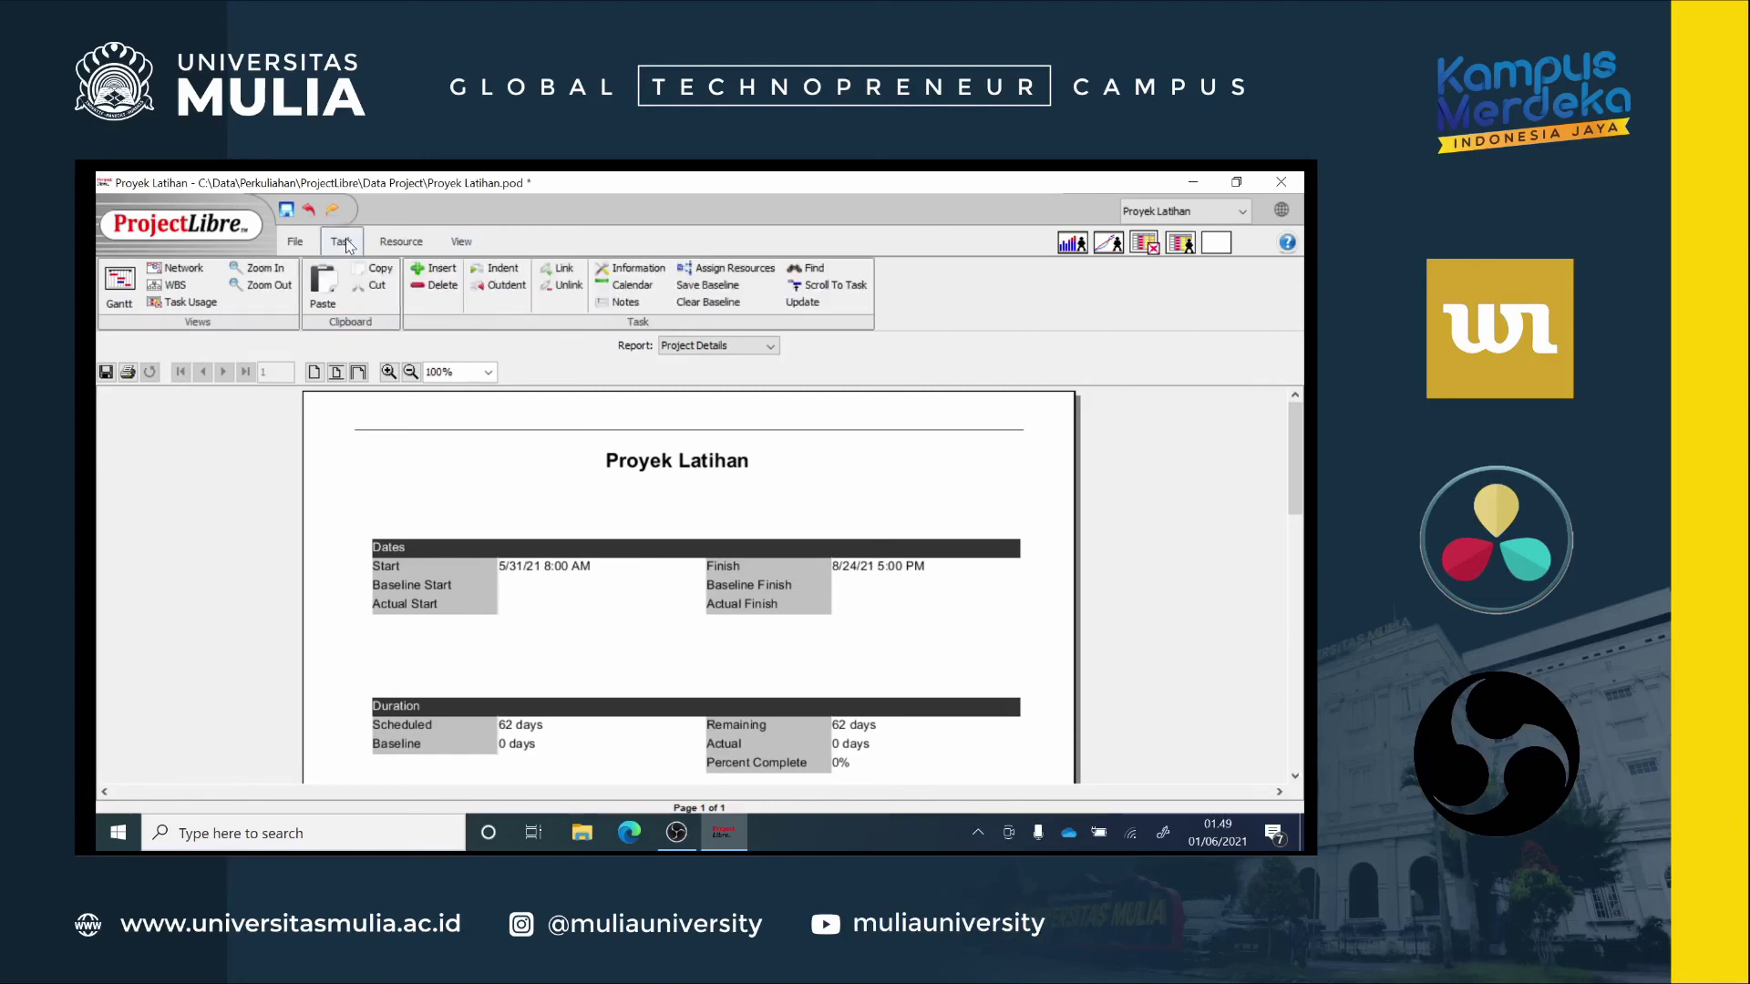
pyautogui.click(122, 291)
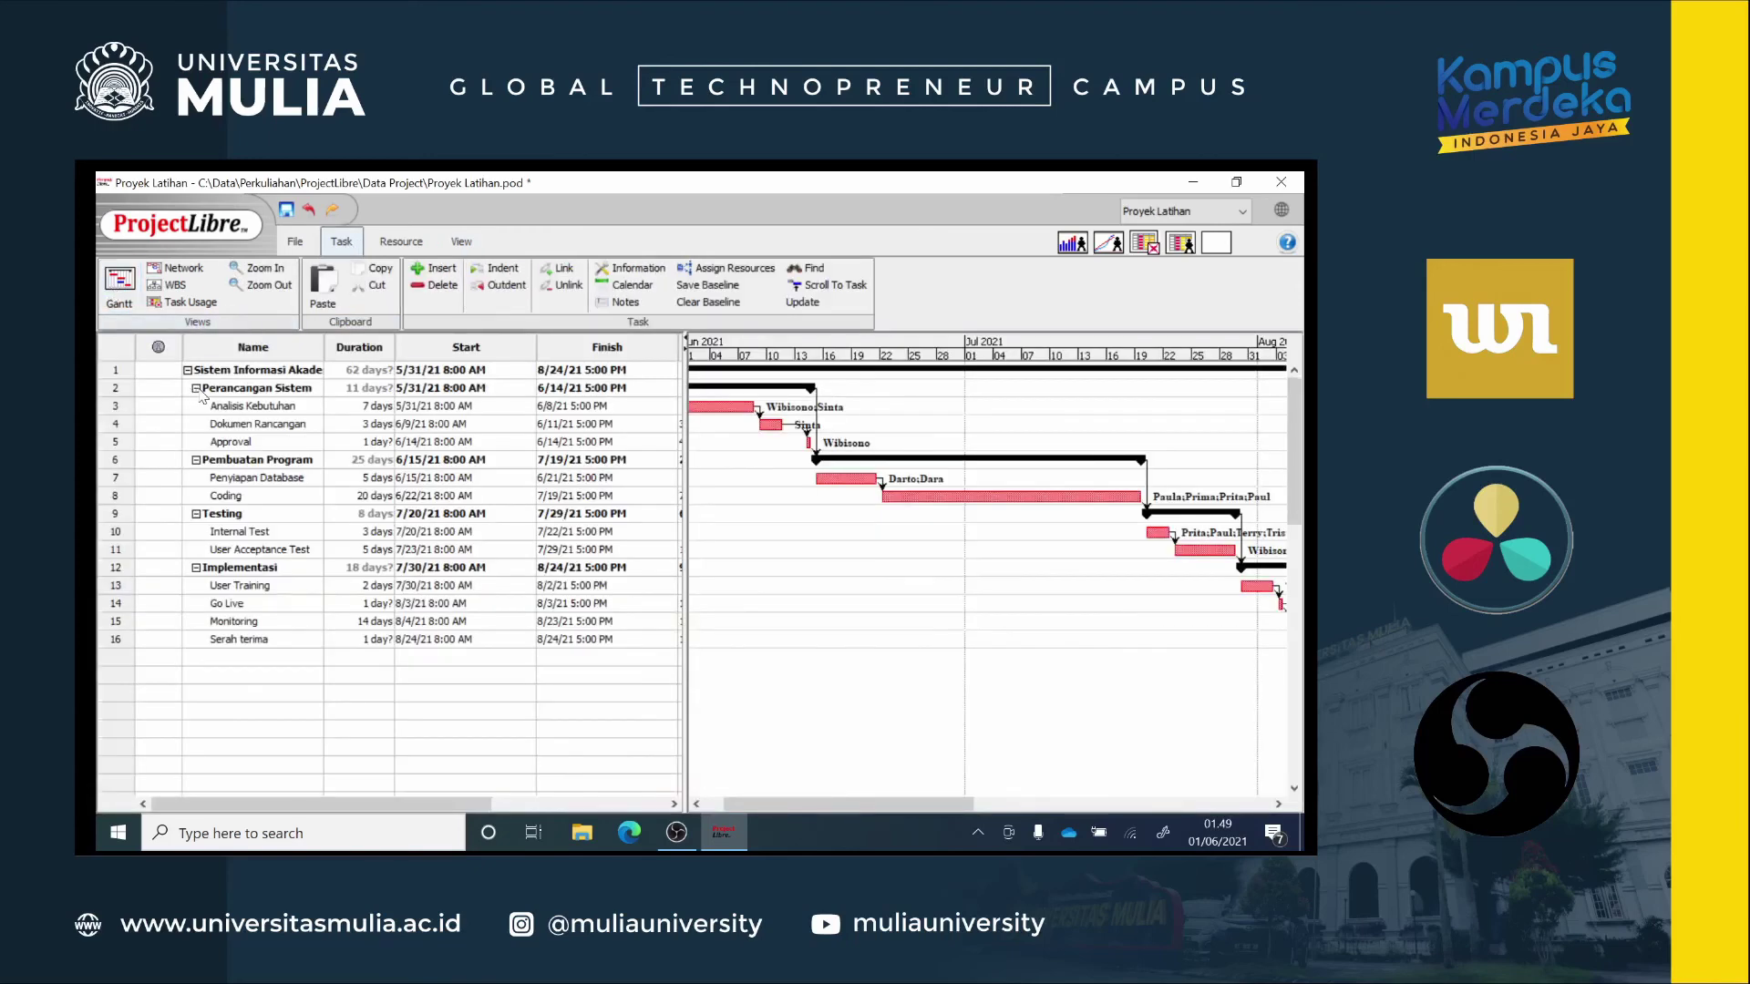
pyautogui.click(194, 388)
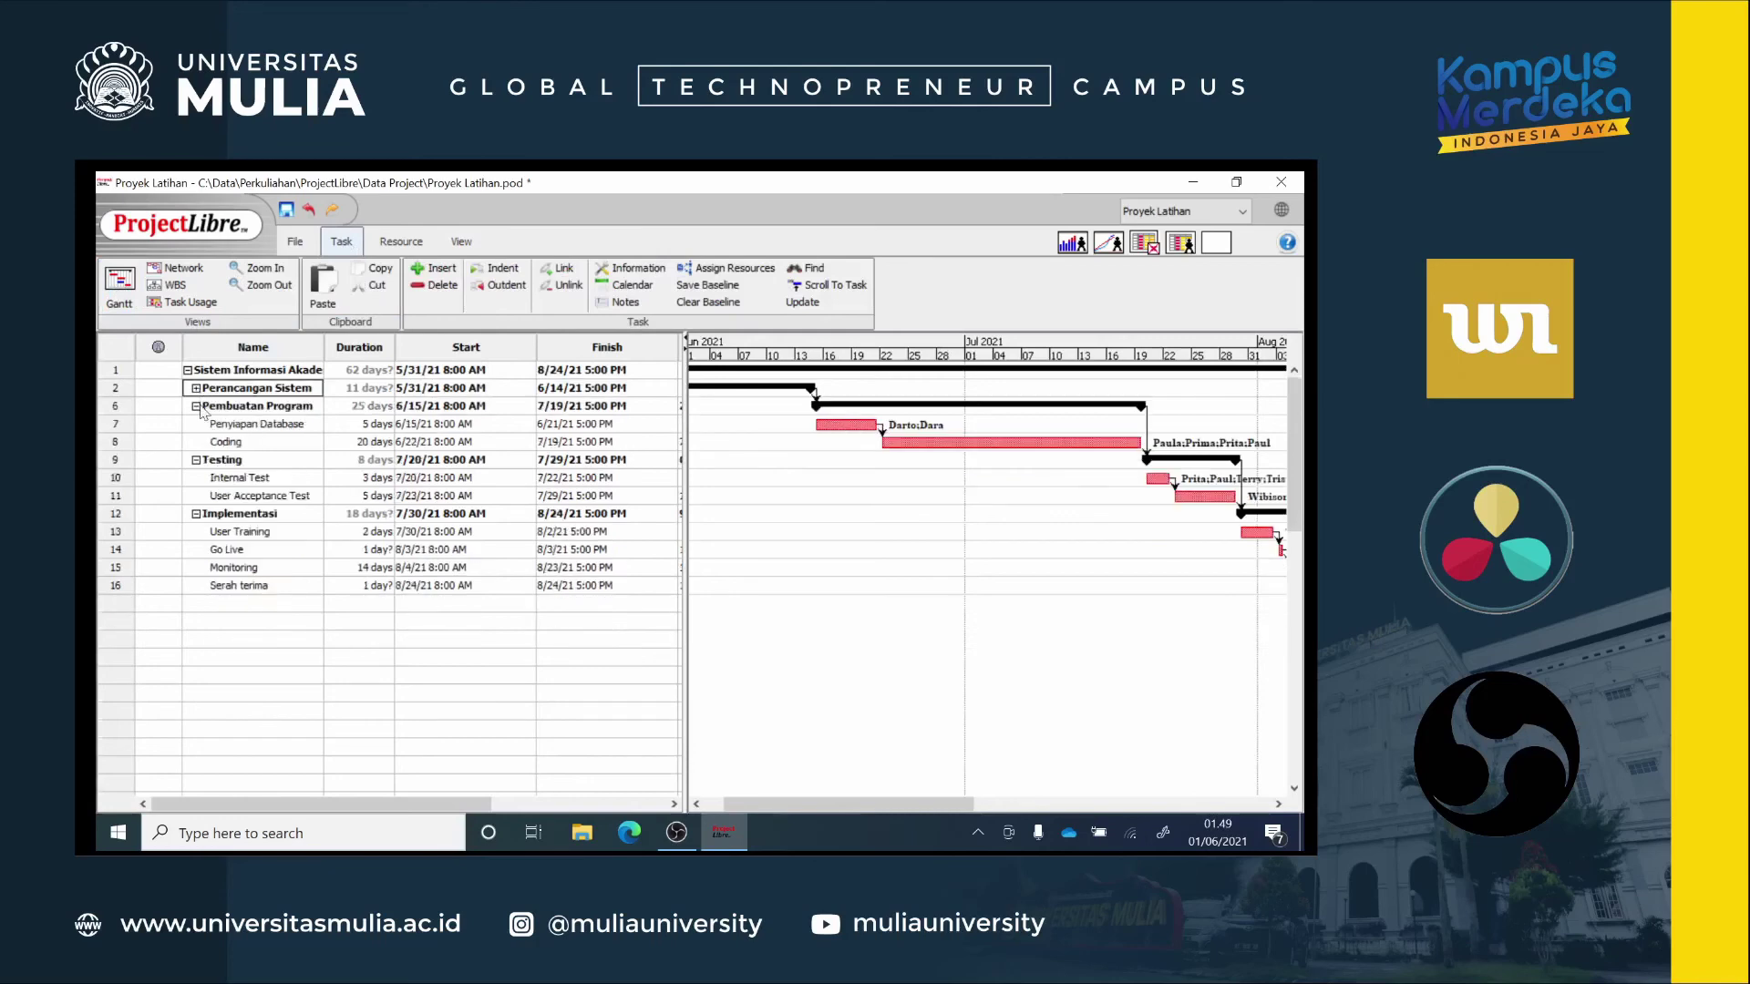
pyautogui.click(195, 405)
pyautogui.click(195, 423)
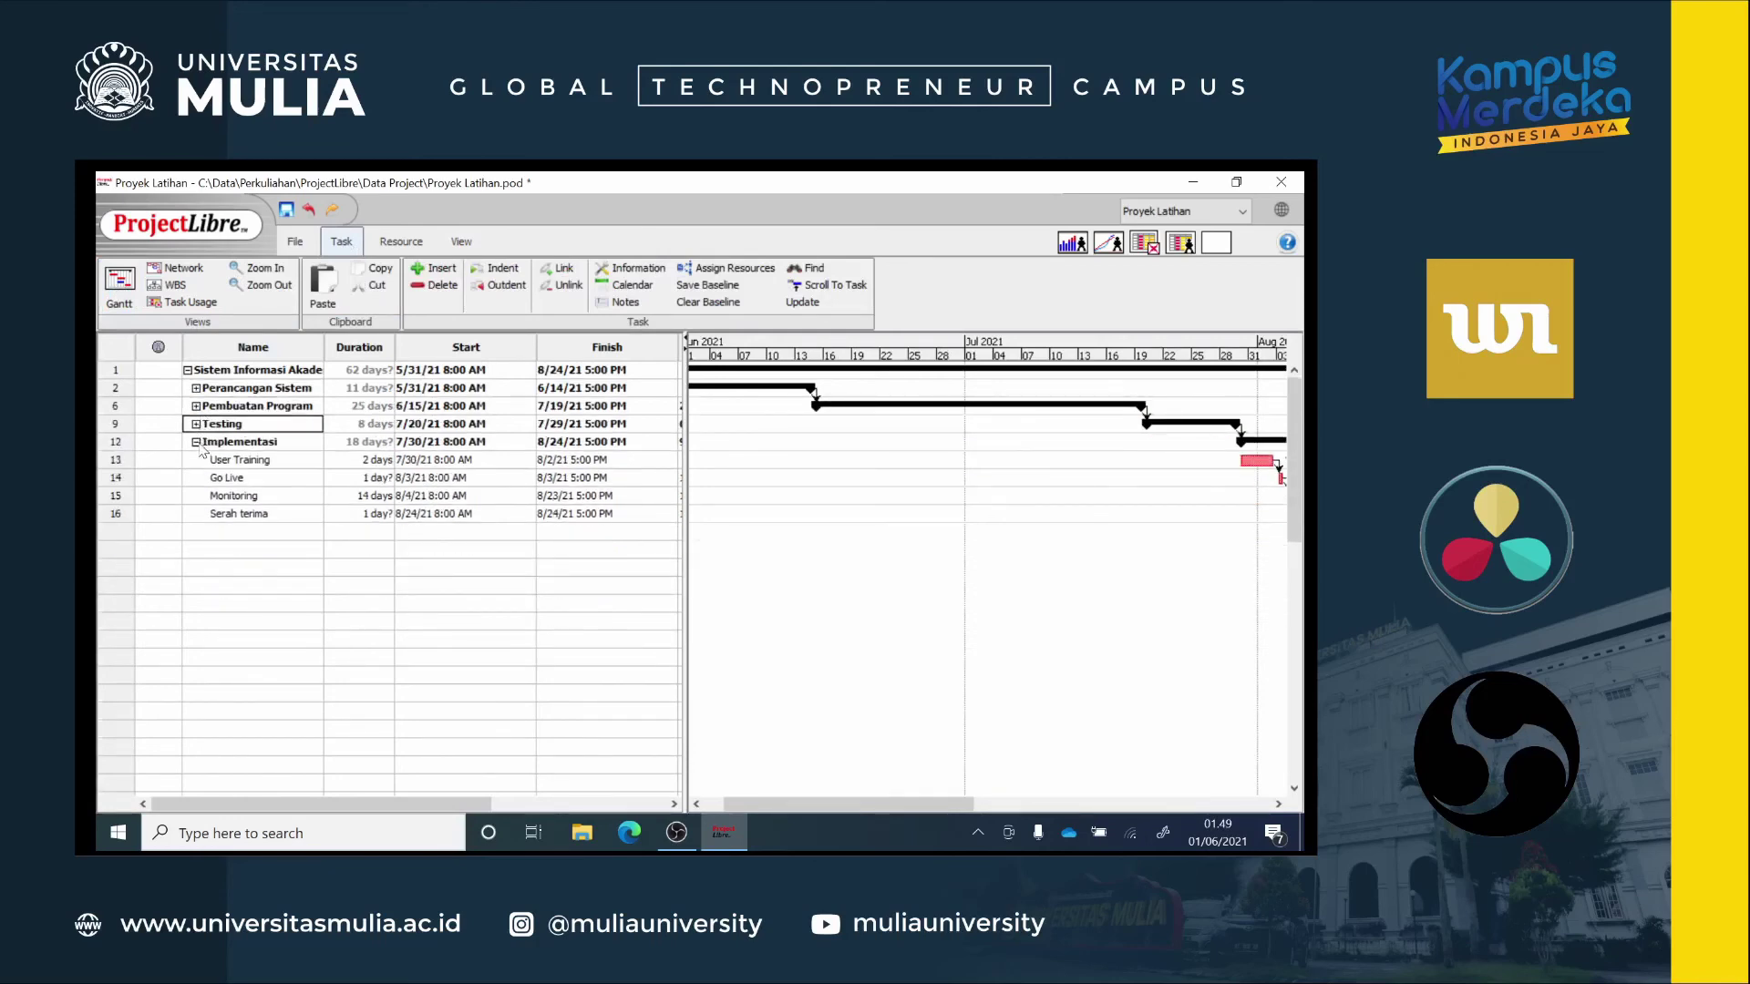
pyautogui.click(195, 442)
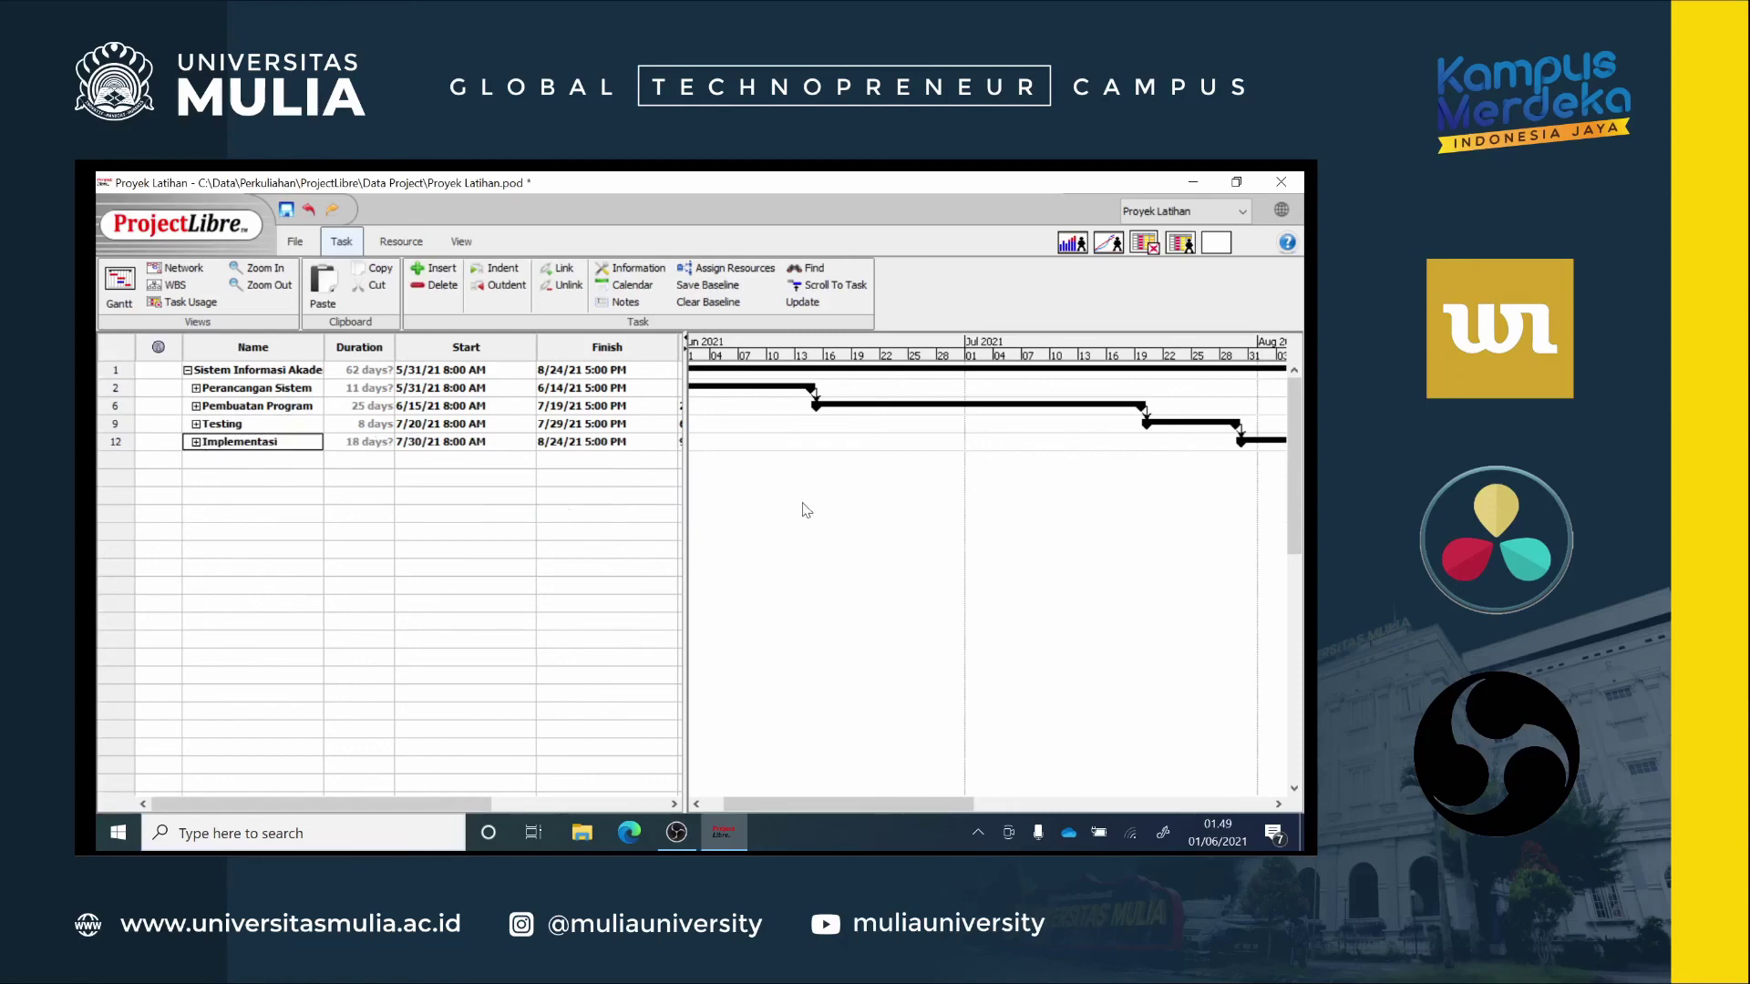
# Step: Widen the Name column to fit the full project name, and expand all four phases to show their tasks on the whole timeline
pyautogui.click(272, 285)
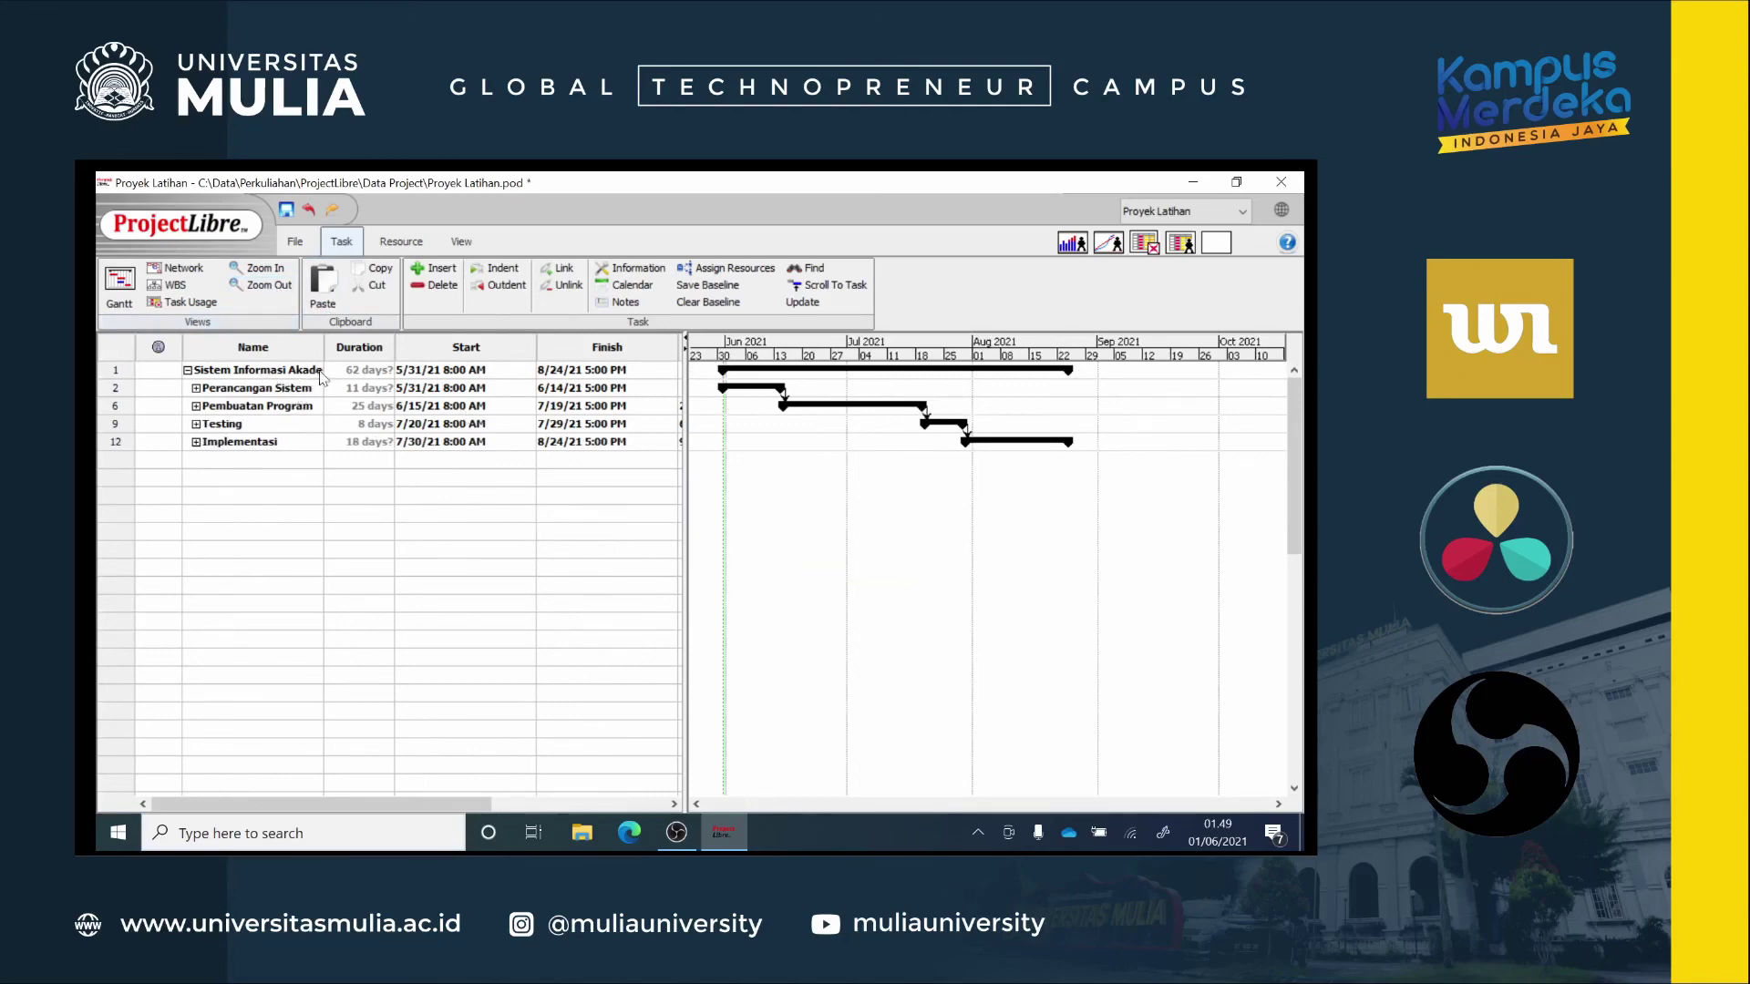
pyautogui.moveTo(324, 347); pyautogui.dragTo(366, 347)
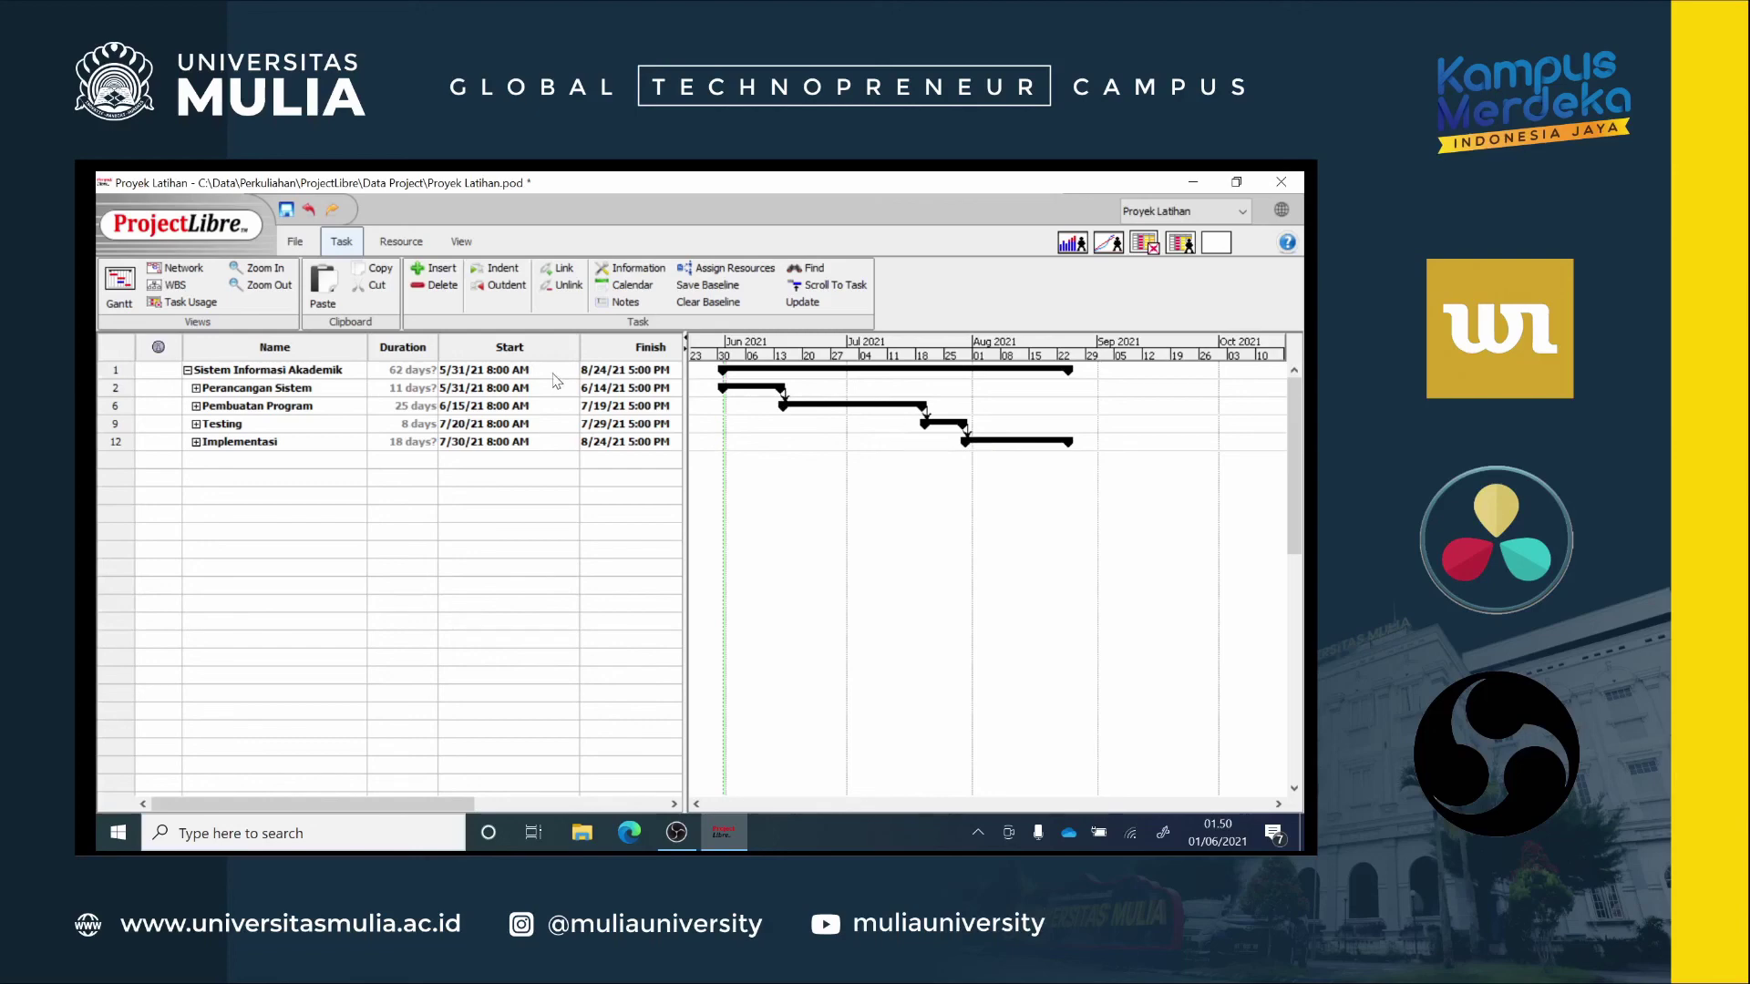
pyautogui.click(196, 389)
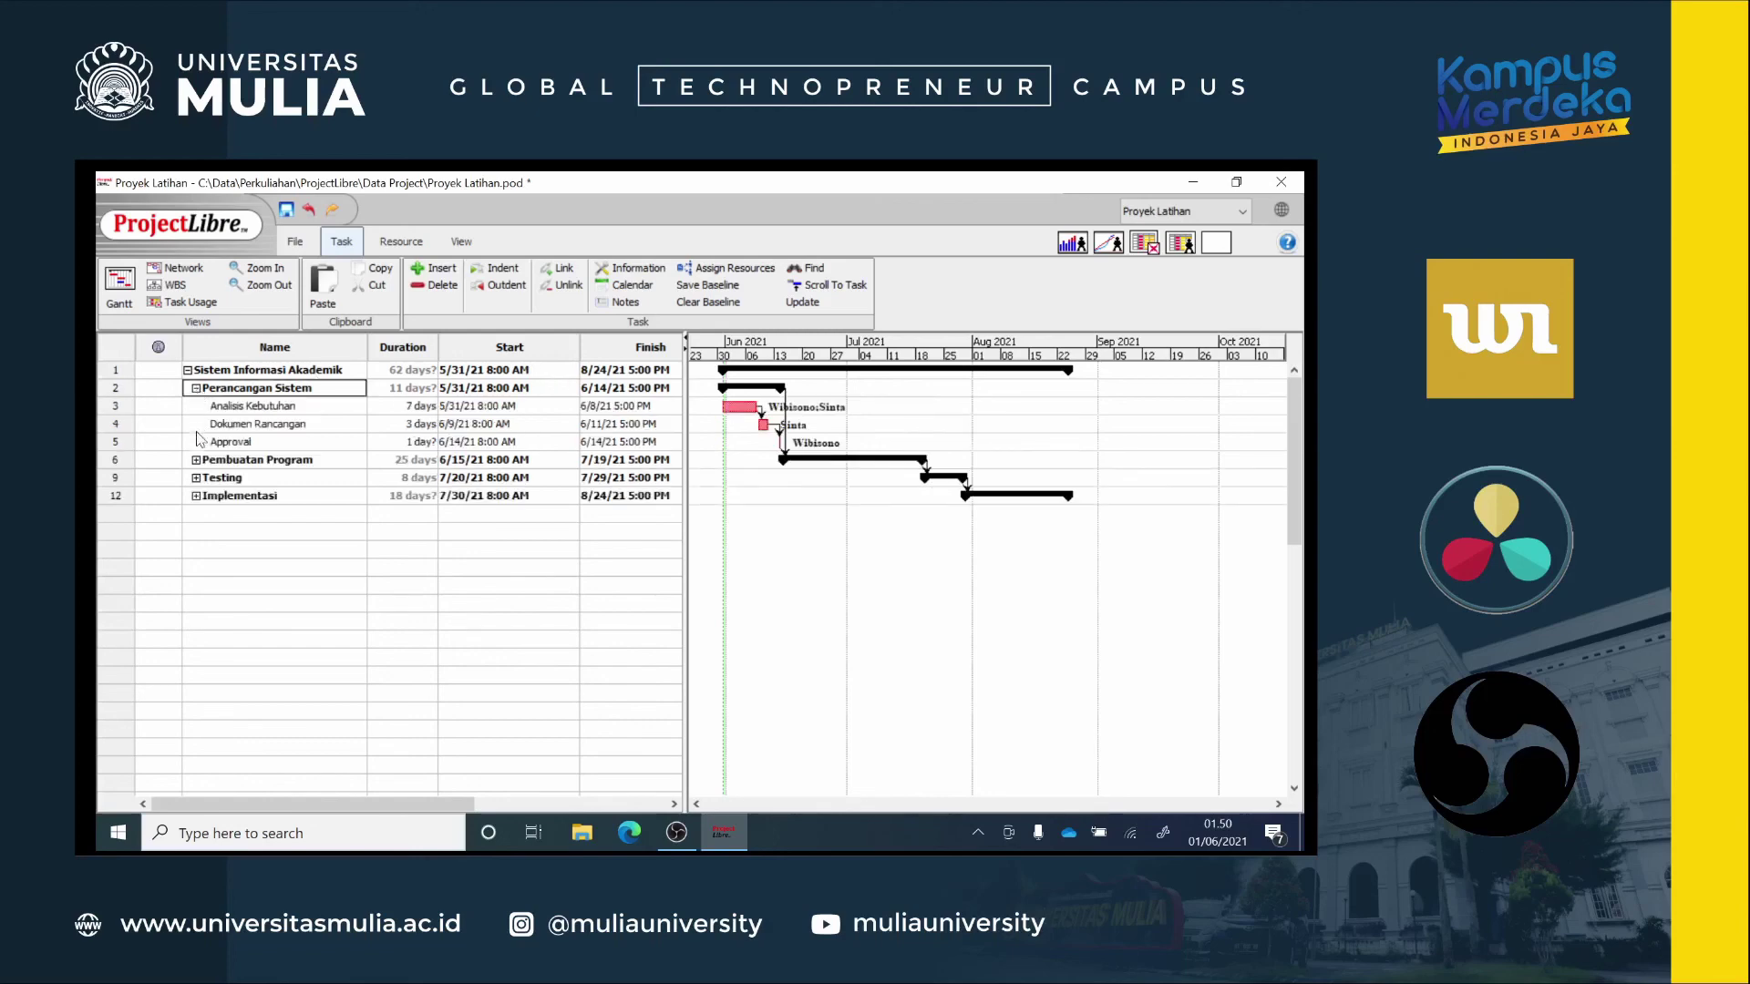
pyautogui.click(195, 460)
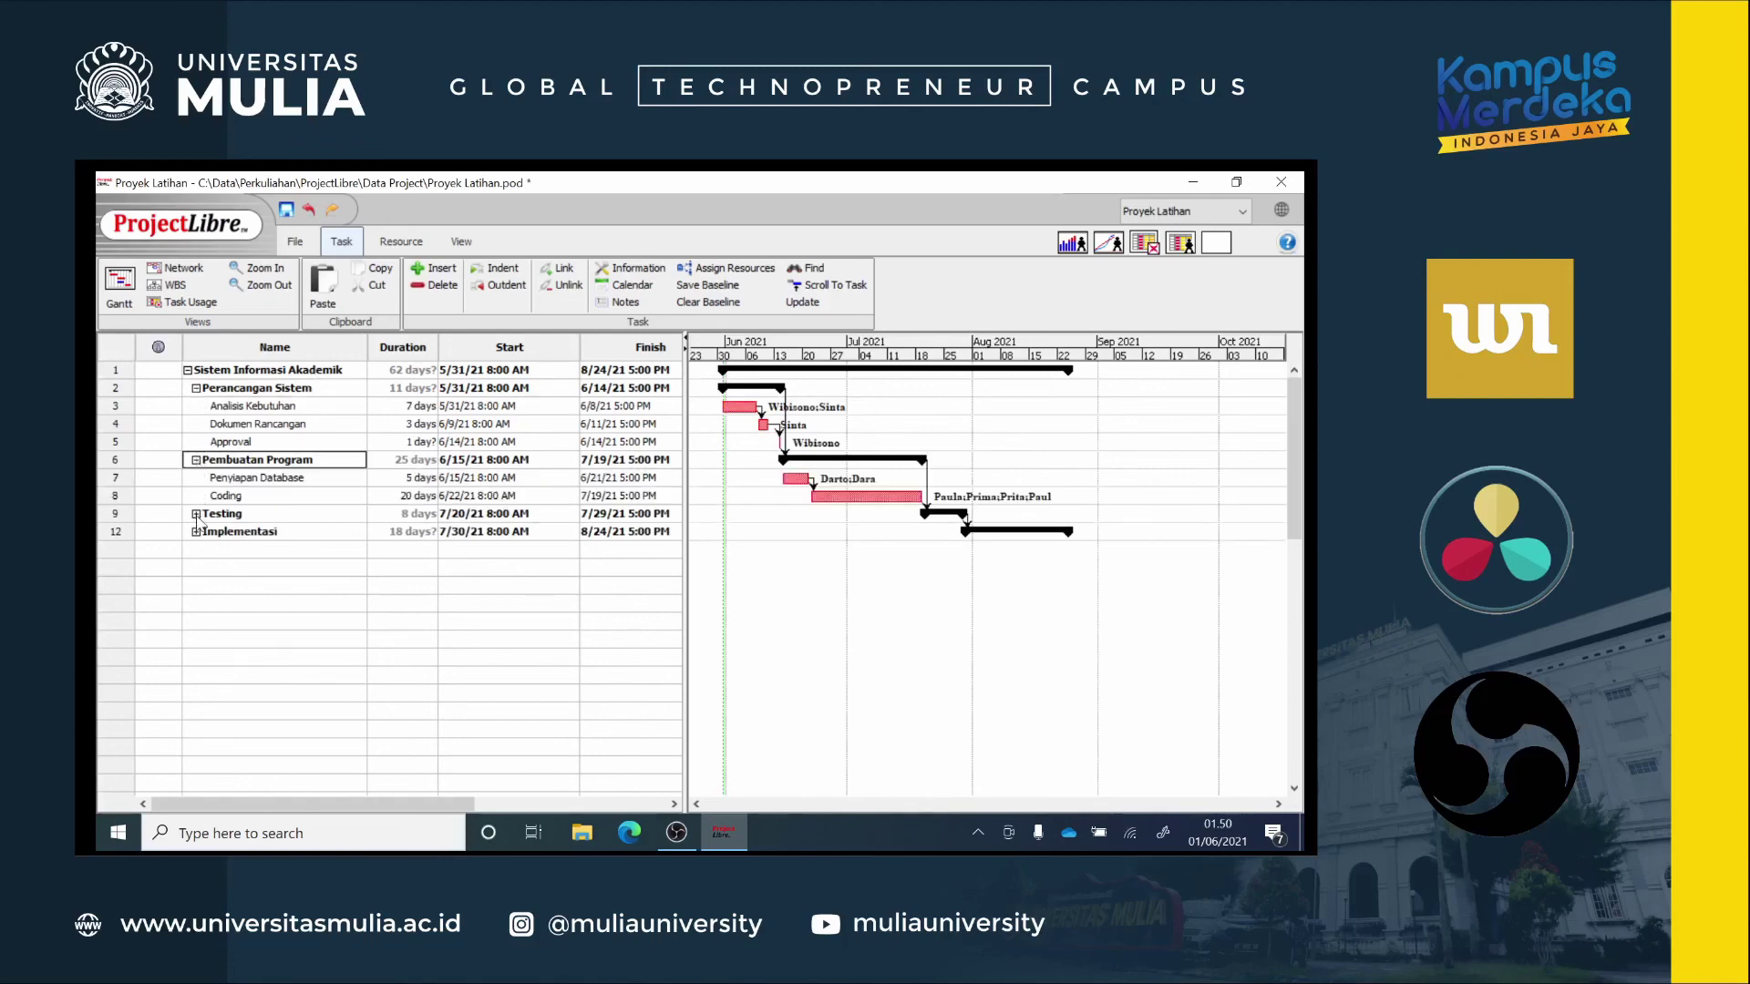
pyautogui.click(195, 514)
pyautogui.click(195, 568)
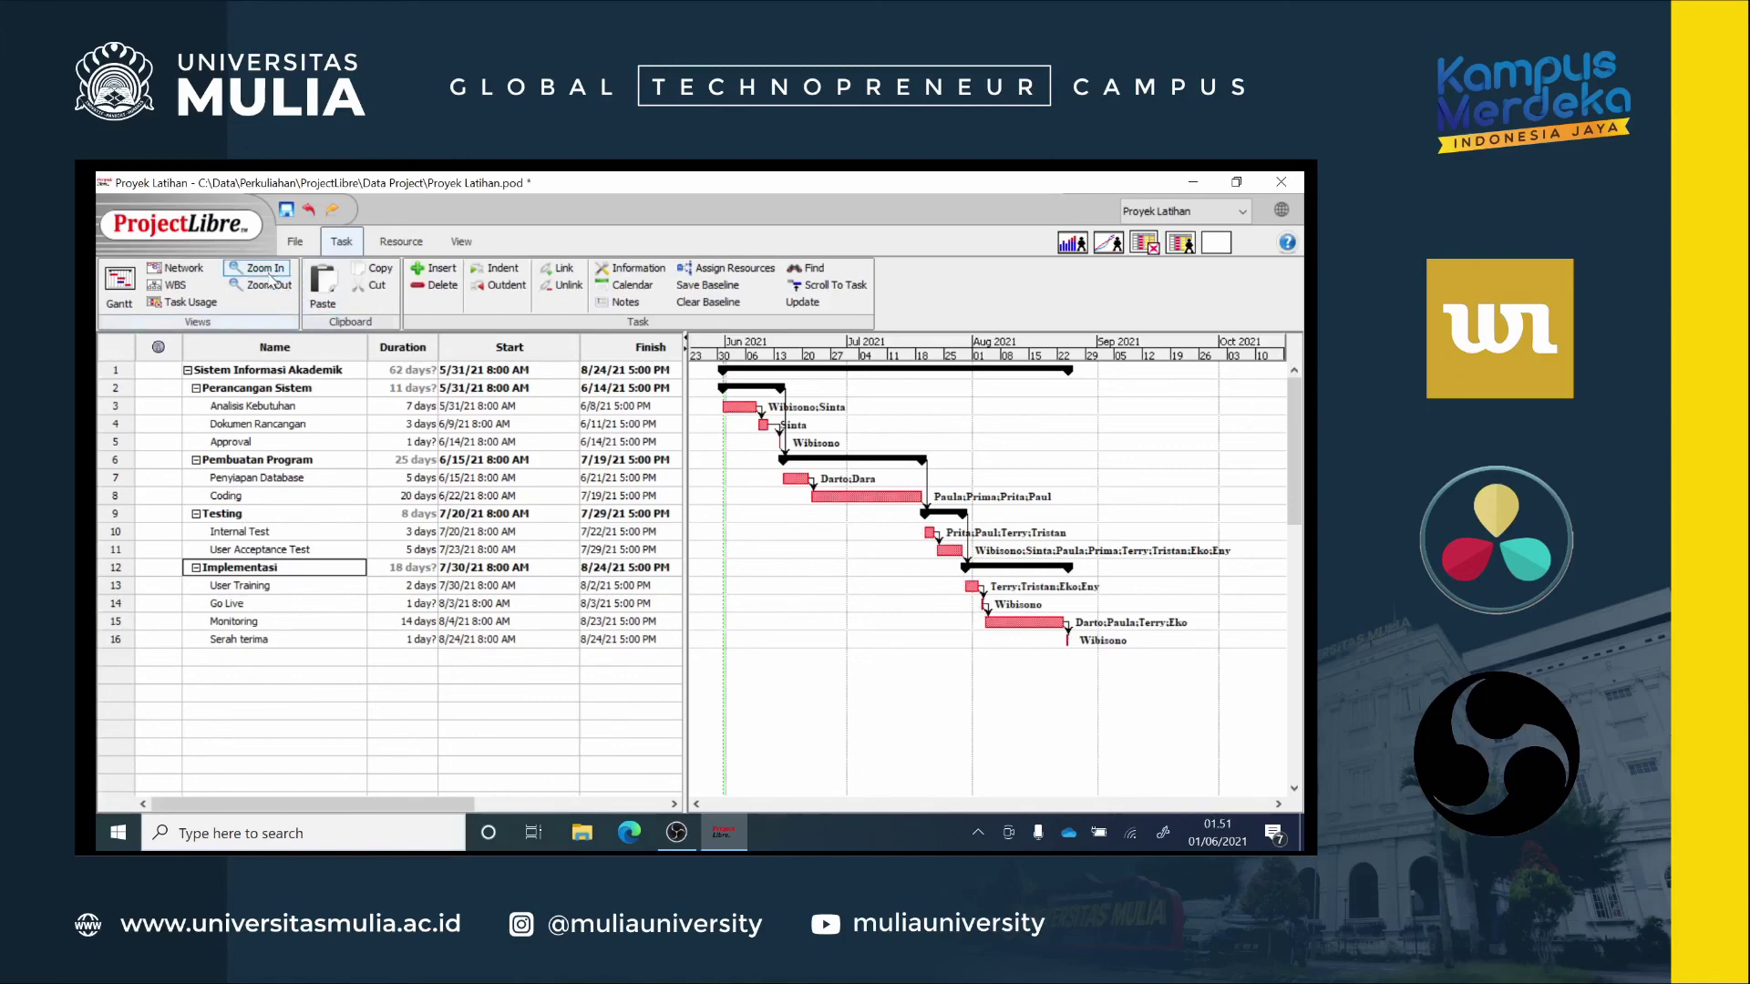
# Step: Restore the closer Gantt timeline scale and save the project file
pyautogui.click(267, 272)
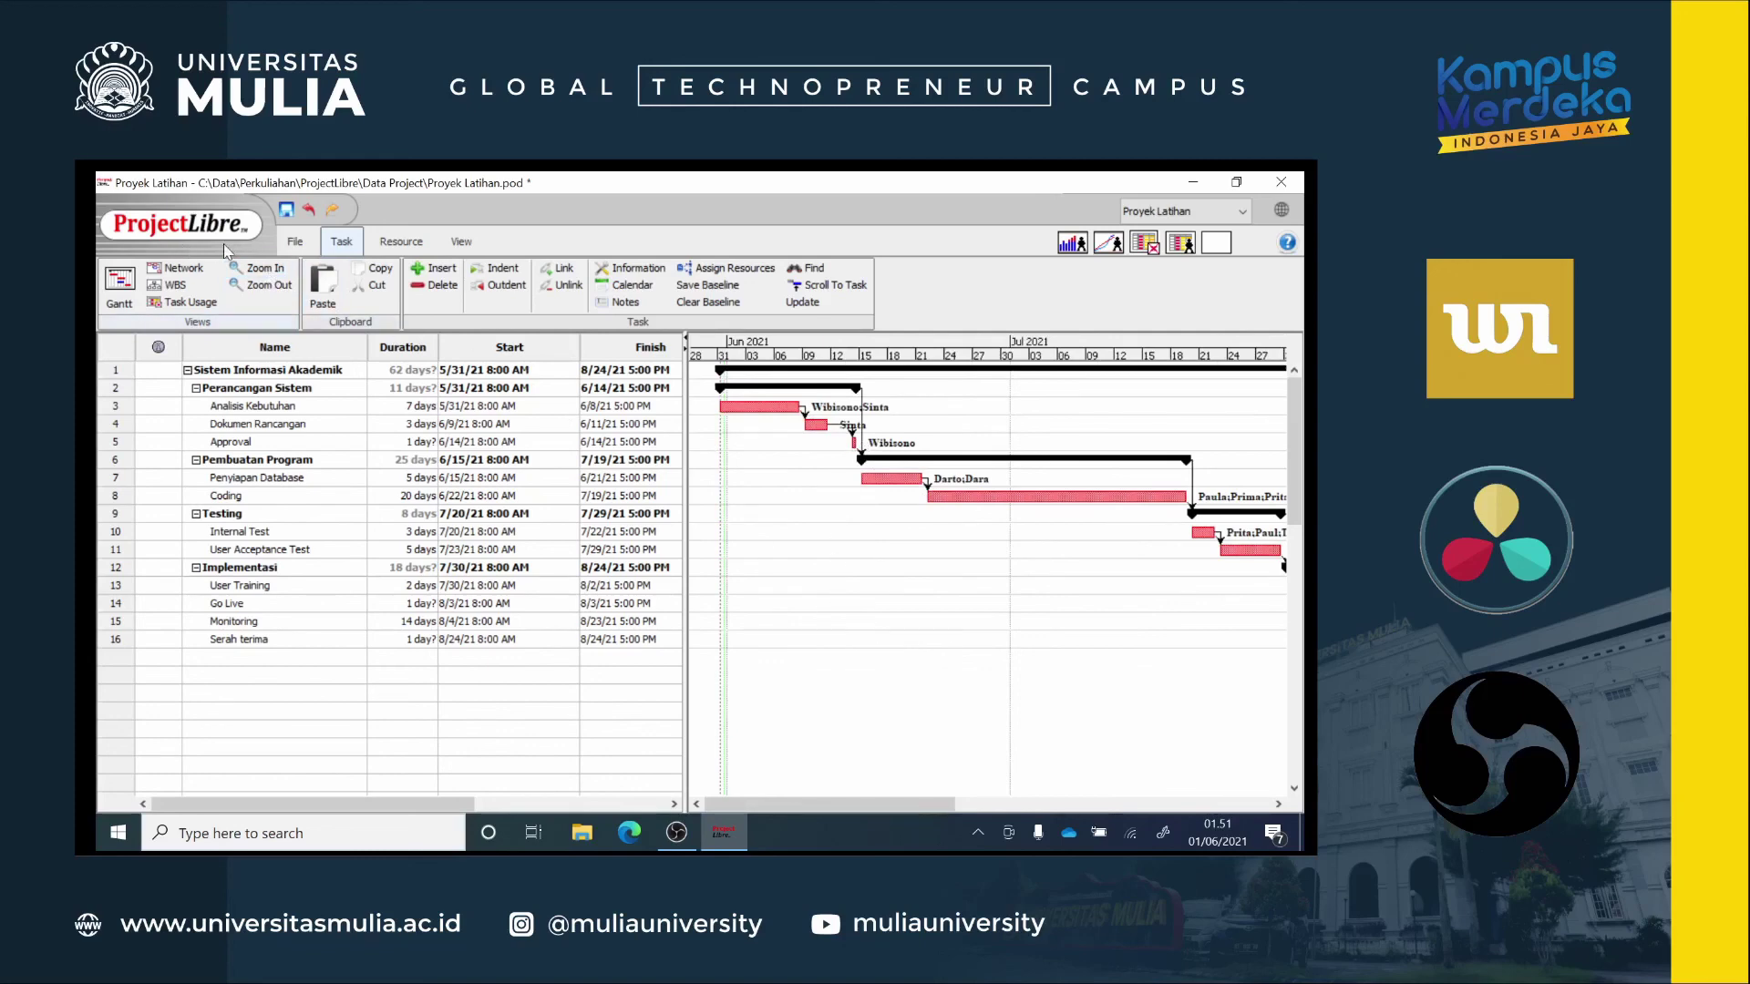
pyautogui.click(295, 242)
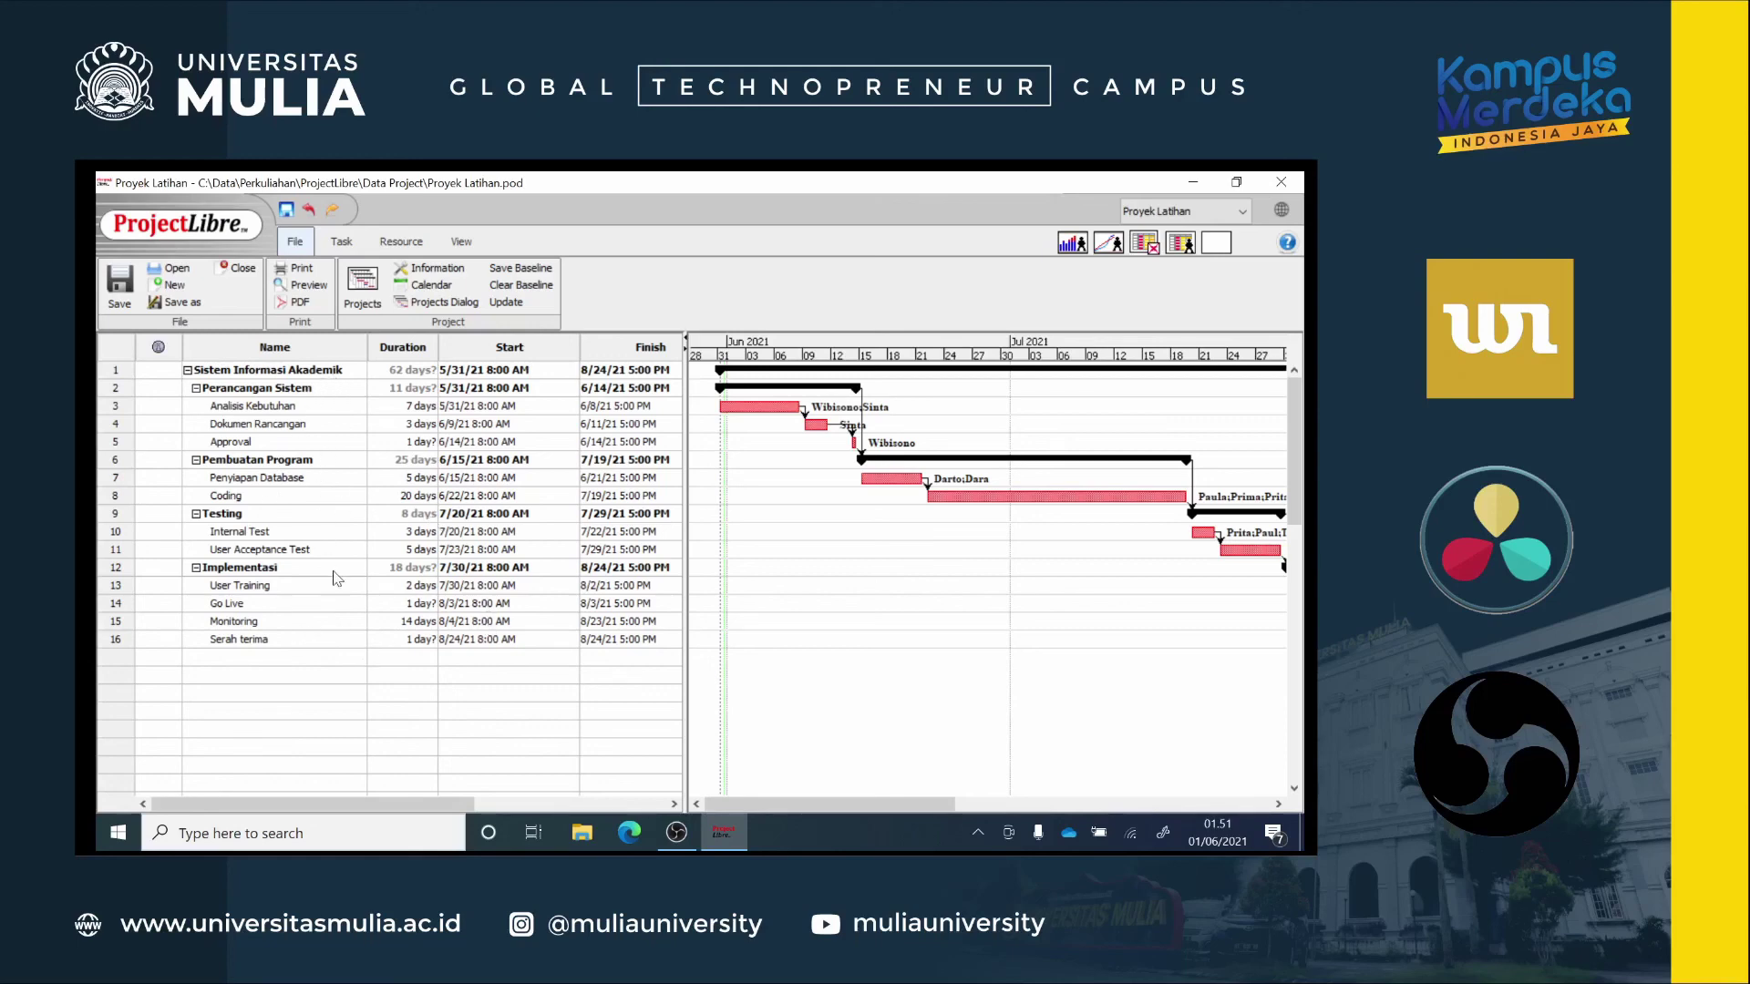
# Step: Review the team members in the resource sheet and return to the Gantt chart
pyautogui.click(401, 241)
pyautogui.click(136, 294)
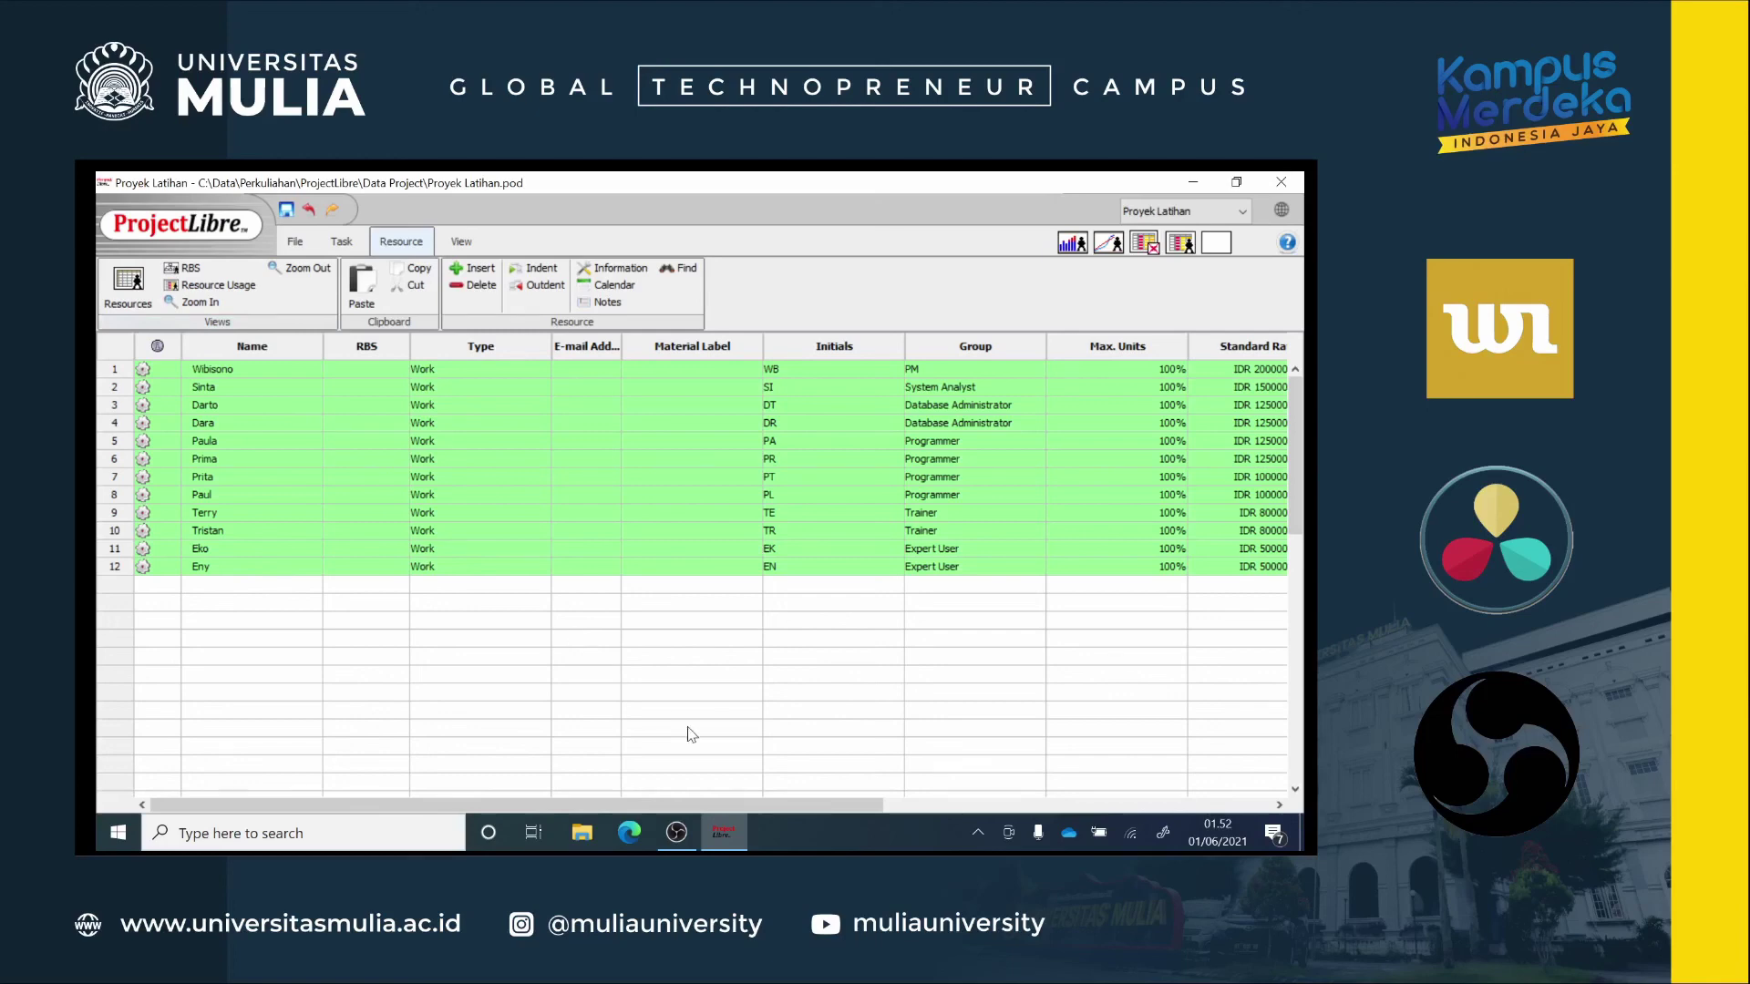
pyautogui.moveTo(655, 810)
pyautogui.mouseDown()
pyautogui.moveTo(820, 810)
pyautogui.moveTo(652, 810)
pyautogui.mouseUp()
pyautogui.click(342, 241)
pyautogui.click(120, 284)
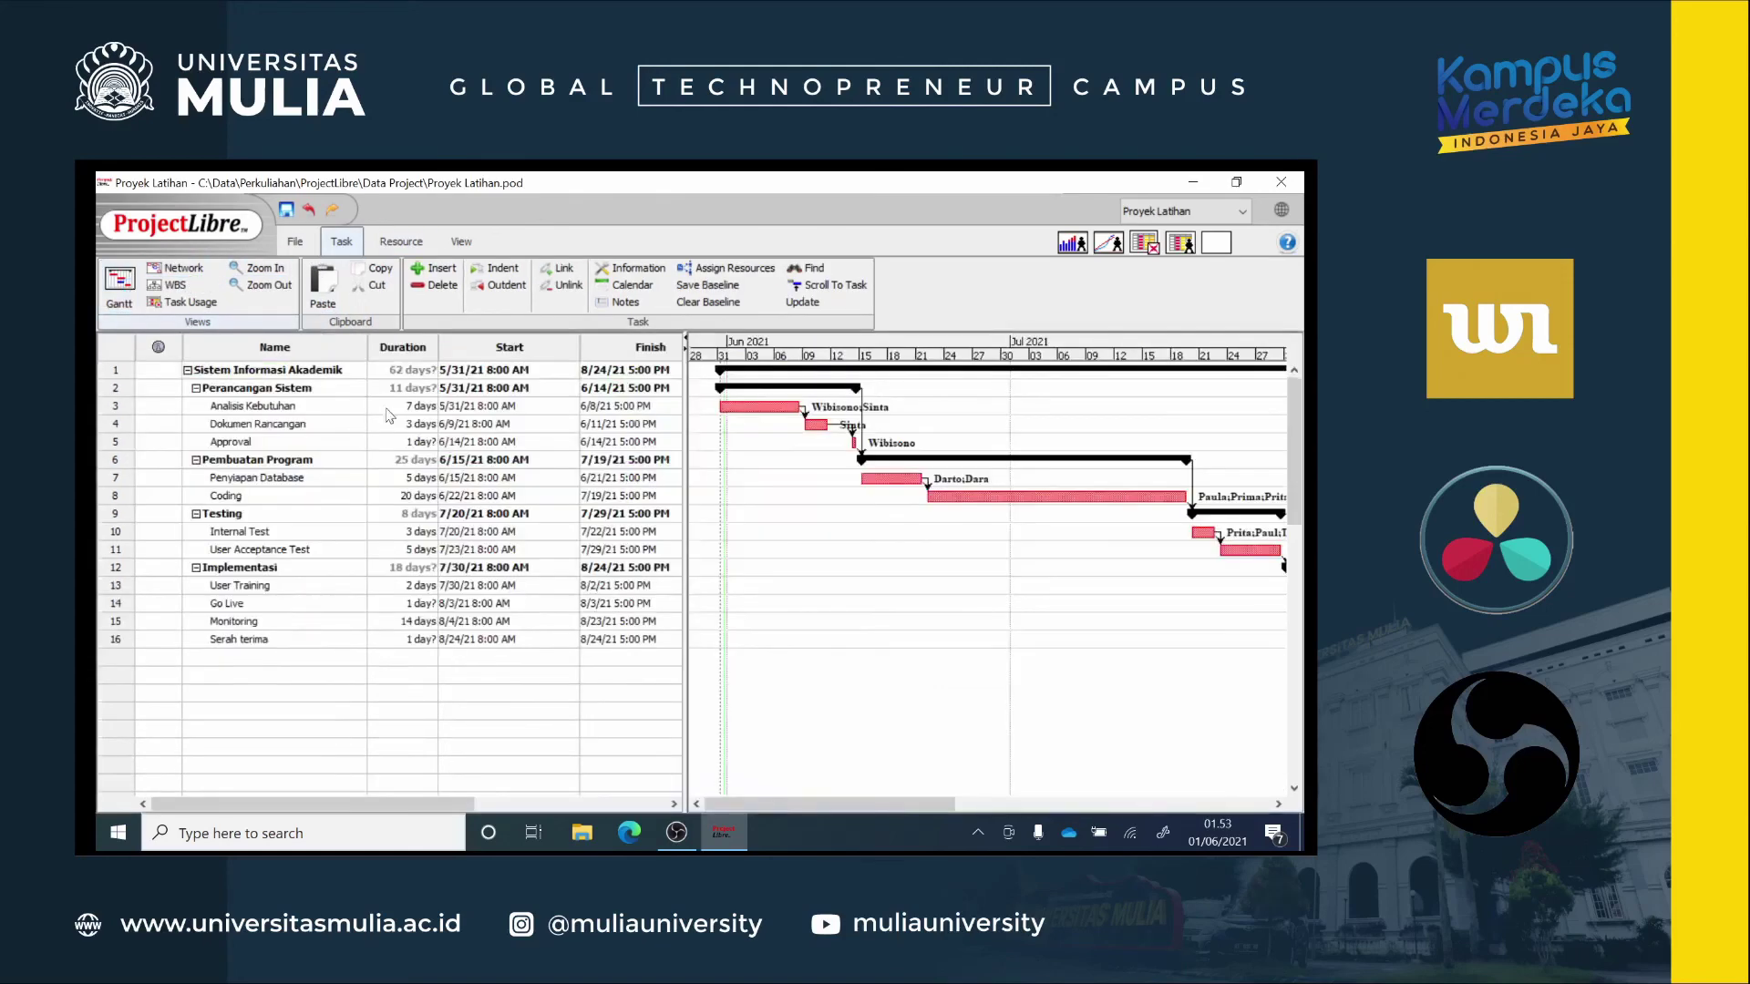
# Step: Reopen the resource sheet and examine each resource's group, maximum units, standard rate, overtime rate and remaining columns
pyautogui.click(398, 242)
pyautogui.click(121, 292)
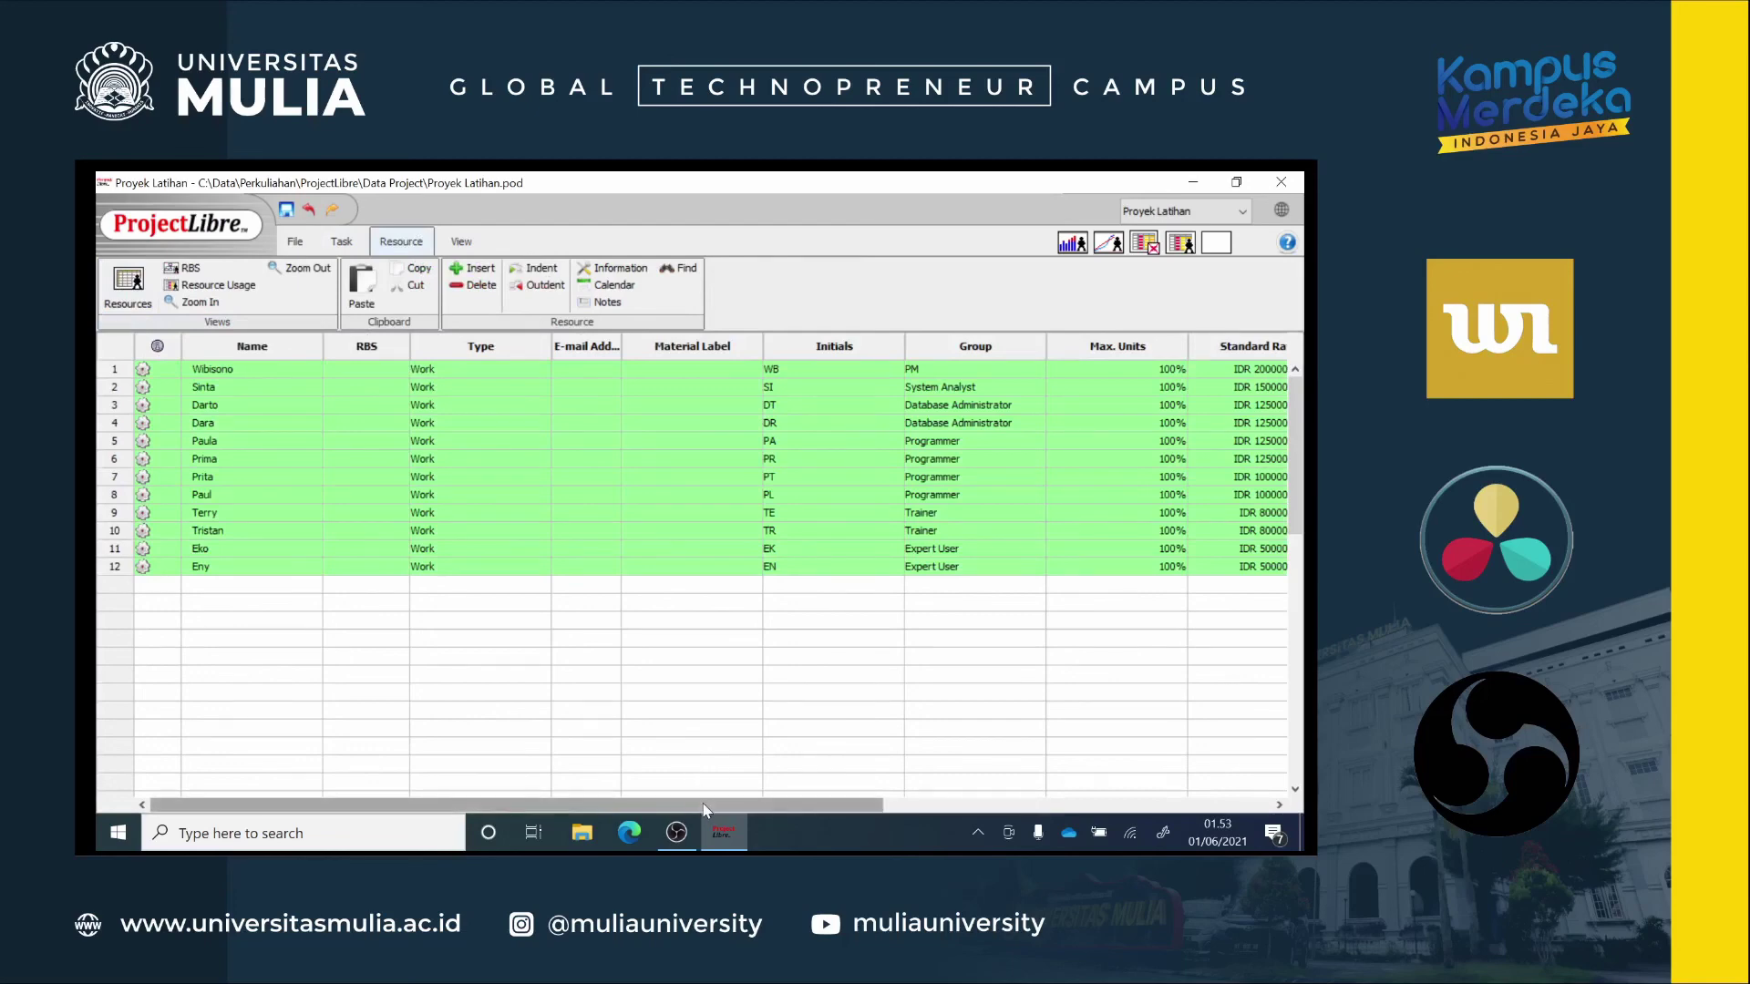
pyautogui.moveTo(702, 810); pyautogui.dragTo(1205, 796)
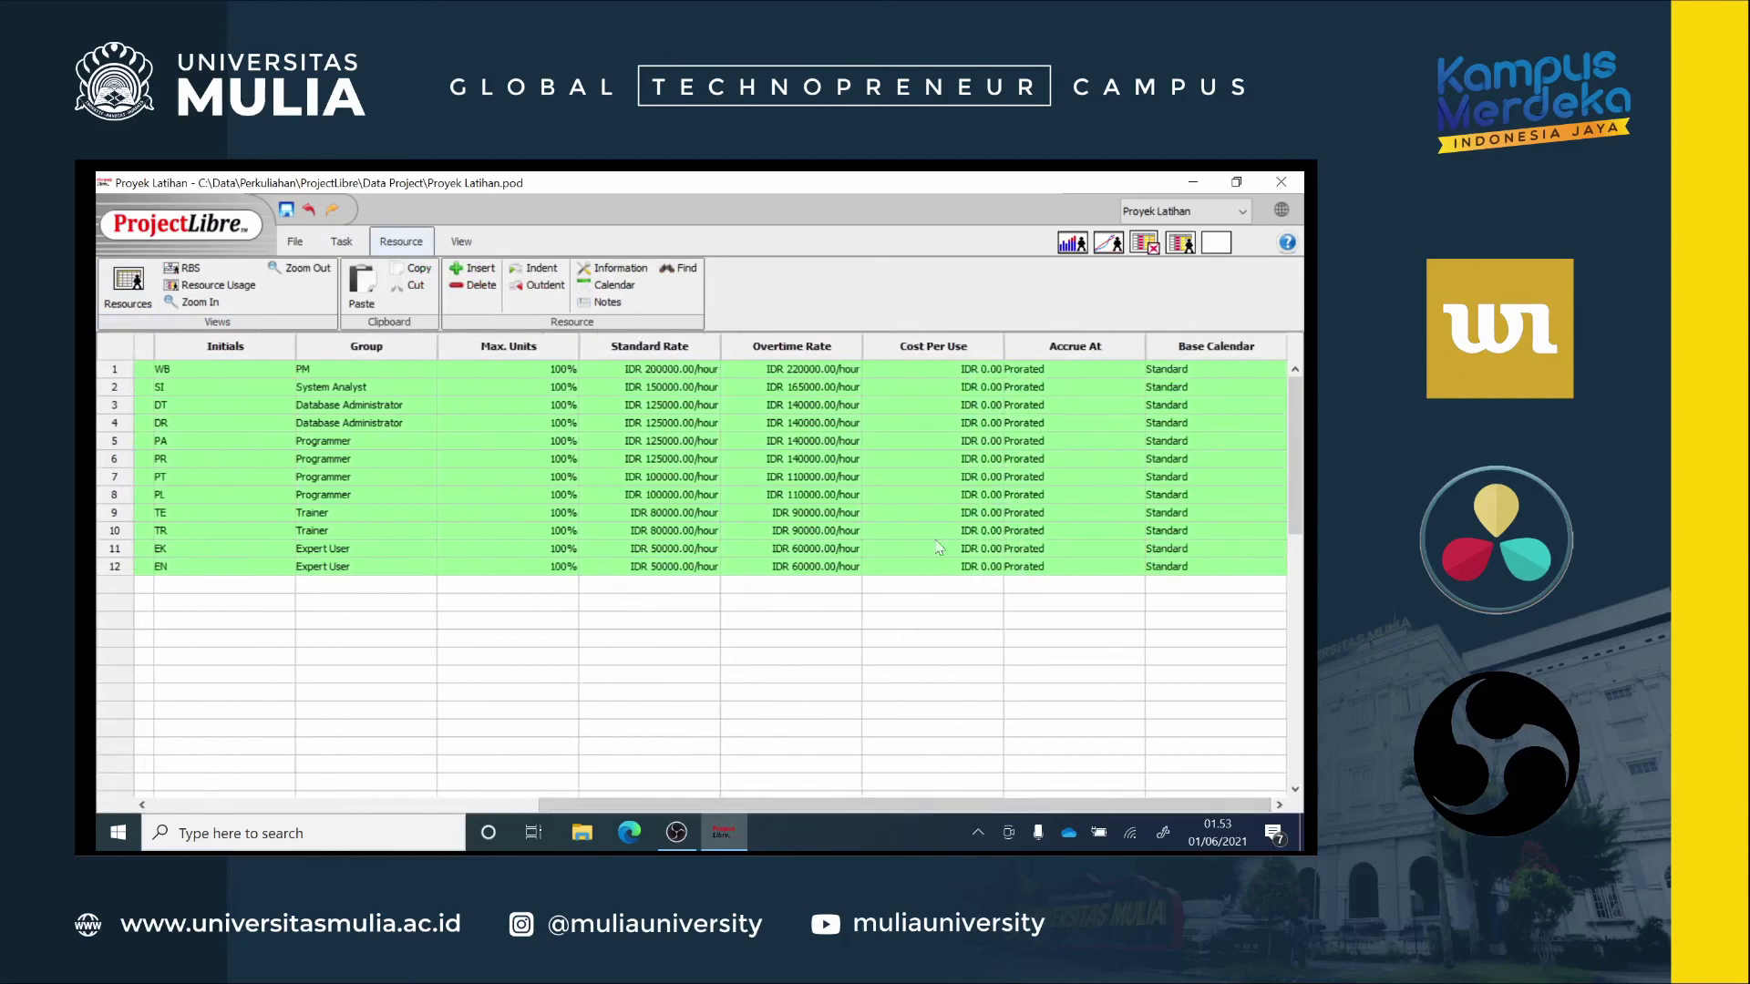
pyautogui.moveTo(1024, 805); pyautogui.dragTo(890, 808)
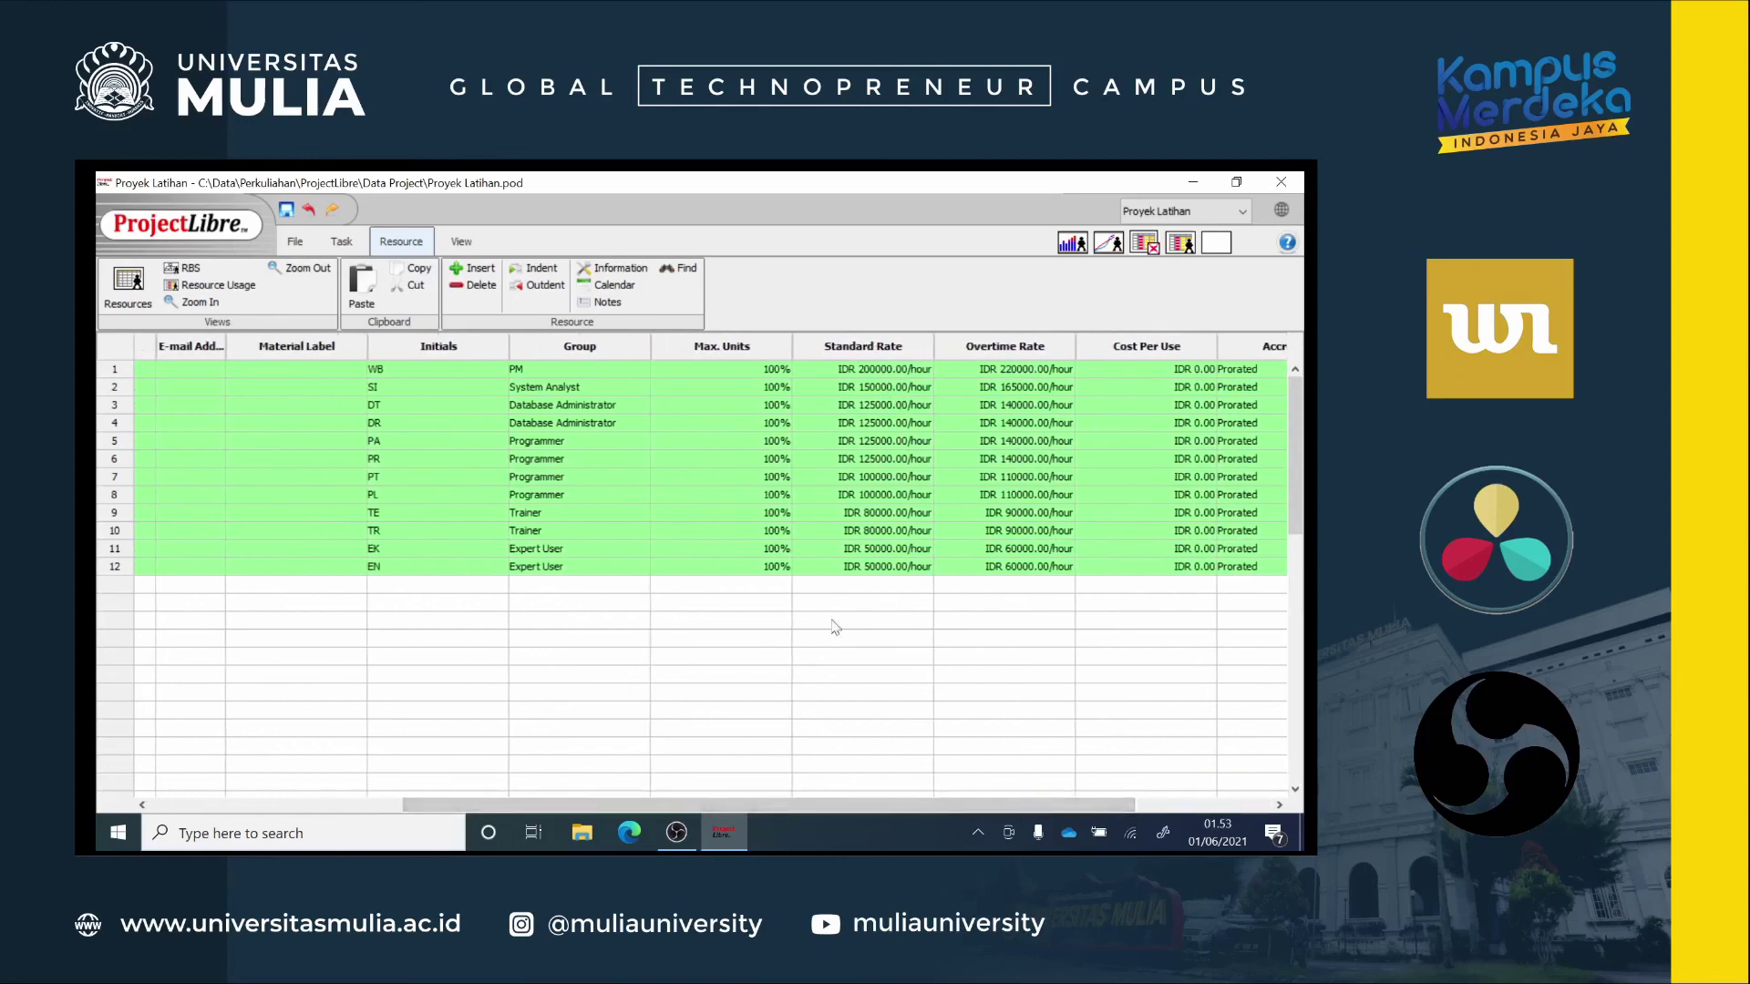
pyautogui.moveTo(772, 805); pyautogui.dragTo(504, 831)
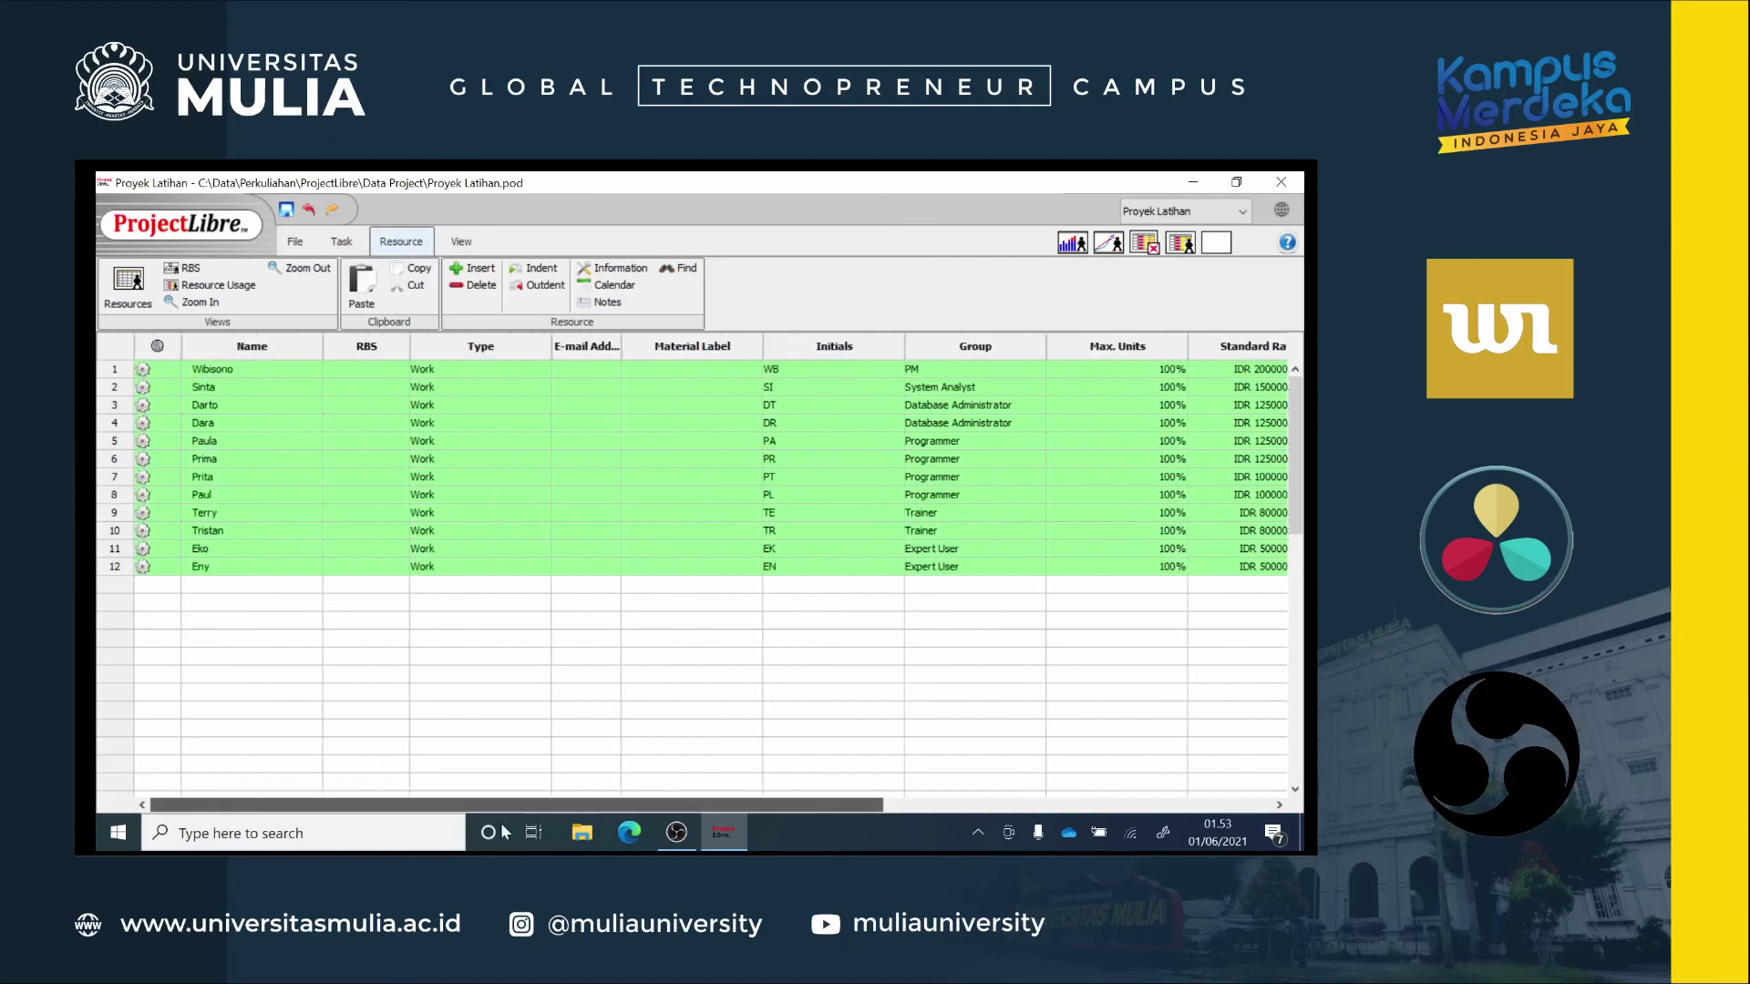